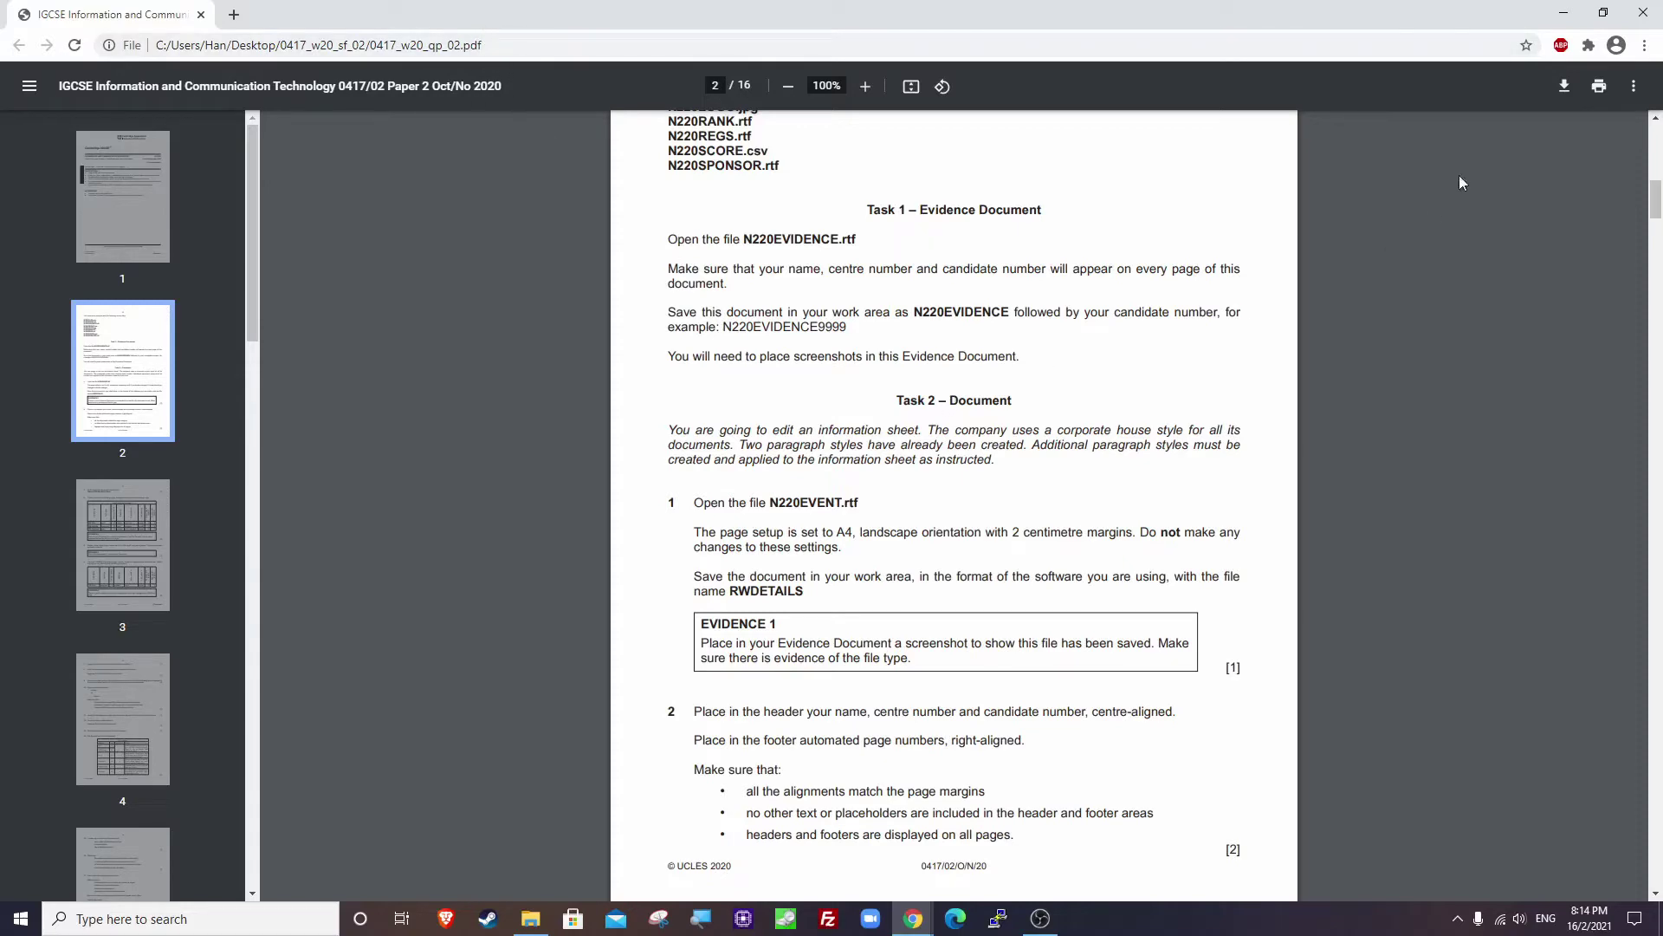
Briefly open the 0417_w20_sf_02 folder from the desktop, then bring the exam paper back.
{"action": "left_click", "coordinate": [1563, 13]}
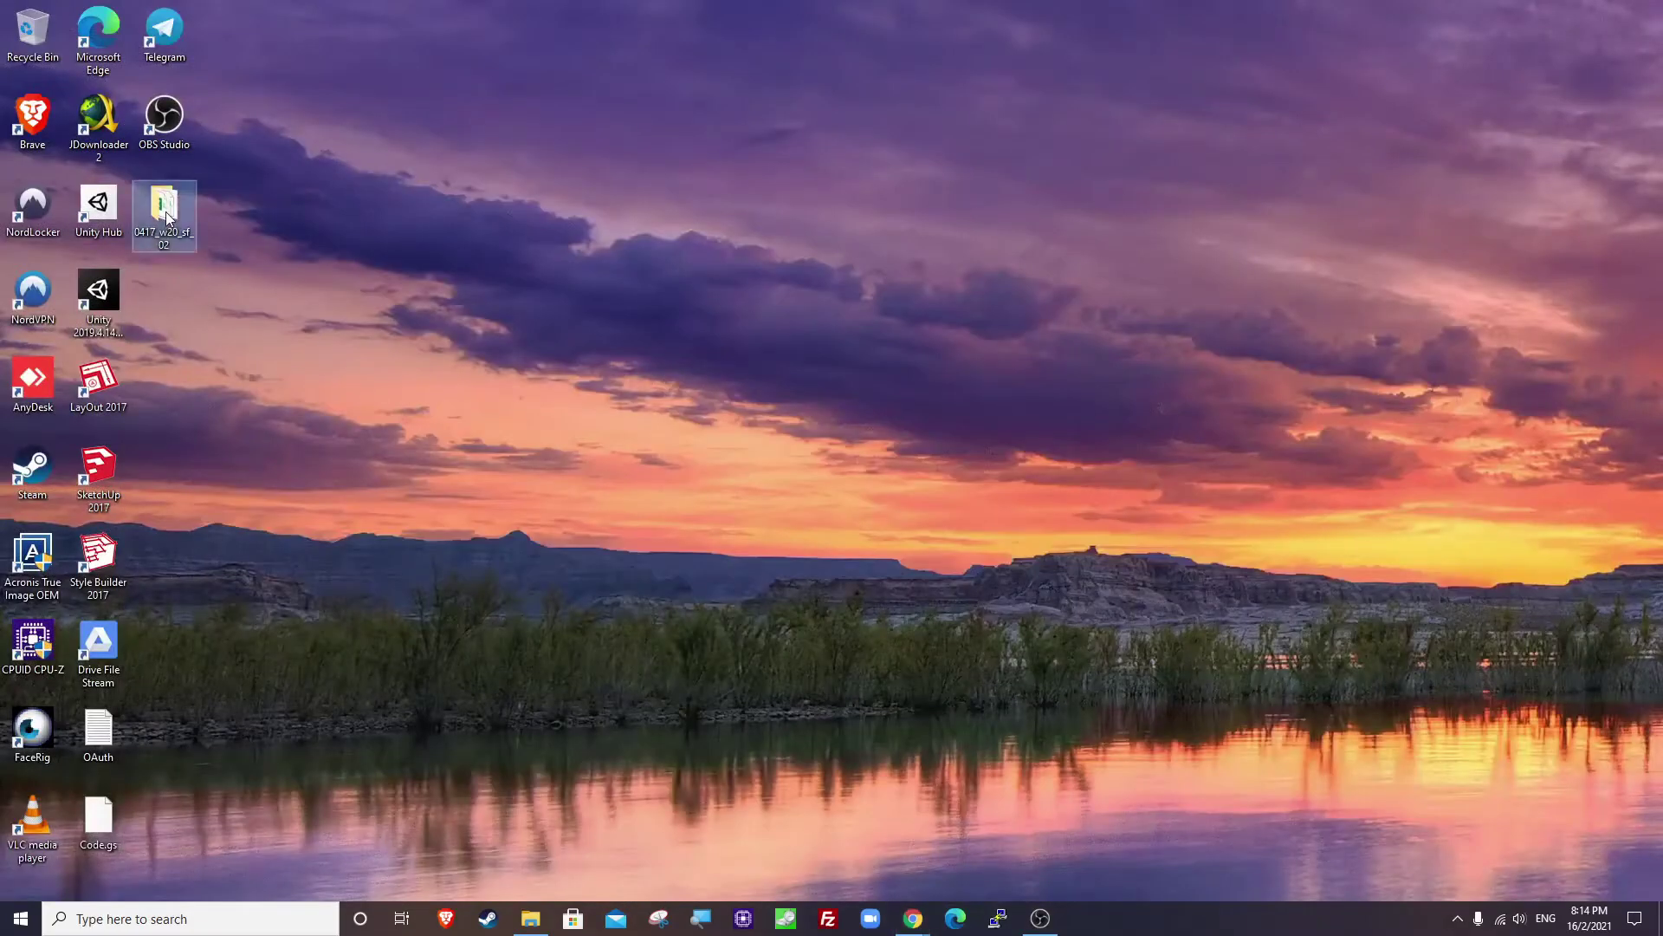
{"action": "double_click", "coordinate": [168, 216]}
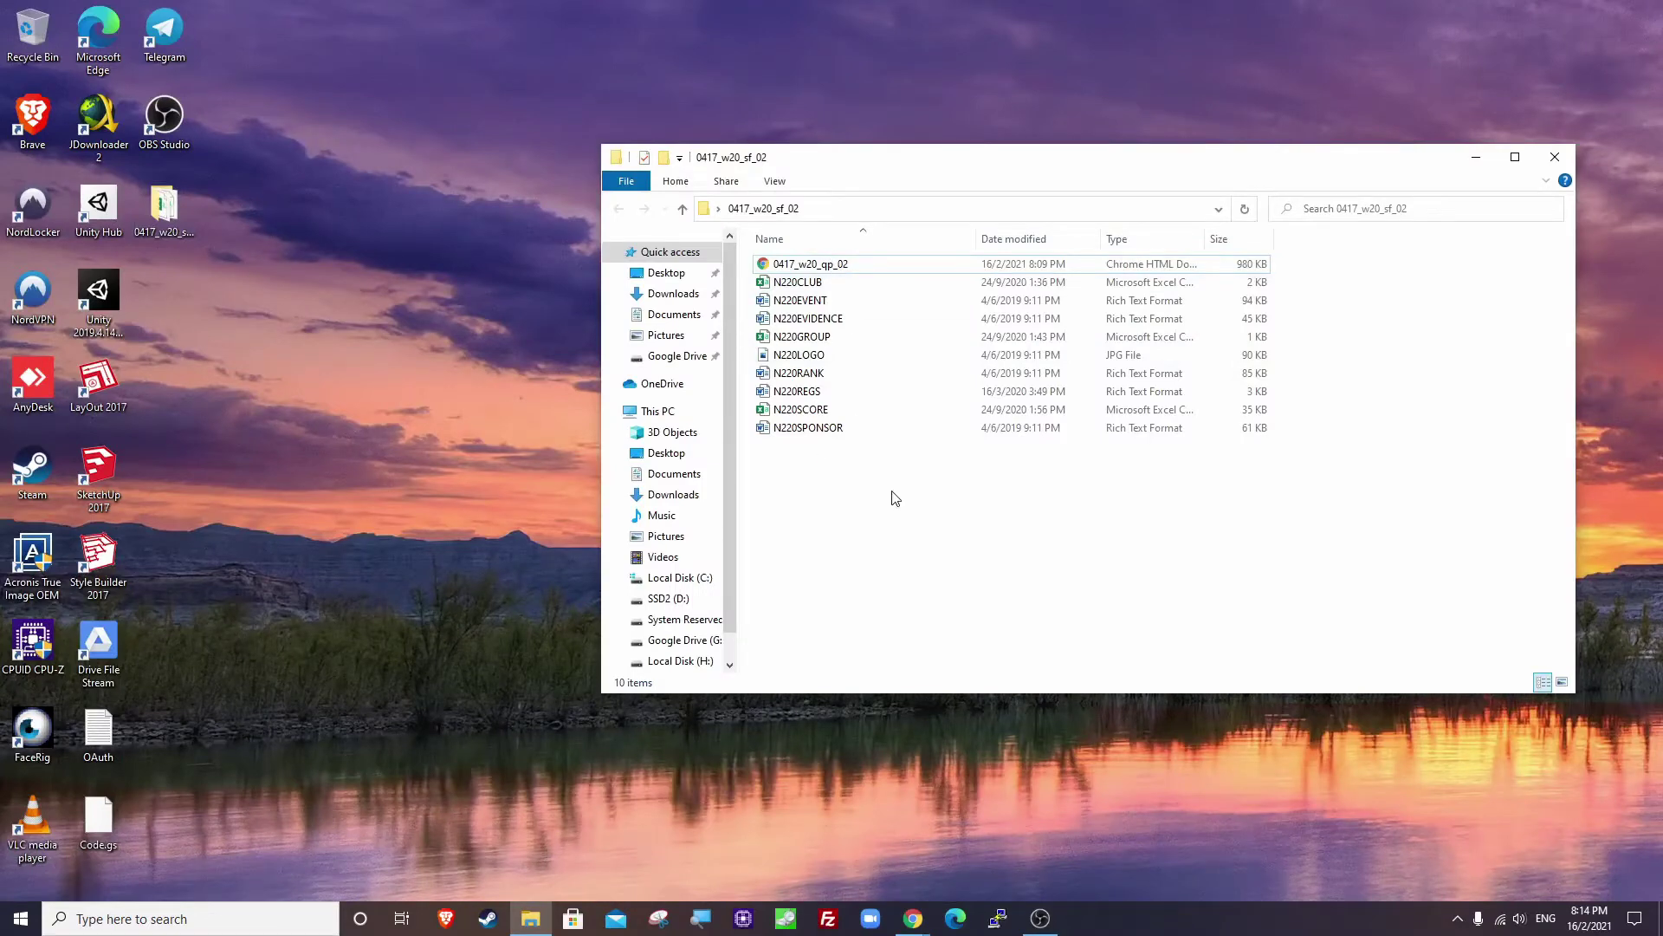
{"action": "left_click", "coordinate": [1477, 157]}
{"action": "mouse_move", "coordinate": [904, 919]}
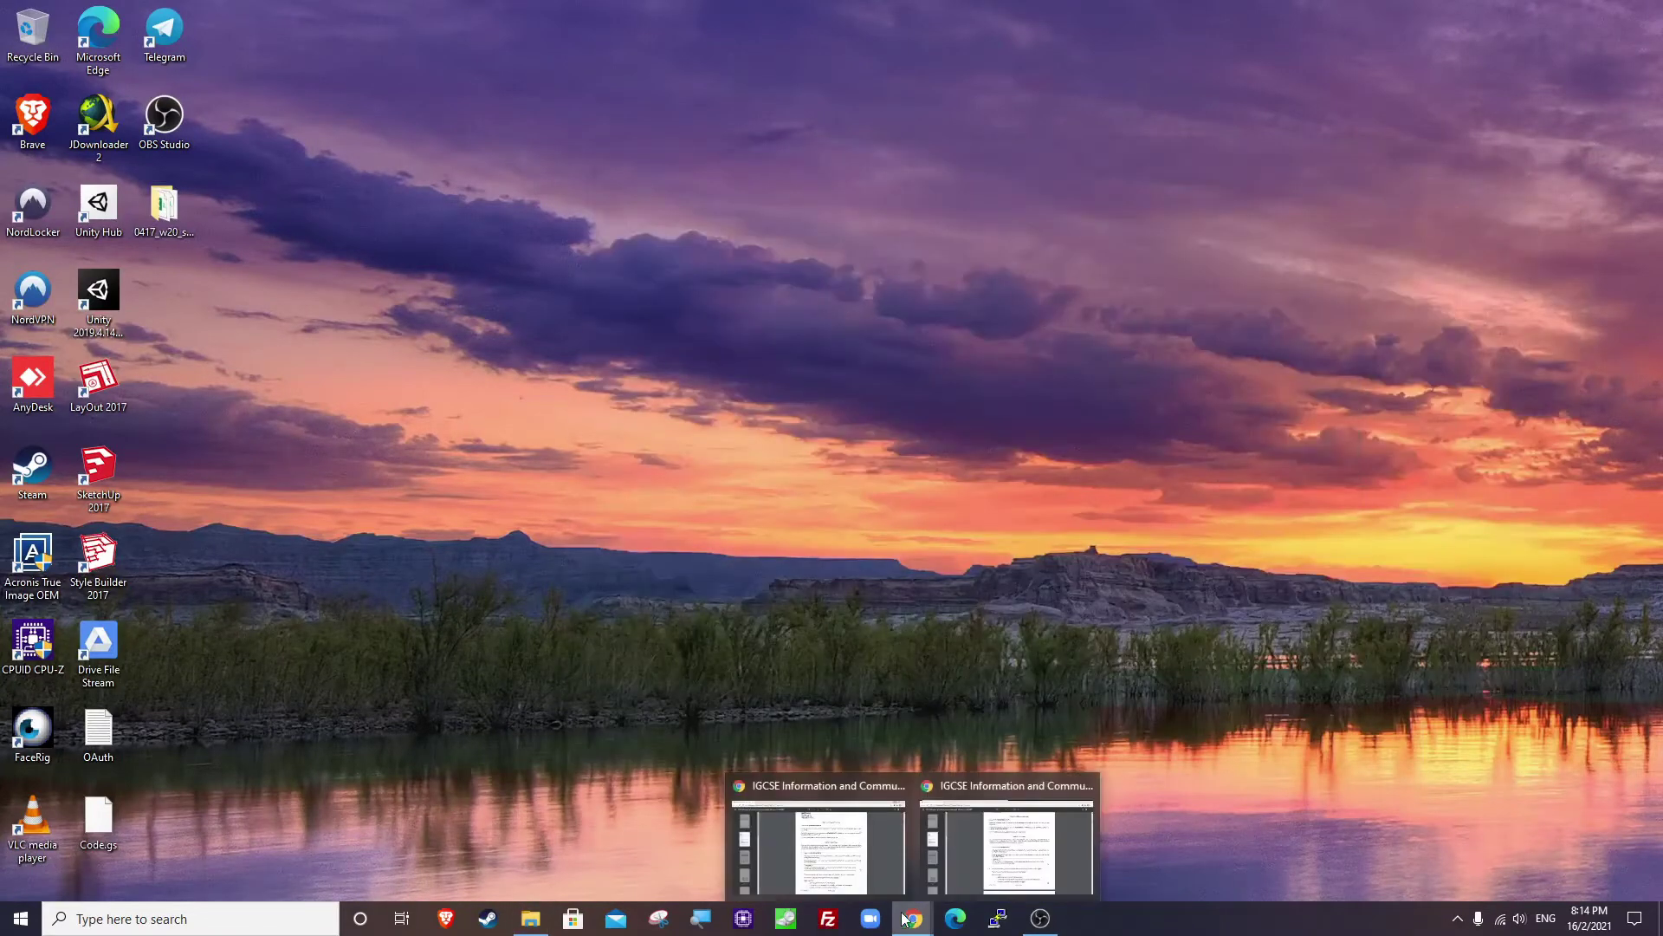
{"action": "left_click", "coordinate": [819, 845]}
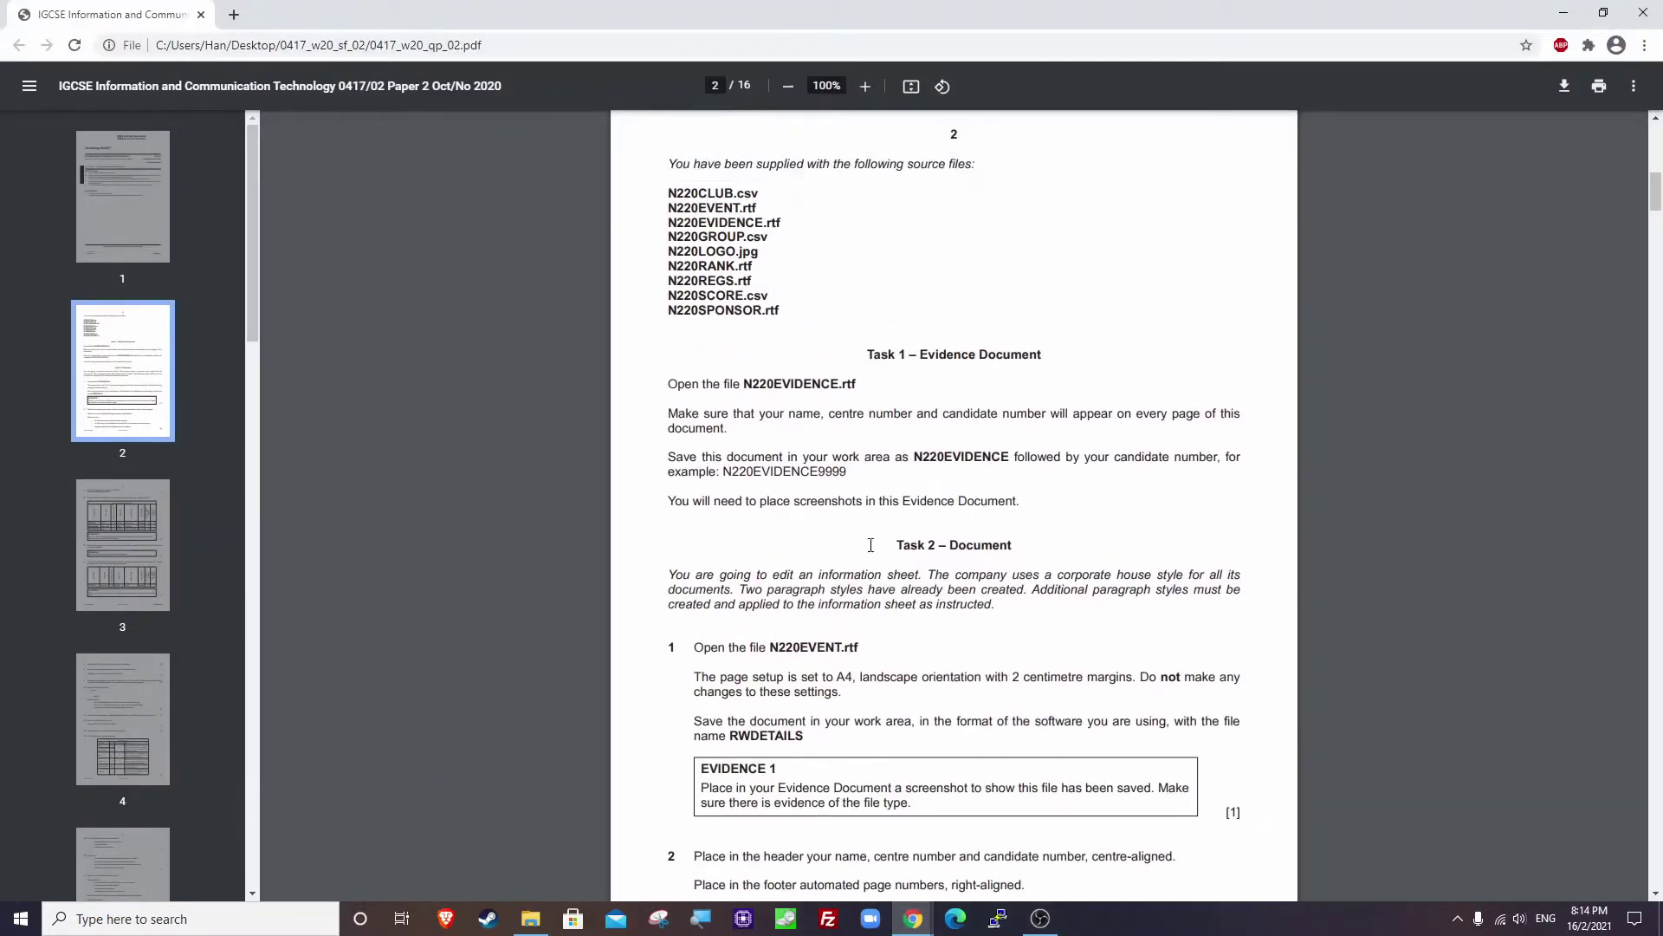
Scroll to the Task 1 – Evidence Document heading and highlight it while reading.
{"action": "scroll", "coordinate": [870, 545], "scroll_direction": "up", "scroll_amount": 1}
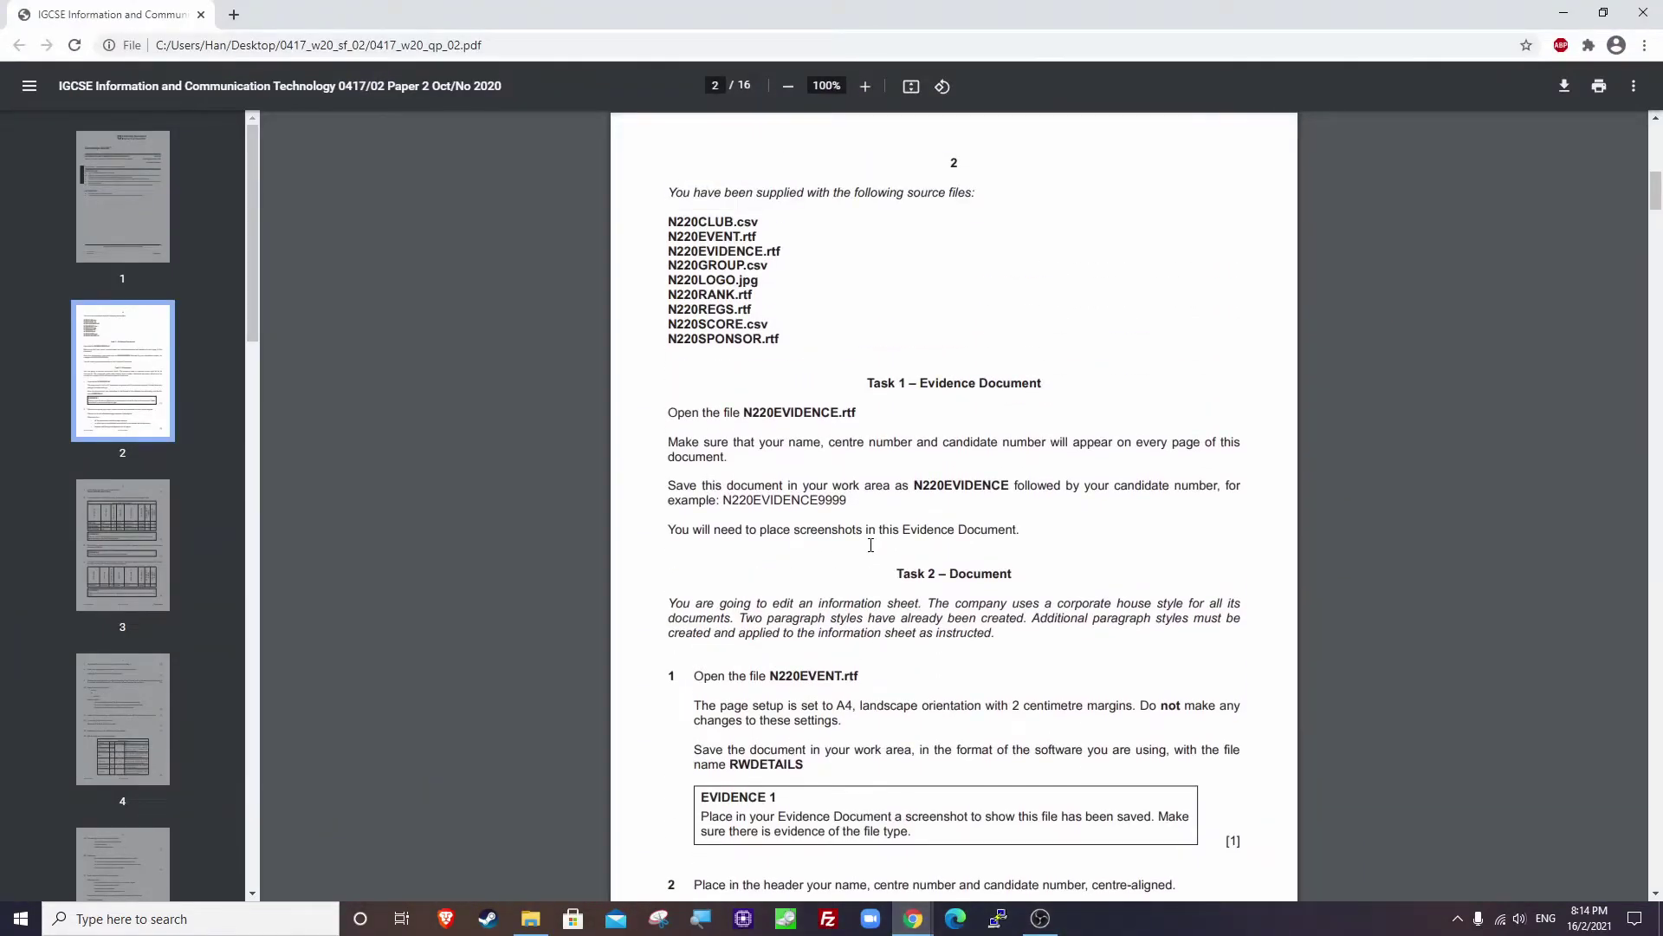
{"action": "scroll", "coordinate": [908, 530], "scroll_direction": "down", "scroll_amount": 1}
{"action": "left_click_drag", "start_coordinate": [868, 299], "coordinate": [1064, 310]}
{"action": "left_click", "coordinate": [849, 303]}
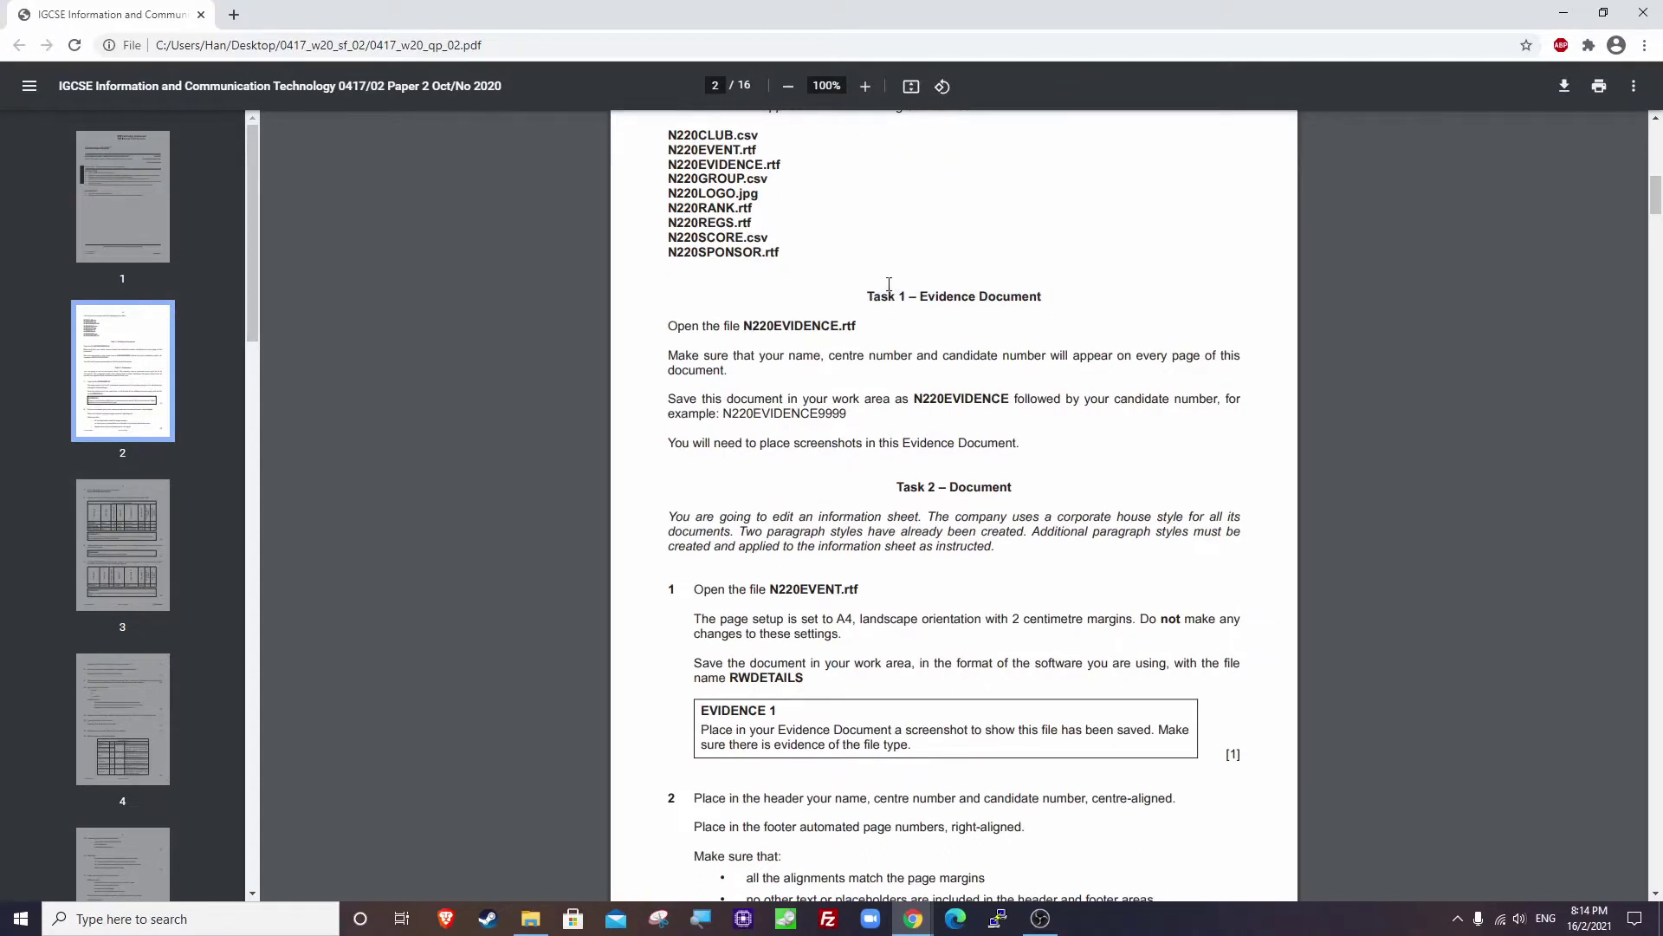
{"action": "left_click_drag", "start_coordinate": [869, 296], "coordinate": [1064, 305]}
{"action": "left_click", "coordinate": [709, 333]}
Note the .rtf extension of N220EVIDENCE, then minimize the exam paper.
{"action": "left_click_drag", "start_coordinate": [841, 326], "coordinate": [859, 324]}
{"action": "left_click", "coordinate": [862, 323]}
{"action": "left_click", "coordinate": [1564, 14]}
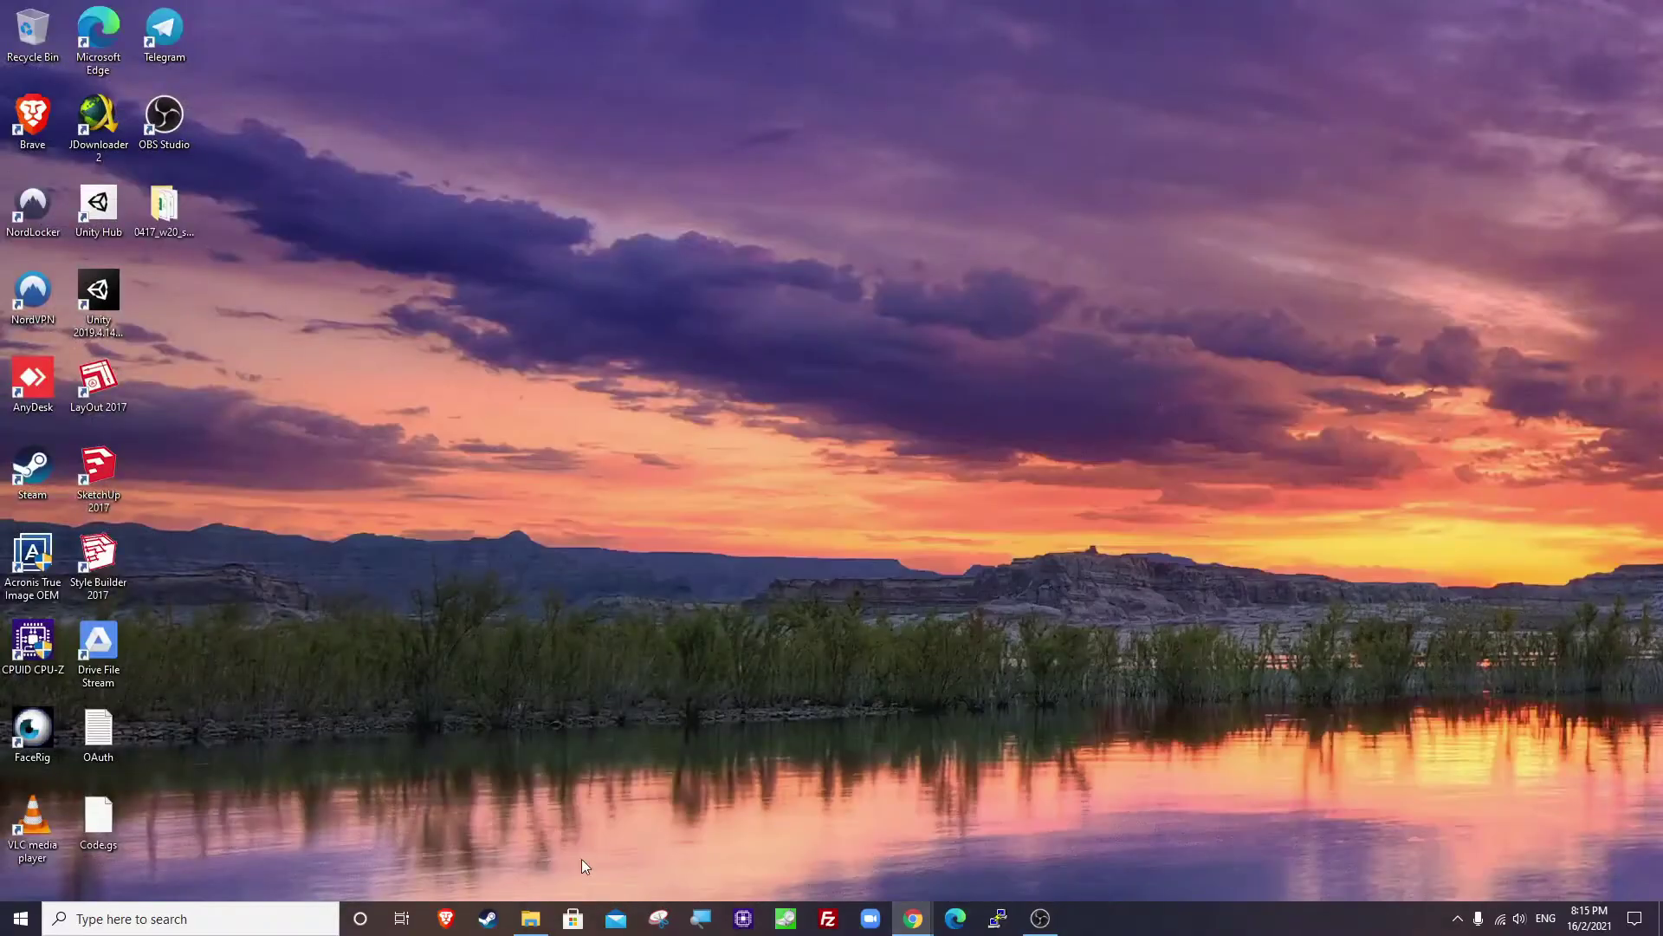
Restore the 0417_w20_sf_02 folder window and open N220EVIDENCE from it in Word.
{"action": "left_click", "coordinate": [530, 919]}
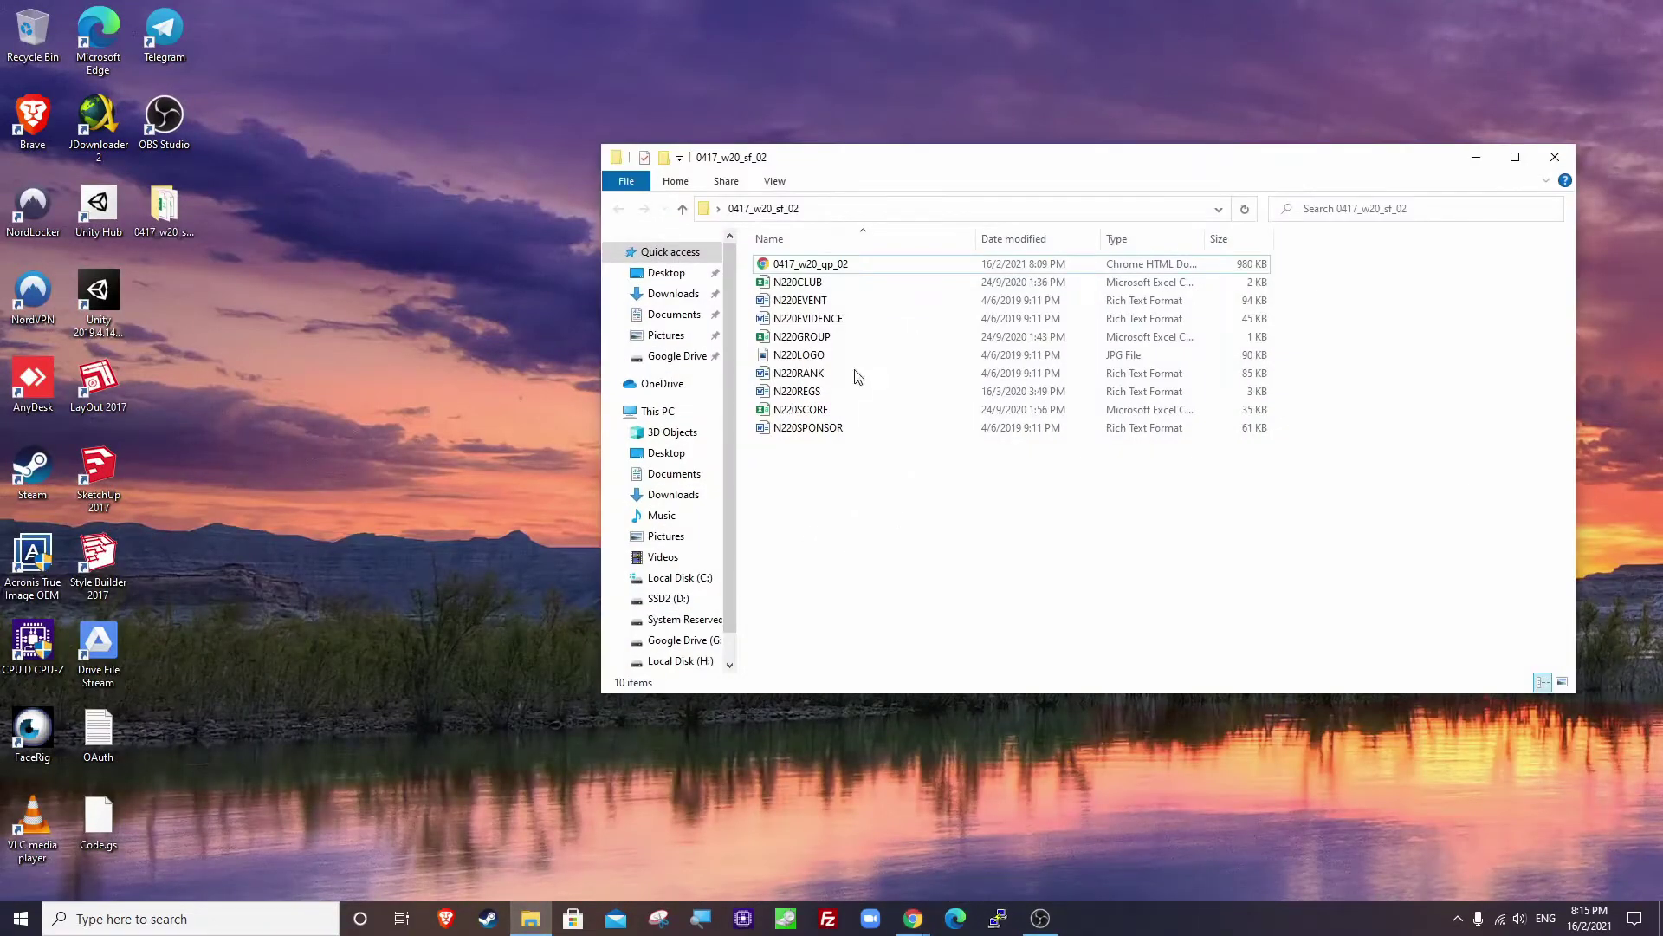
{"action": "left_click_drag", "start_coordinate": [981, 162], "coordinate": [888, 168]}
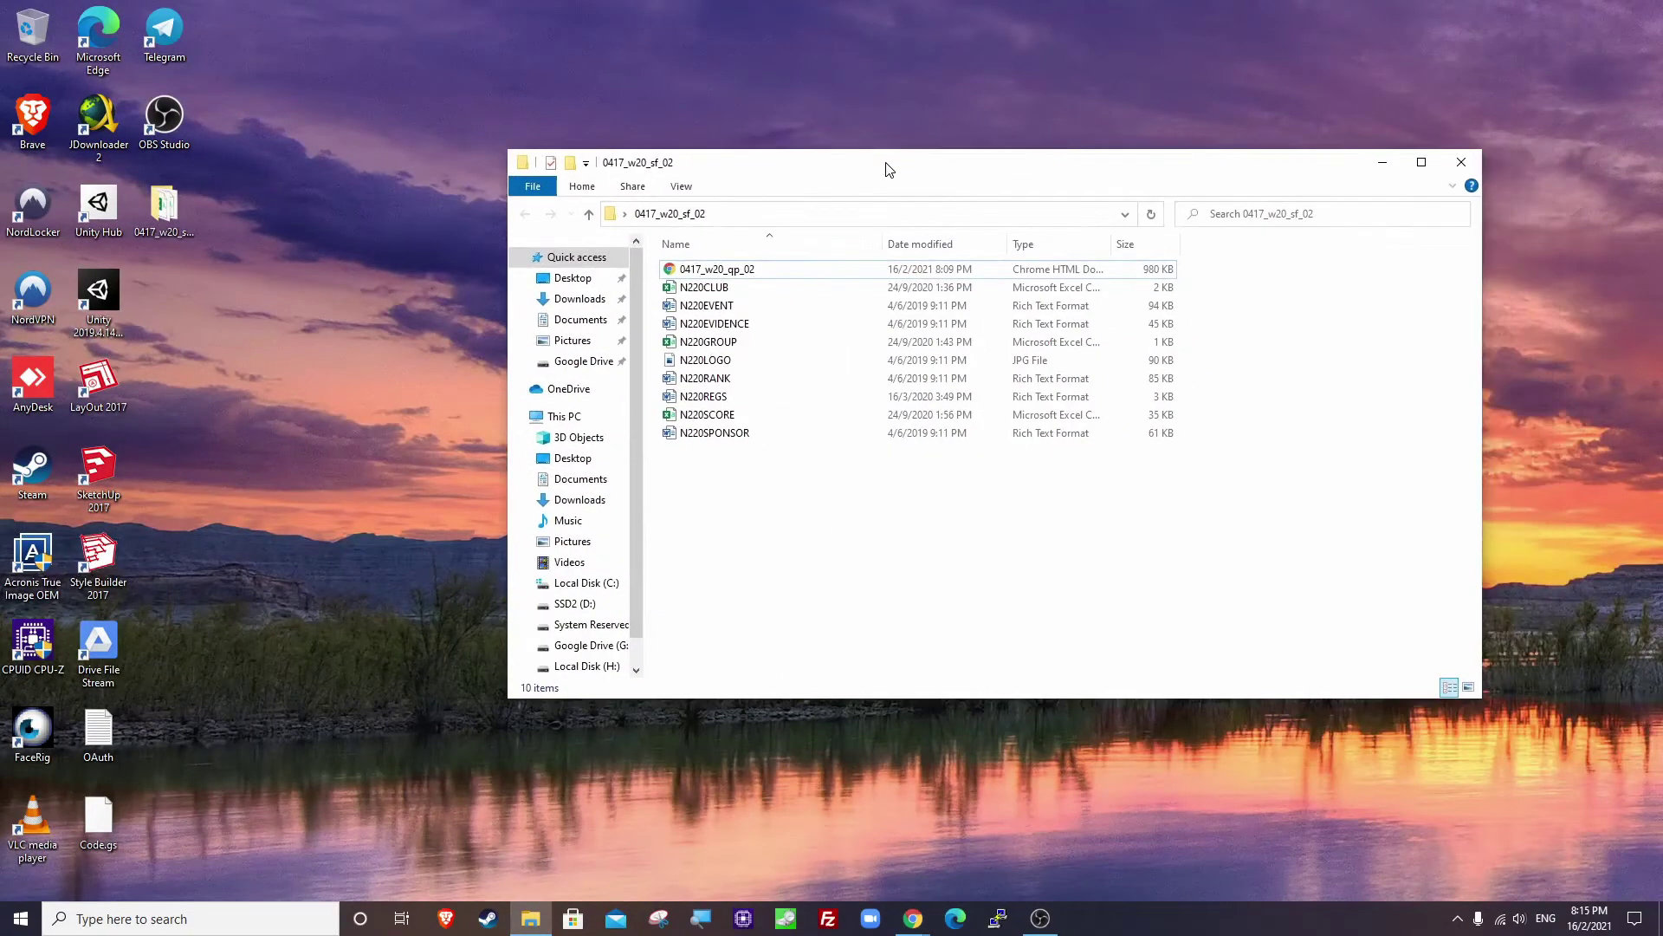
{"action": "left_click", "coordinate": [731, 326]}
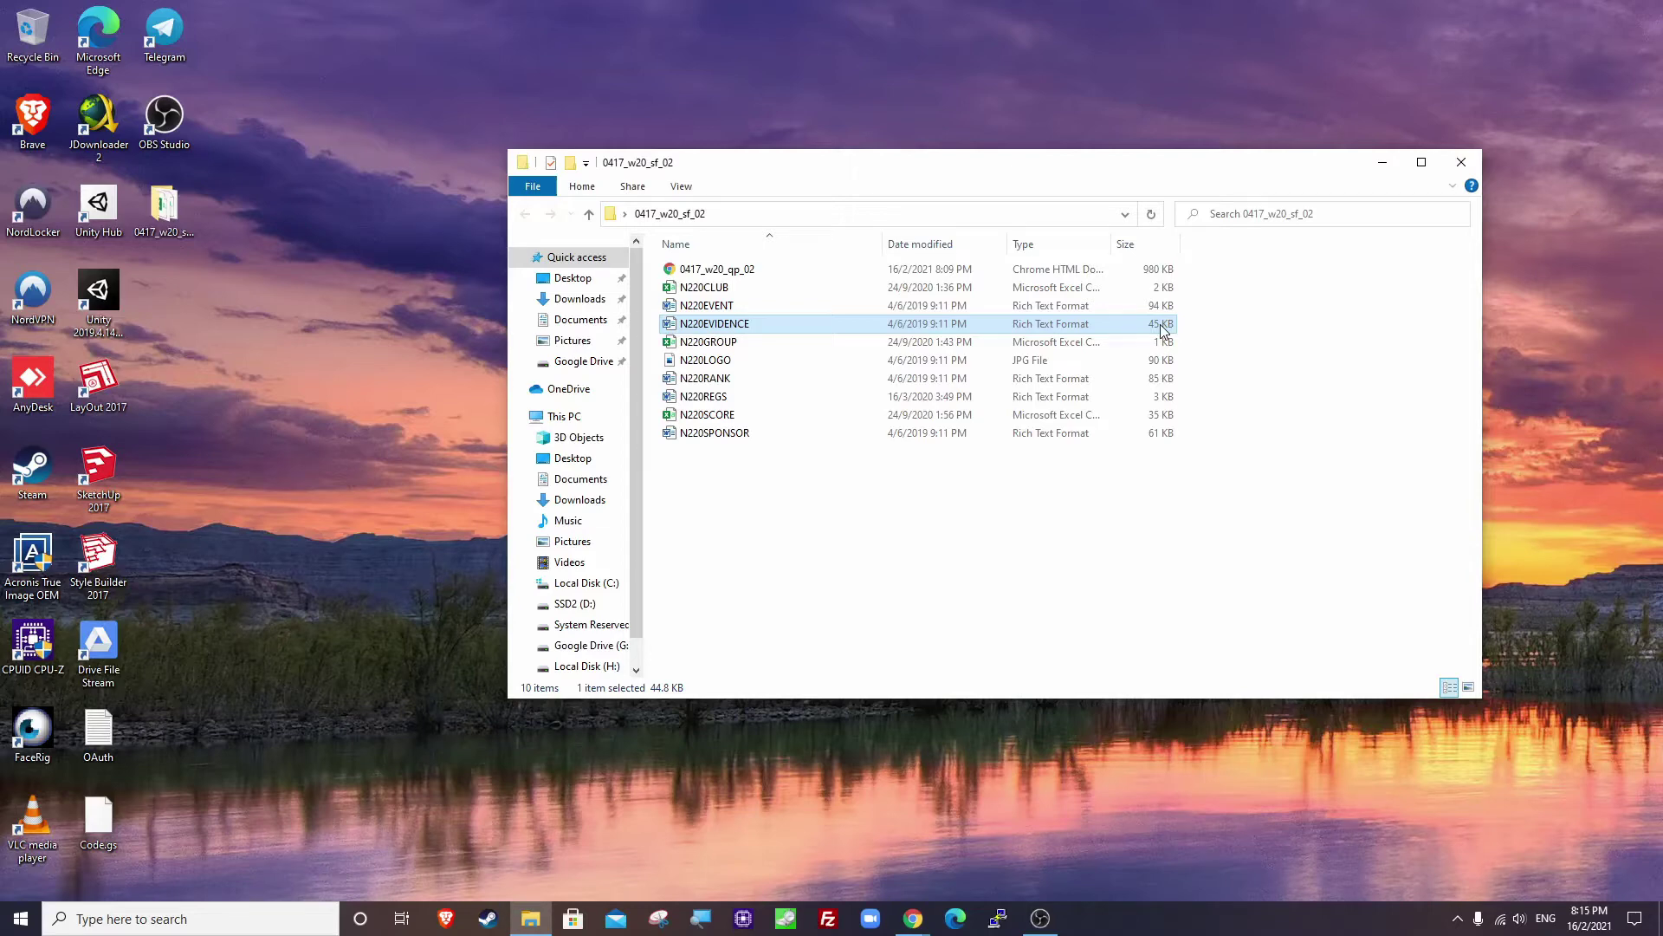
{"action": "double_click", "coordinate": [746, 327]}
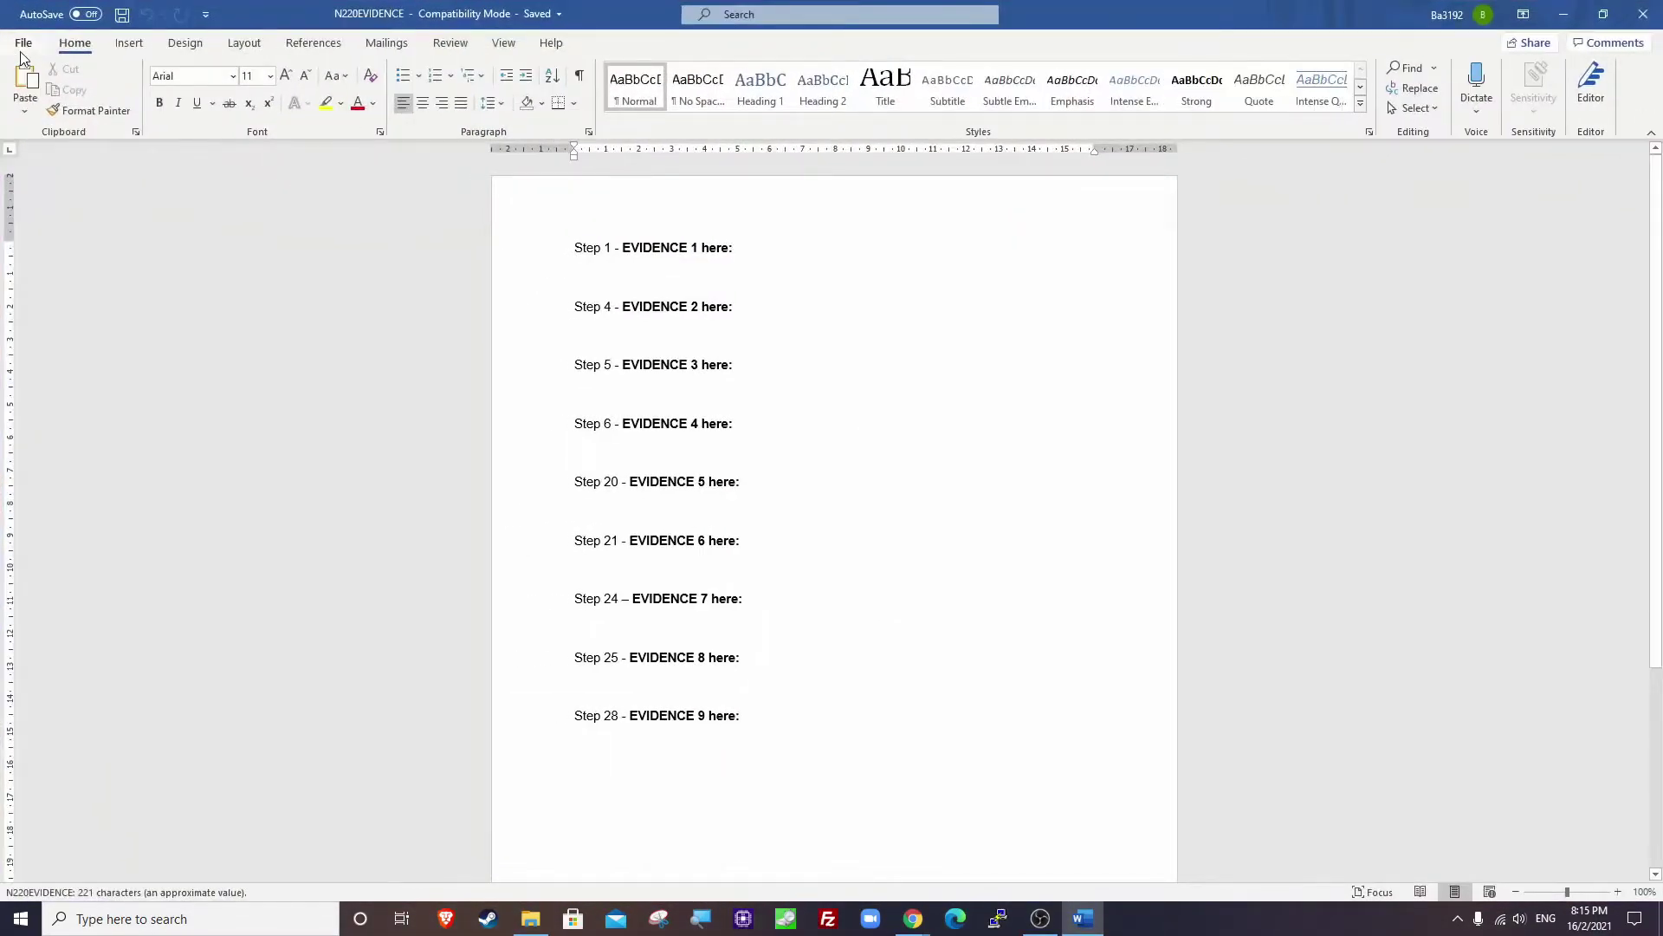
Save as a Word Document named N220EVIDENCE plus the candidate number, accepting the format upgrade.
{"action": "left_click", "coordinate": [19, 50]}
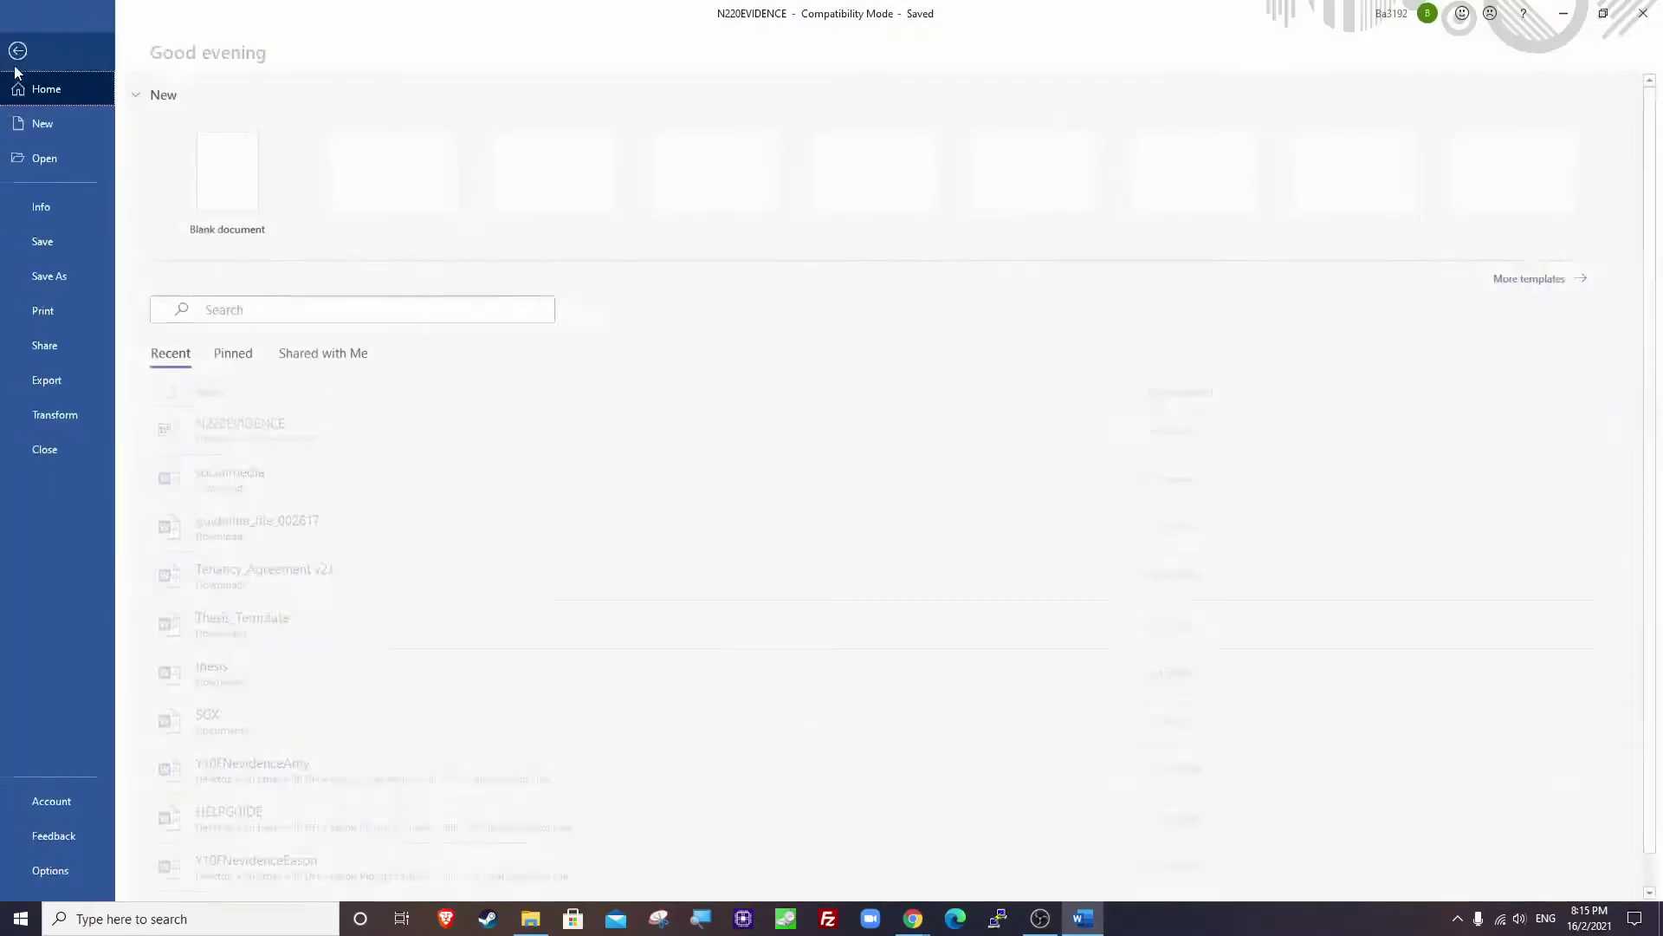
{"action": "left_click", "coordinate": [54, 273]}
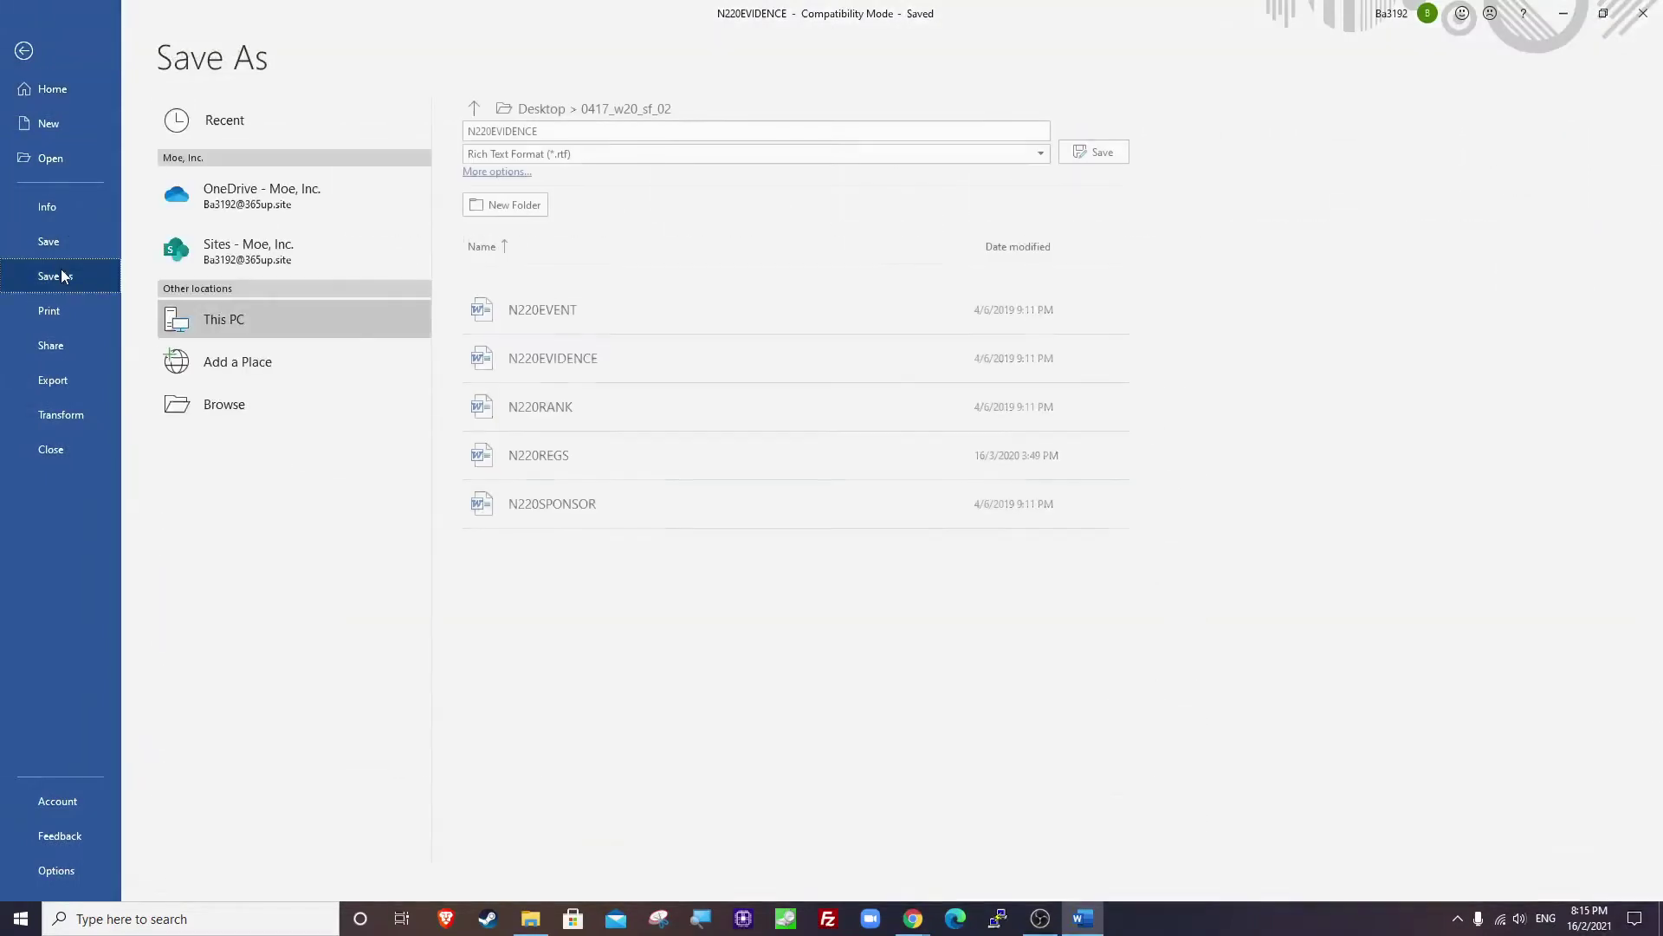
{"action": "left_click", "coordinate": [247, 400]}
{"action": "left_click", "coordinate": [230, 372]}
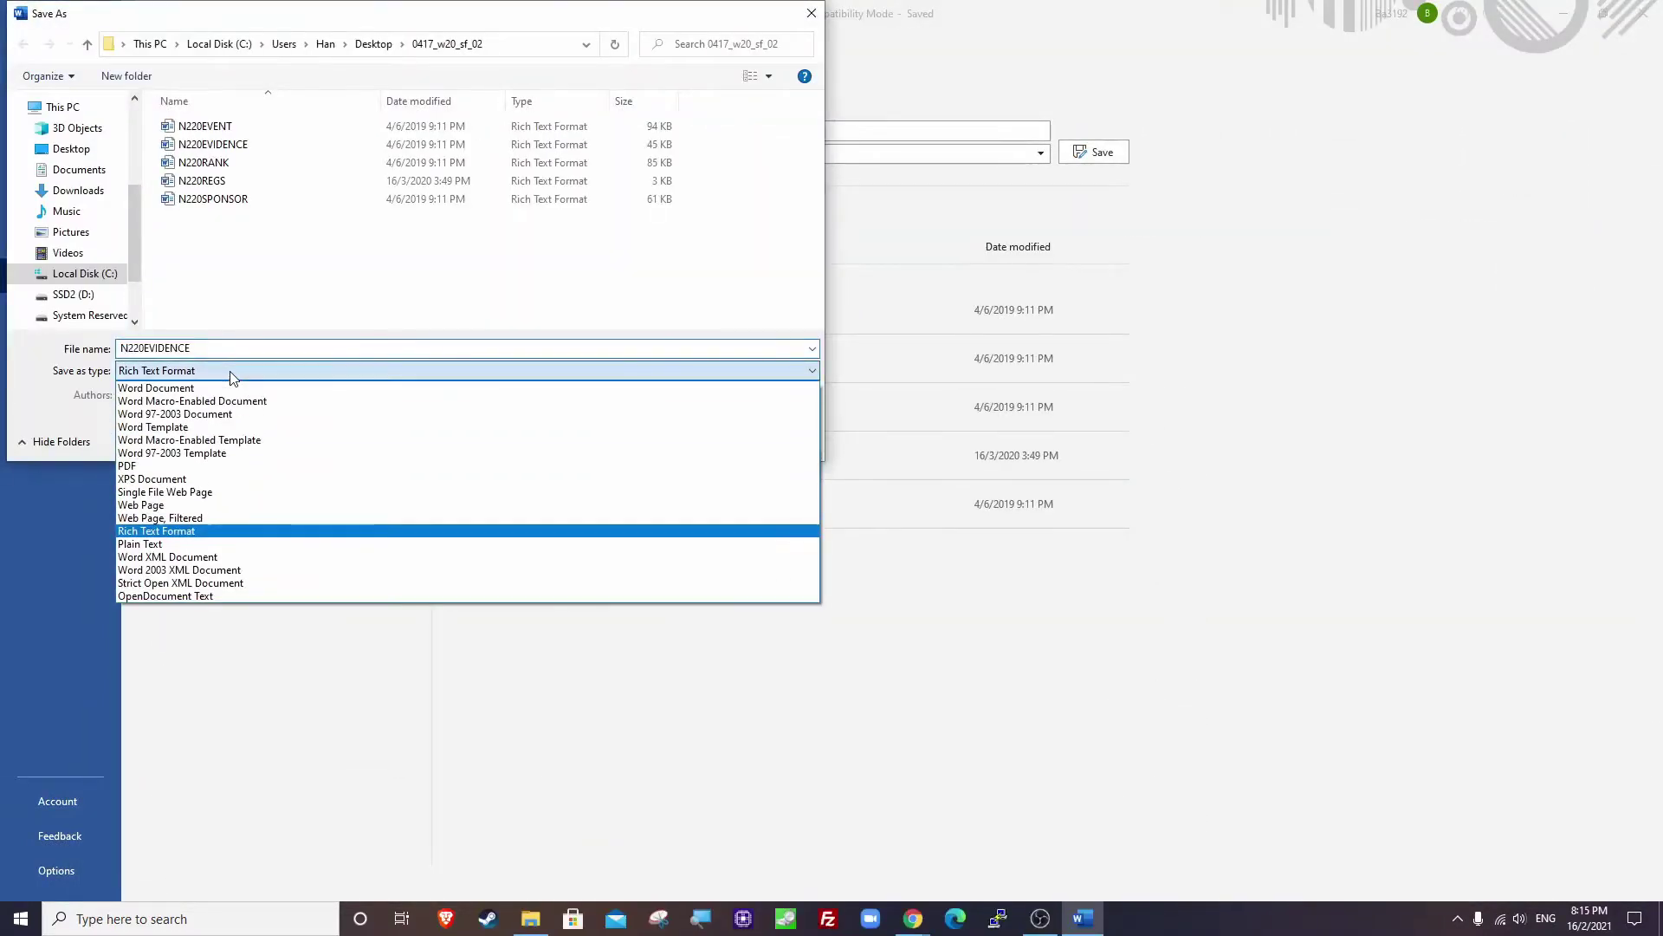
{"action": "left_click", "coordinate": [243, 345]}
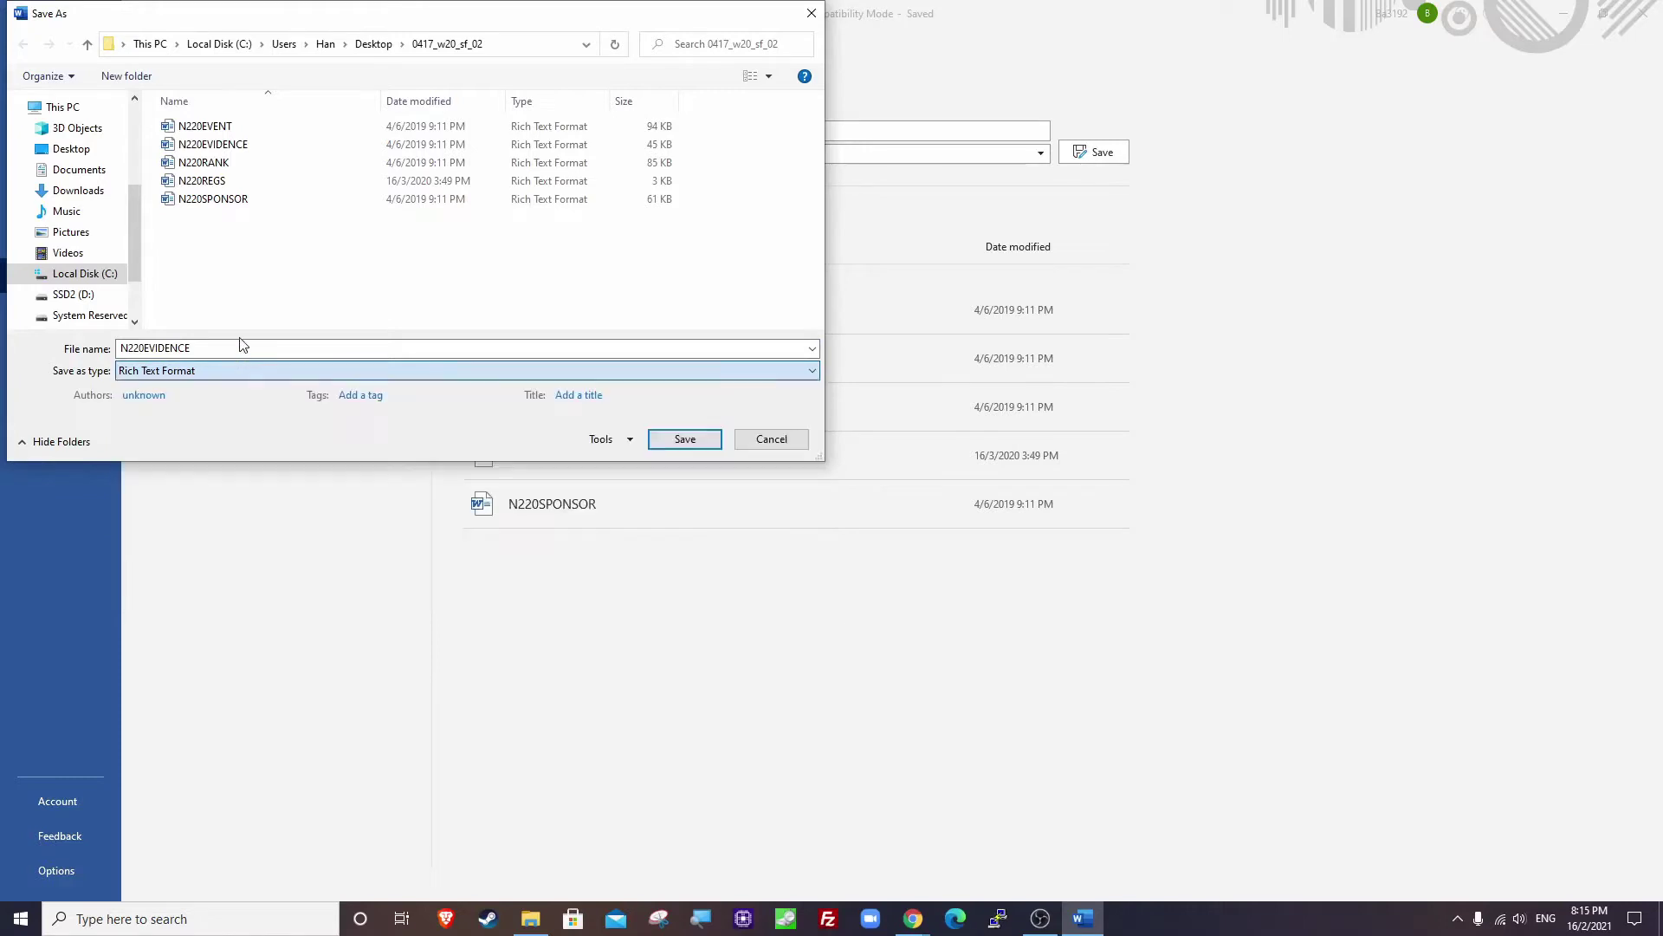
{"action": "left_click", "coordinate": [208, 371]}
{"action": "left_click", "coordinate": [208, 388]}
{"action": "left_click", "coordinate": [227, 350]}
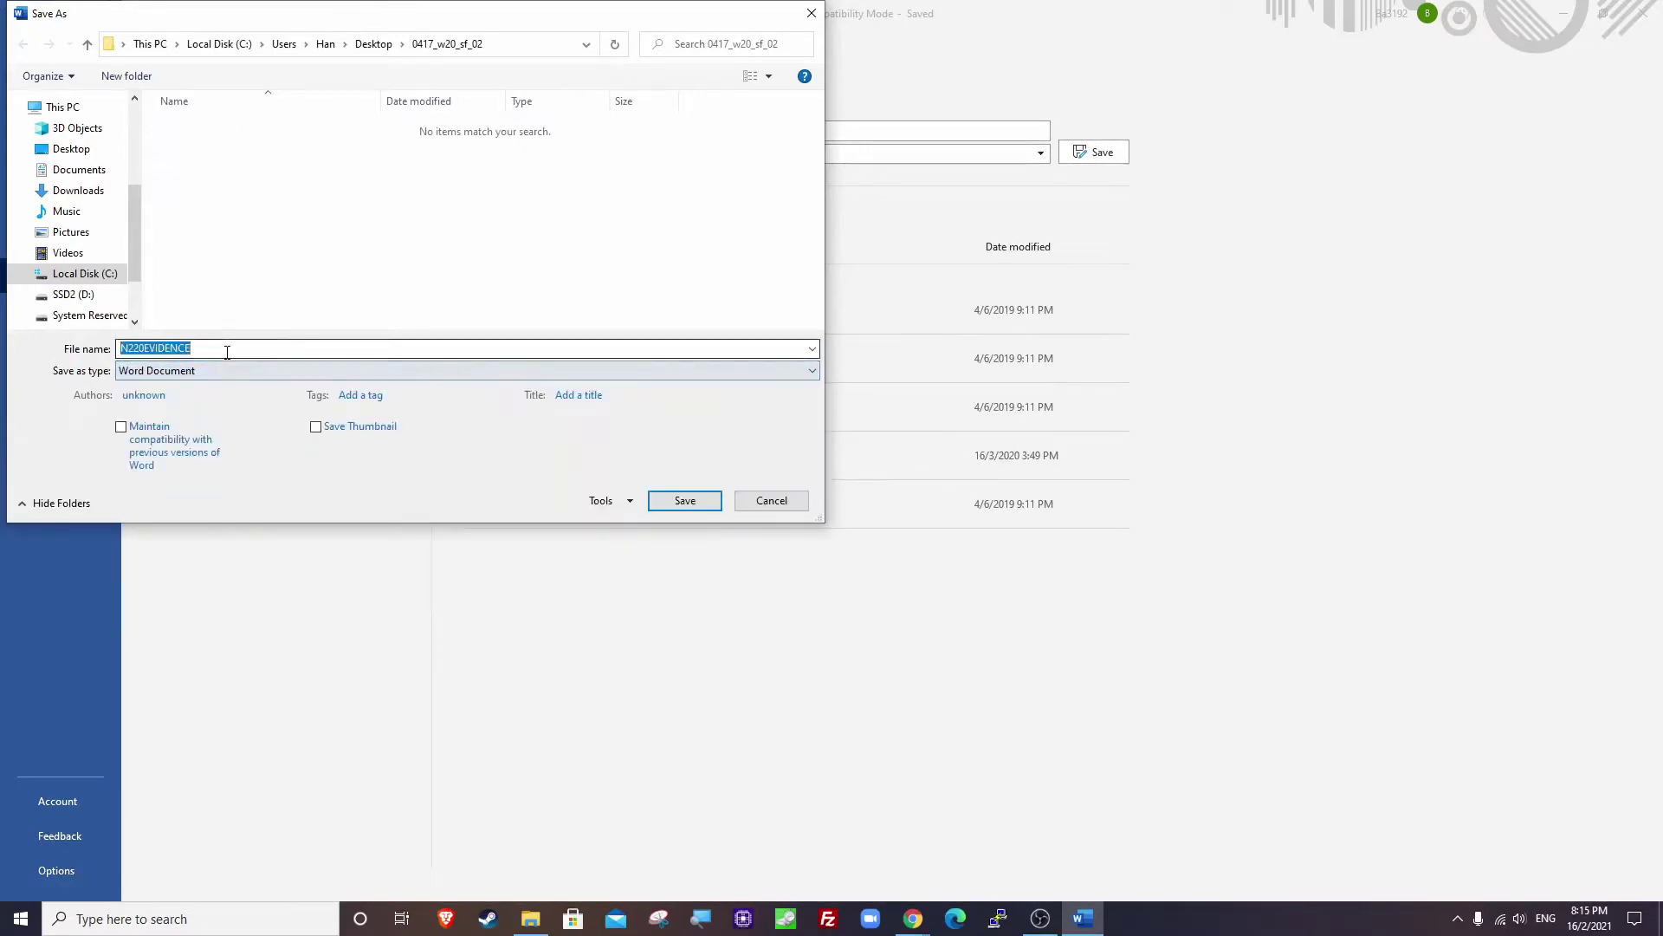
{"action": "left_click", "coordinate": [237, 351]}
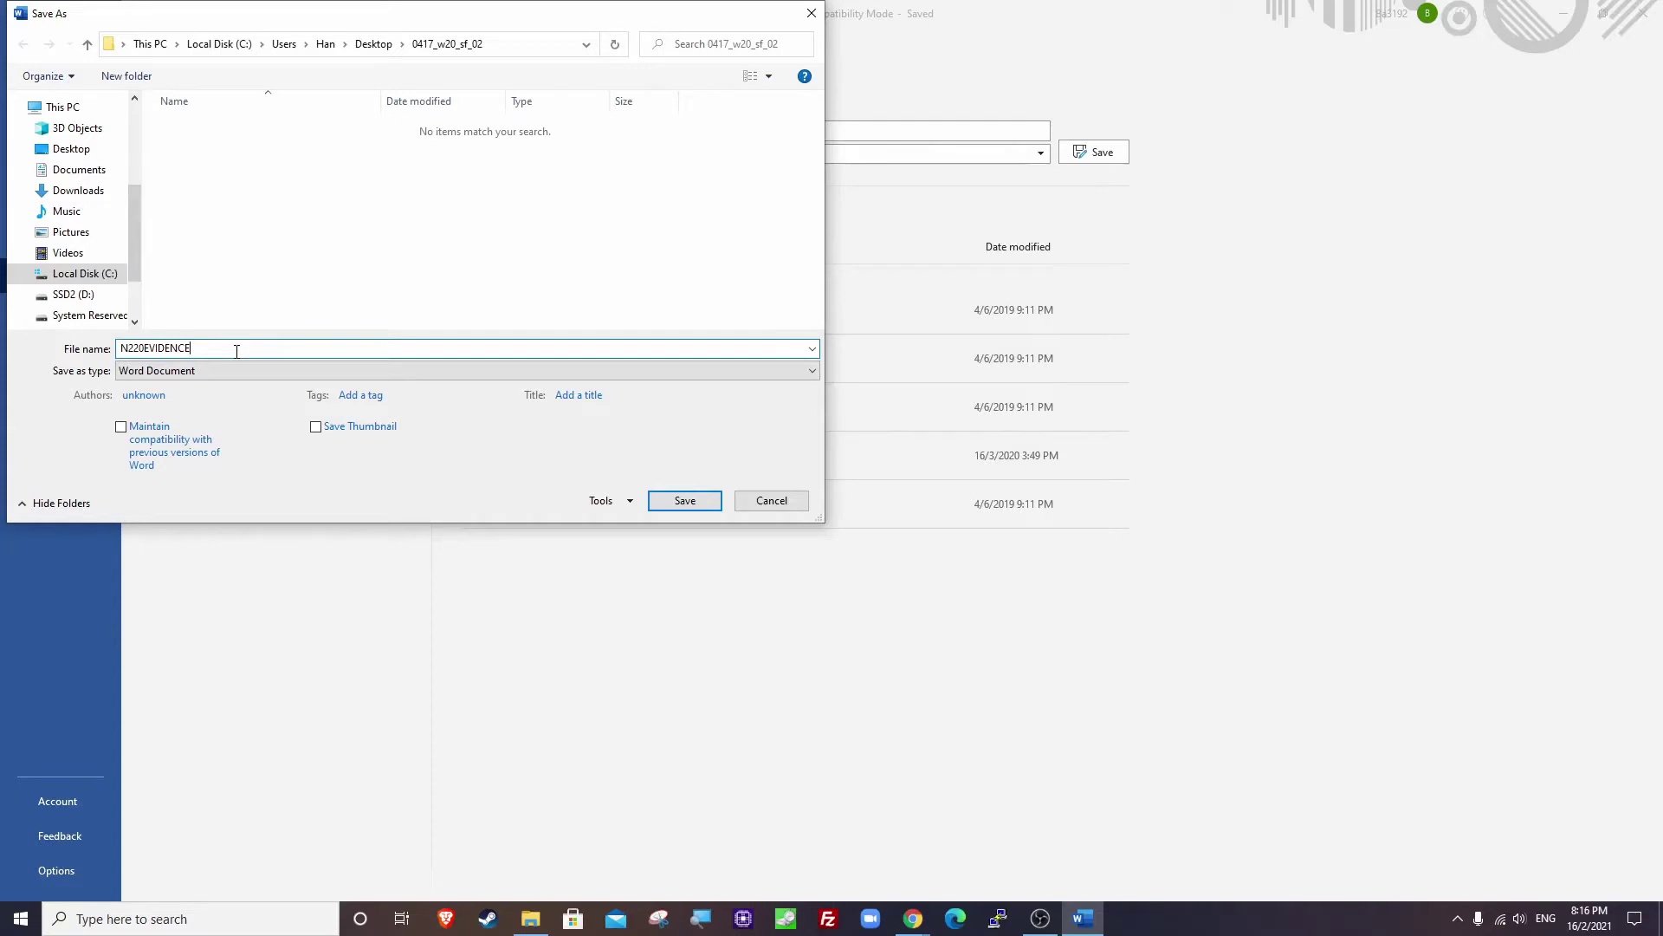
{"action": "type", "text": "6969"}
{"action": "left_click", "coordinate": [704, 502]}
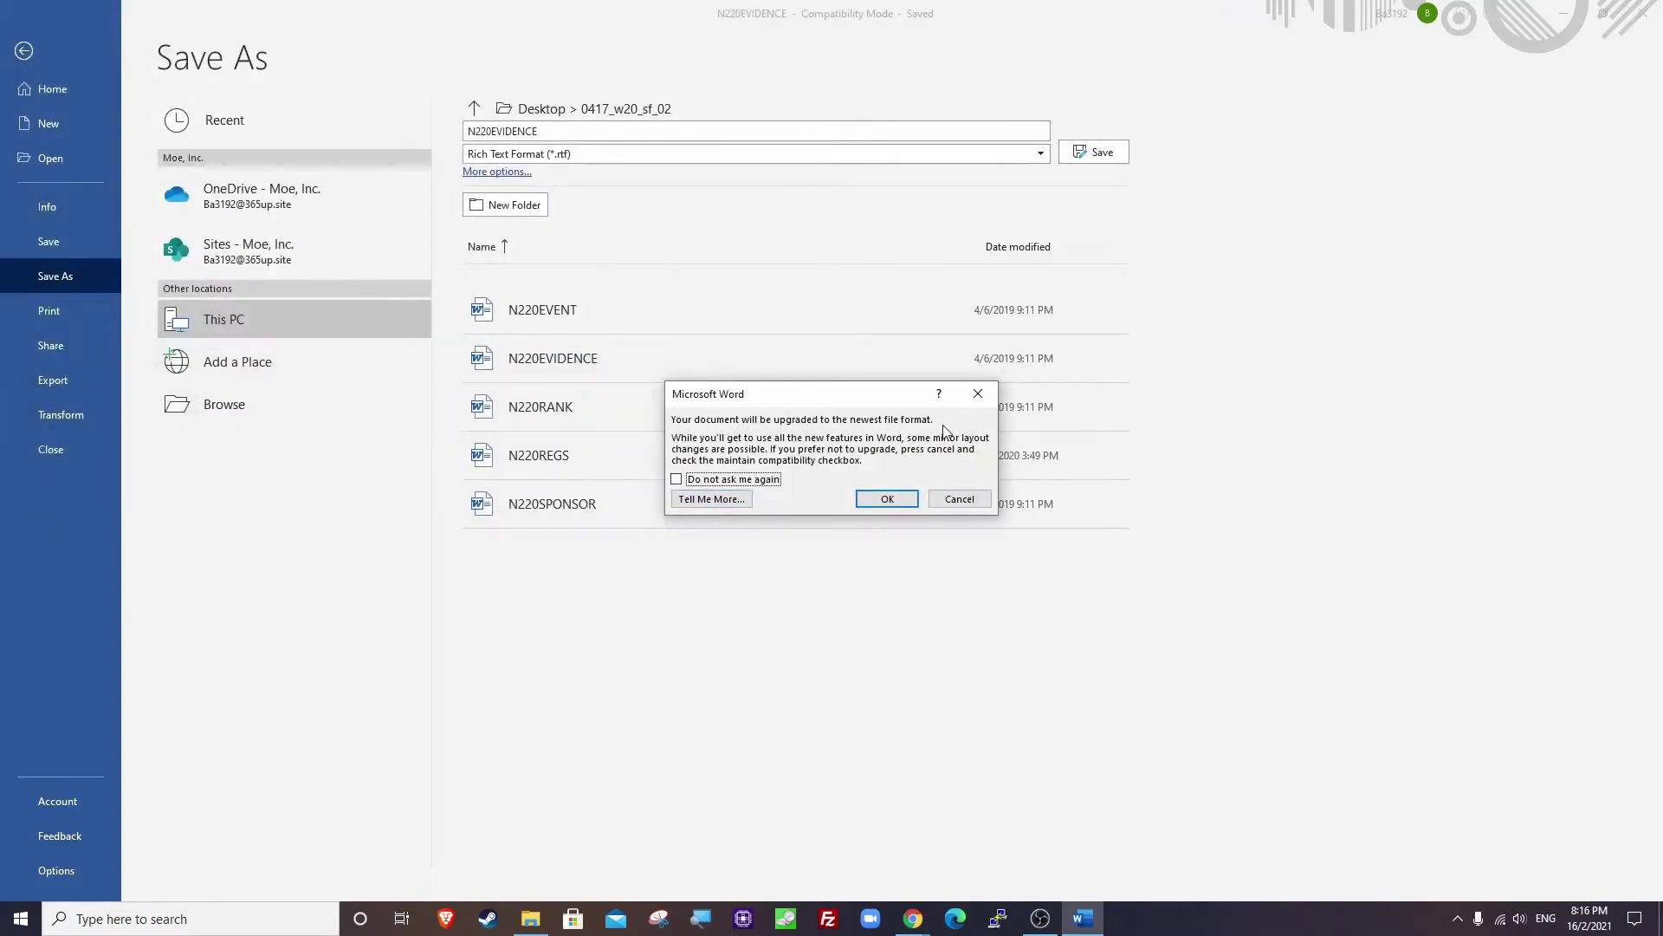
{"action": "left_click", "coordinate": [907, 500]}
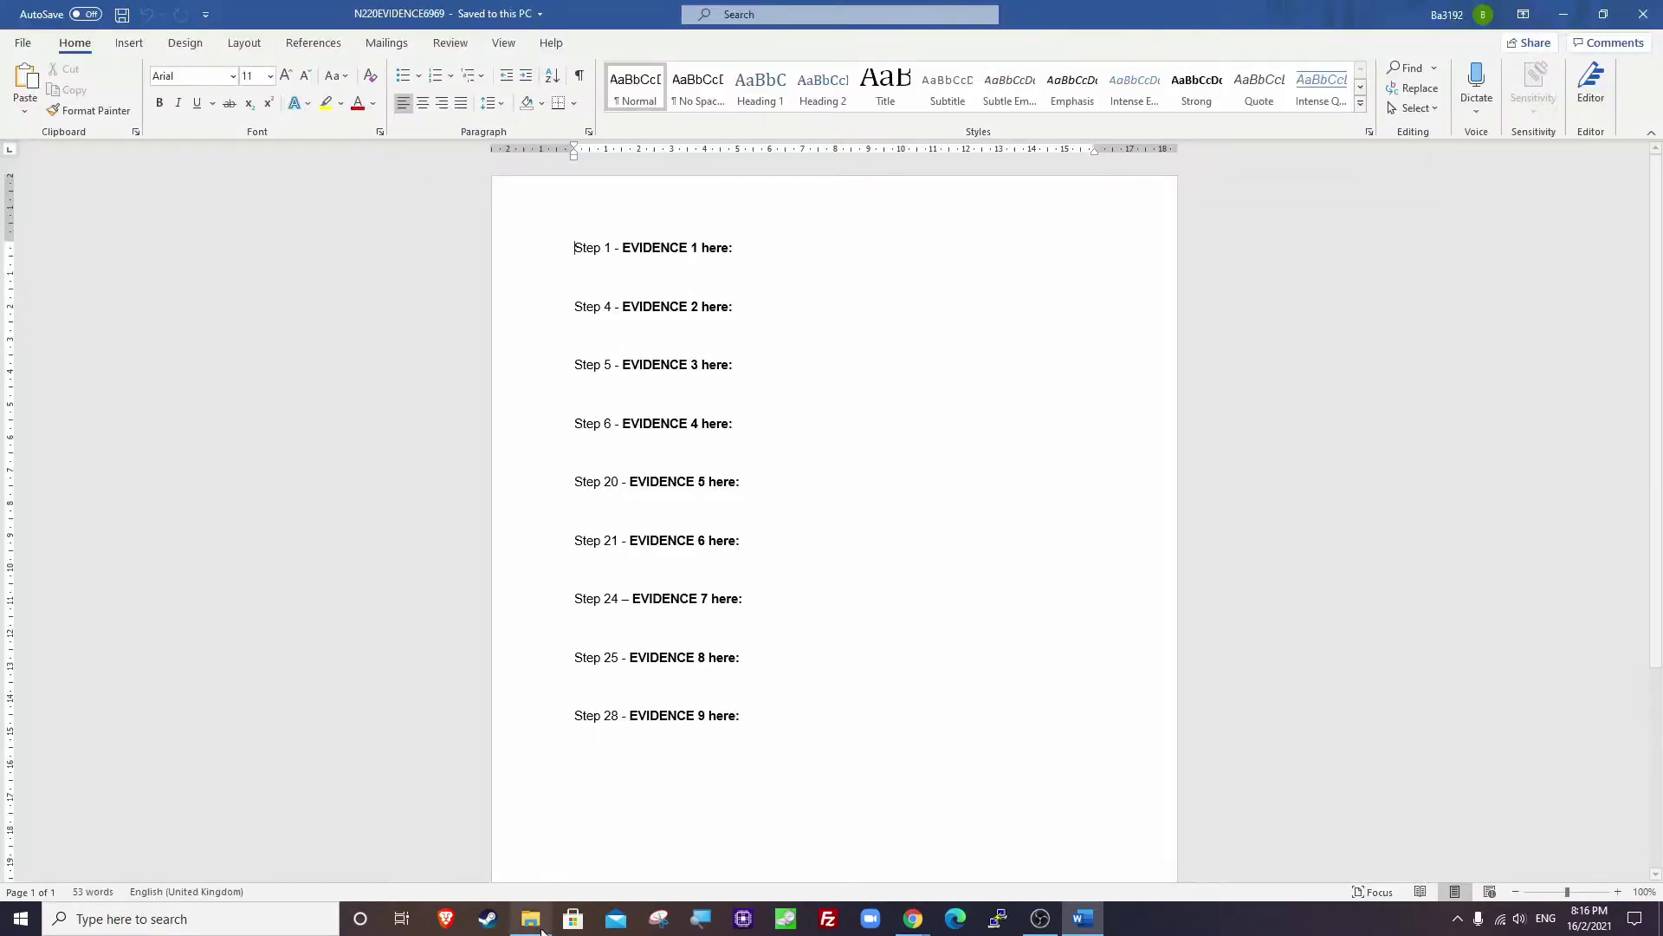
Compare the original N220EVIDENCE and the new Word-format file in the folder, then minimize Word.
{"action": "left_click", "coordinate": [530, 918]}
{"action": "left_click", "coordinate": [785, 568]}
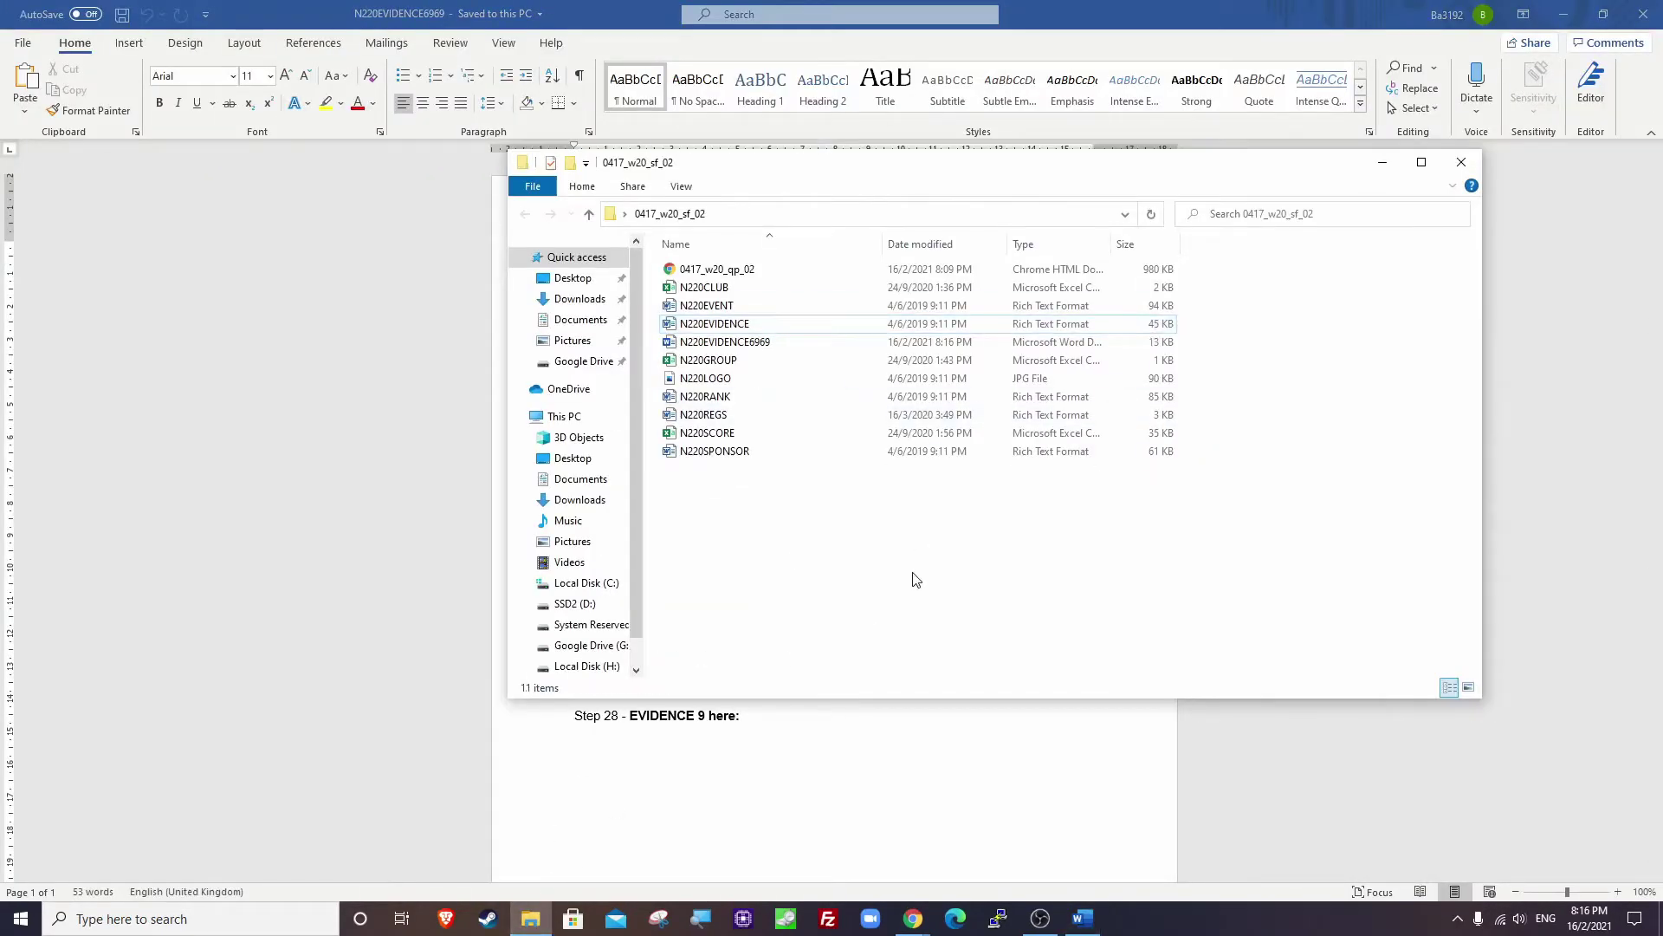
{"action": "left_click", "coordinate": [705, 326]}
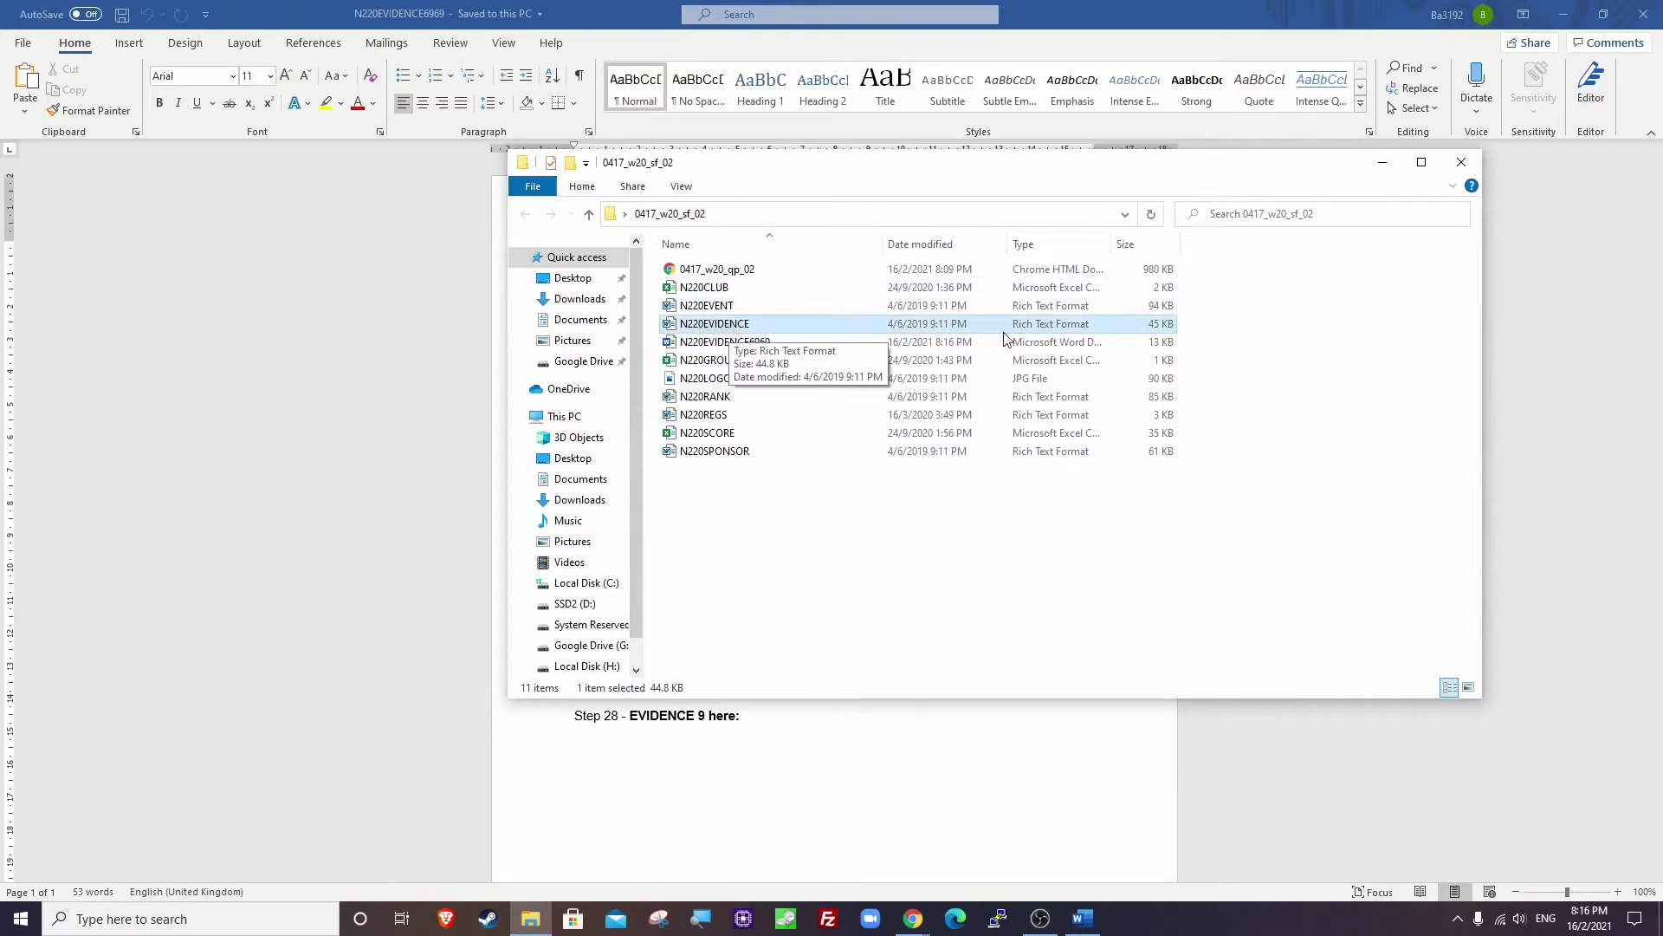
{"action": "left_click", "coordinate": [1162, 326]}
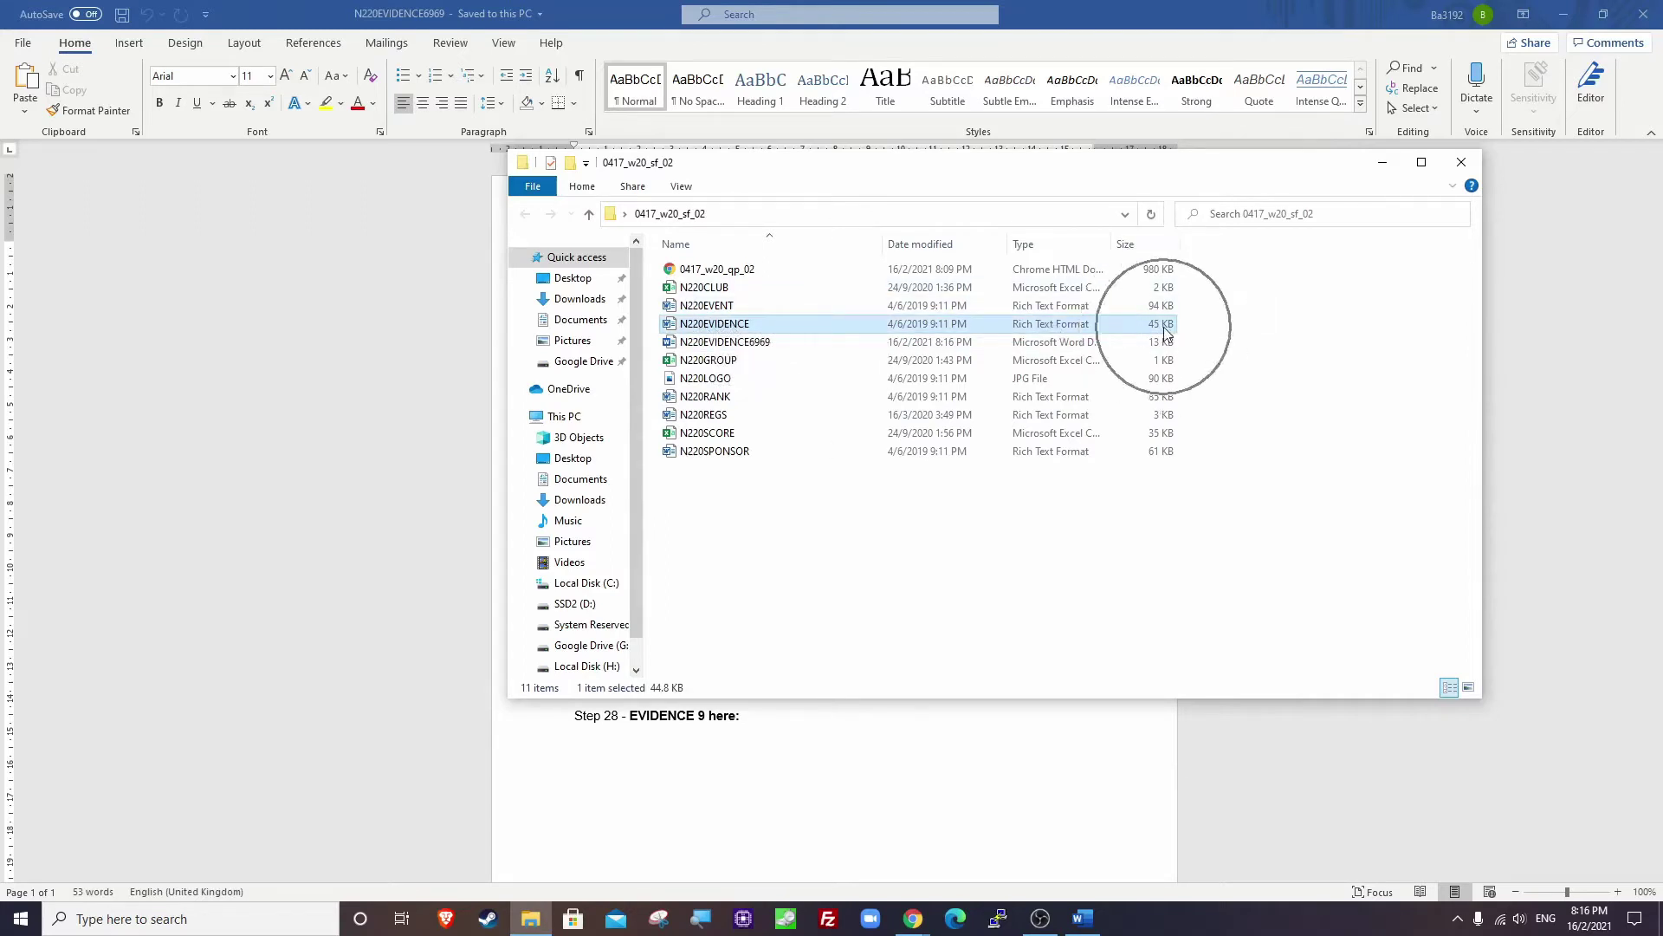
{"action": "left_click", "coordinate": [721, 347]}
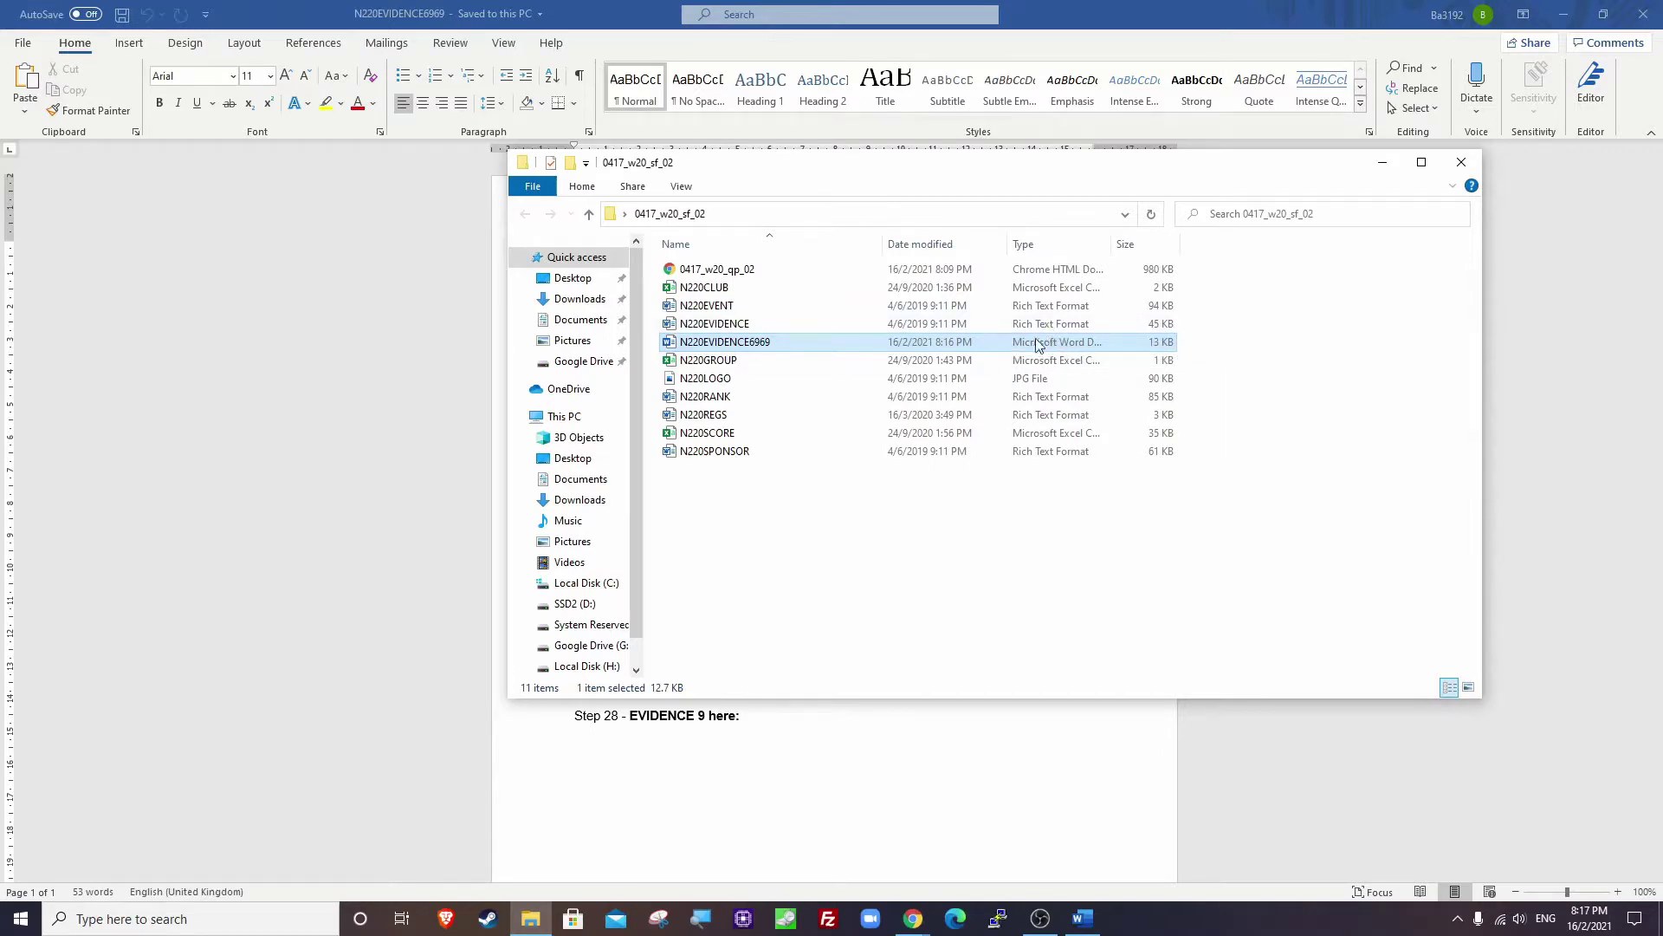
{"action": "key", "text": "alt+Tab"}
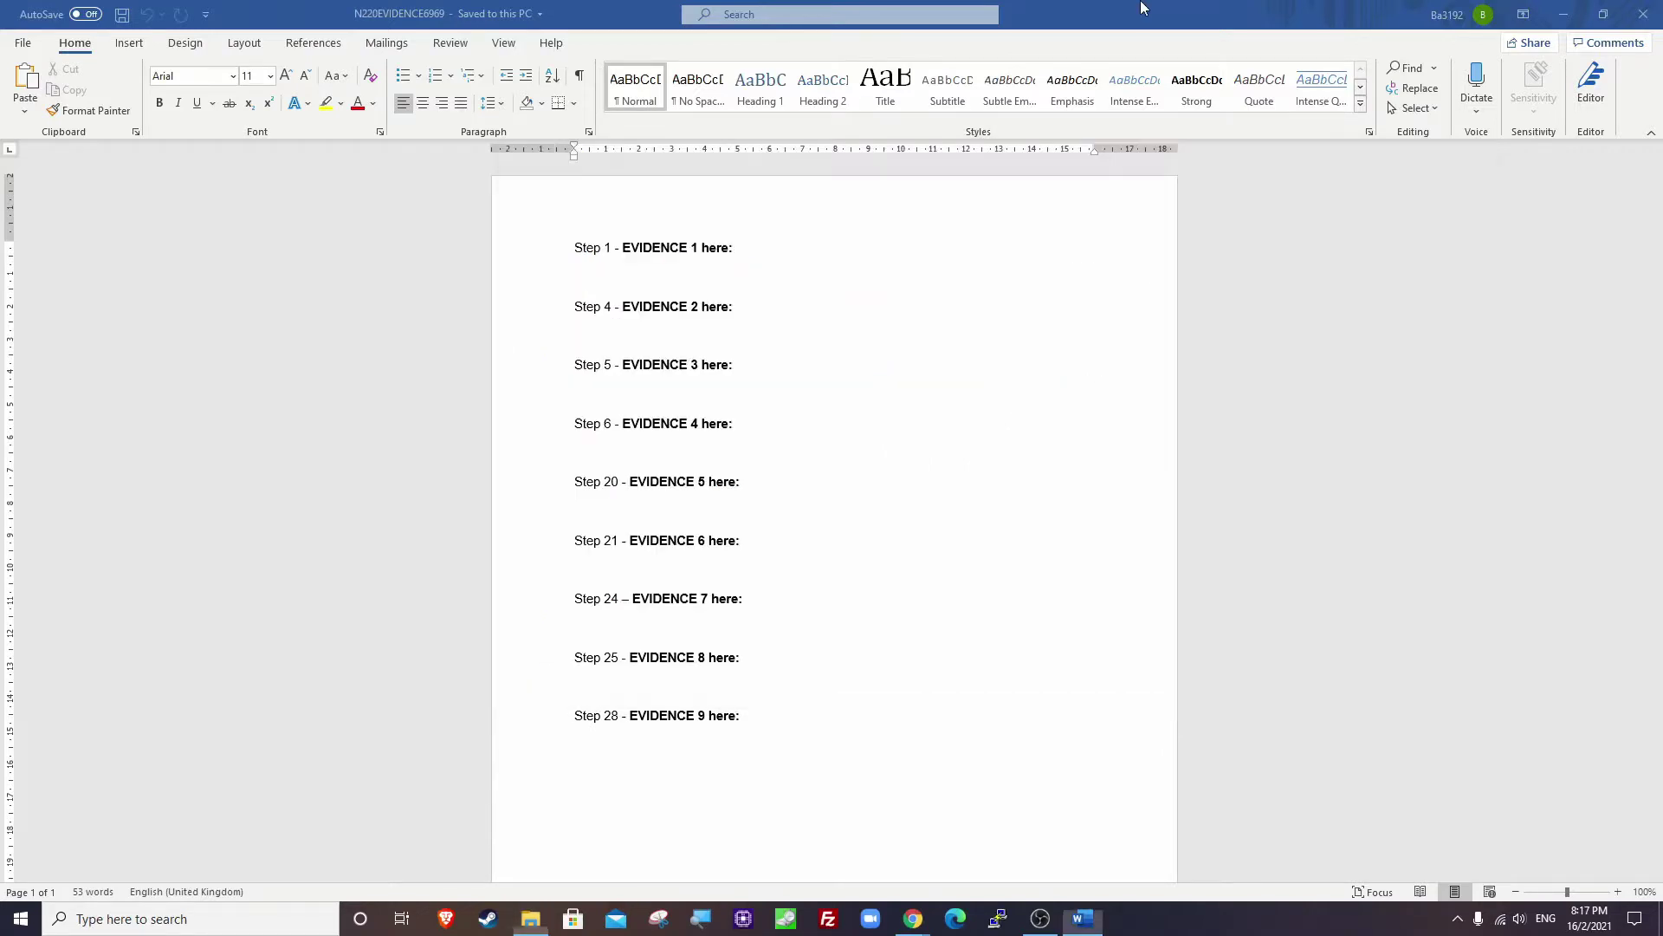
{"action": "left_click", "coordinate": [1563, 14]}
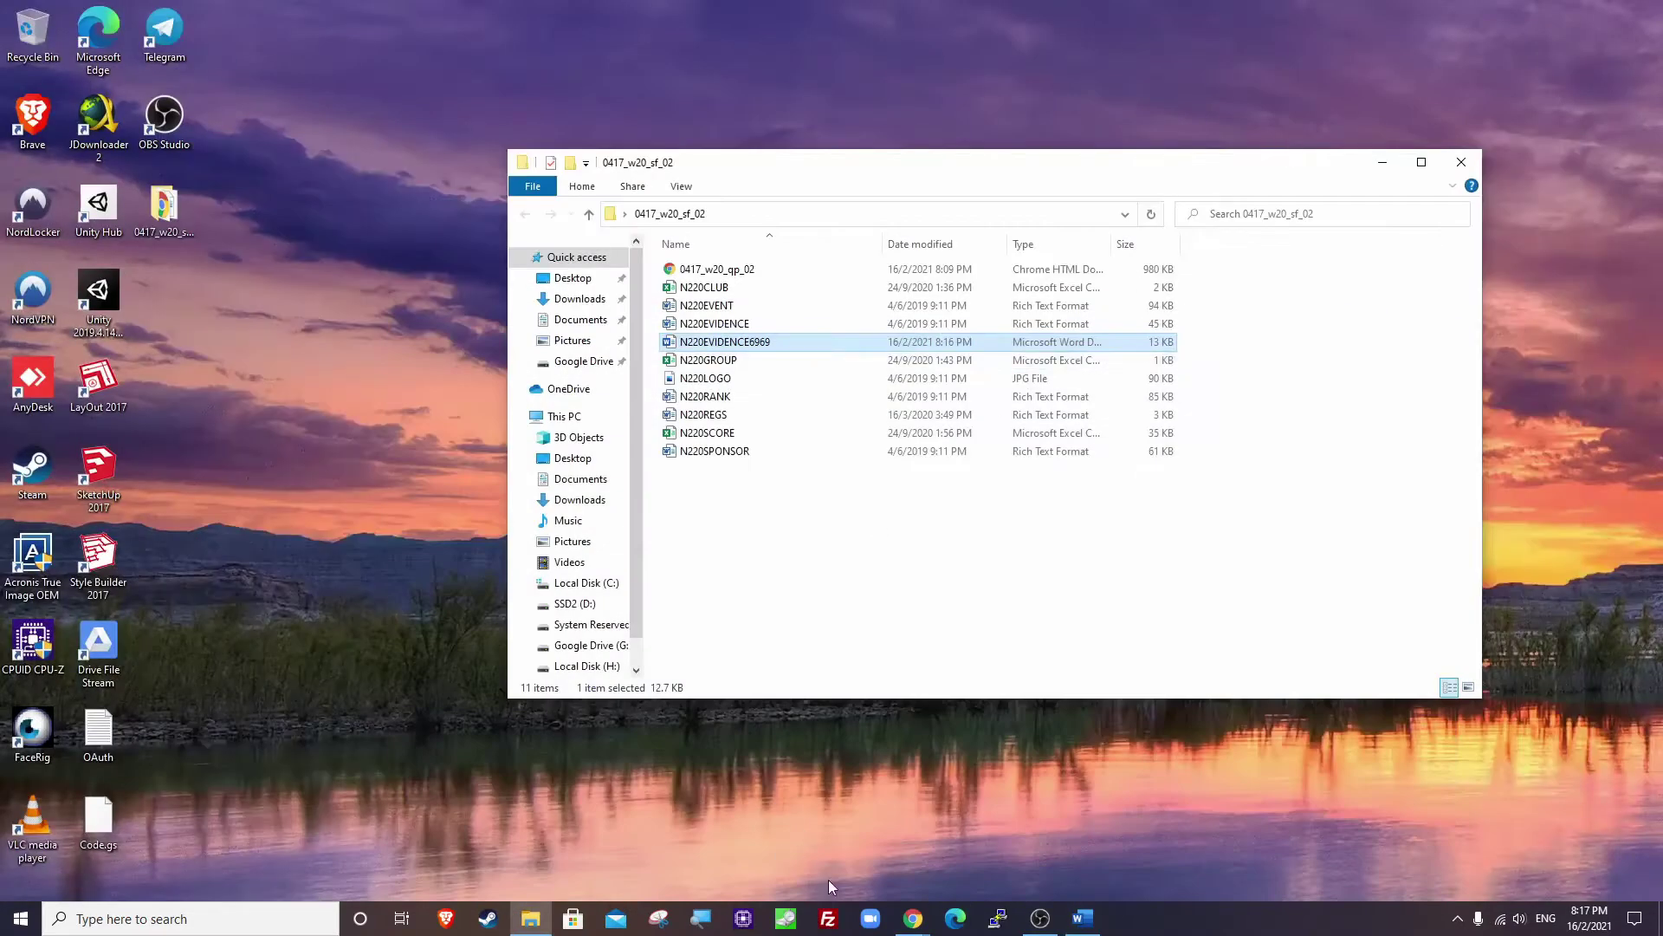
Highlight Task 2's instructions on keeping page settings and saving in the software's own format.
{"action": "left_click", "coordinate": [912, 917]}
{"action": "scroll", "coordinate": [751, 395], "scroll_direction": "down", "scroll_amount": 3}
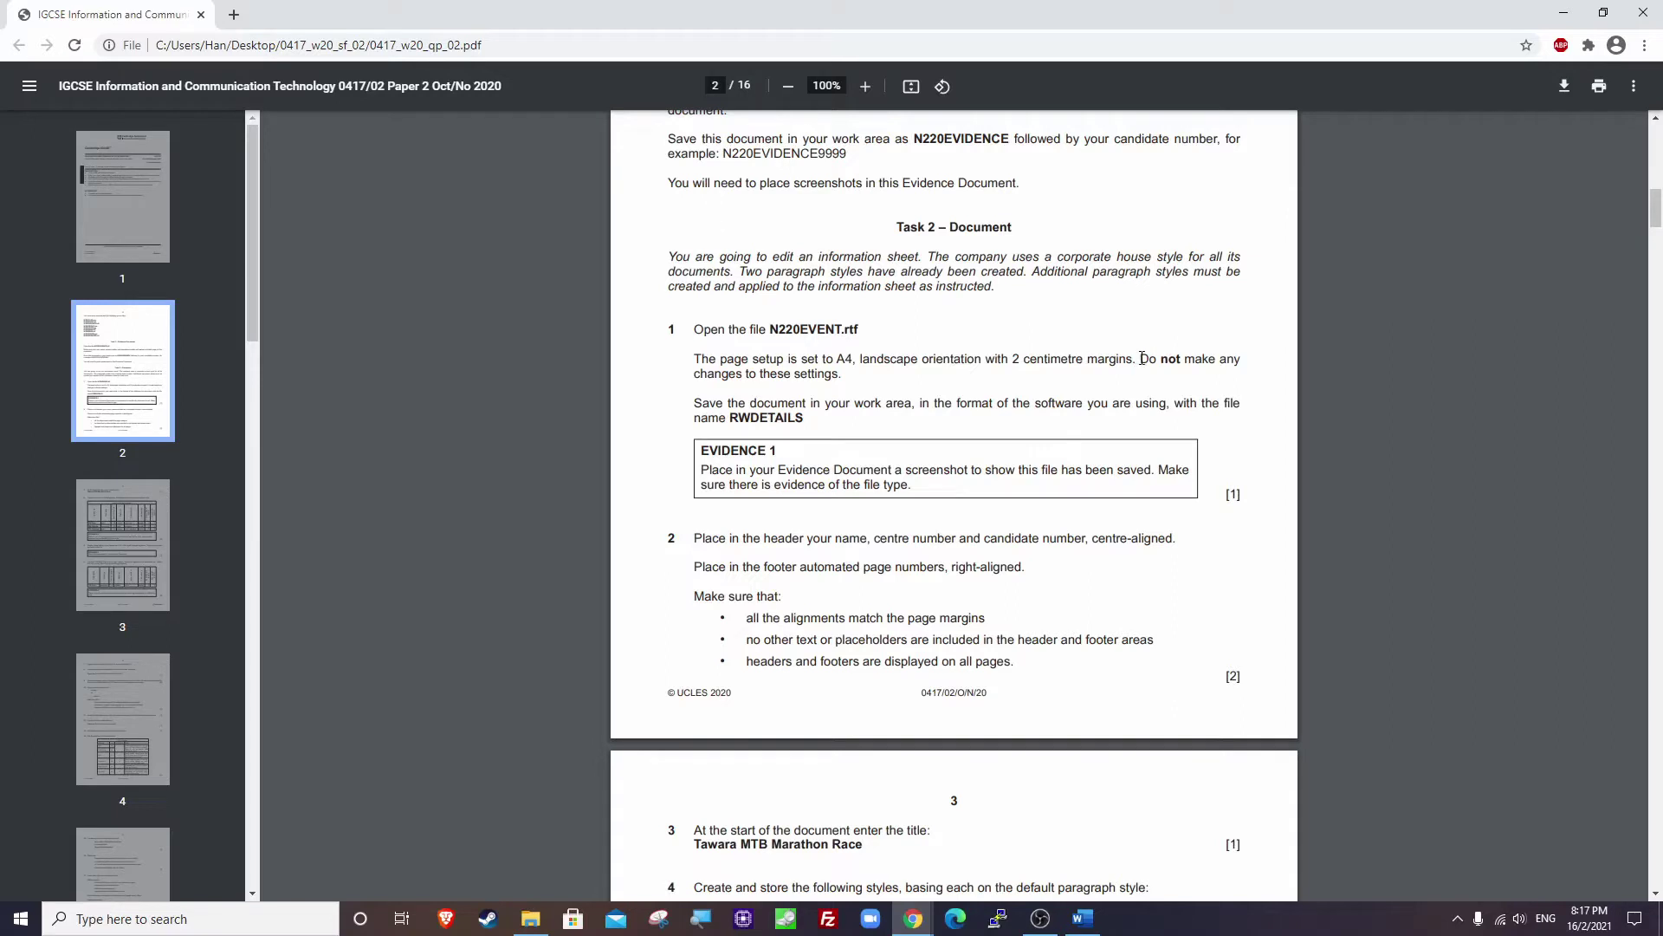
{"action": "left_click_drag", "start_coordinate": [1142, 358], "coordinate": [837, 374]}
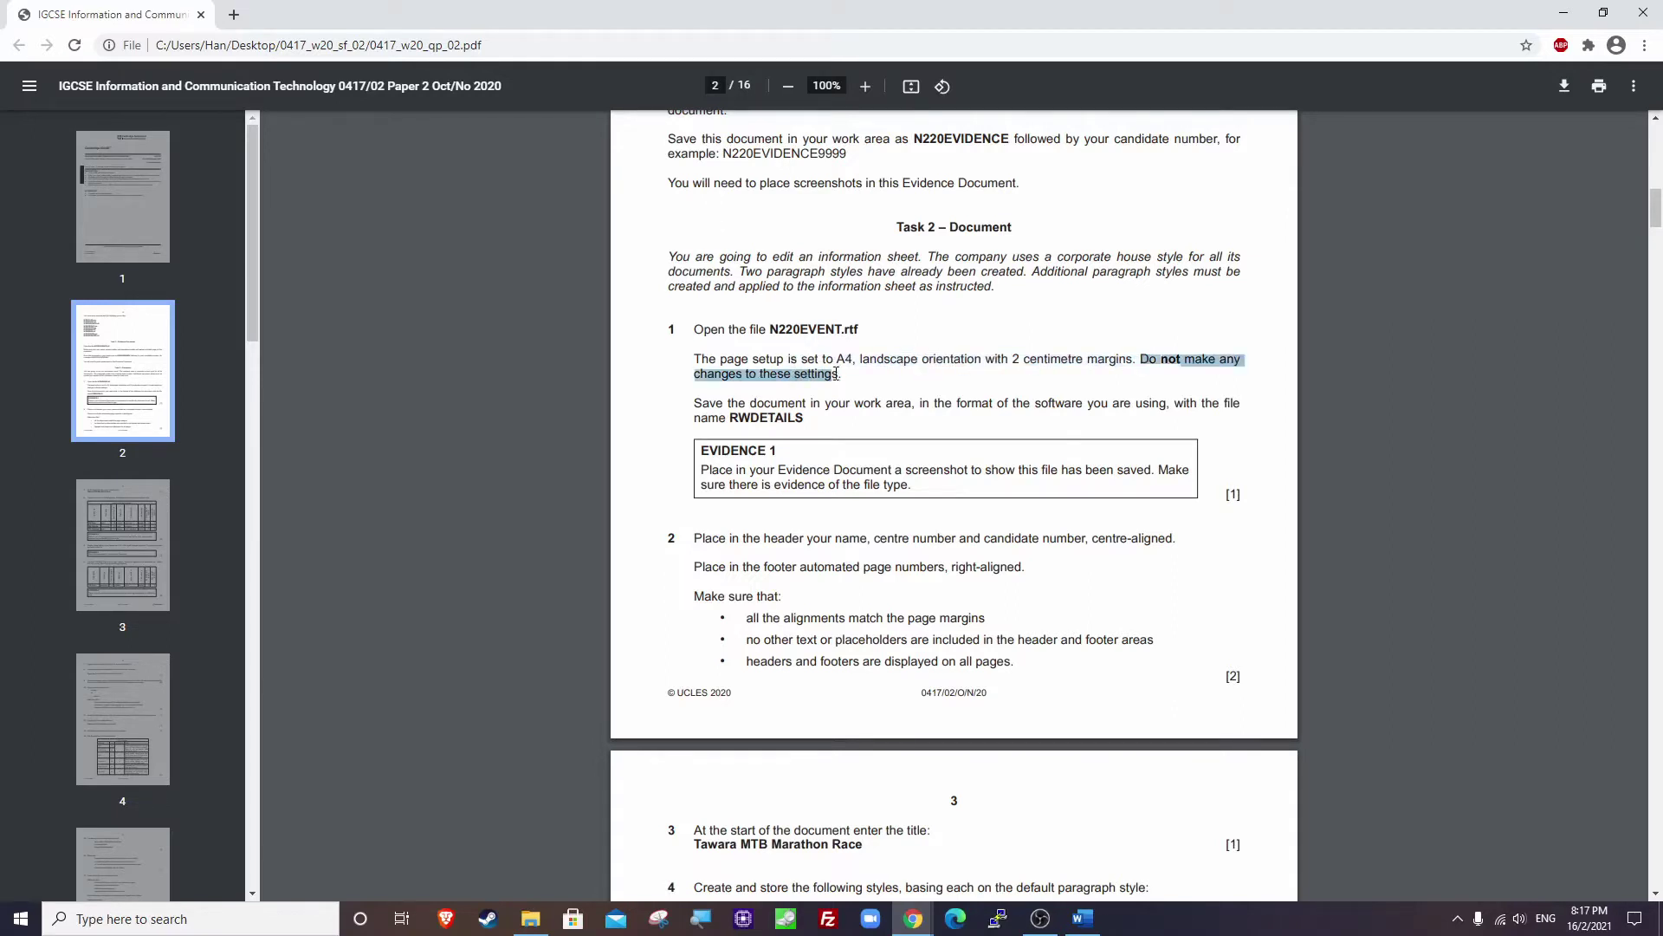
{"action": "left_click", "coordinate": [848, 374]}
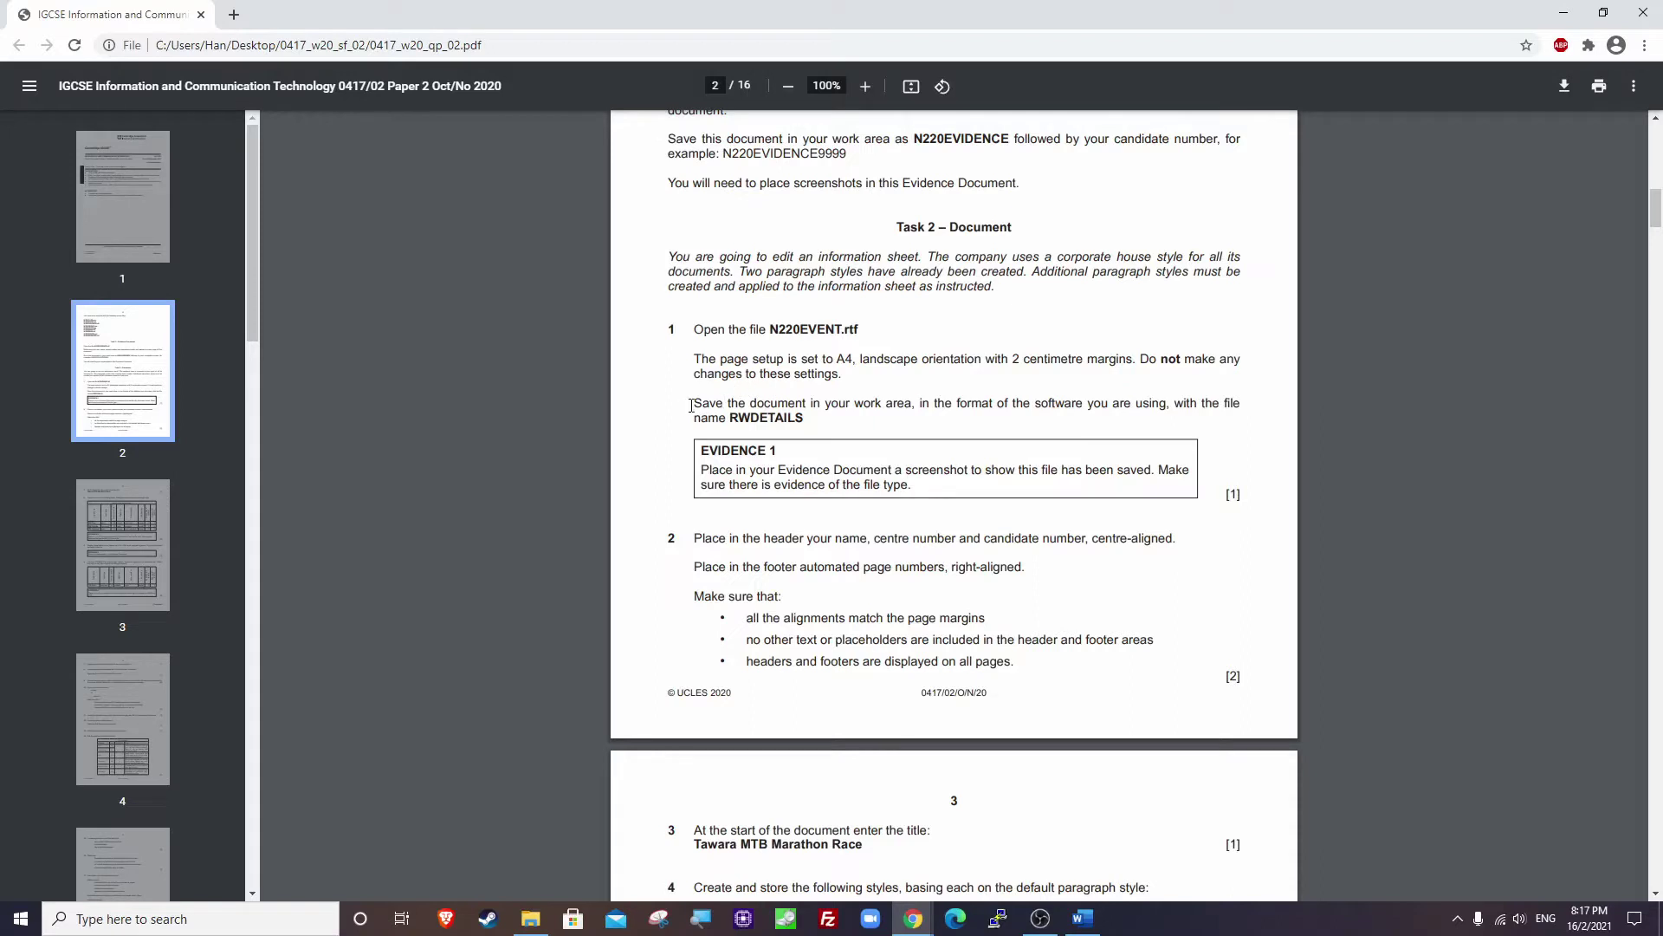
{"action": "left_click_drag", "start_coordinate": [692, 406], "coordinate": [817, 416]}
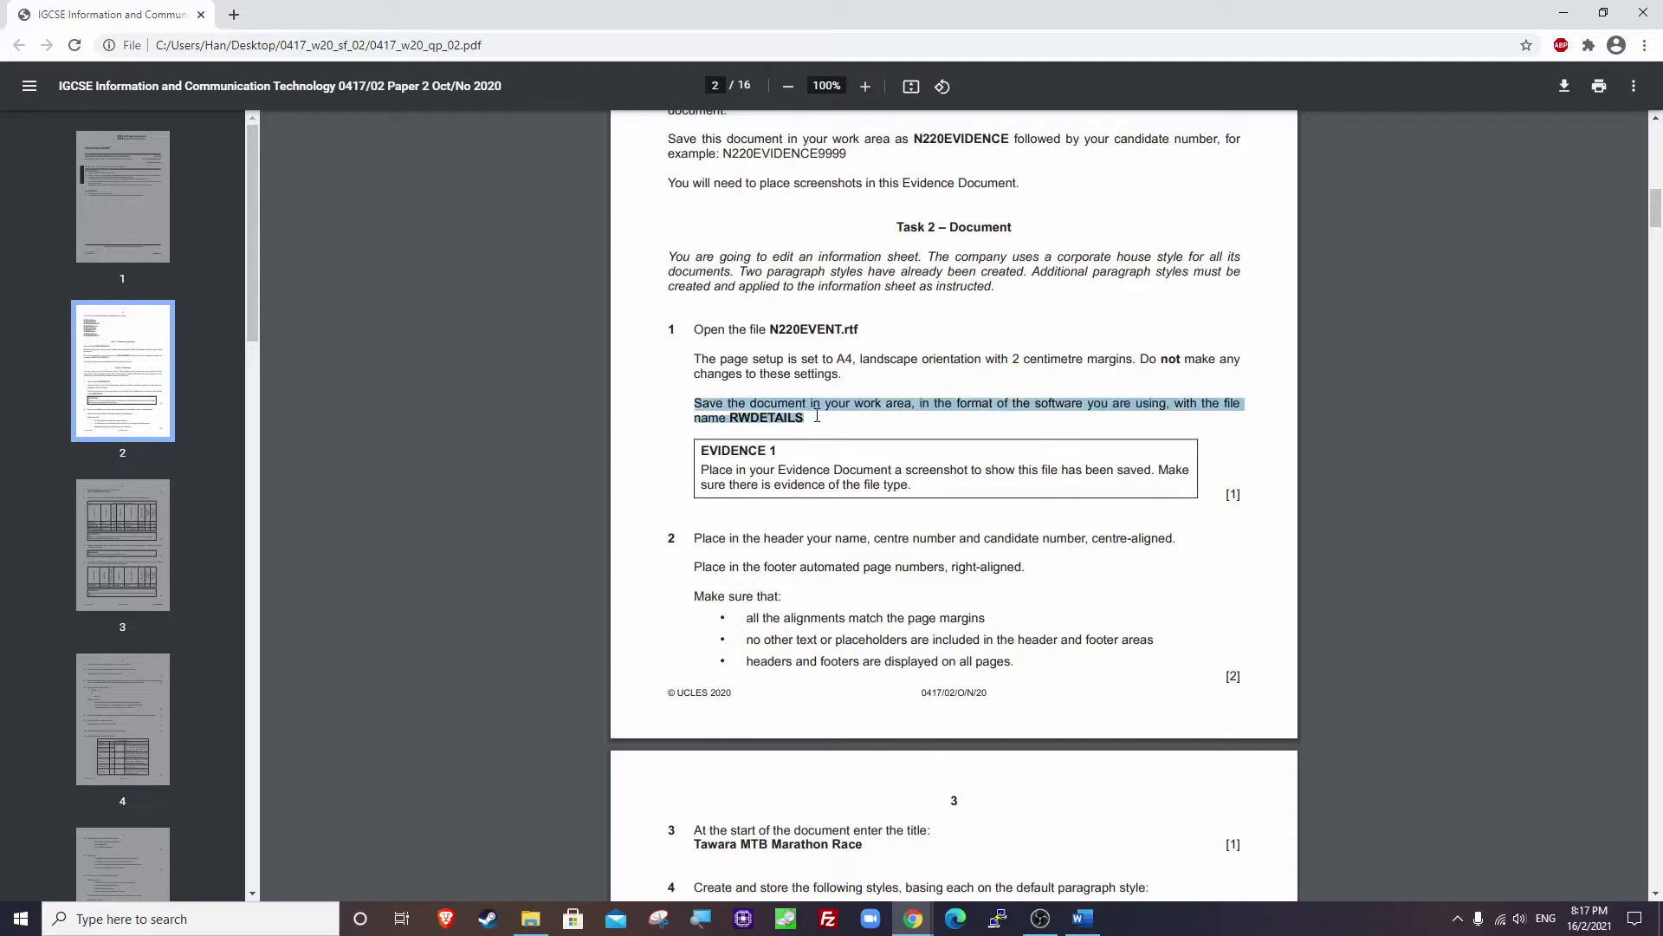
{"action": "left_click", "coordinate": [817, 417]}
{"action": "left_click_drag", "start_coordinate": [925, 404], "coordinate": [1162, 405]}
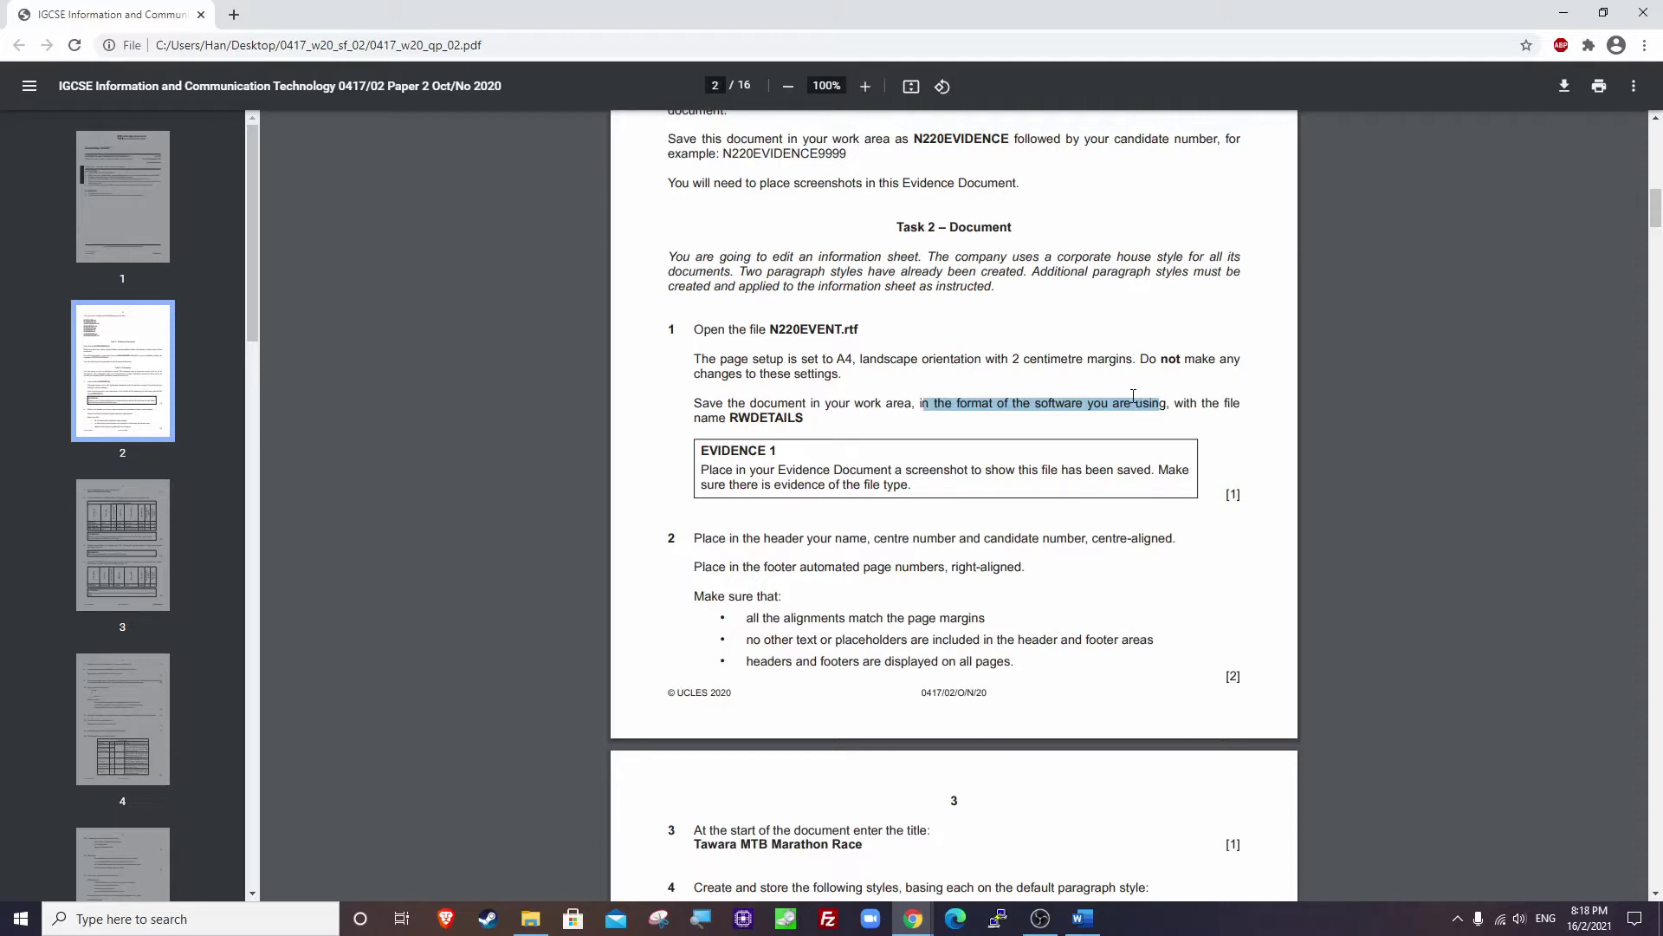
Open N220EVENT and save it as Word Document RWDETAILS, accepting the format upgrade.
{"action": "left_click", "coordinate": [530, 919]}
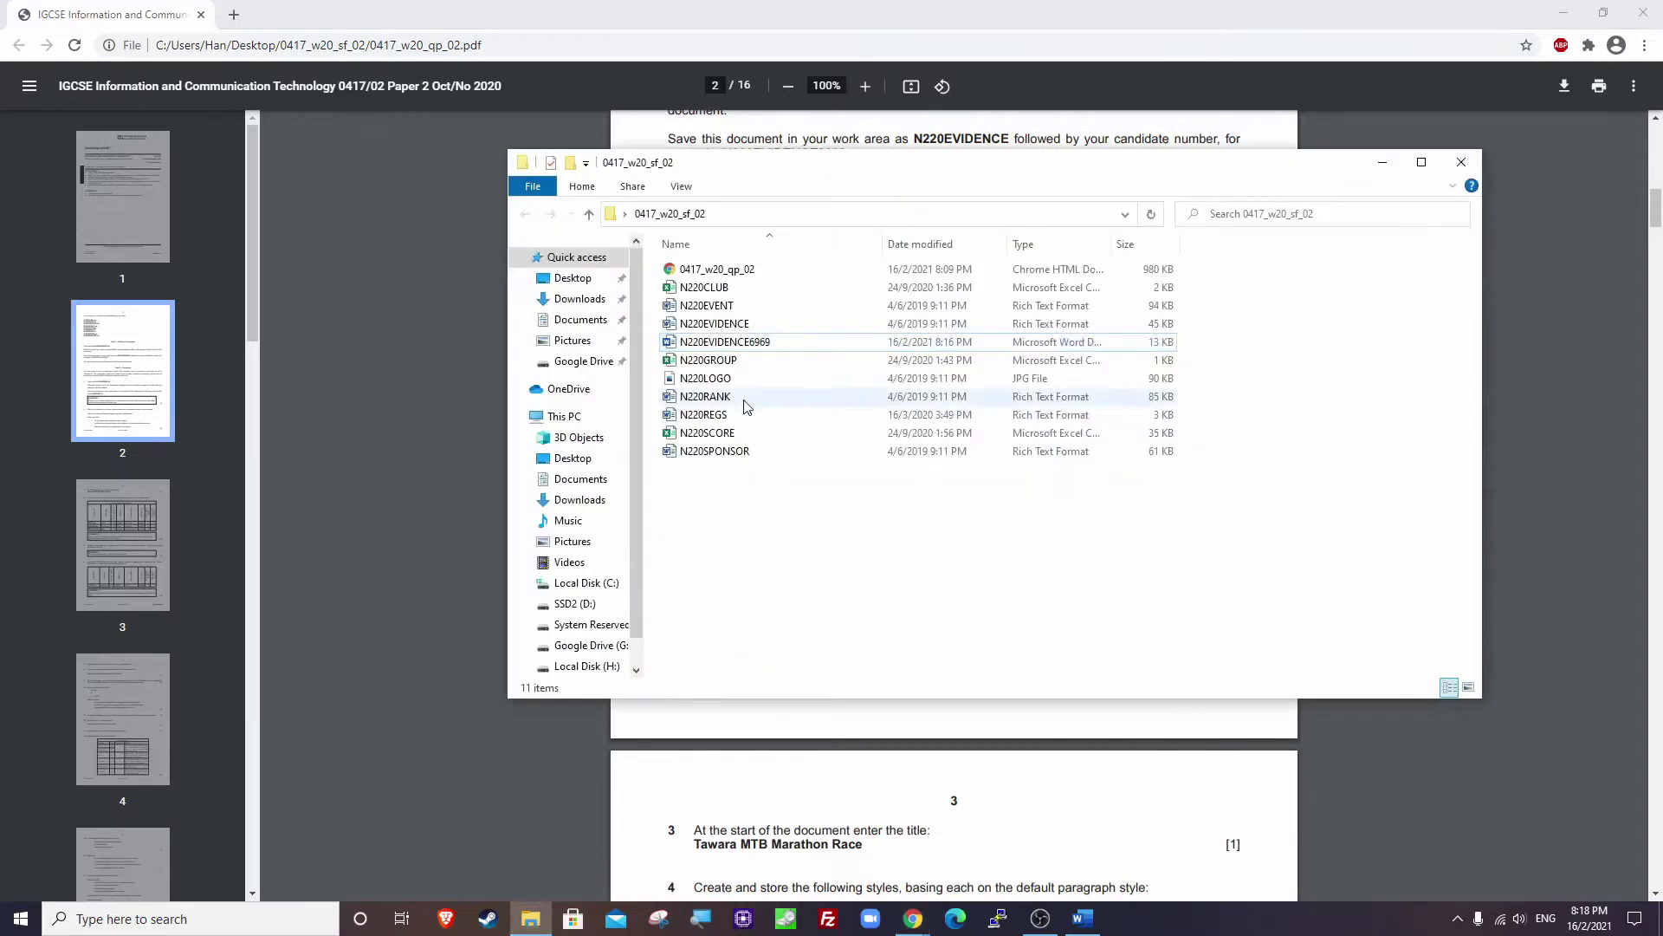
{"action": "double_click", "coordinate": [717, 311]}
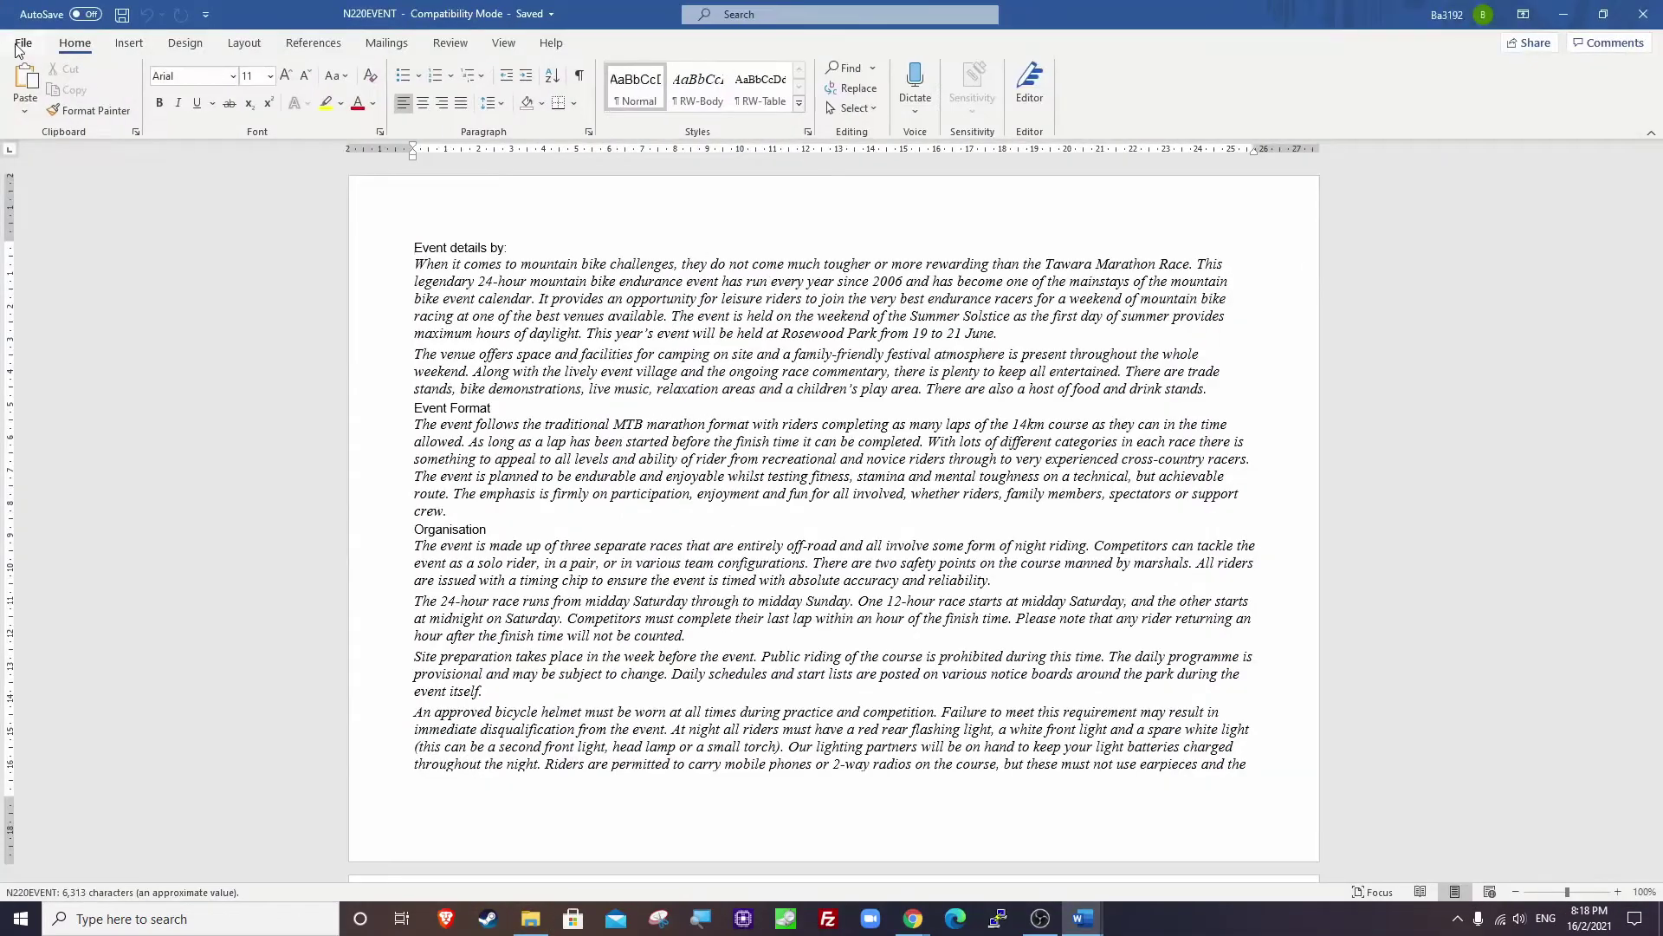
{"action": "left_click", "coordinate": [23, 42]}
{"action": "left_click", "coordinate": [54, 275]}
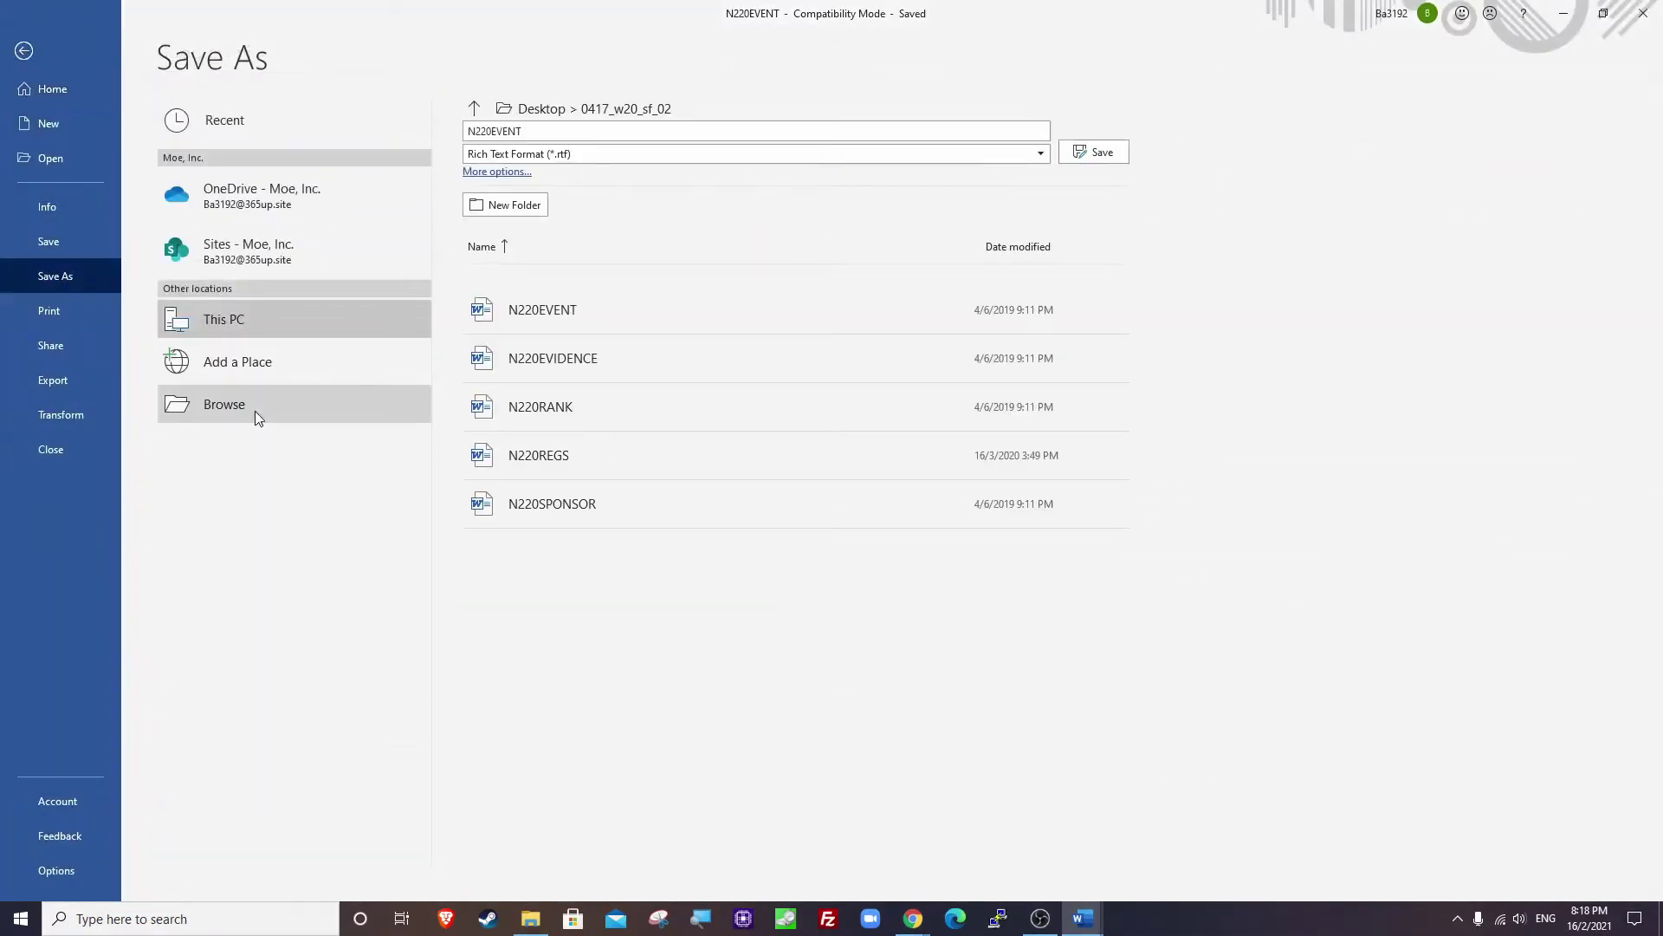
{"action": "left_click", "coordinate": [255, 410]}
{"action": "left_click", "coordinate": [274, 371]}
{"action": "left_click", "coordinate": [245, 388]}
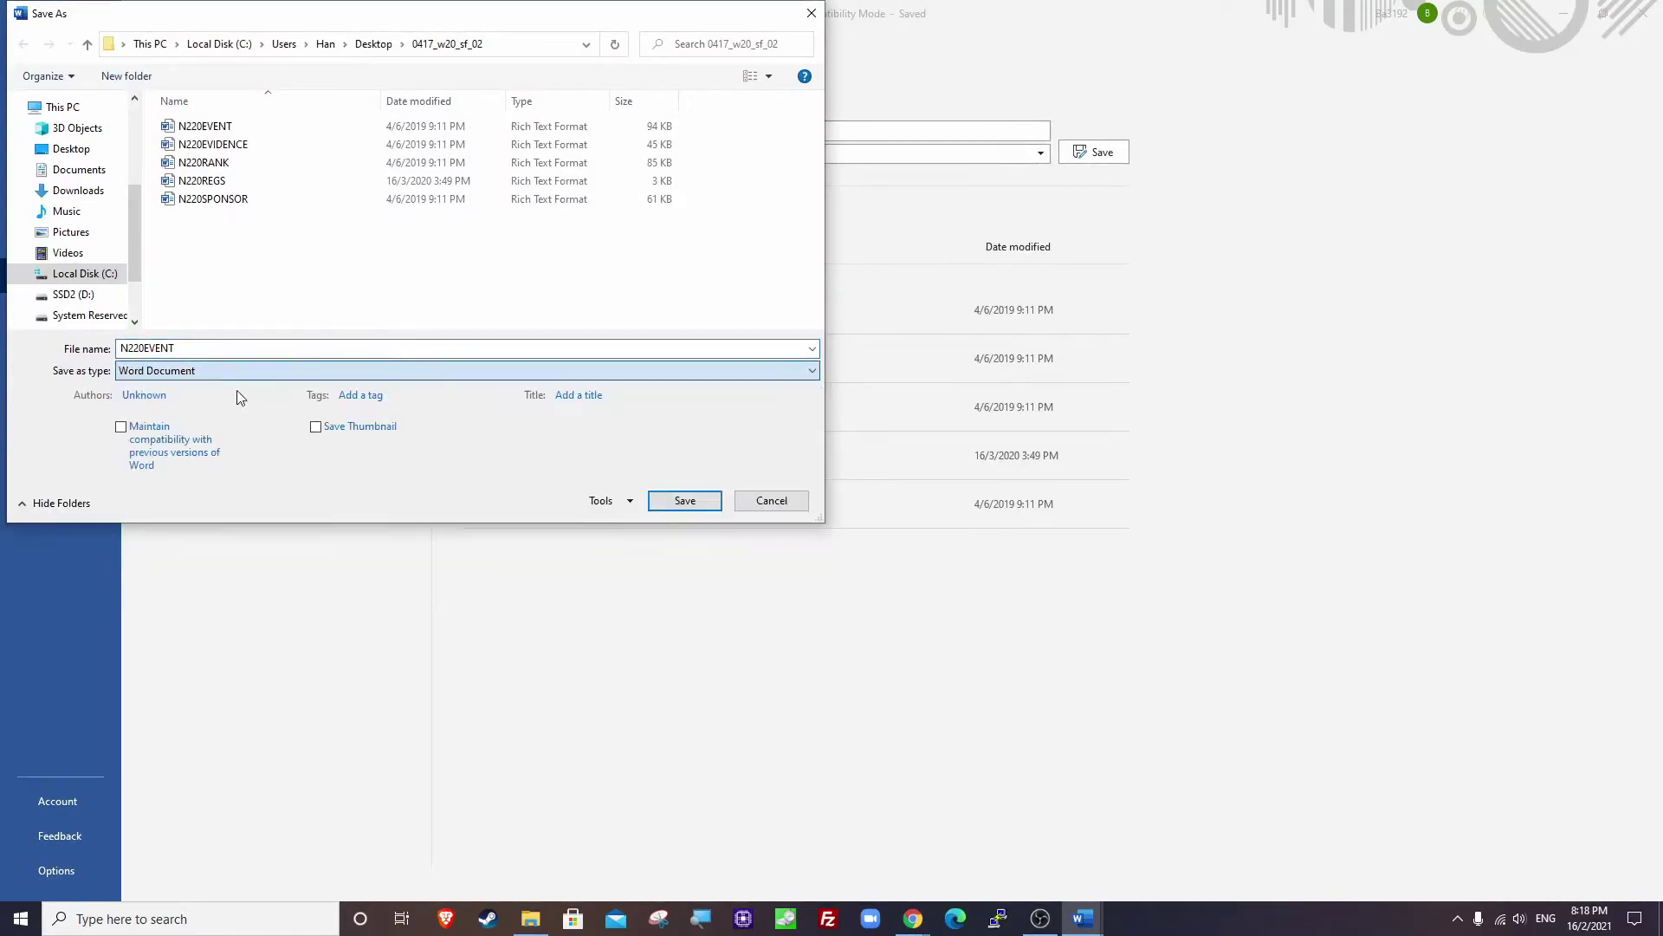
{"action": "double_click", "coordinate": [210, 347]}
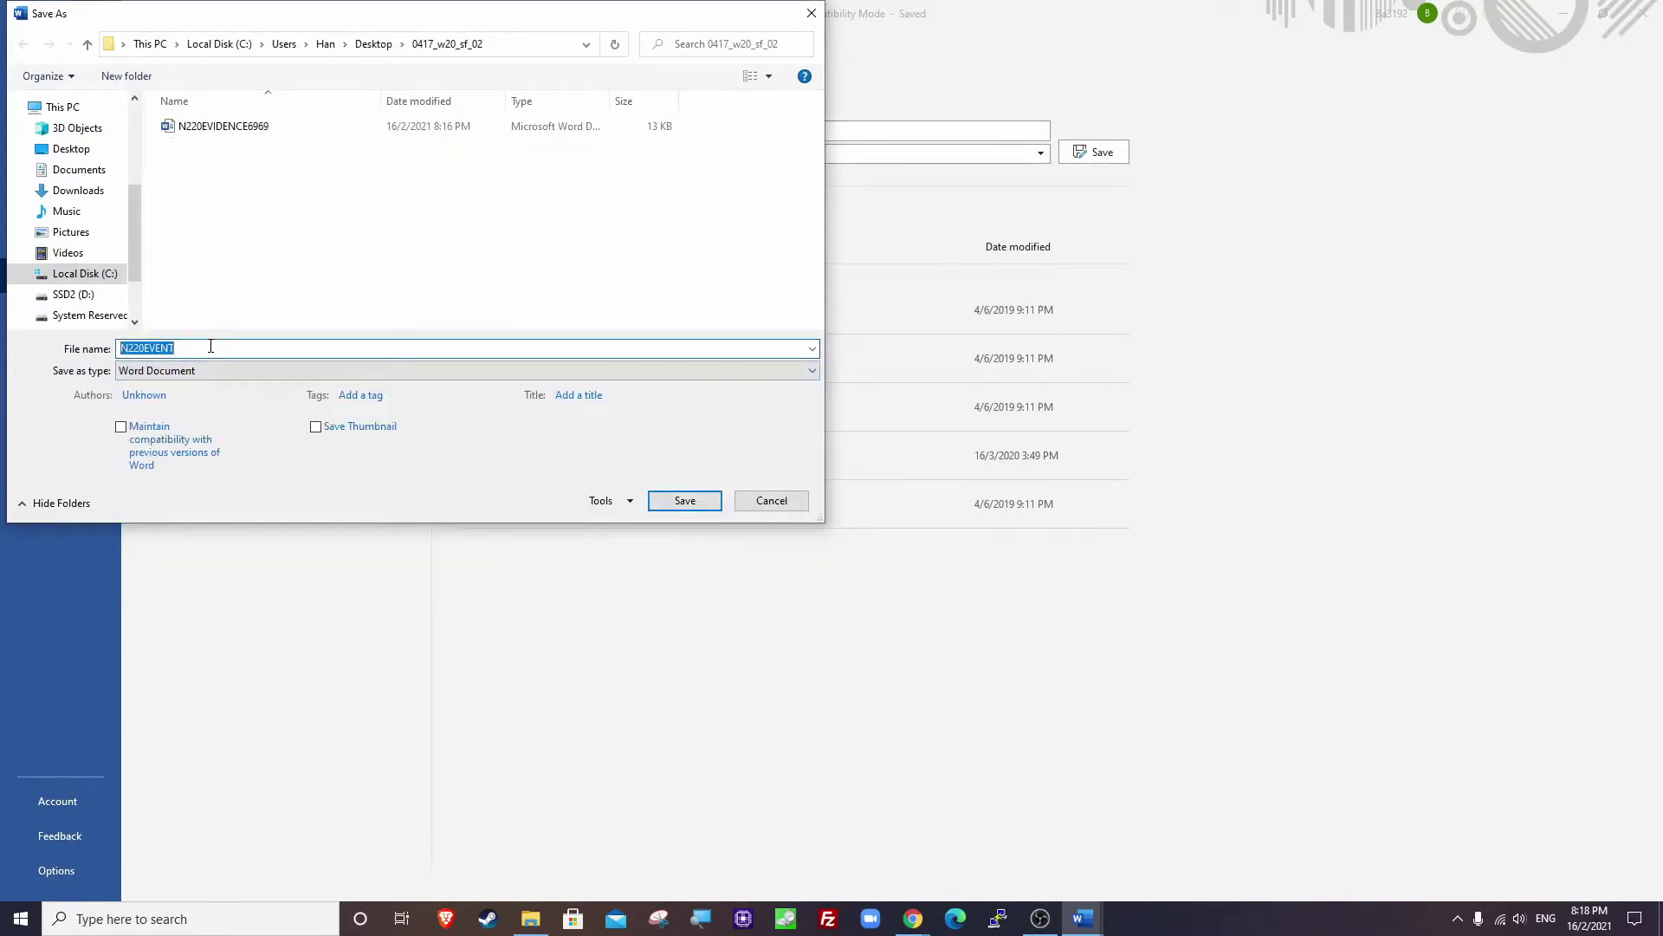
{"action": "type", "text": "RWDETAILS"}
{"action": "left_click", "coordinate": [676, 505]}
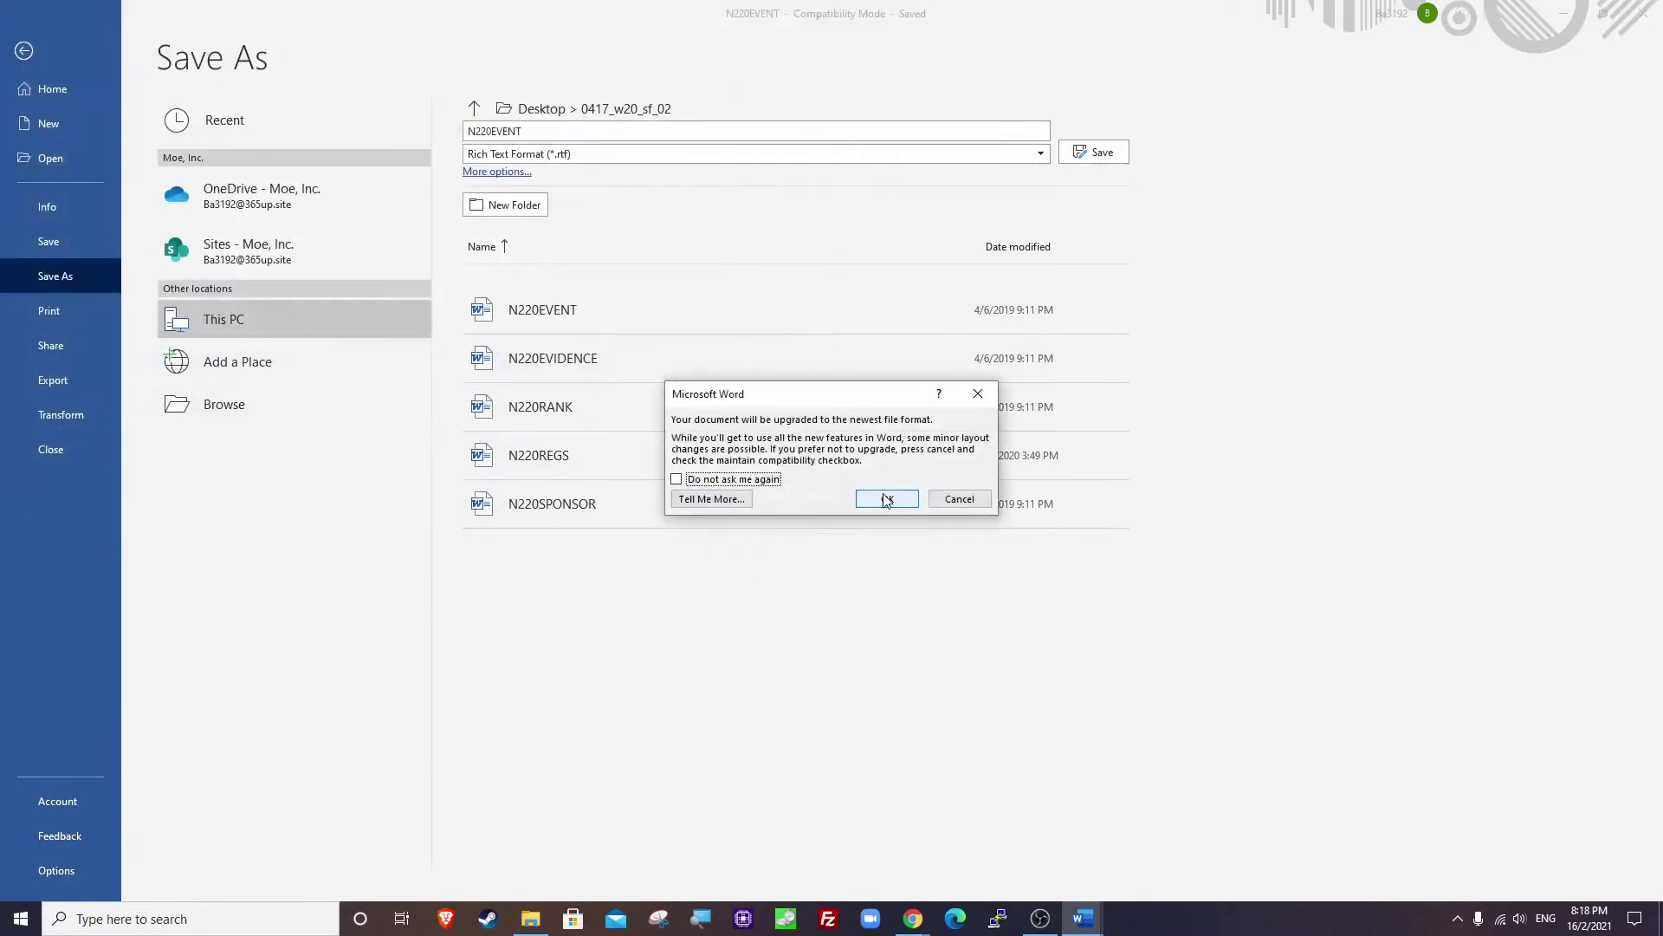
{"action": "left_click", "coordinate": [884, 497]}
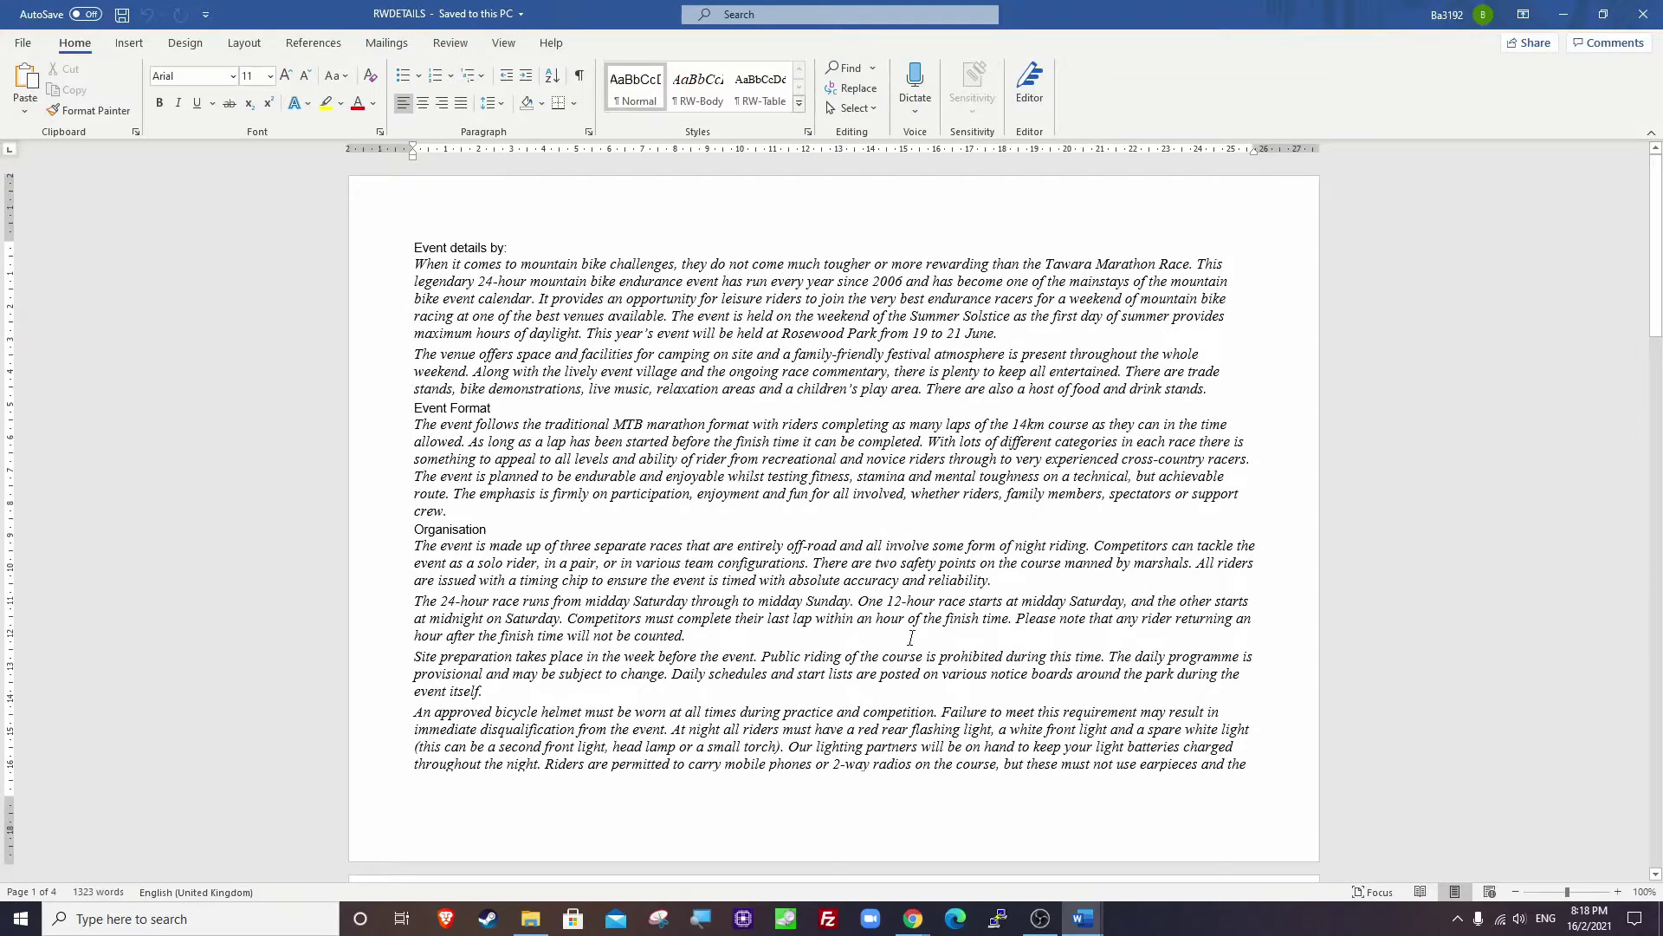
Bring up the question paper and highlight the EVIDENCE 1 instructions under Task 2 step 1.
{"action": "mouse_move", "coordinate": [913, 919]}
{"action": "left_click", "coordinate": [814, 831]}
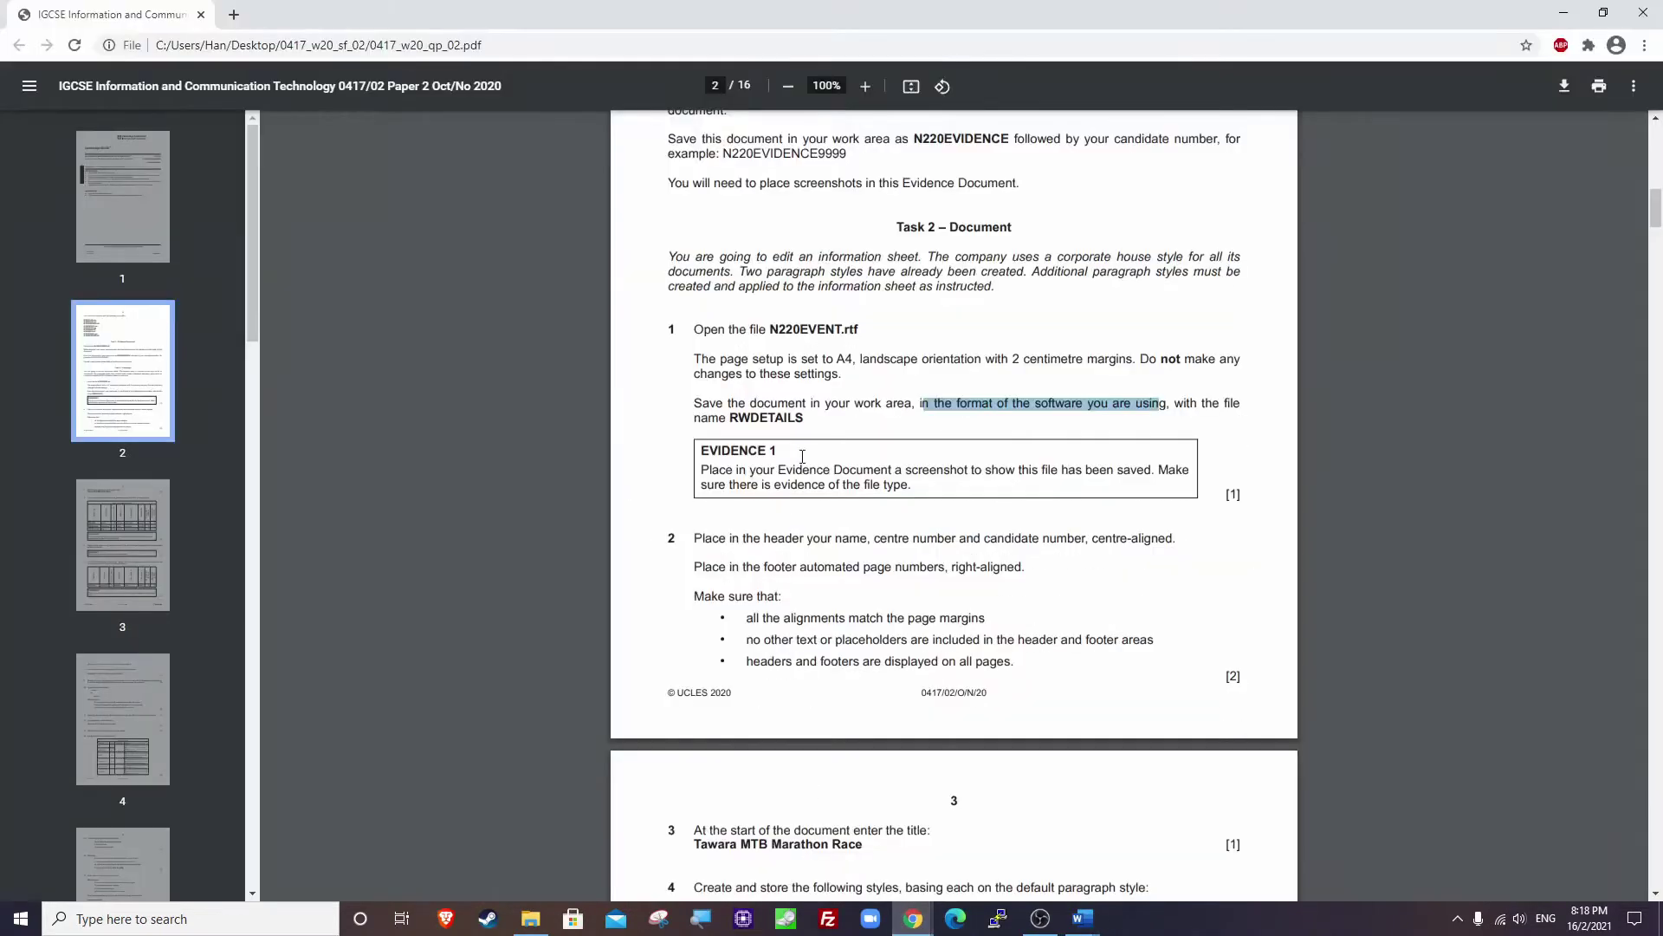
{"action": "left_click_drag", "start_coordinate": [707, 454], "coordinate": [780, 455]}
{"action": "left_click", "coordinate": [784, 455]}
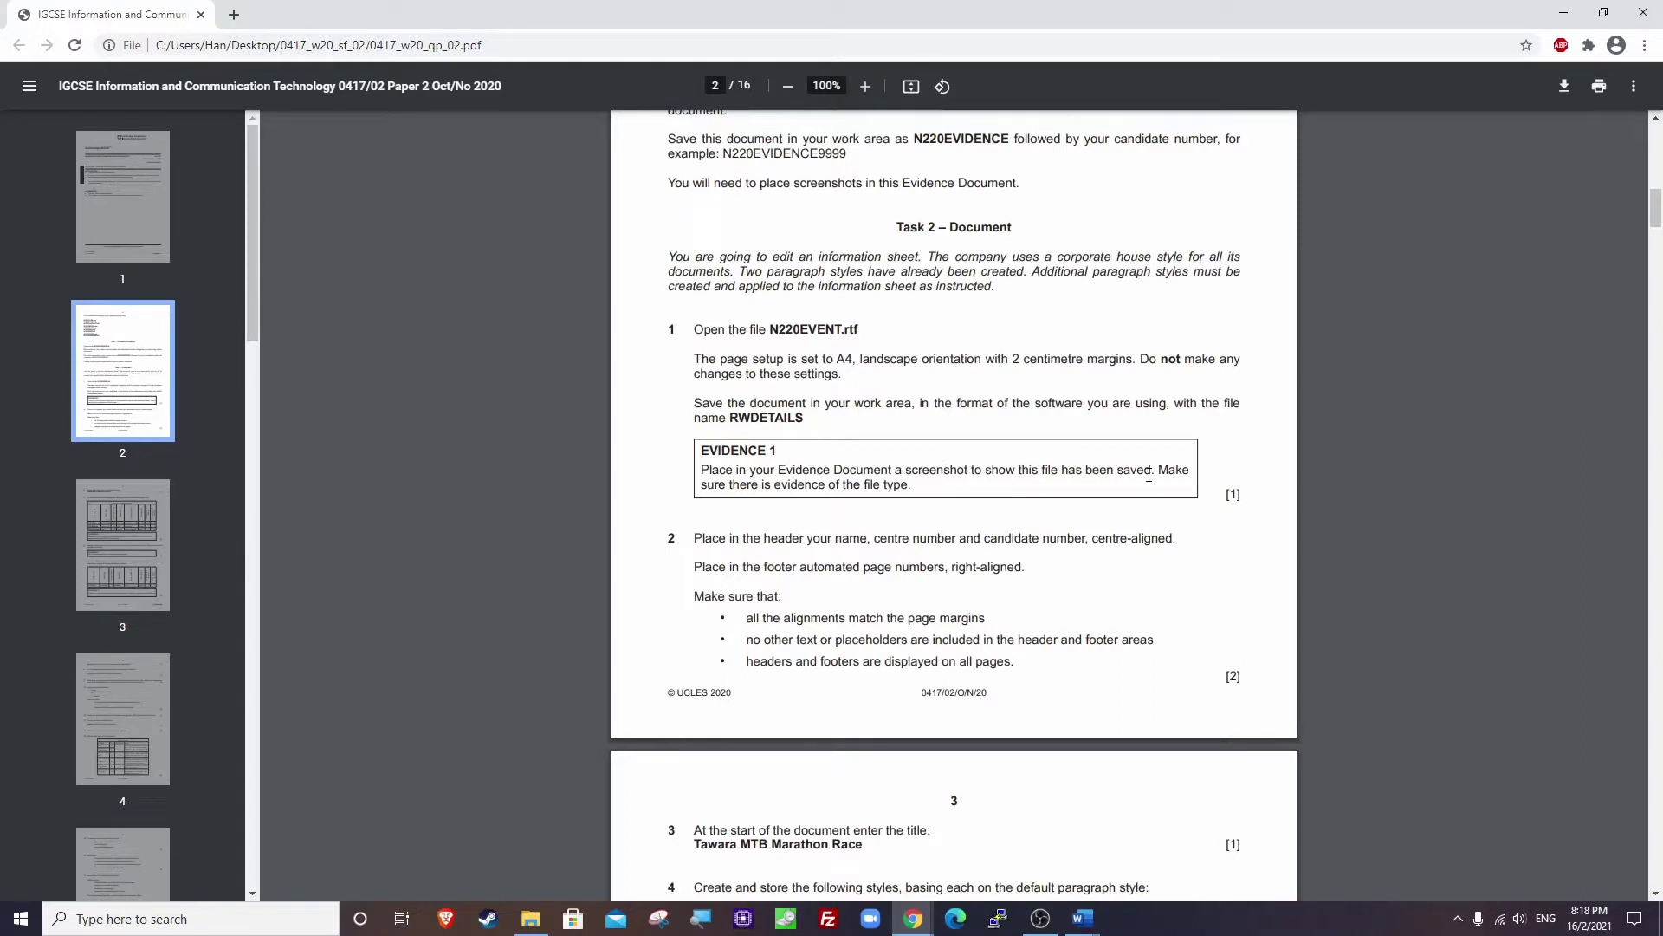
{"action": "left_click_drag", "start_coordinate": [723, 481], "coordinate": [940, 492]}
Select RWDETAILS and resize the Name and Type columns so 'Microsoft Word Document' is fully readable.
{"action": "left_click", "coordinate": [531, 918]}
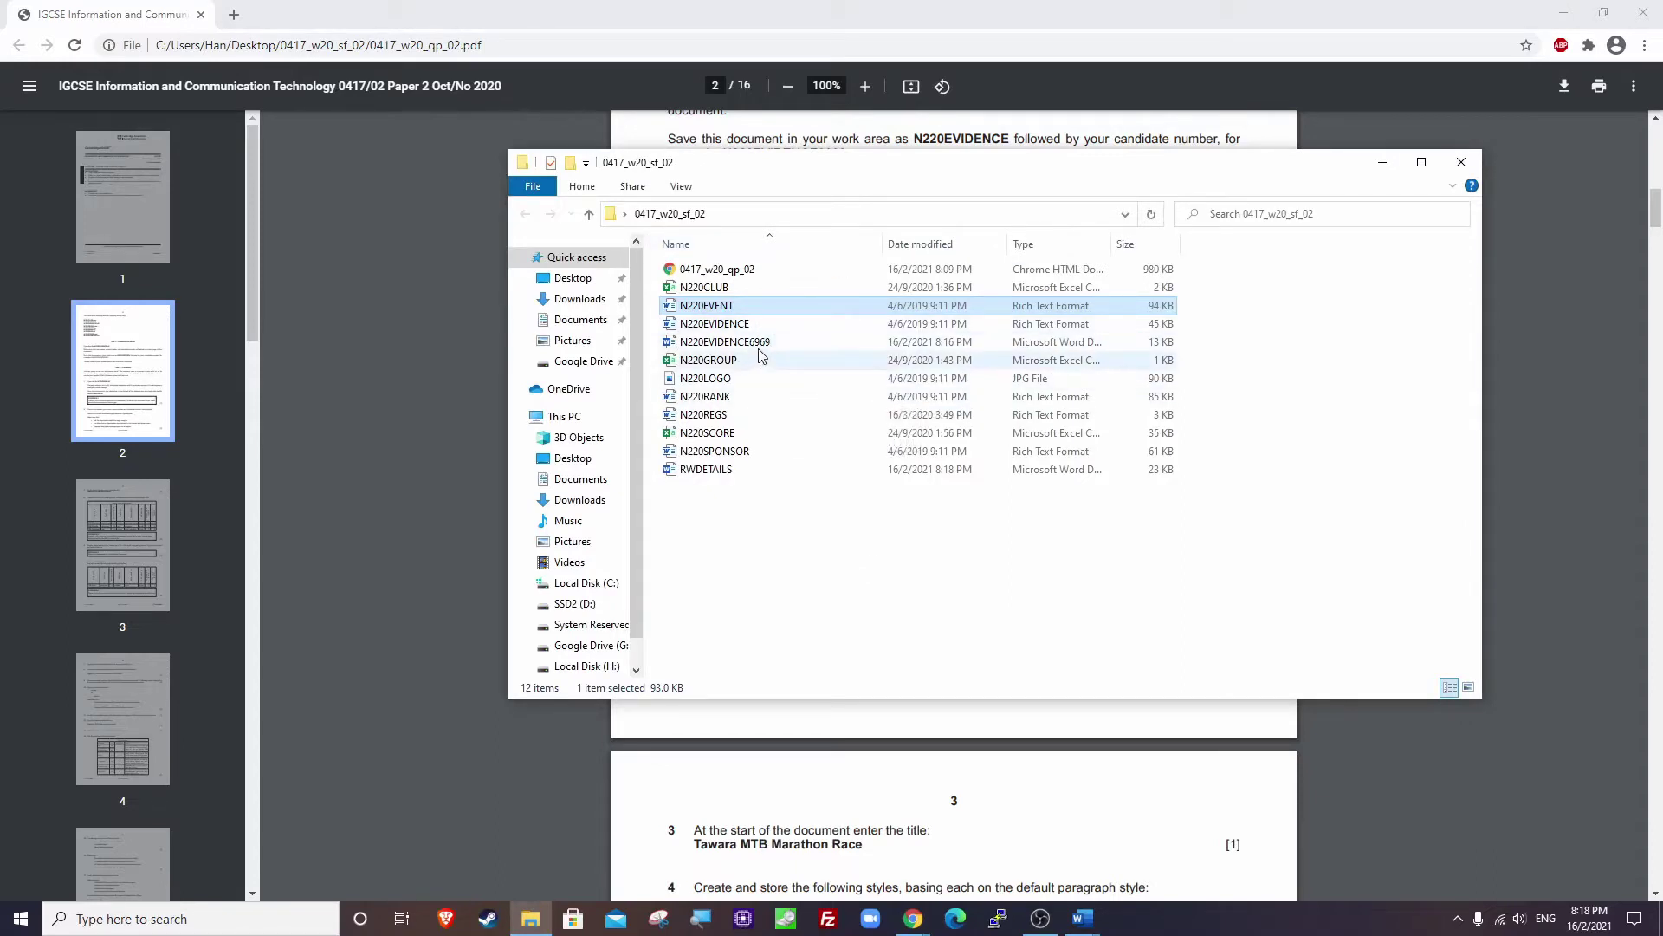
{"action": "left_click", "coordinate": [725, 471]}
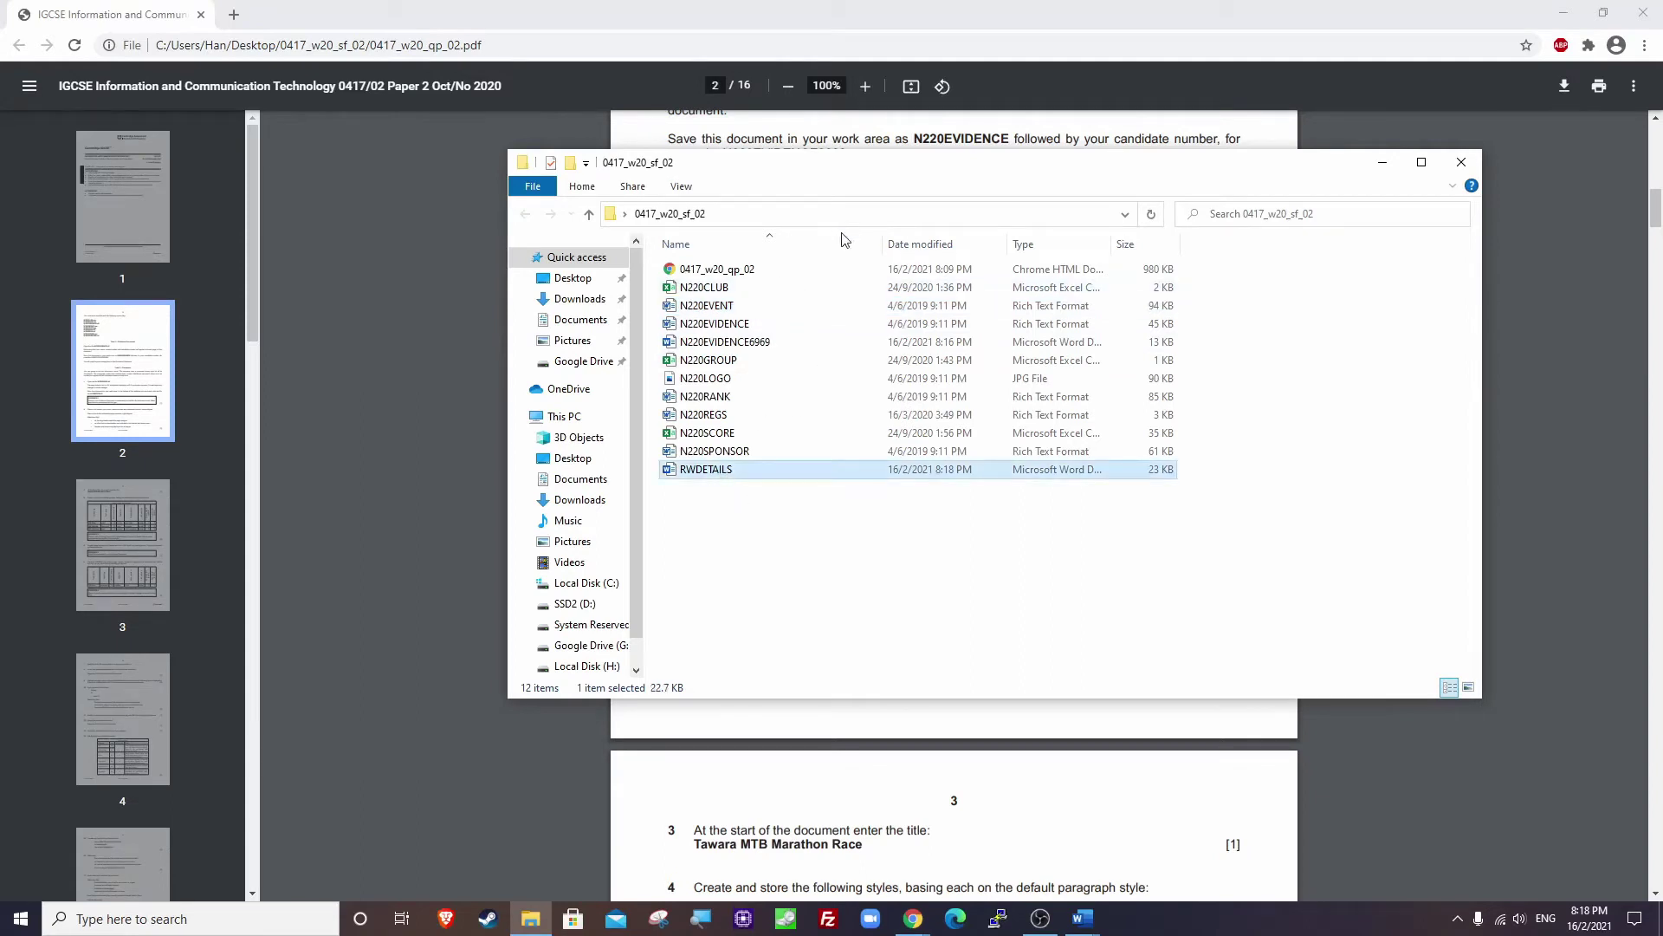
{"action": "left_click_drag", "start_coordinate": [883, 244], "coordinate": [784, 244]}
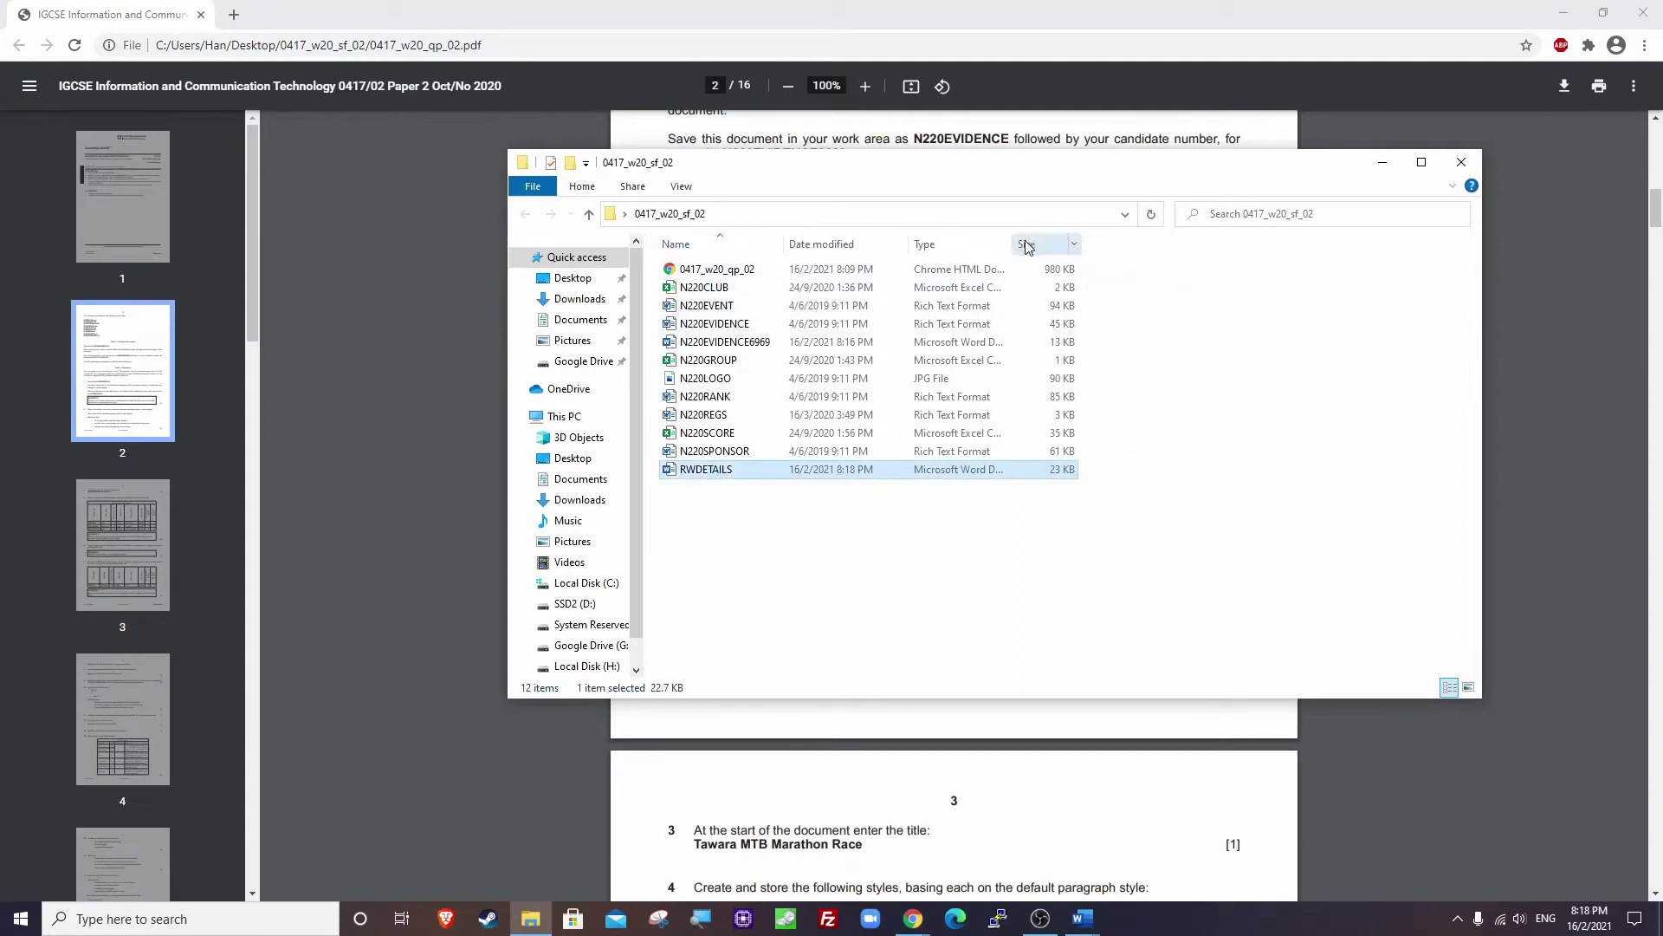
{"action": "left_click_drag", "start_coordinate": [1010, 235], "coordinate": [1063, 236]}
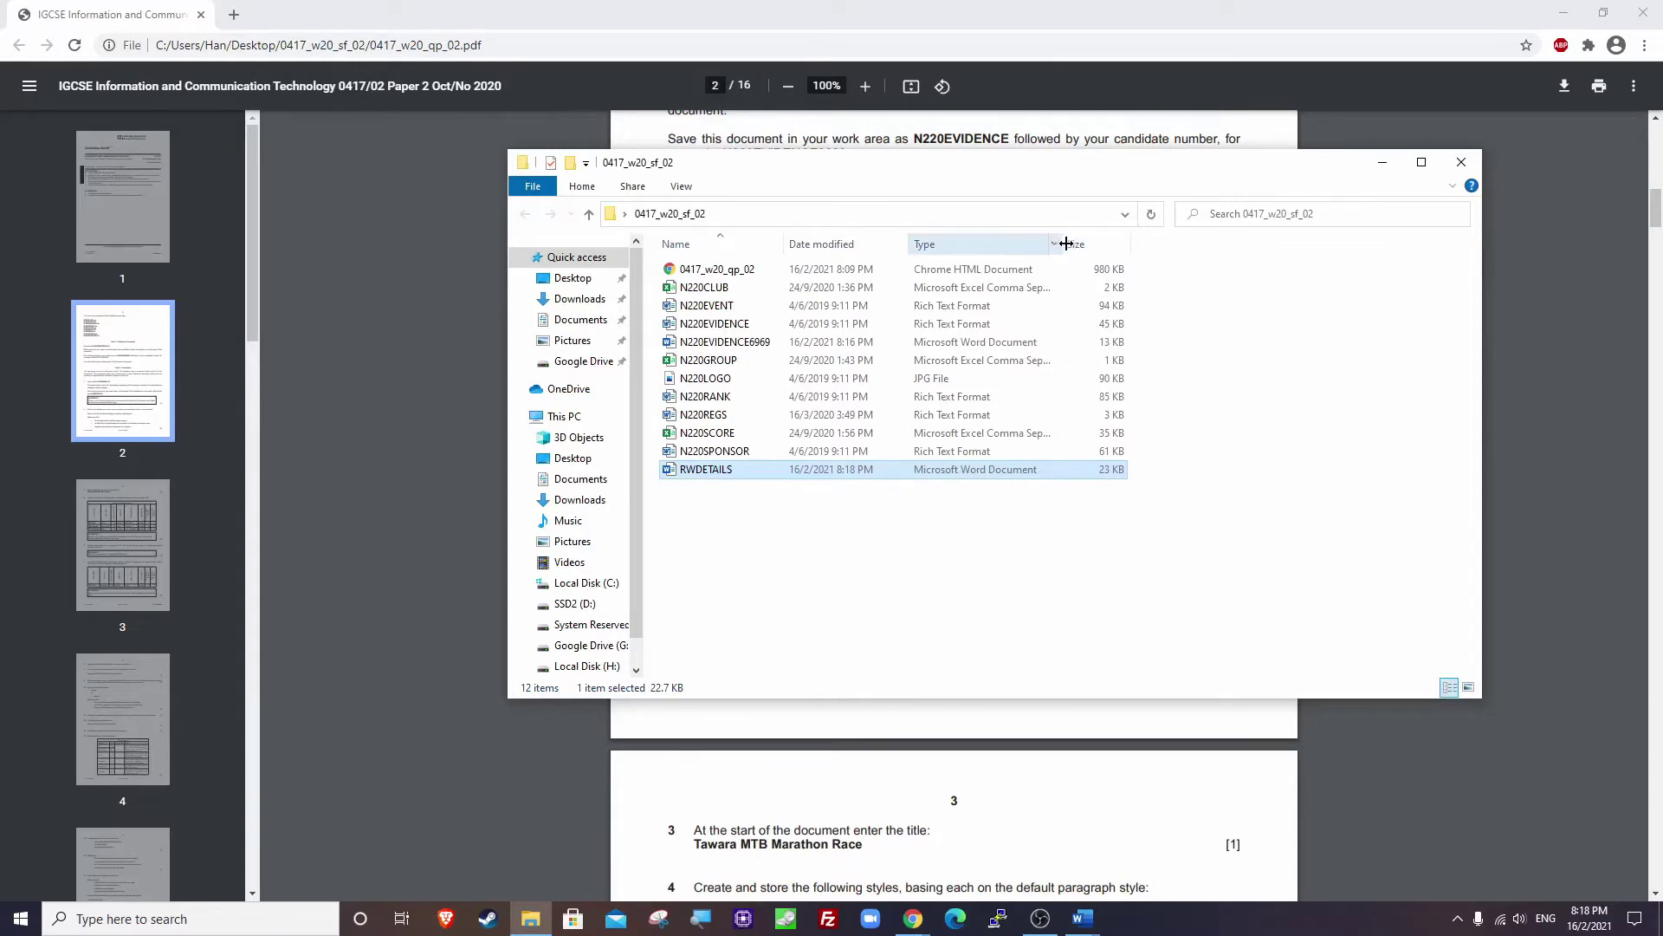
{"action": "mouse_move", "coordinate": [1065, 243]}
{"action": "left_mouse_down"}
{"action": "mouse_move", "coordinate": [1003, 242]}
{"action": "mouse_move", "coordinate": [1064, 242]}
{"action": "left_mouse_up"}
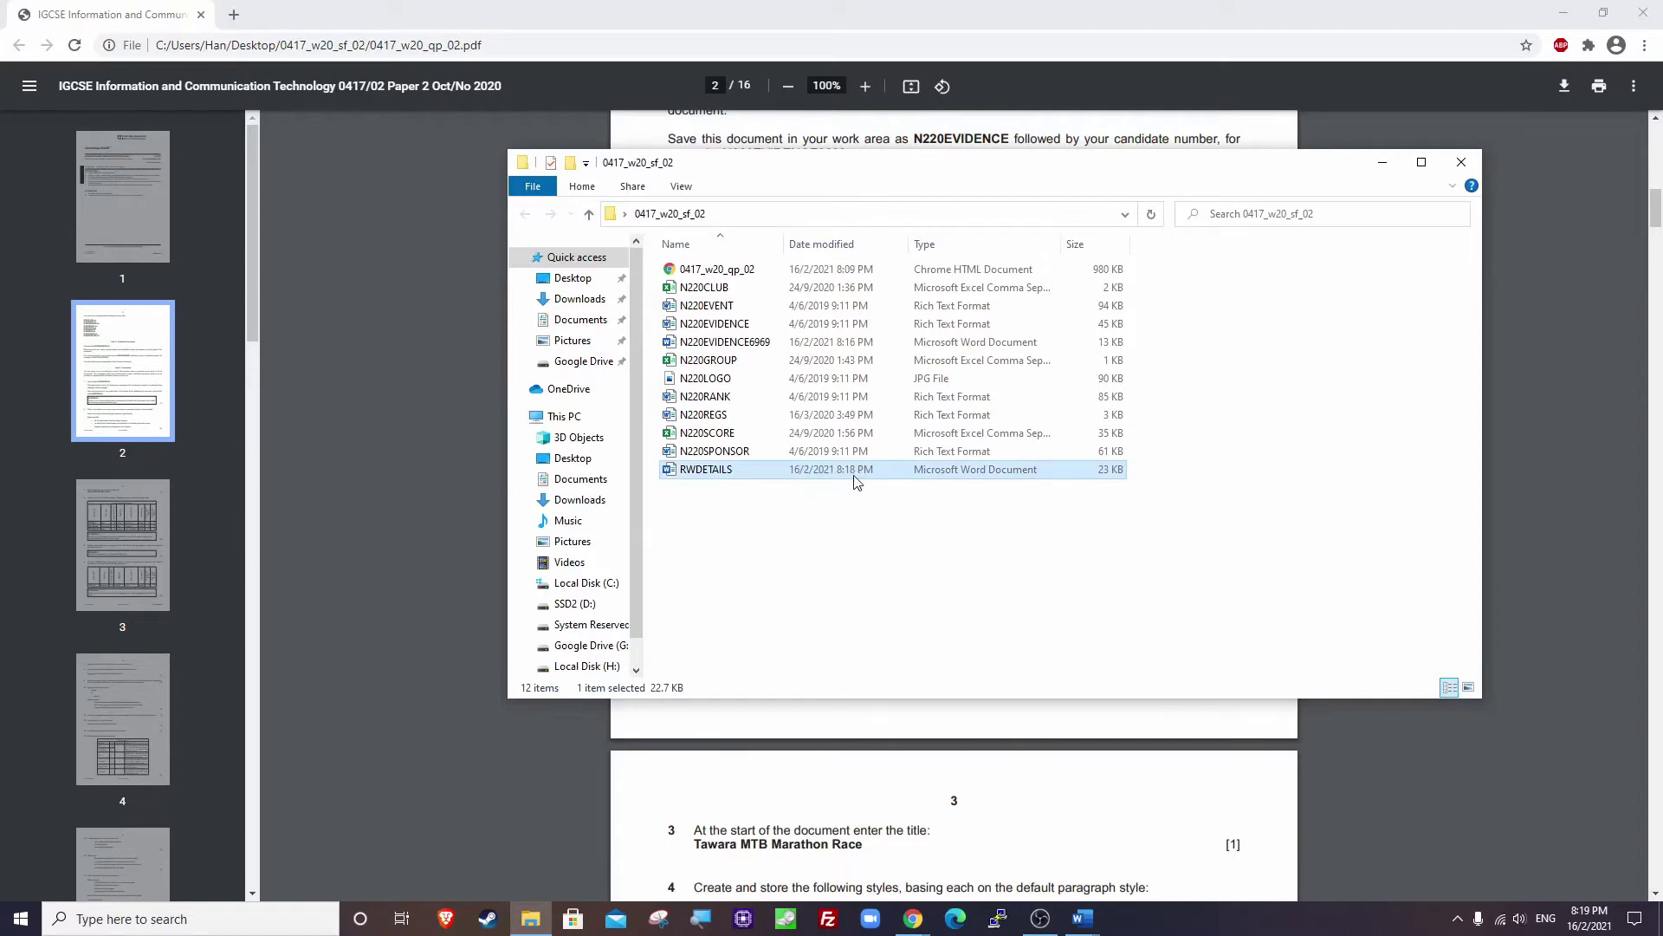
Minimize File Explorer and bring the evidence document back in Word.
{"action": "left_click", "coordinate": [1383, 162]}
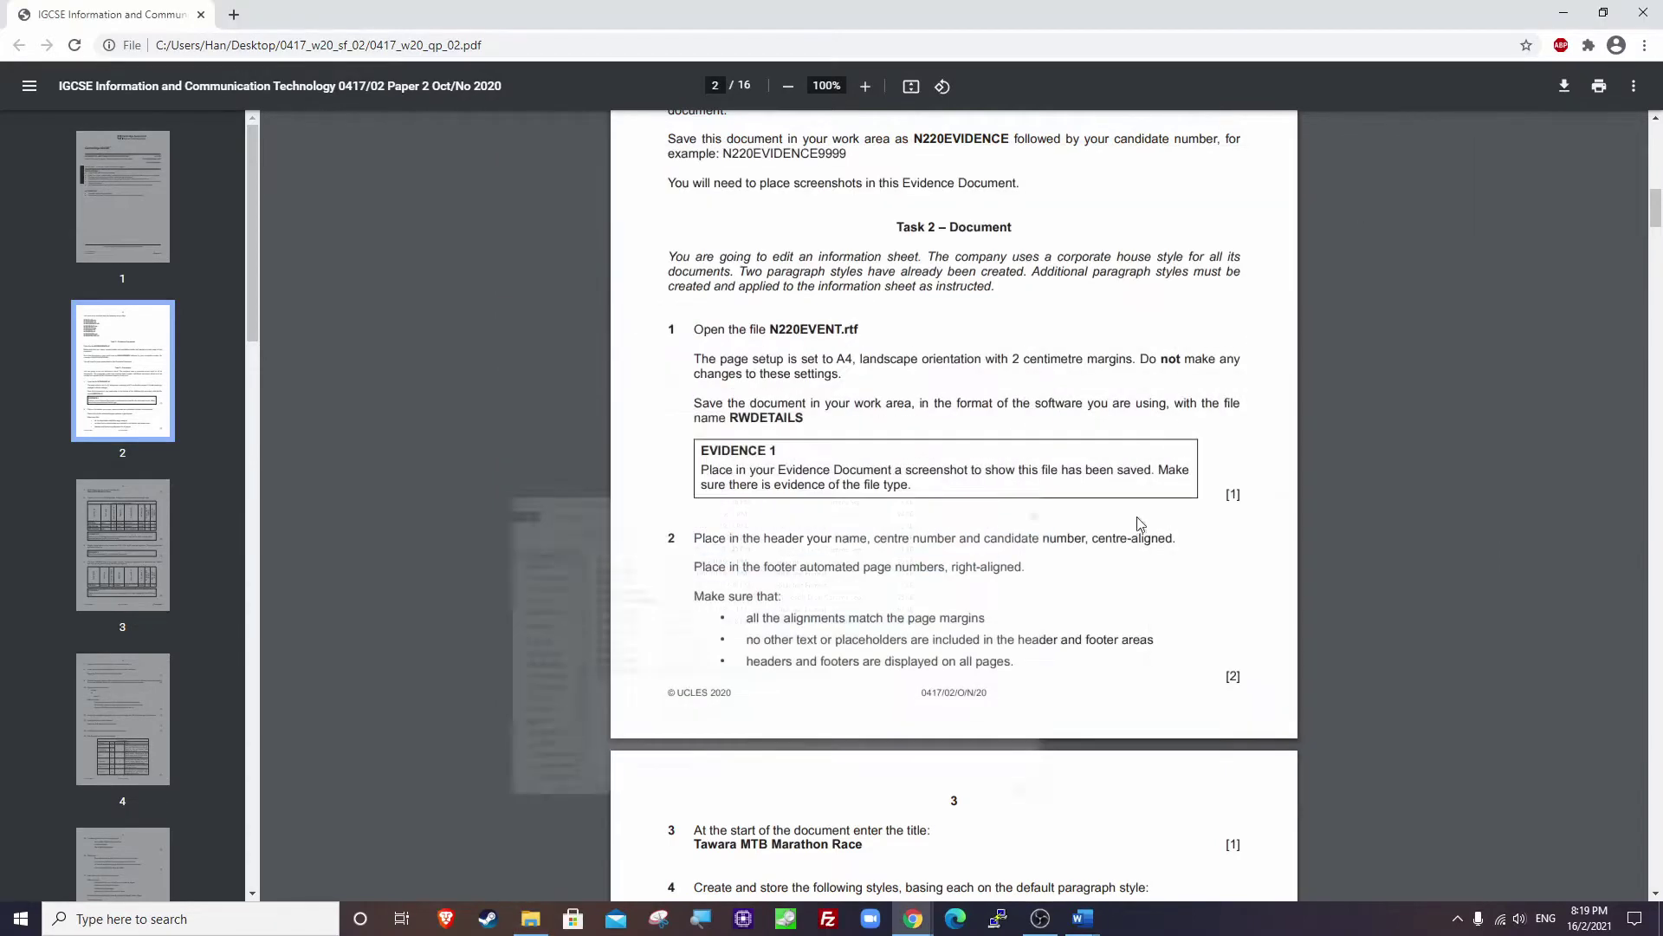
{"action": "mouse_move", "coordinate": [1085, 927]}
{"action": "left_click", "coordinate": [1009, 853]}
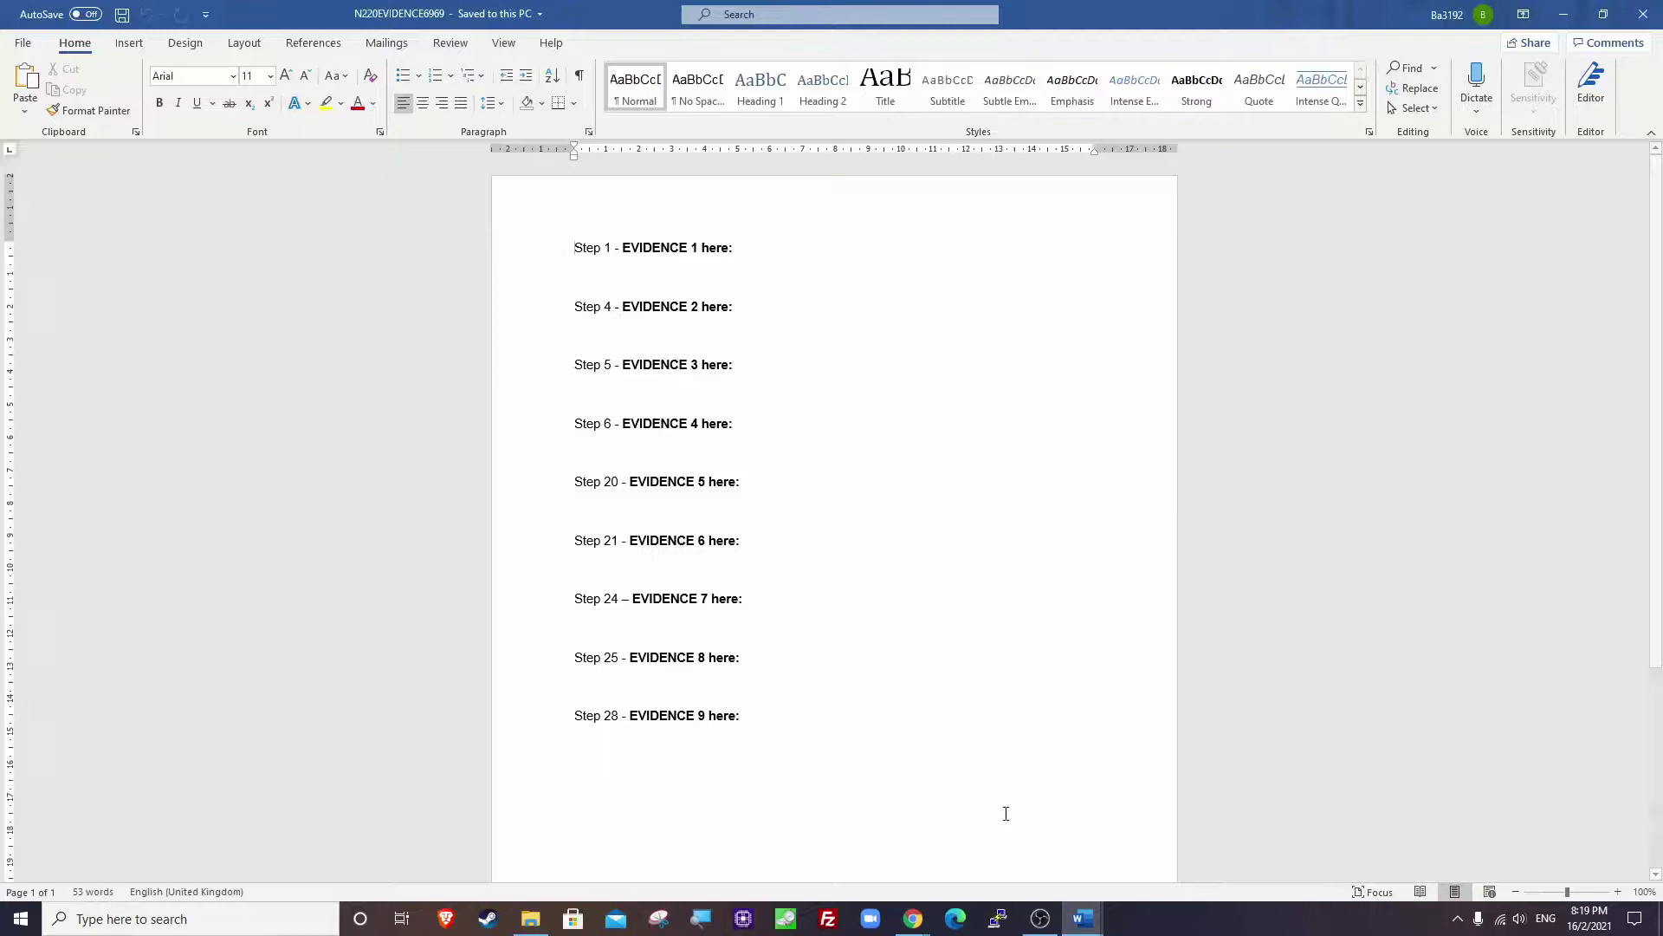
Paste the screenshot under Step 1 and crop it down to the file list.
{"action": "left_click", "coordinate": [598, 276]}
{"action": "key", "text": "ctrl+v"}
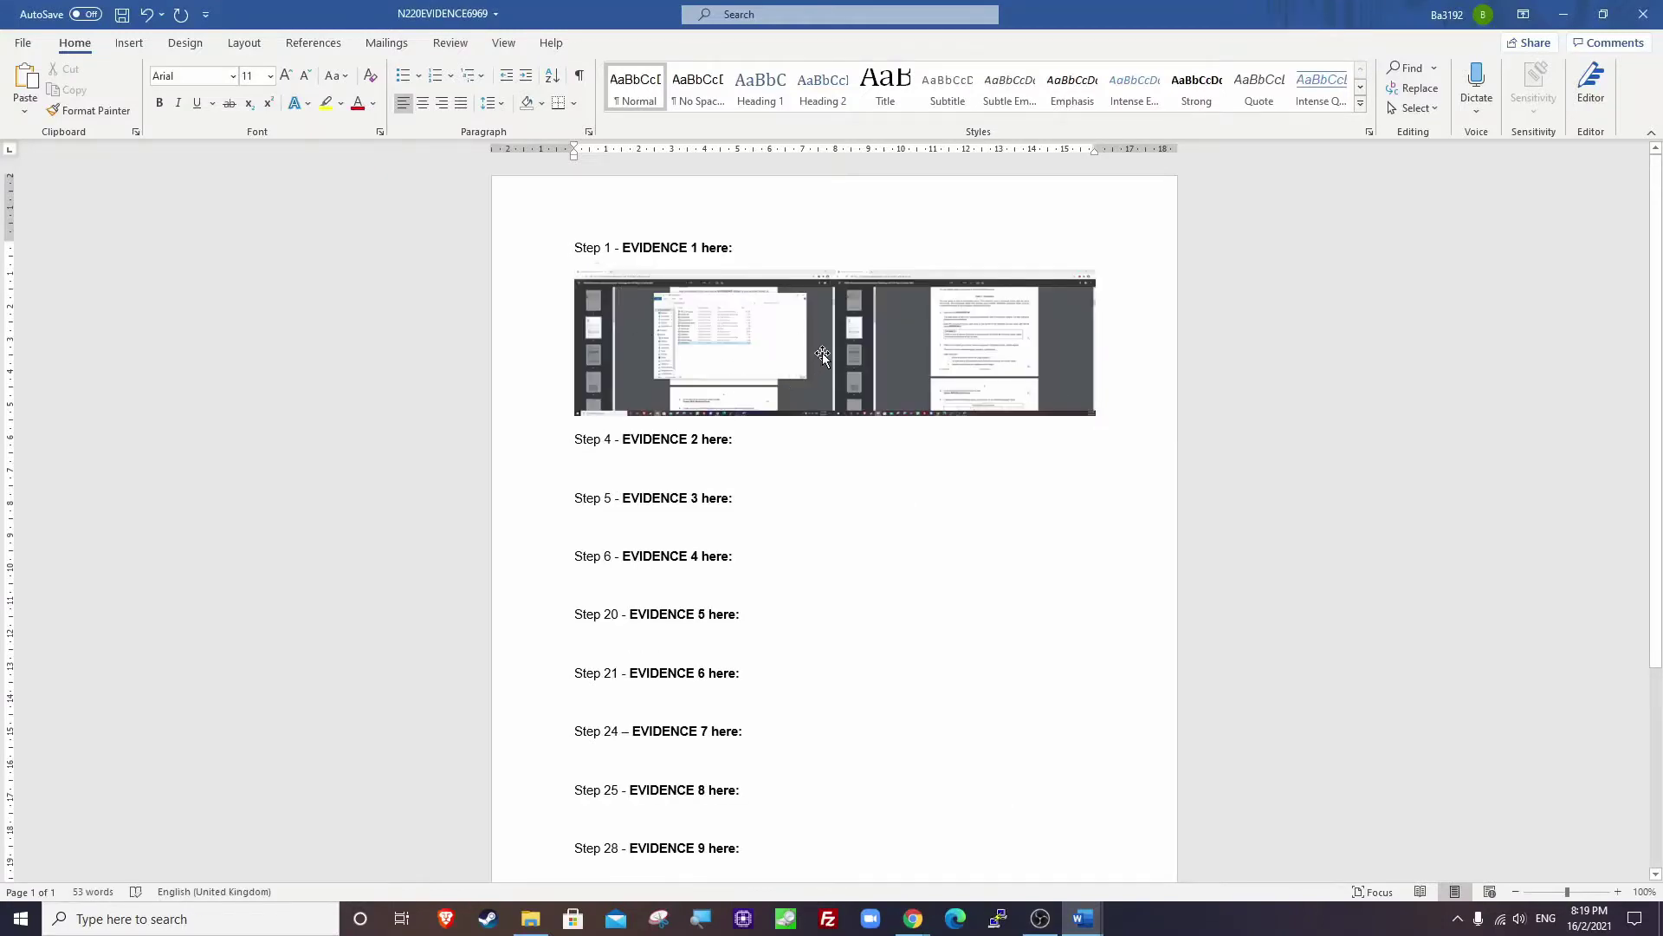
{"action": "double_click", "coordinate": [820, 355]}
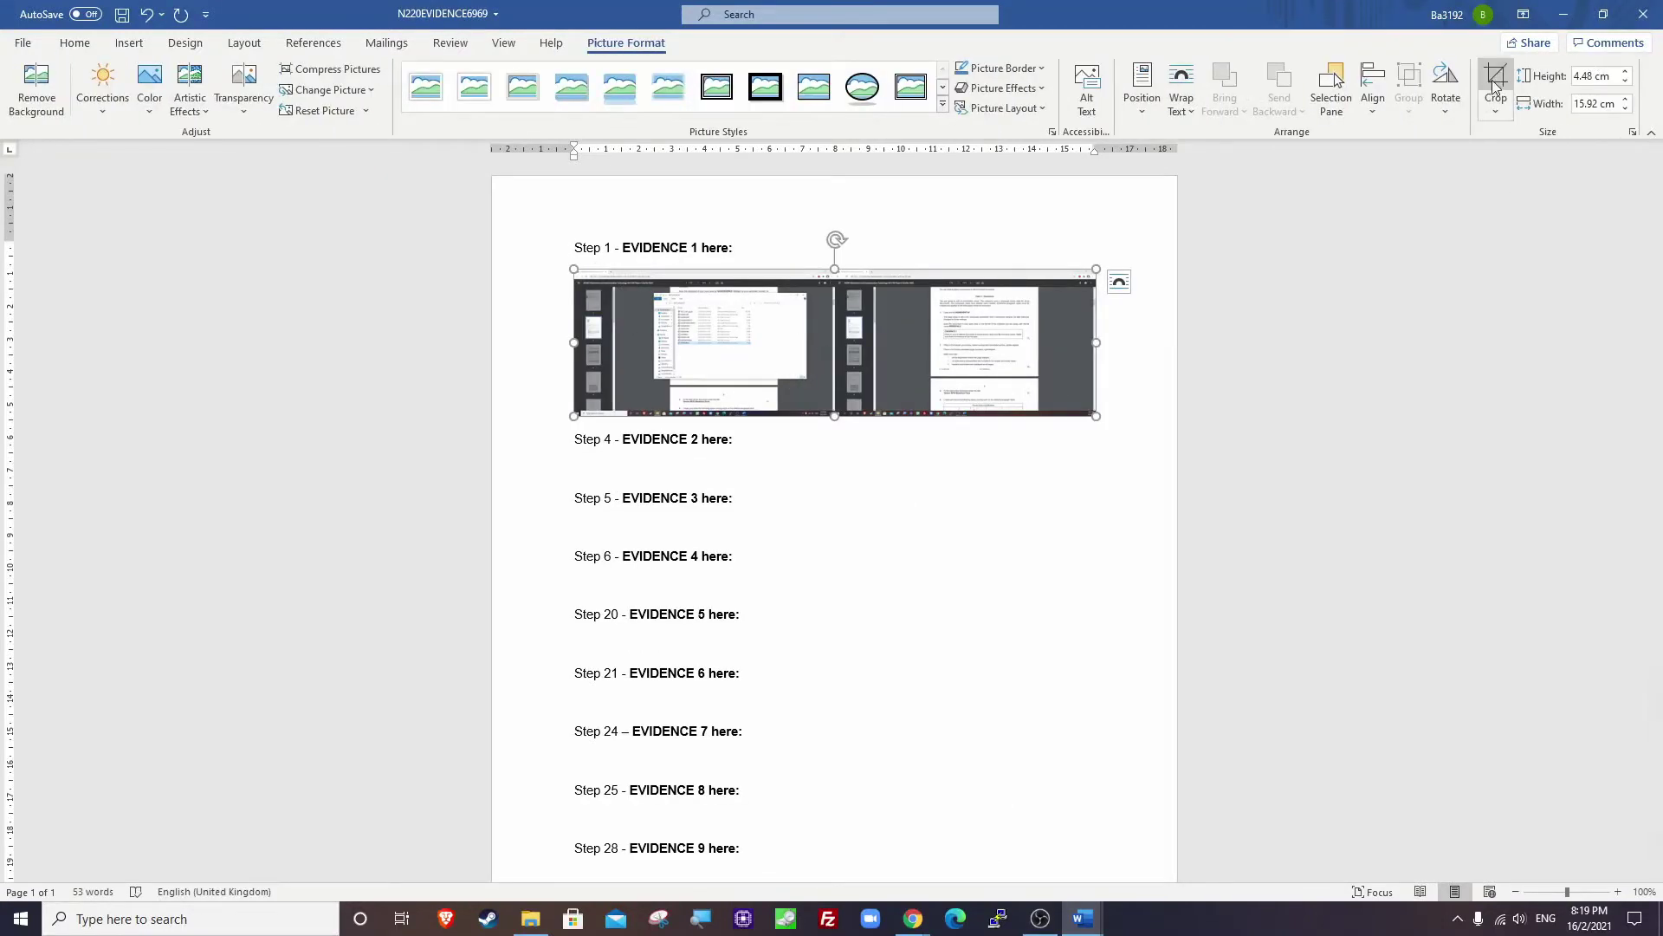
{"action": "left_click", "coordinate": [1496, 83]}
{"action": "left_click_drag", "start_coordinate": [1090, 412], "coordinate": [762, 352]}
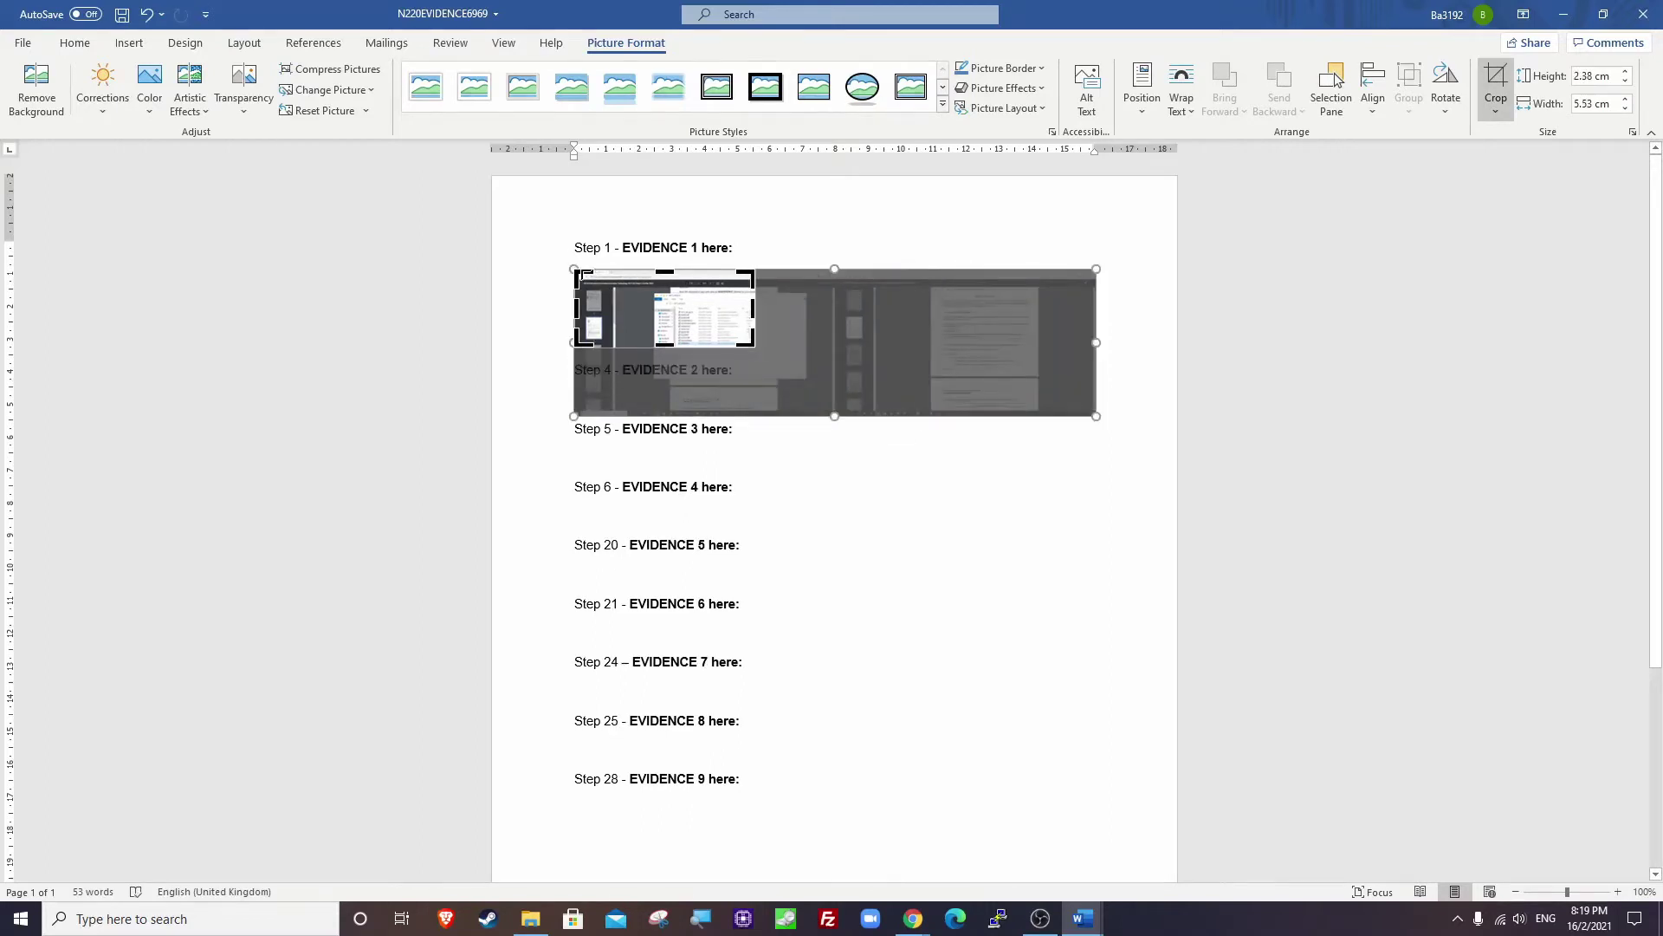
{"action": "left_click_drag", "start_coordinate": [576, 271], "coordinate": [1077, 512]}
{"action": "left_click", "coordinate": [575, 559]}
Enlarge the cropped screenshot and check its text-wrapping options.
{"action": "left_click", "coordinate": [623, 286]}
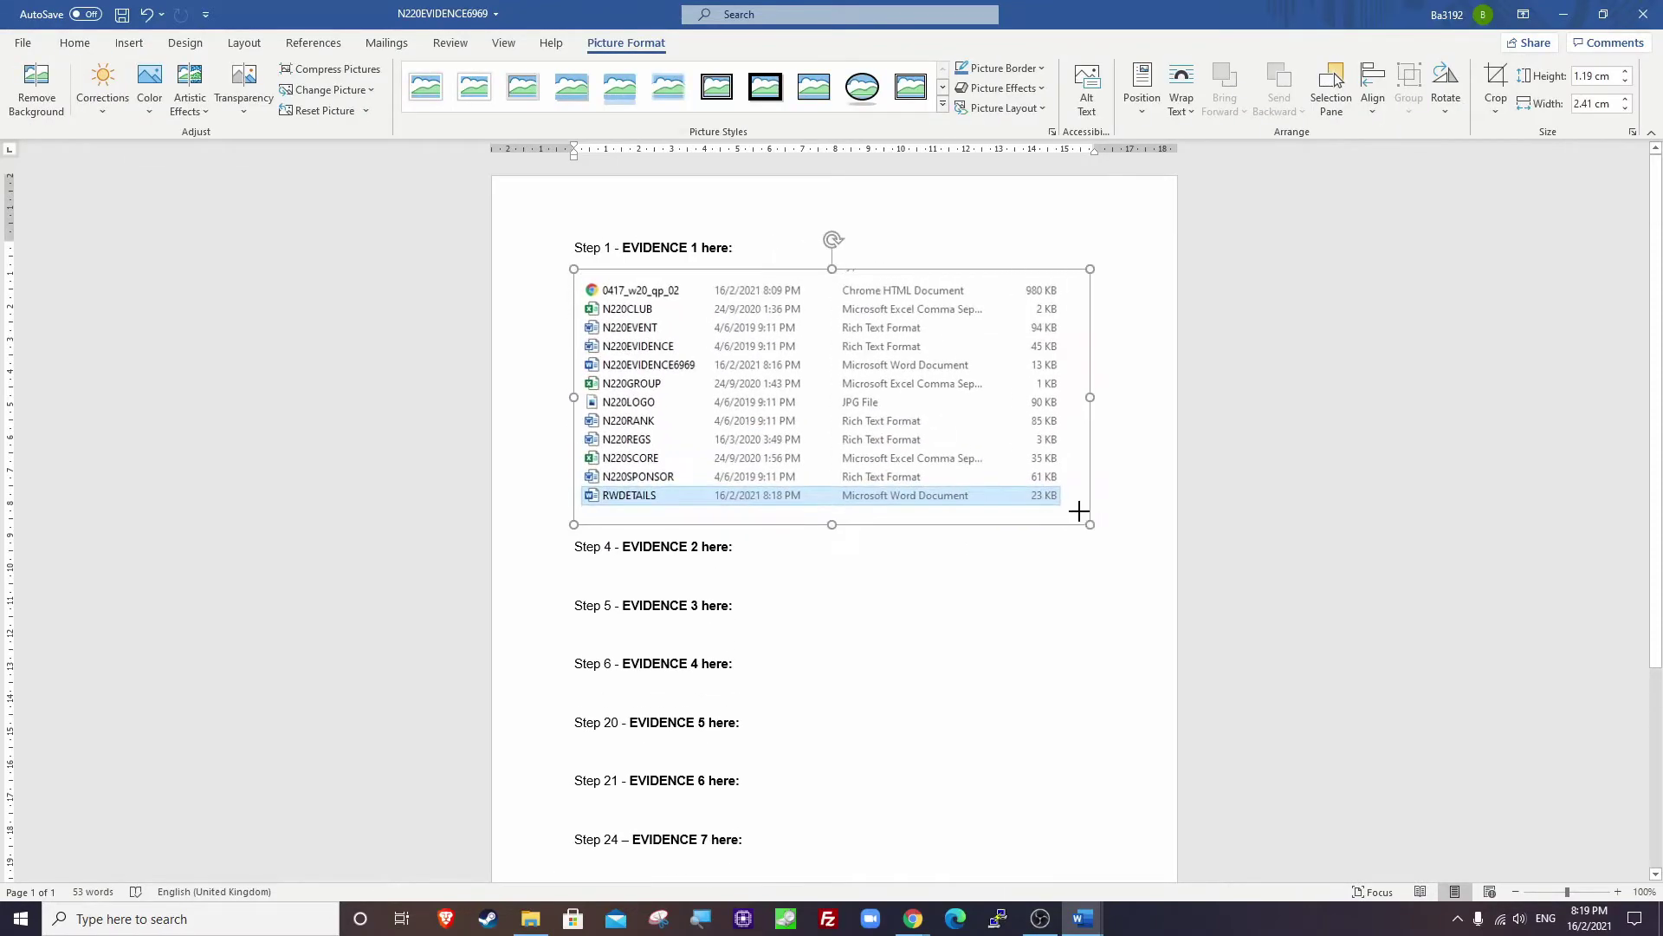
{"action": "left_click", "coordinate": [876, 549]}
{"action": "left_click", "coordinate": [767, 452]}
{"action": "left_click", "coordinate": [892, 661]}
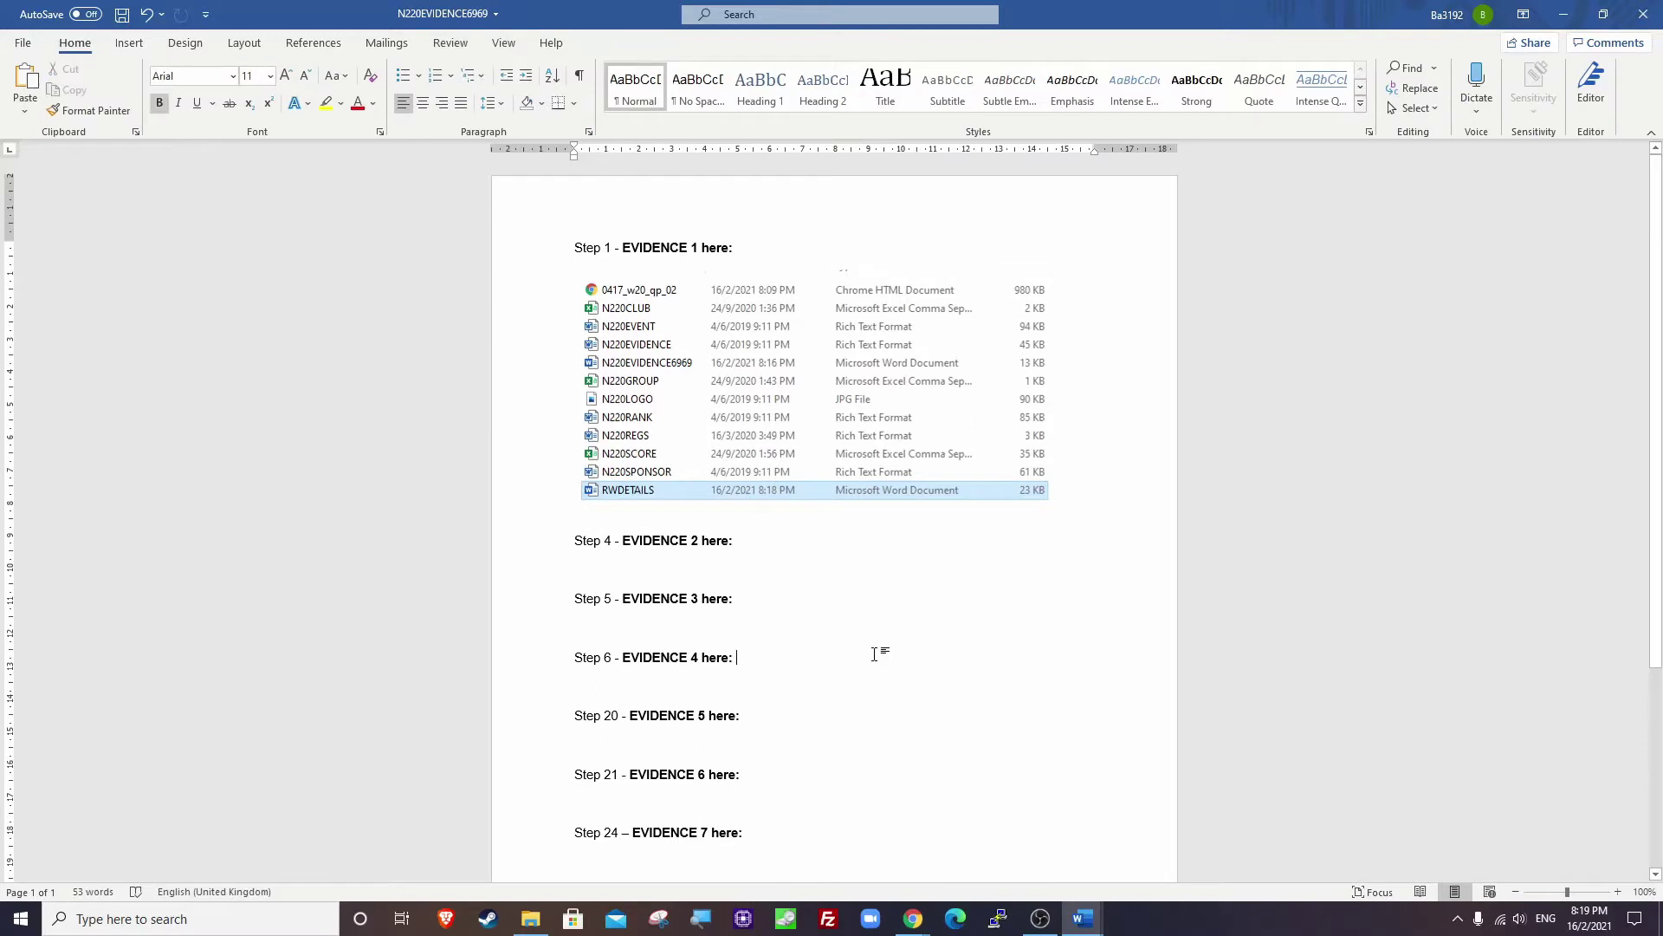
{"action": "left_click", "coordinate": [613, 502]}
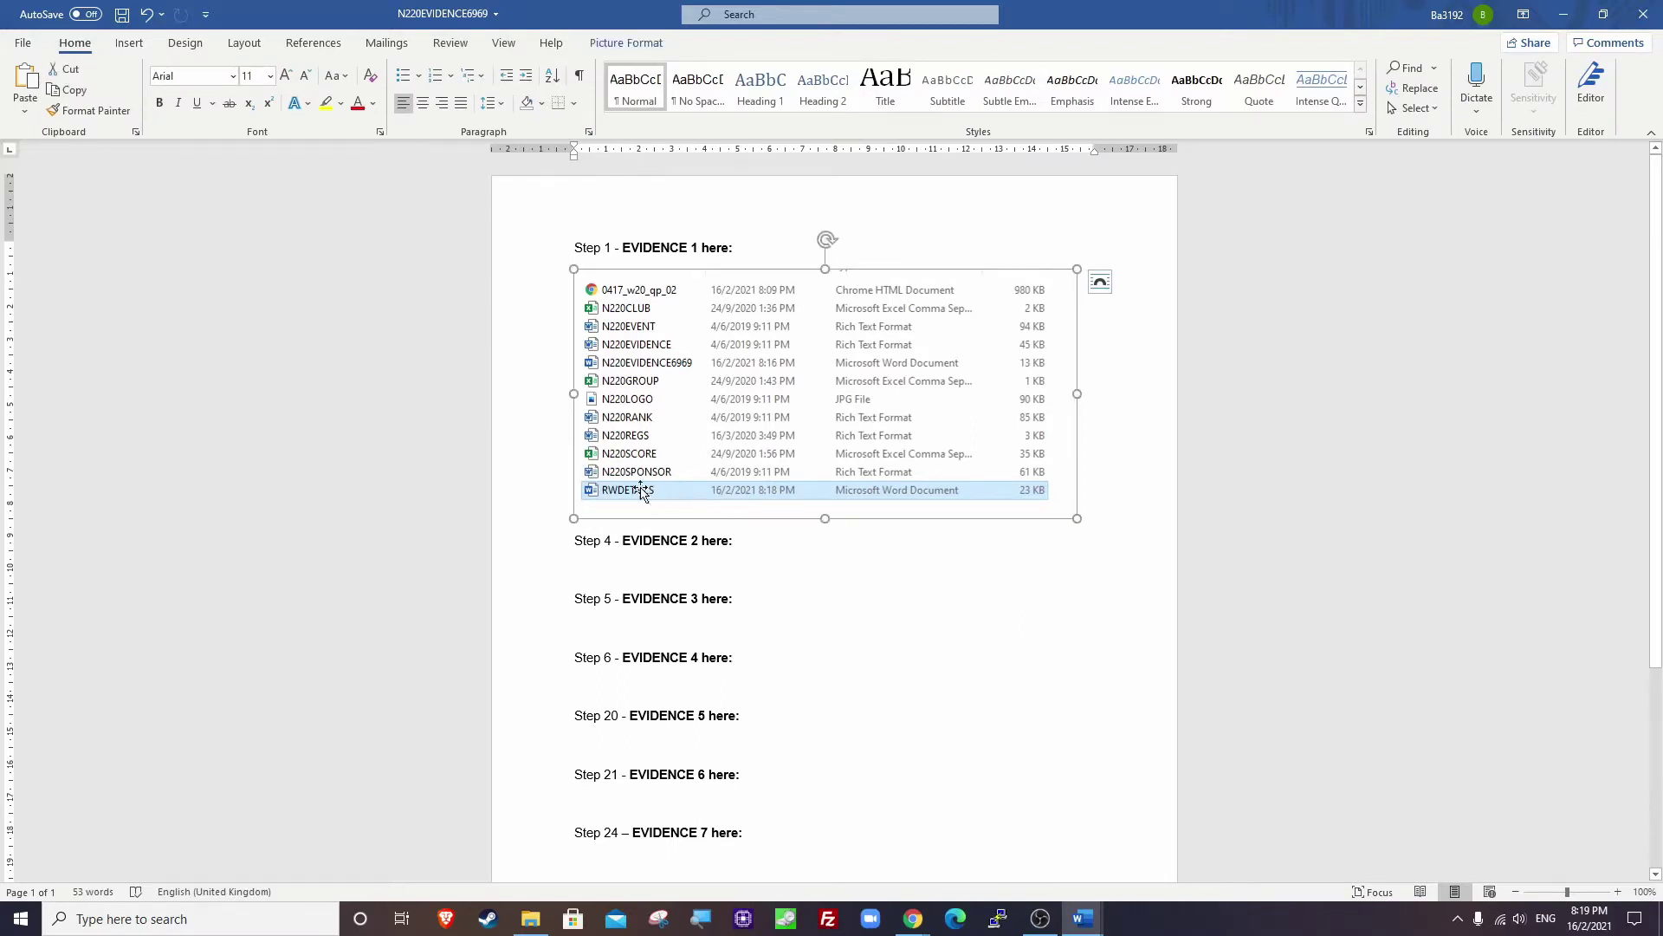
{"action": "left_click", "coordinate": [898, 493]}
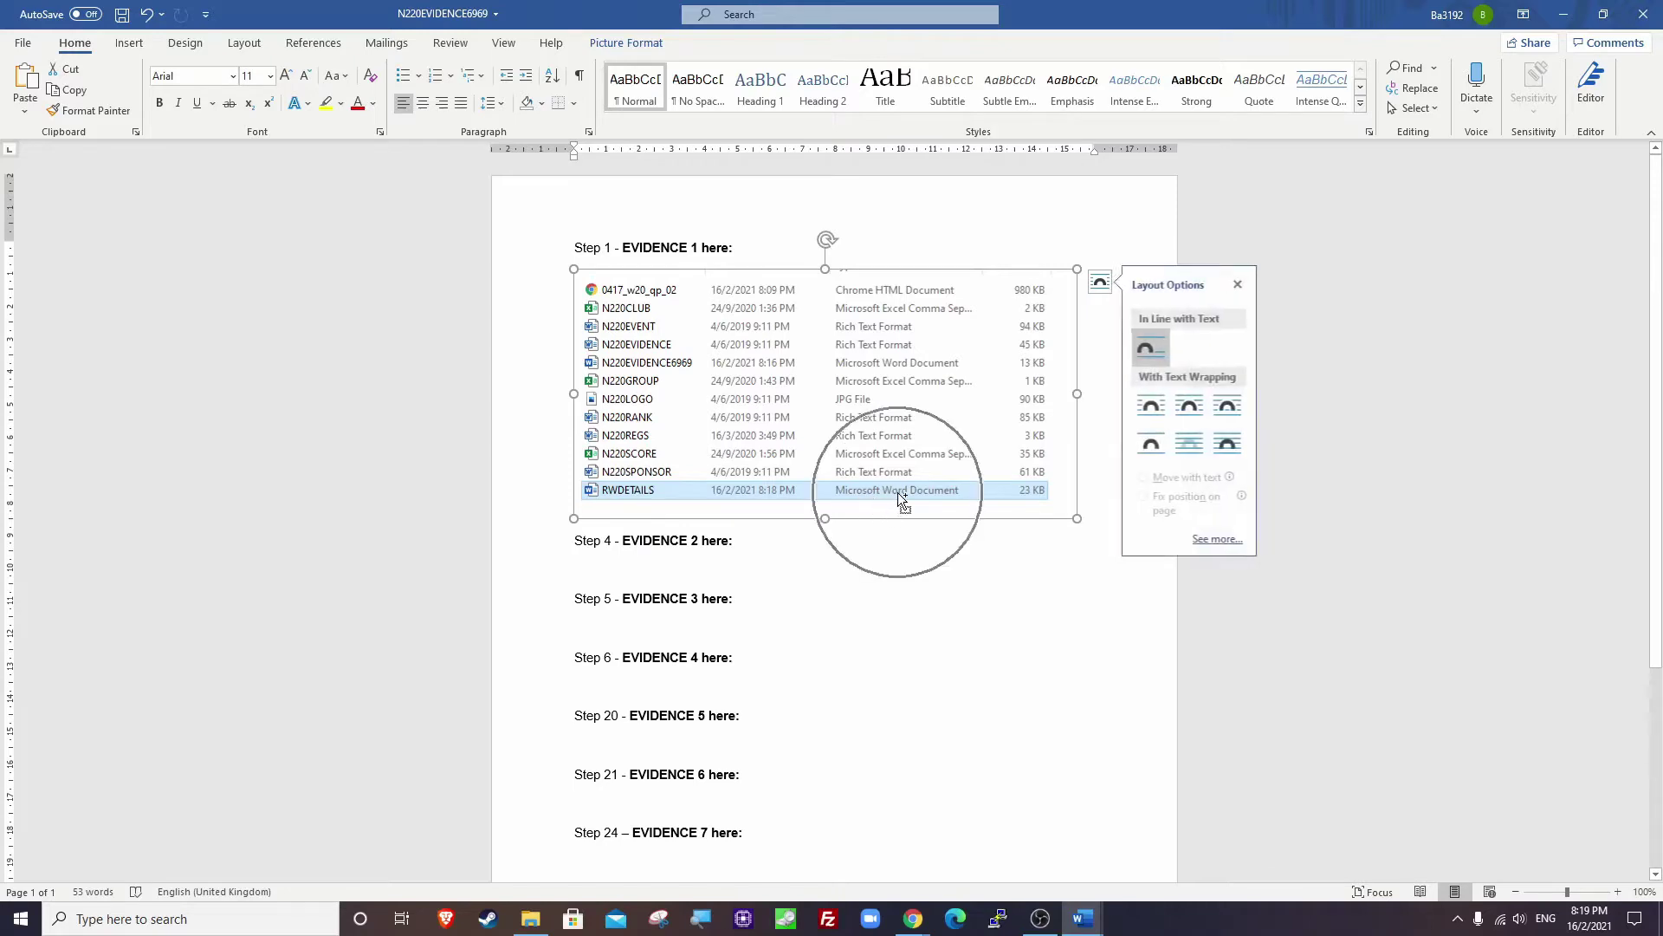
{"action": "left_click", "coordinate": [824, 535]}
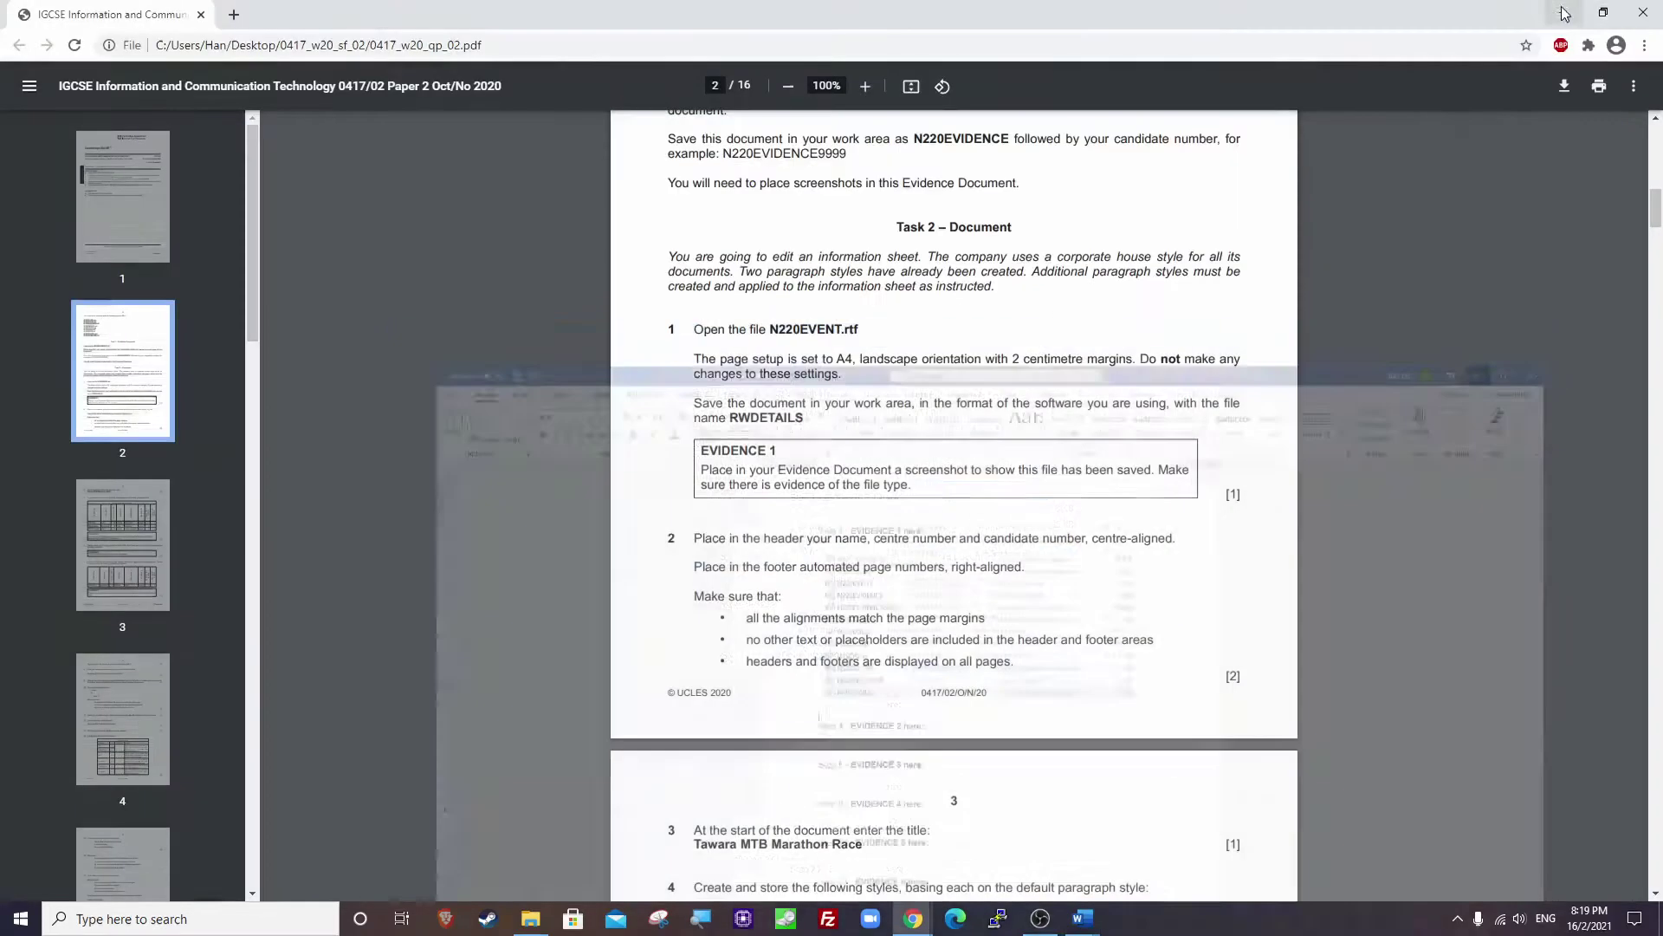
{"action": "left_click", "coordinate": [1563, 14]}
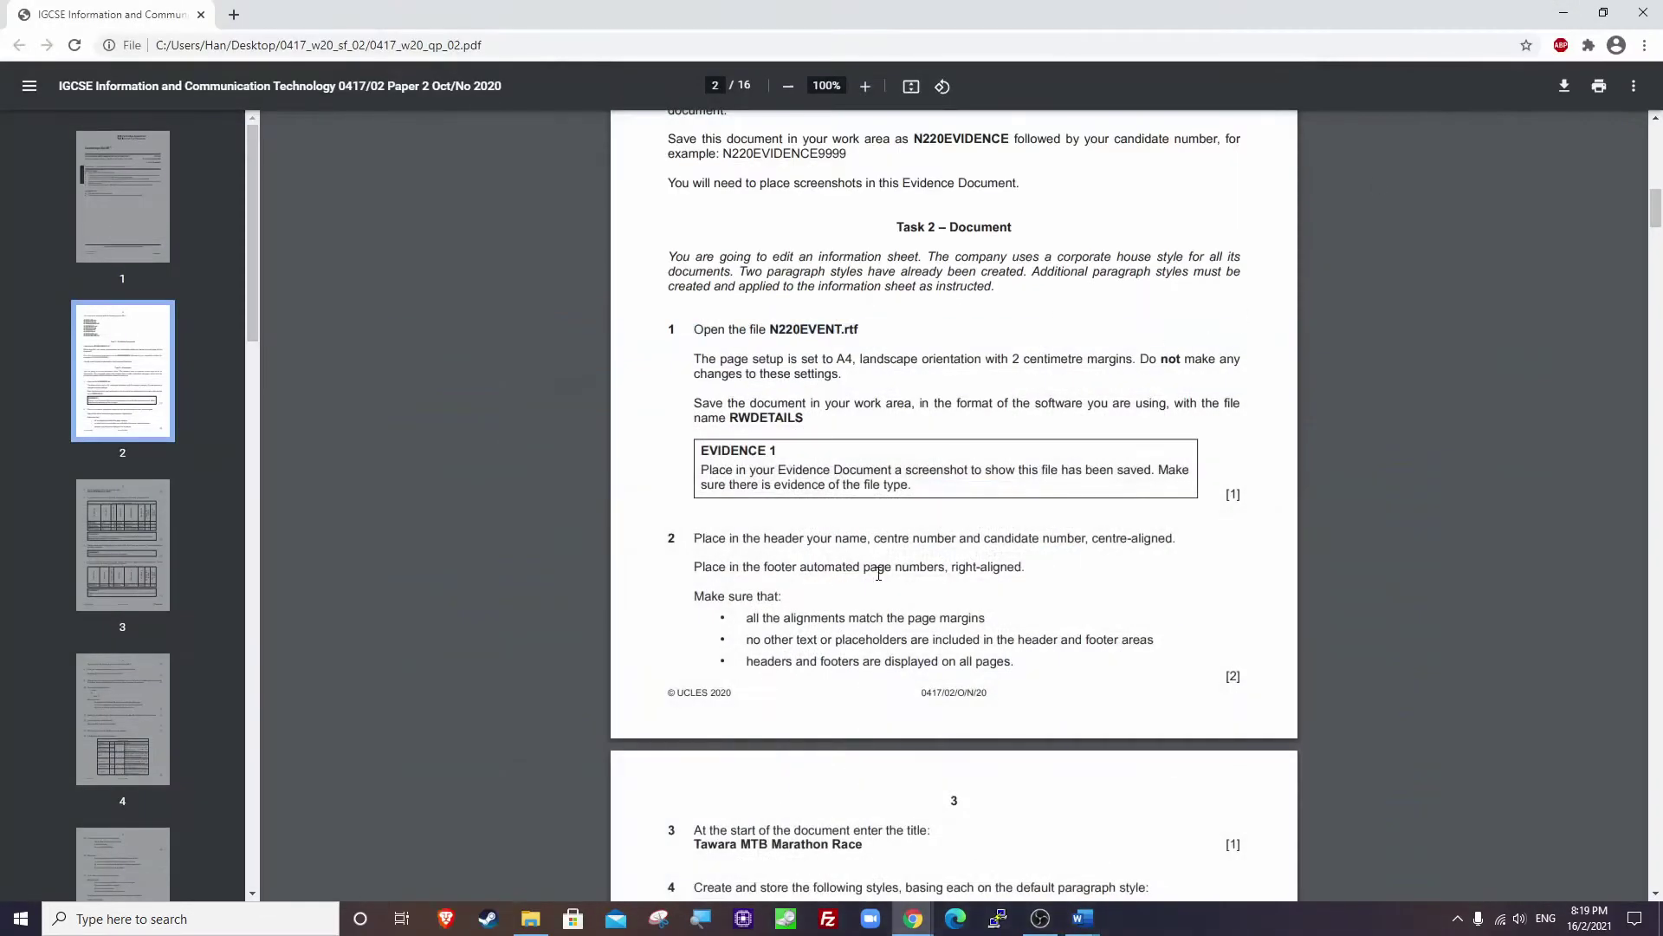
Read the house style table for steps 3 and 4 on page 3, then return to RWDETAILS.
{"action": "scroll", "coordinate": [879, 572], "scroll_direction": "down", "scroll_amount": 4}
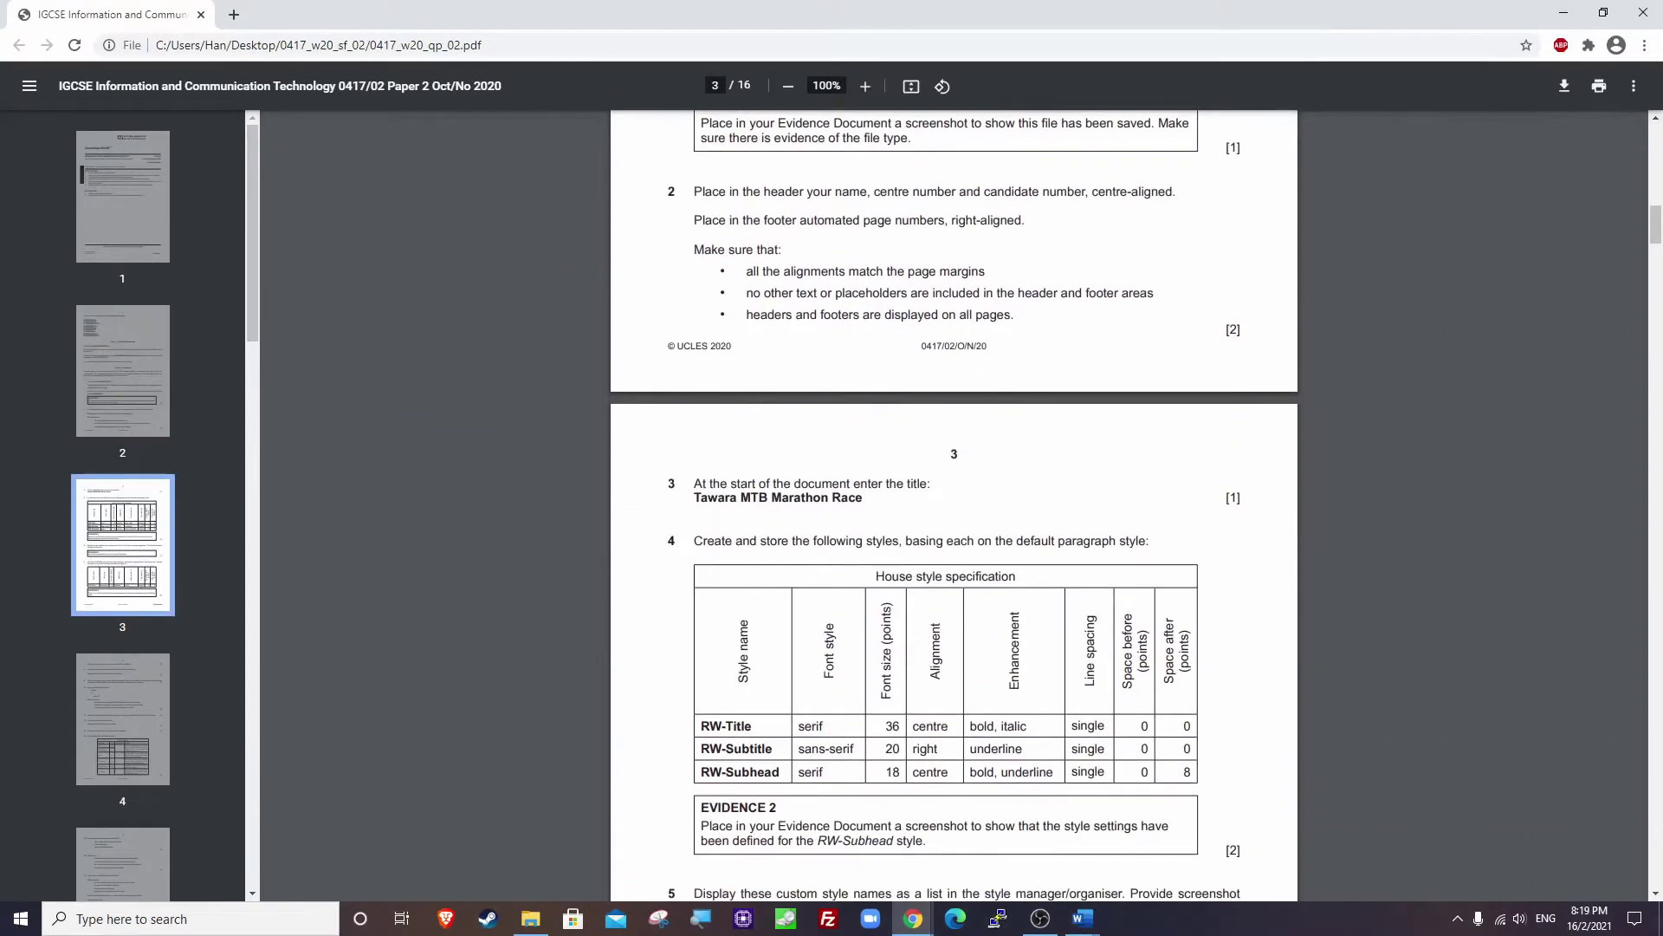
{"action": "scroll", "coordinate": [818, 287], "scroll_direction": "up", "scroll_amount": 1}
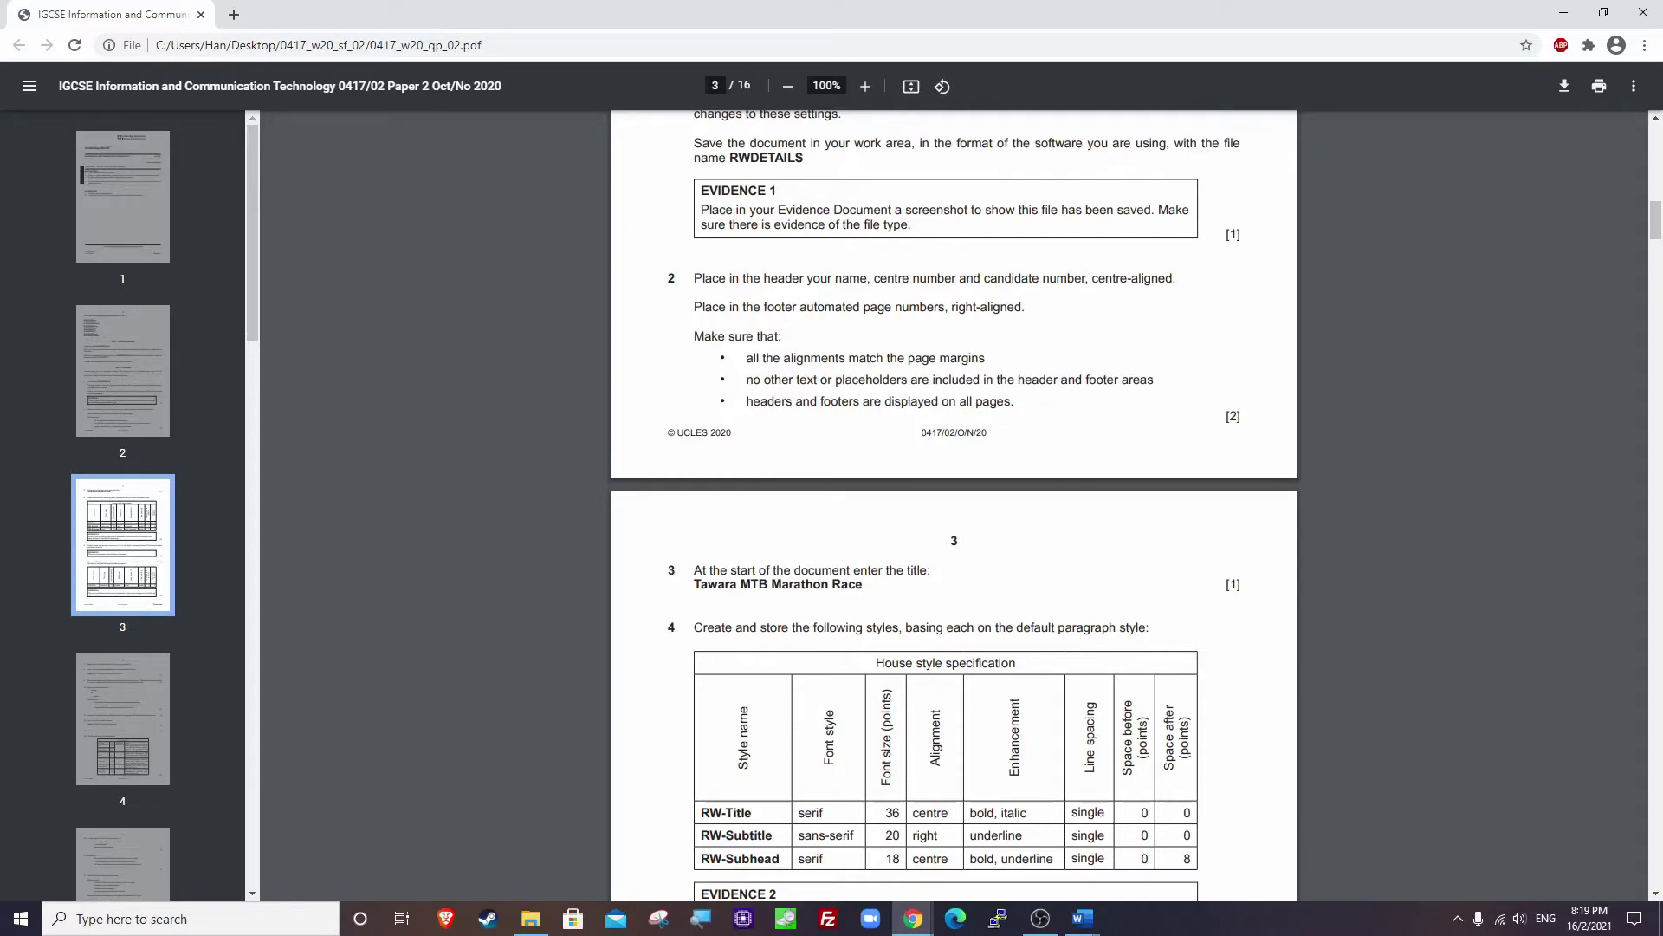
{"action": "left_click", "coordinate": [1564, 13]}
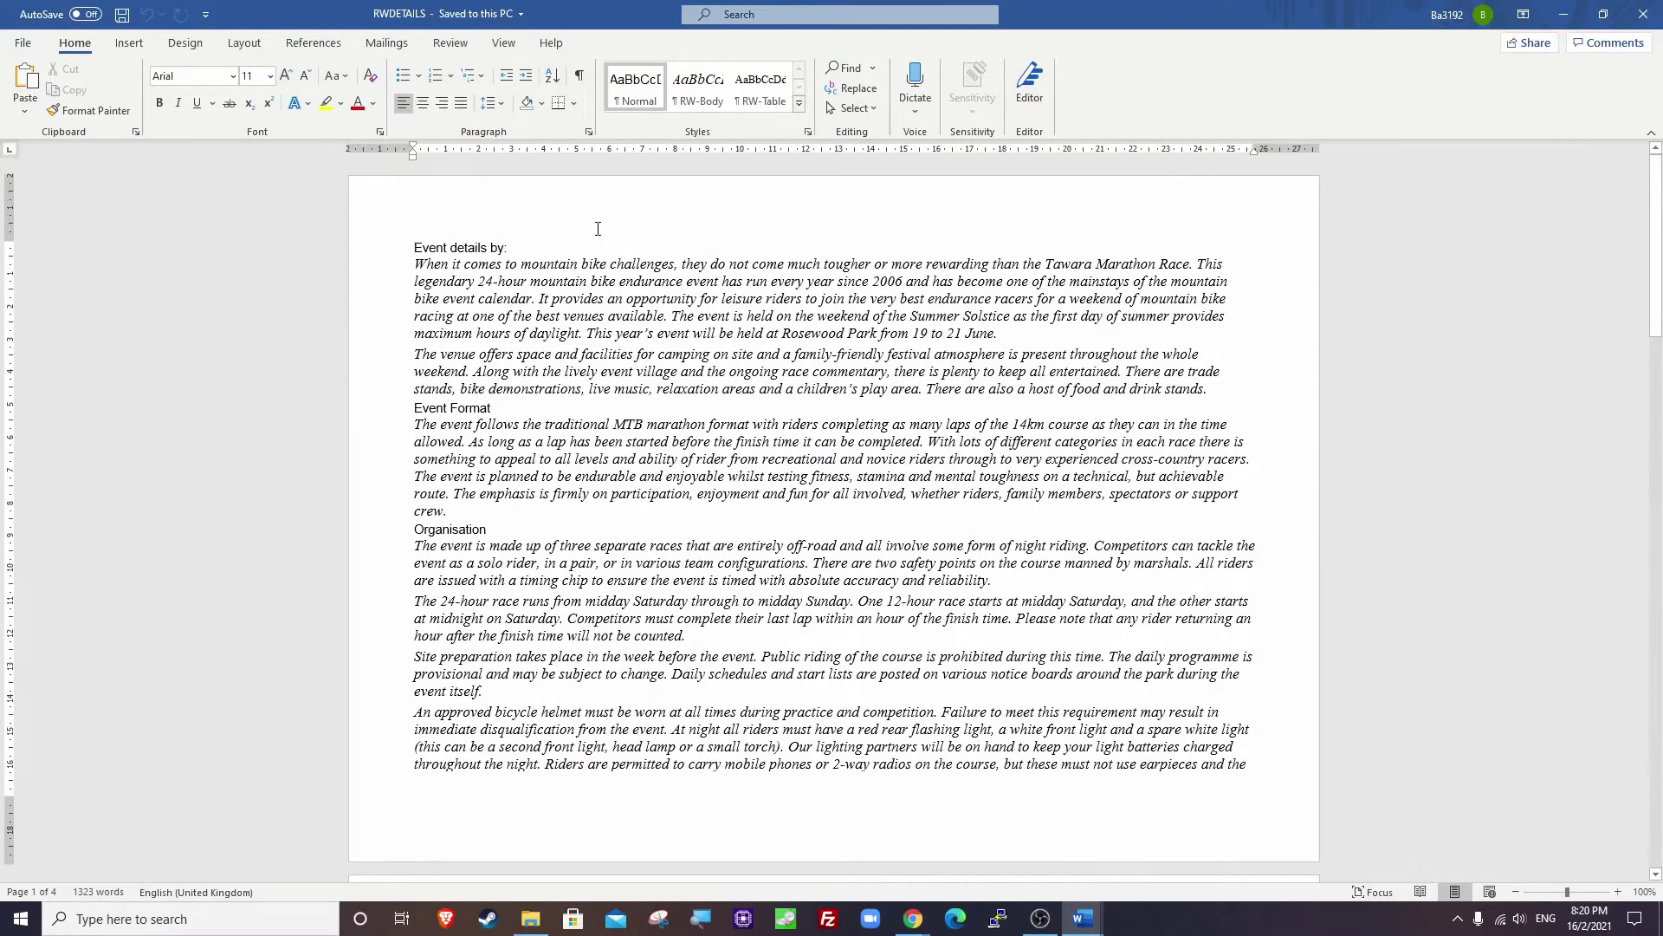
Add a centre alignment tab to the header and enter the candidate's name and number.
{"action": "double_click", "coordinate": [807, 192]}
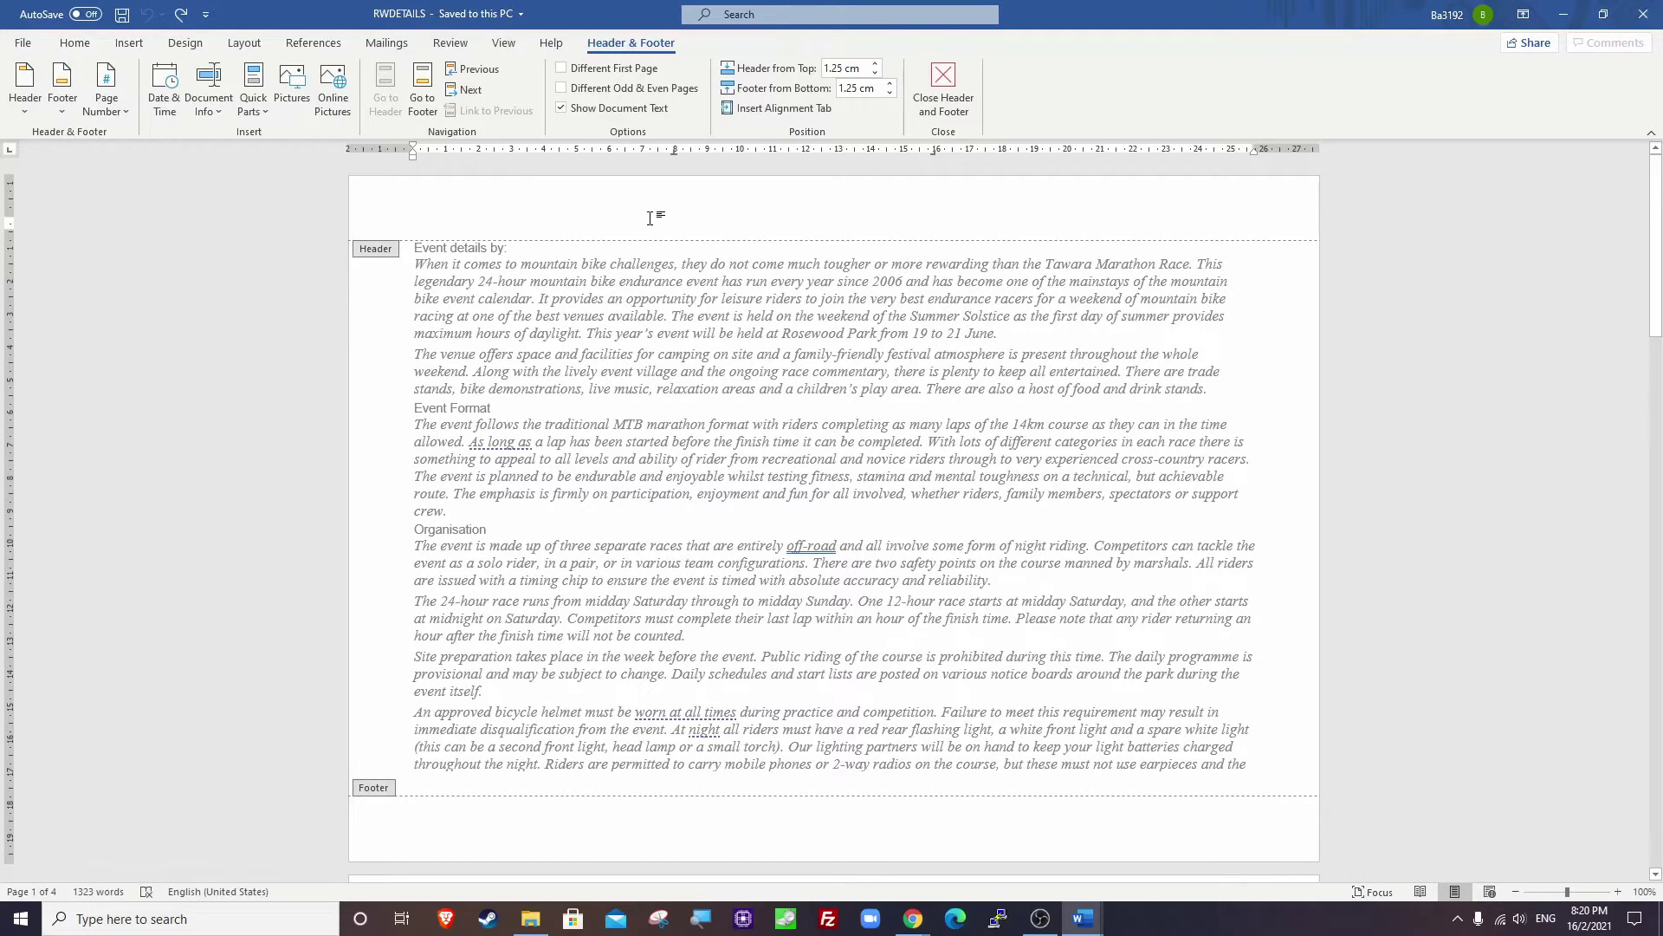
{"action": "left_click", "coordinate": [771, 107]}
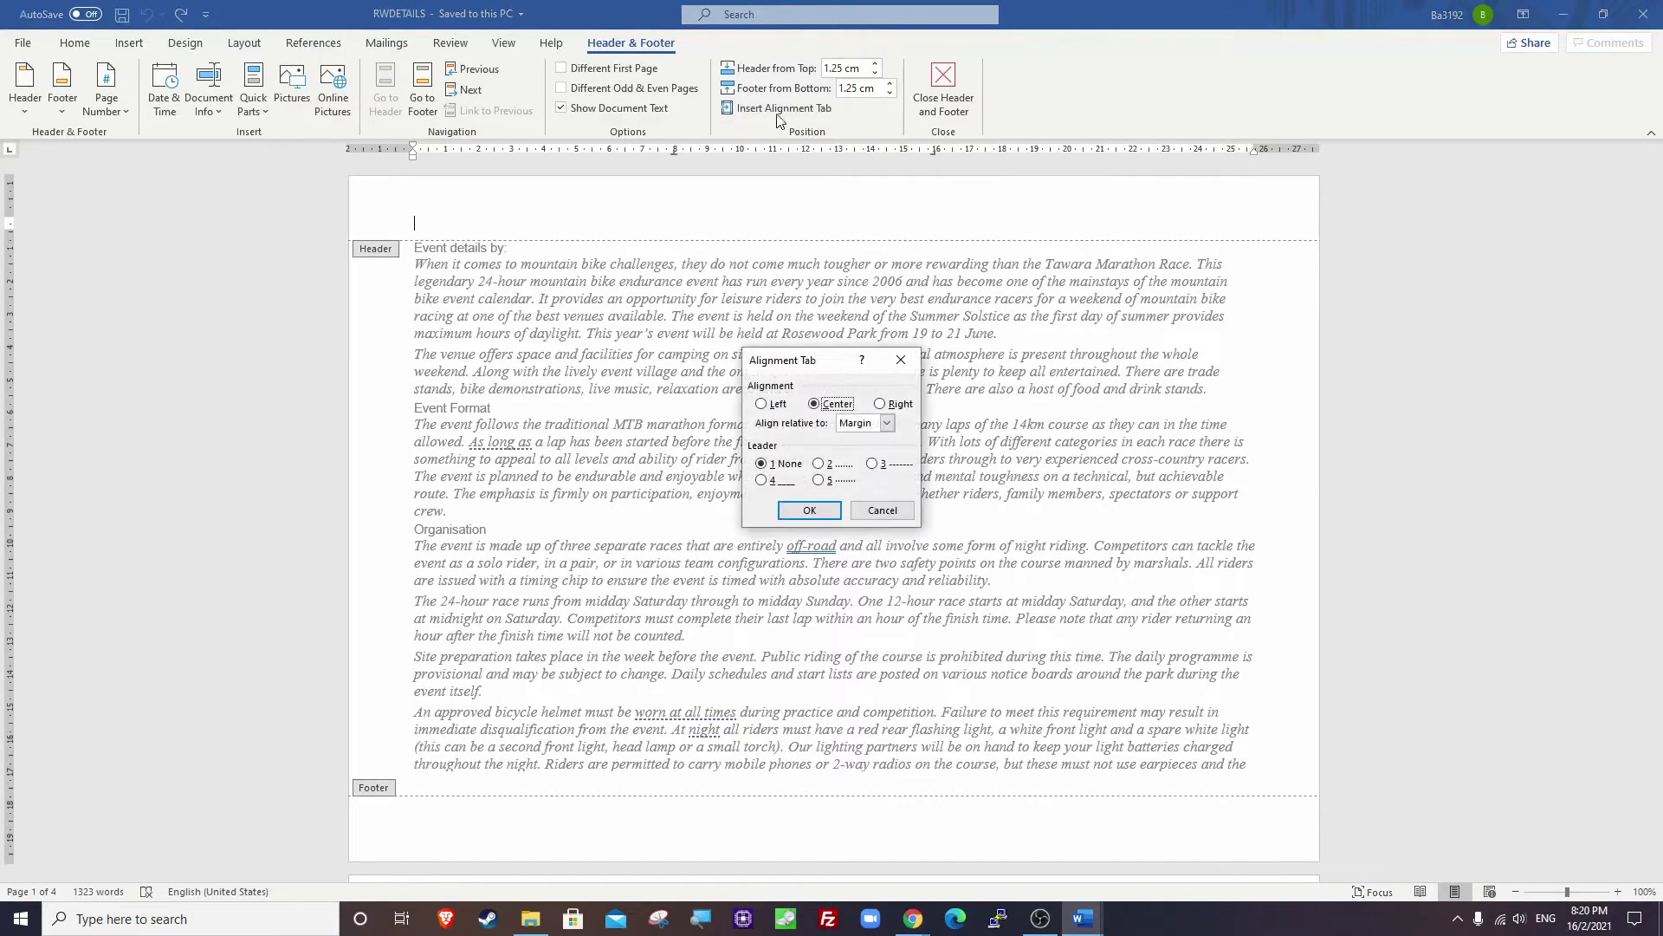
{"action": "left_click", "coordinate": [810, 511]}
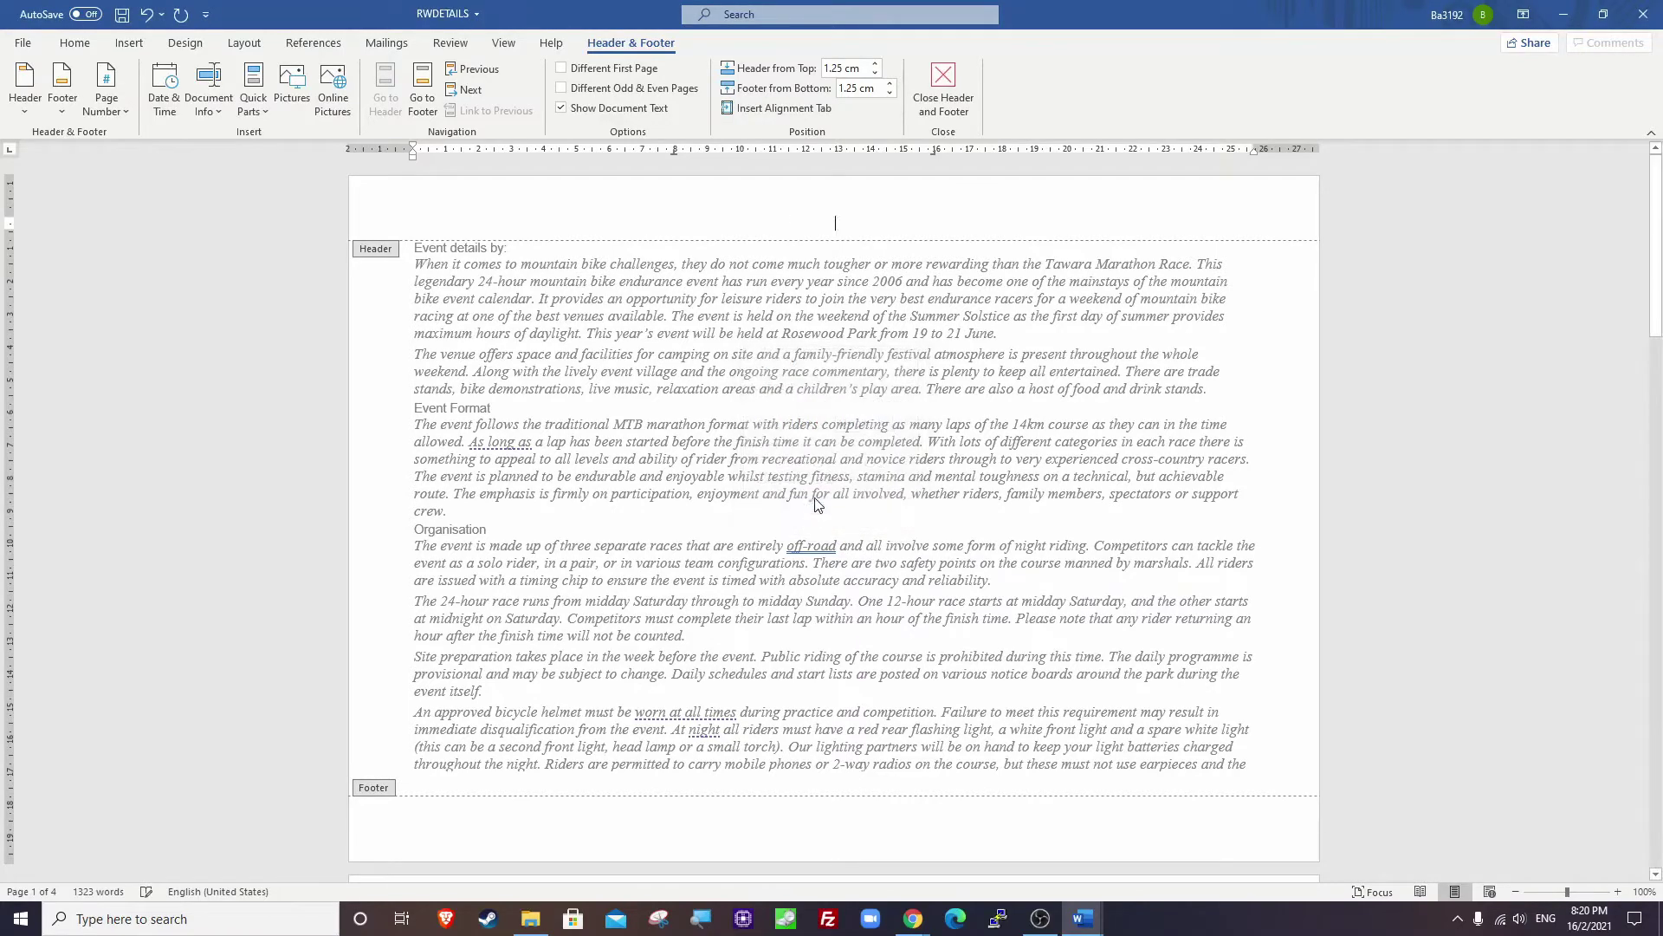
{"action": "left_click", "coordinate": [840, 222]}
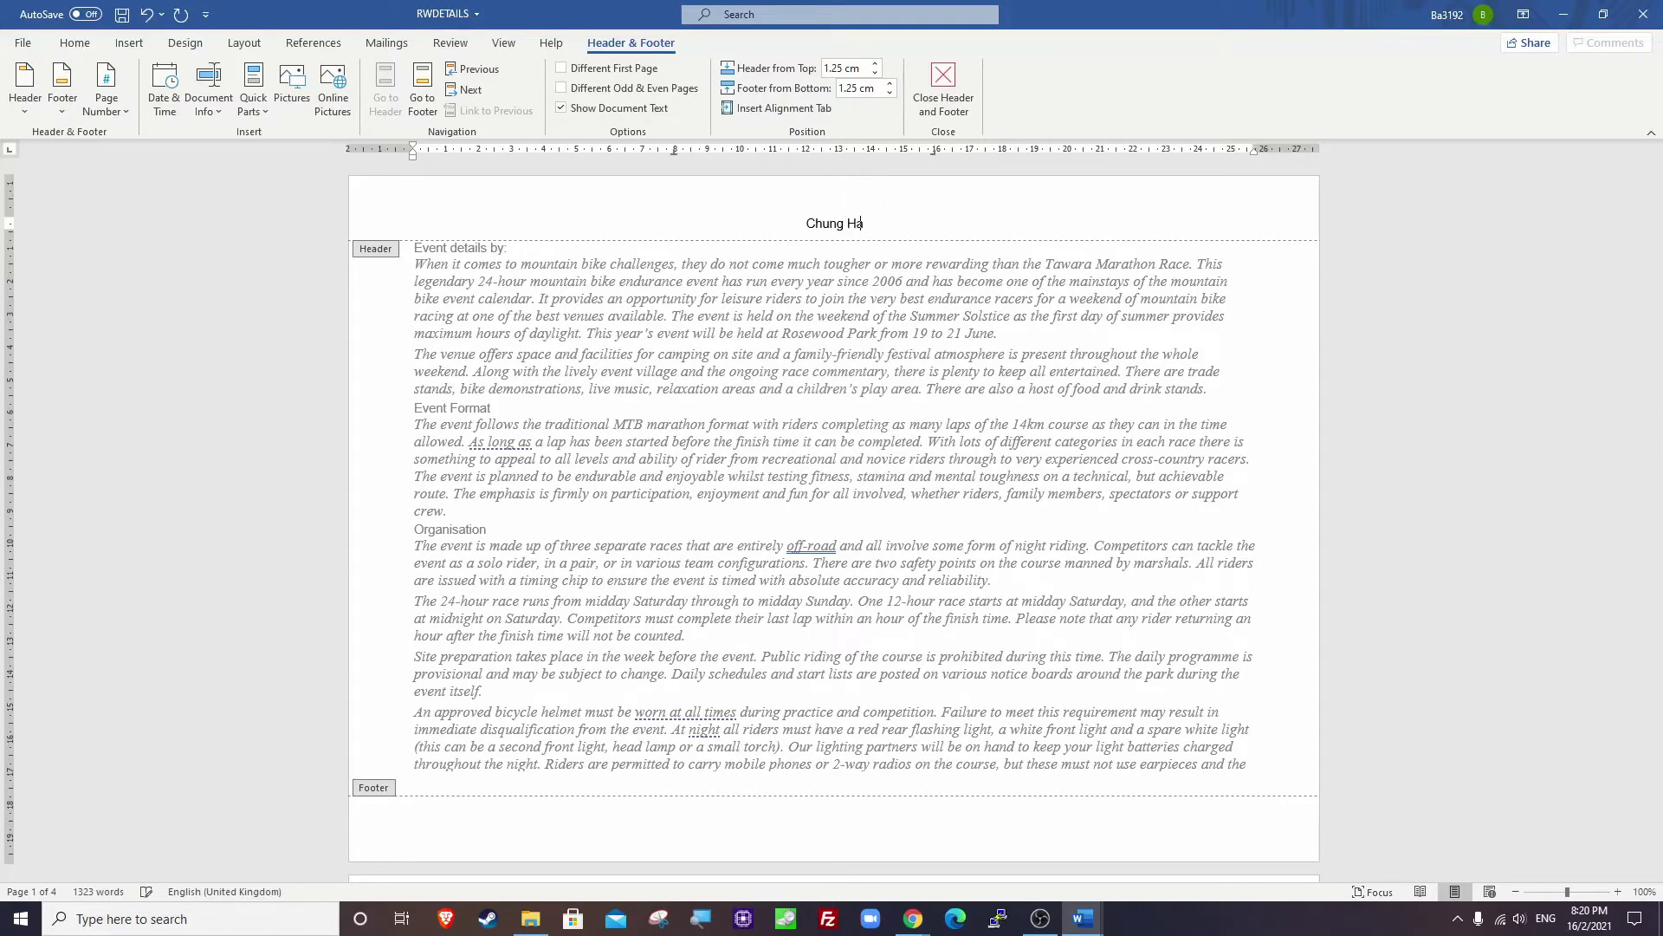
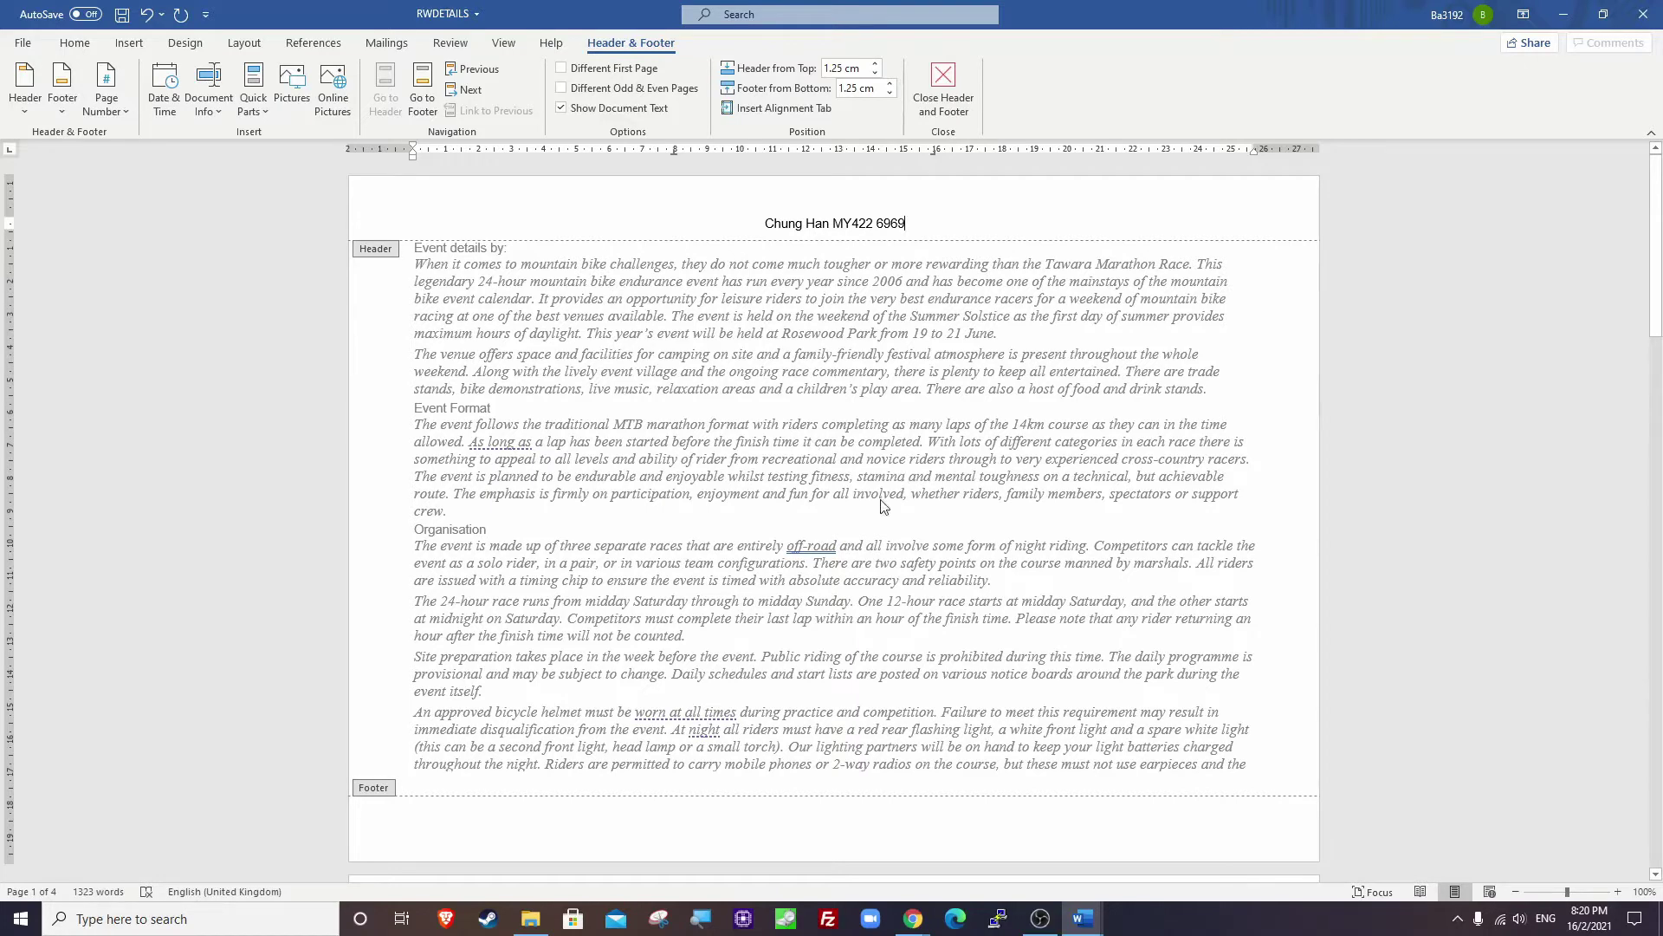
Insert a right-aligned alignment tab, relative to the margin, in the footer.
{"action": "scroll", "coordinate": [813, 606], "scroll_direction": "down", "scroll_amount": 2}
{"action": "left_click", "coordinate": [814, 703]}
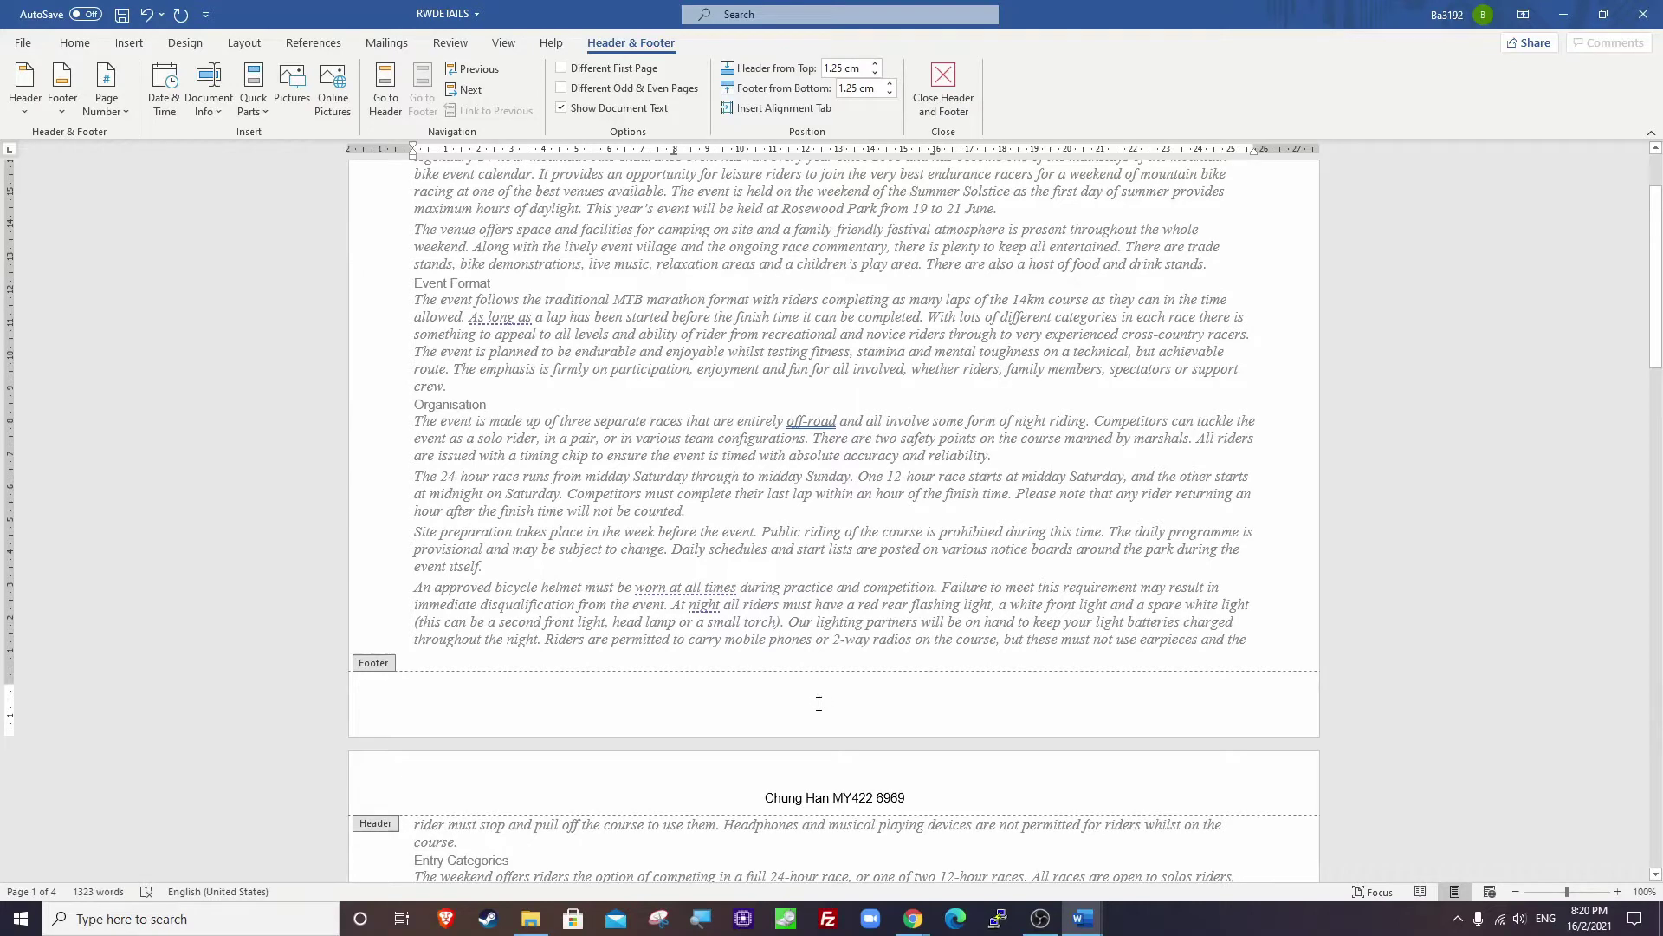
{"action": "left_click", "coordinate": [777, 113]}
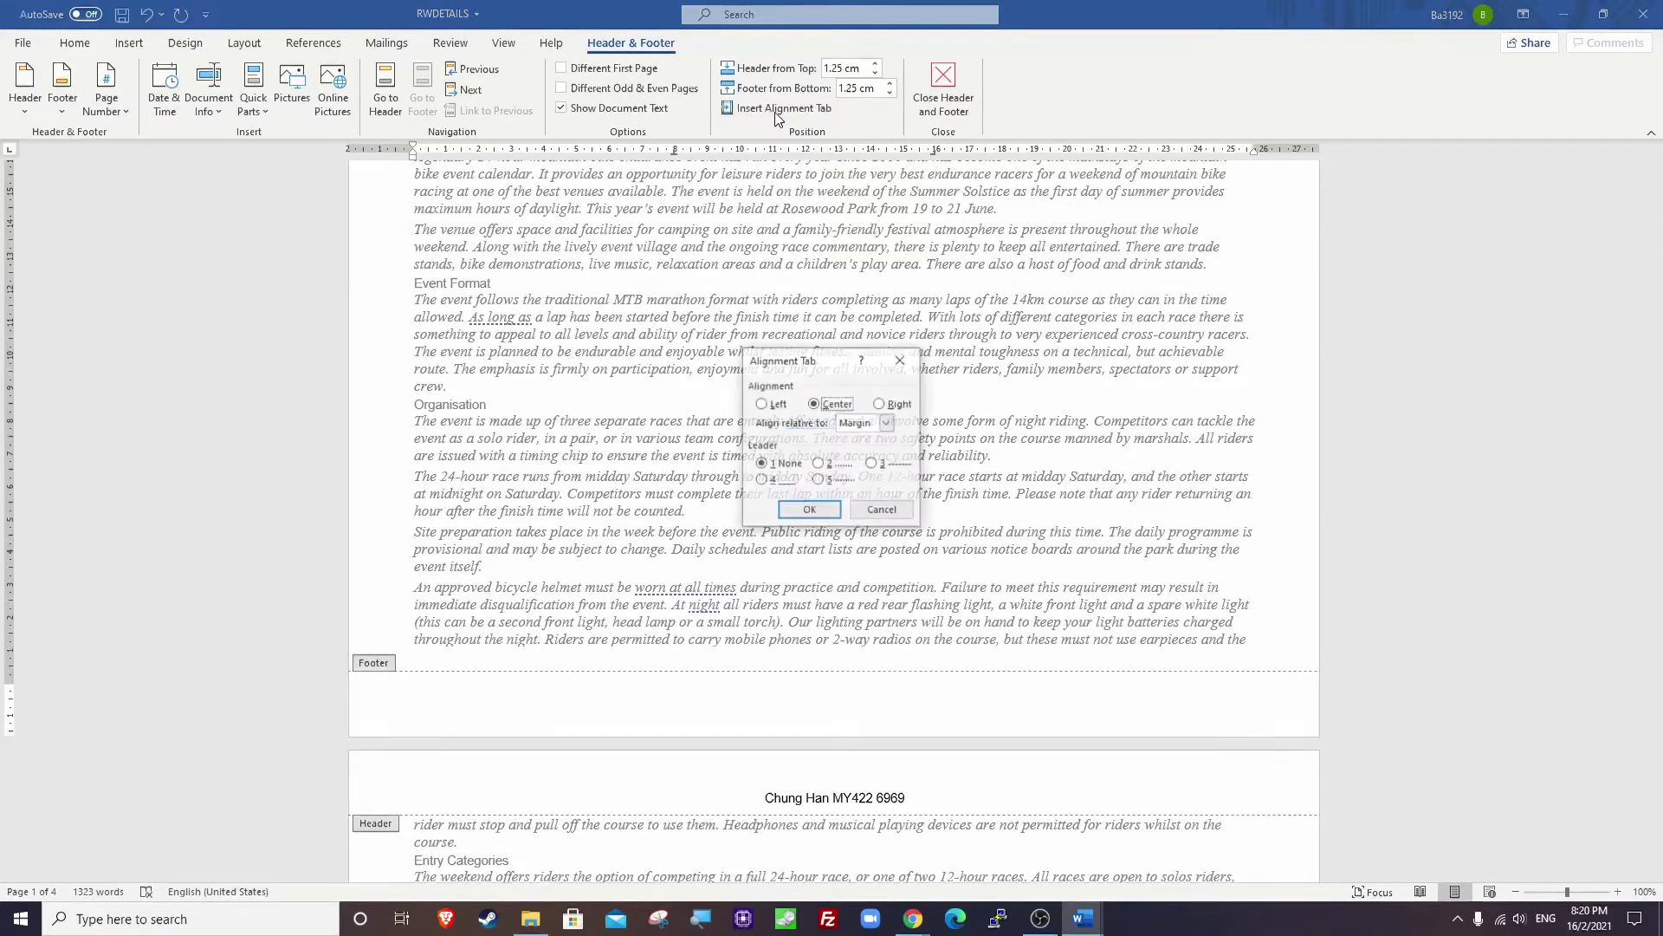
{"action": "left_click", "coordinate": [880, 404]}
{"action": "left_click", "coordinate": [809, 510]}
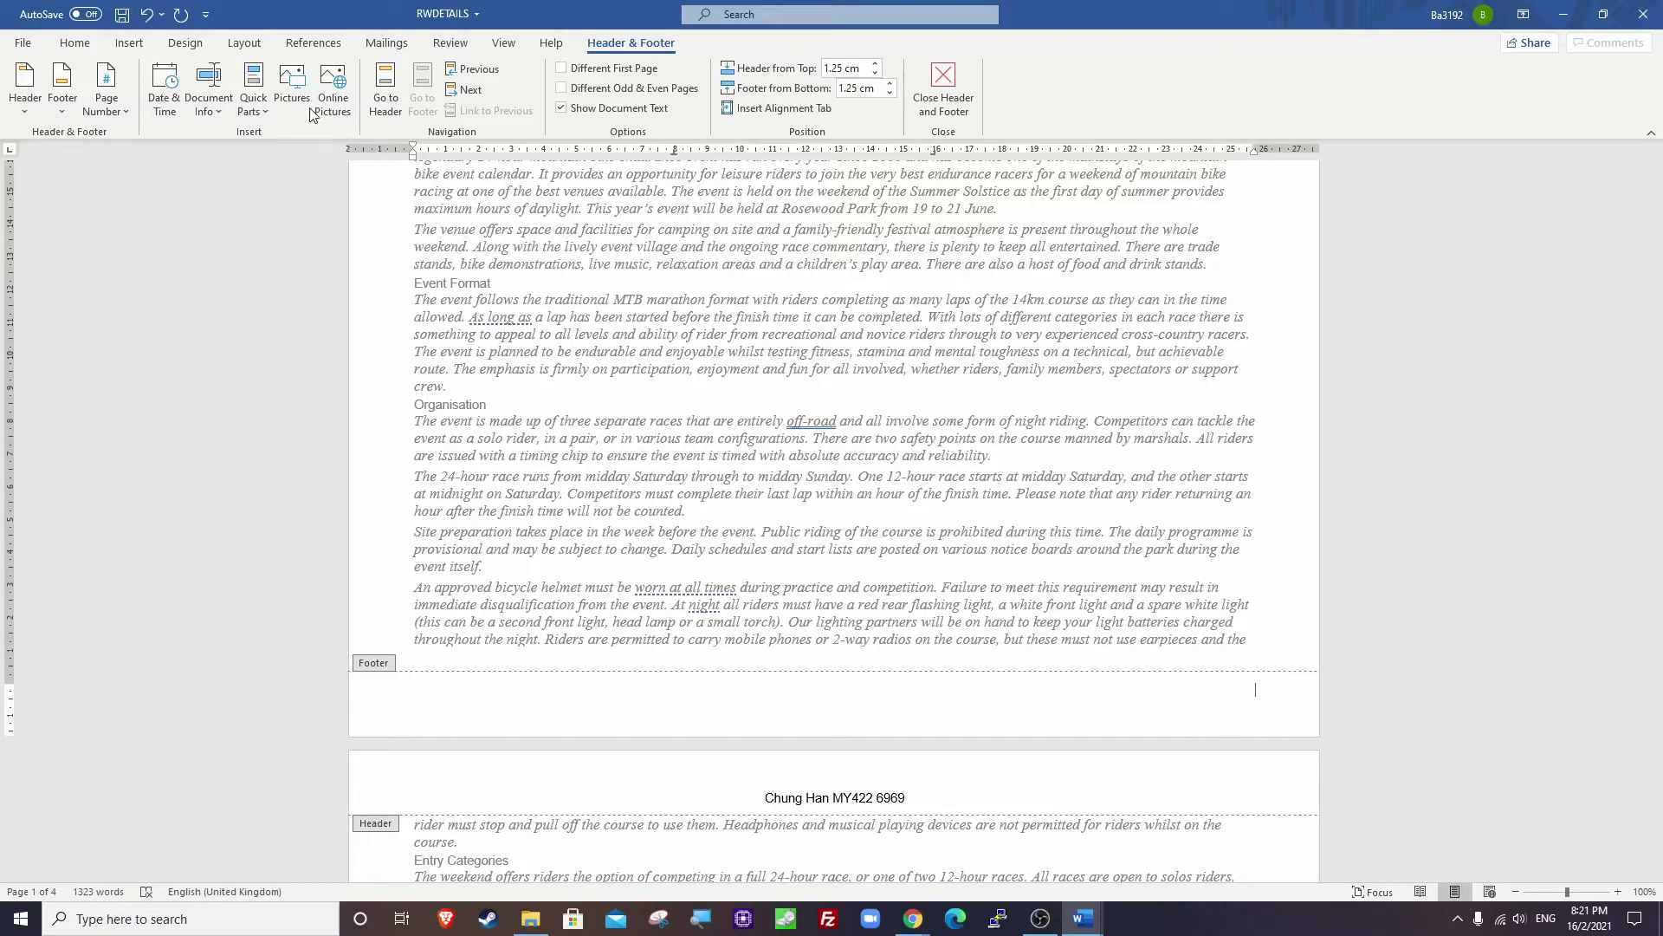
{"action": "left_click", "coordinate": [111, 102]}
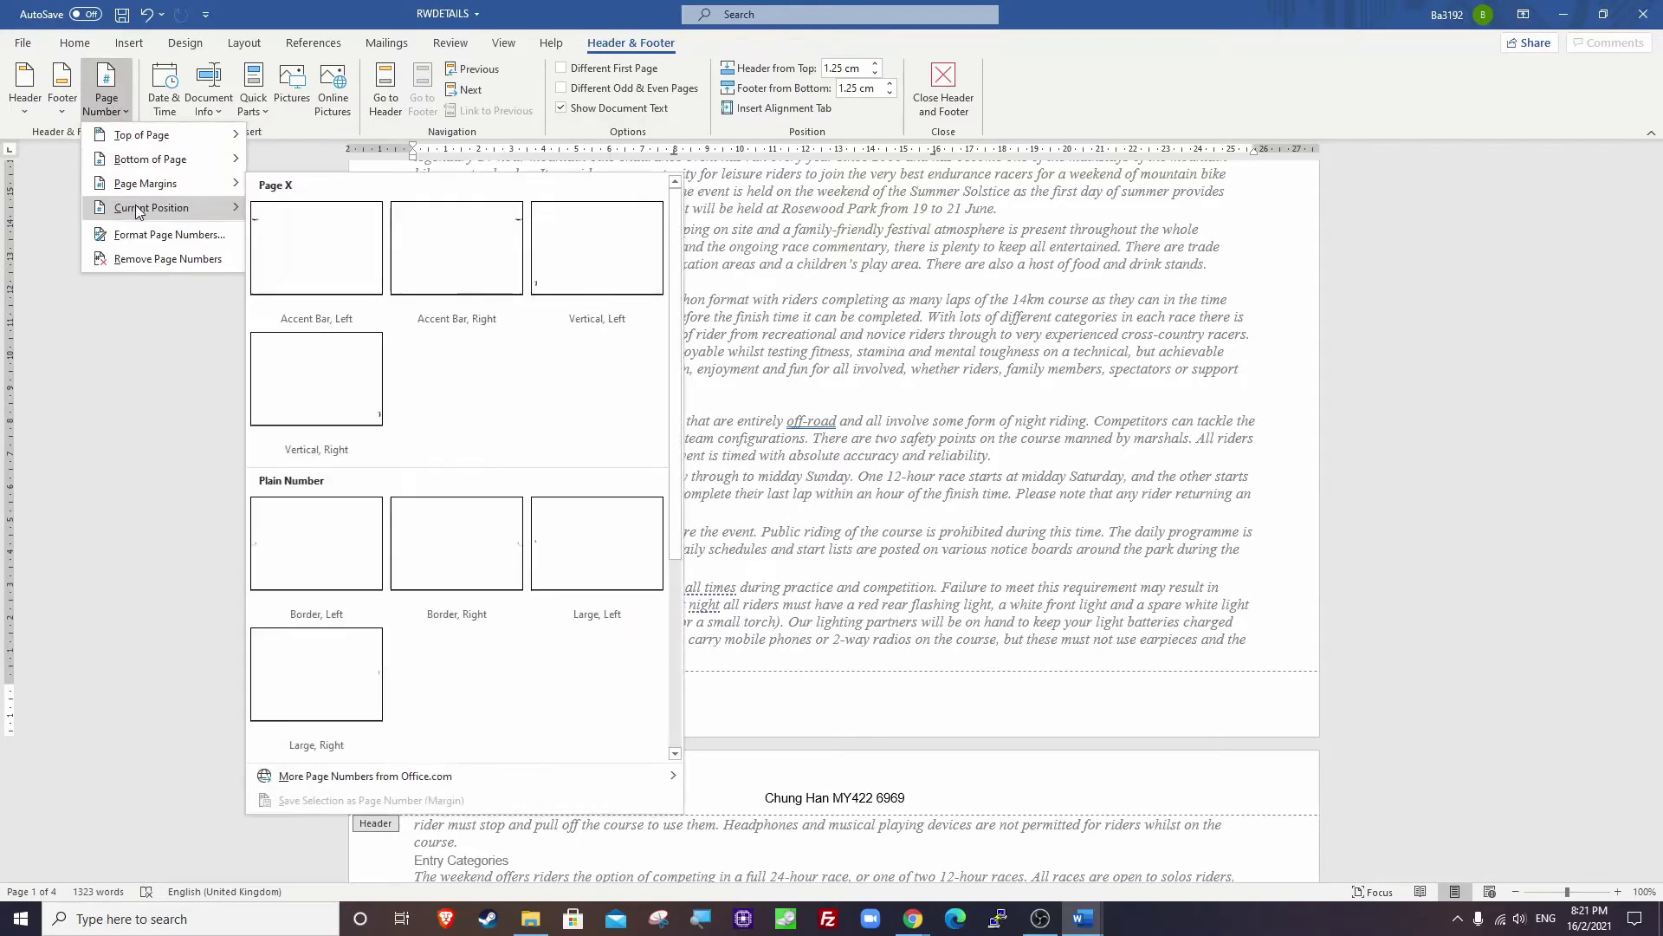
Insert an Accent Bar 1 '1 | Page' number at the footer's current position.
{"action": "mouse_move", "coordinate": [143, 212]}
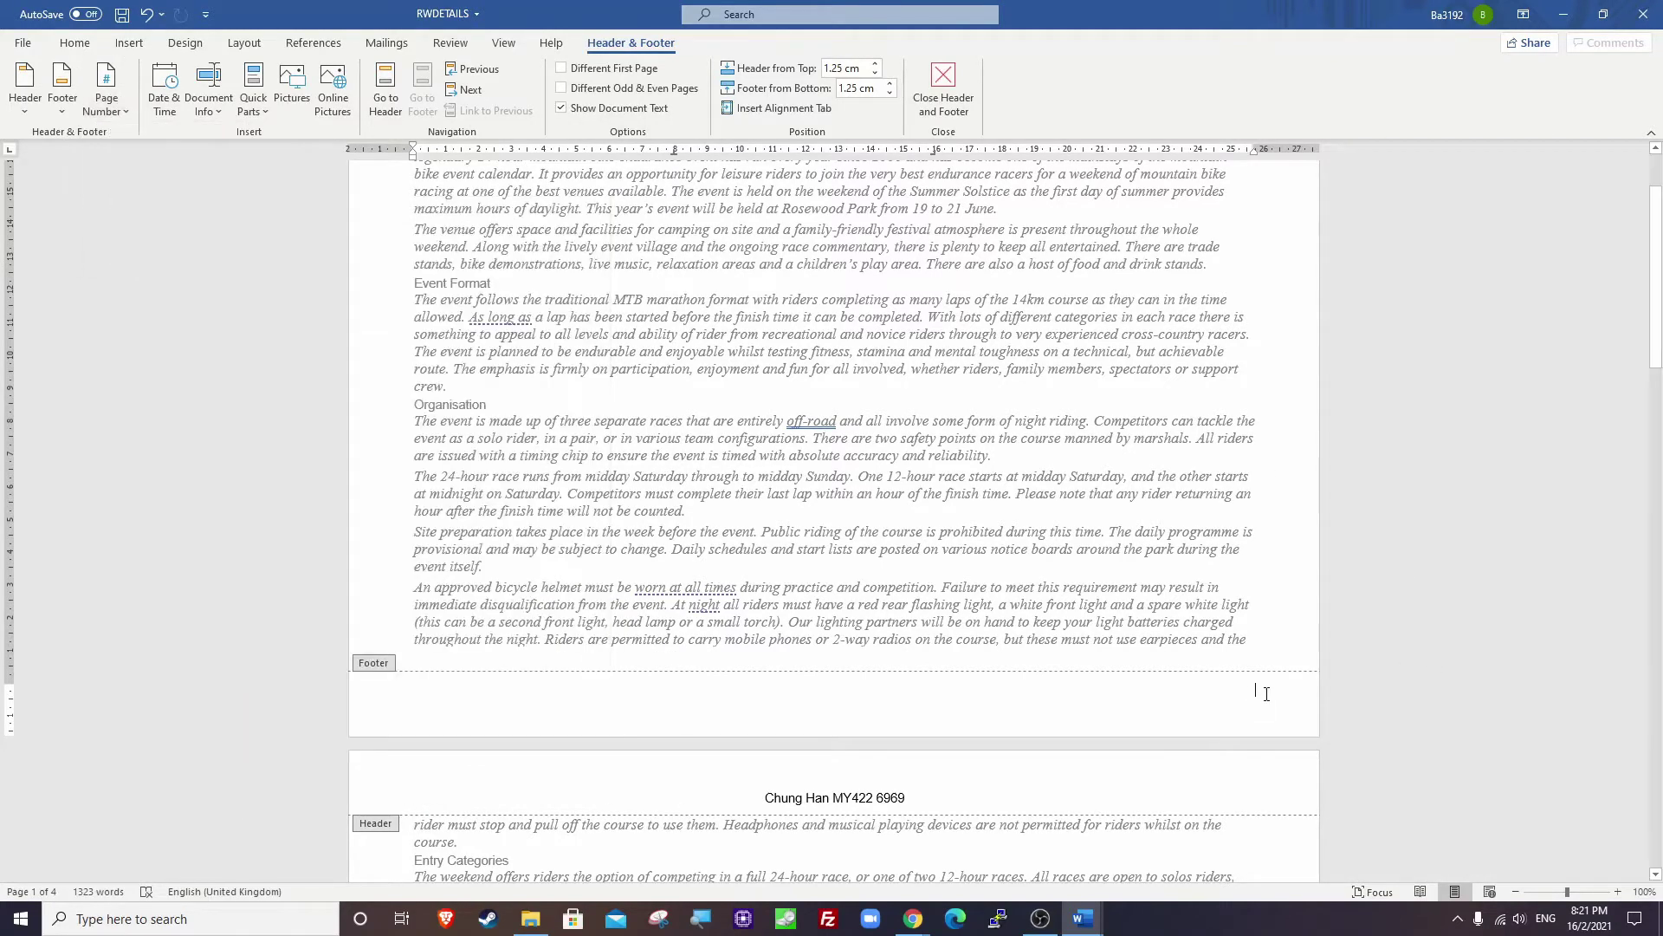
{"action": "left_click", "coordinate": [1257, 691]}
{"action": "left_click", "coordinate": [106, 95]}
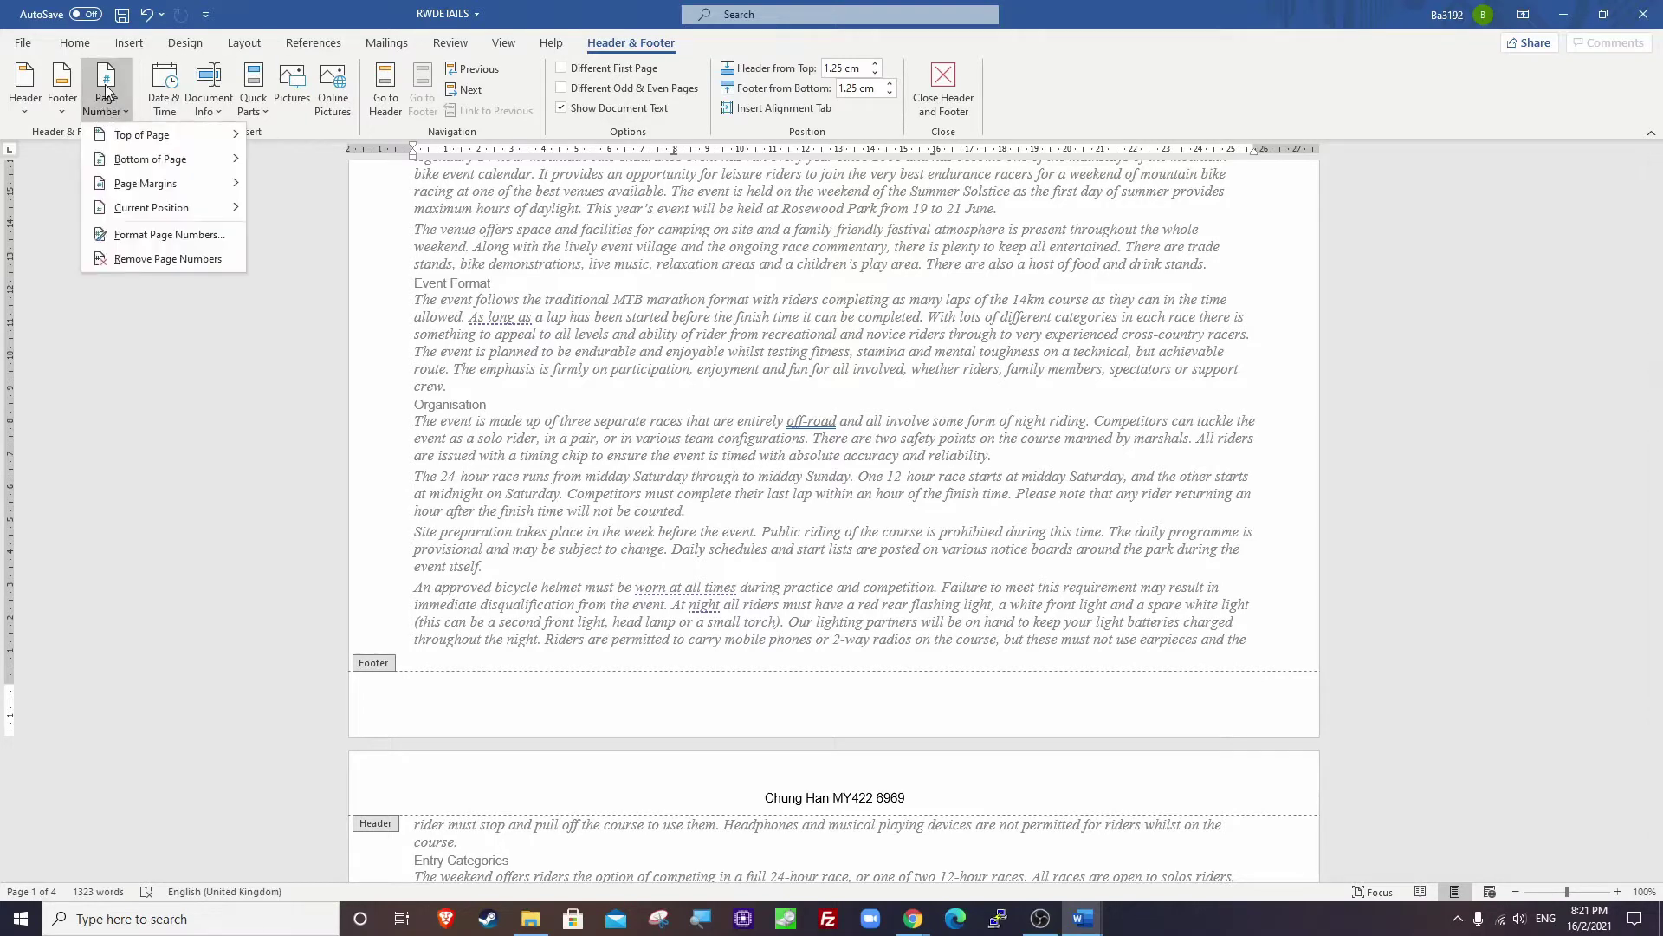
{"action": "mouse_move", "coordinate": [116, 209]}
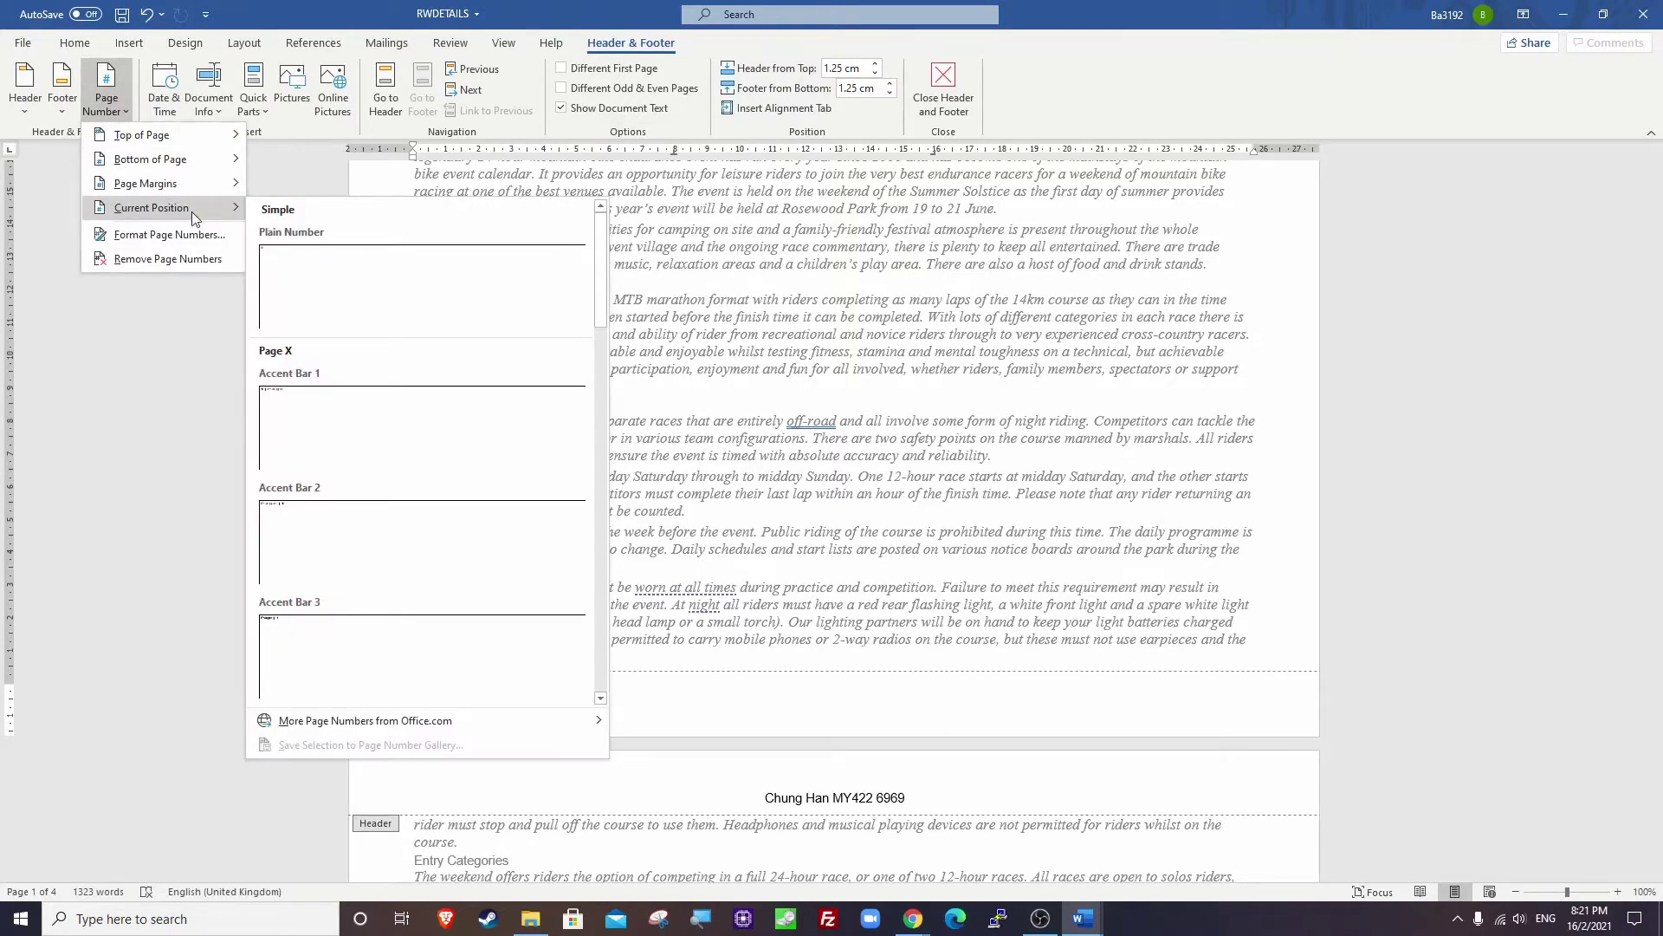
{"action": "left_click", "coordinate": [378, 426]}
Leave footer editing with Esc and bring the exam paper PDF forward.
{"action": "key", "text": "Escape"}
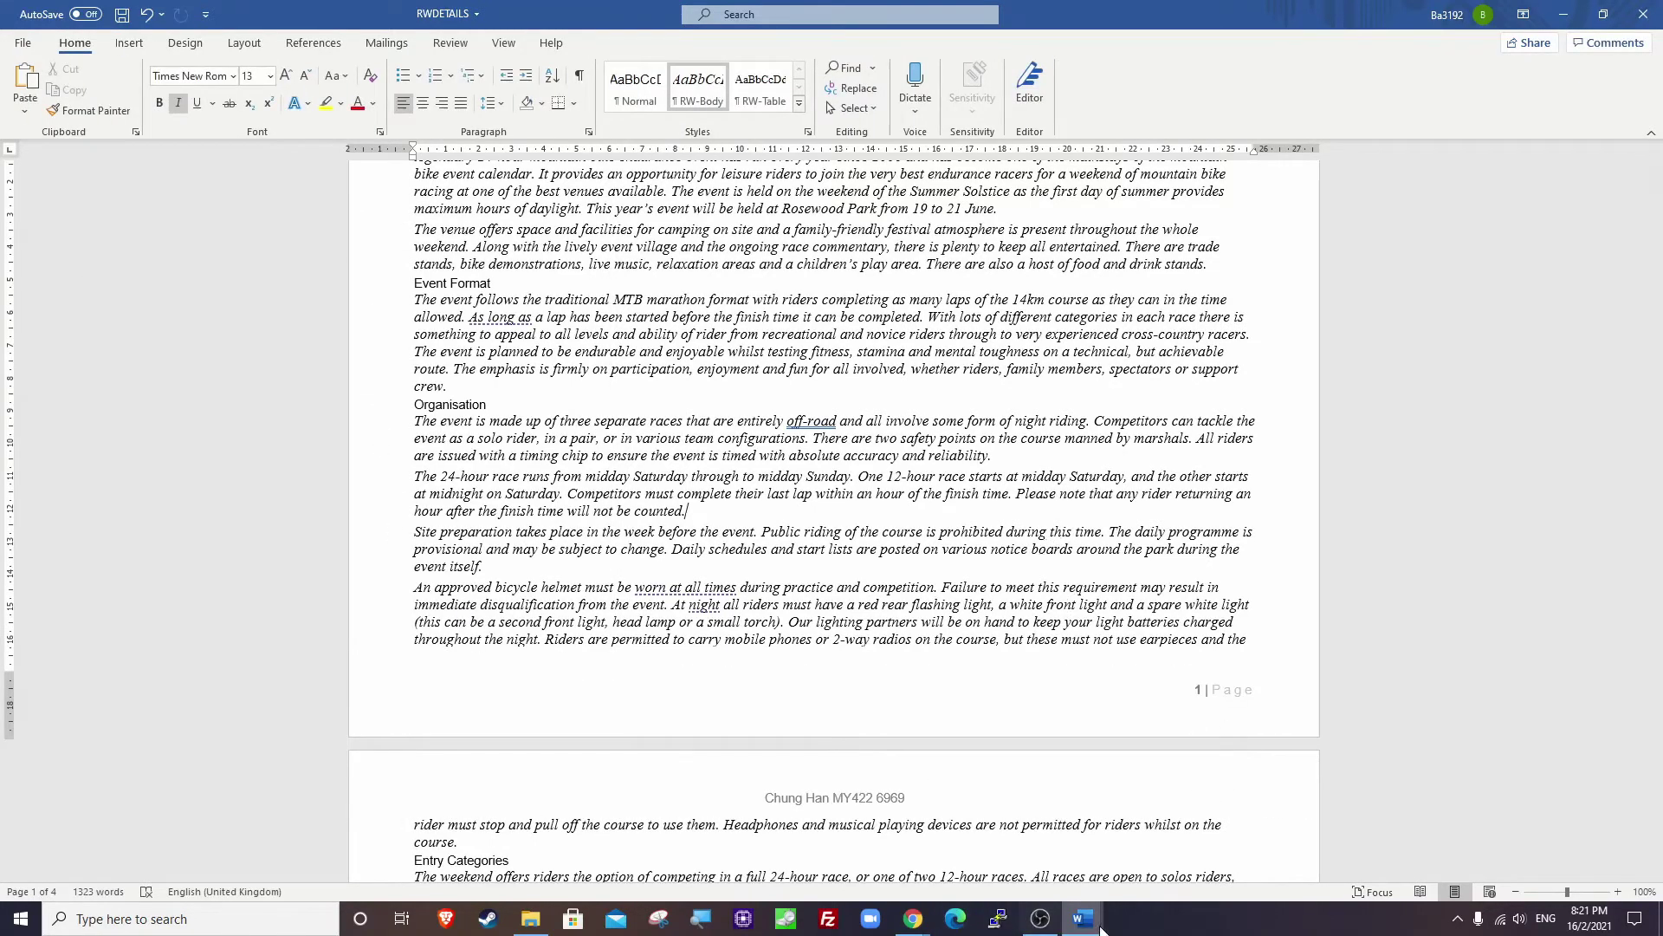
{"action": "mouse_move", "coordinate": [1101, 931]}
{"action": "left_click", "coordinate": [816, 845]}
View question 4's style table in the PDF, then place the cursor before 'Event details by:' in Word.
{"action": "scroll", "coordinate": [769, 537], "scroll_direction": "down", "scroll_amount": 1}
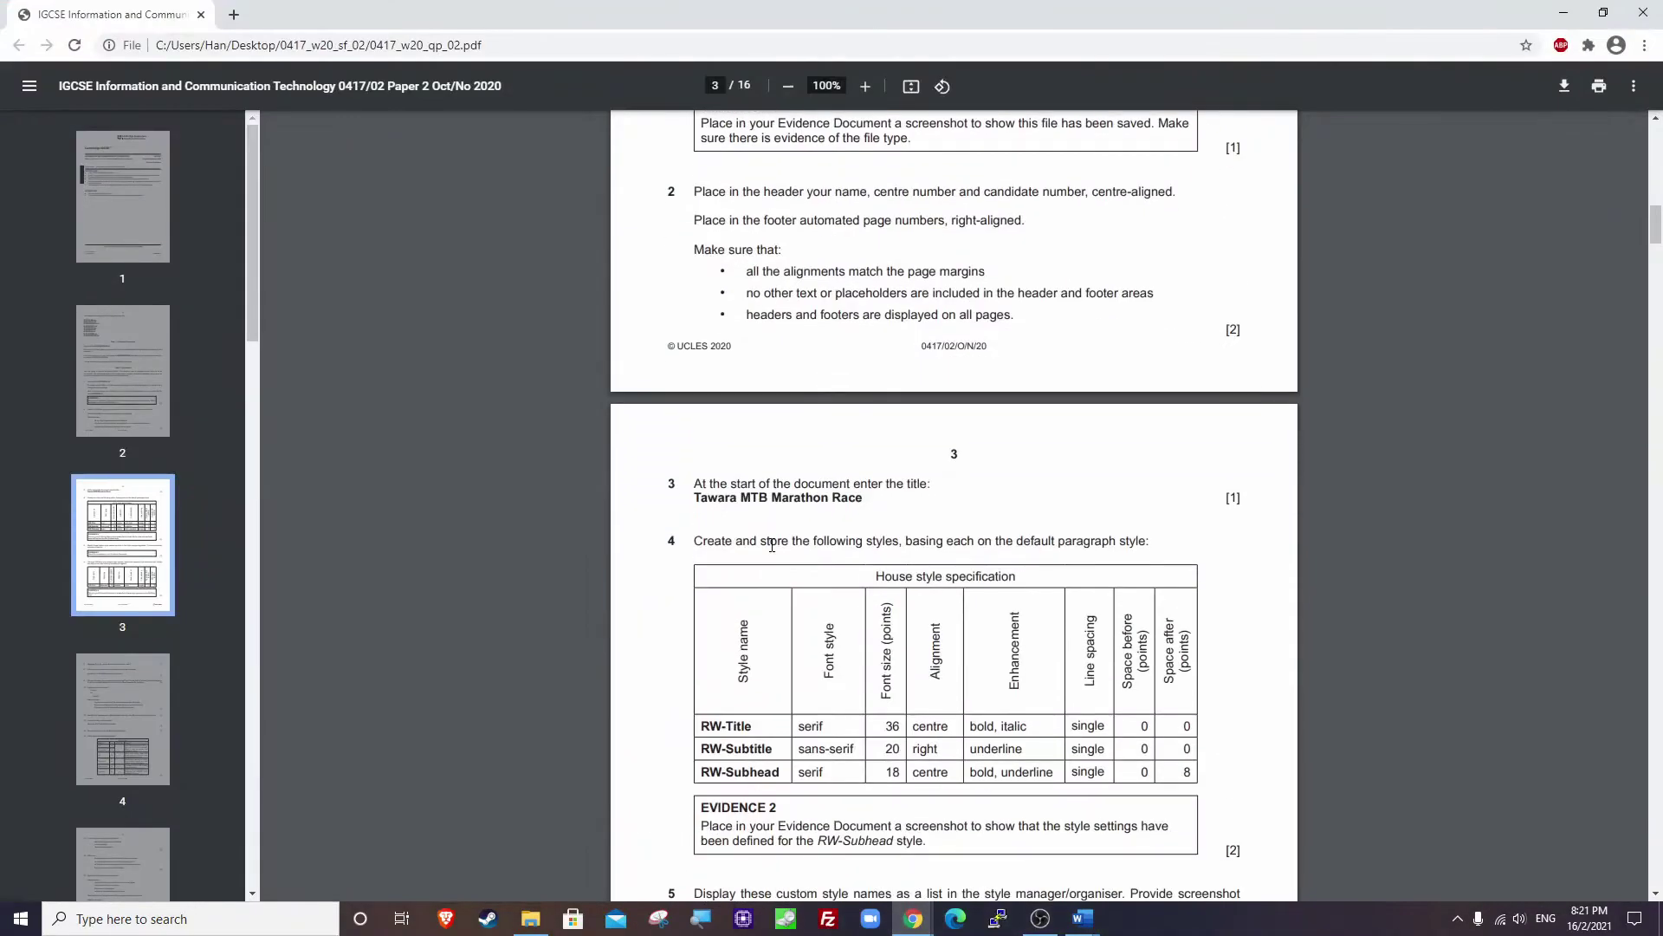
{"action": "scroll", "coordinate": [795, 537], "scroll_direction": "down", "scroll_amount": 4}
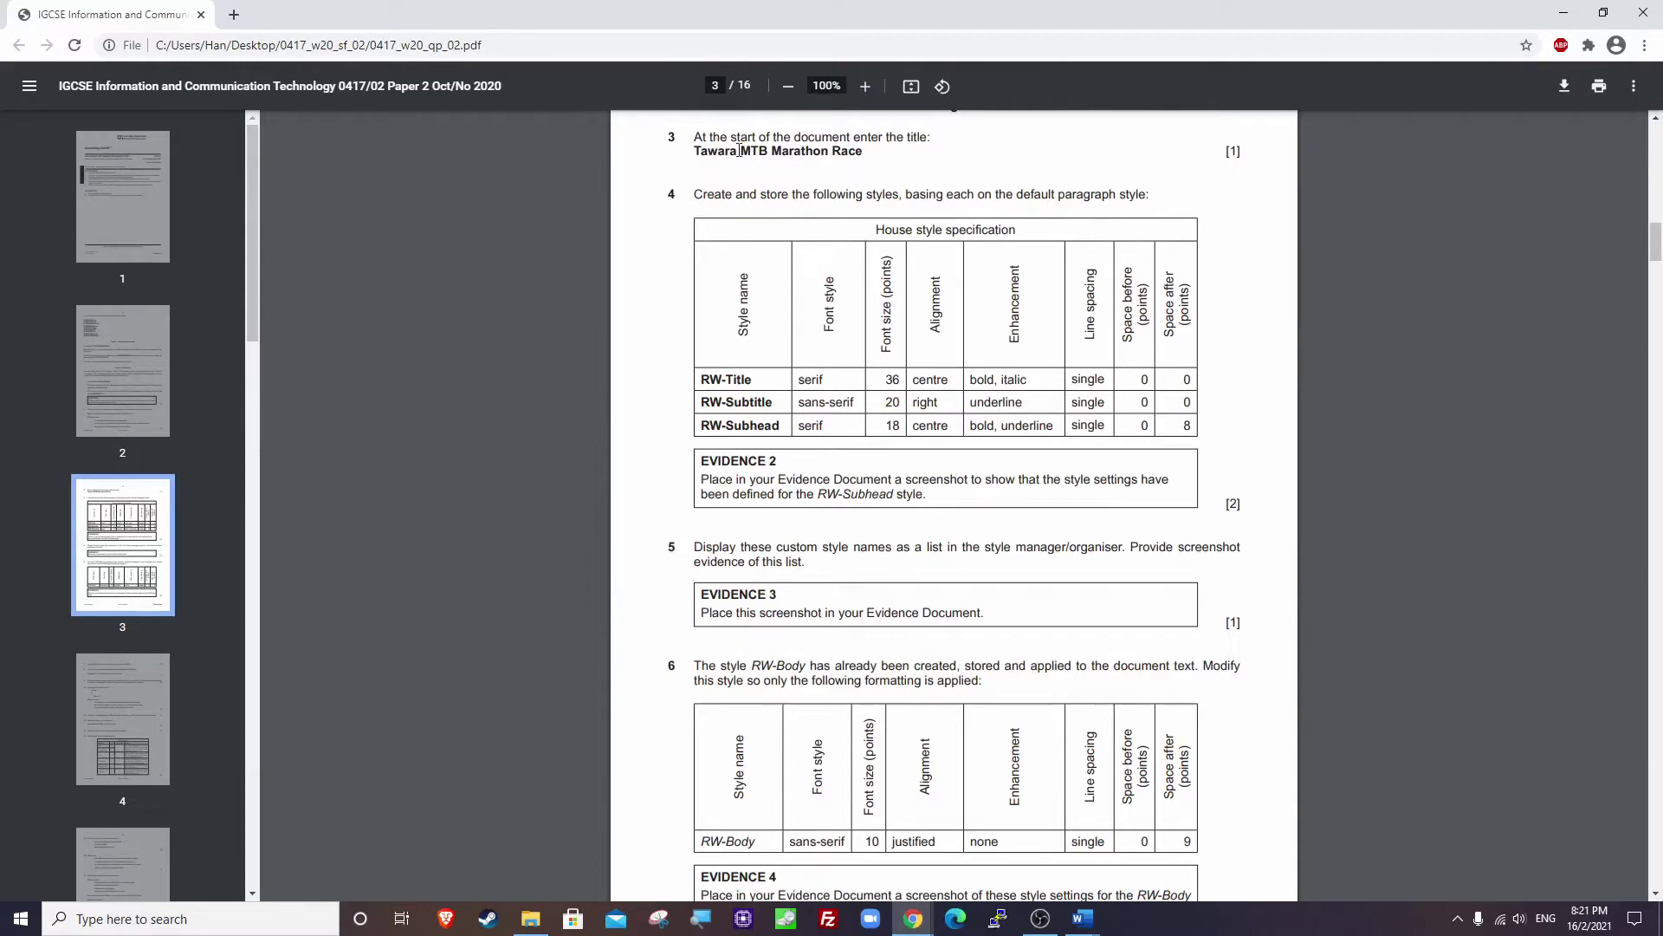
{"action": "left_click", "coordinate": [1564, 13]}
{"action": "scroll", "coordinate": [520, 260], "scroll_direction": "up", "scroll_amount": 3}
{"action": "left_click", "coordinate": [414, 248]}
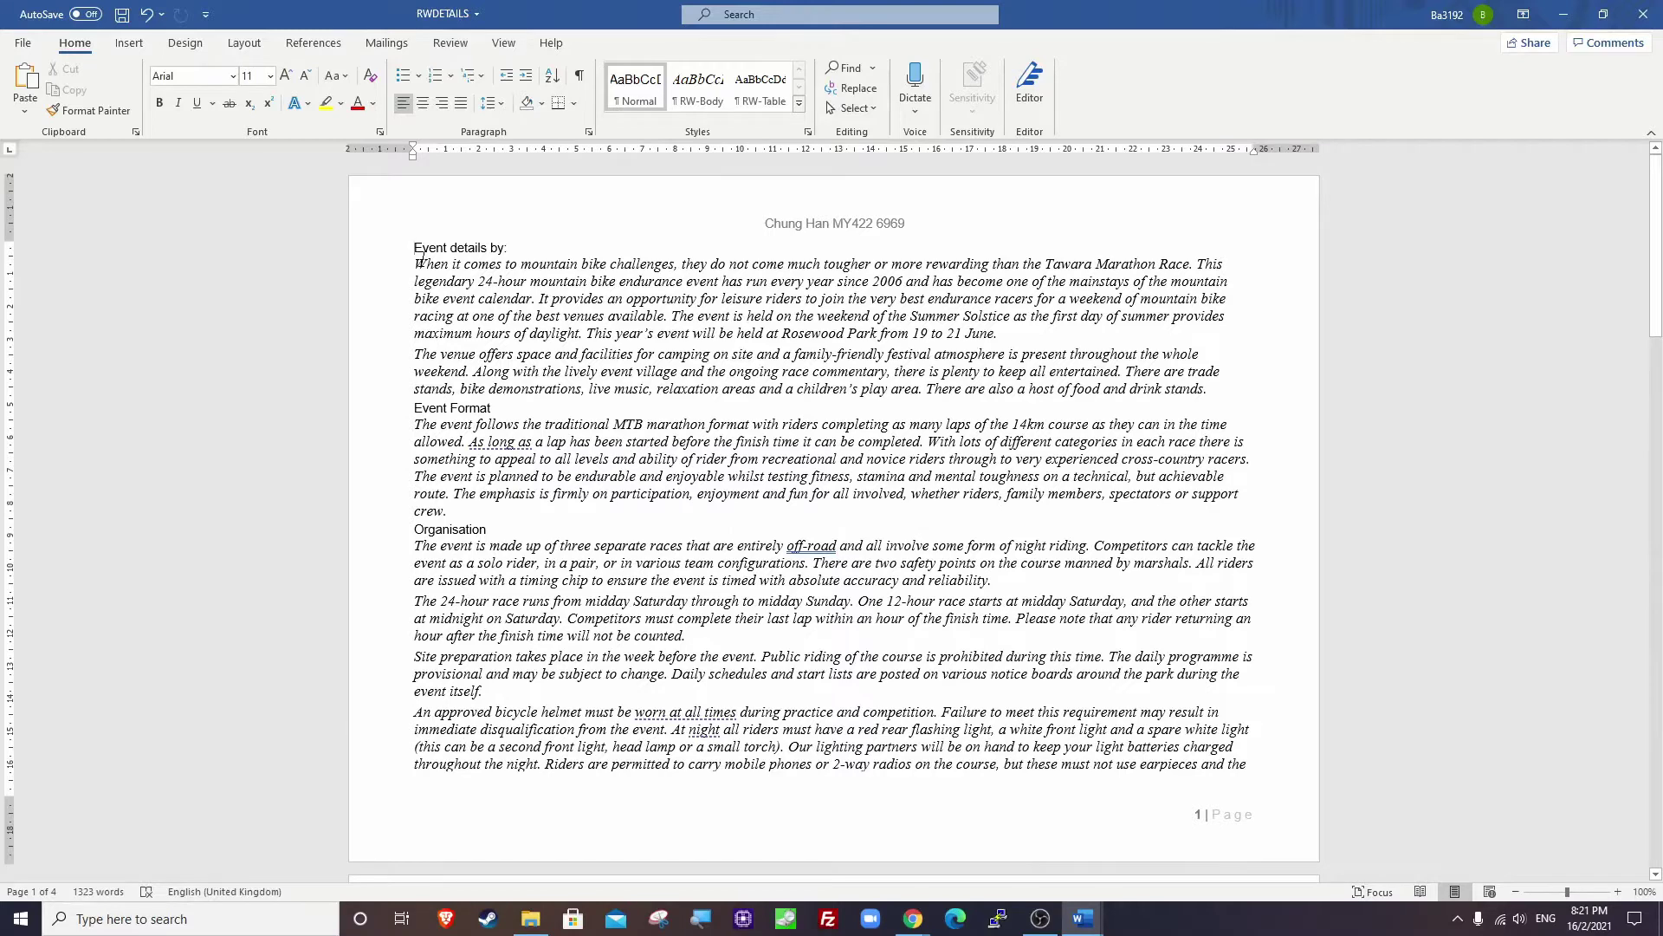
Add 'Tawara MTB Marathon Race' as a new first line, save, and return to the exam paper.
{"action": "key", "text": "Return"}
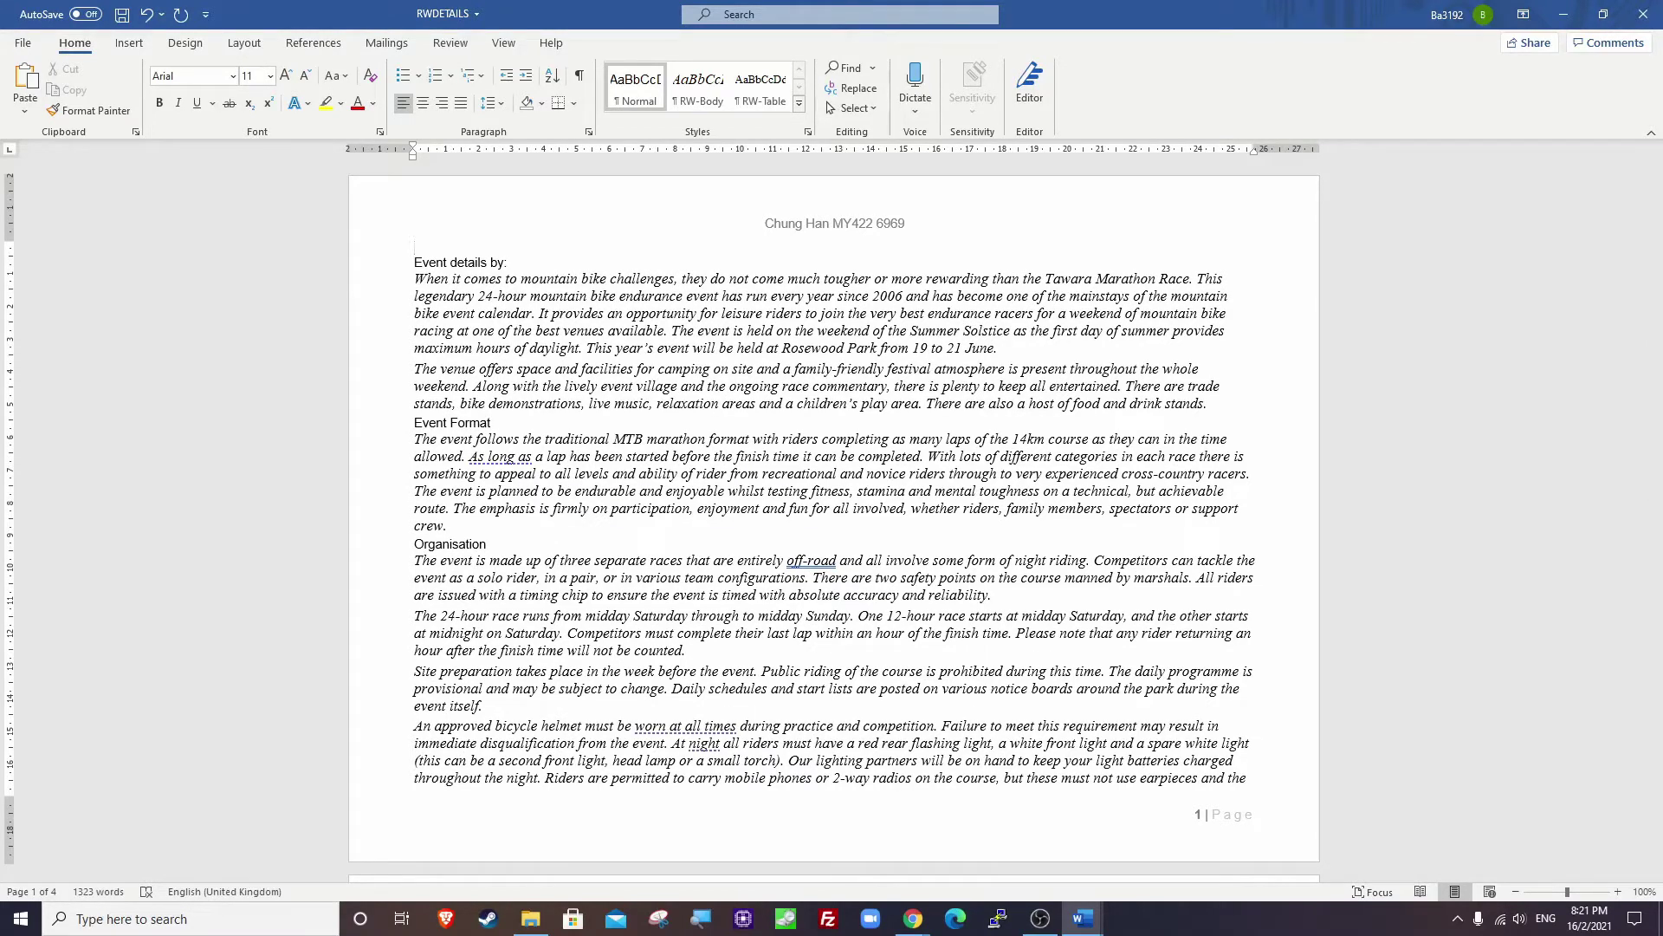
{"action": "type", "text": "Tawara MTB Marathon Race"}
{"action": "key", "text": "ctrl+s"}
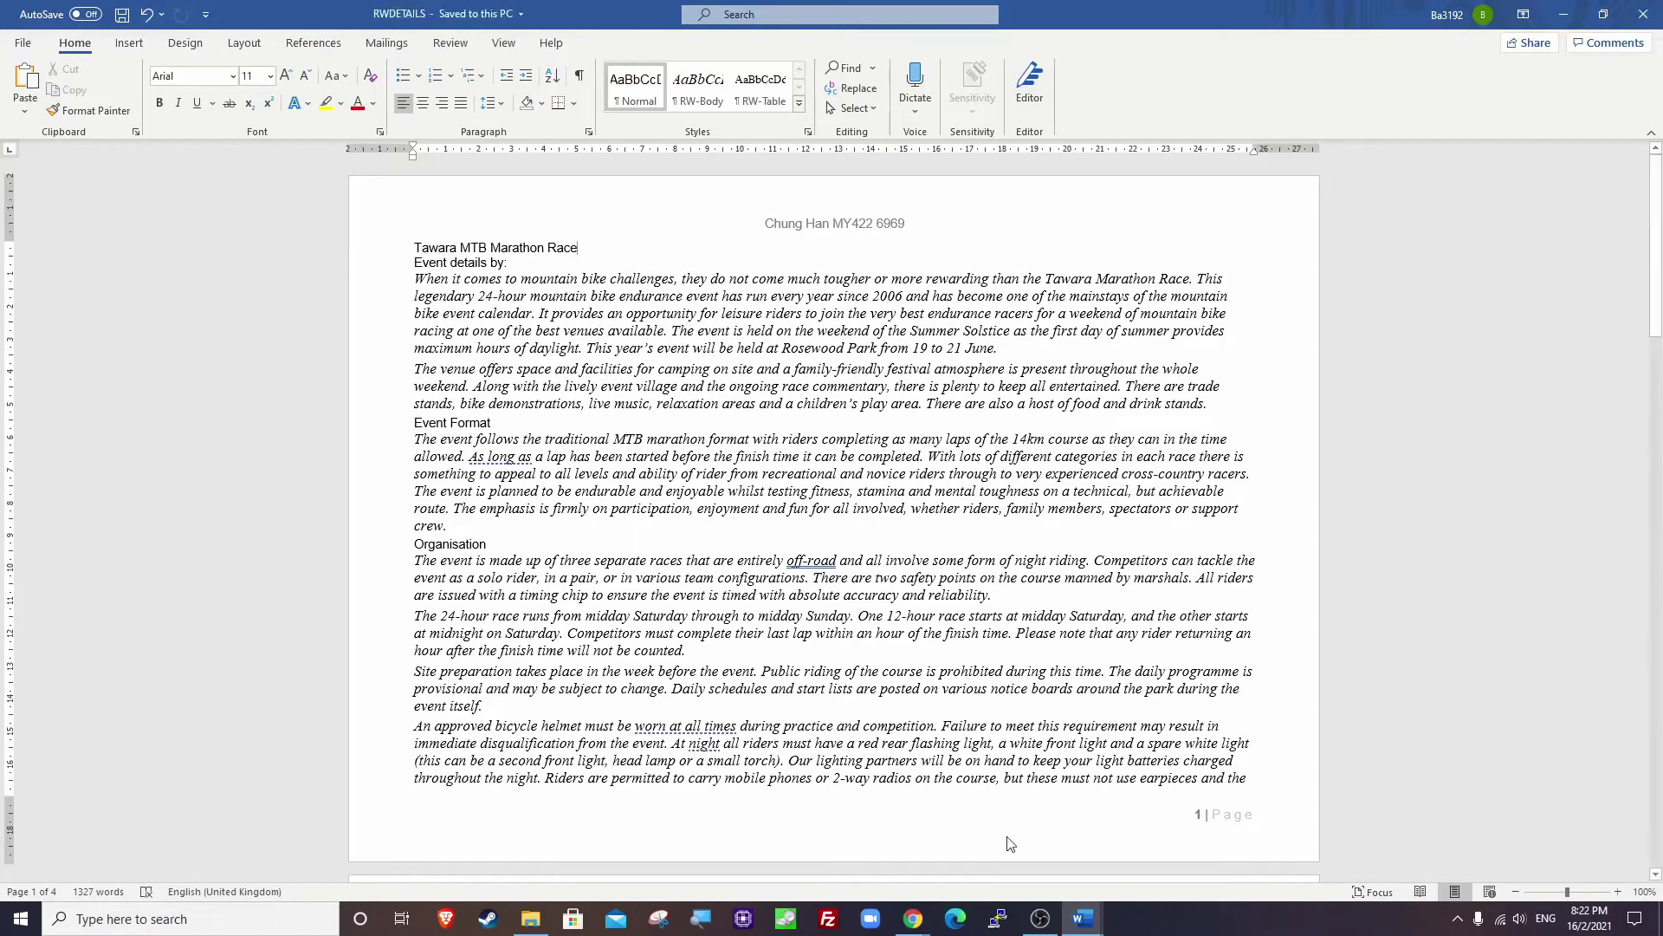
{"action": "mouse_move", "coordinate": [913, 918]}
{"action": "left_click", "coordinate": [814, 836]}
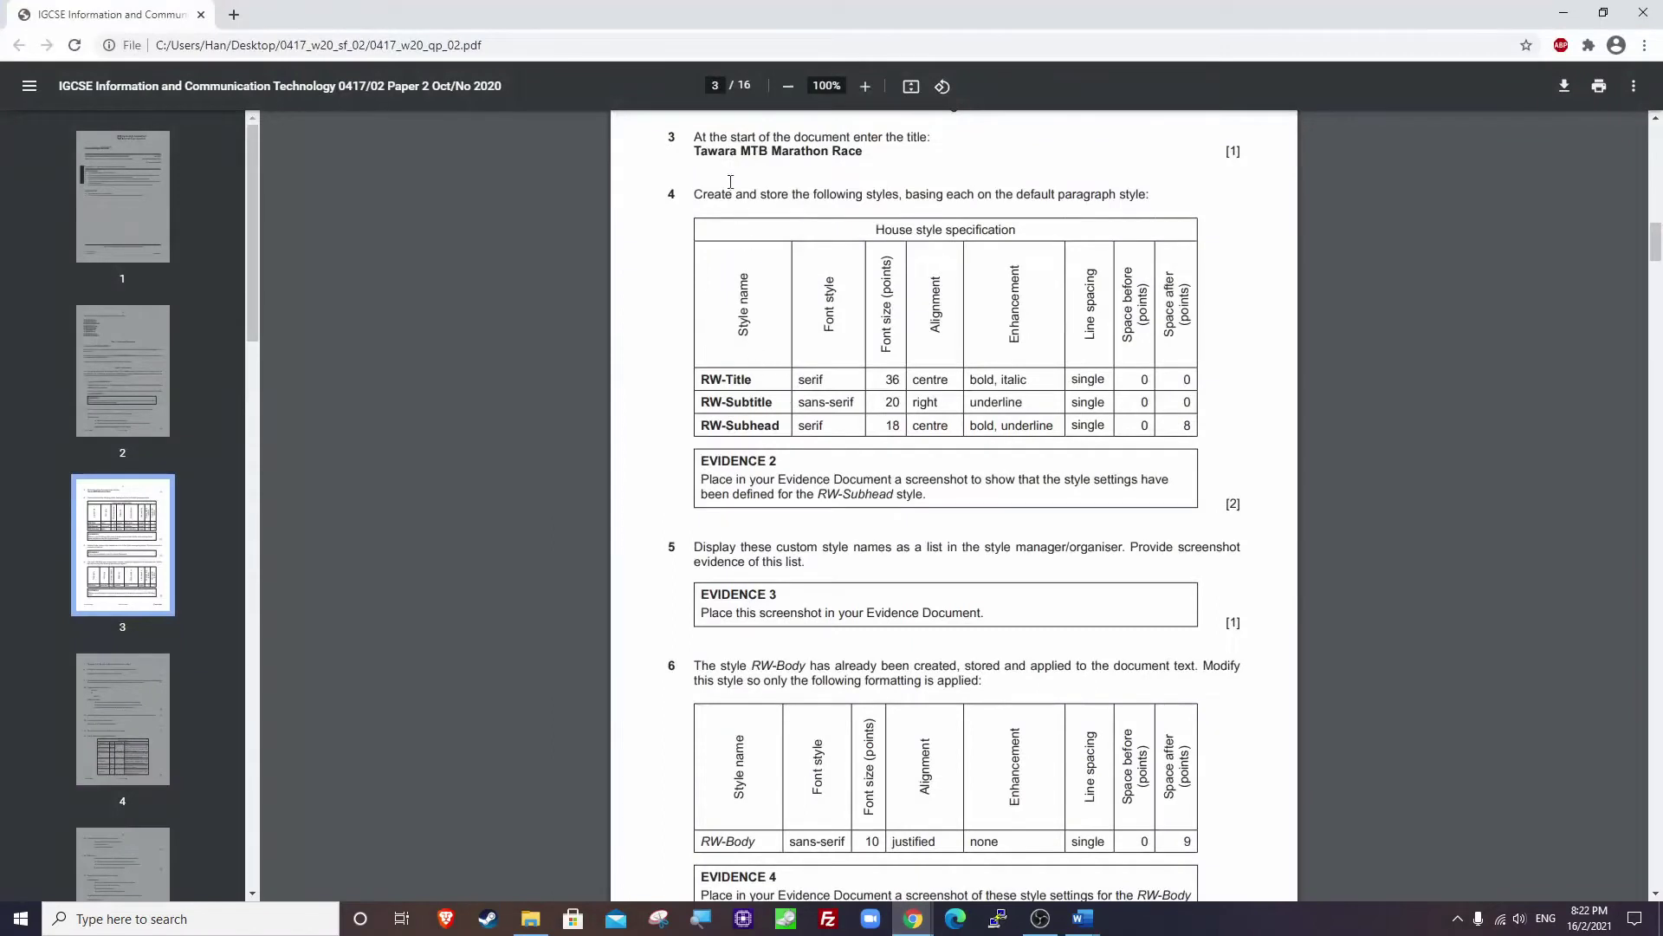
Read question 4's style table, including RW-Title's font style and size 36.
{"action": "left_click_drag", "start_coordinate": [696, 194], "coordinate": [1154, 197]}
{"action": "left_click", "coordinate": [1154, 195]}
{"action": "left_click_drag", "start_coordinate": [708, 377], "coordinate": [1192, 437]}
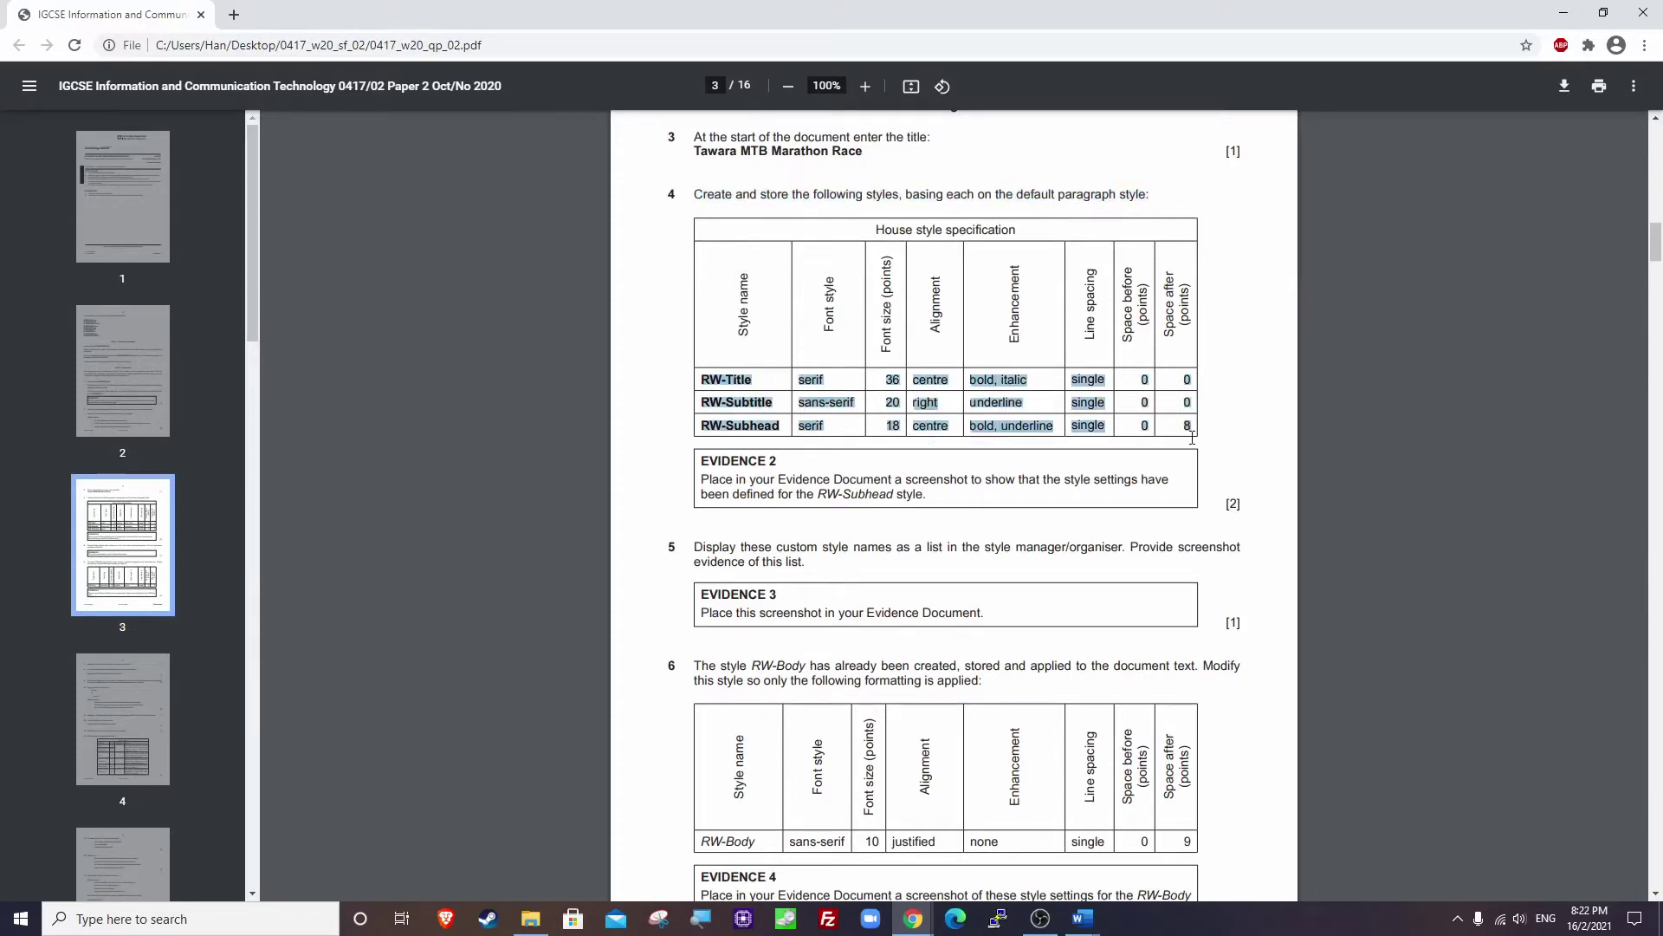
{"action": "left_click", "coordinate": [913, 451]}
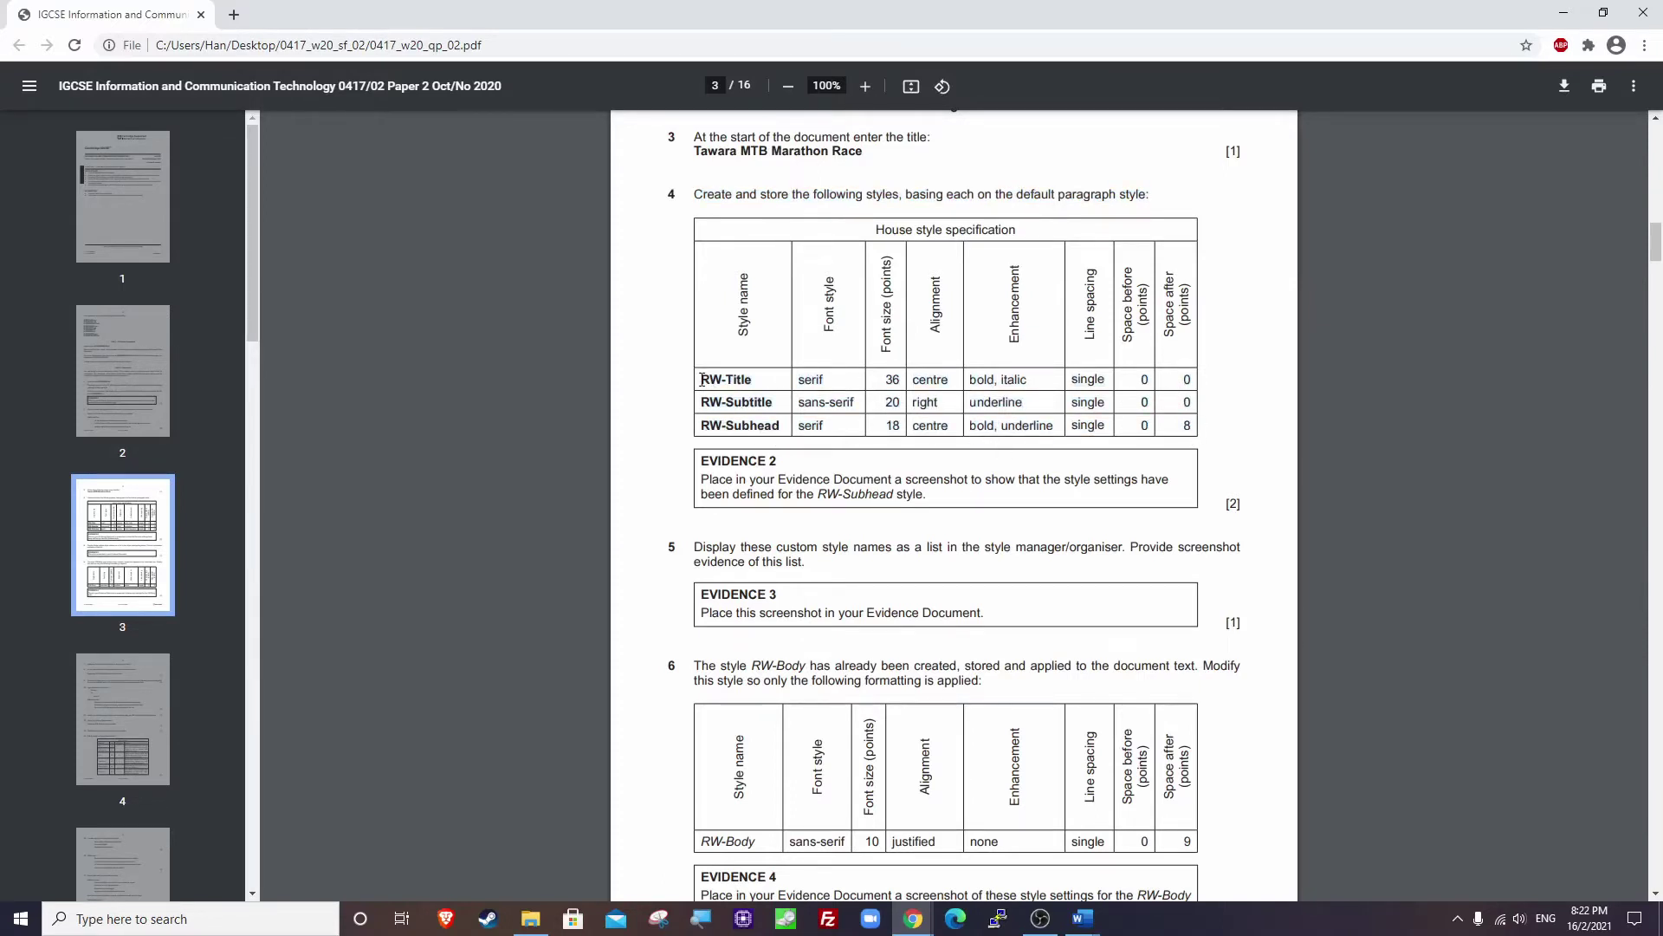
{"action": "left_click_drag", "start_coordinate": [702, 379], "coordinate": [834, 380]}
{"action": "left_click_drag", "start_coordinate": [888, 379], "coordinate": [1117, 375]}
{"action": "left_click", "coordinate": [1117, 375]}
Apply RW-Body to the title line, then recheck the PDF's based-on-default-style requirement.
{"action": "left_click", "coordinate": [1564, 12]}
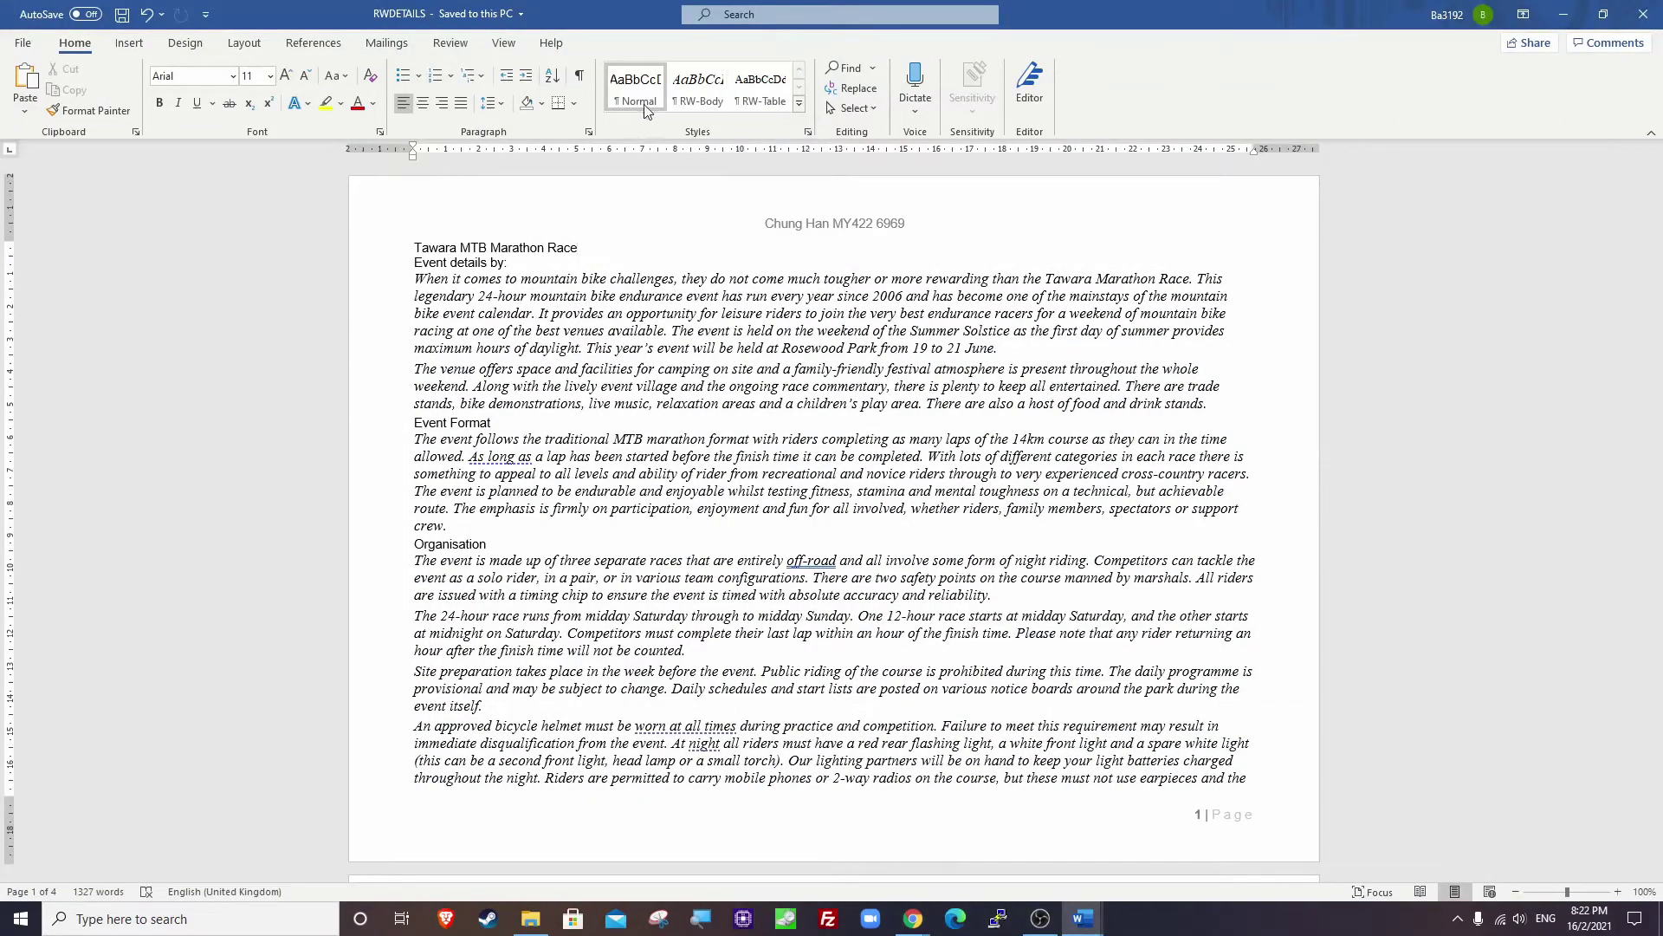
{"action": "left_click", "coordinate": [692, 93]}
{"action": "left_click", "coordinate": [799, 104]}
{"action": "left_click", "coordinate": [804, 217]}
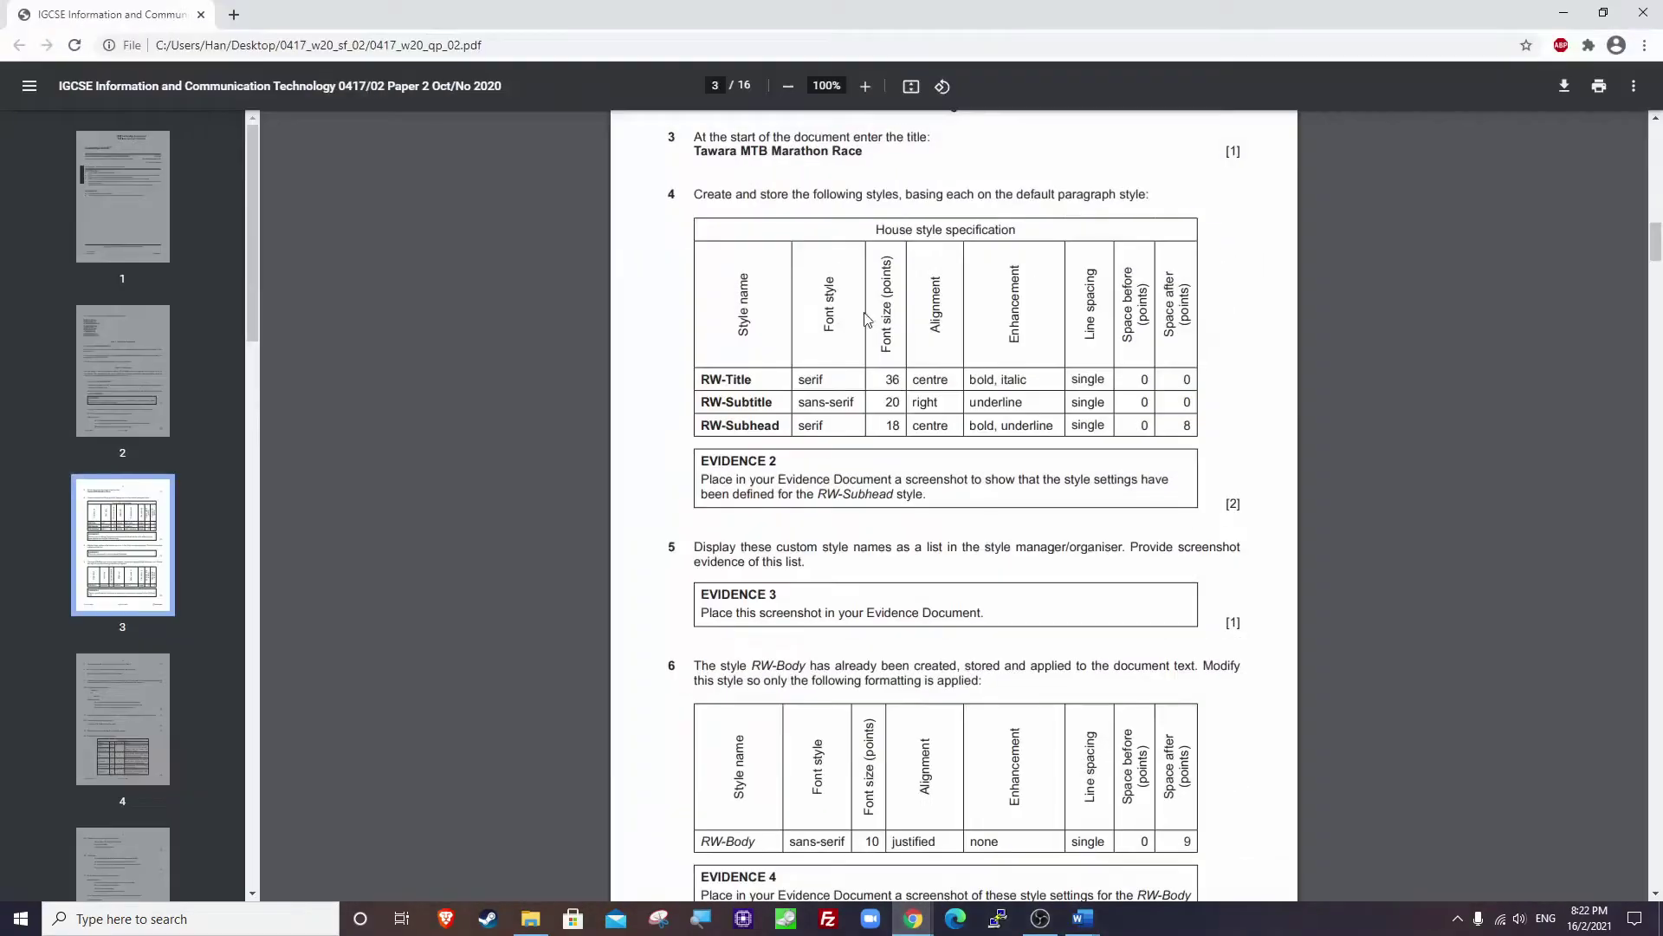
{"action": "left_click", "coordinate": [830, 836]}
{"action": "left_click_drag", "start_coordinate": [916, 196], "coordinate": [1139, 195]}
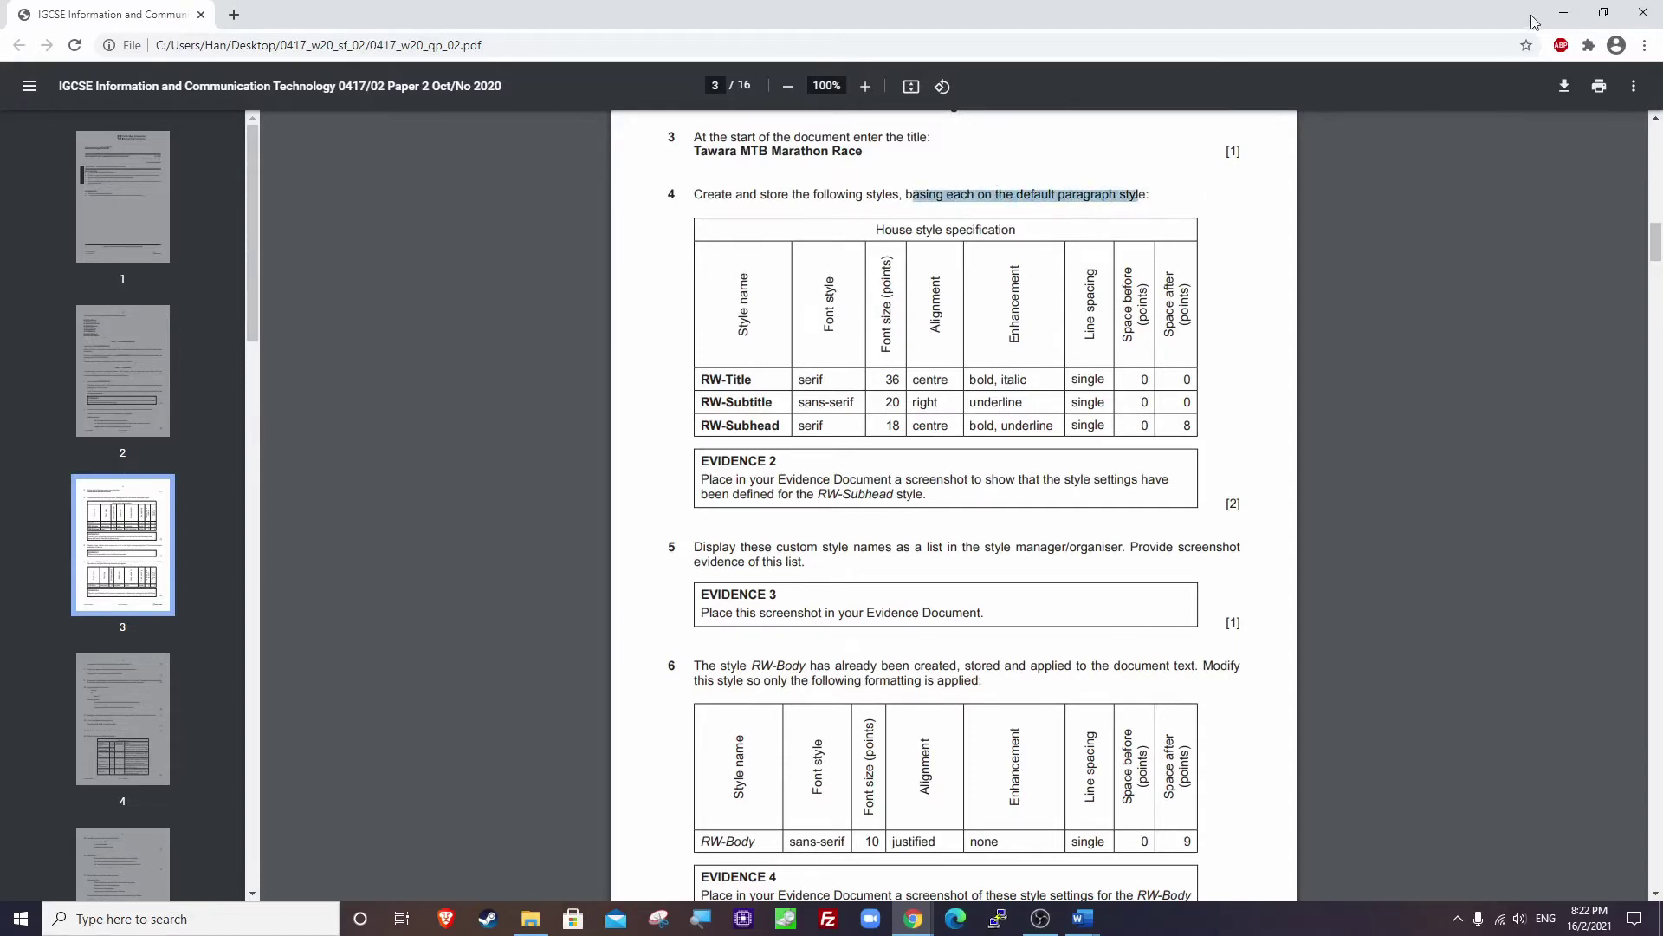
{"action": "left_click", "coordinate": [1563, 13]}
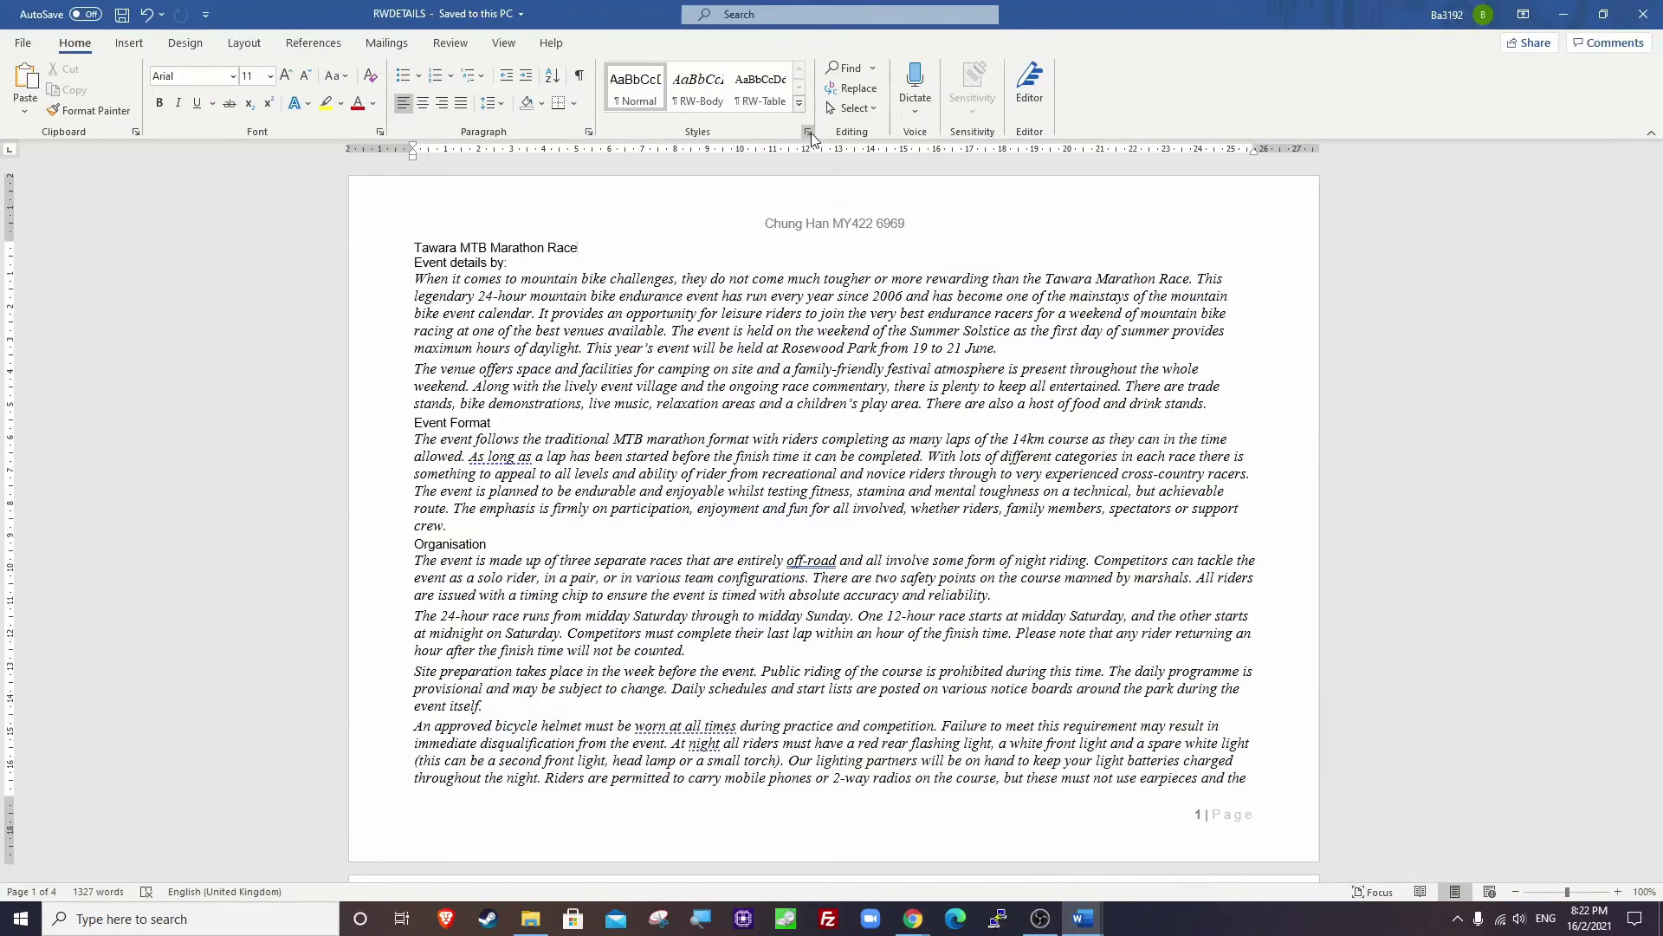
Open the Styles pane and apply the Normal style to the title line.
{"action": "left_click", "coordinate": [810, 132]}
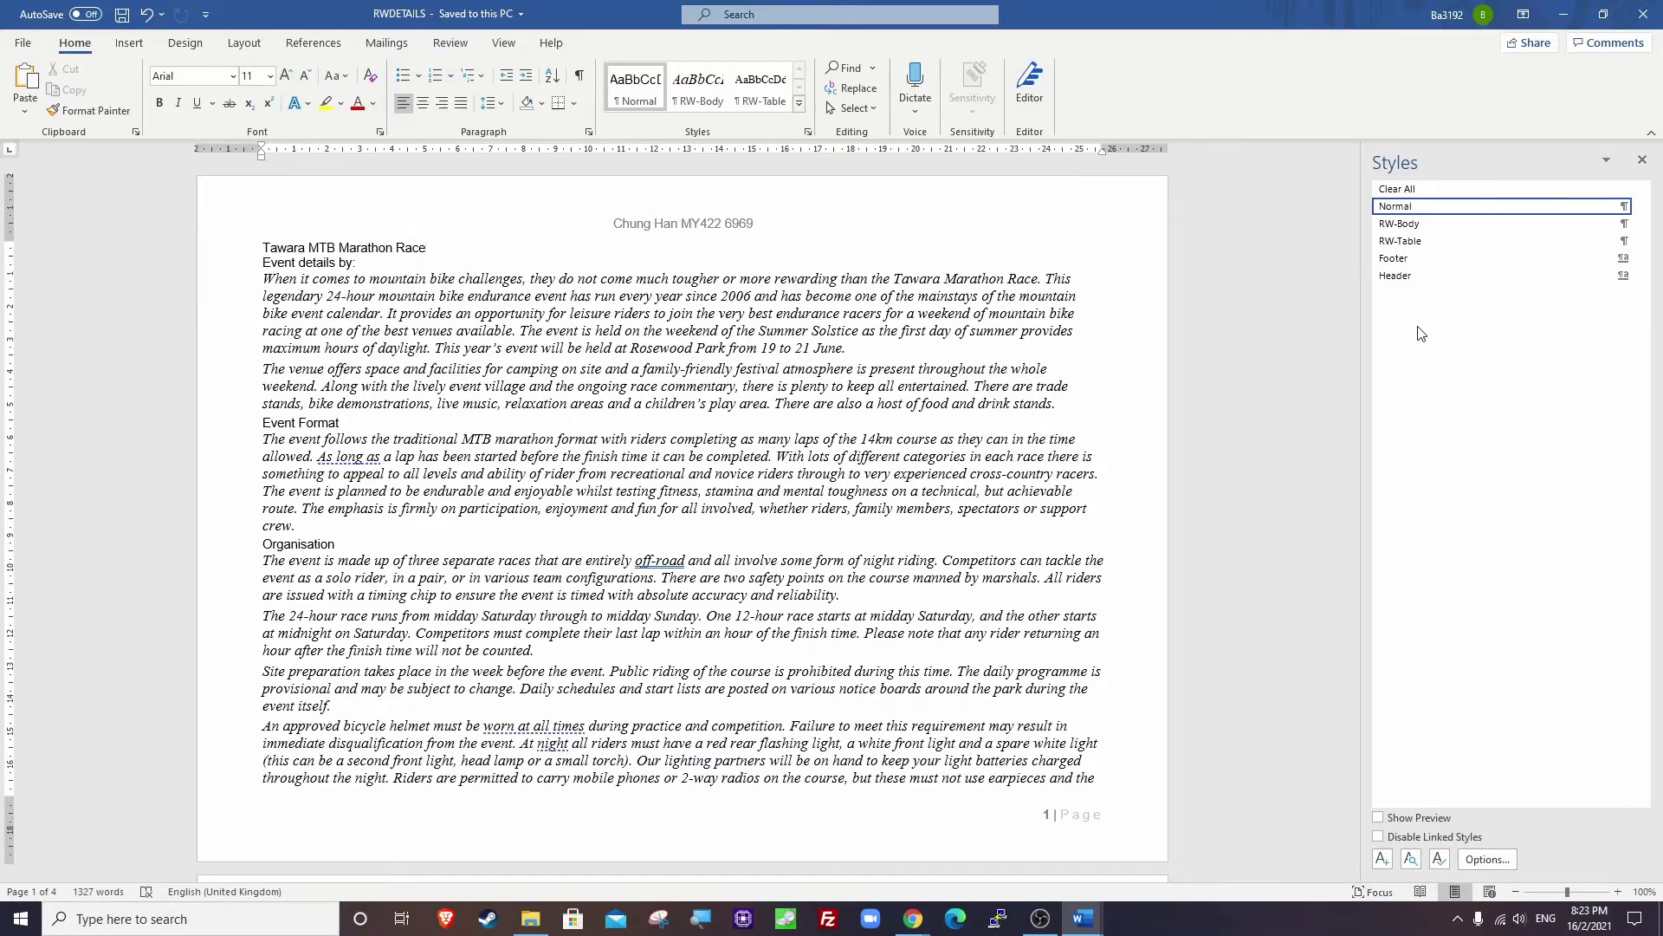
{"action": "mouse_move", "coordinate": [1414, 211]}
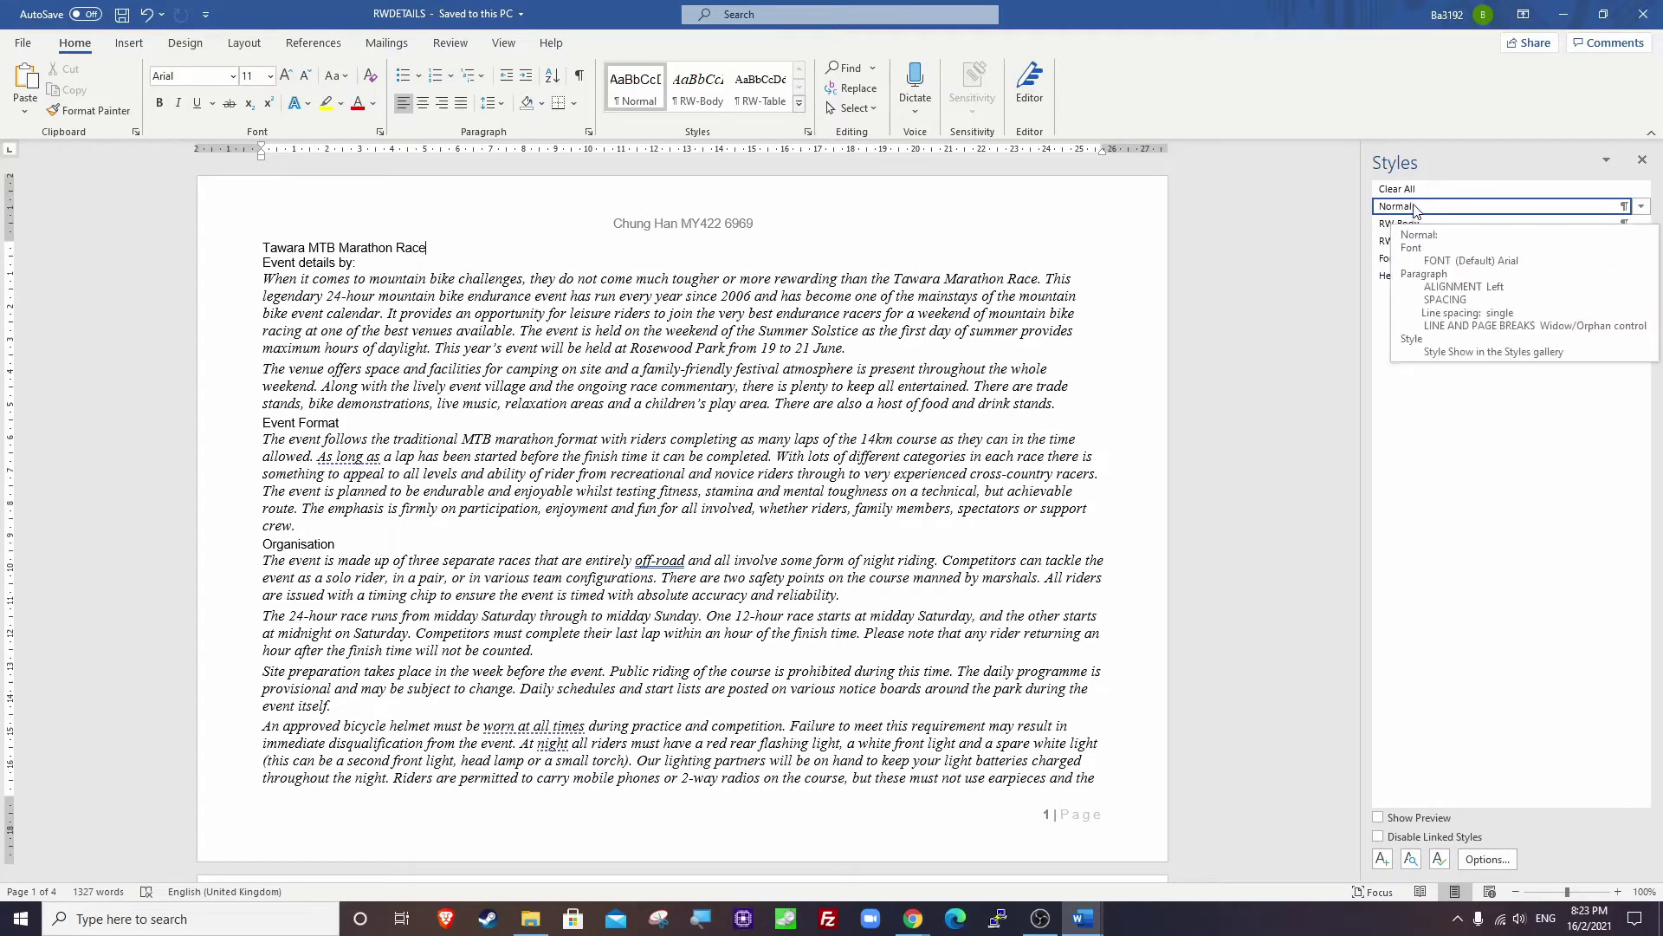
{"action": "left_click", "coordinate": [1412, 208]}
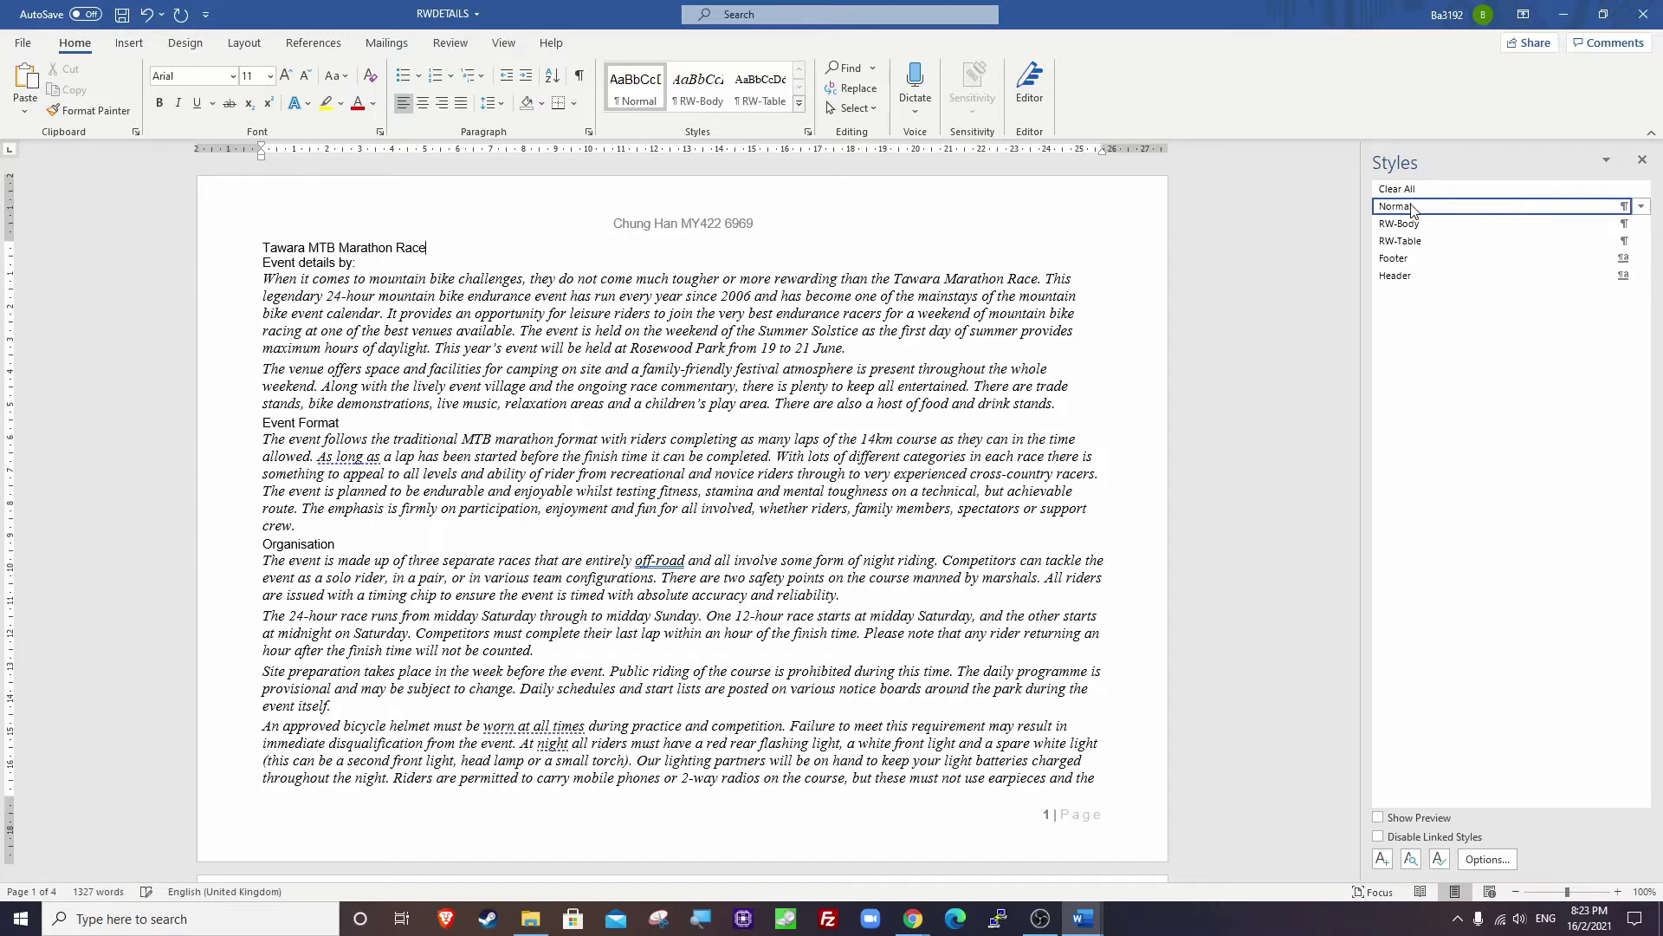
Create a new style named RW-Title in Times New Roman, 36 pt, bold and italic.
{"action": "left_click", "coordinate": [1382, 858]}
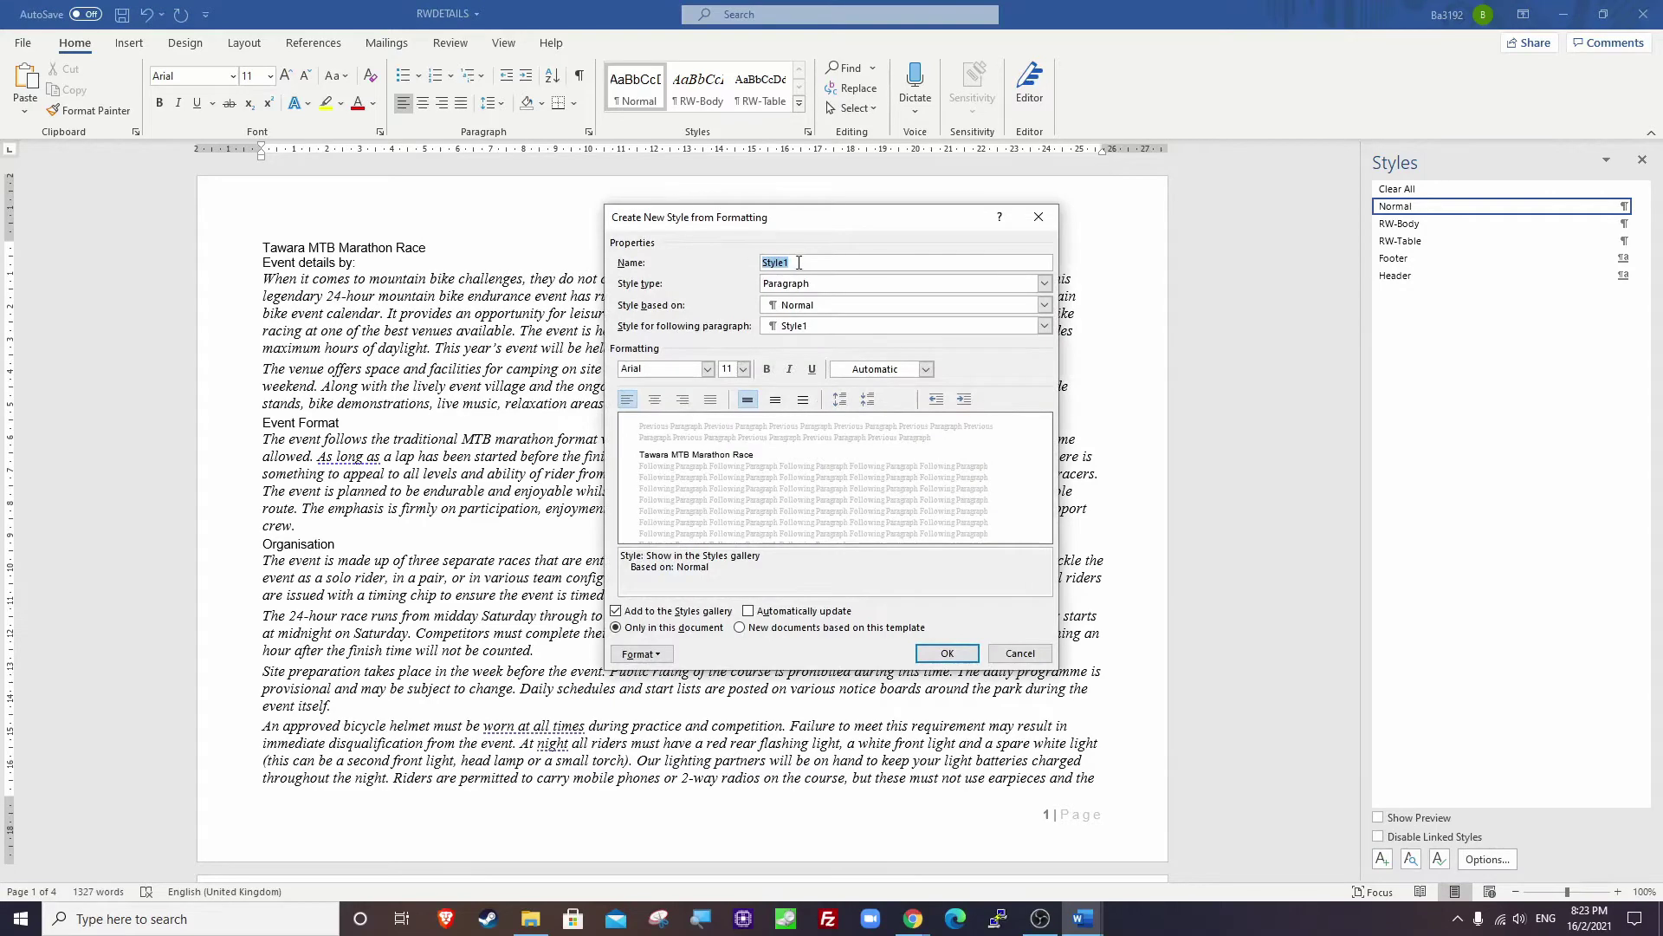
{"action": "type", "text": "RW-Titl"}
{"action": "left_click", "coordinate": [664, 370]}
{"action": "type", "text": "z"}
{"action": "key", "text": "BackSpace"}
{"action": "type", "text": "T"}
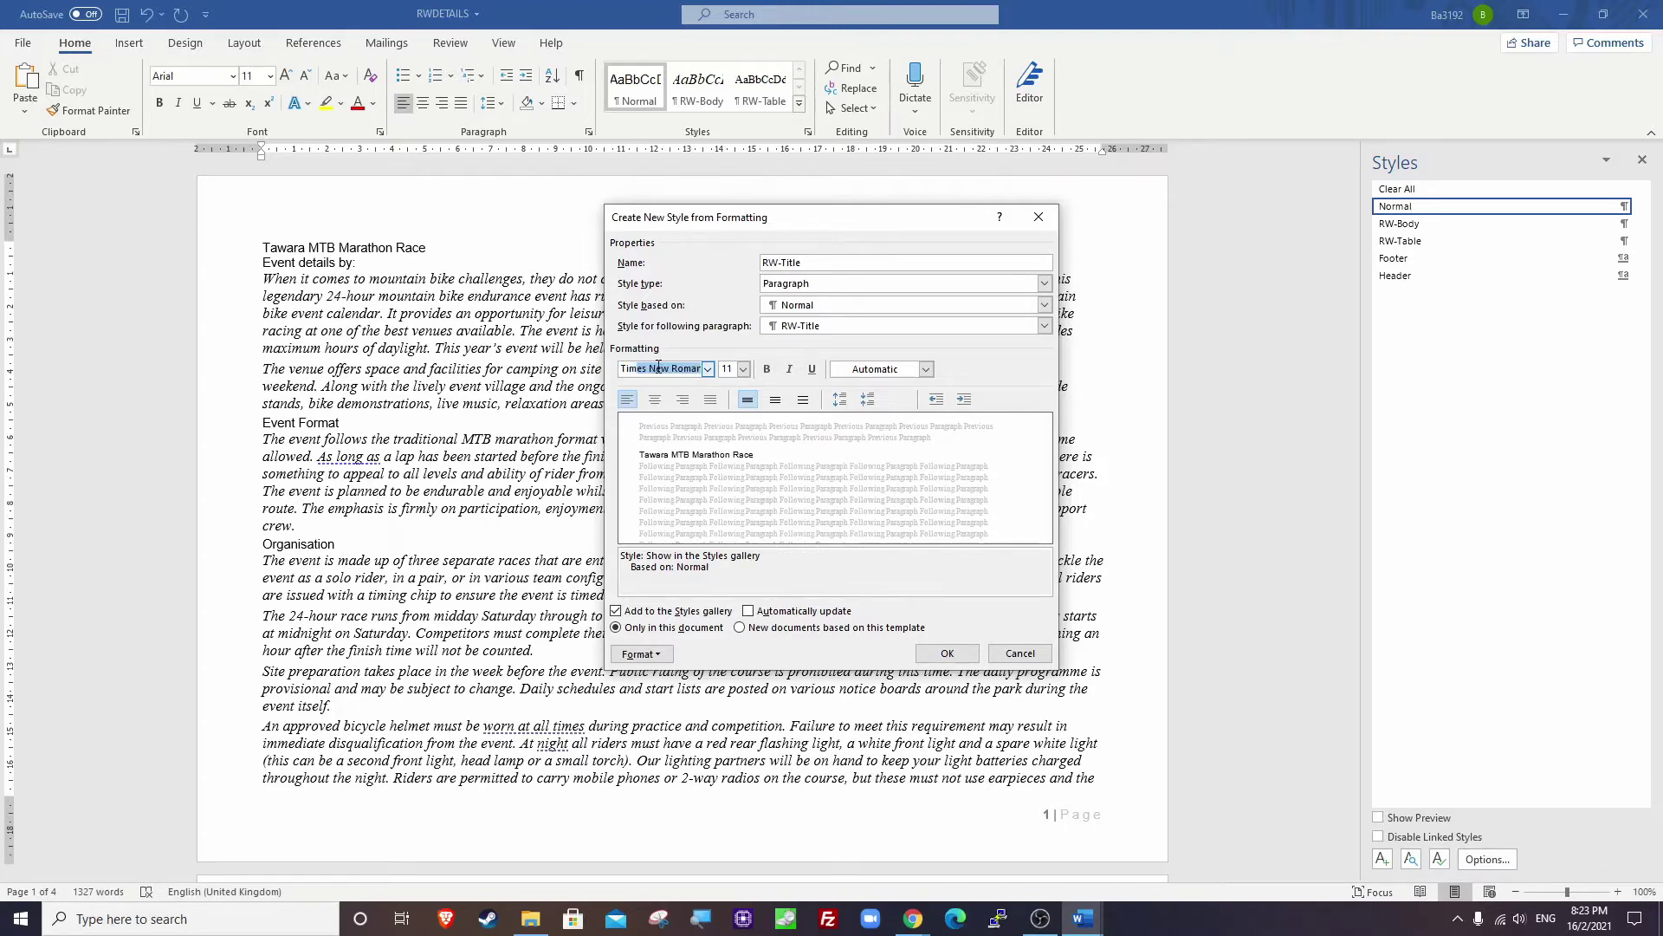
{"action": "left_click", "coordinate": [681, 352]}
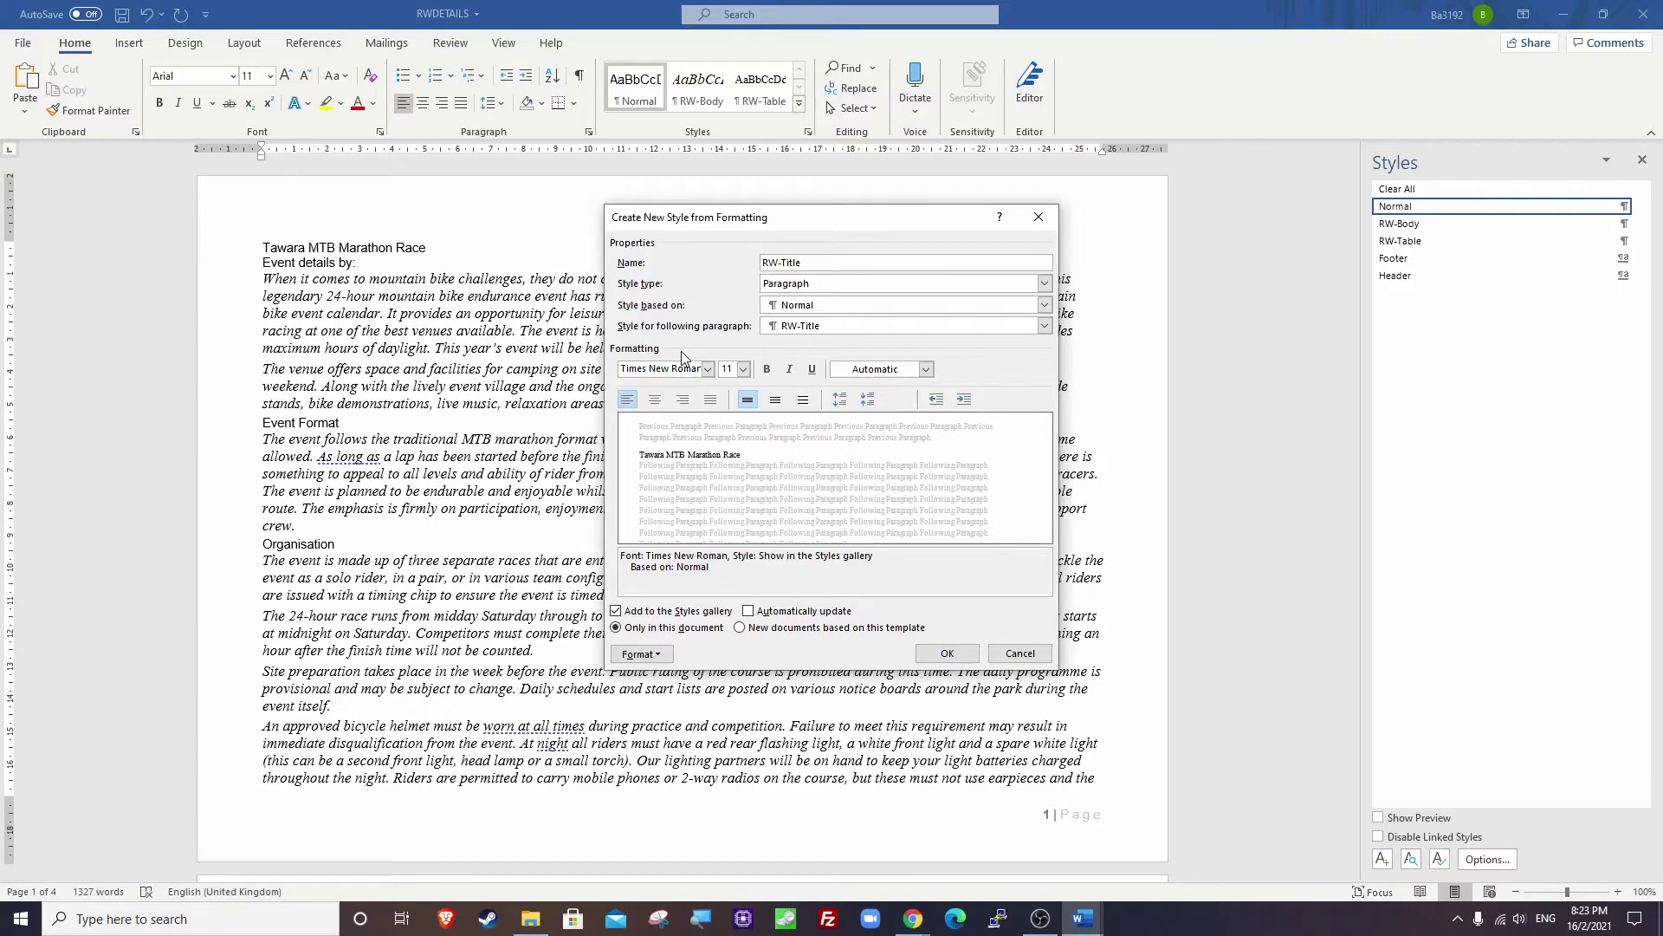
{"action": "key", "text": "Tab"}
{"action": "type", "text": "36"}
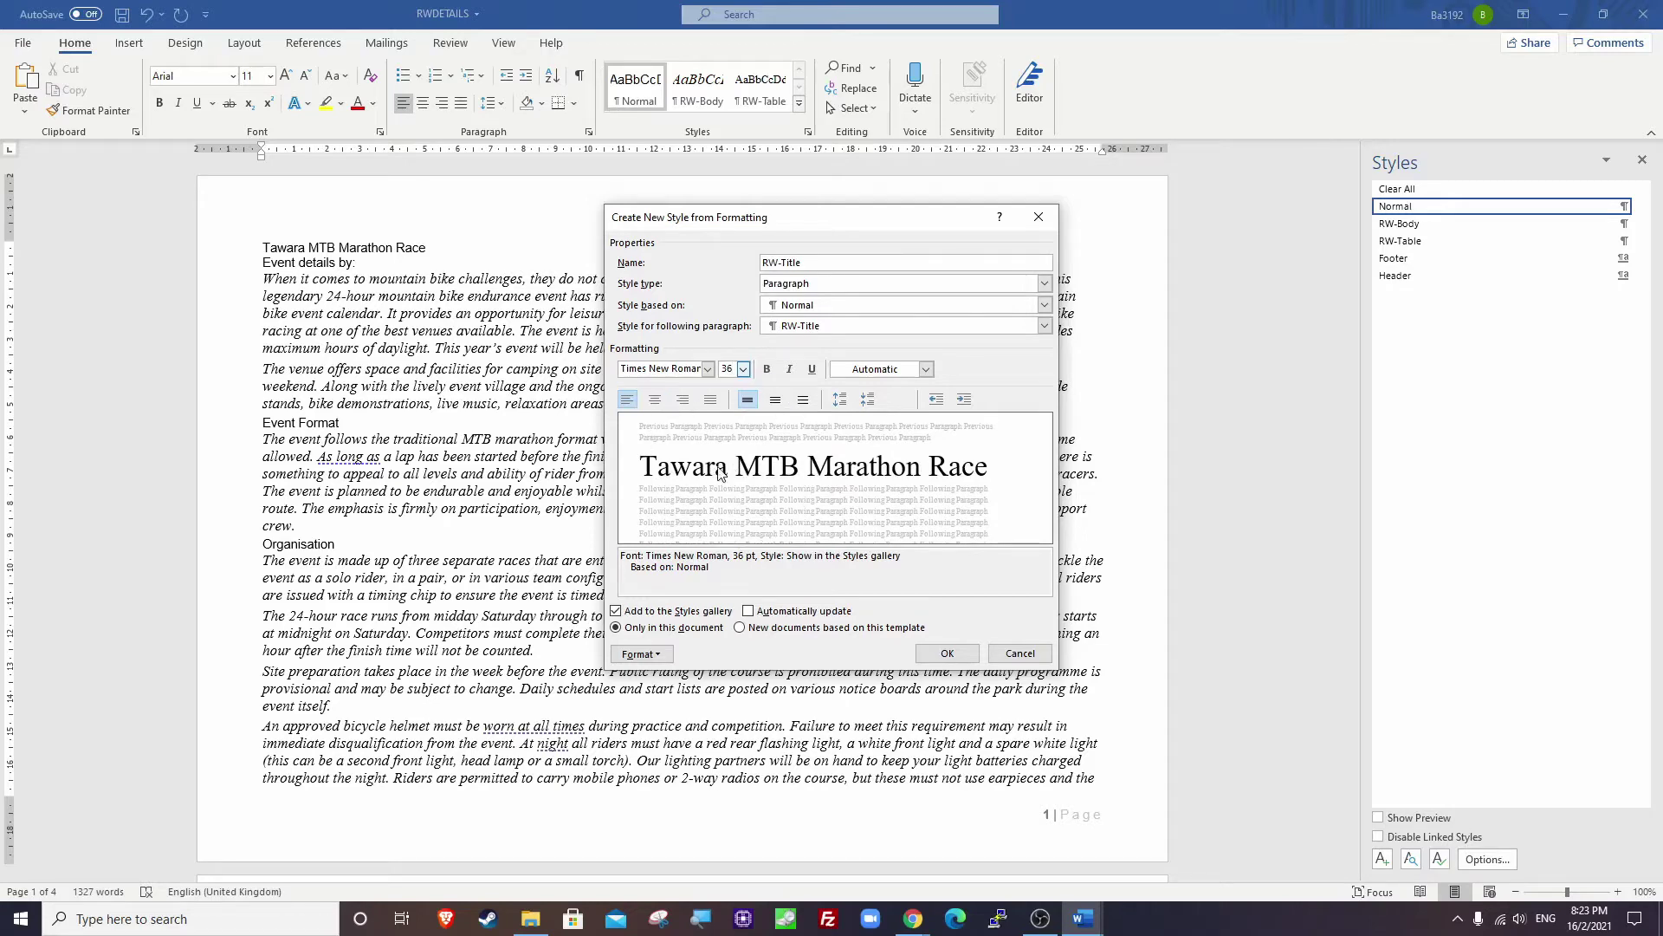
{"action": "left_click", "coordinate": [767, 370]}
{"action": "left_click", "coordinate": [790, 369]}
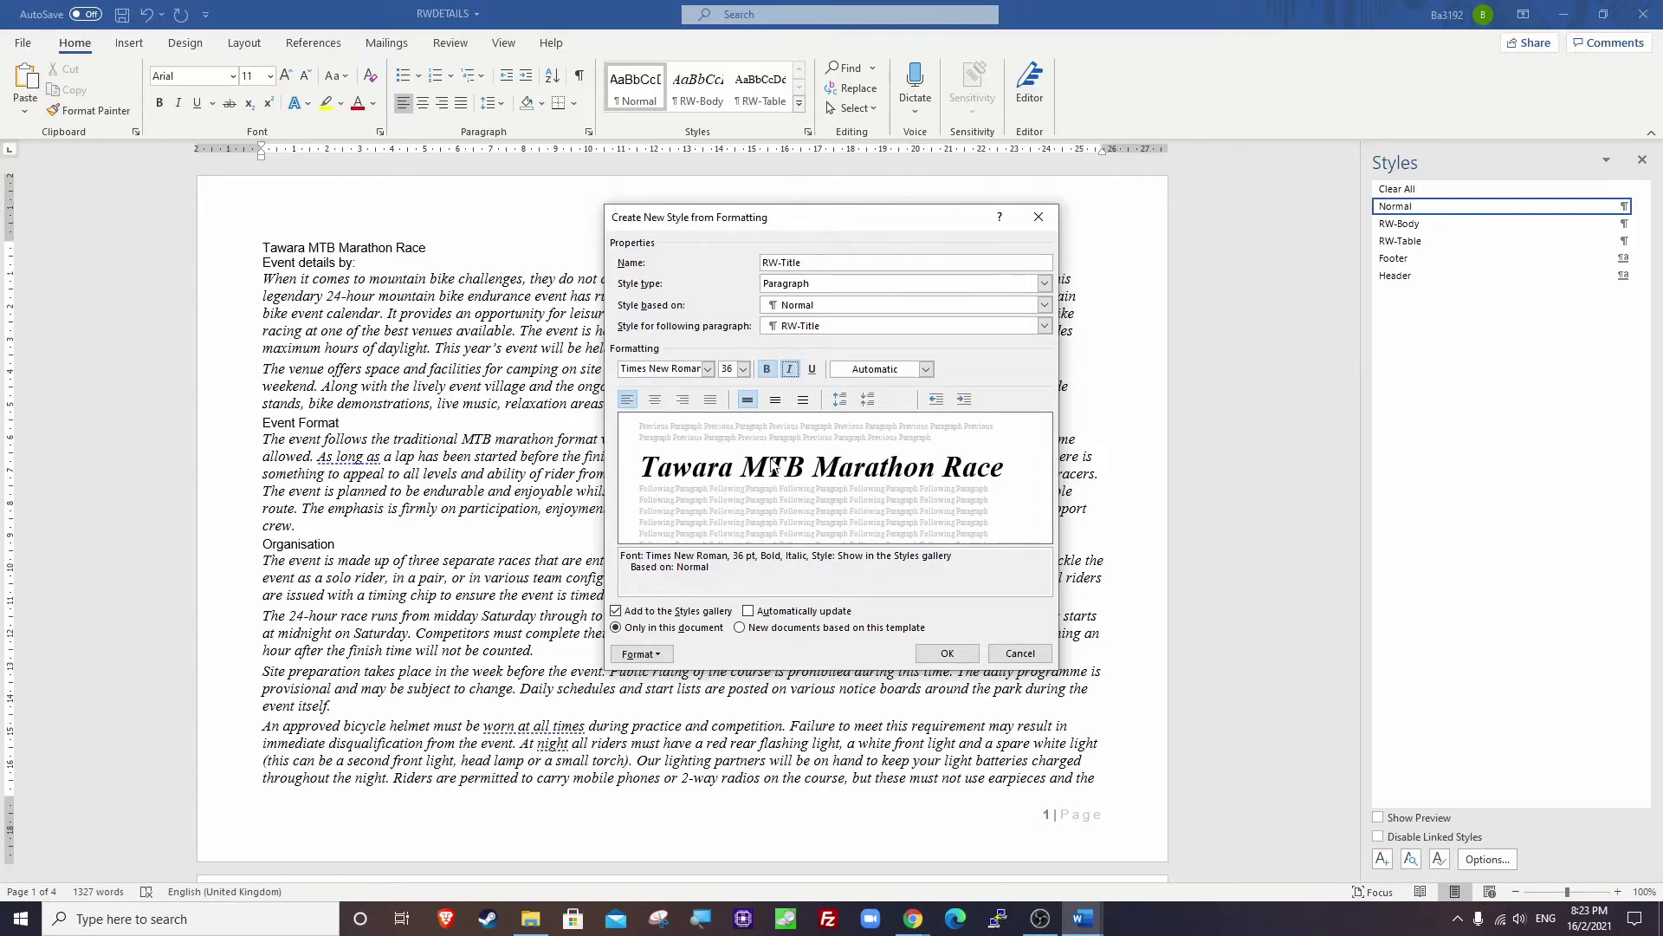
Open RW-Title's paragraph settings and bring the exam paper PDF forward.
{"action": "left_click", "coordinate": [664, 656]}
{"action": "left_click", "coordinate": [662, 695]}
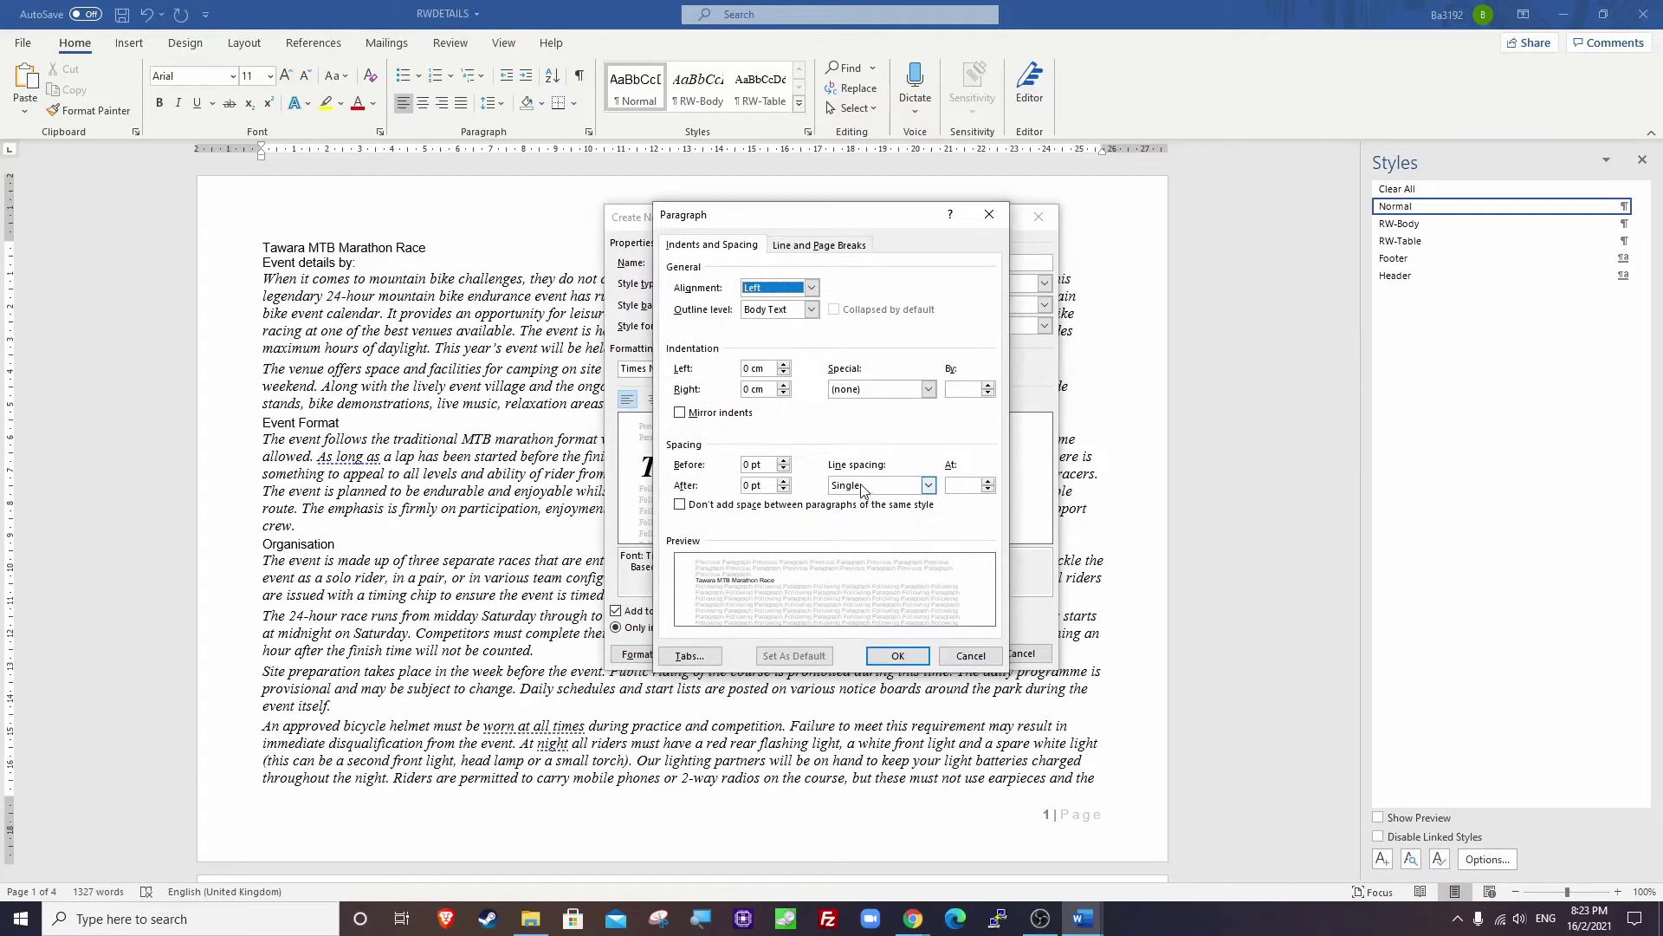
{"action": "left_click", "coordinate": [913, 919]}
{"action": "left_click", "coordinate": [807, 864]}
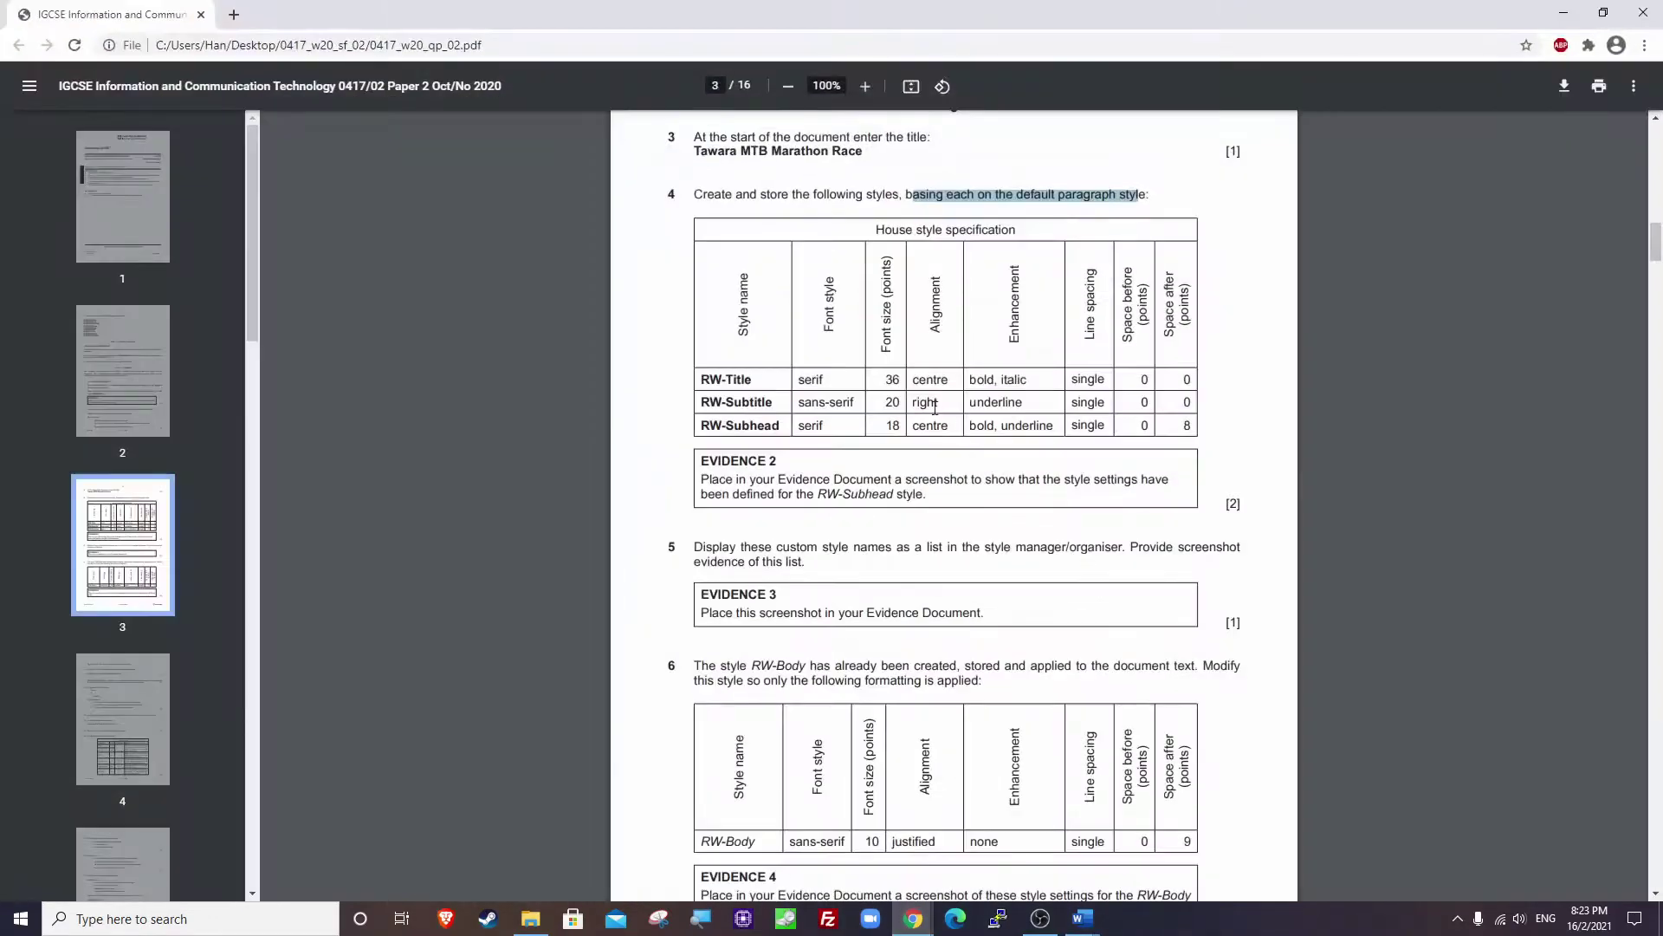
Check RW-Title's spacing values in the PDF and return to Word's Paragraph dialog.
{"action": "left_click", "coordinate": [1145, 381]}
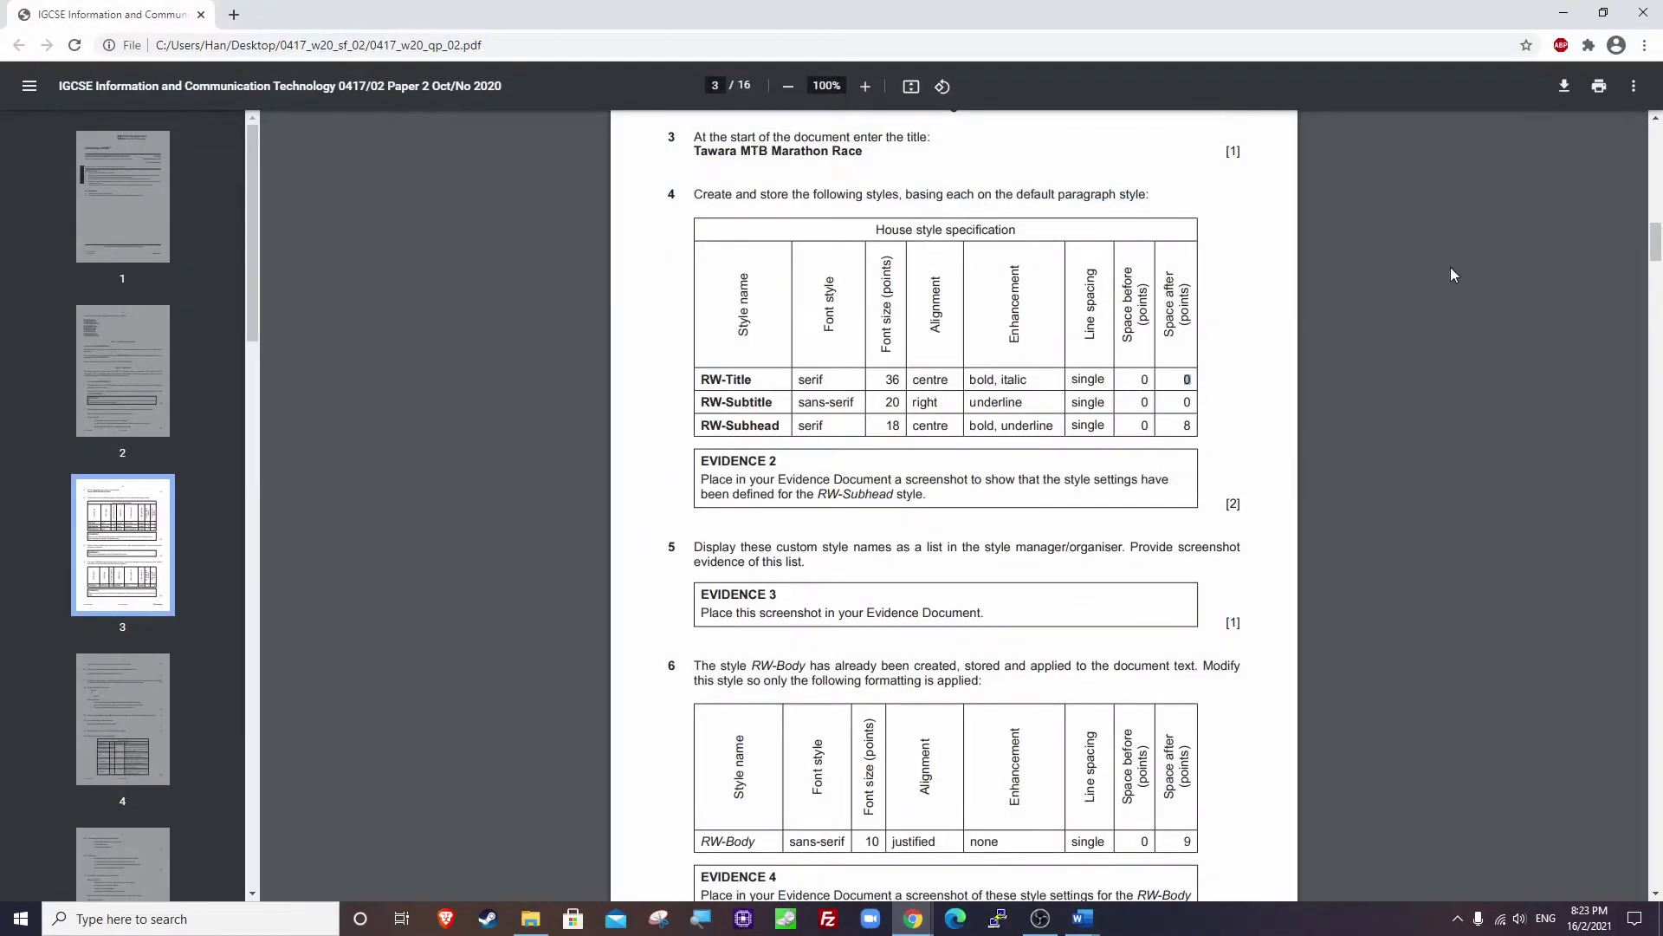
{"action": "left_click", "coordinate": [1563, 12]}
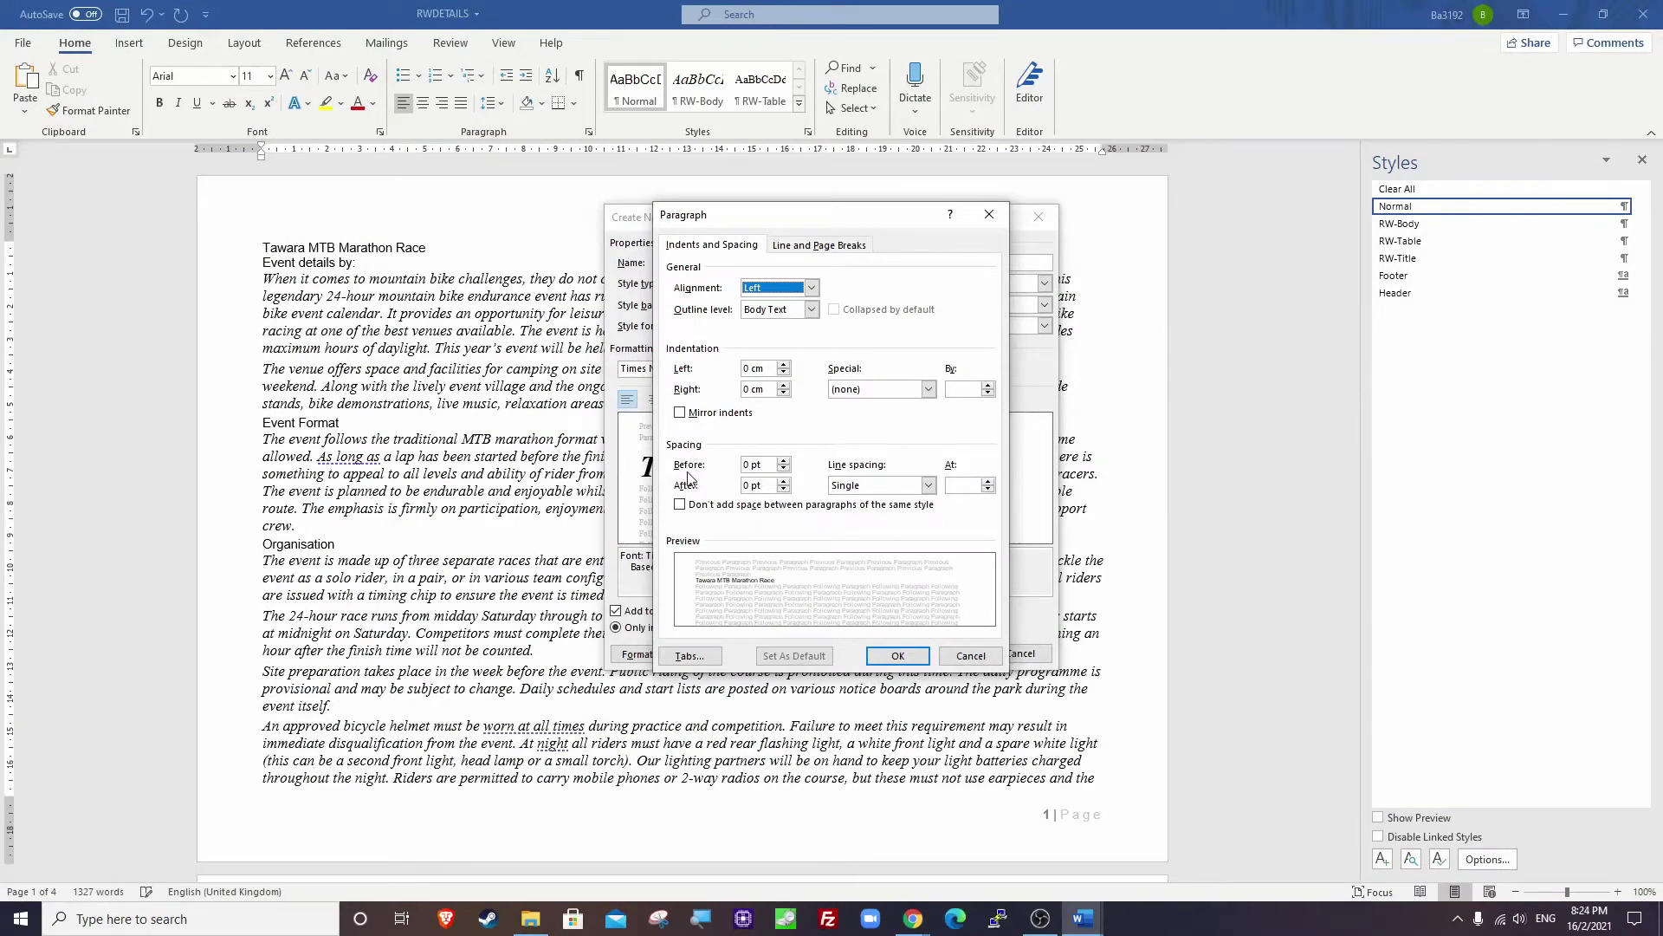
Confirm RW-Title's 0 pt, single-spaced paragraph settings and select the race title.
{"action": "left_click", "coordinate": [881, 655]}
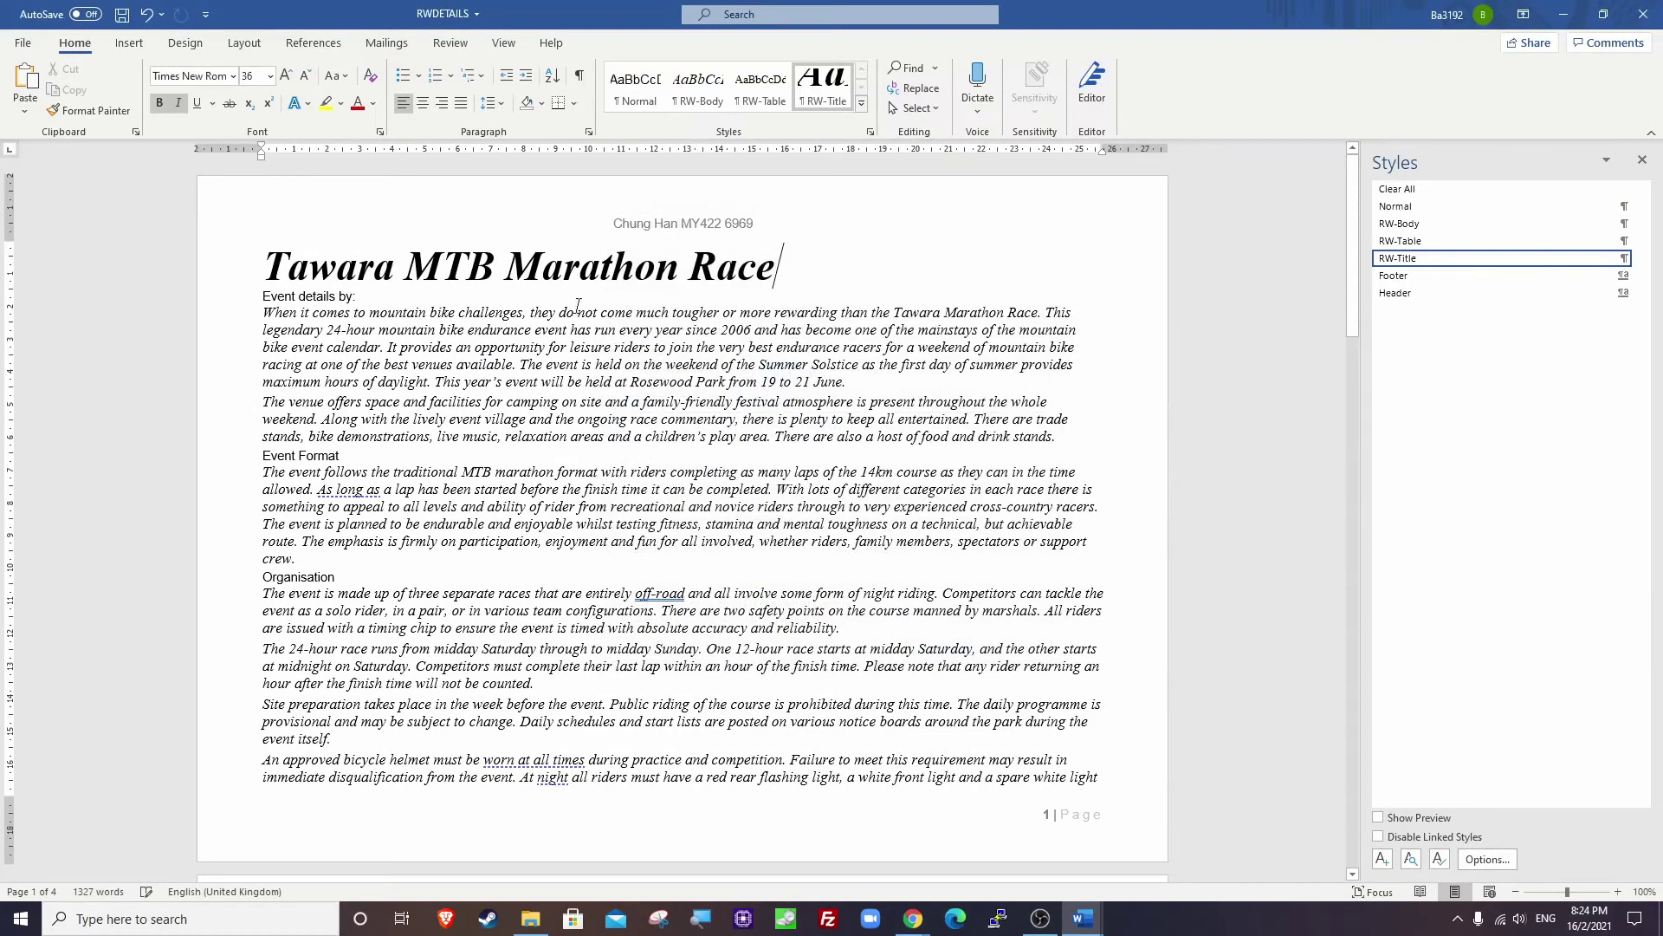
{"action": "key", "text": "shift+Left"}
{"action": "key", "text": "shift+Left"}
{"action": "key", "text": "shift+Left"}
{"action": "key", "text": "shift+Left"}
{"action": "key", "text": "shift+Left"}
{"action": "key", "text": "shift+Left"}
{"action": "key", "text": "shift+Left"}
{"action": "key", "text": "shift+Left"}
{"action": "key", "text": "shift+Left"}
{"action": "key", "text": "shift+Left"}
{"action": "key", "text": "shift+Left"}
{"action": "key", "text": "shift+Left"}
{"action": "key", "text": "shift+Left"}
{"action": "key", "text": "shift+Left"}
{"action": "key", "text": "shift+Left"}
{"action": "key", "text": "shift+Left"}
{"action": "key", "text": "shift+Left"}
{"action": "key", "text": "shift+Left"}
{"action": "key", "text": "shift+Left"}
{"action": "key", "text": "shift+Left"}
{"action": "key", "text": "shift+Left"}
{"action": "key", "text": "shift+Left"}
{"action": "key", "text": "shift+Left"}
{"action": "key", "text": "shift+Left"}
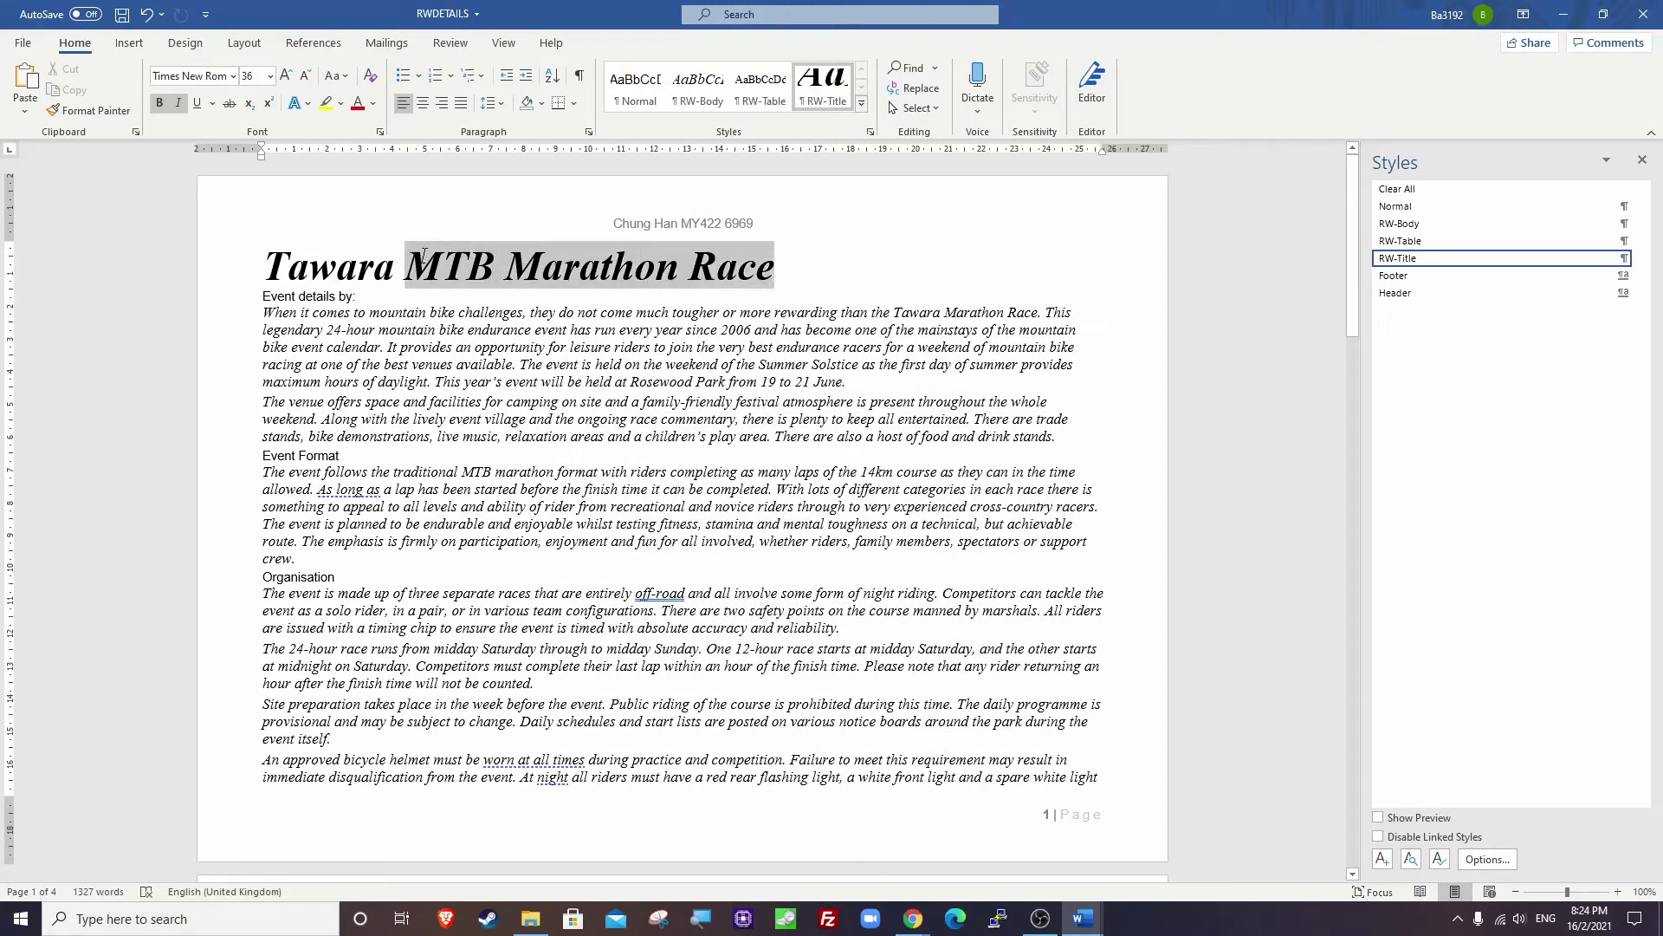
{"action": "key", "text": "shift+Right"}
{"action": "key", "text": "shift+Right"}
{"action": "key", "text": "shift+Right"}
{"action": "key", "text": "shift+Right"}
{"action": "key", "text": "shift+Right"}
{"action": "key", "text": "shift+Right"}
{"action": "key", "text": "shift+Right"}
{"action": "key", "text": "shift+Right"}
{"action": "key", "text": "shift+Right"}
{"action": "key", "text": "shift+Right"}
{"action": "key", "text": "shift+Right"}
{"action": "key", "text": "shift+Right"}
{"action": "key", "text": "shift+Right"}
{"action": "key", "text": "shift+Right"}
{"action": "key", "text": "shift+Right"}
{"action": "key", "text": "shift+Right"}
{"action": "key", "text": "shift+Right"}
{"action": "key", "text": "shift+Right"}
{"action": "key", "text": "shift+Right"}
{"action": "key", "text": "shift+Right"}
{"action": "left_click_drag", "start_coordinate": [773, 265], "coordinate": [259, 265]}
{"action": "left_click", "coordinate": [256, 264]}
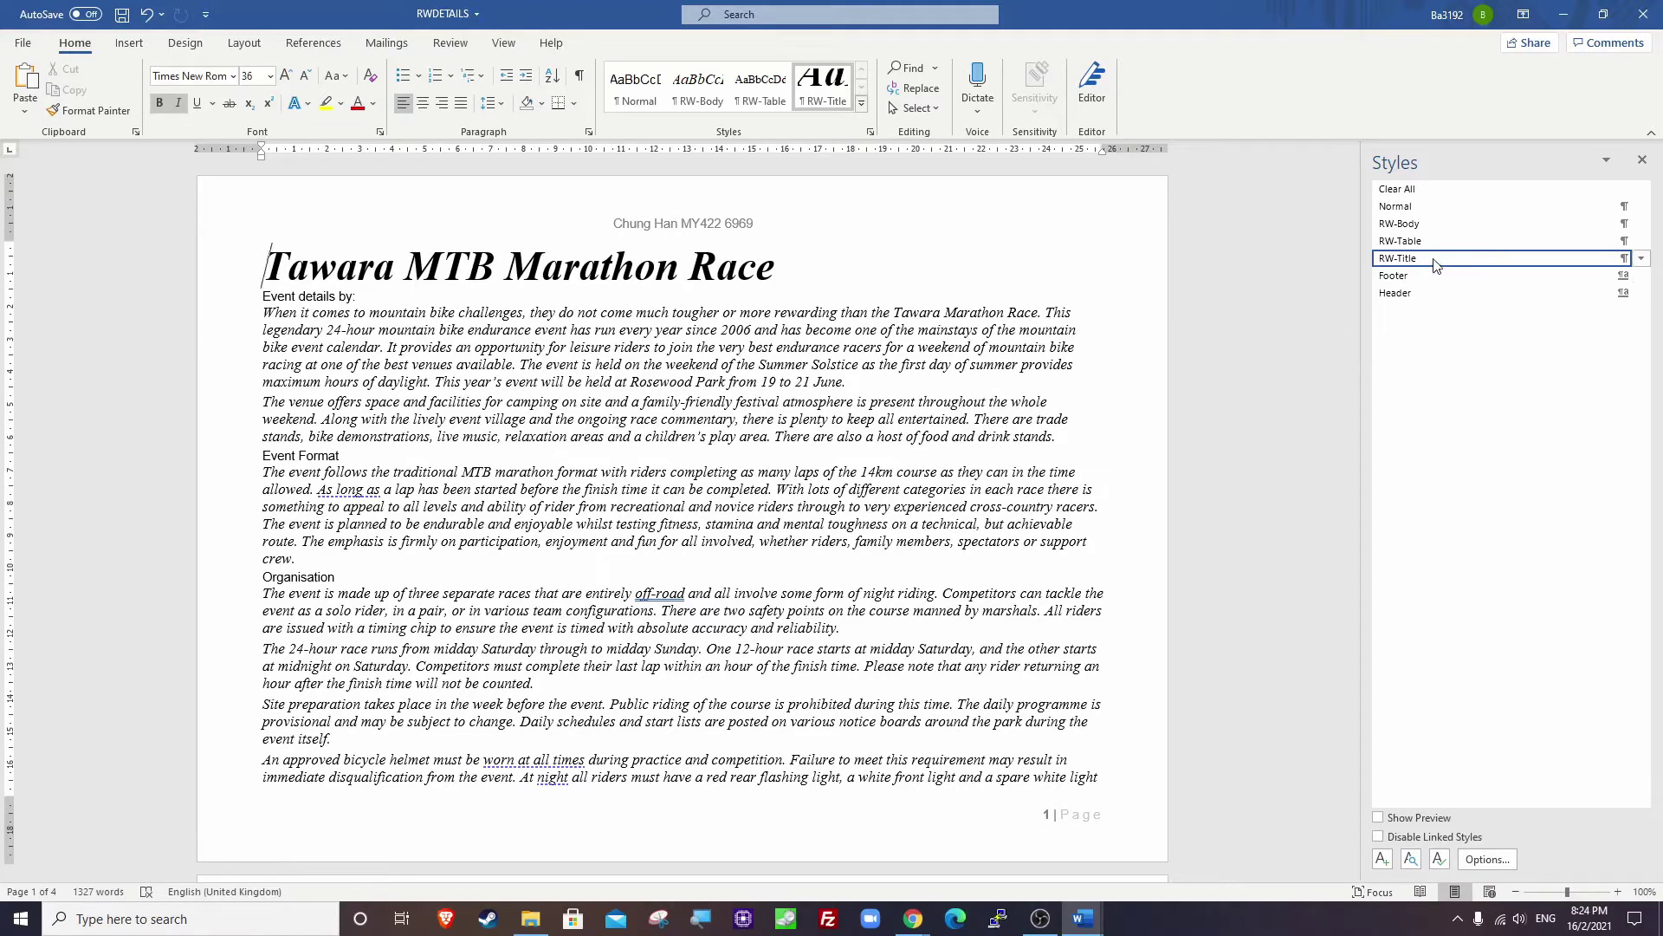
Reset the title paragraph to Normal and bring the exam paper forward.
{"action": "mouse_move", "coordinate": [1397, 210]}
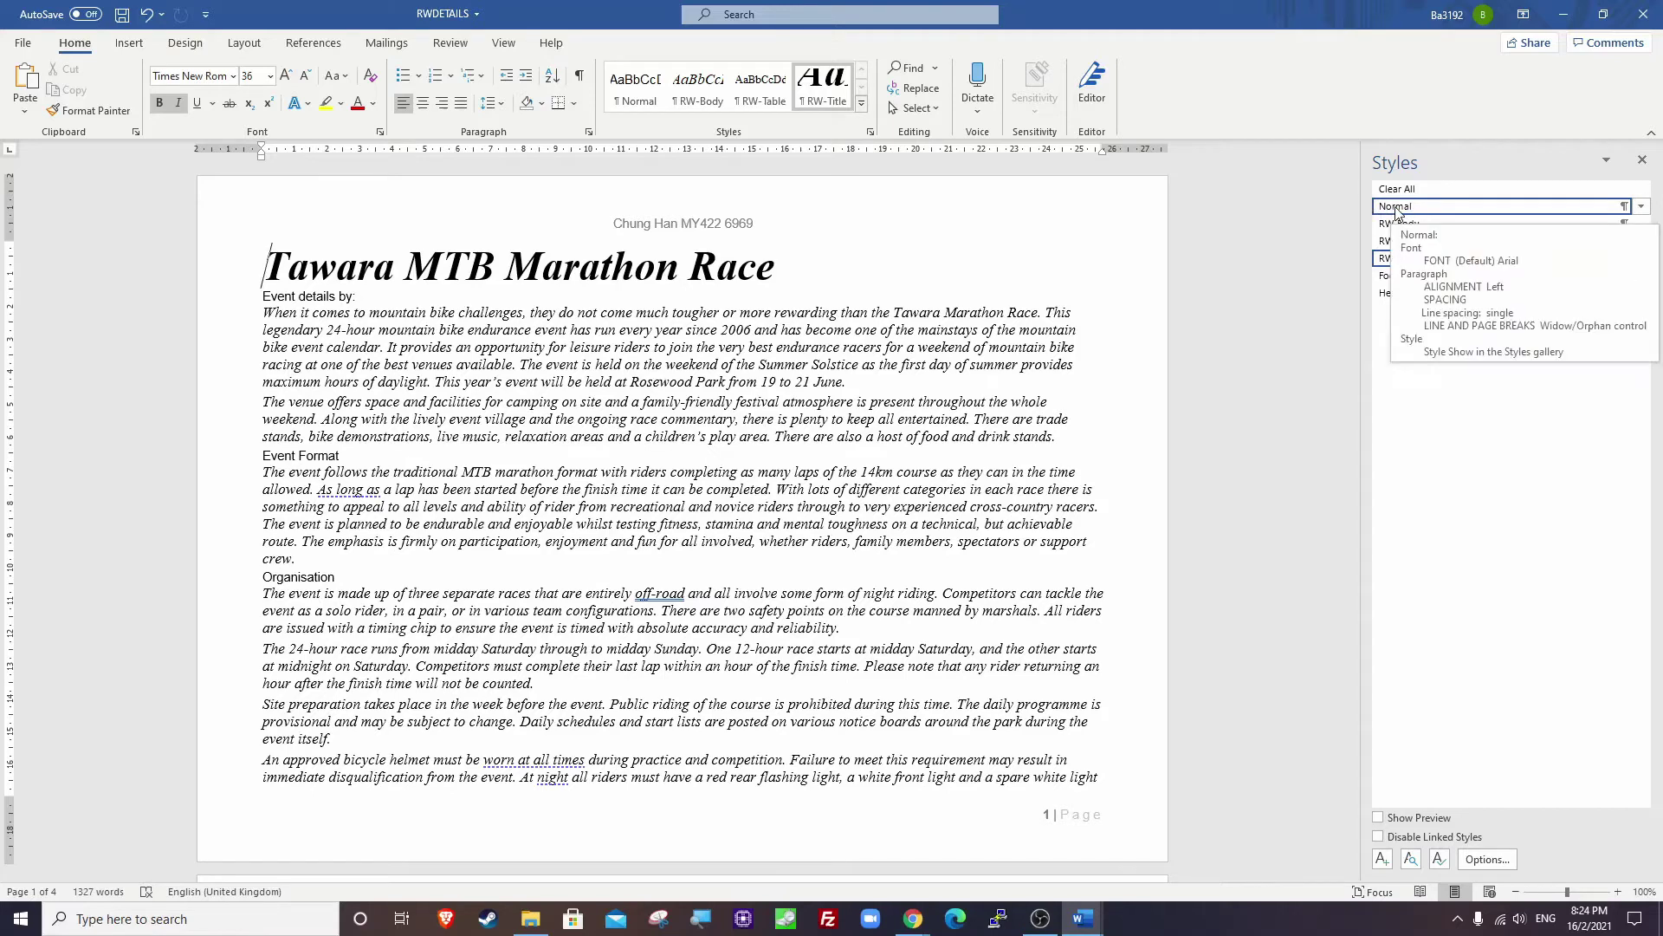
{"action": "left_click", "coordinate": [1392, 208]}
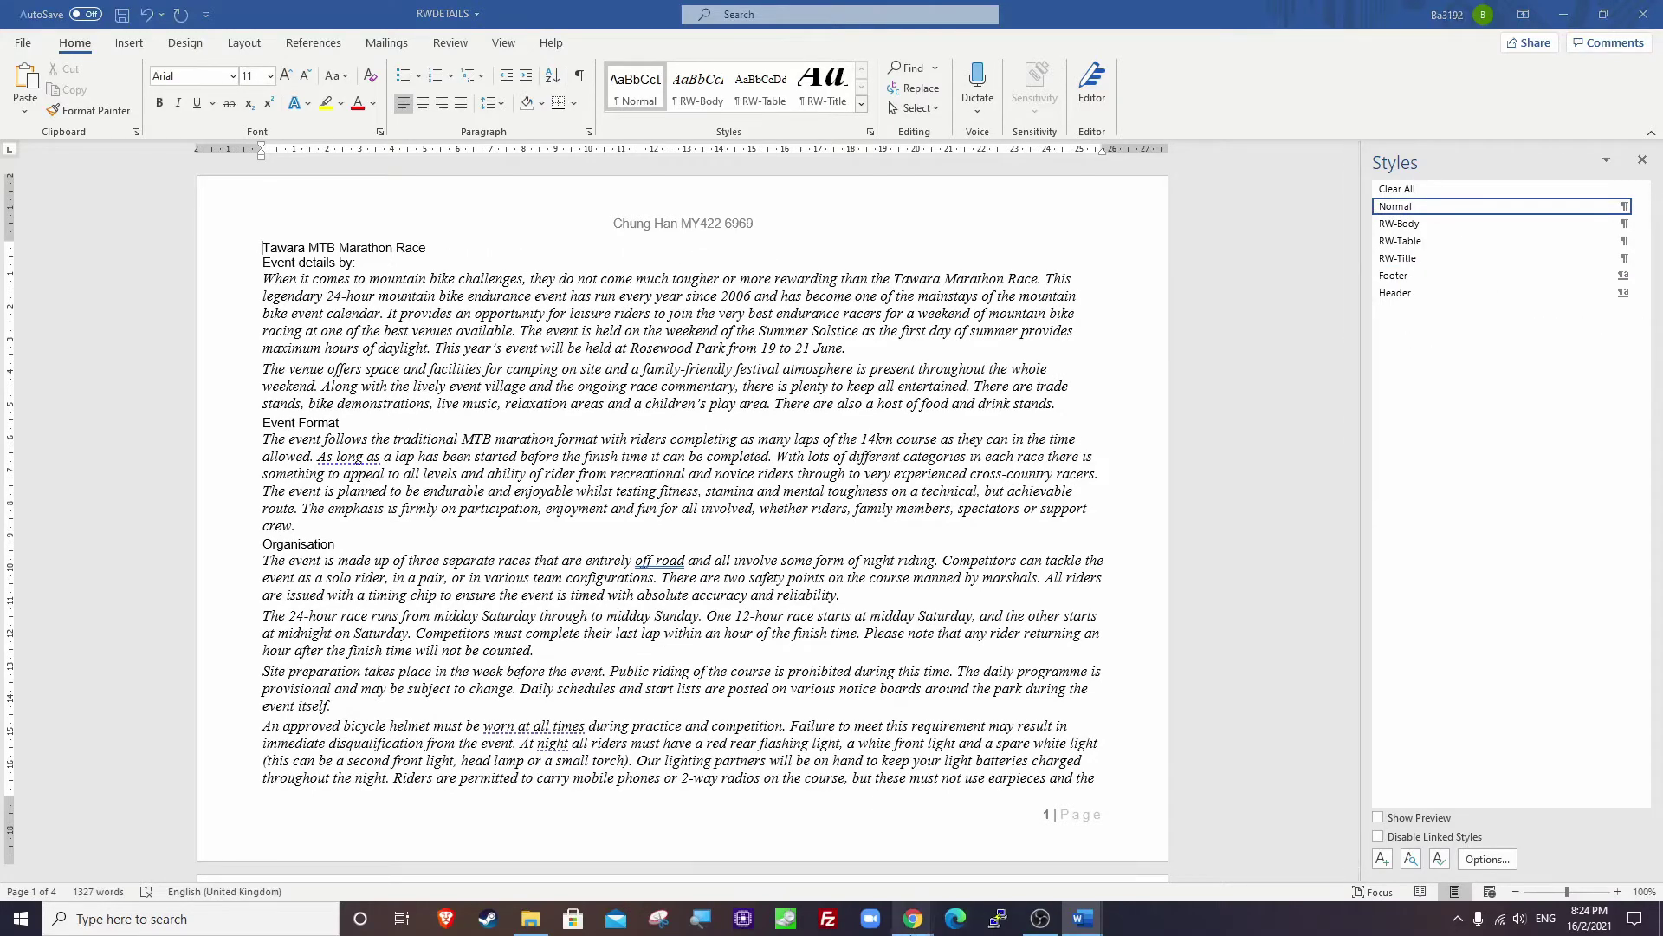
{"action": "mouse_move", "coordinate": [914, 901]}
{"action": "left_click", "coordinate": [825, 866]}
Check RW-Subtitle's spec in the PDF (sans-serif, size 20, right-aligned), then return to Word.
{"action": "scroll", "coordinate": [691, 457], "scroll_direction": "down", "scroll_amount": 1}
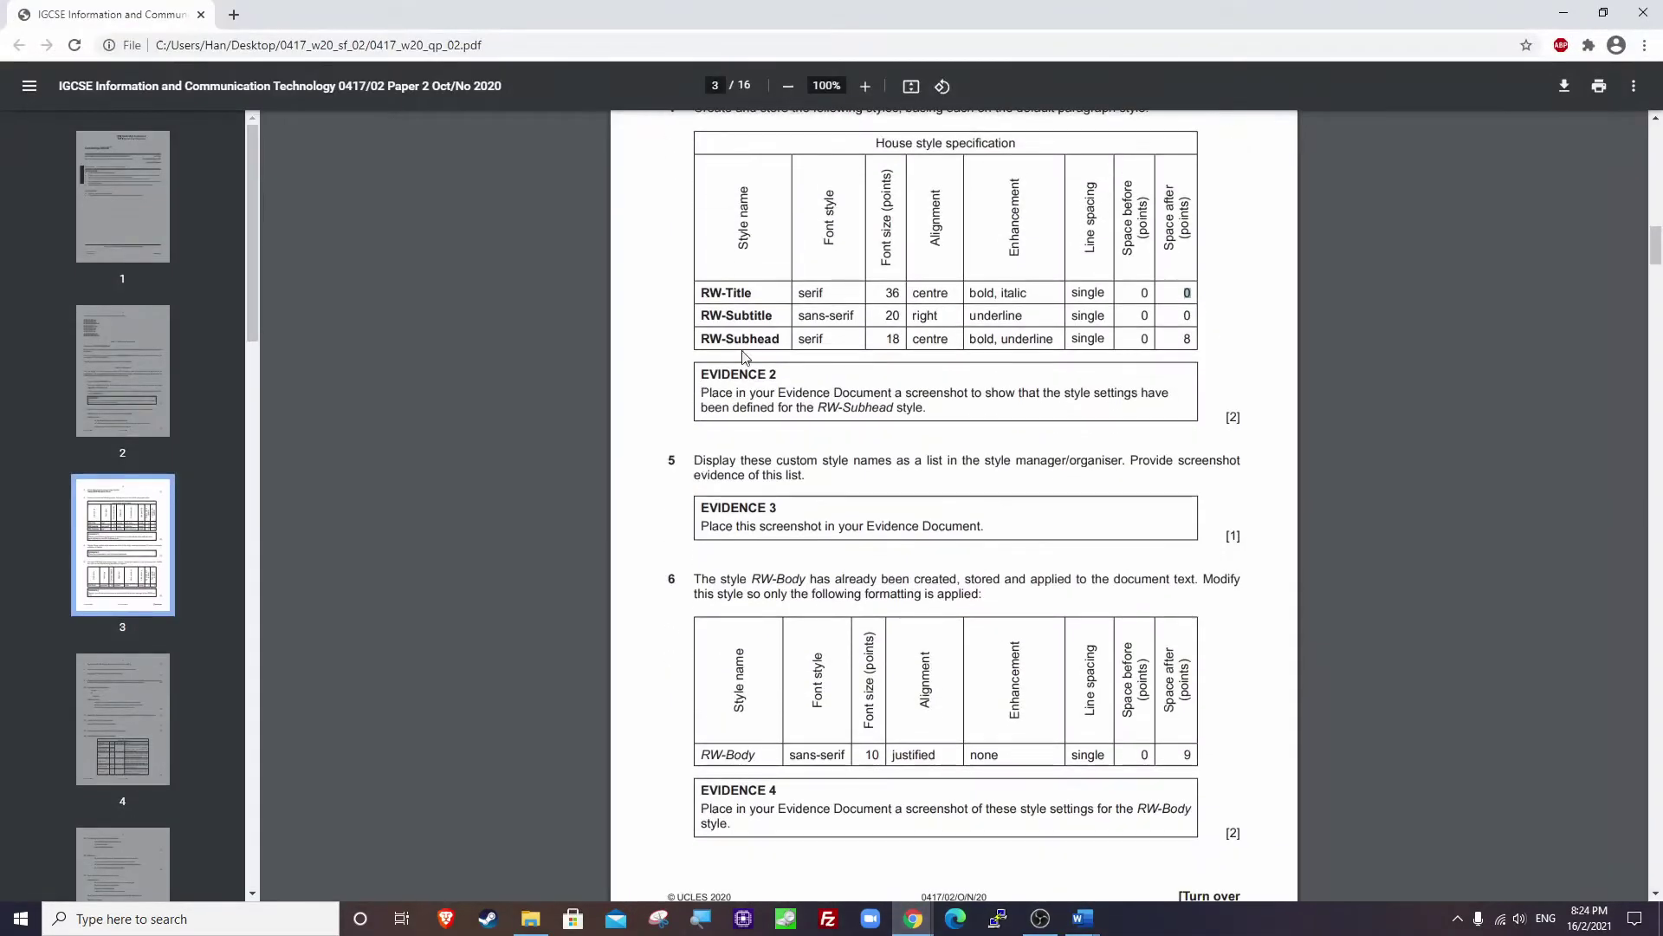
{"action": "left_click_drag", "start_coordinate": [701, 315], "coordinate": [856, 316]}
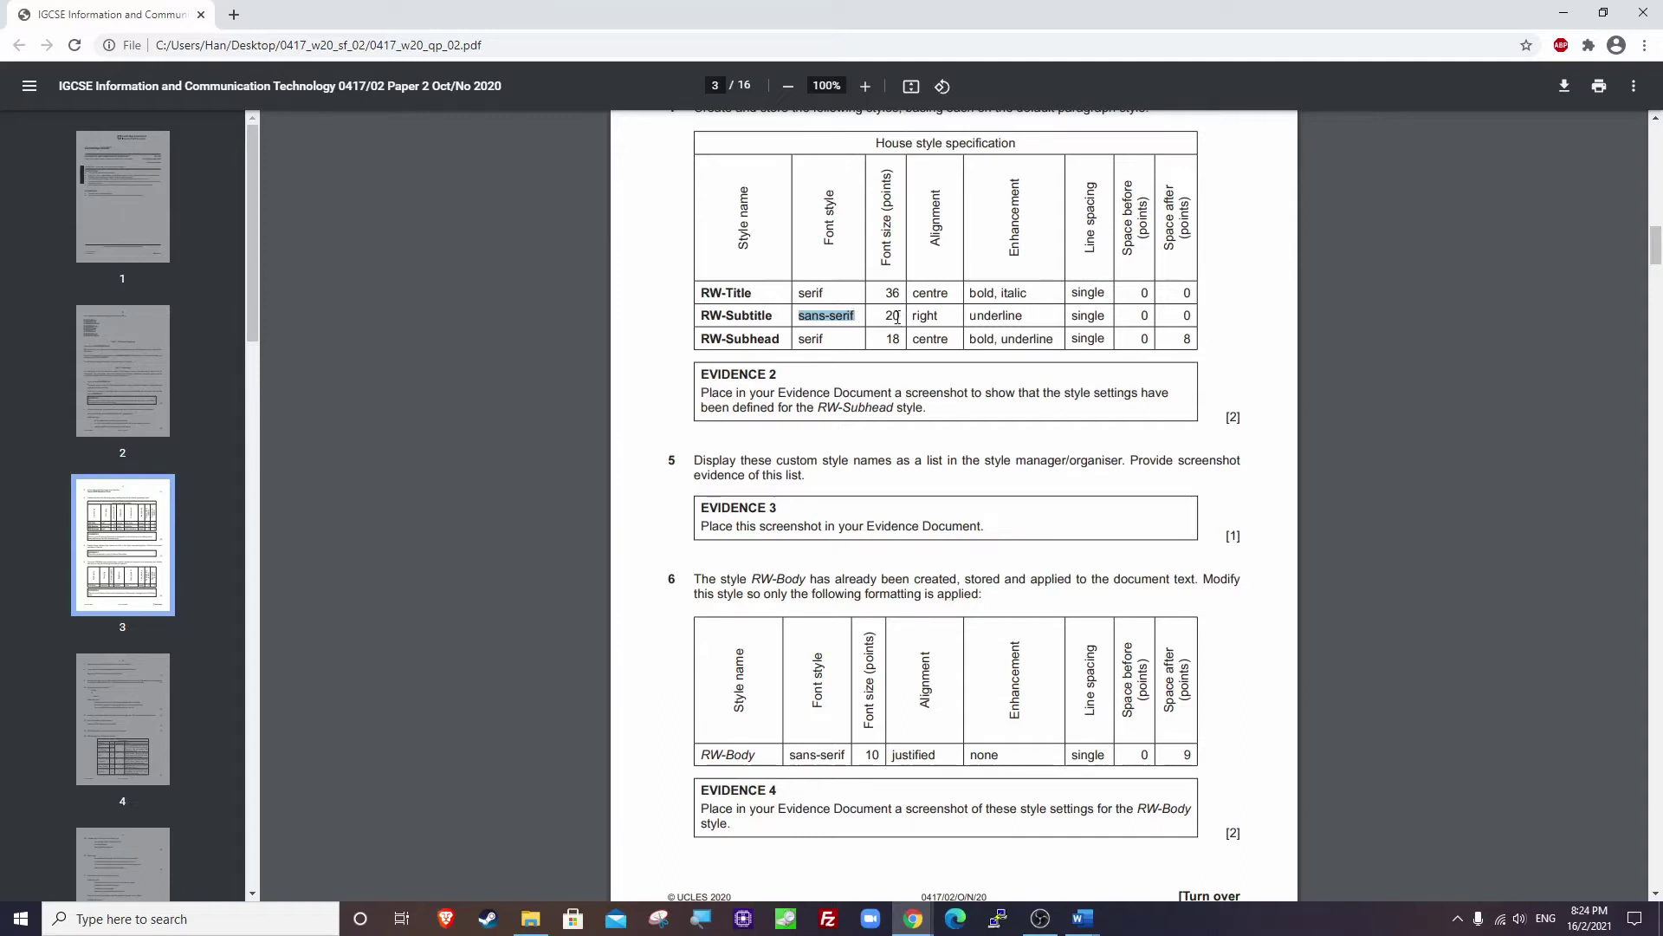
{"action": "double_click", "coordinate": [892, 315]}
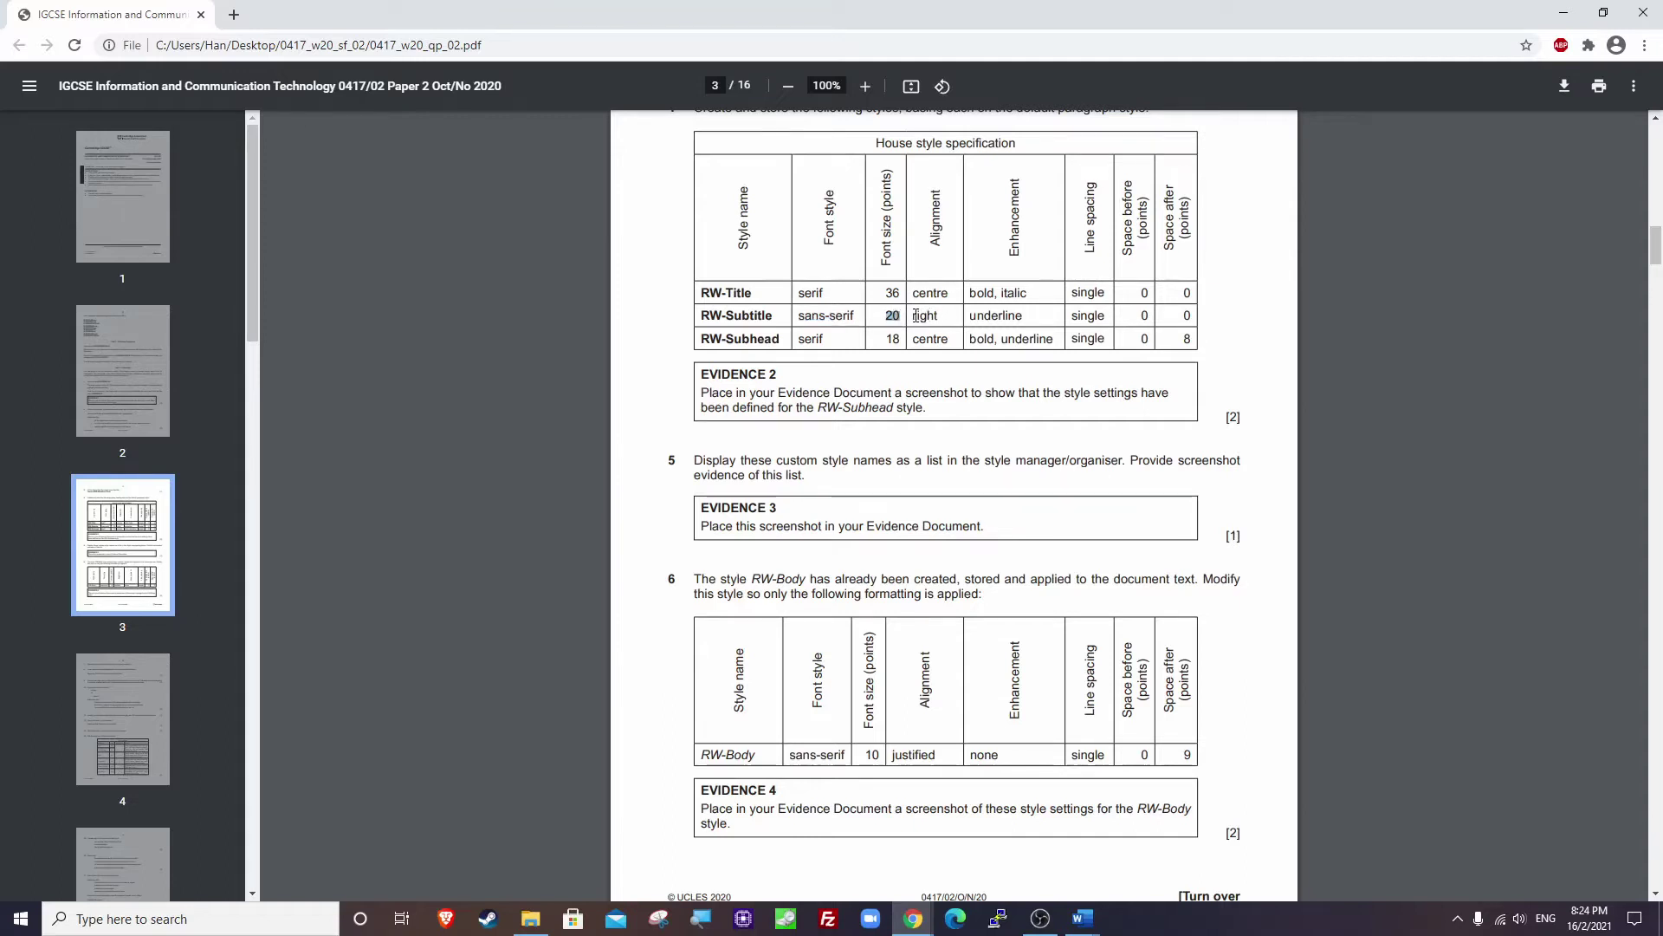
{"action": "left_click_drag", "start_coordinate": [916, 316], "coordinate": [1103, 316]}
{"action": "left_click", "coordinate": [1564, 14]}
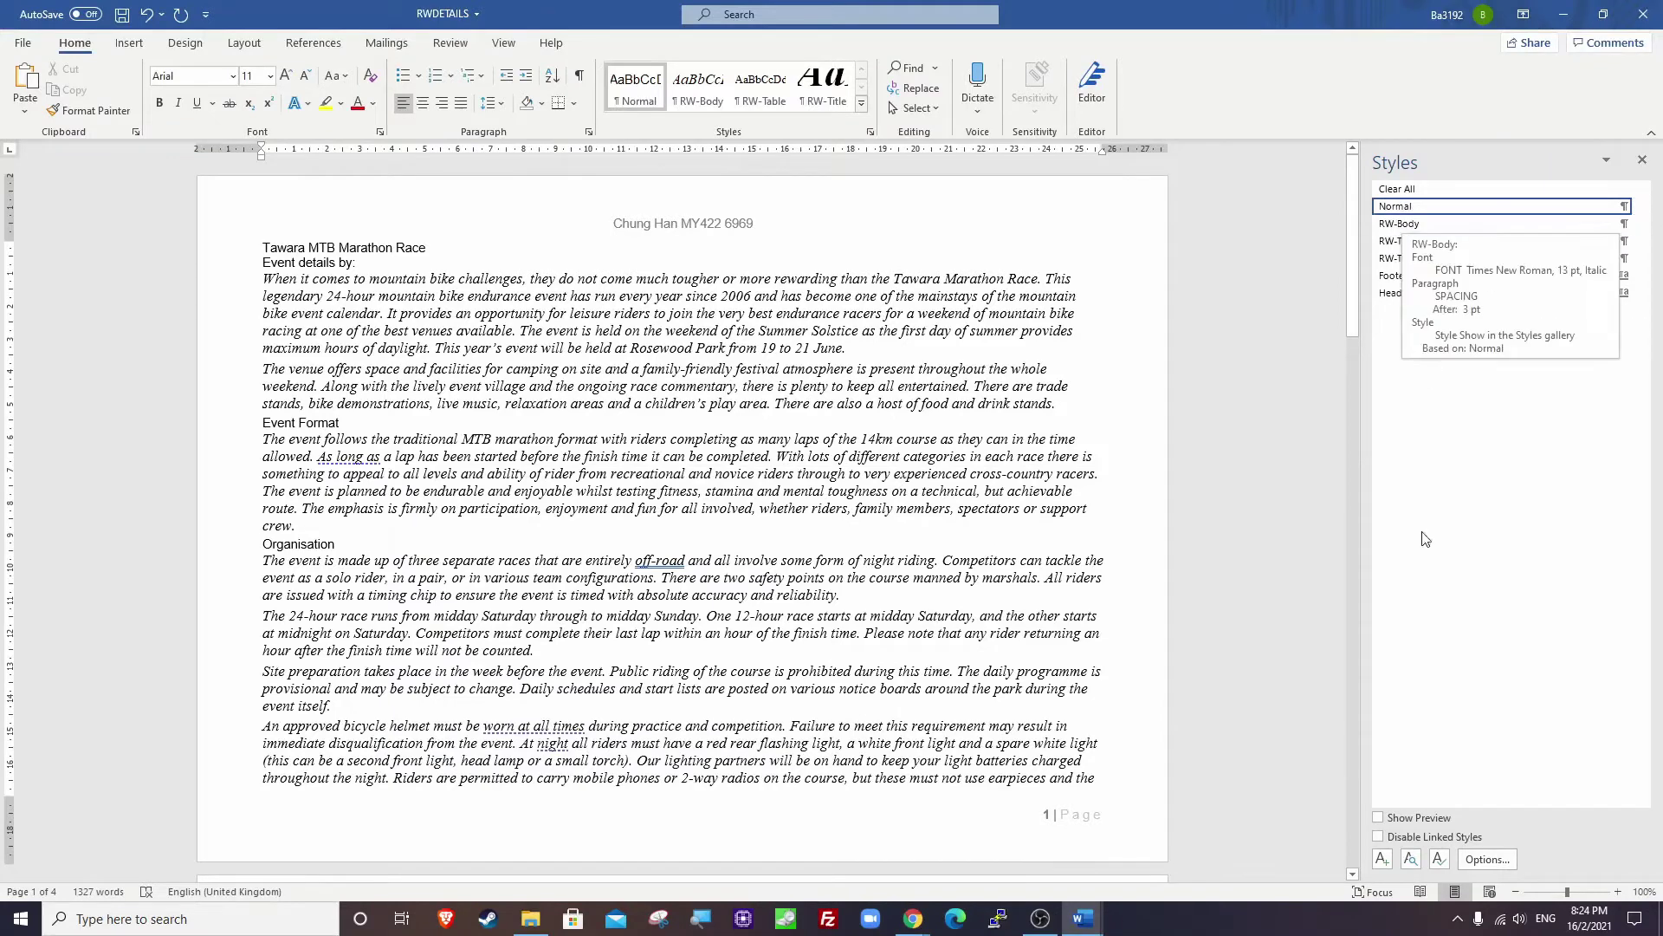
Create the RW-Subtitle style in Arial 20 pt, right-aligned and underlined.
{"action": "left_click", "coordinate": [1382, 858]}
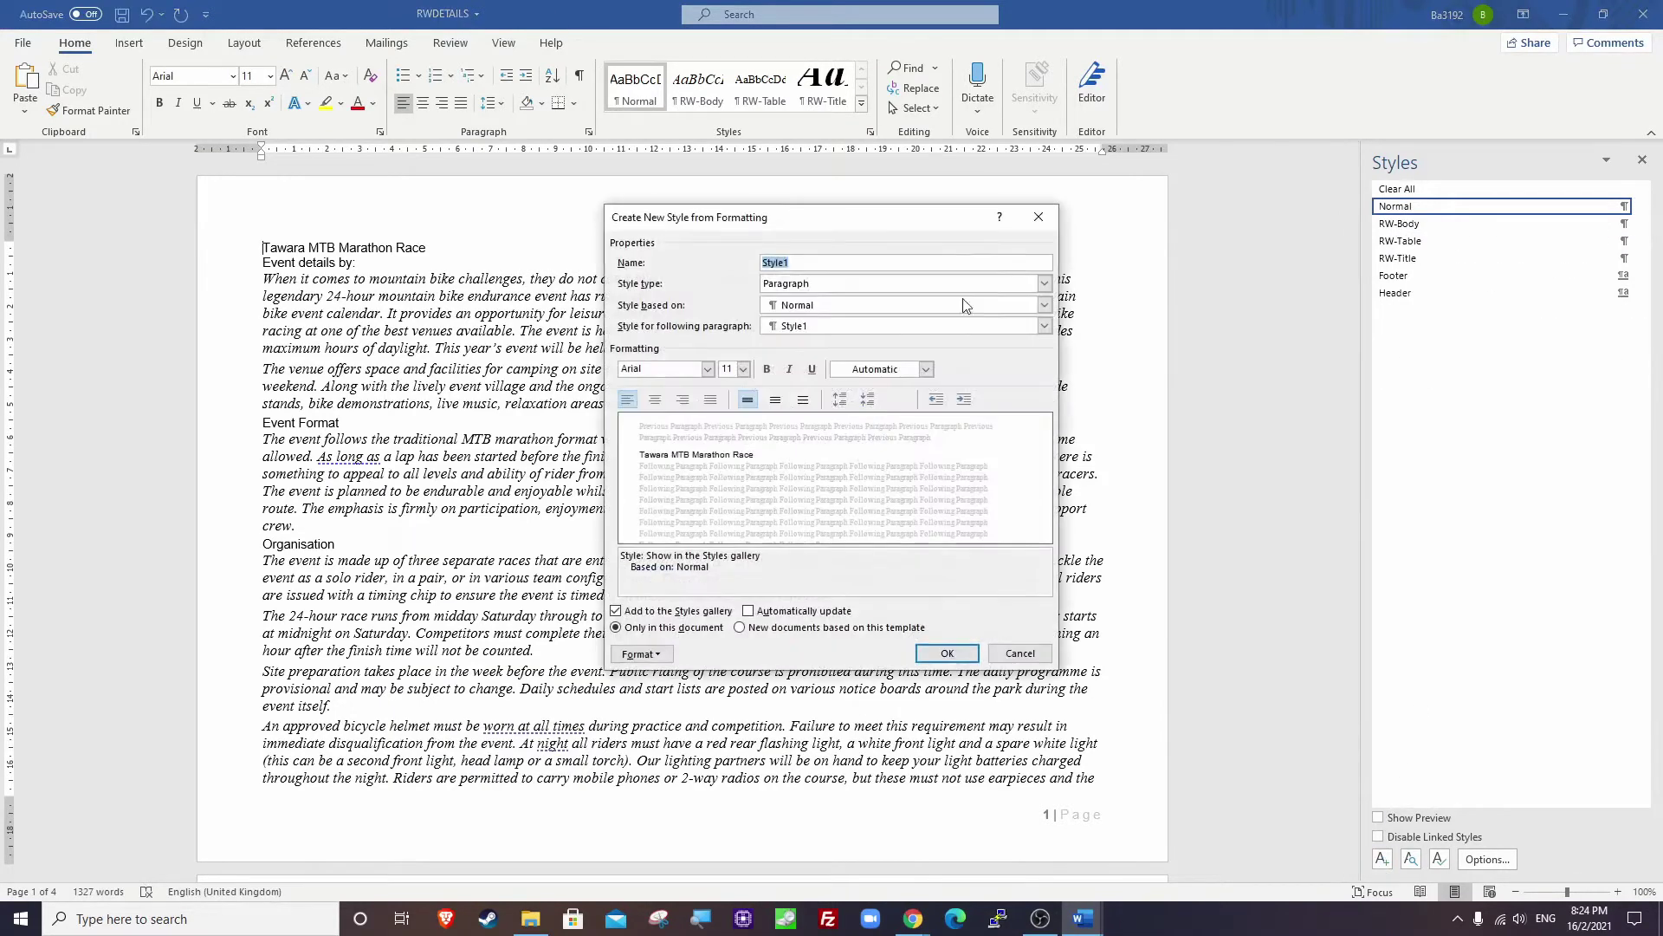
{"action": "type", "text": "RW-Subtit"}
{"action": "left_click", "coordinate": [660, 368]}
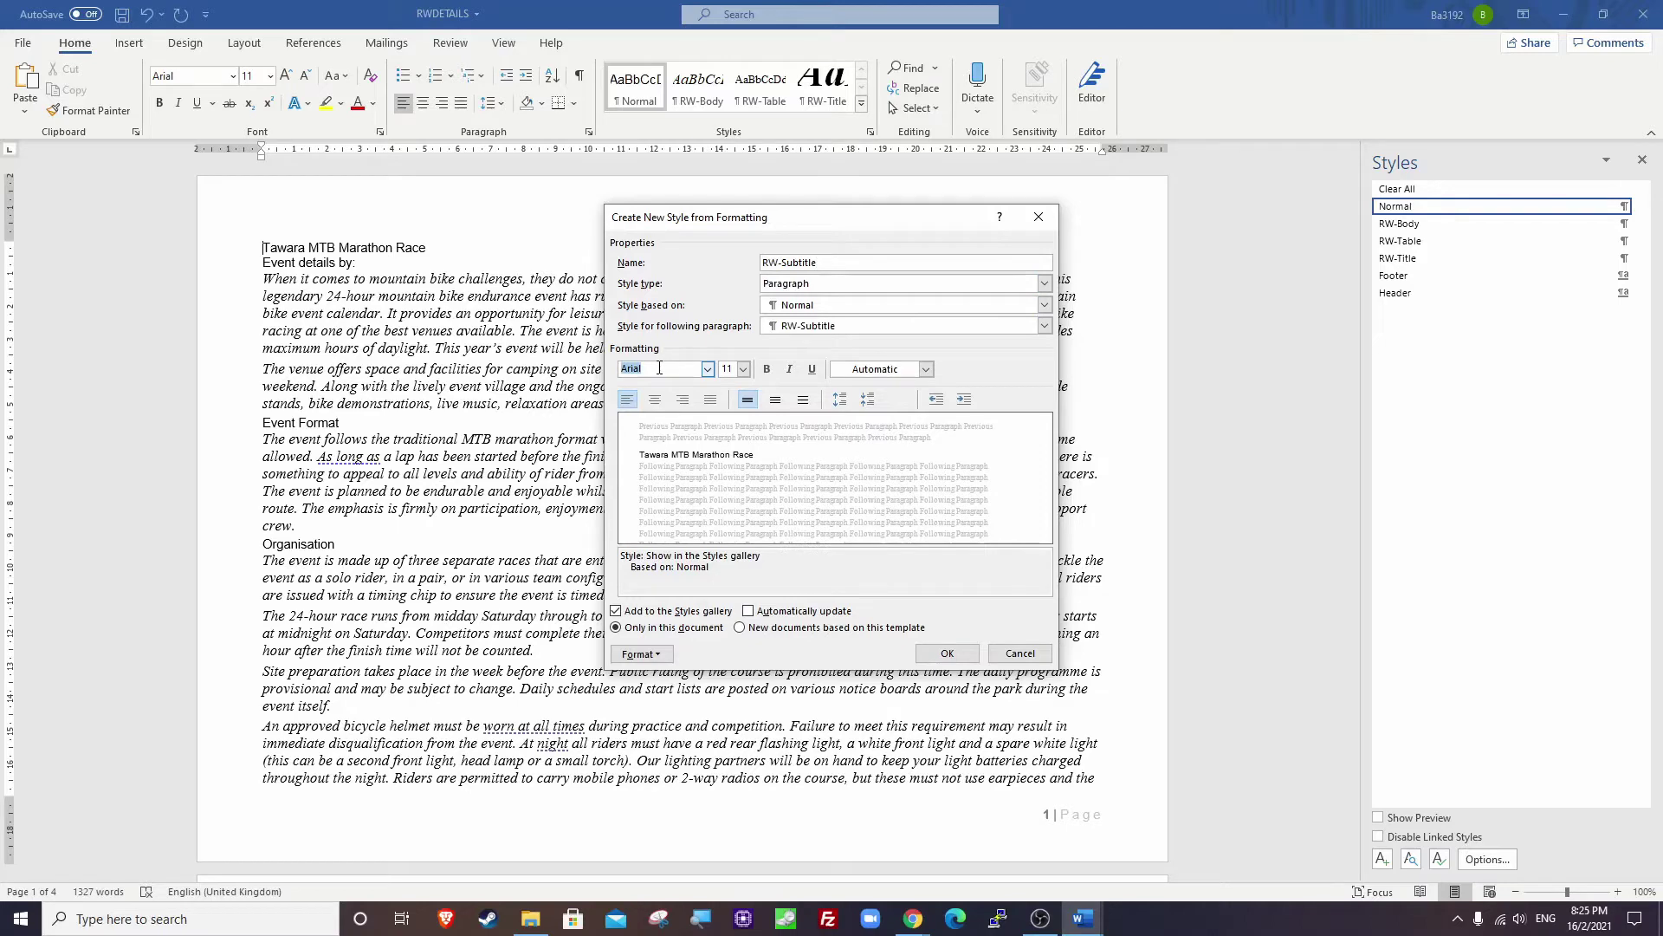
{"action": "left_click", "coordinate": [728, 369]}
{"action": "type", "text": "20"}
{"action": "left_click", "coordinate": [684, 401]}
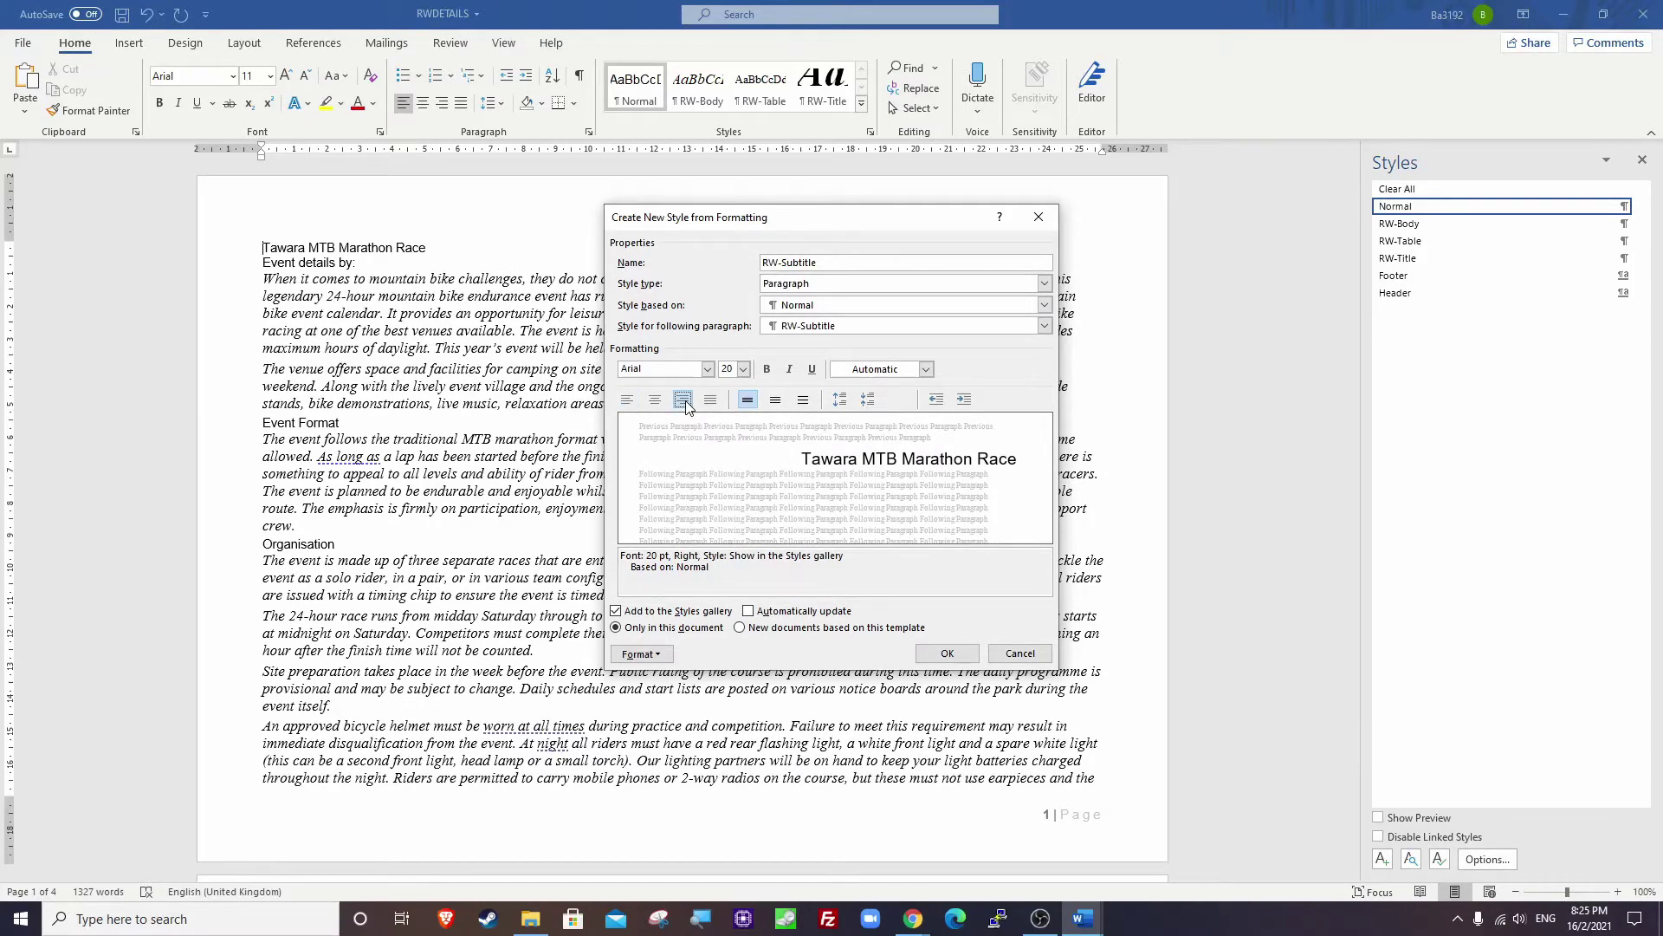
{"action": "left_click", "coordinate": [811, 370]}
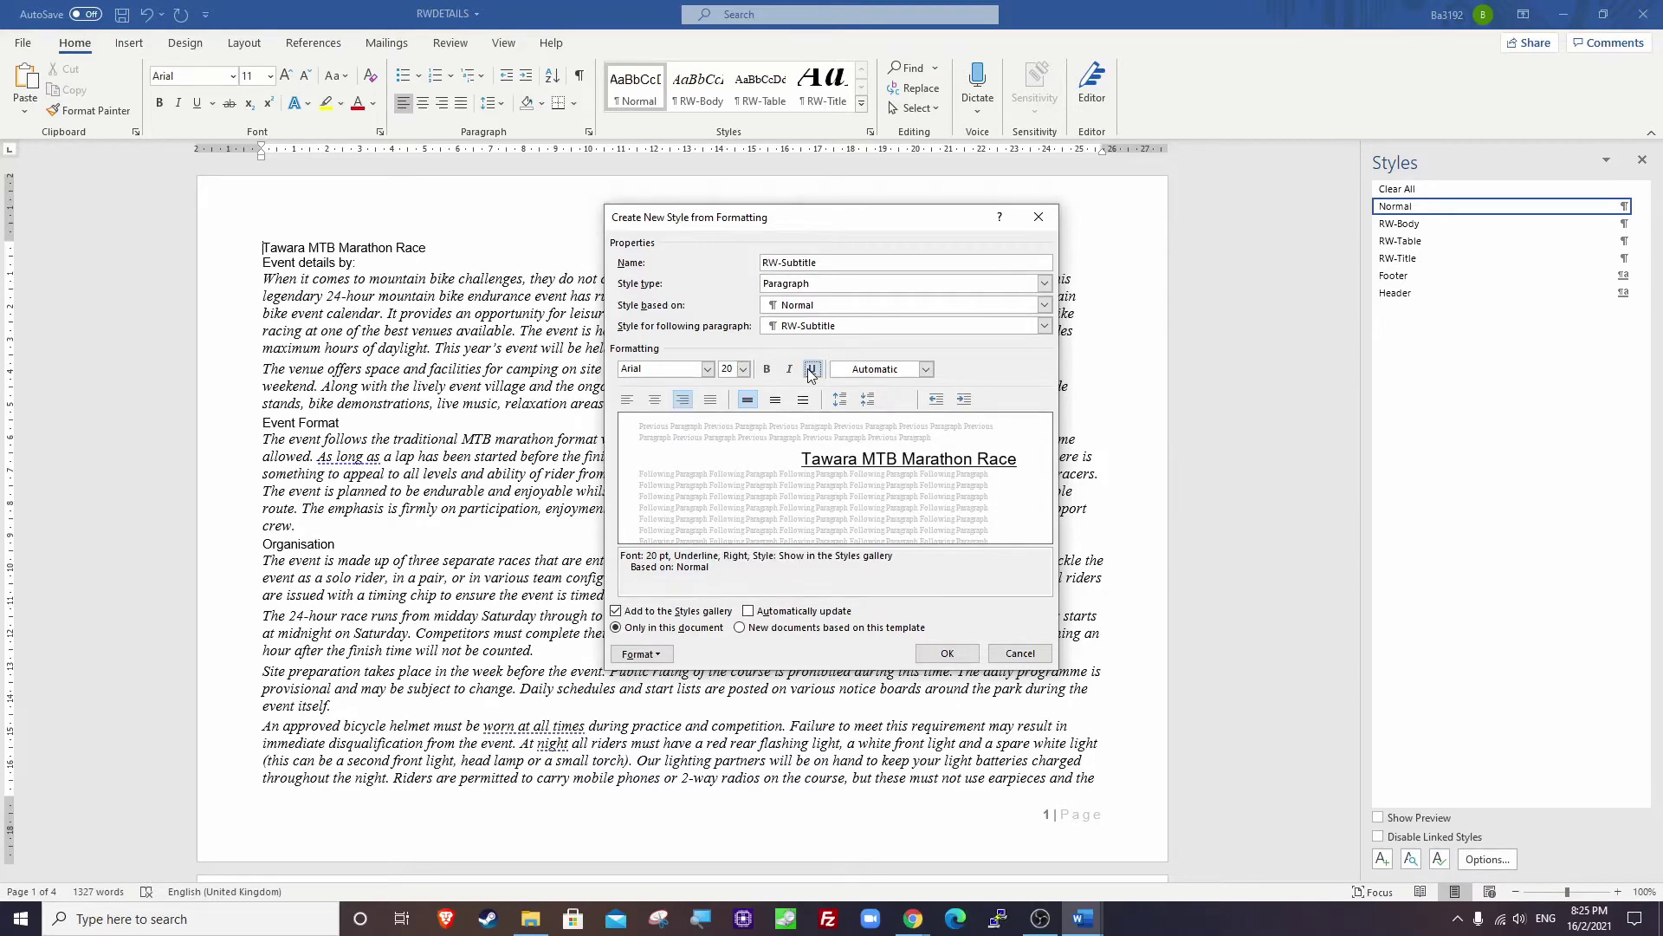
{"action": "left_click", "coordinate": [641, 653]}
{"action": "left_click", "coordinate": [663, 690]}
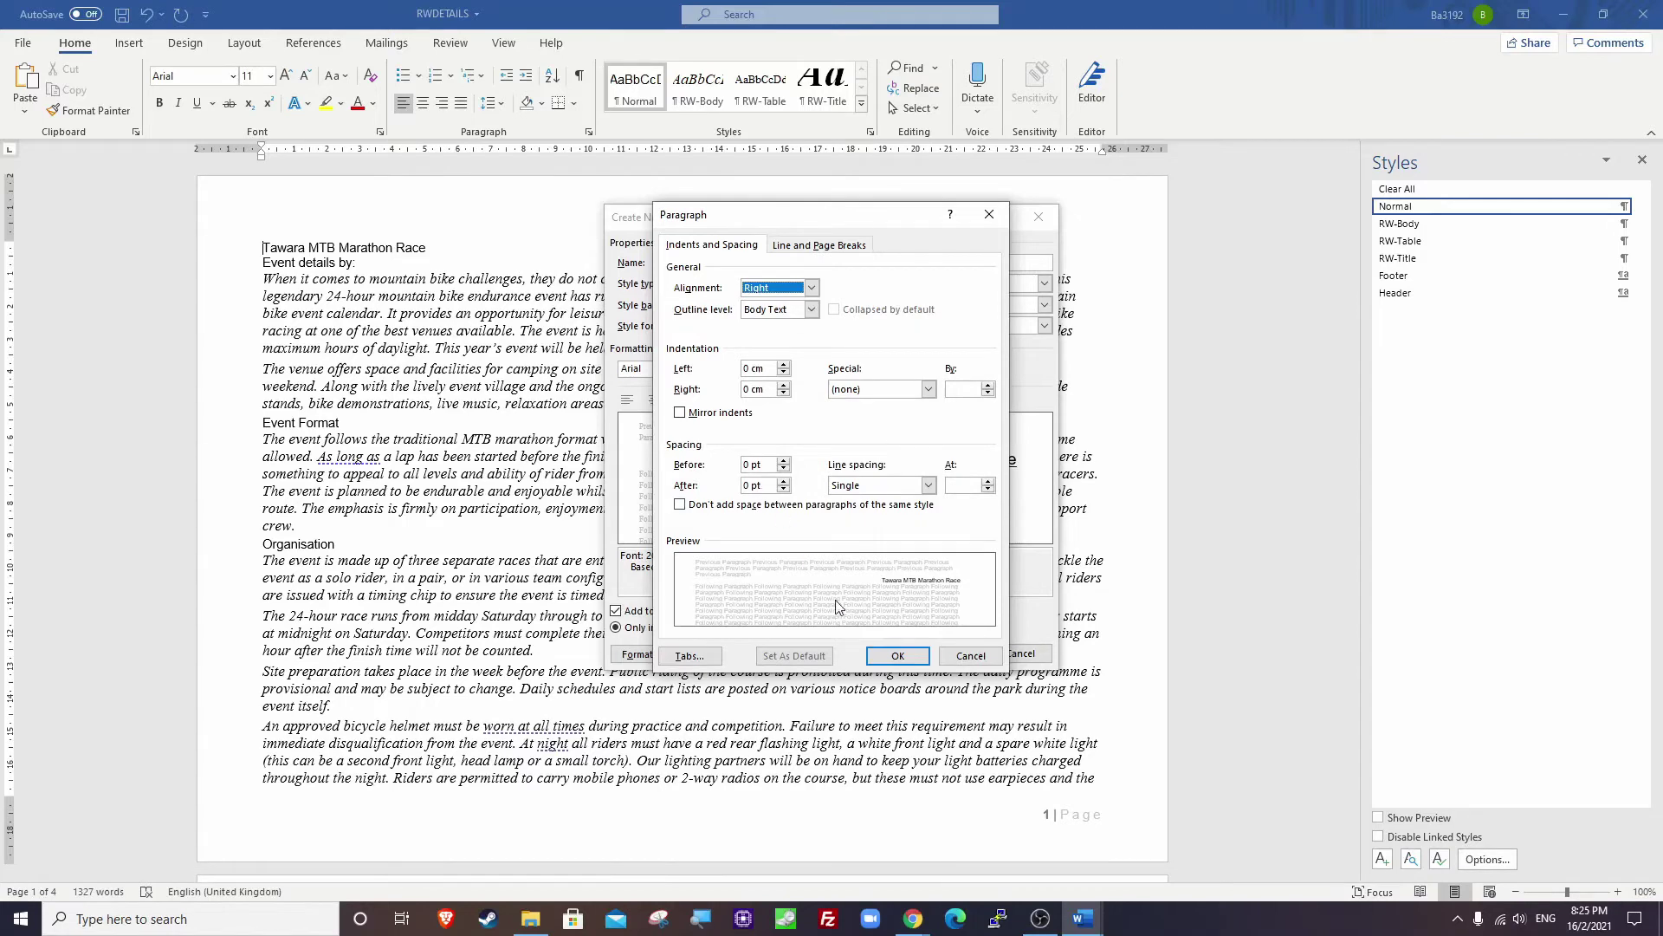
{"action": "left_click", "coordinate": [895, 656]}
{"action": "left_click", "coordinate": [945, 656]}
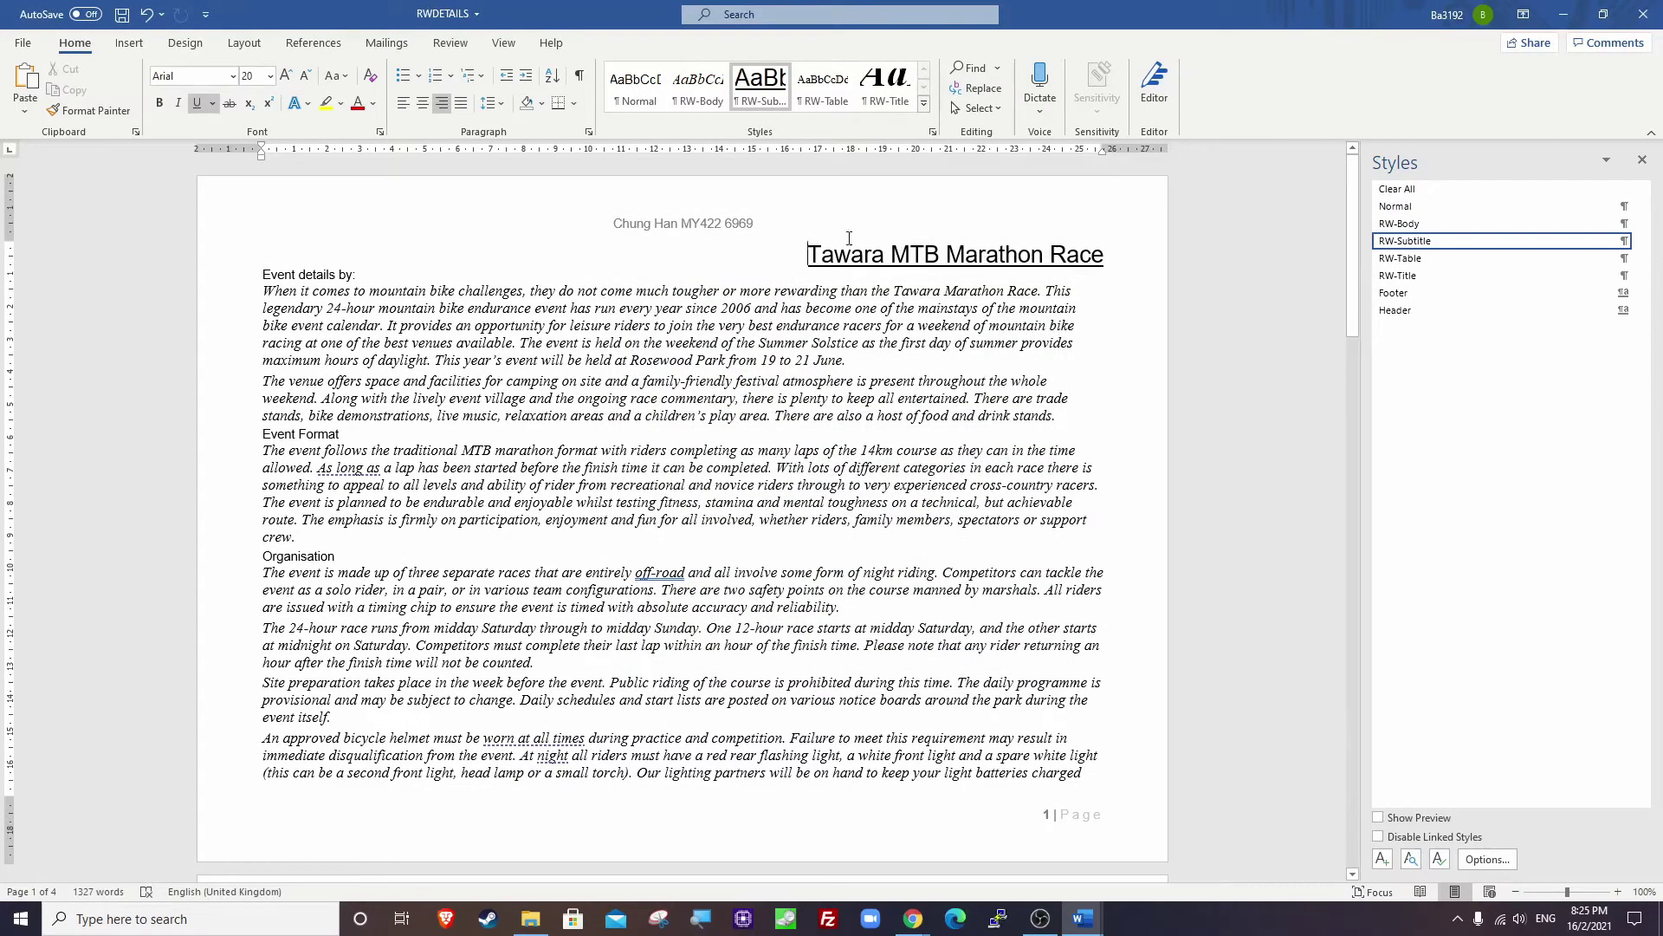
Return the title to the Normal style and bring the exam paper back up.
{"action": "left_click", "coordinate": [1396, 209]}
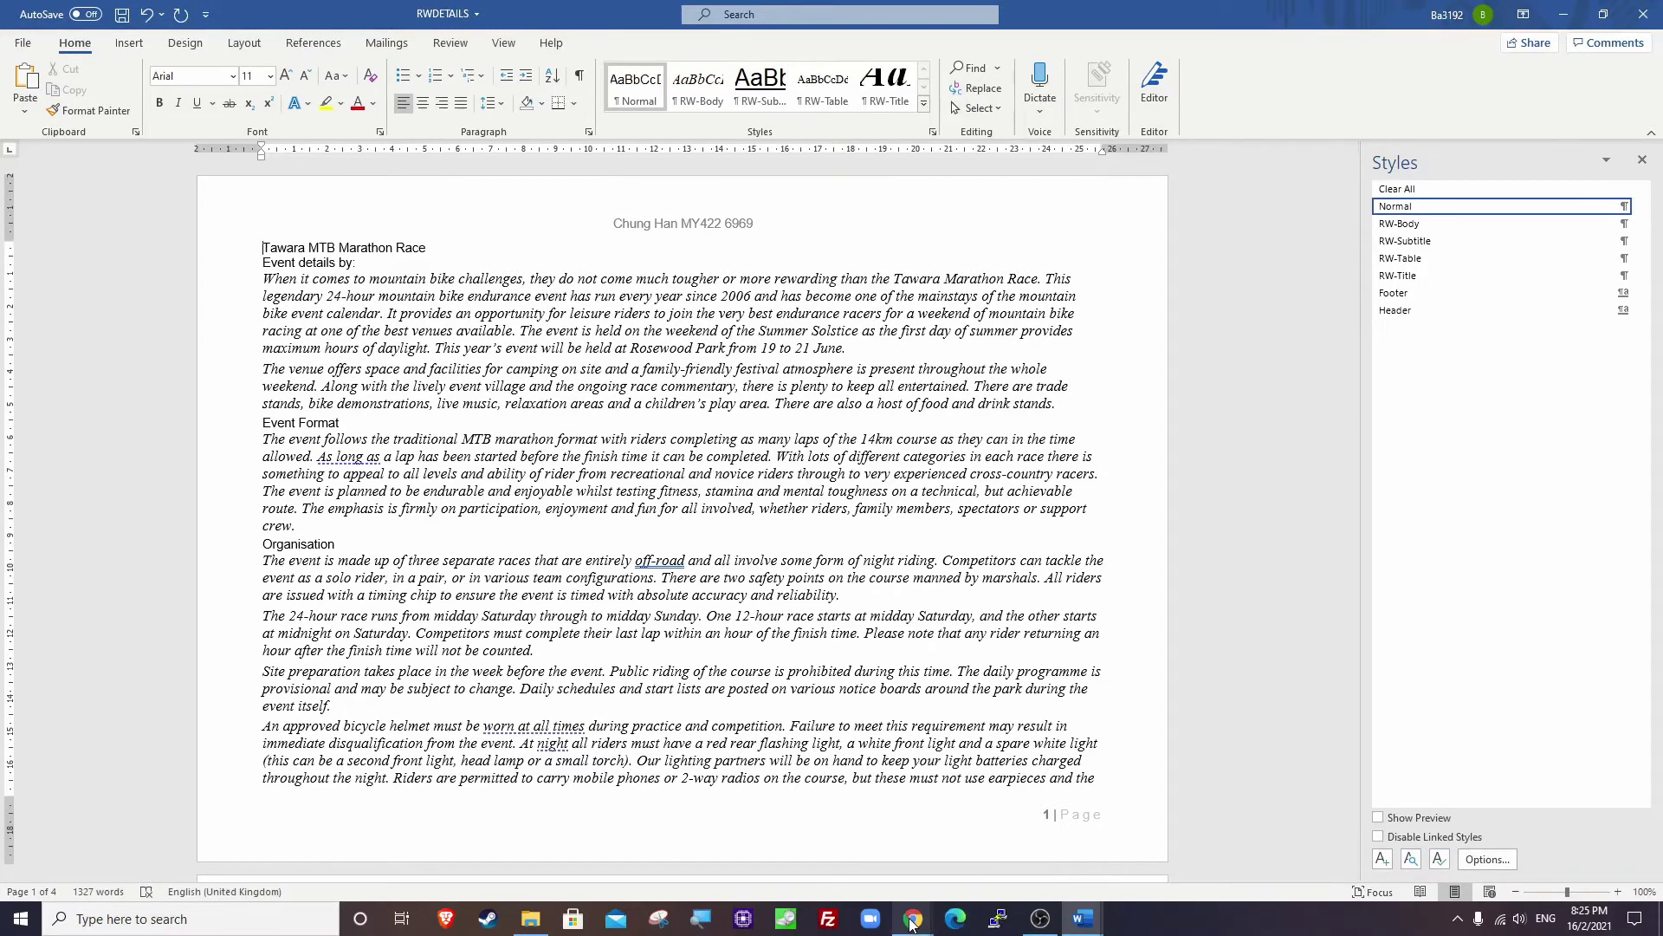
{"action": "mouse_move", "coordinate": [1410, 209]}
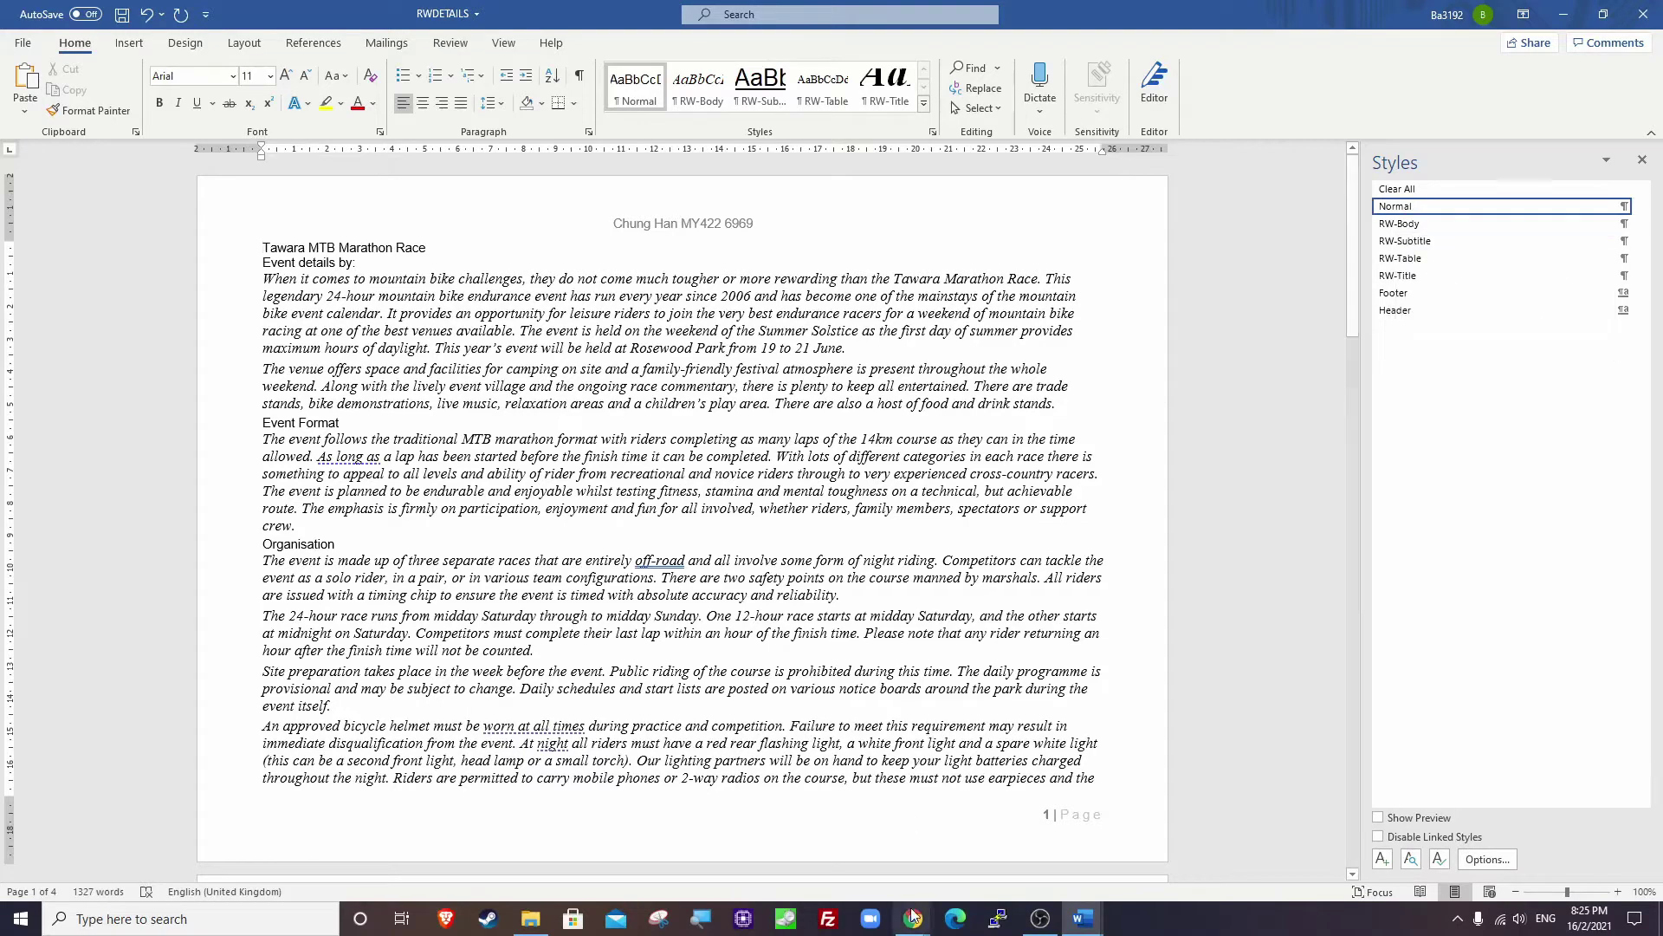
{"action": "mouse_move", "coordinate": [914, 919]}
{"action": "left_click", "coordinate": [1019, 837]}
Read RW-Subhead's specification: serif, 18, centre, bold, underline, 8 pt after.
{"action": "left_click", "coordinate": [691, 410]}
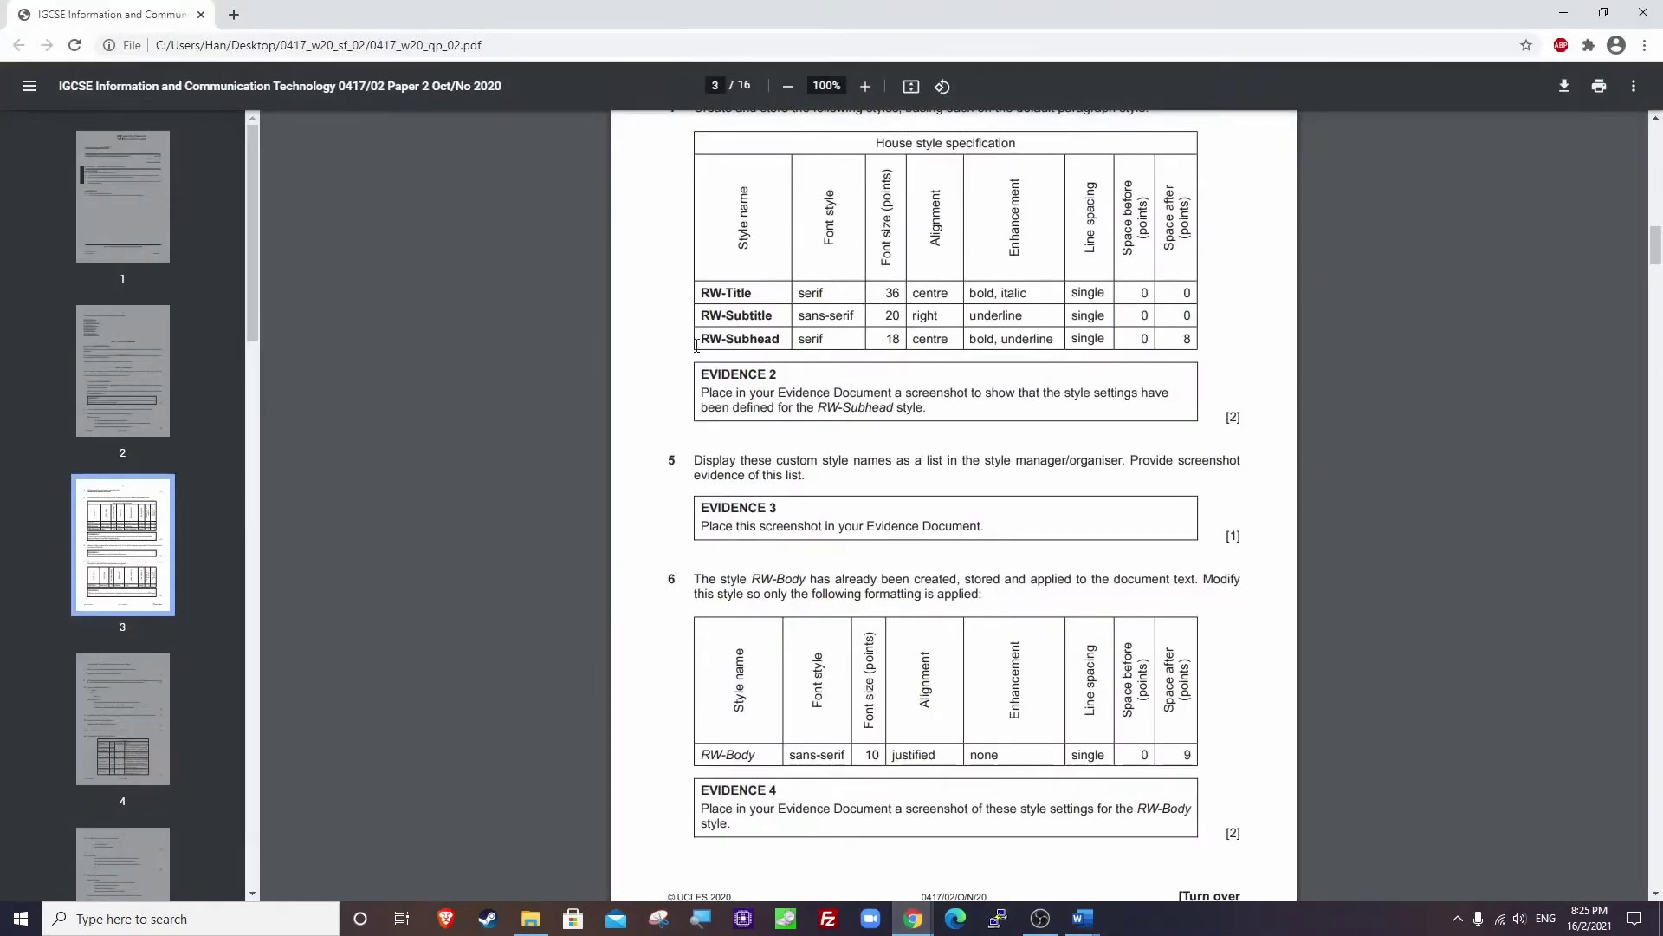
{"action": "left_click_drag", "start_coordinate": [702, 340], "coordinate": [802, 338]}
{"action": "left_click", "coordinate": [914, 344]}
{"action": "left_click_drag", "start_coordinate": [1080, 339], "coordinate": [1092, 340]}
{"action": "left_click", "coordinate": [1189, 339]}
Switch back to the RWDETAILS document in Word.
{"action": "mouse_move", "coordinate": [1082, 918]}
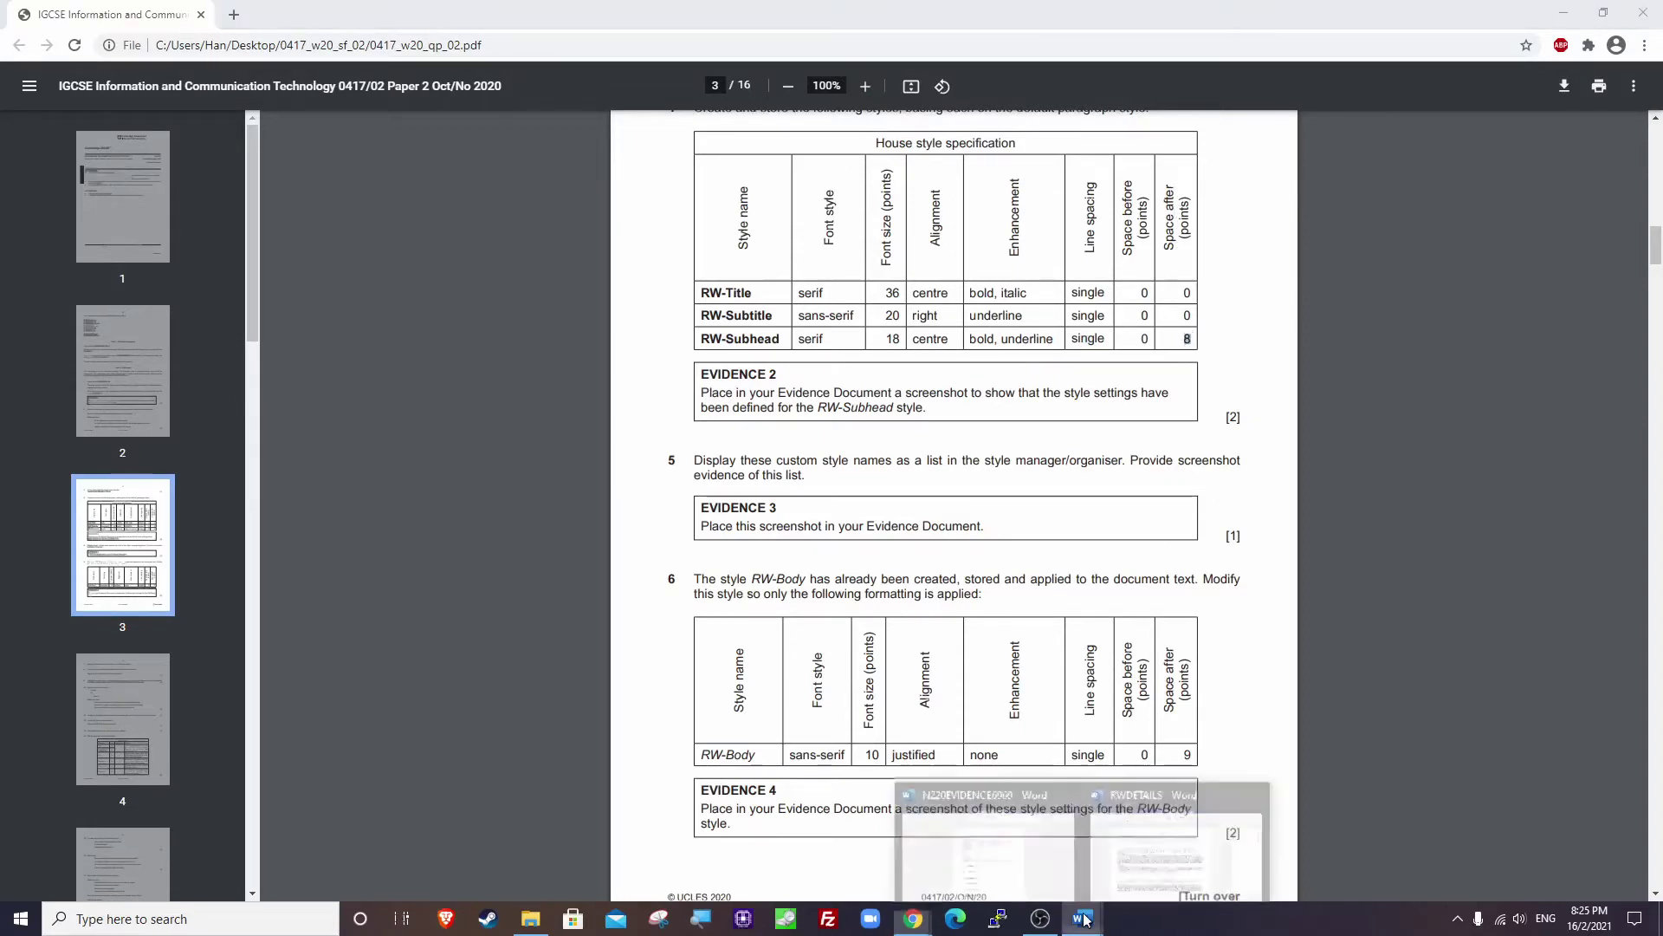
{"action": "left_click", "coordinate": [1025, 855]}
{"action": "left_click", "coordinate": [1182, 836]}
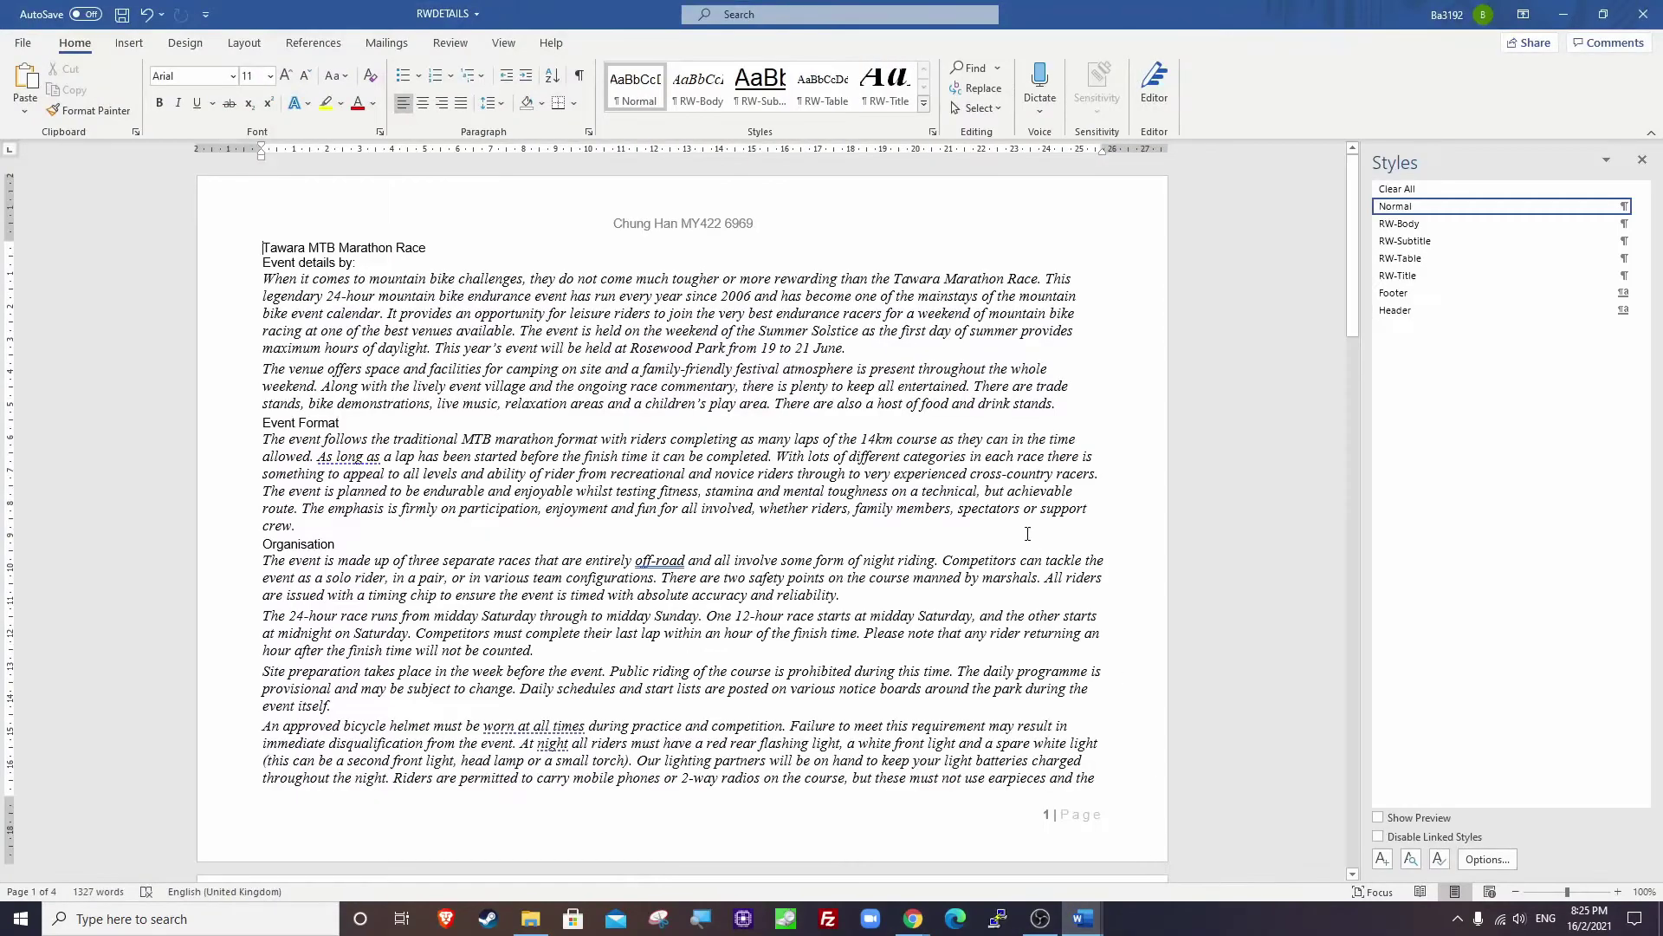
Start a new RW-Subhead style in Times New Roman 18 pt, centred, bold and underlined.
{"action": "left_click", "coordinate": [1382, 859]}
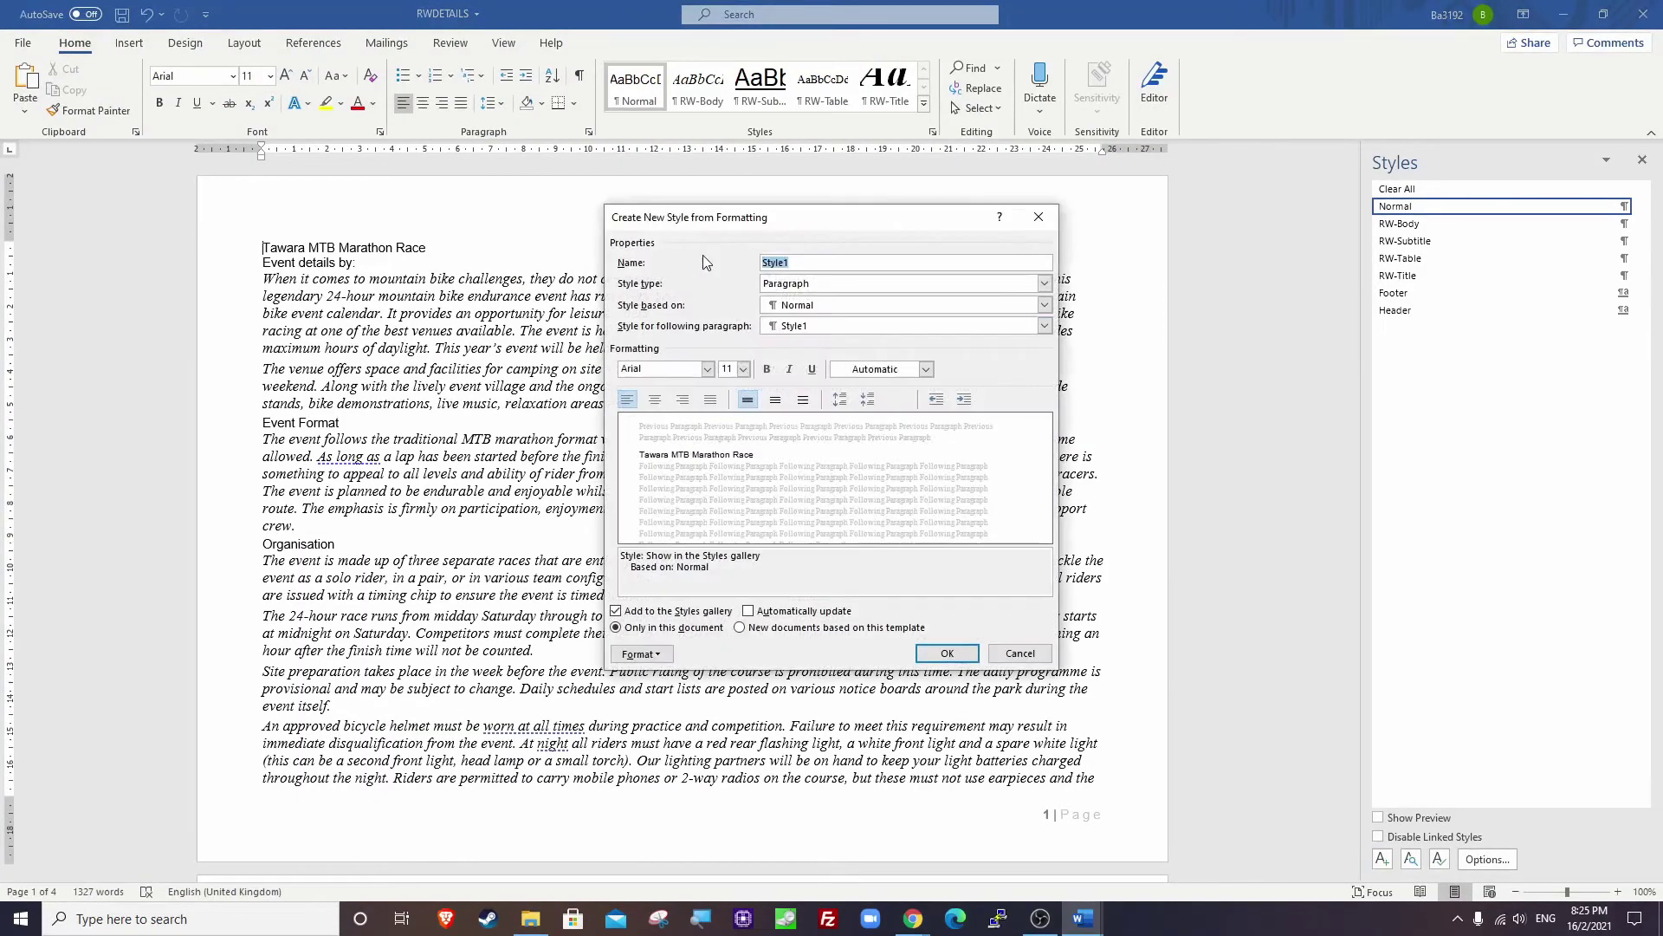
{"action": "type", "text": "RW-Subhead"}
{"action": "left_click", "coordinate": [680, 369]}
{"action": "type", "text": "Time"}
{"action": "key", "text": "Tab"}
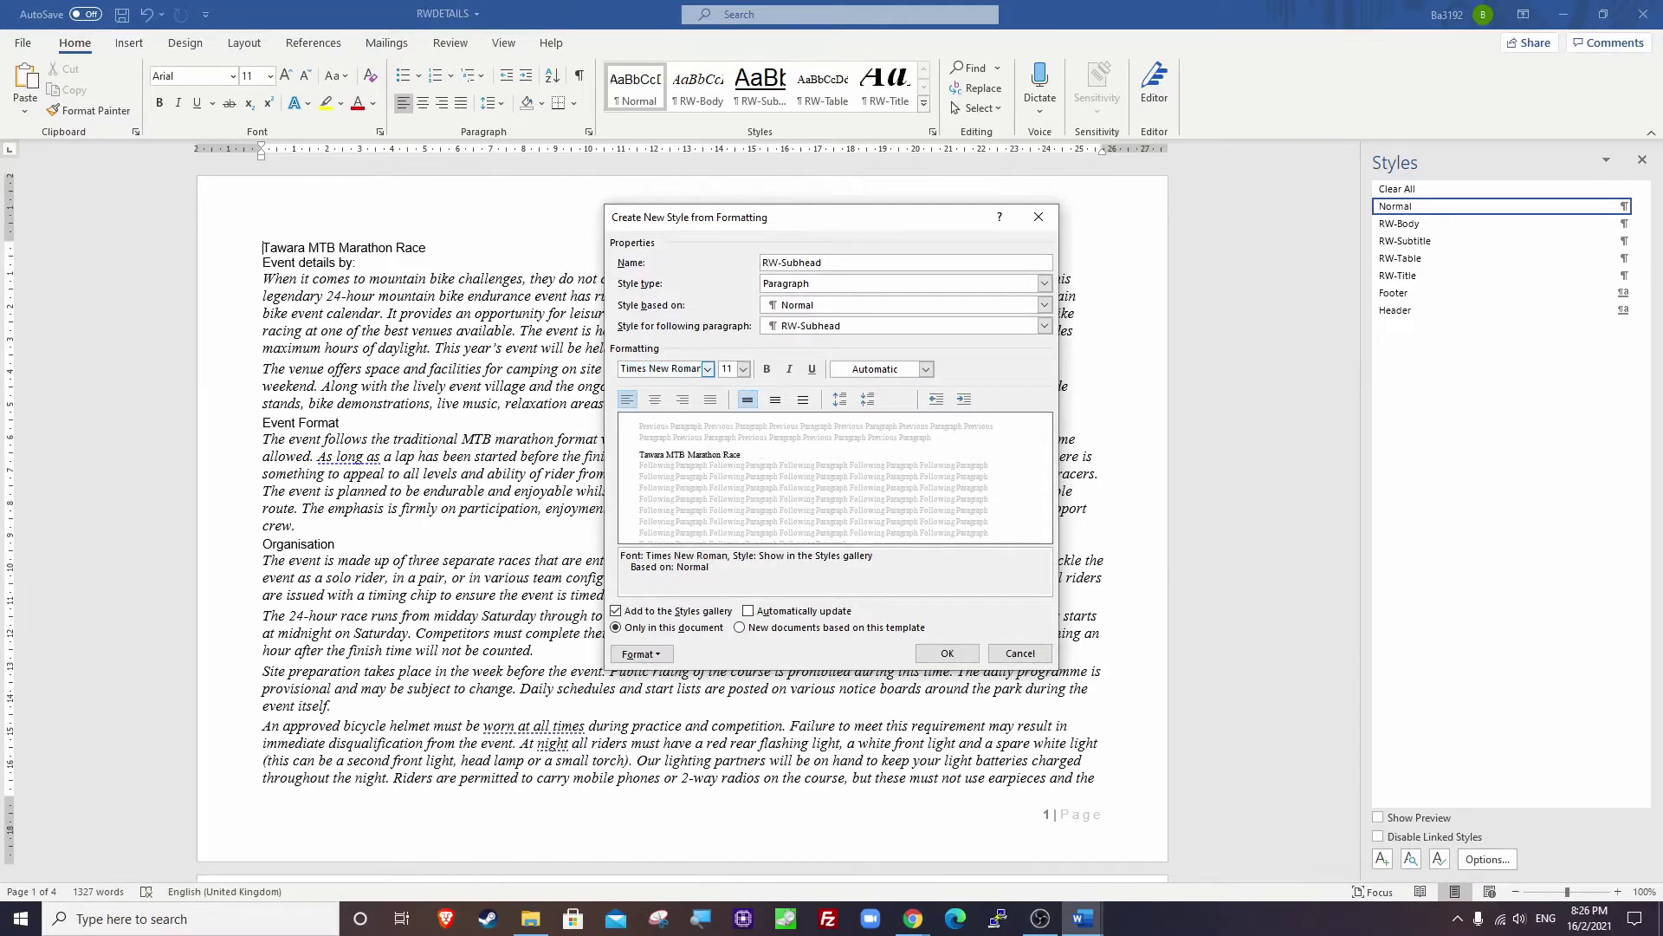
{"action": "double_click", "coordinate": [728, 368]}
{"action": "type", "text": "18"}
{"action": "key", "text": "Tab"}
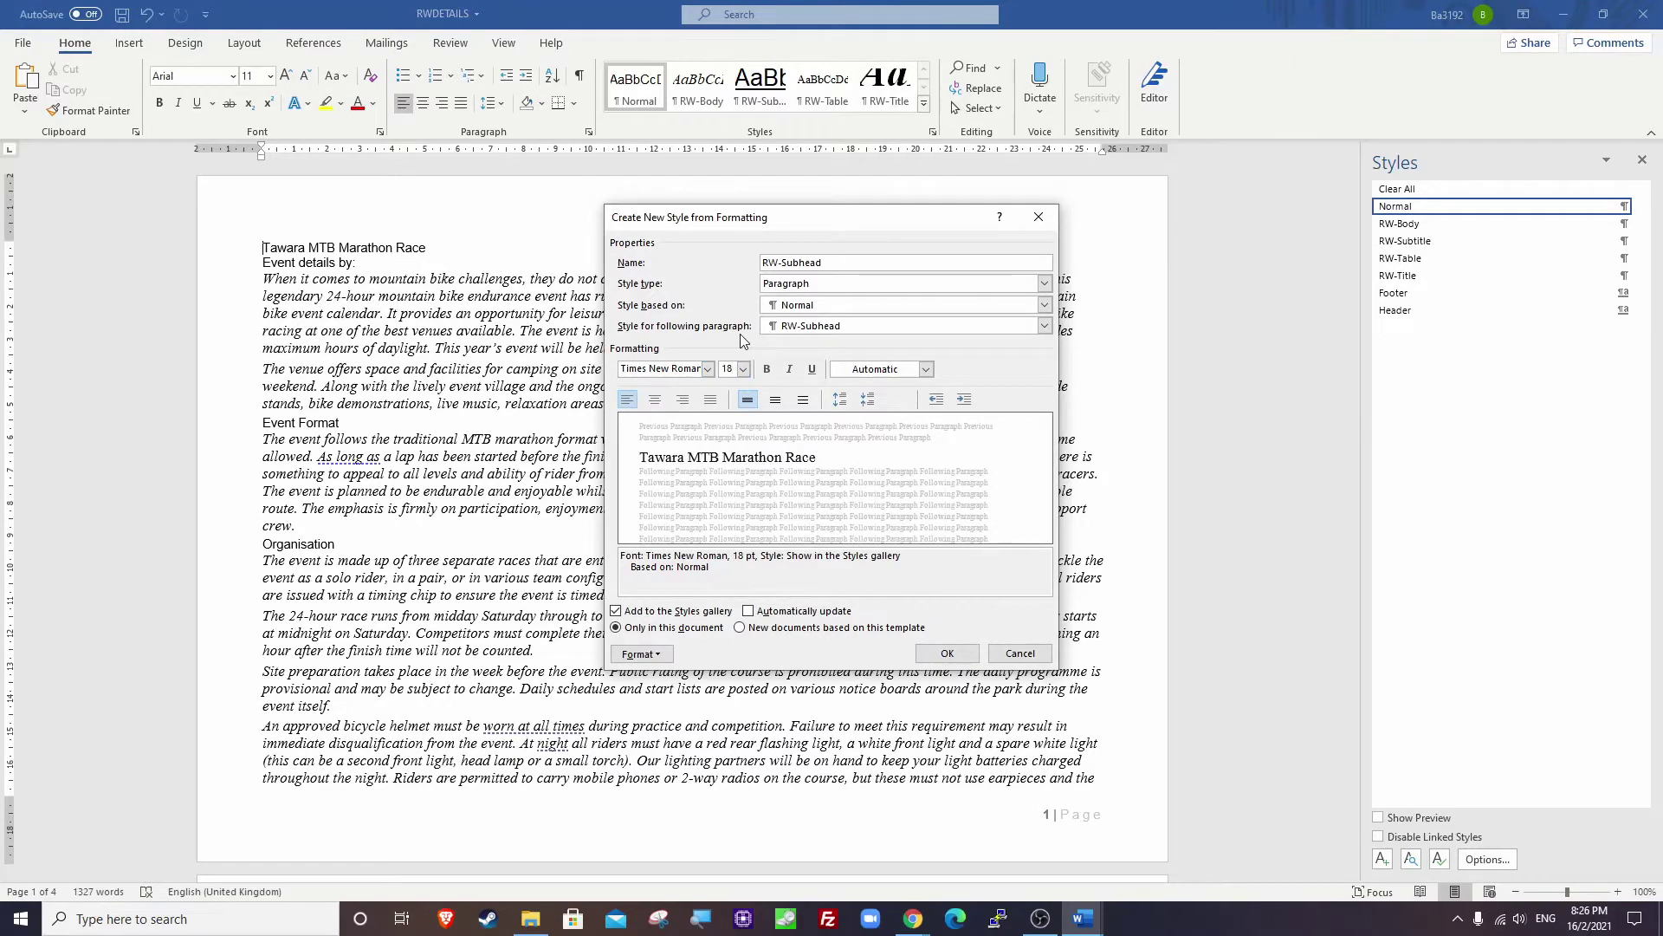
{"action": "left_click", "coordinate": [656, 400]}
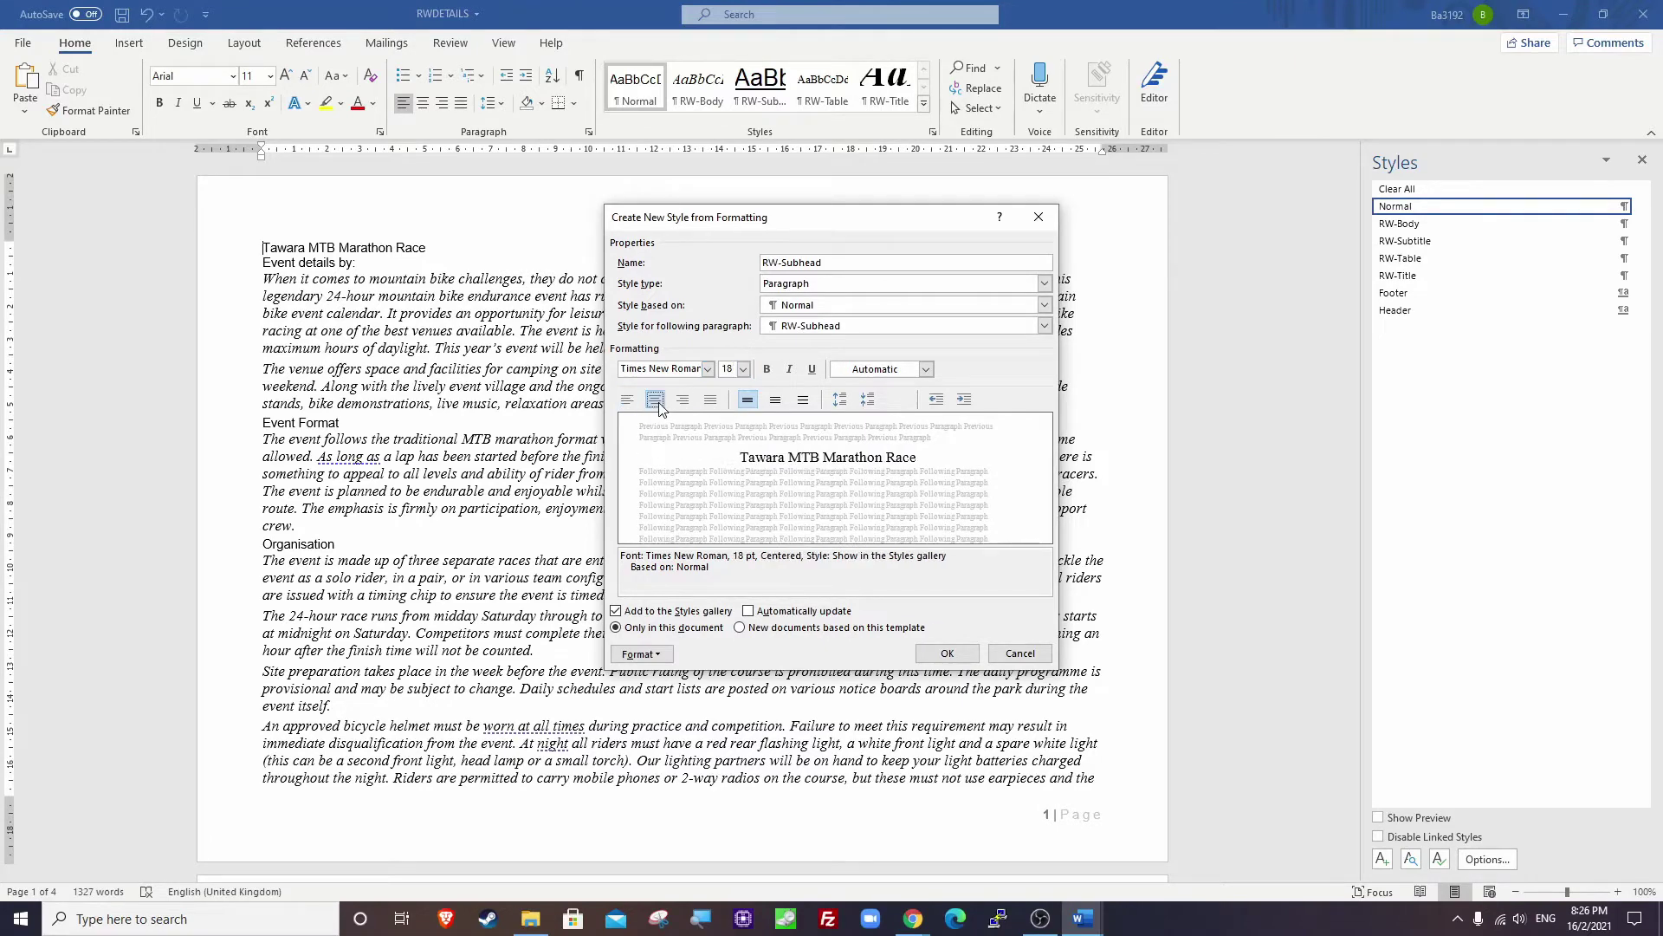
{"action": "left_click", "coordinate": [768, 371]}
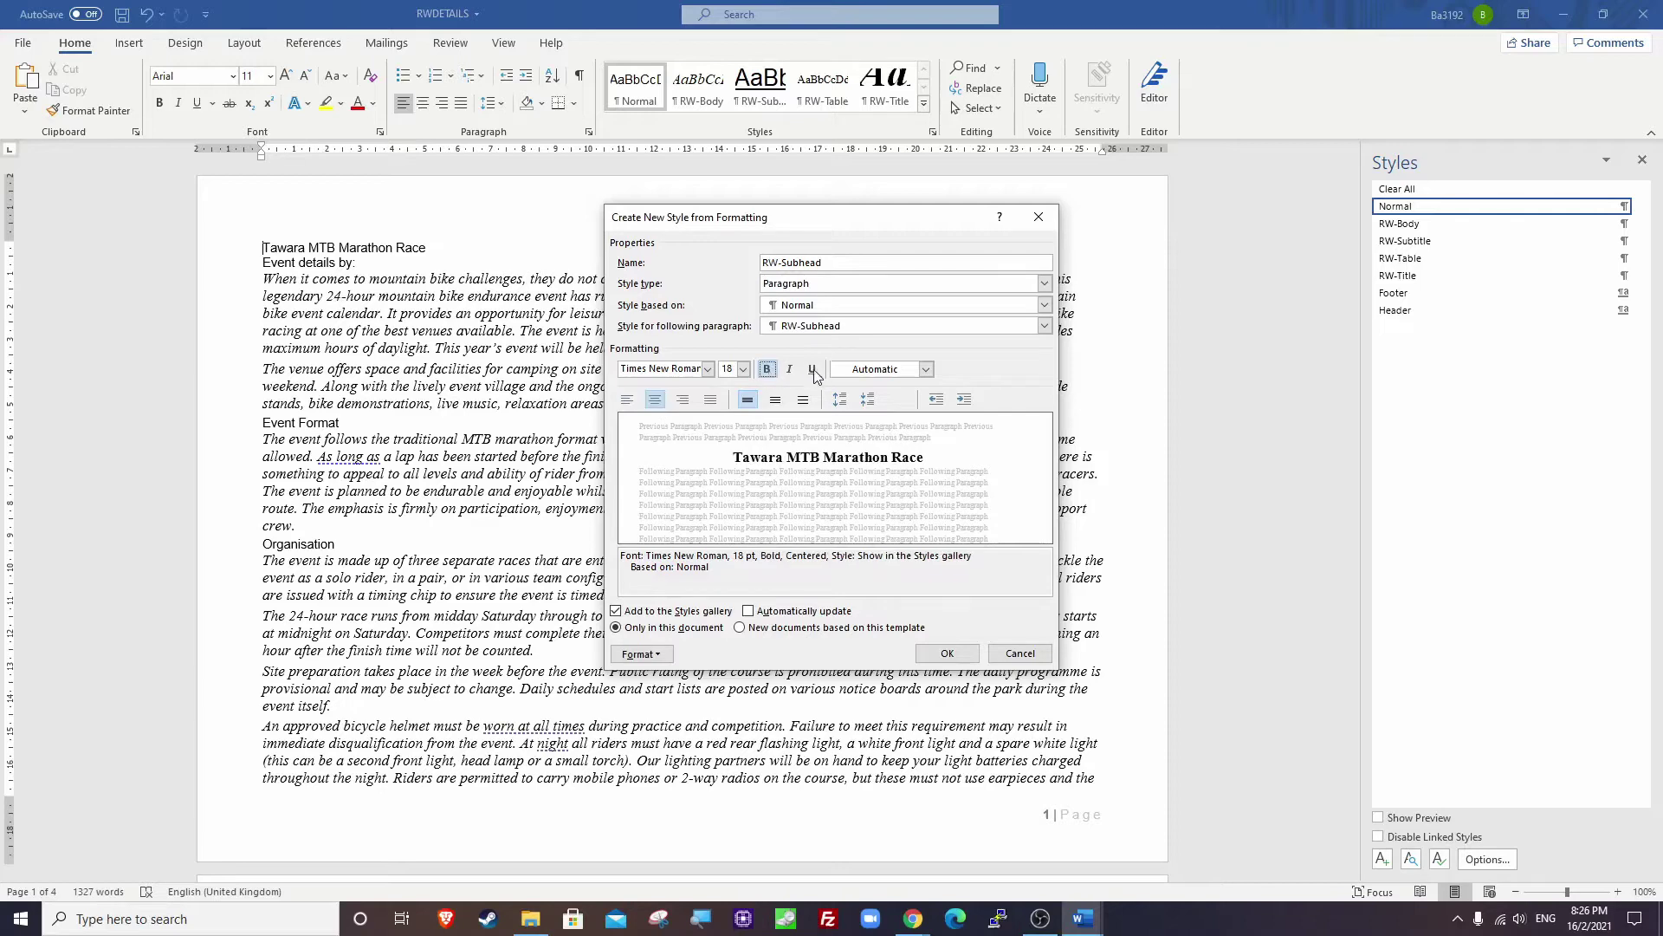
{"action": "left_click", "coordinate": [814, 370]}
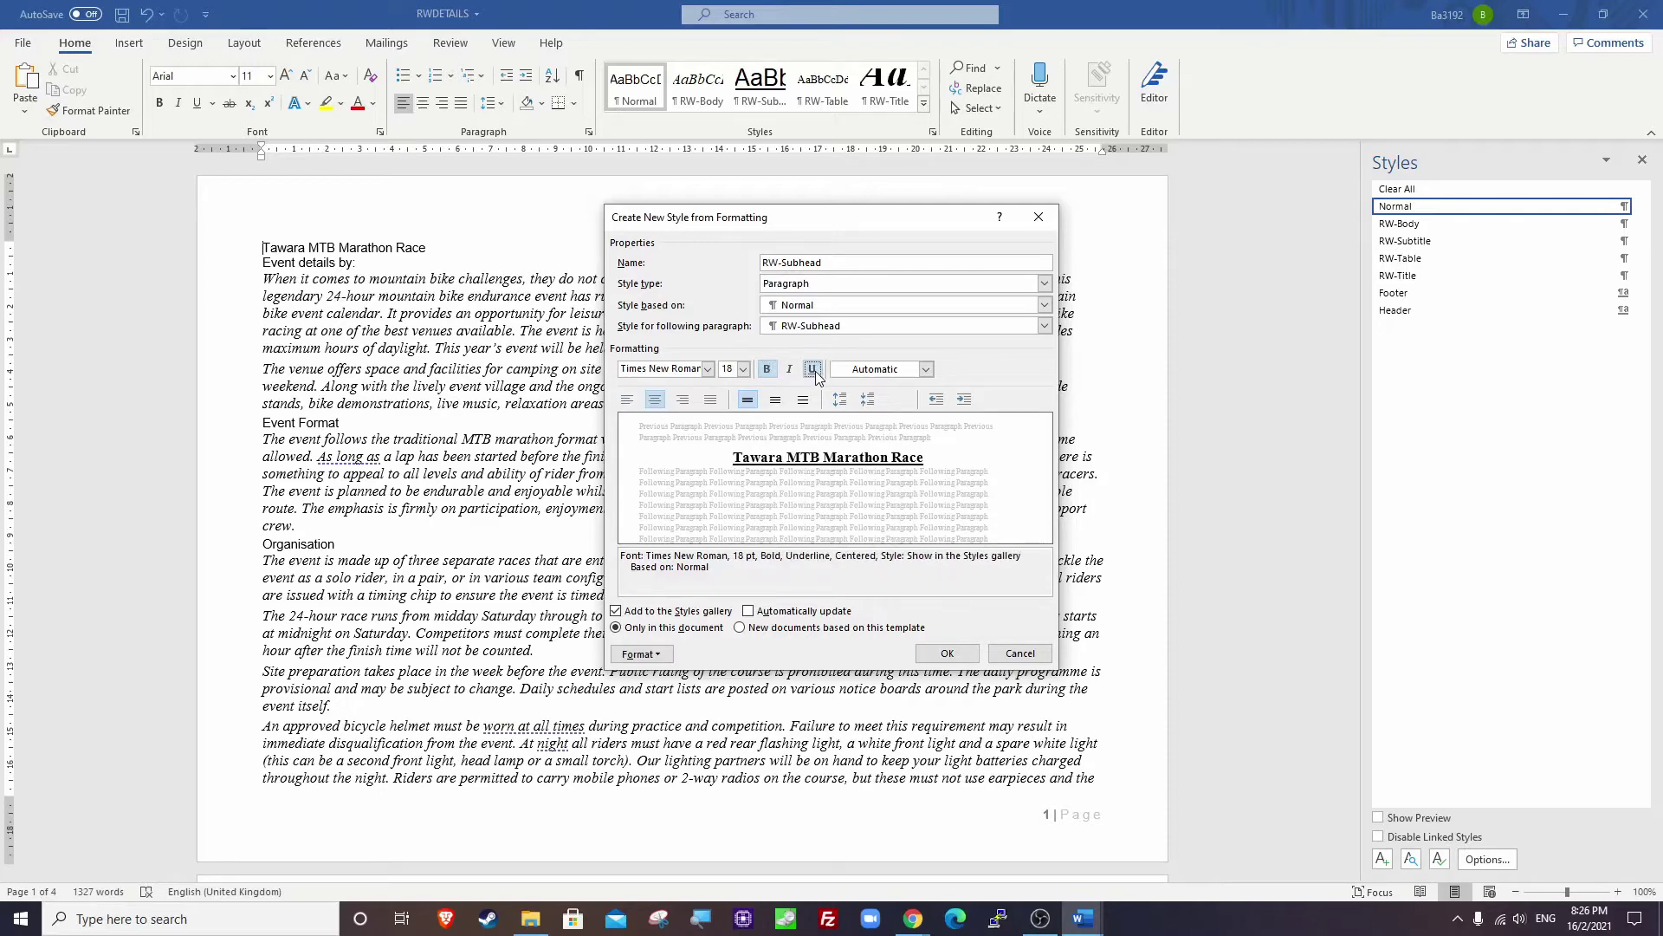
Give RW-Subhead 8 pt spacing after and finish creating the style.
{"action": "left_click", "coordinate": [641, 654]}
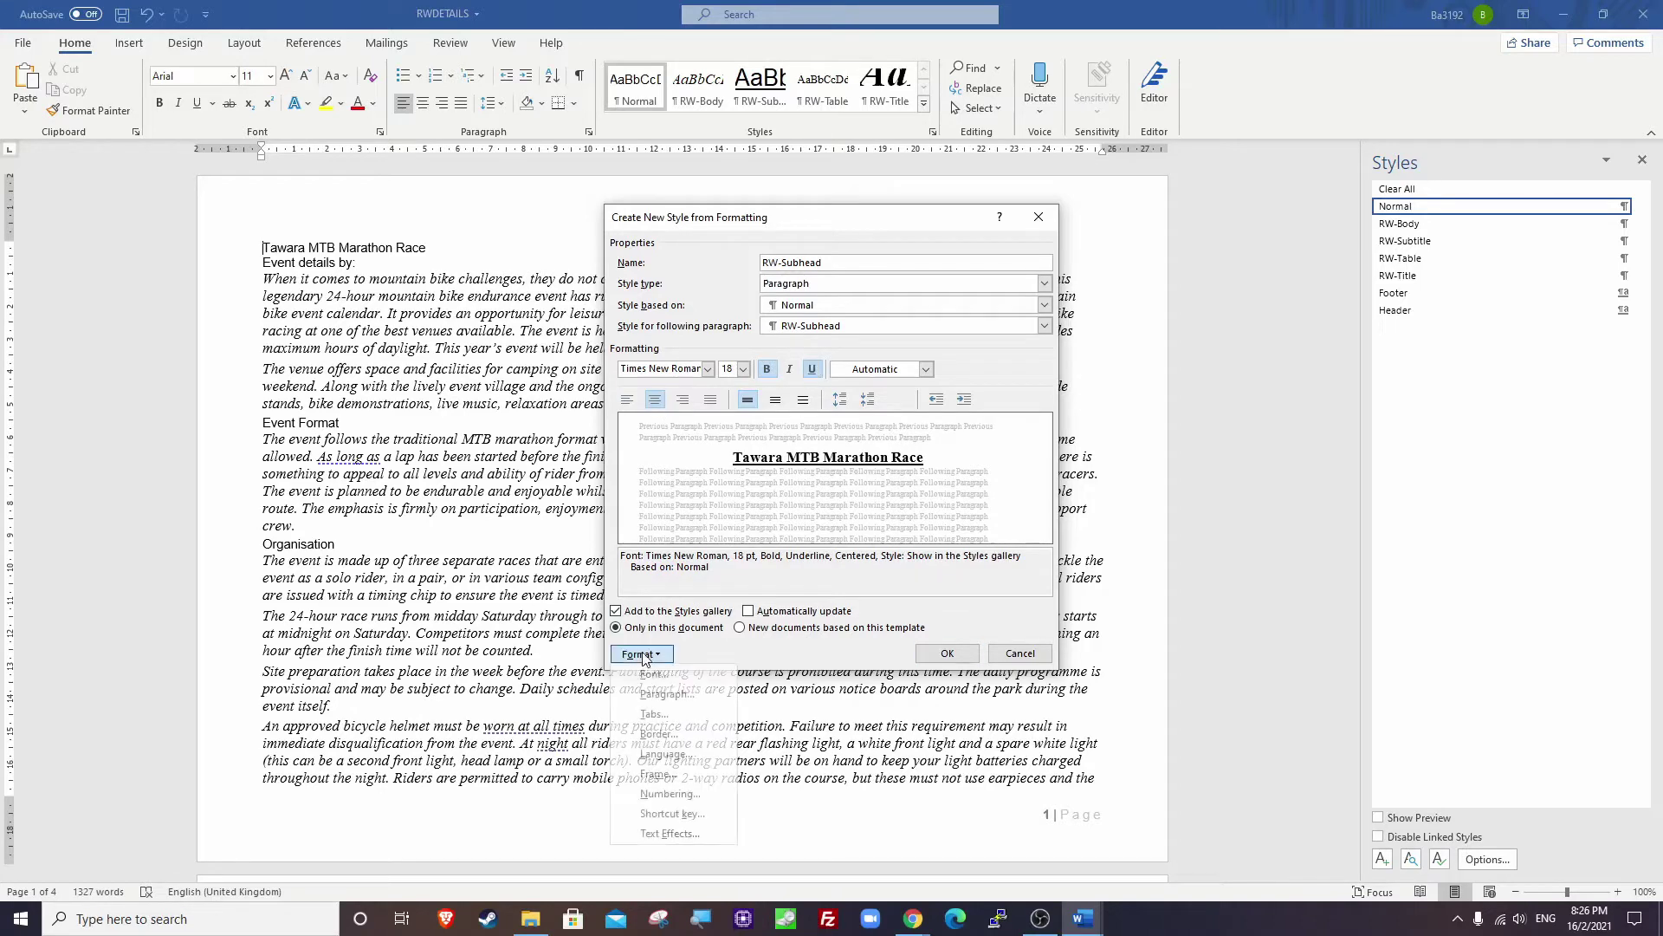
{"action": "left_click", "coordinate": [667, 693]}
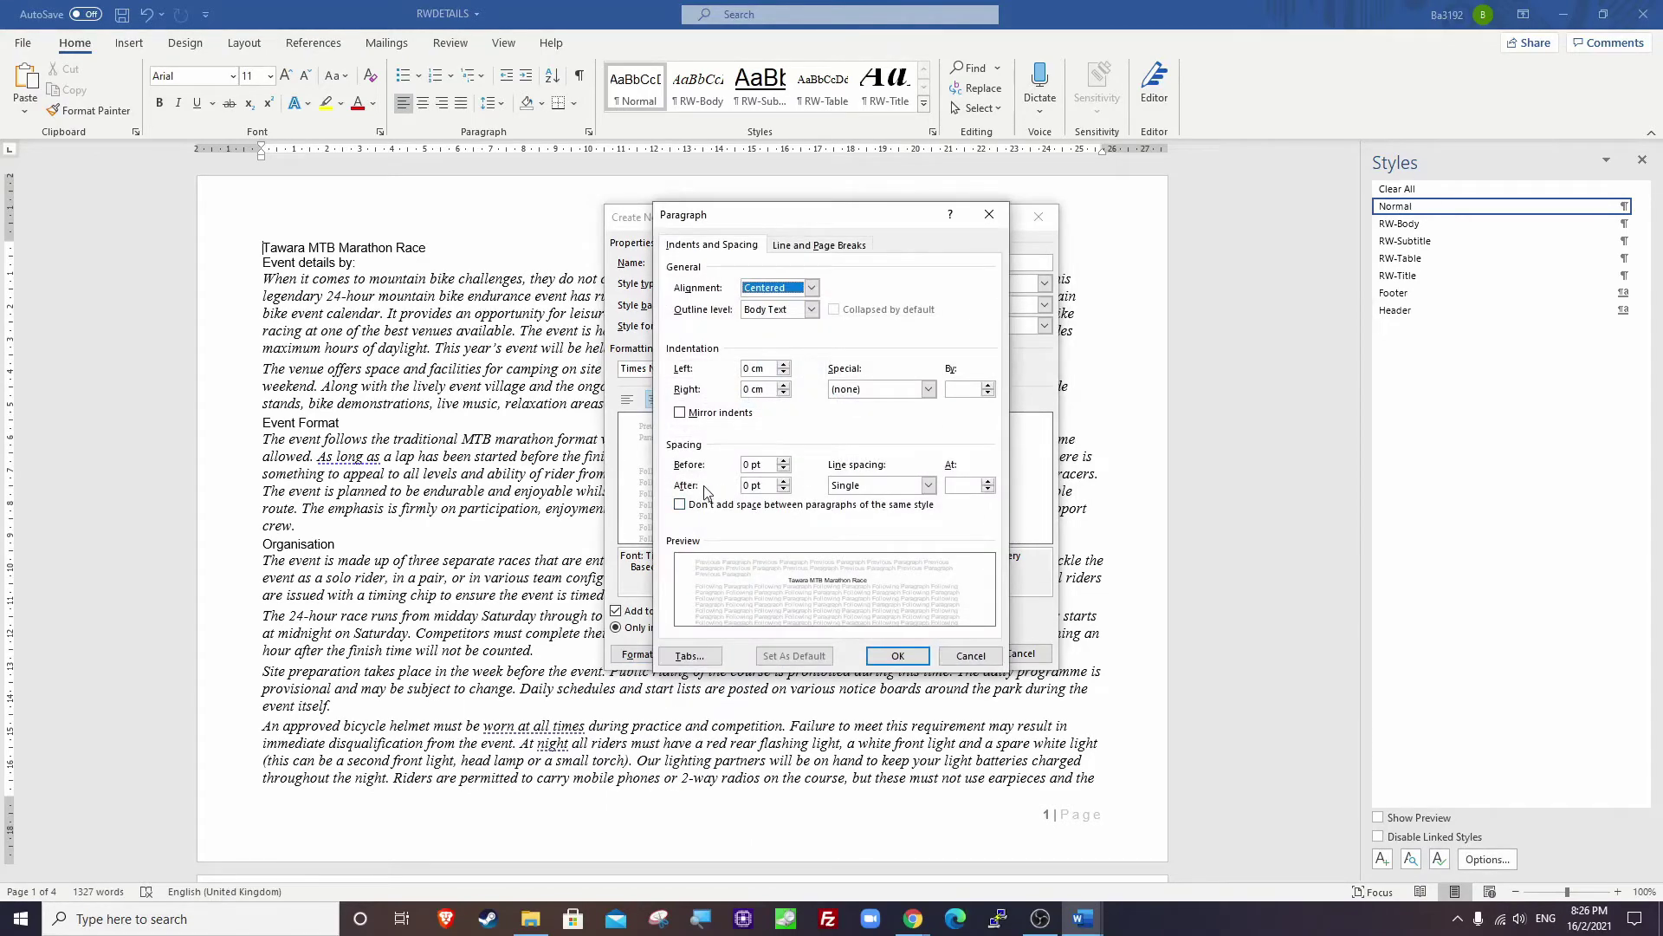
{"action": "left_click", "coordinate": [783, 481]}
{"action": "left_click", "coordinate": [783, 482]}
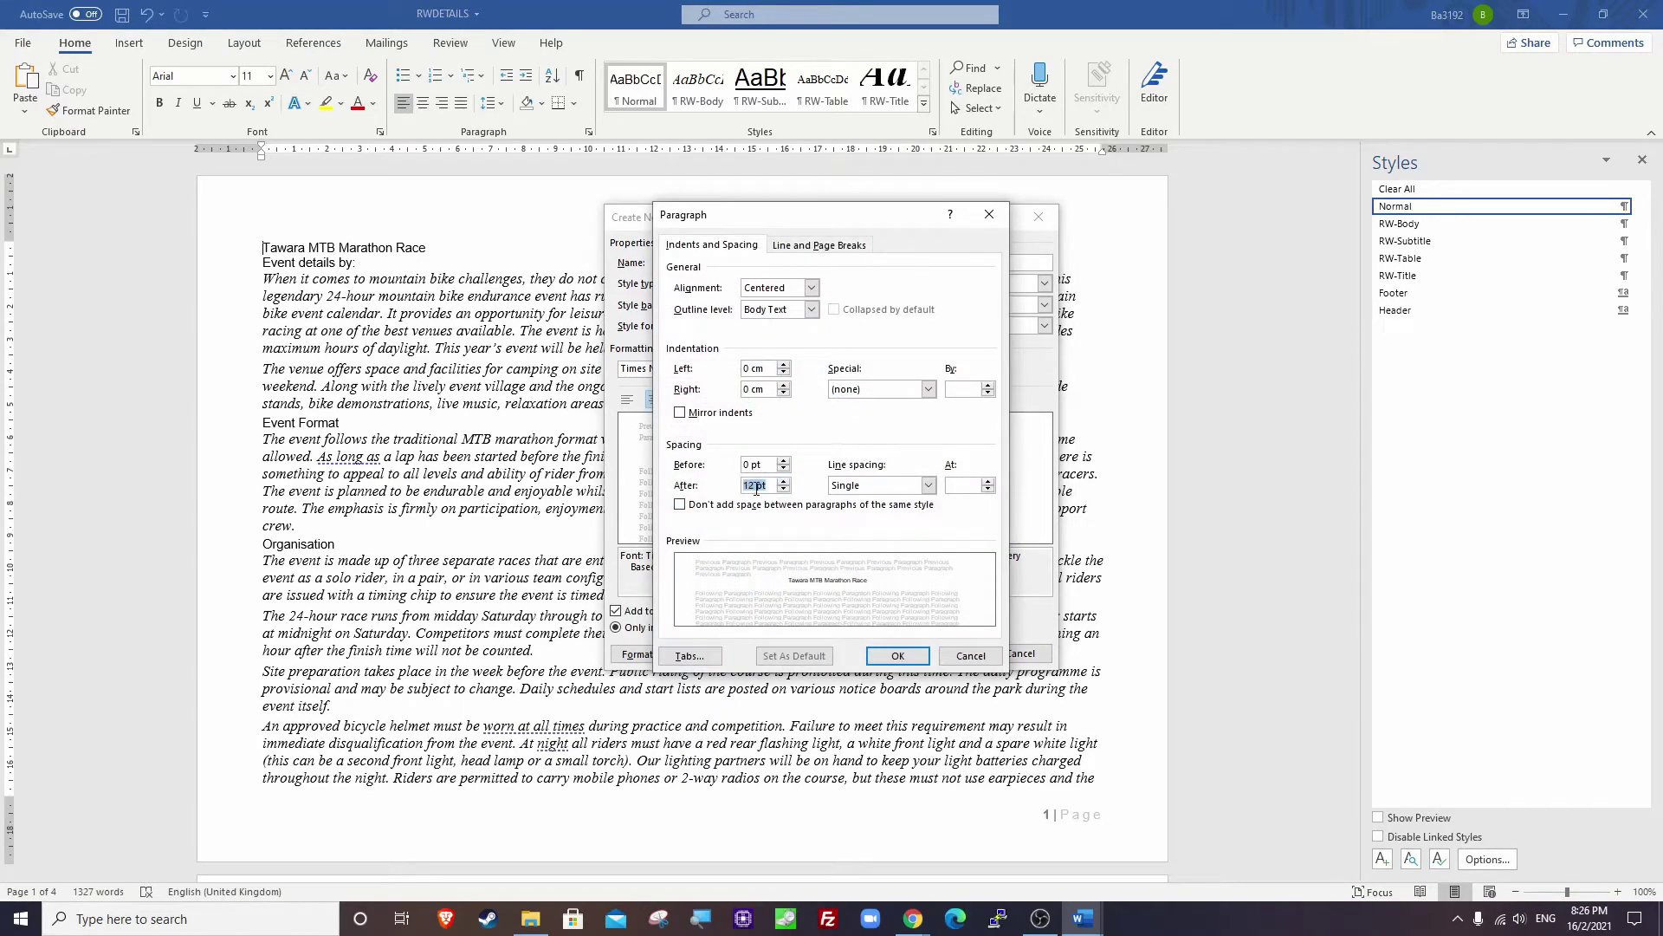
{"action": "type", "text": "8"}
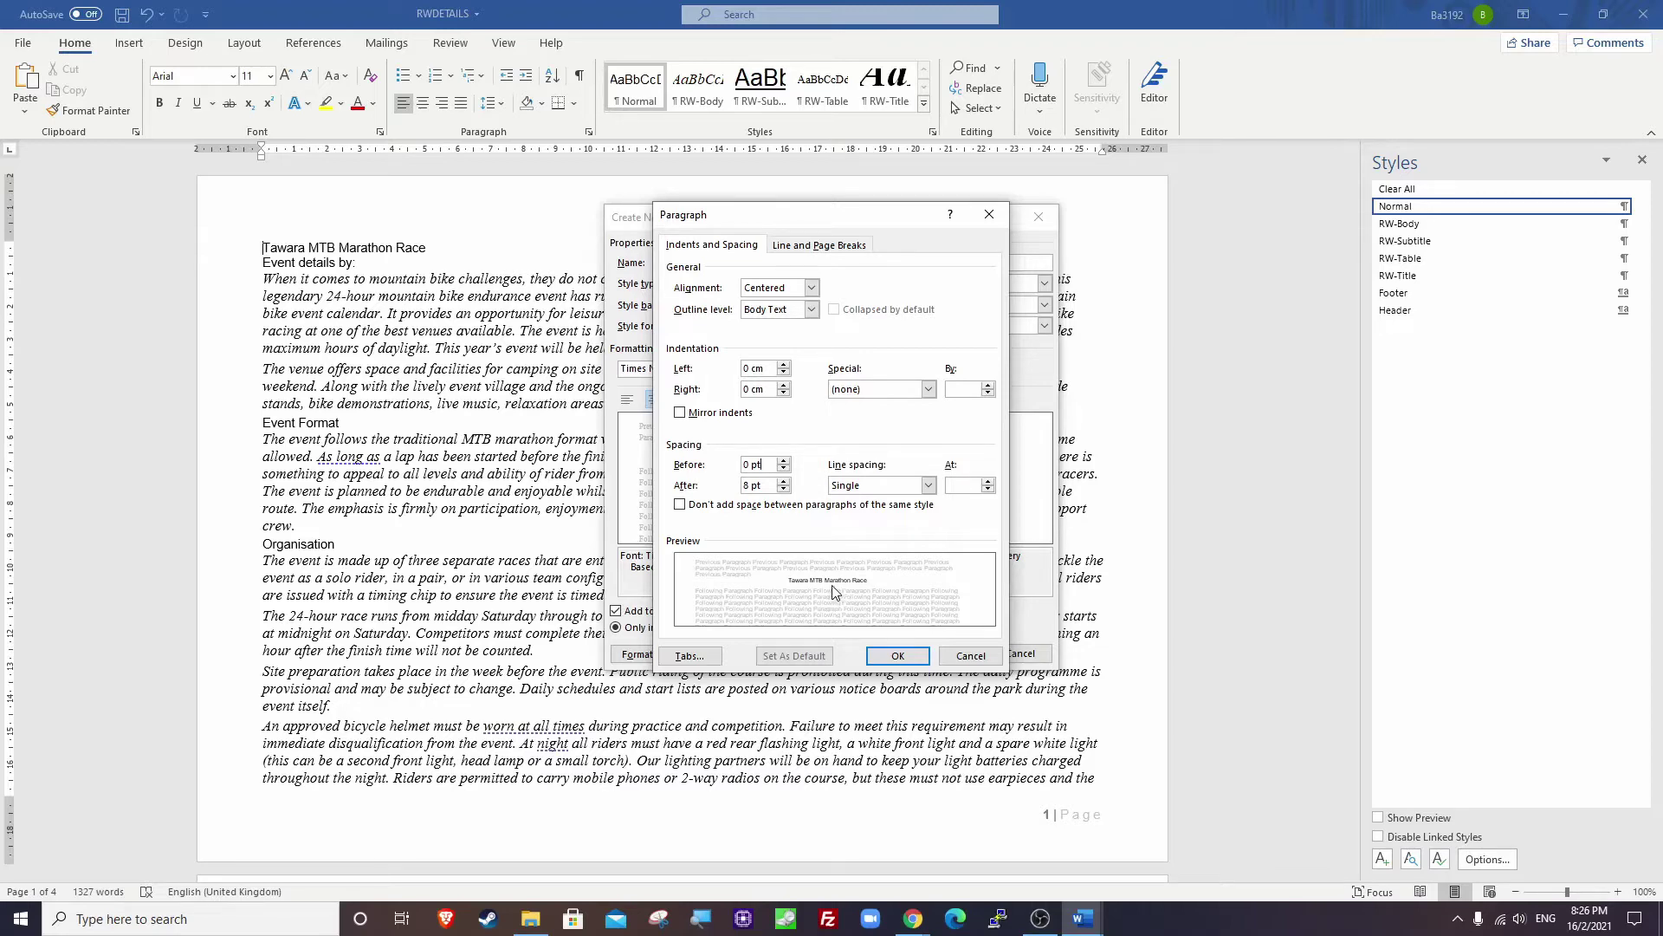
{"action": "left_click", "coordinate": [744, 488]}
{"action": "key", "text": "Delete"}
{"action": "type", "text": "0"}
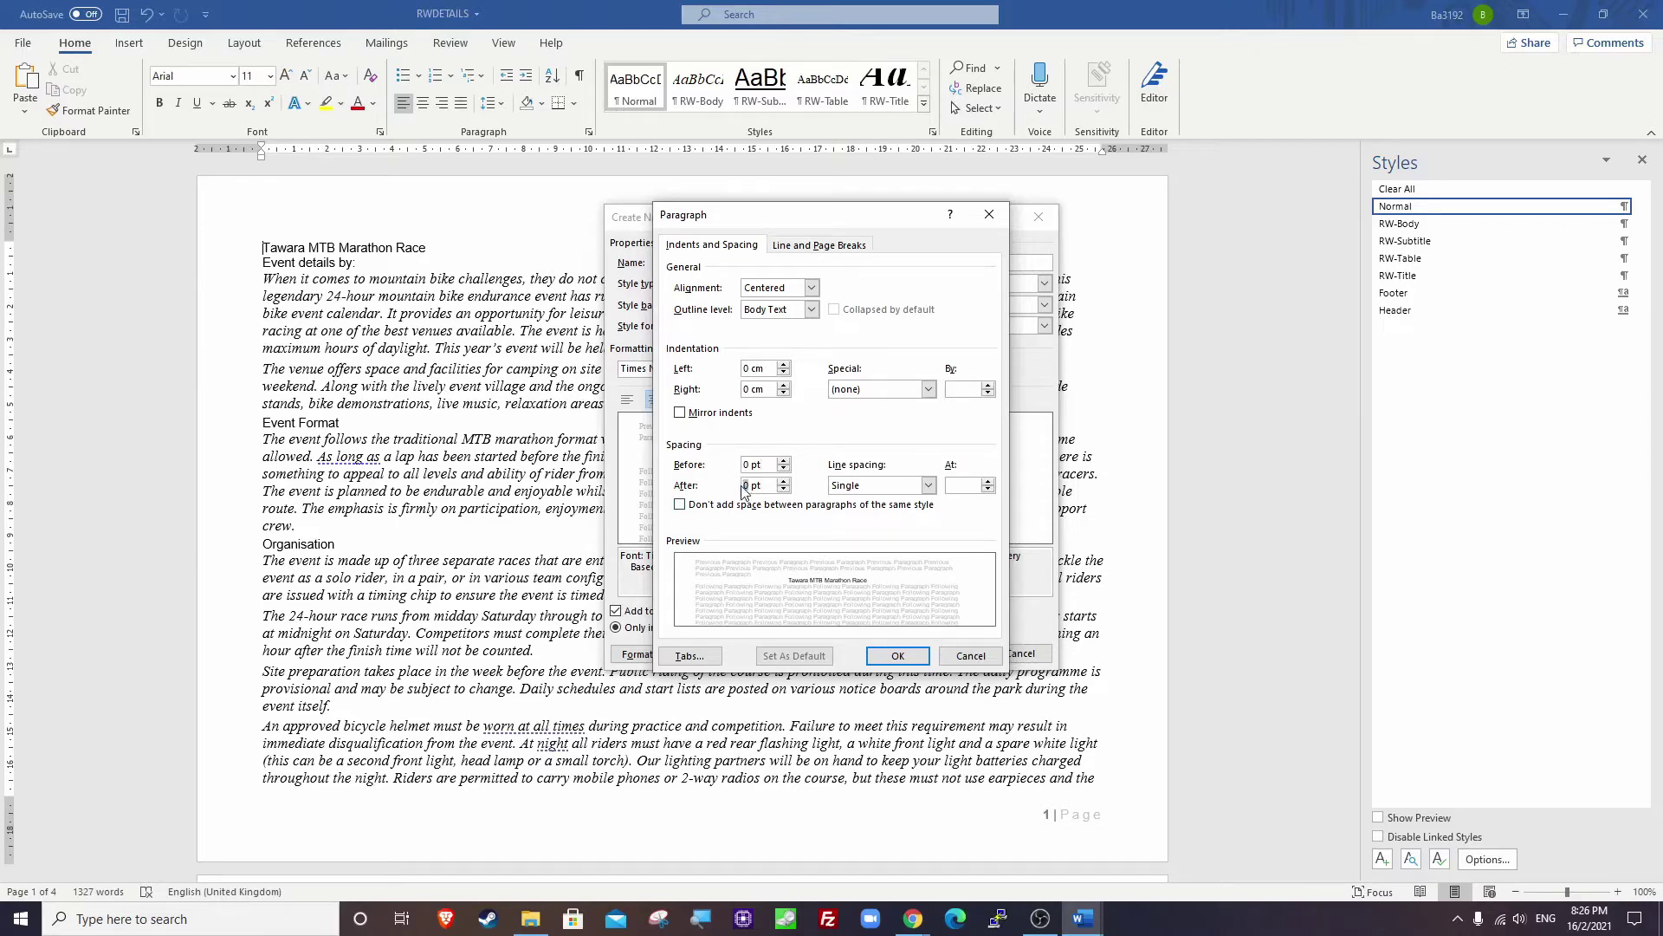
{"action": "key", "text": "BackSpace"}
{"action": "type", "text": "8"}
{"action": "key", "text": "shift+Tab"}
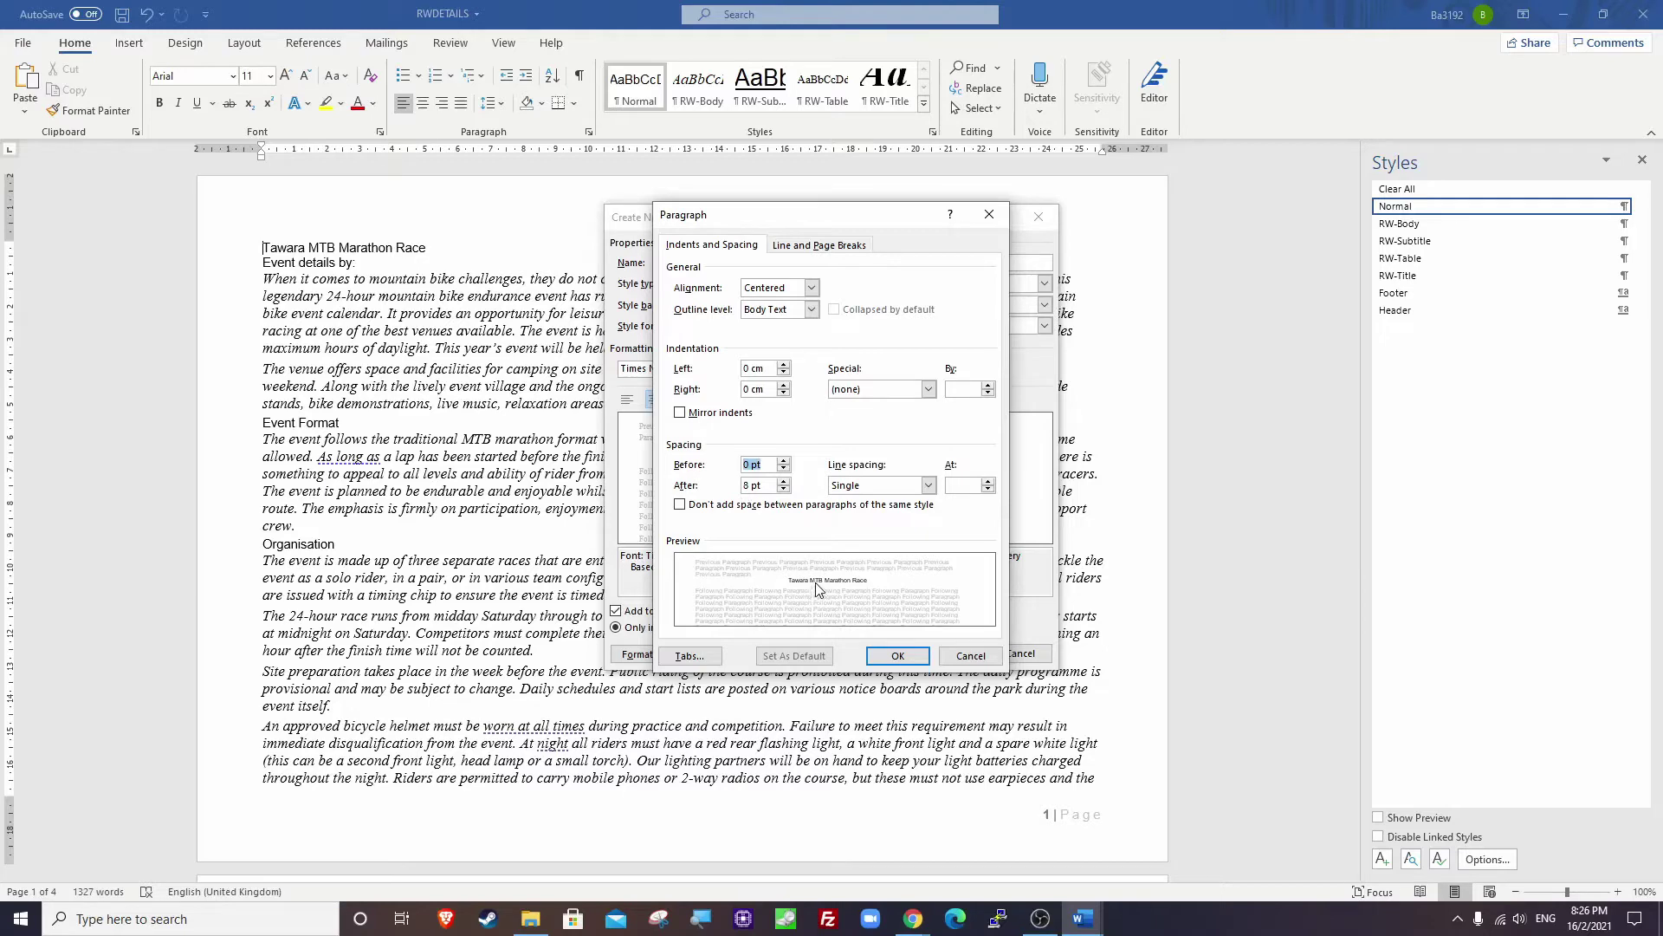
{"action": "left_click", "coordinate": [897, 655]}
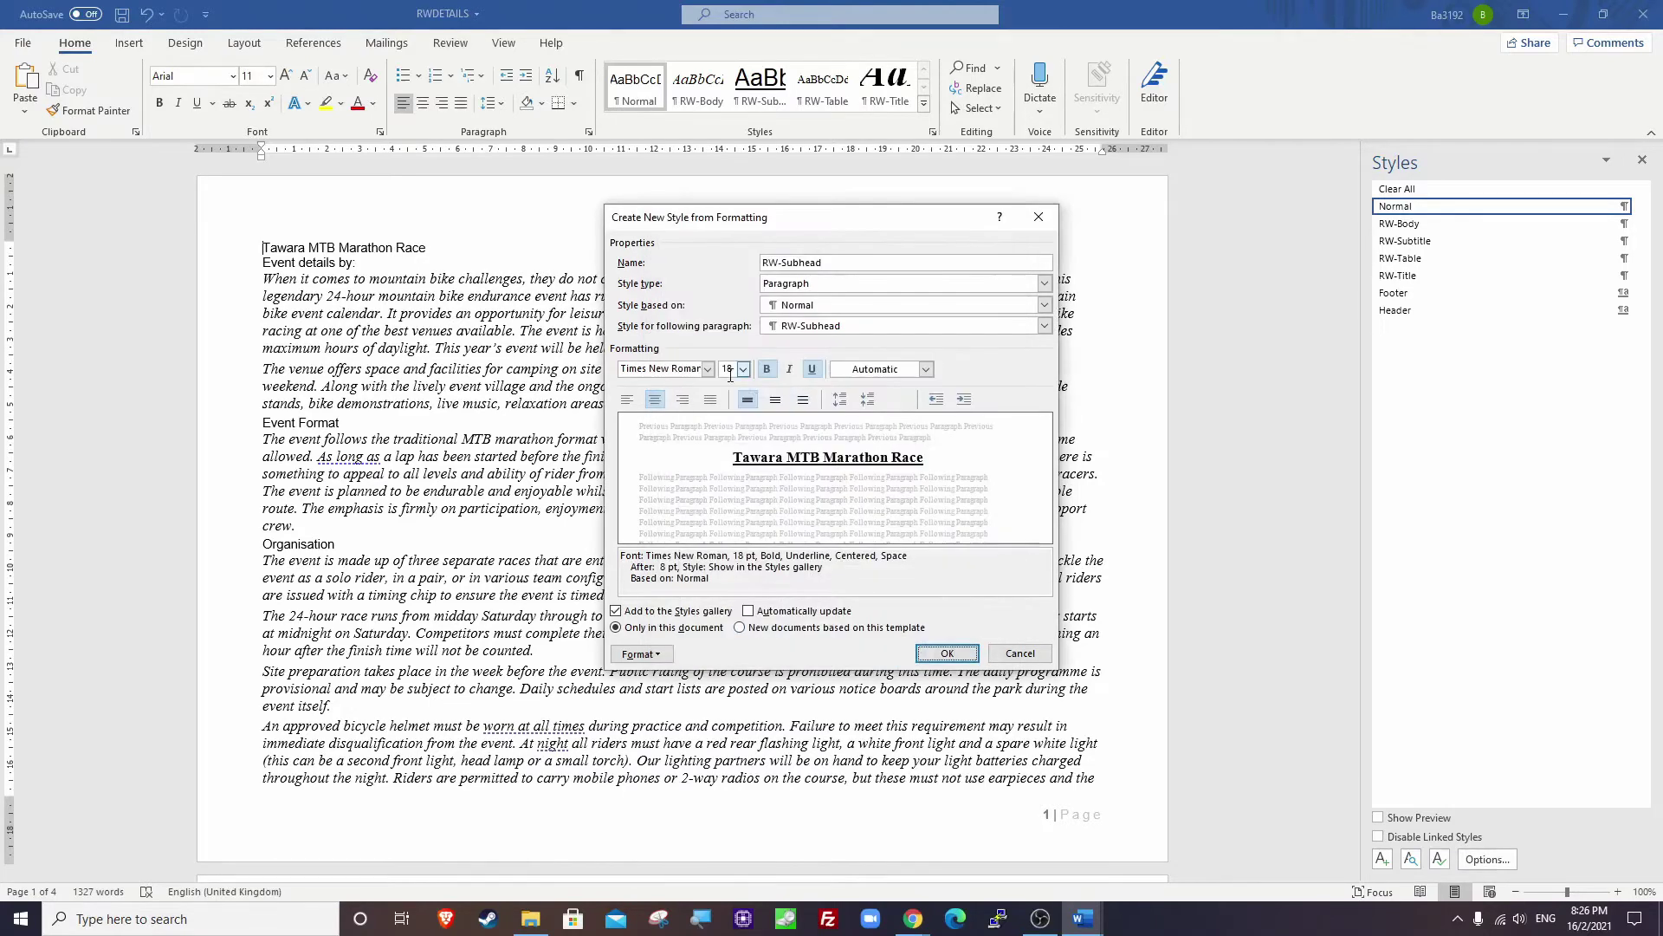
{"action": "left_click", "coordinate": [947, 654]}
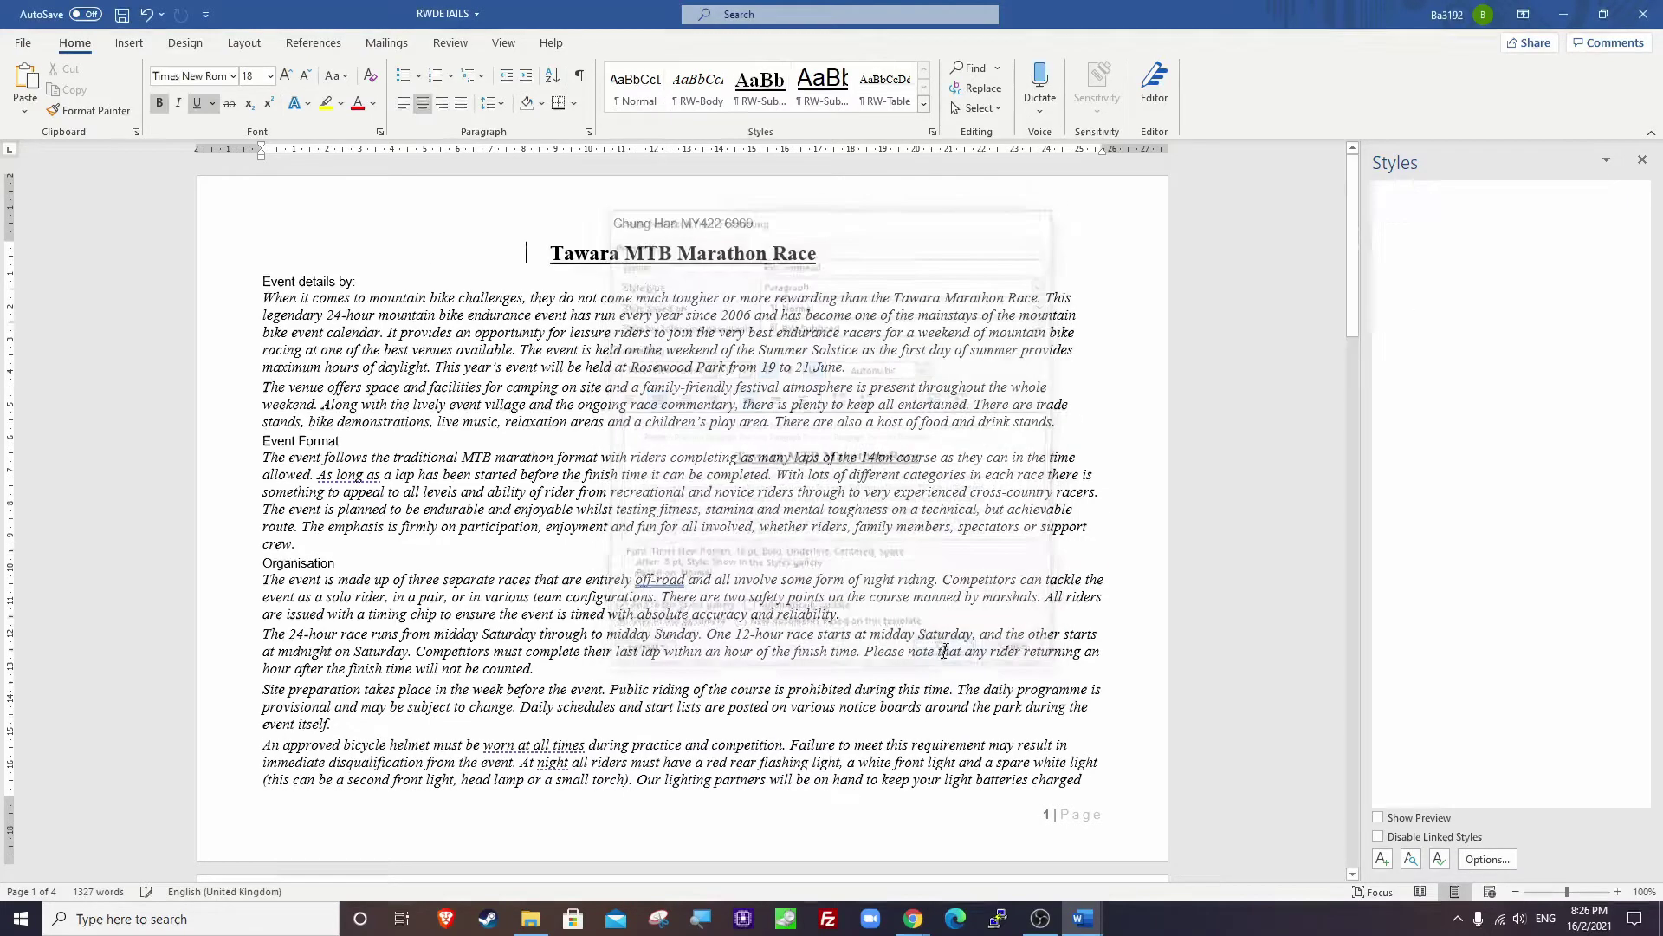
Return the title to Normal and switch to the exam paper in the browser.
{"action": "left_click", "coordinate": [1410, 208]}
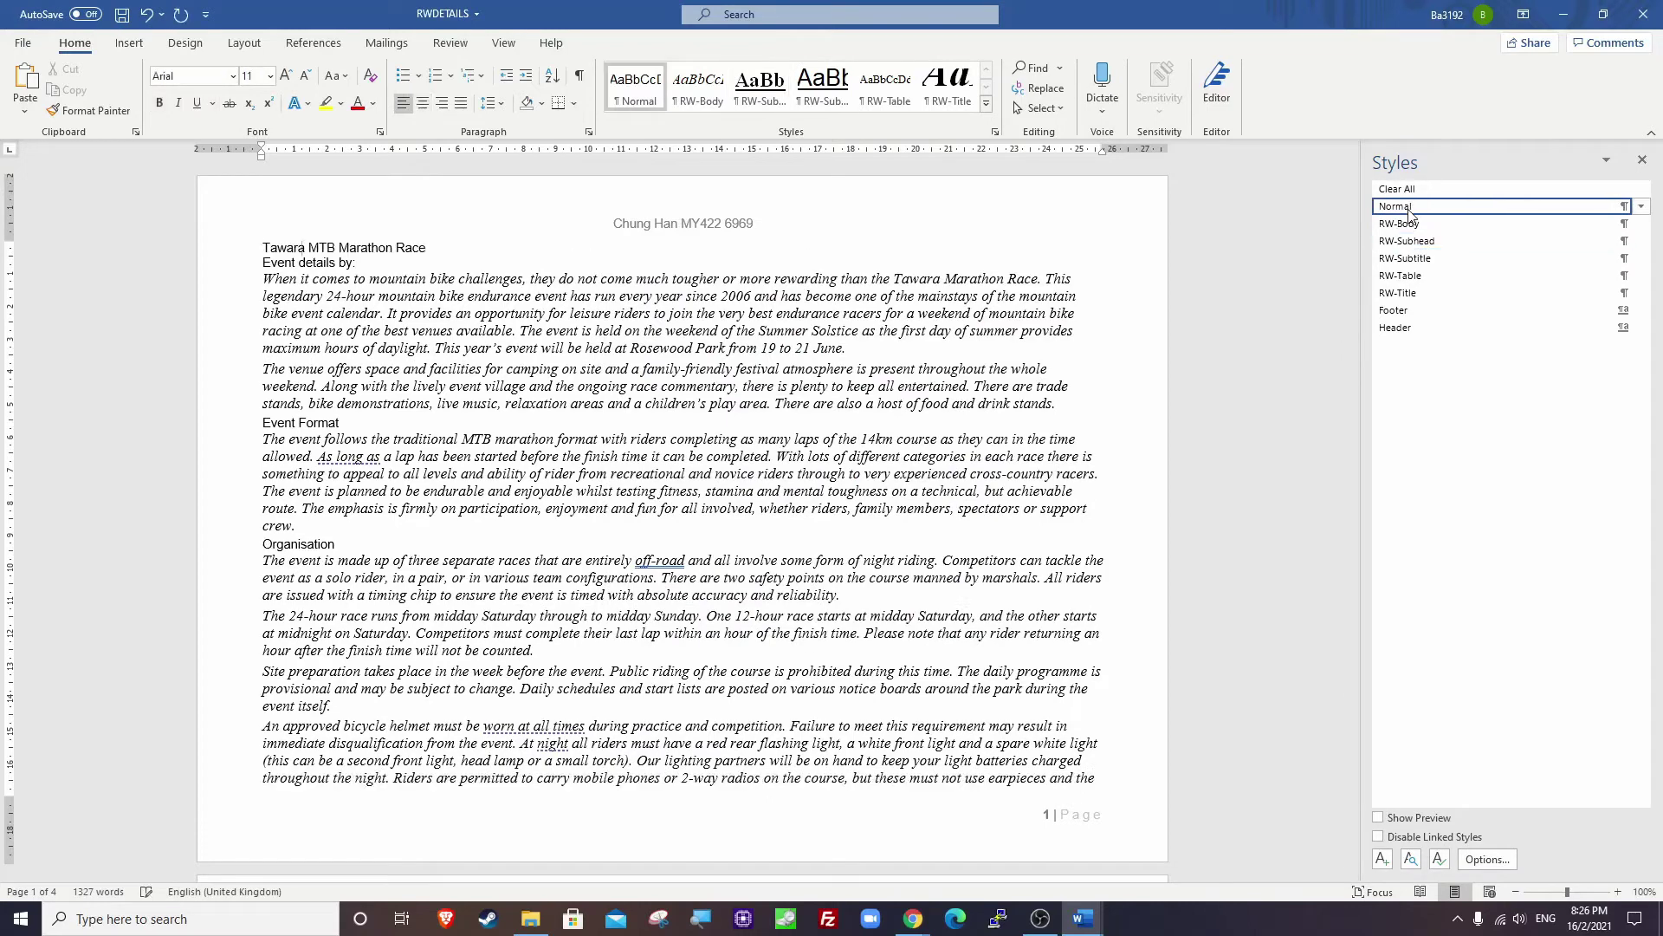
{"action": "mouse_move", "coordinate": [893, 919]}
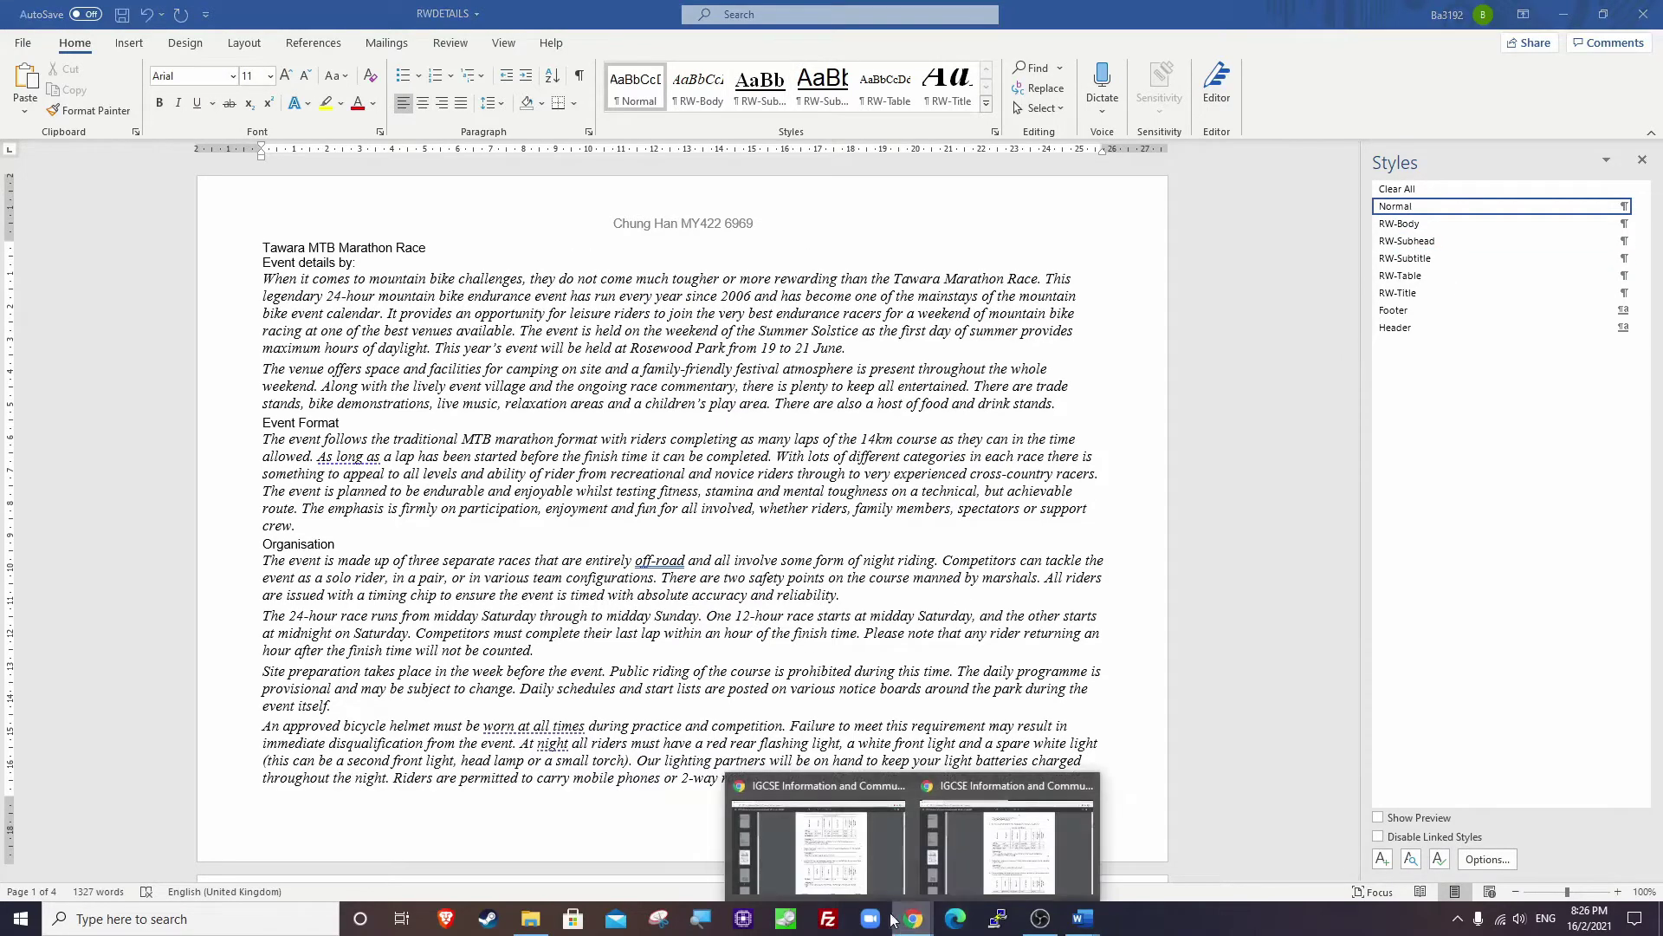
{"action": "left_click", "coordinate": [871, 845]}
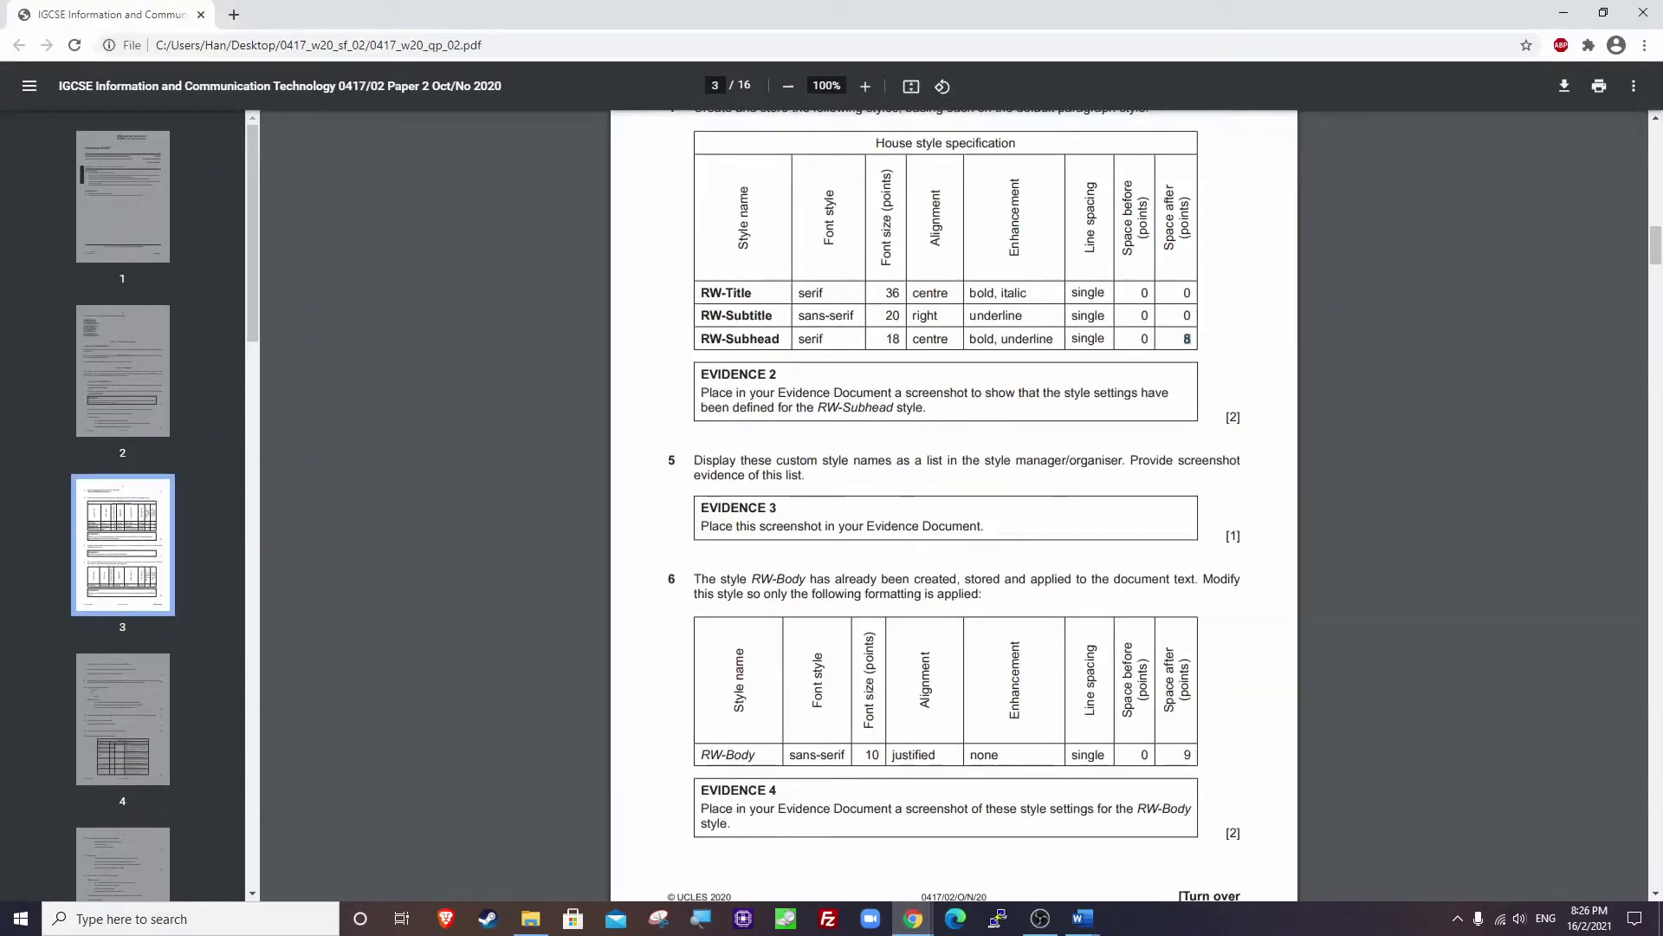
{"action": "scroll", "coordinate": [734, 448], "scroll_direction": "down", "scroll_amount": 1}
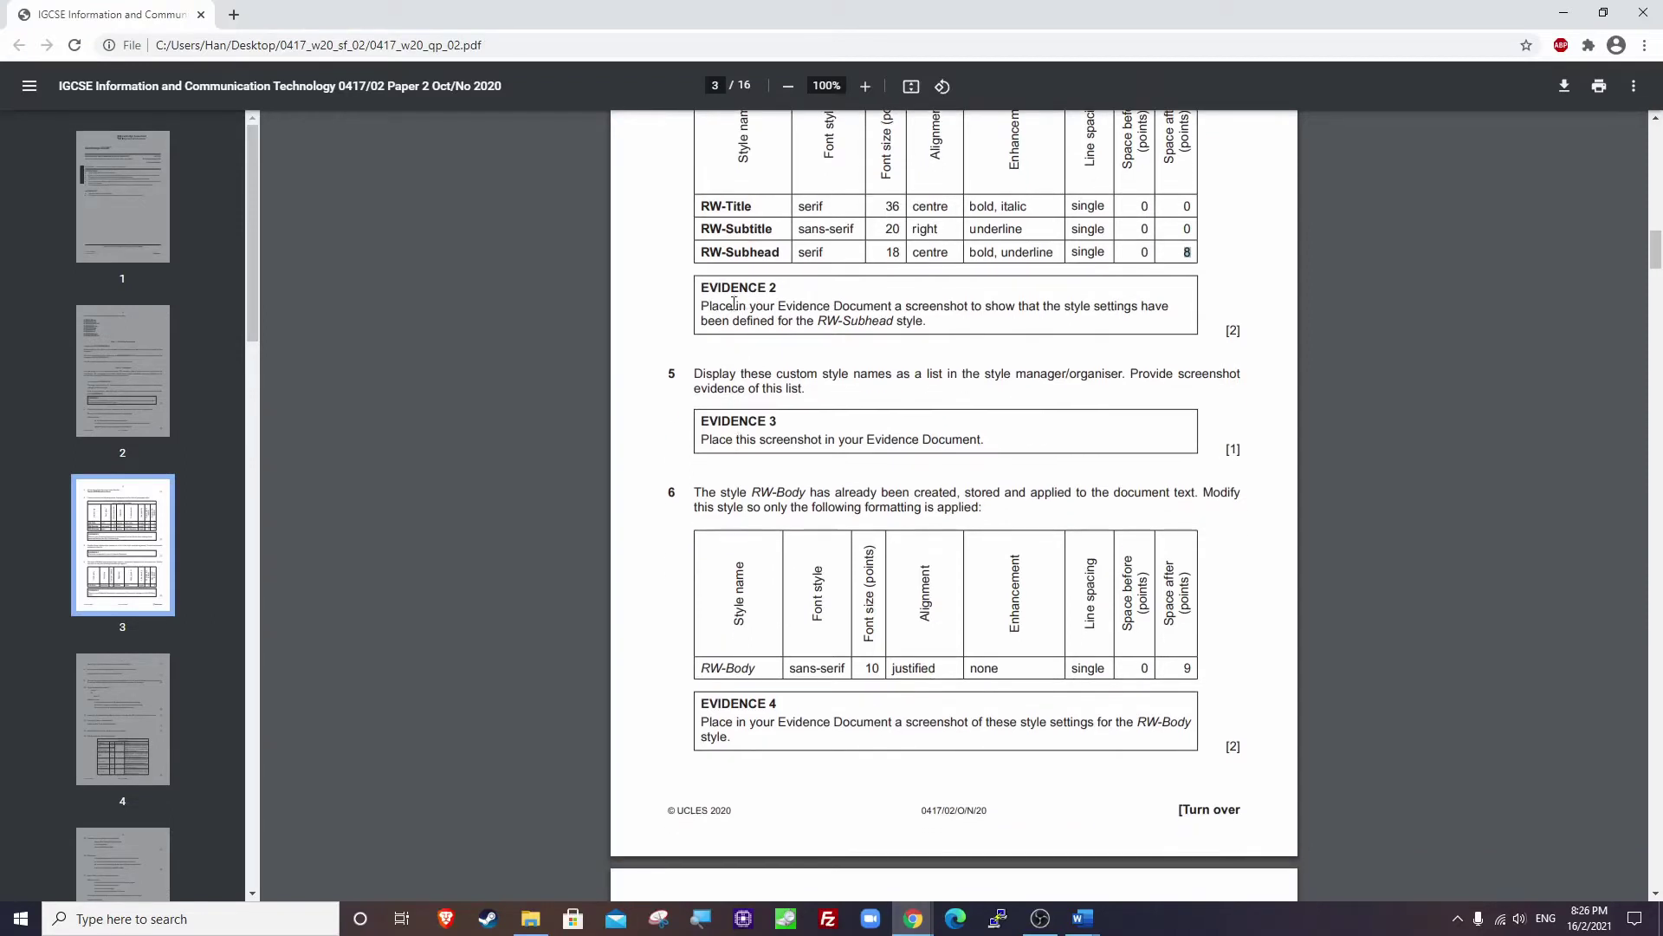
{"action": "left_click_drag", "start_coordinate": [707, 301], "coordinate": [954, 330]}
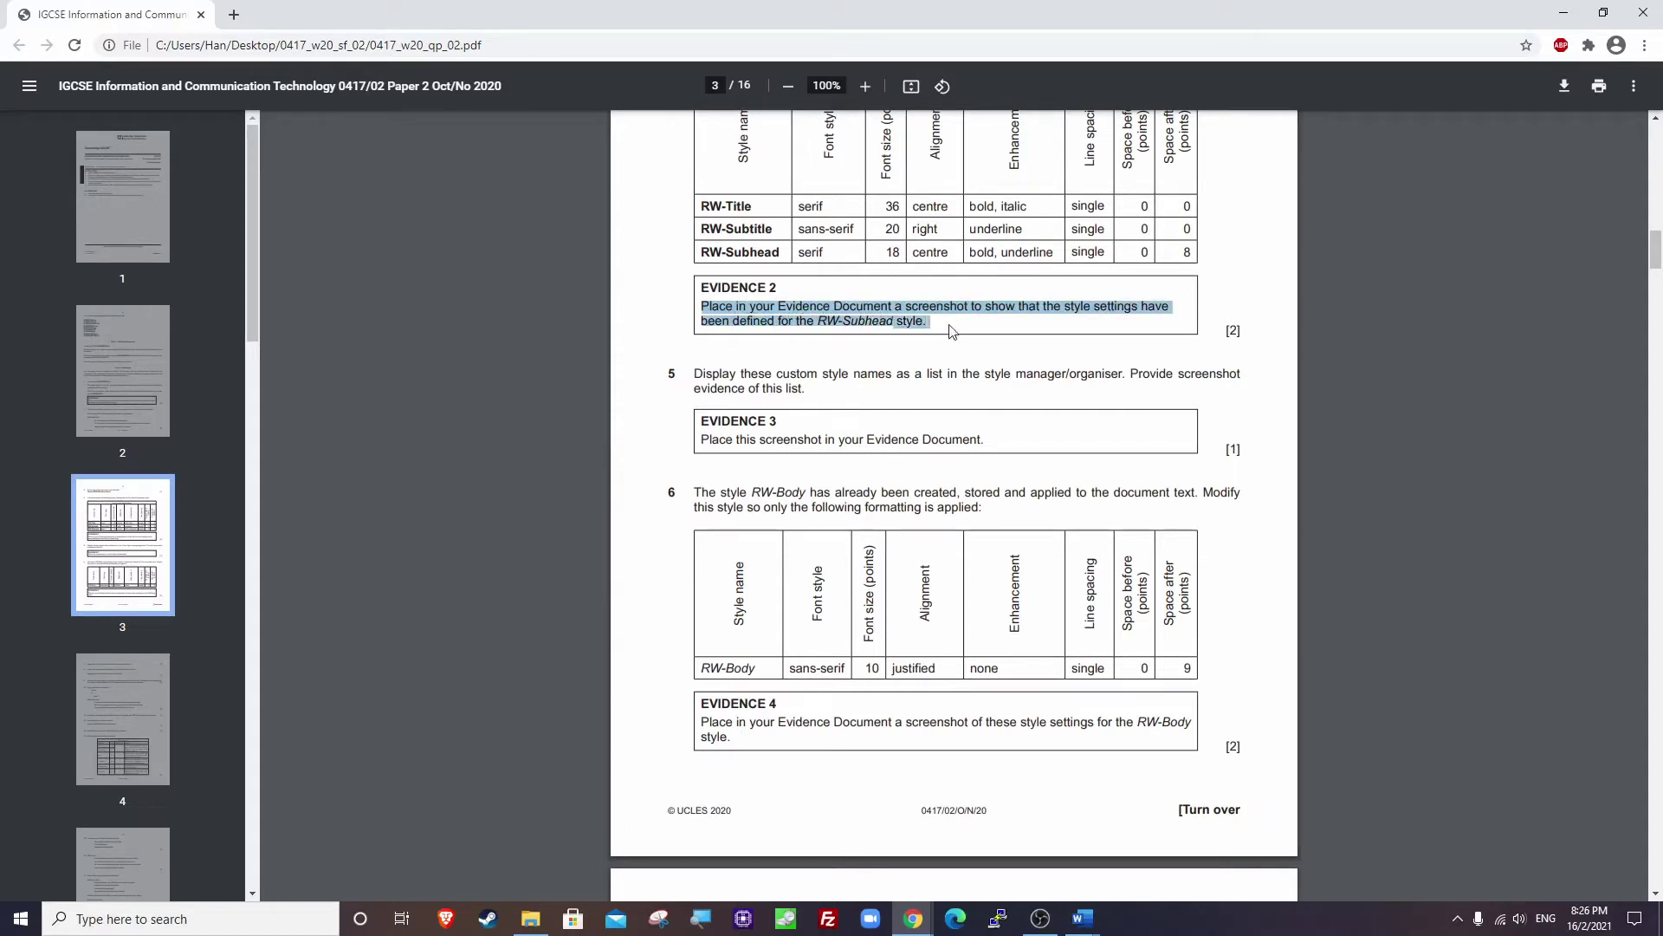
{"action": "left_click", "coordinate": [954, 330]}
{"action": "left_click", "coordinate": [1562, 19]}
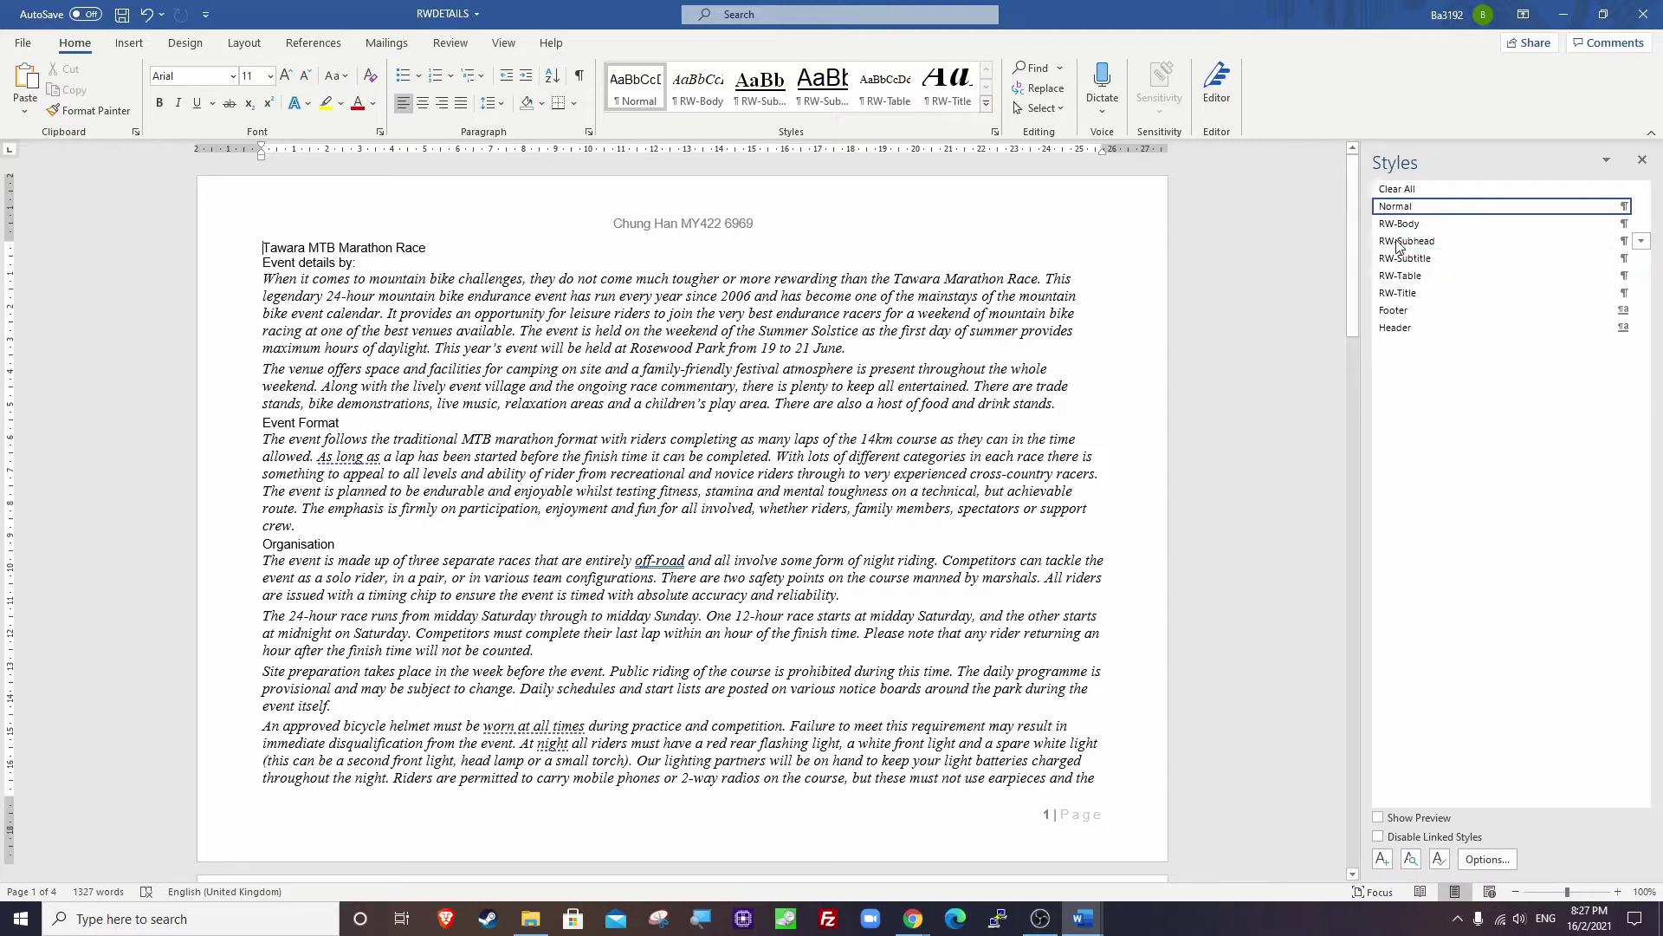
Display RW-Subhead's Modify Style settings for capture, then cancel and bring up the evidence document.
{"action": "right_click", "coordinate": [1400, 242]}
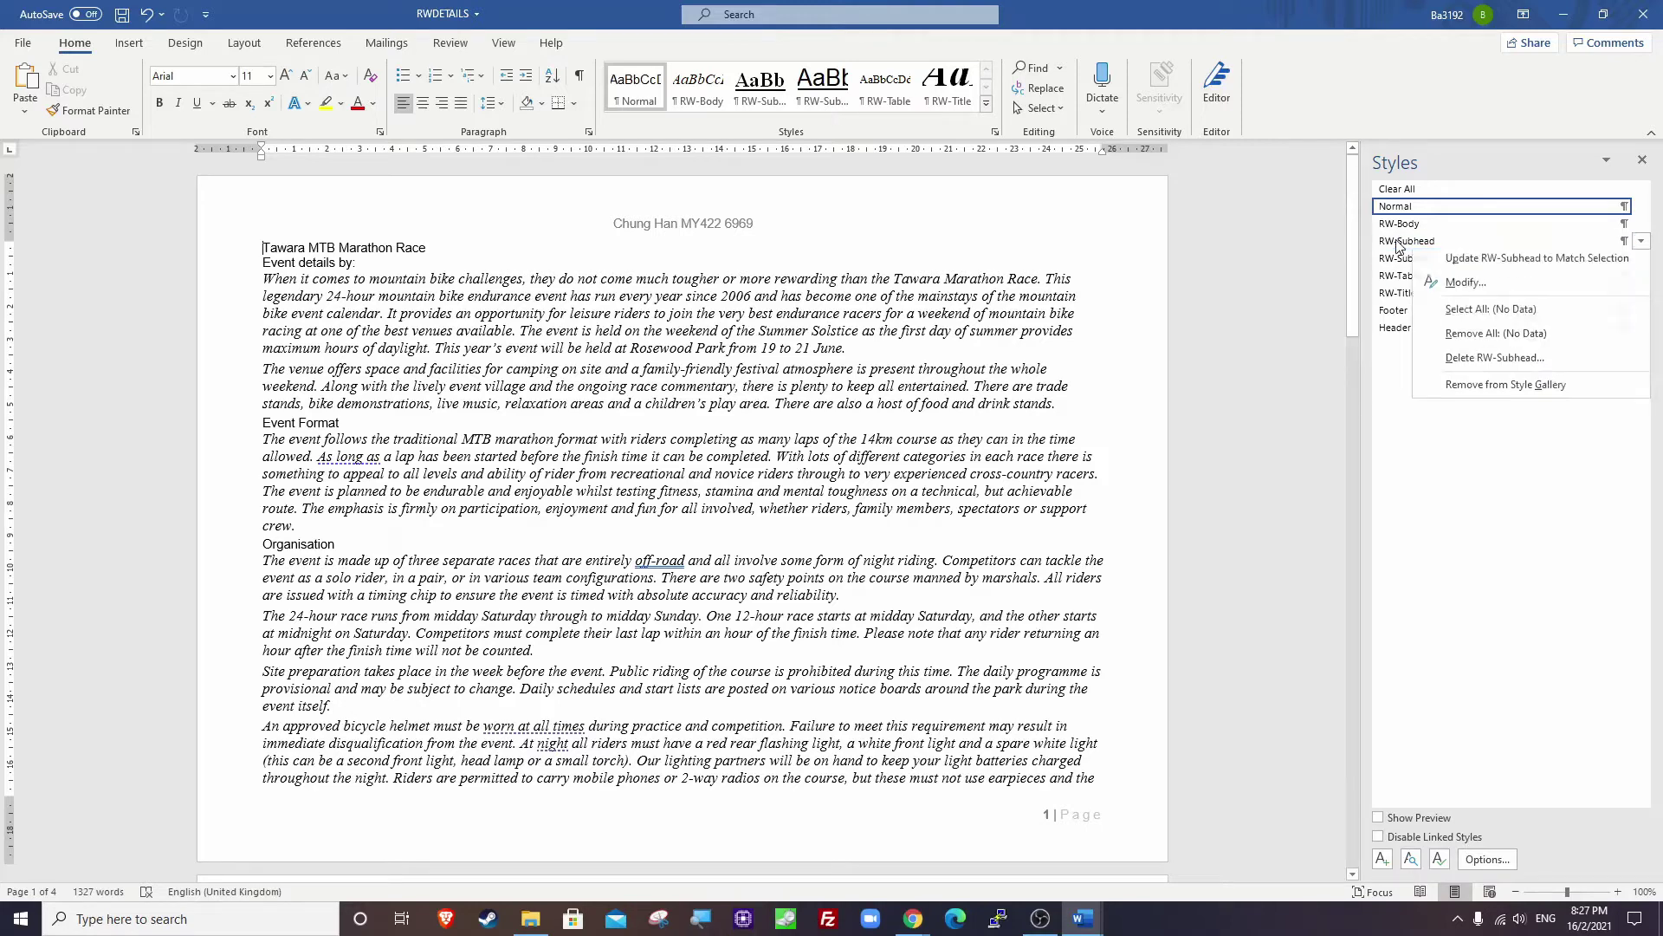
{"action": "left_click", "coordinate": [1461, 288]}
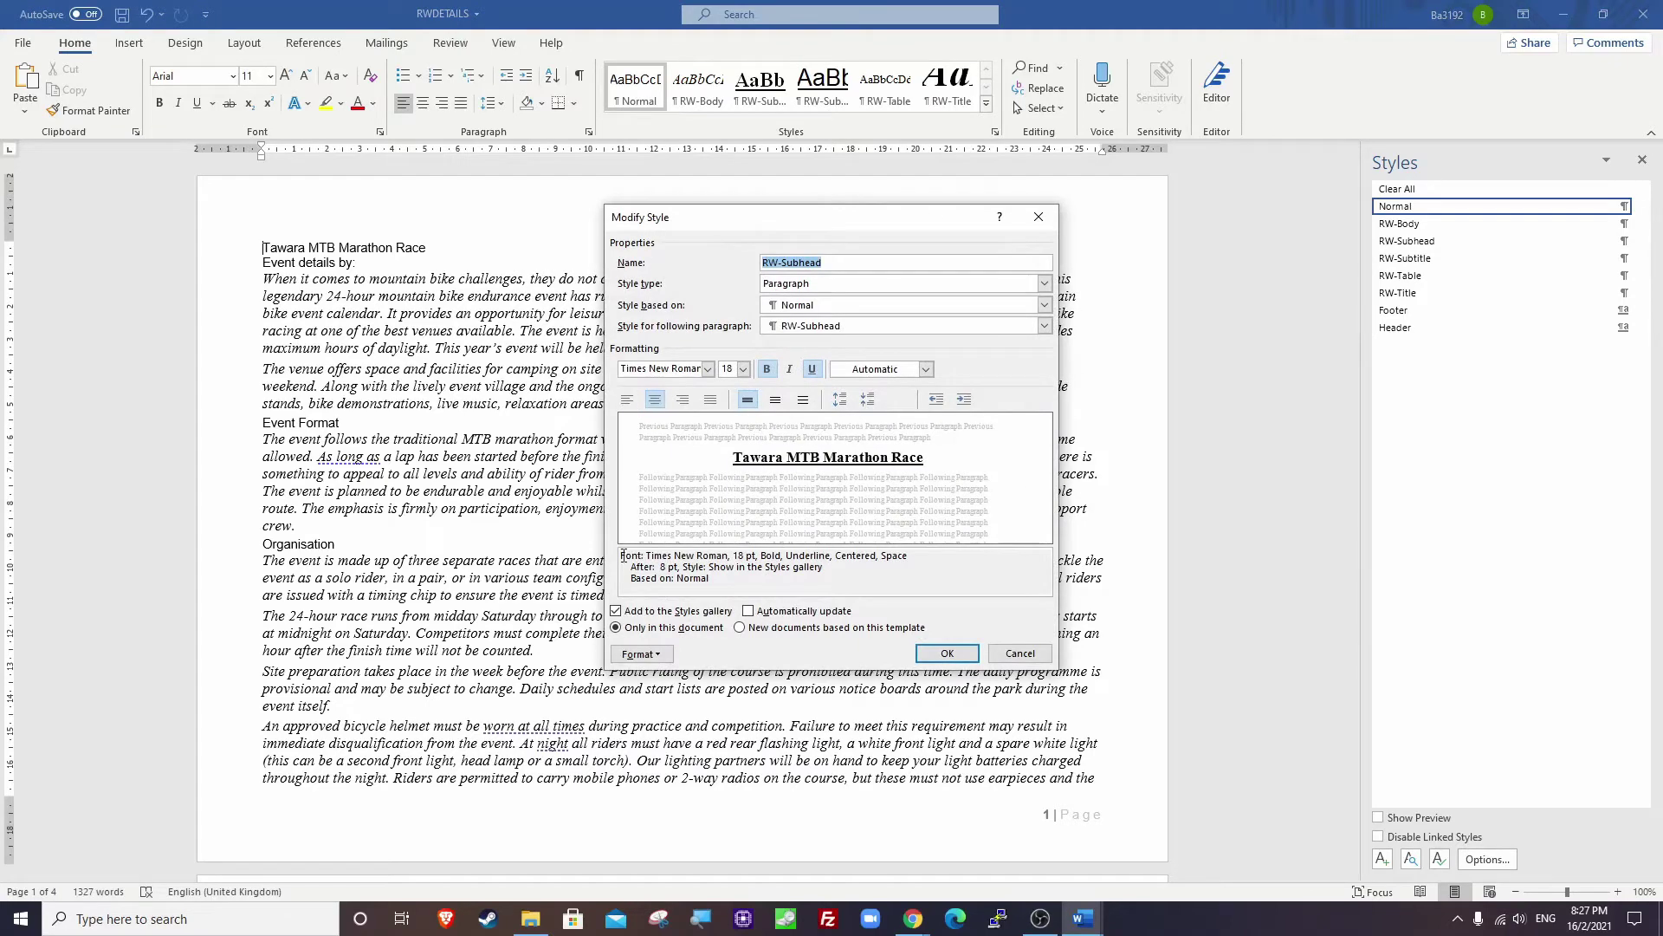
{"action": "left_click", "coordinate": [847, 261]}
{"action": "left_click_drag", "start_coordinate": [621, 555], "coordinate": [722, 578]}
{"action": "left_click", "coordinate": [722, 578]}
{"action": "left_click", "coordinate": [1020, 653]}
{"action": "mouse_move", "coordinate": [1083, 918]}
{"action": "left_click", "coordinate": [1002, 860]}
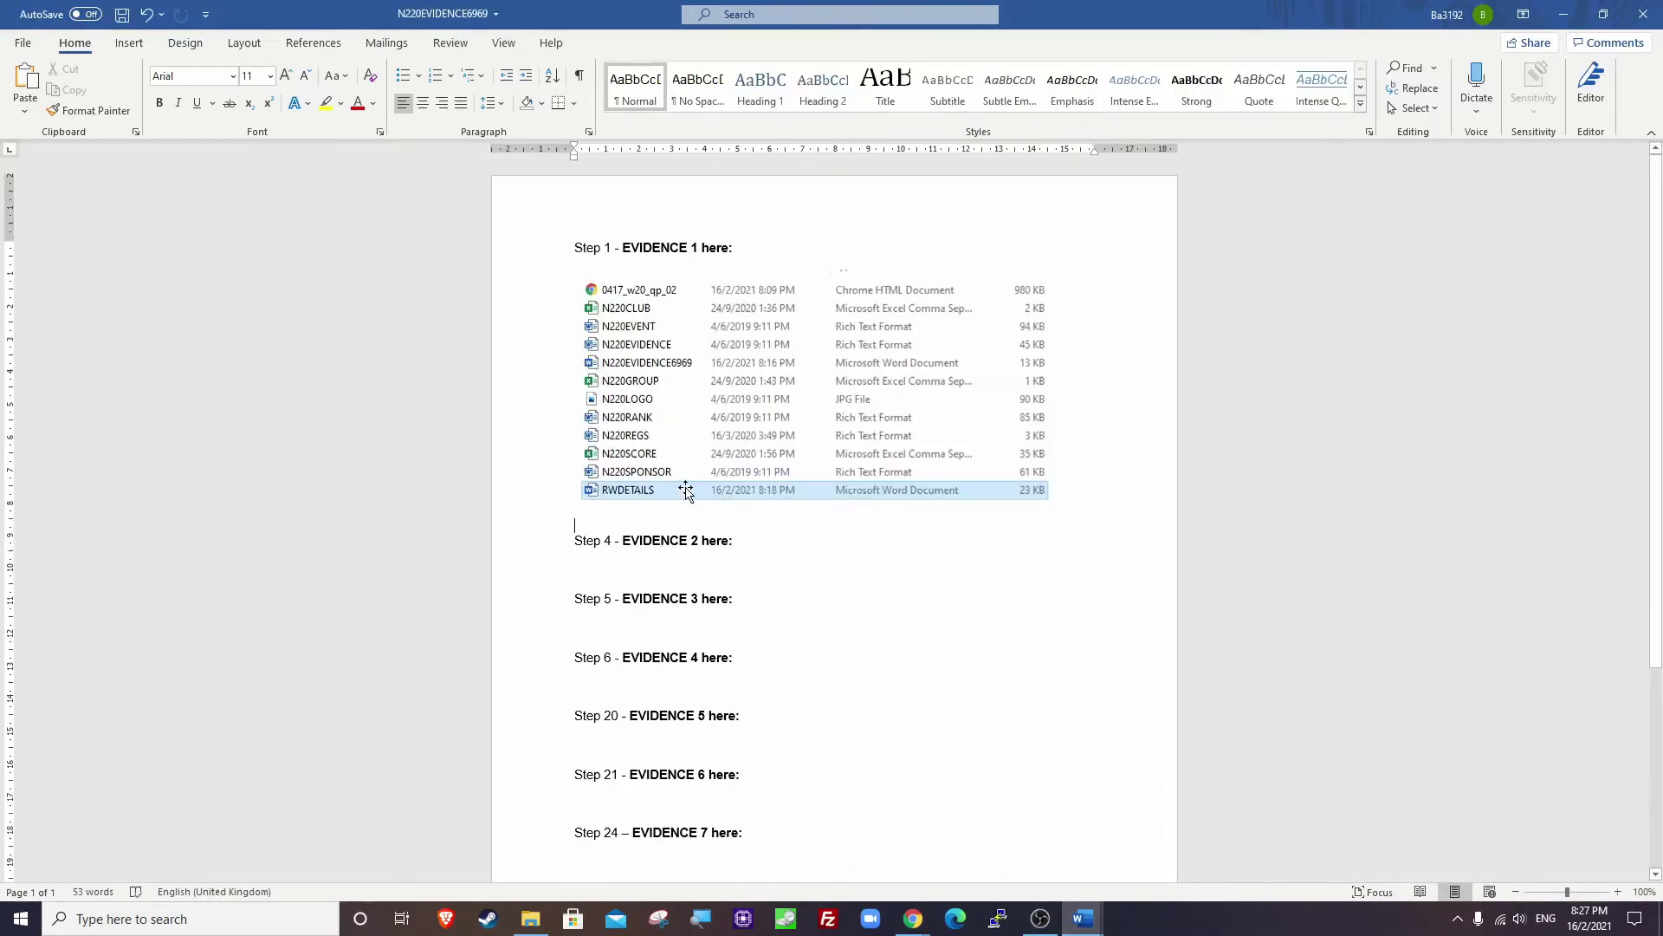
Paste the RW-Subhead settings screenshot under Step 4, crop it to the dialog, enlarge it, and save.
{"action": "left_click", "coordinate": [593, 565]}
{"action": "key", "text": "ctrl+v"}
{"action": "double_click", "coordinate": [367, 639]}
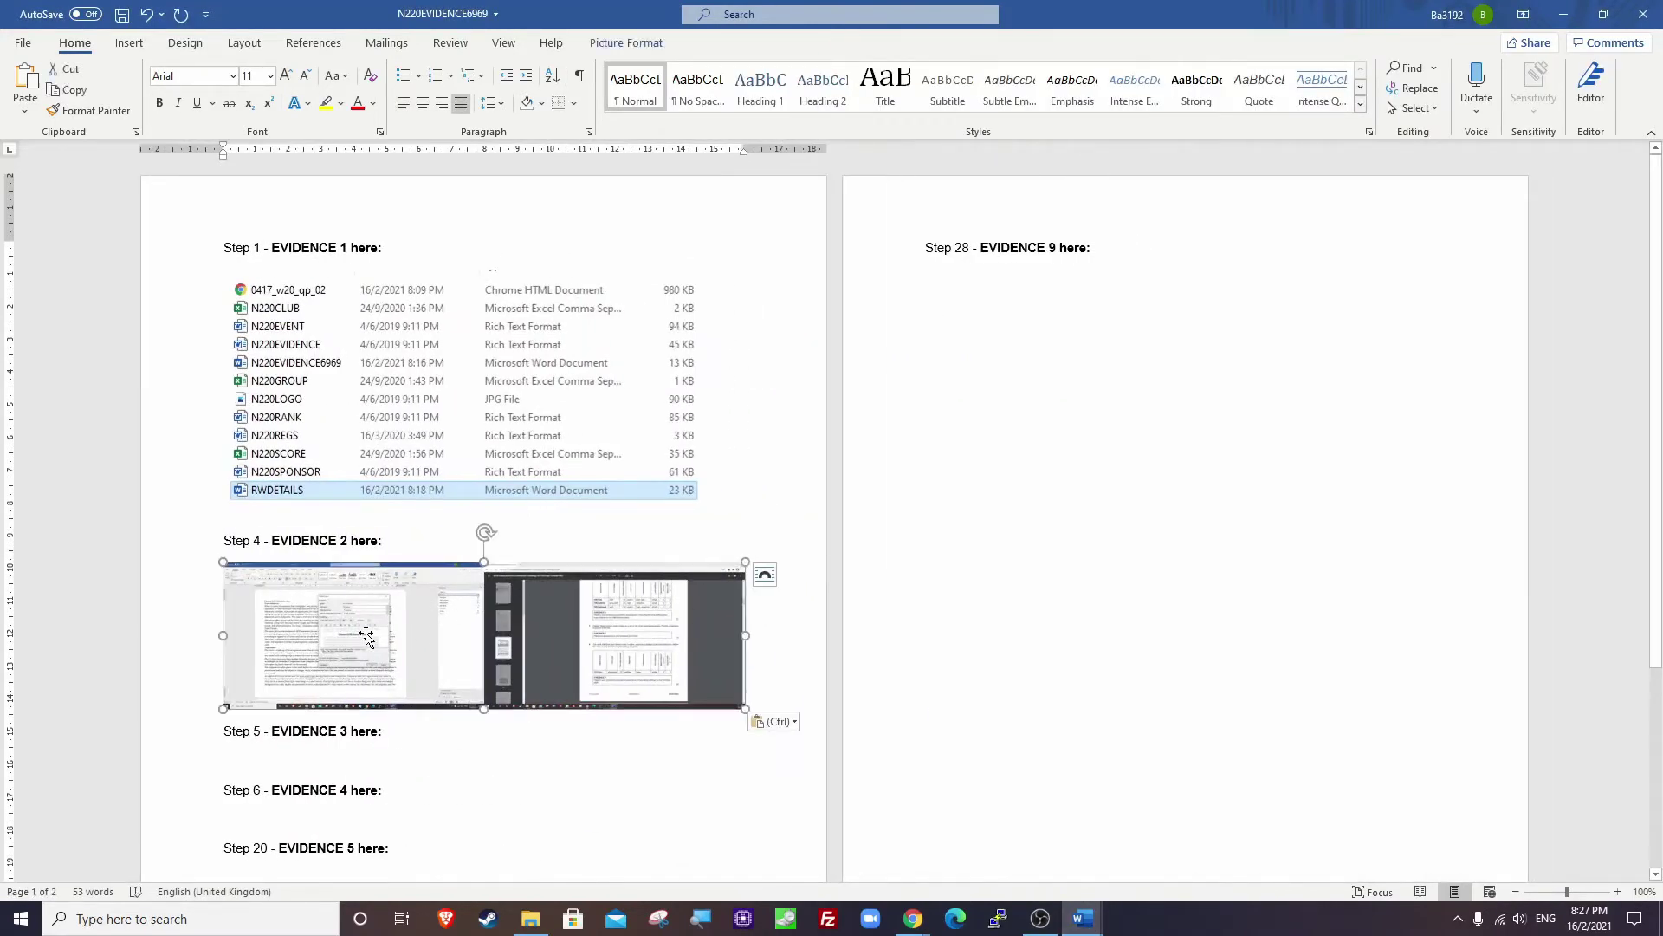
{"action": "left_click", "coordinate": [1497, 87]}
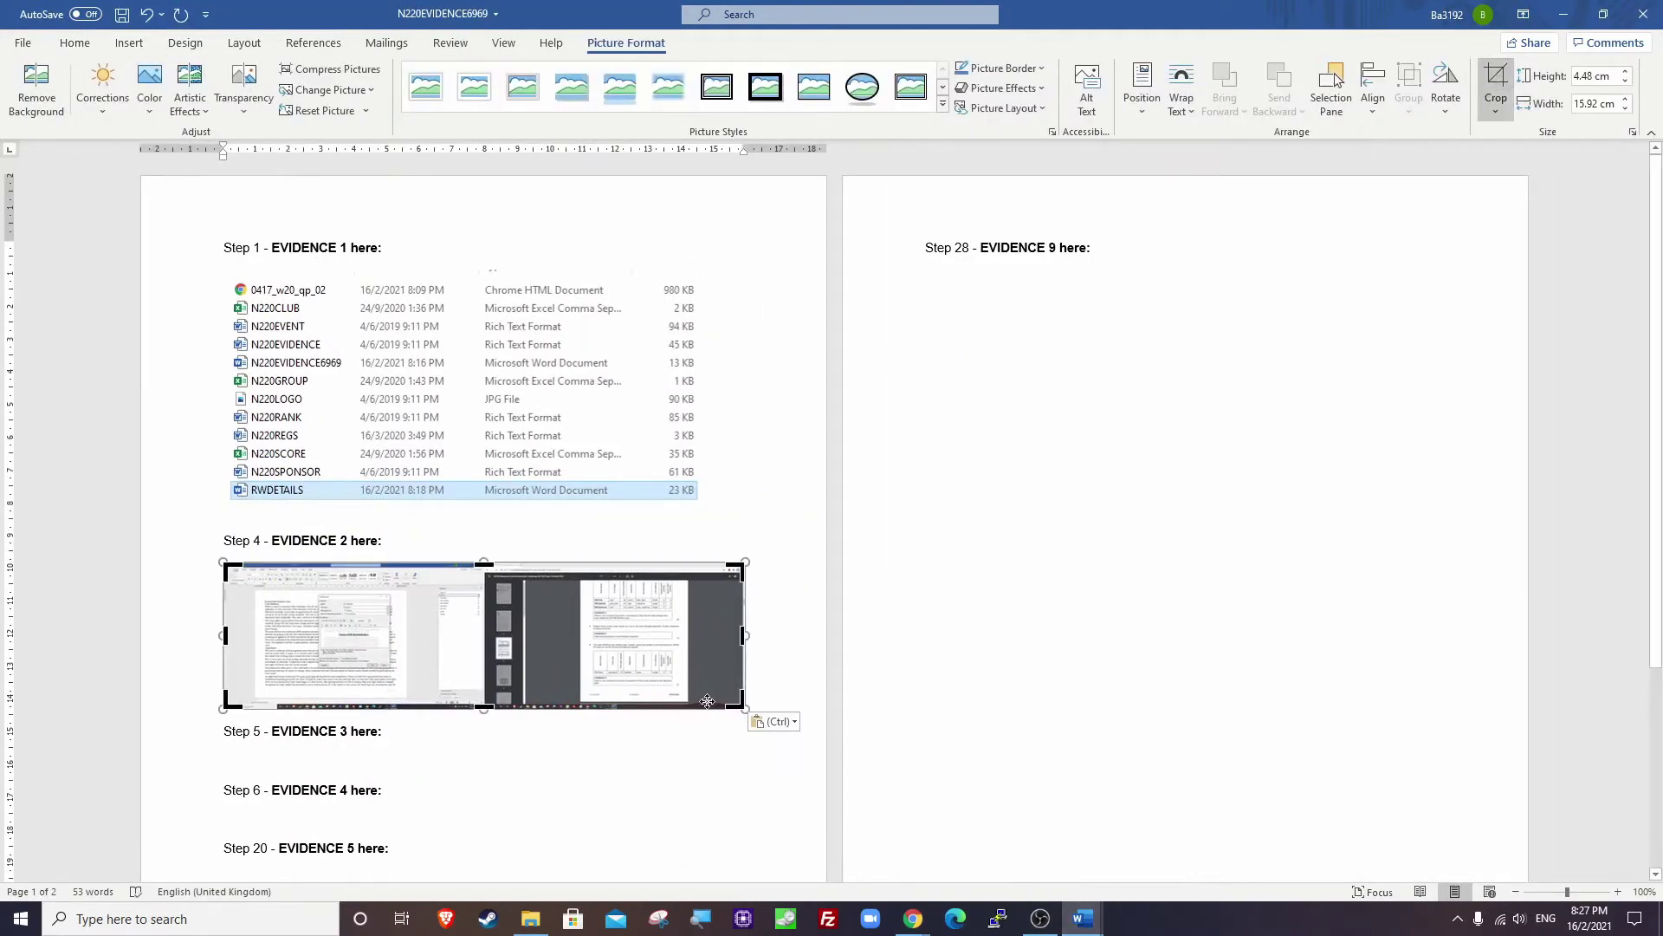
{"action": "left_click_drag", "start_coordinate": [742, 707], "coordinate": [390, 668]}
{"action": "left_click_drag", "start_coordinate": [225, 565], "coordinate": [316, 593]}
{"action": "left_click", "coordinate": [624, 676]}
{"action": "left_click", "coordinate": [613, 607]}
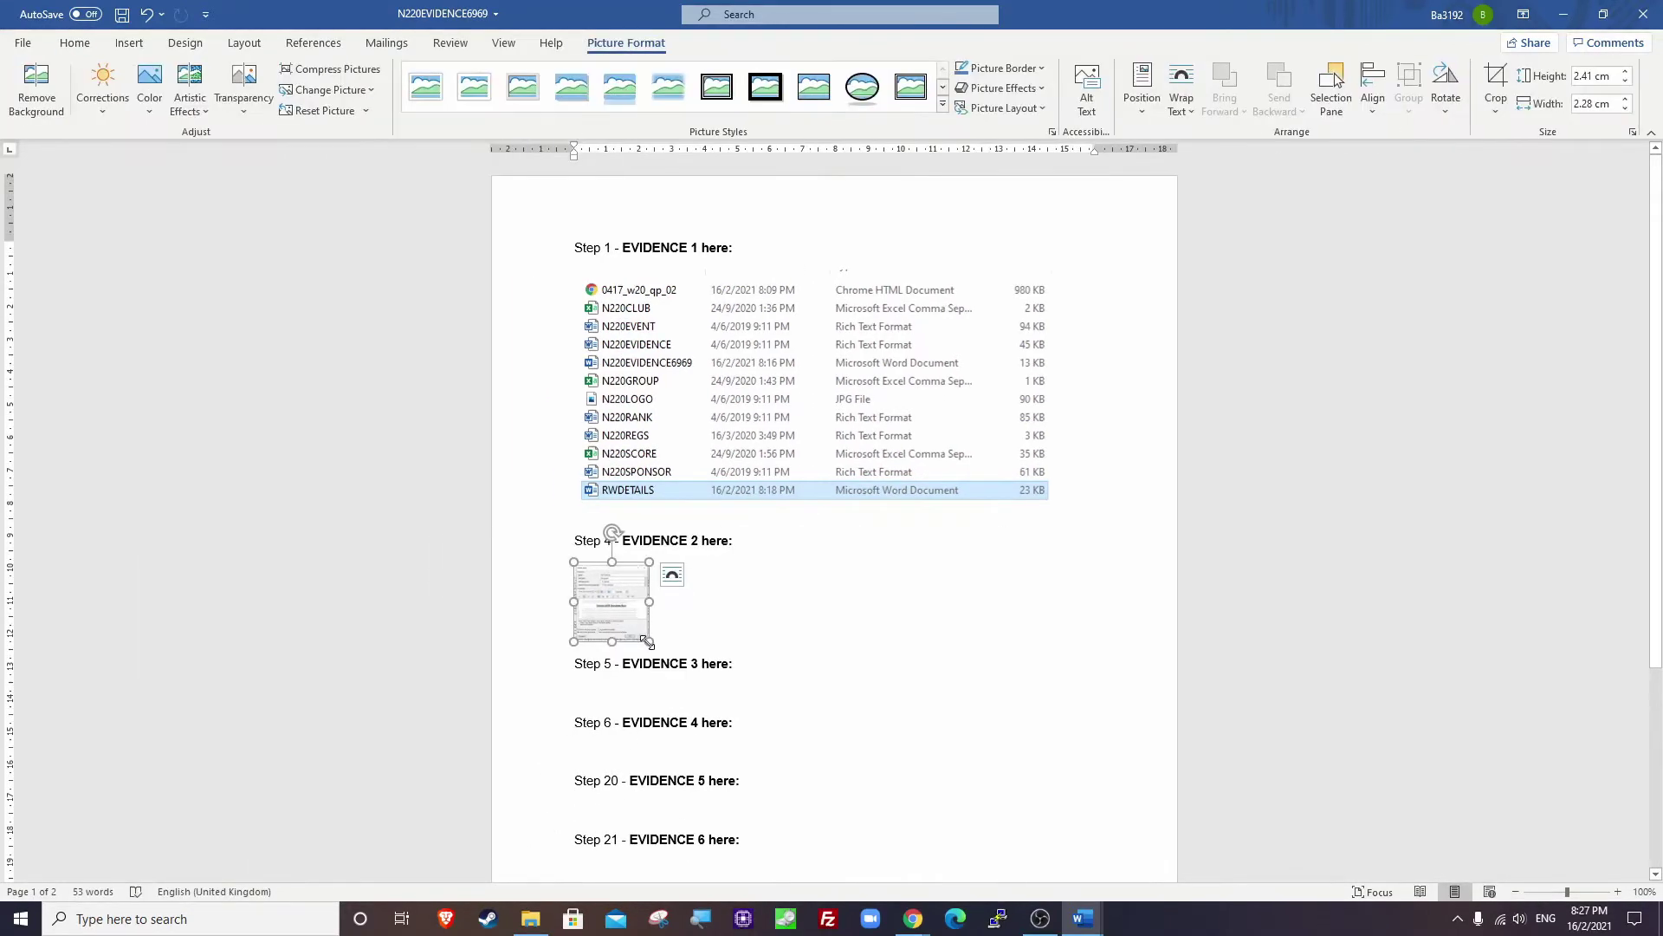
{"action": "left_click_drag", "start_coordinate": [654, 633], "coordinate": [1046, 806]}
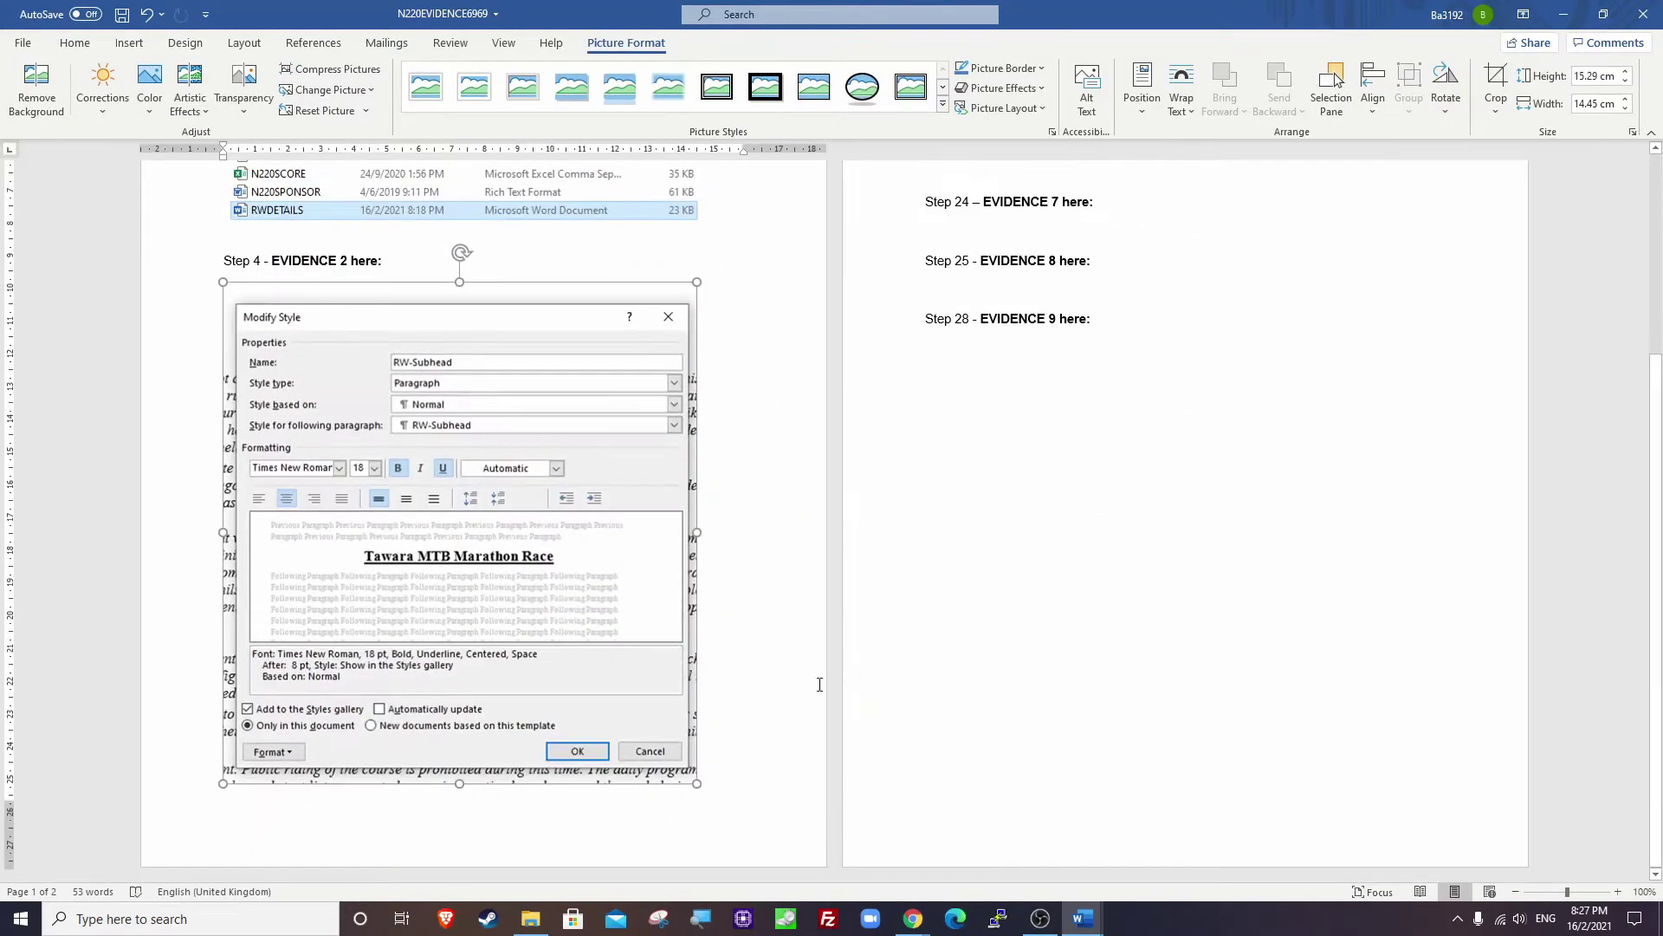
{"action": "left_click", "coordinate": [778, 669]}
{"action": "key", "text": "ctrl+s"}
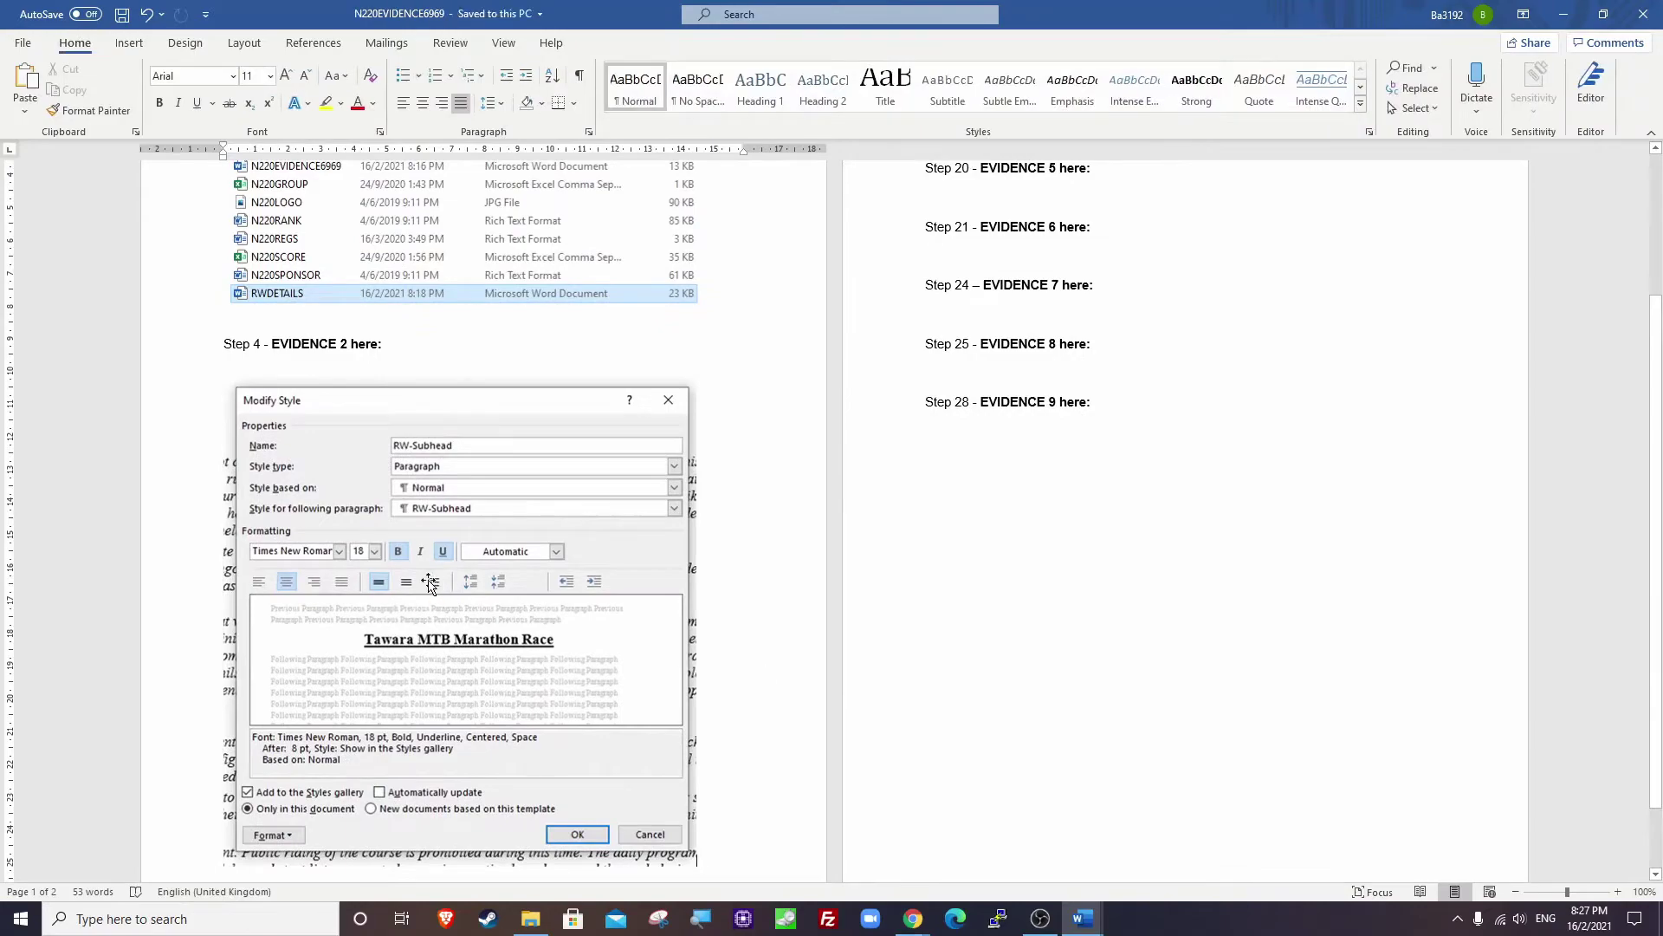
{"action": "left_click", "coordinate": [1566, 15]}
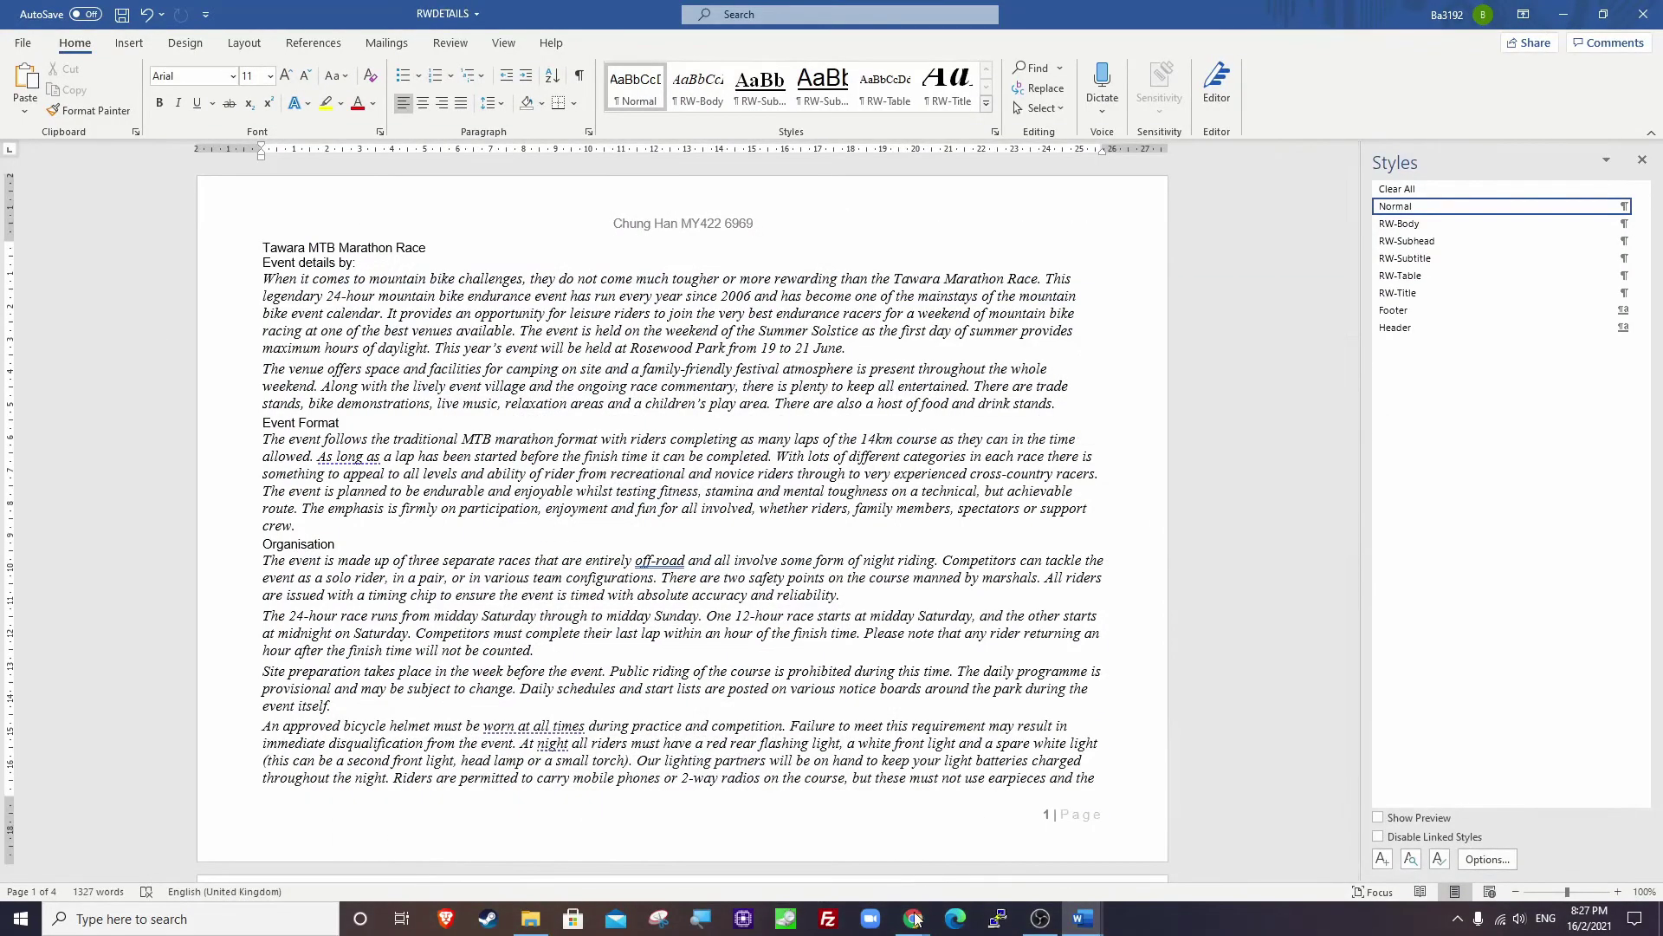
{"action": "key", "text": "alt+Tab"}
{"action": "scroll", "coordinate": [1014, 635], "scroll_direction": "down", "scroll_amount": 1}
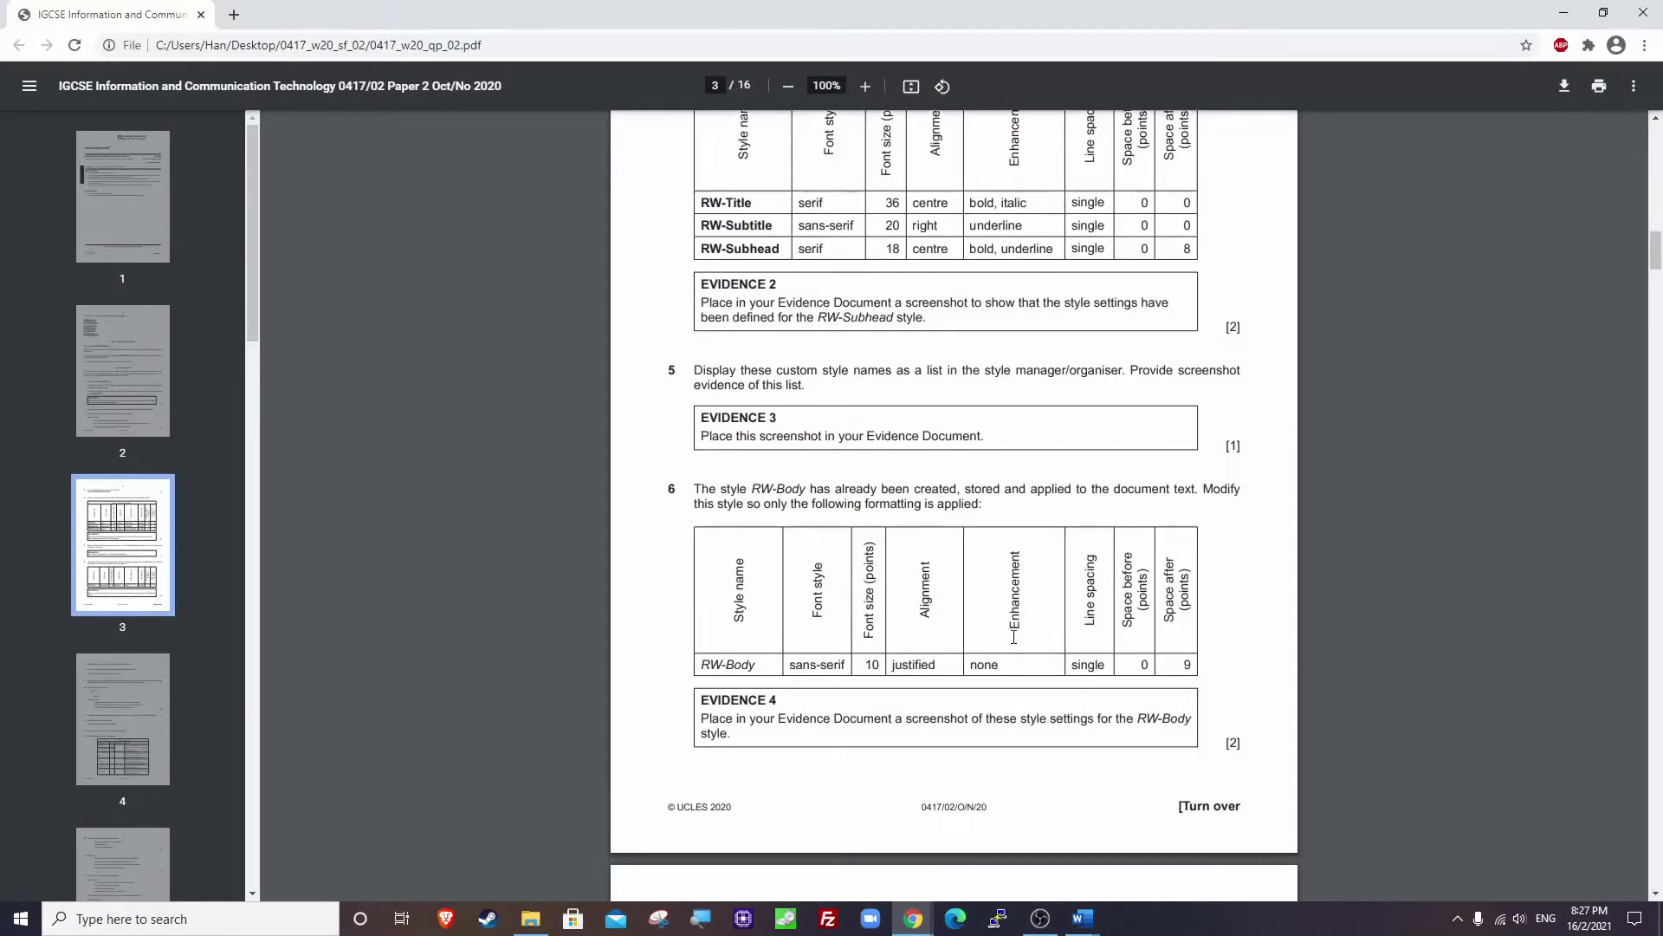
{"action": "scroll", "coordinate": [803, 405], "scroll_direction": "up", "scroll_amount": 1}
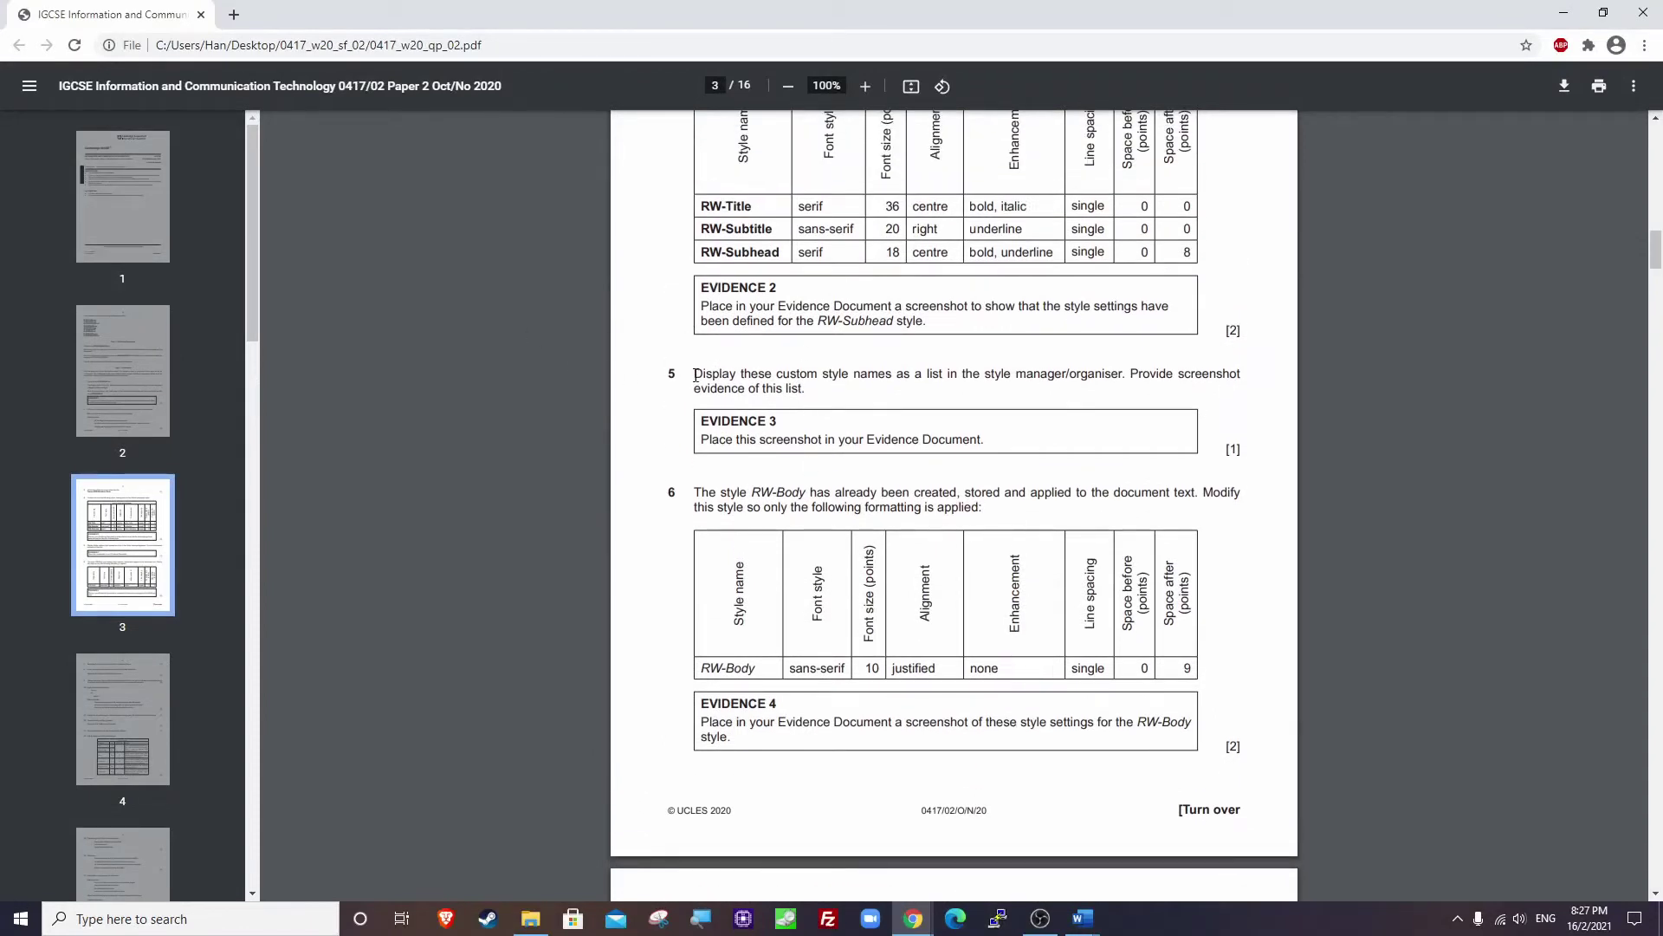
{"action": "left_click_drag", "start_coordinate": [696, 375], "coordinate": [811, 390]}
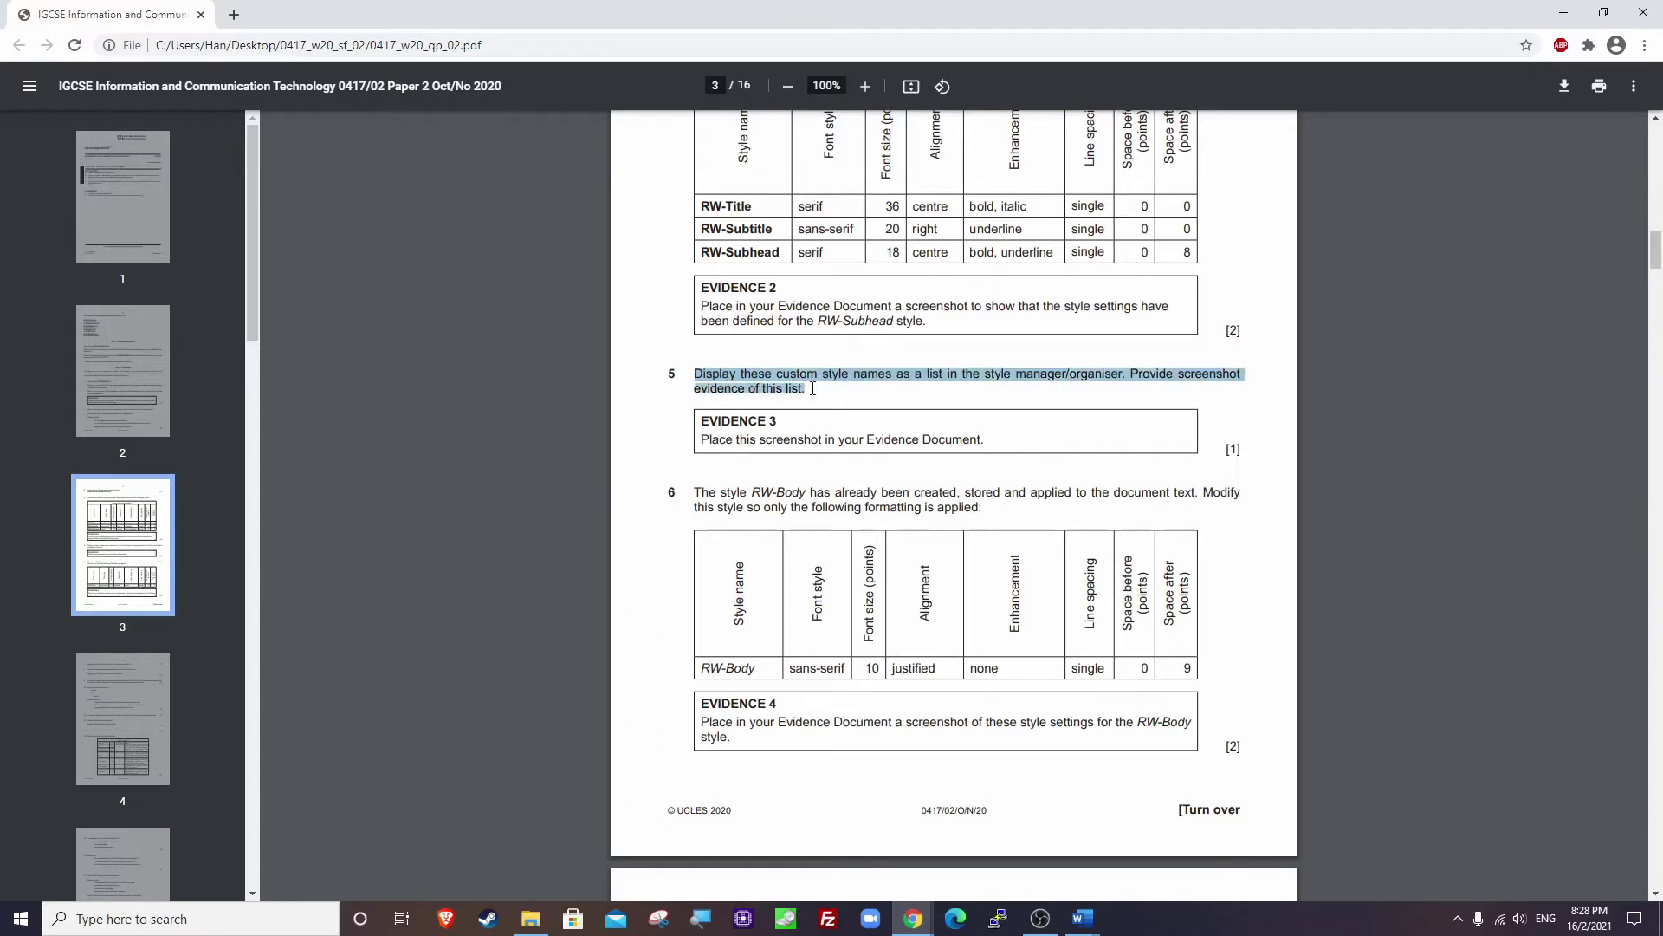
{"action": "left_click", "coordinate": [815, 388]}
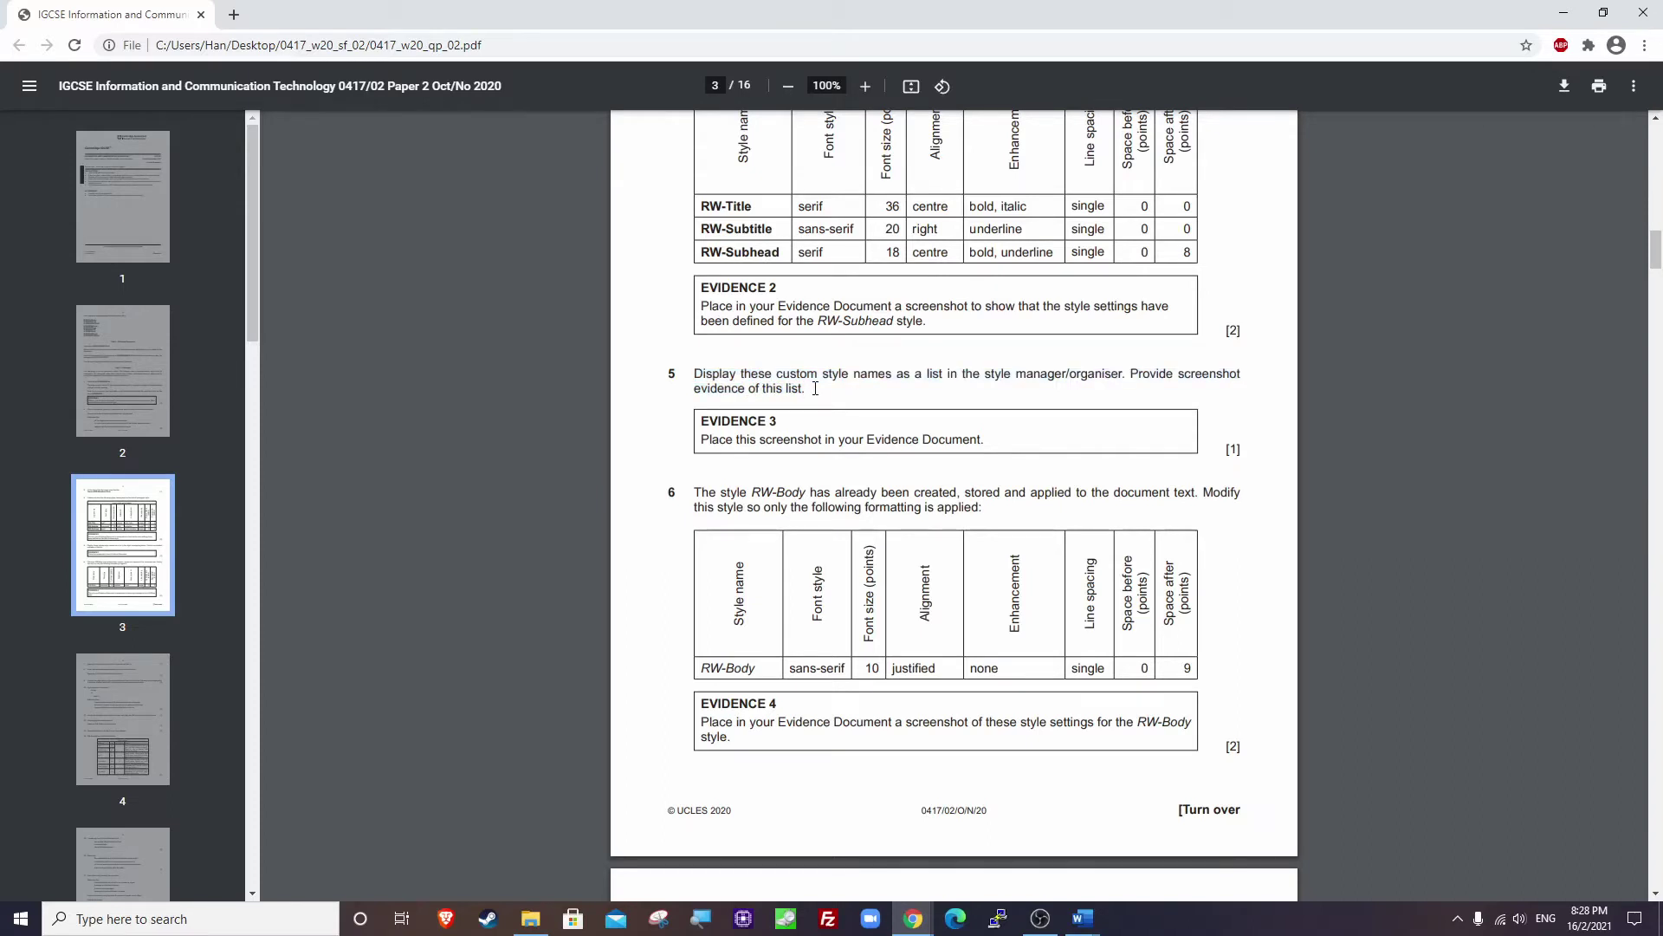
{"action": "left_click", "coordinate": [1564, 13]}
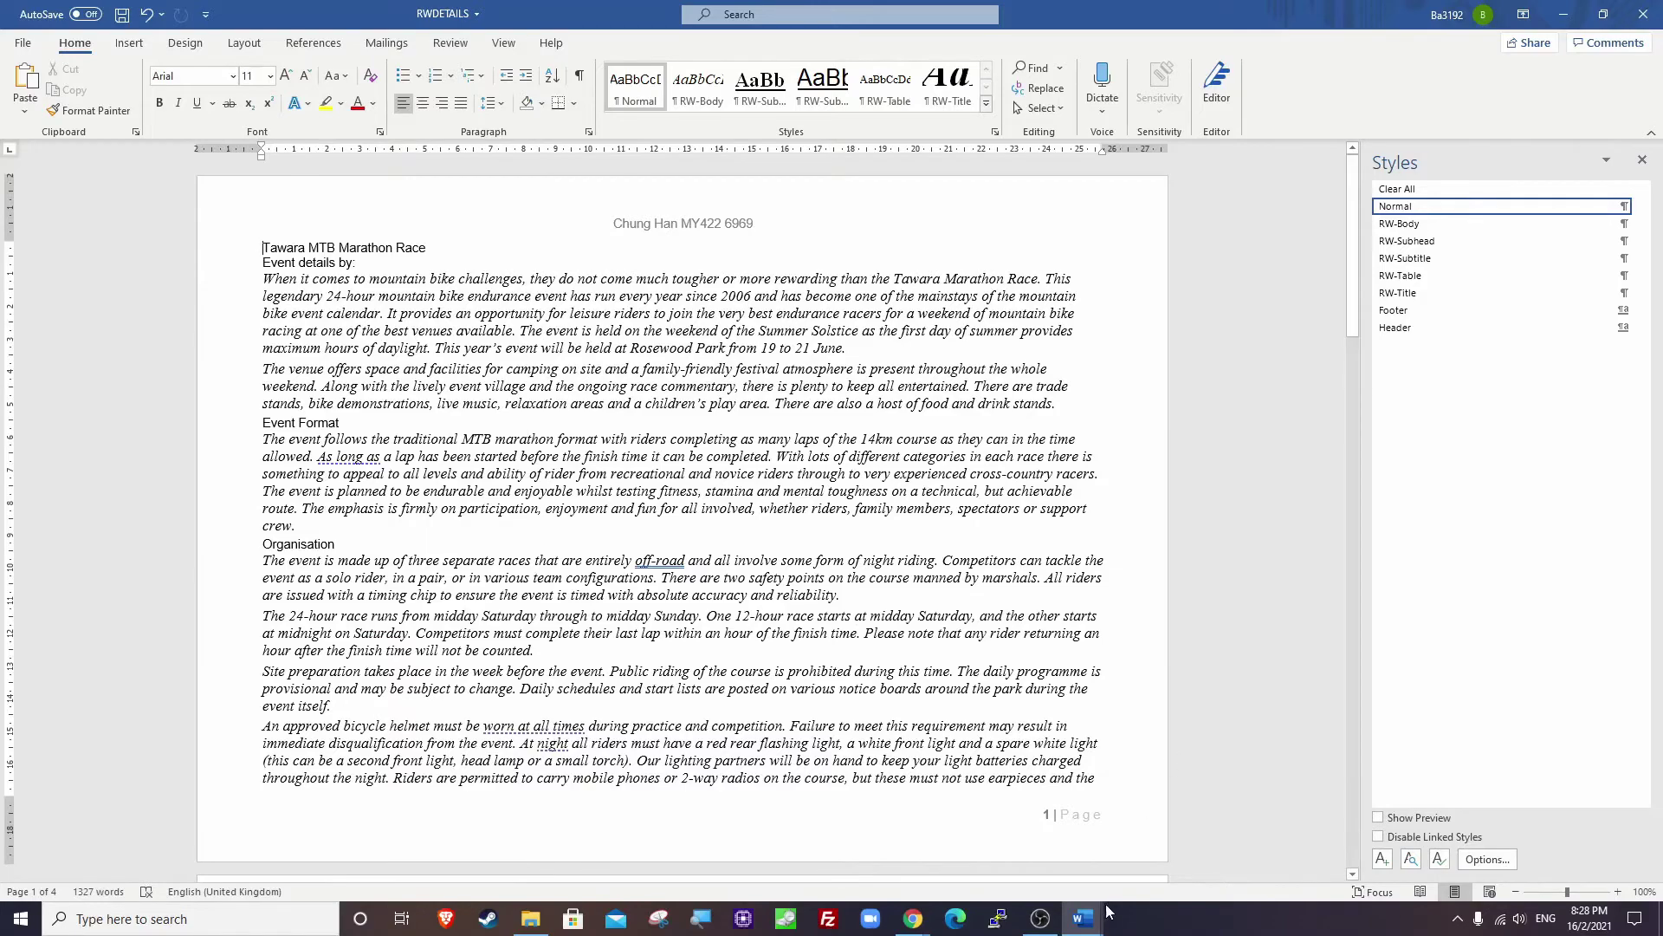
Paste the Styles list screenshot under Step 5 and crop it to the Styles pane.
{"action": "mouse_move", "coordinate": [1083, 918]}
{"action": "left_click", "coordinate": [1021, 881]}
{"action": "scroll", "coordinate": [462, 543], "scroll_direction": "down", "scroll_amount": 2}
{"action": "scroll", "coordinate": [530, 589], "scroll_direction": "up", "scroll_amount": 5}
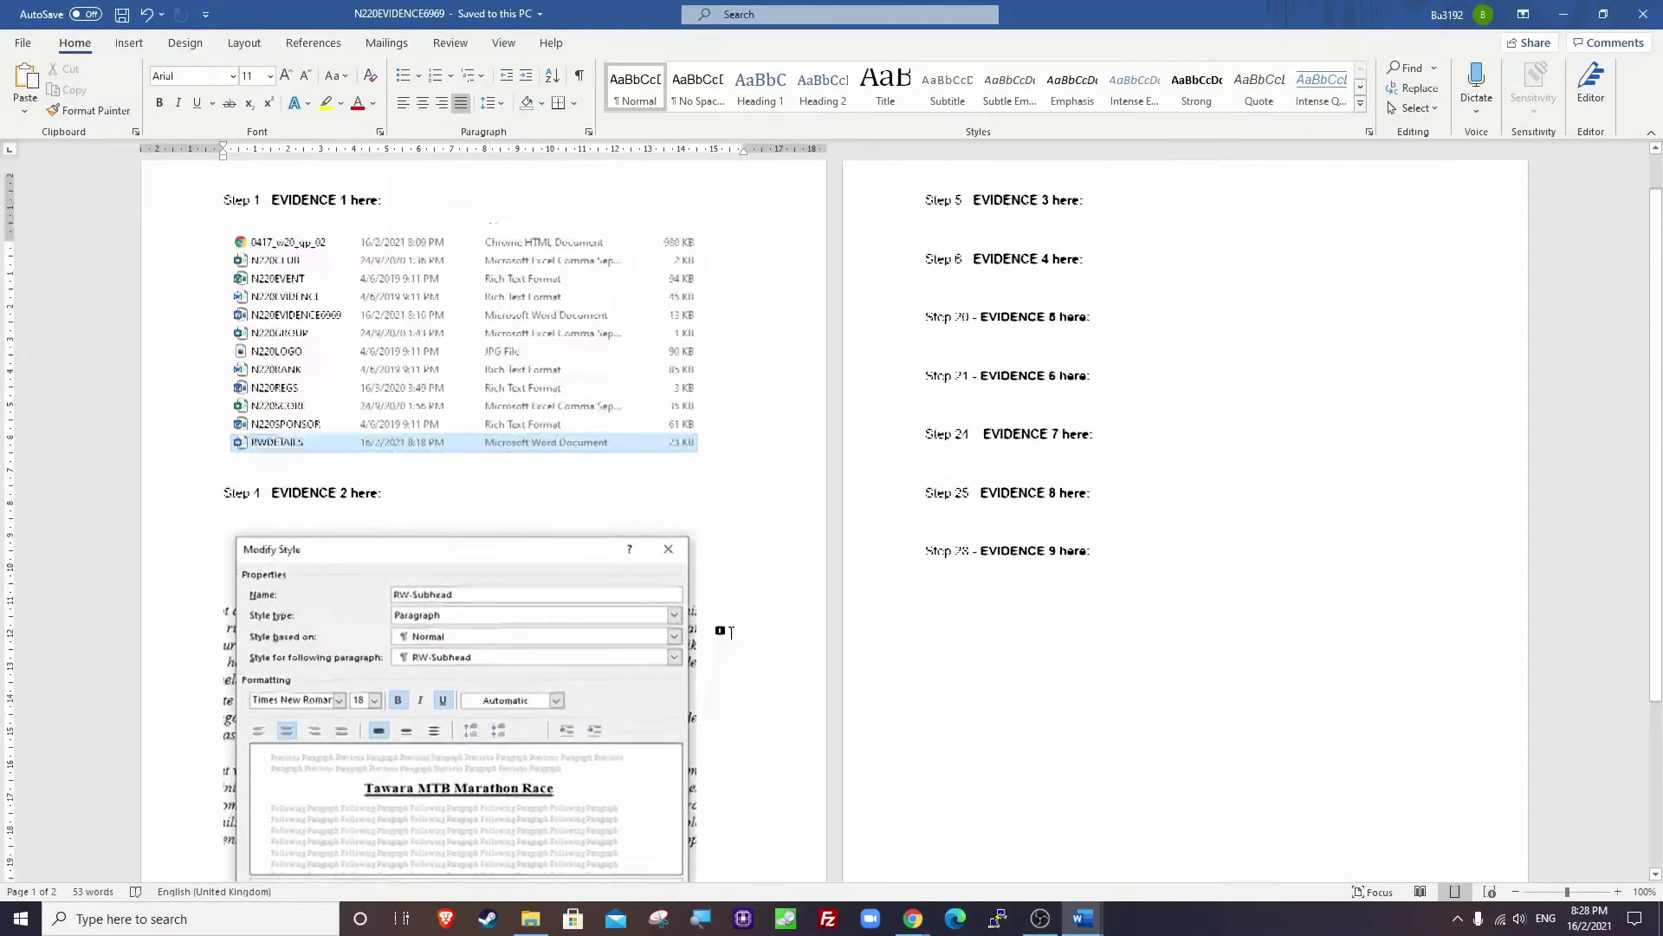
{"action": "scroll", "coordinate": [530, 589], "scroll_direction": "down", "scroll_amount": 5}
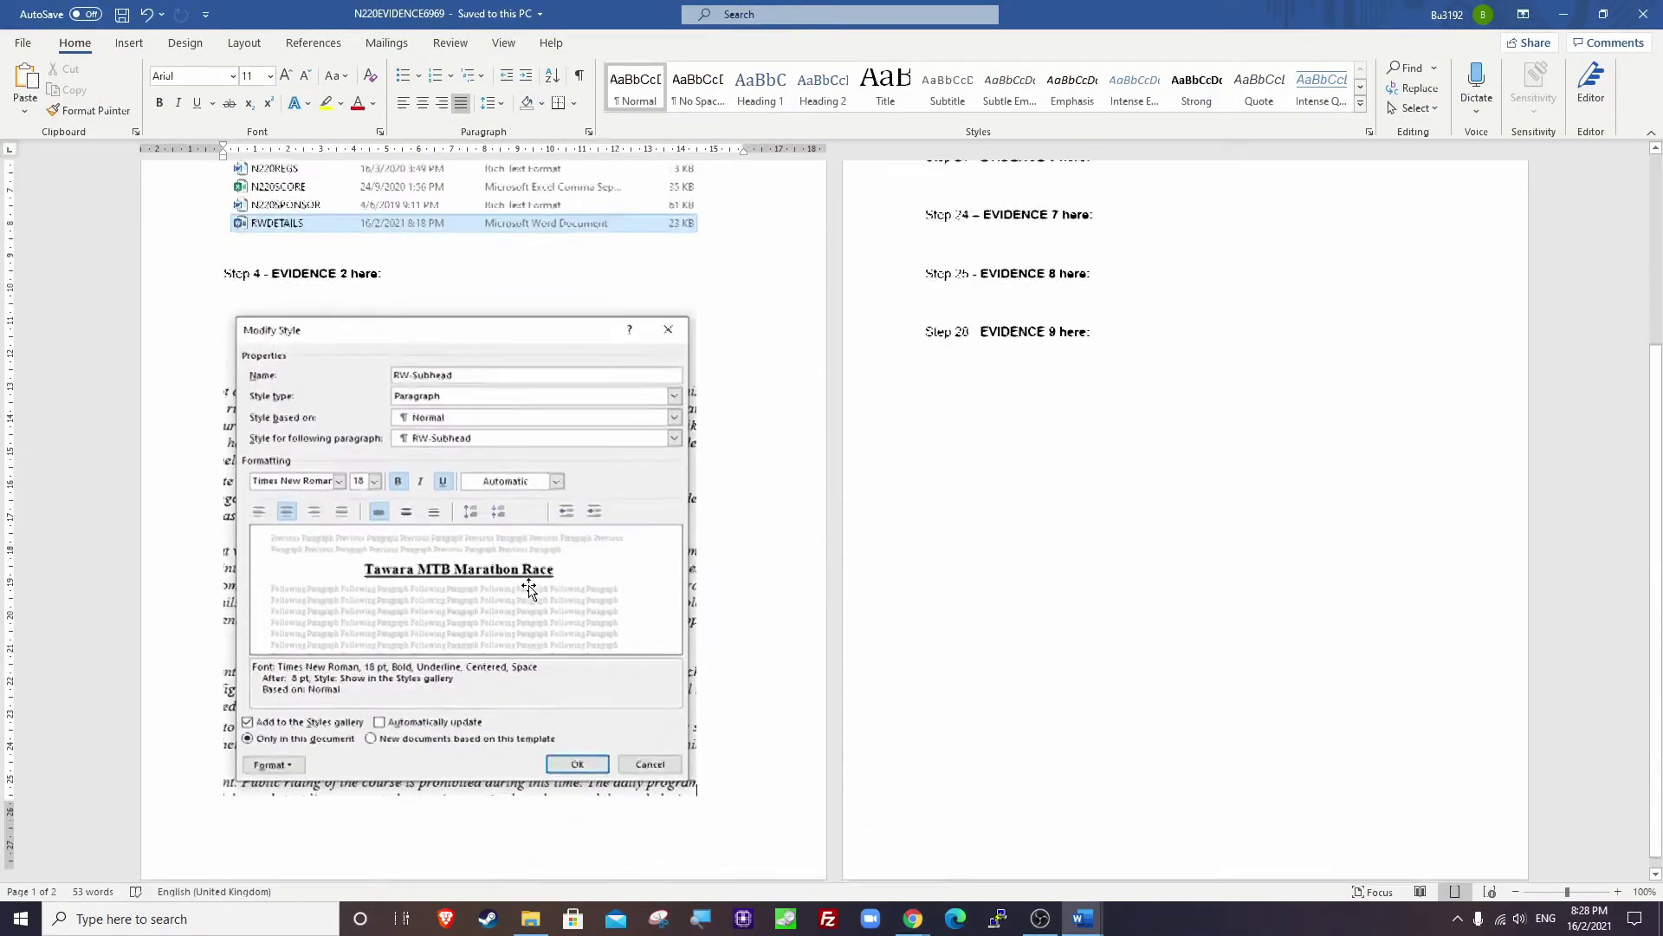
{"action": "scroll", "coordinate": [529, 589], "scroll_direction": "up", "scroll_amount": 5}
{"action": "left_click", "coordinate": [987, 279]}
{"action": "key", "text": "ctrl+v"}
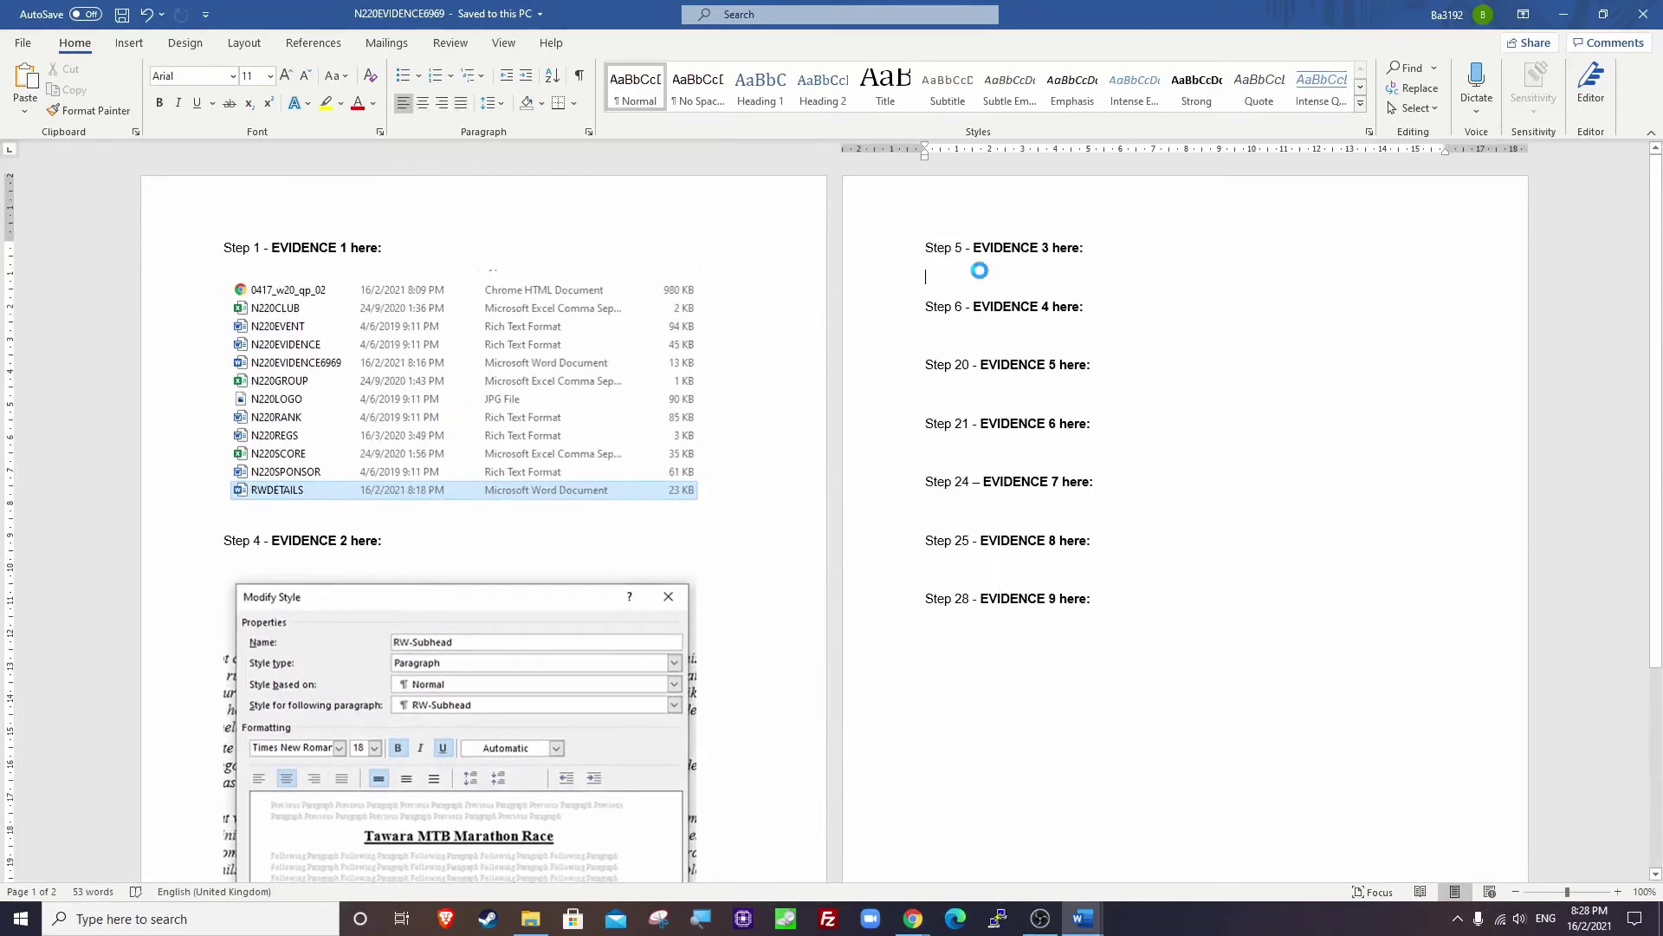
{"action": "left_click", "coordinate": [1092, 328]}
{"action": "left_click", "coordinate": [1494, 87]}
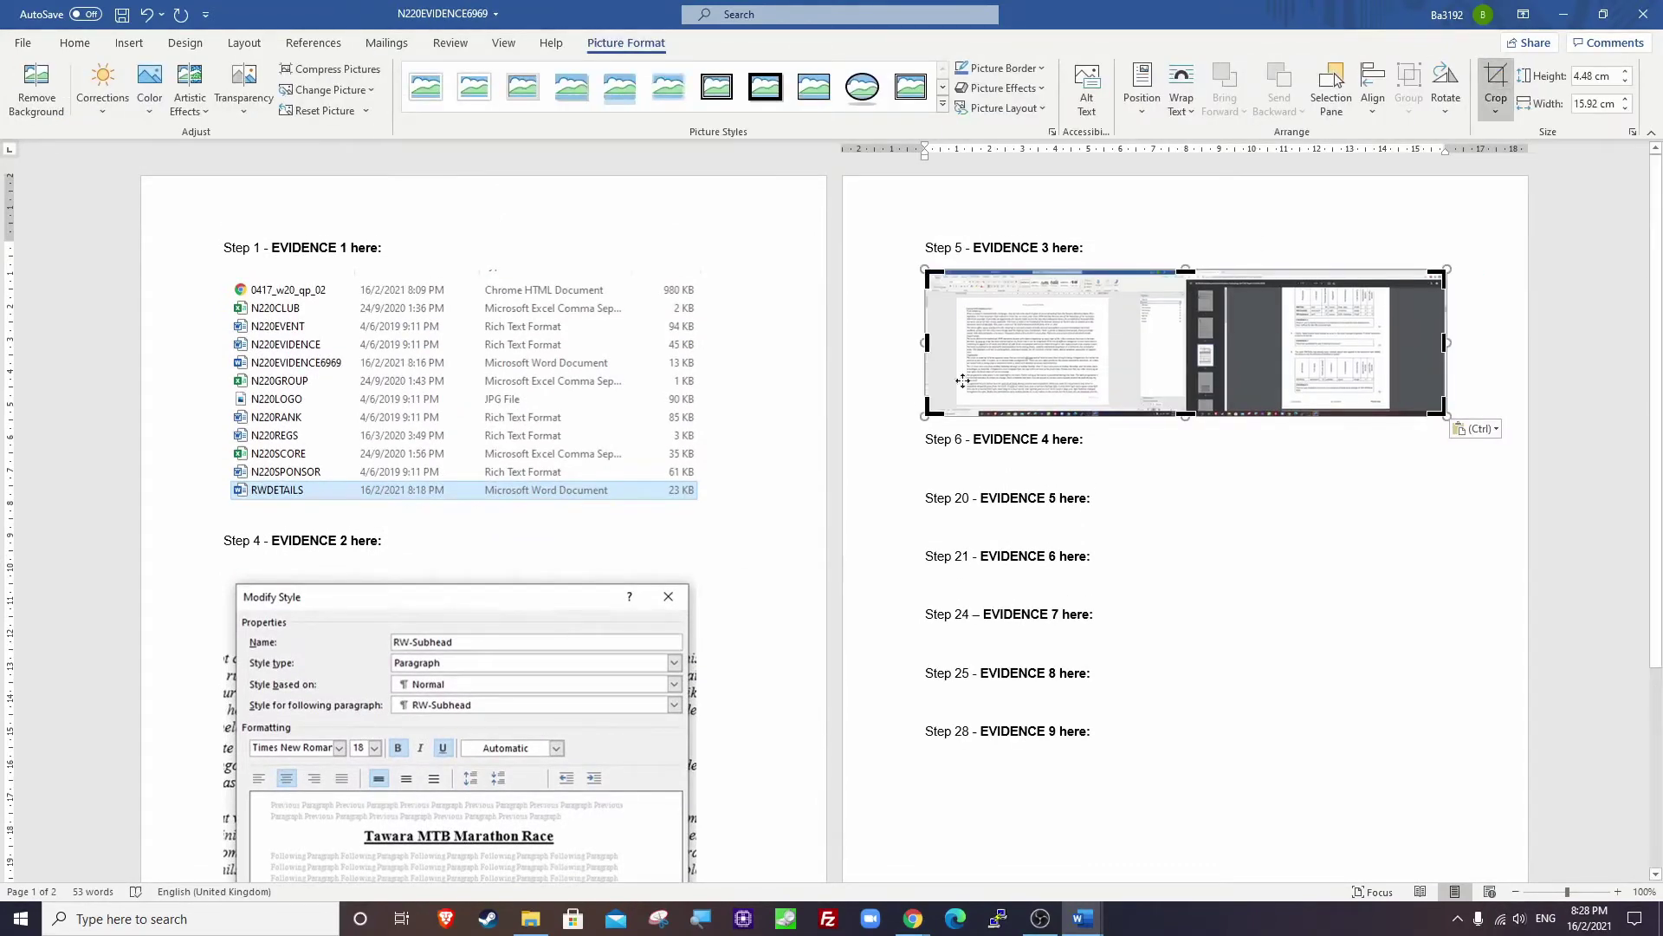
{"action": "left_click_drag", "start_coordinate": [927, 413], "coordinate": [1143, 332]}
{"action": "left_click_drag", "start_coordinate": [1224, 278], "coordinate": [1312, 568]}
{"action": "left_click", "coordinate": [959, 315]}
Enlarge the cropped Styles screenshot, save the evidence document, and bring the exam paper forward.
{"action": "left_click", "coordinate": [951, 293]}
{"action": "left_click", "coordinate": [1325, 575]}
{"action": "key", "text": "ctrl+s"}
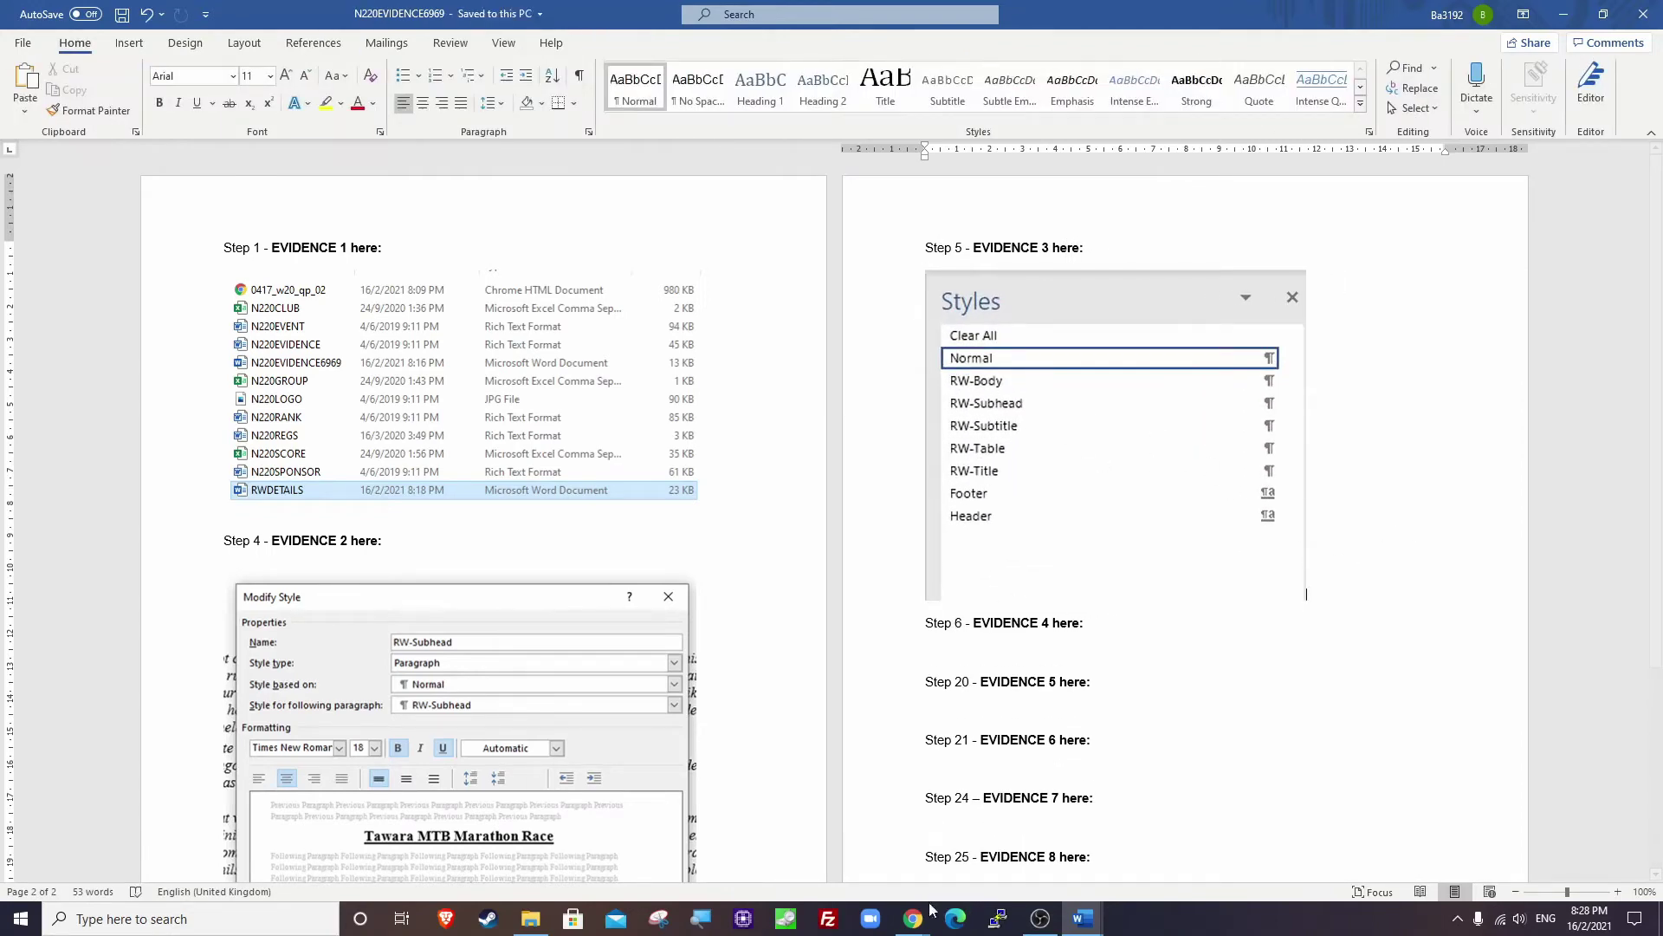
{"action": "mouse_move", "coordinate": [913, 919]}
{"action": "left_click", "coordinate": [782, 871]}
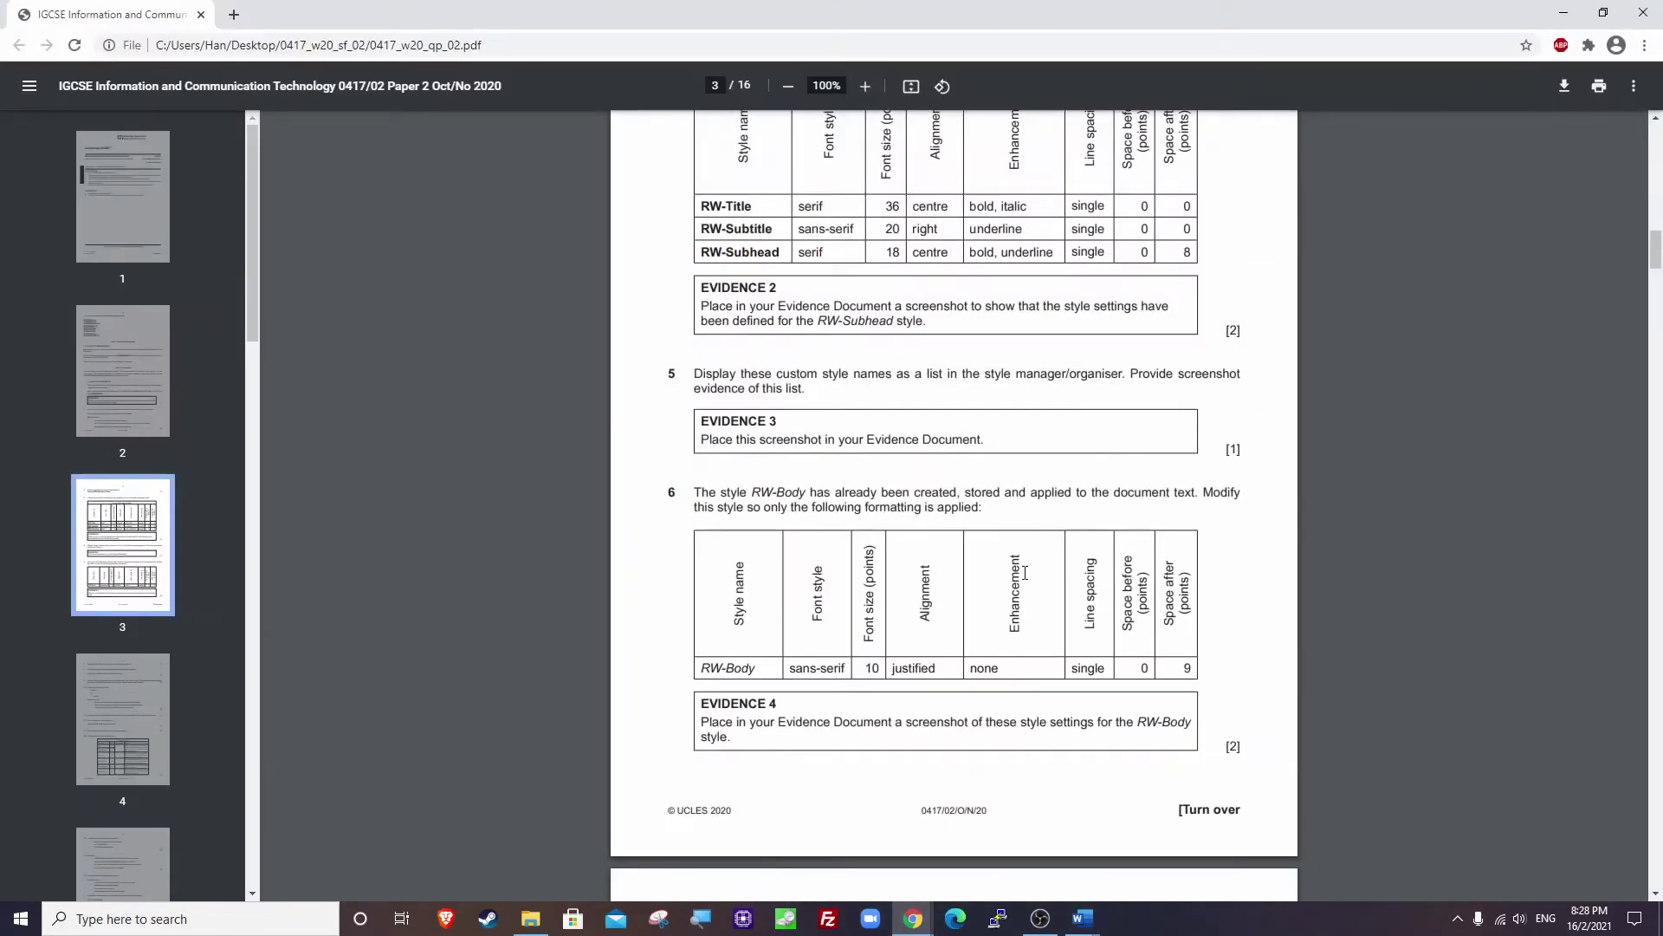
Highlight RW-Body's values (sans-serif, 10, justified, no enhancement, 9 pt after), then return to Word.
{"action": "scroll", "coordinate": [1025, 573], "scroll_direction": "down", "scroll_amount": 2}
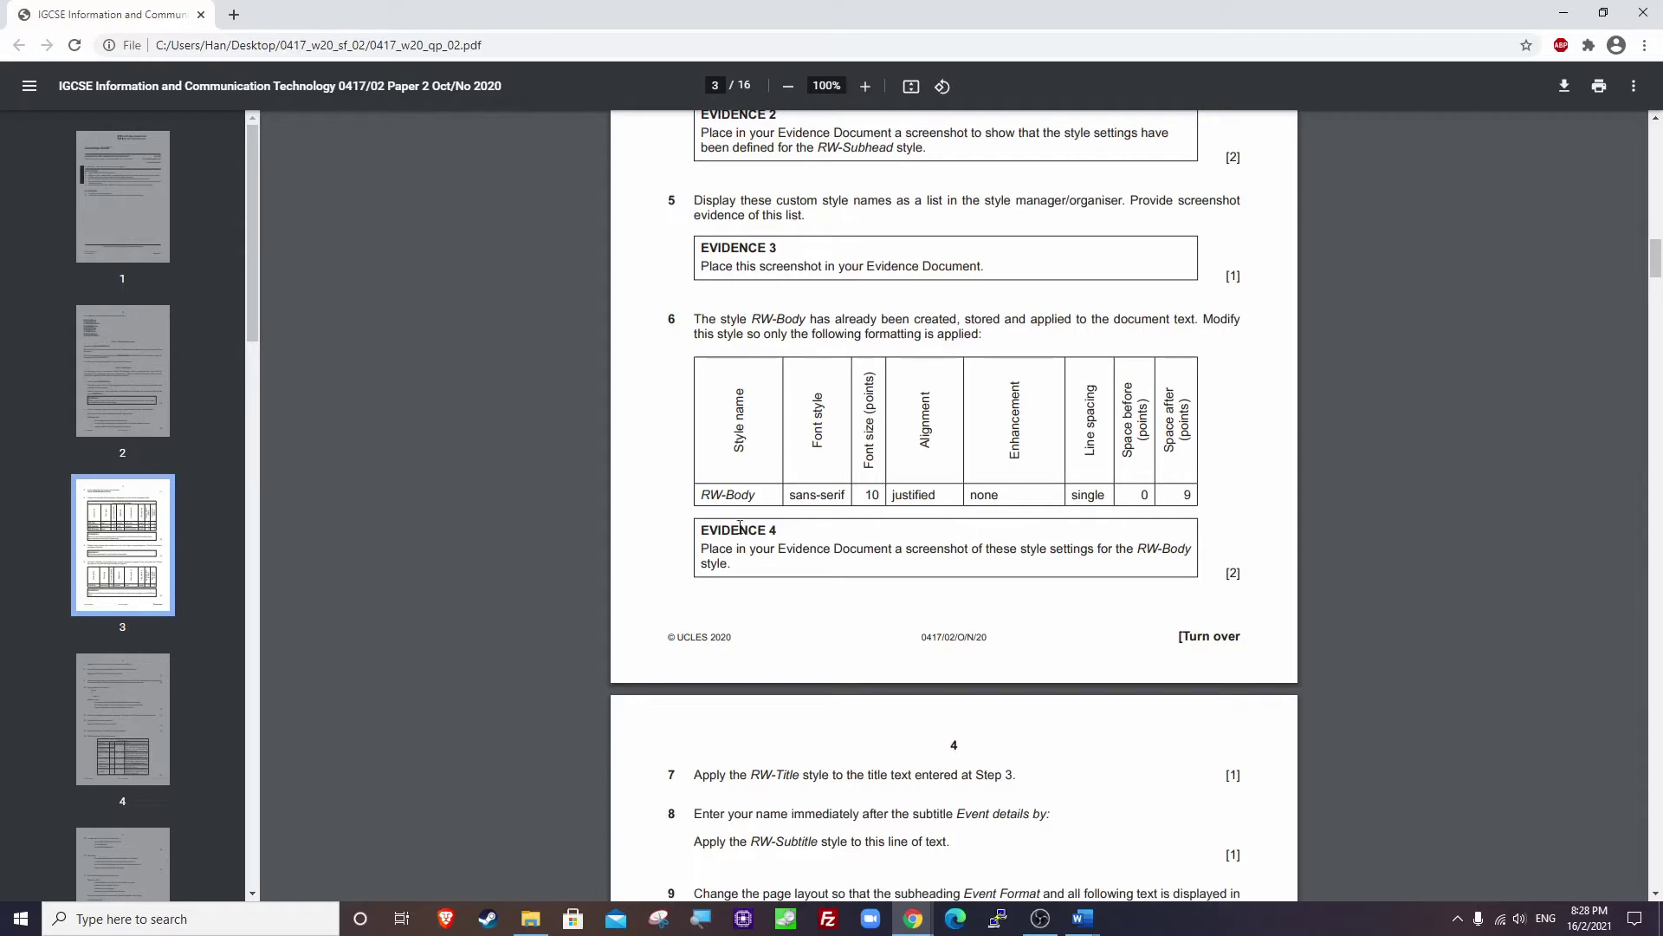
{"action": "left_click_drag", "start_coordinate": [702, 500], "coordinate": [753, 498]}
{"action": "left_click", "coordinate": [753, 497]}
{"action": "double_click", "coordinate": [819, 498]}
{"action": "double_click", "coordinate": [873, 496]}
{"action": "double_click", "coordinate": [898, 495]}
{"action": "left_click_drag", "start_coordinate": [979, 496], "coordinate": [1106, 495]}
{"action": "double_click", "coordinate": [1189, 495]}
{"action": "left_click", "coordinate": [1564, 14]}
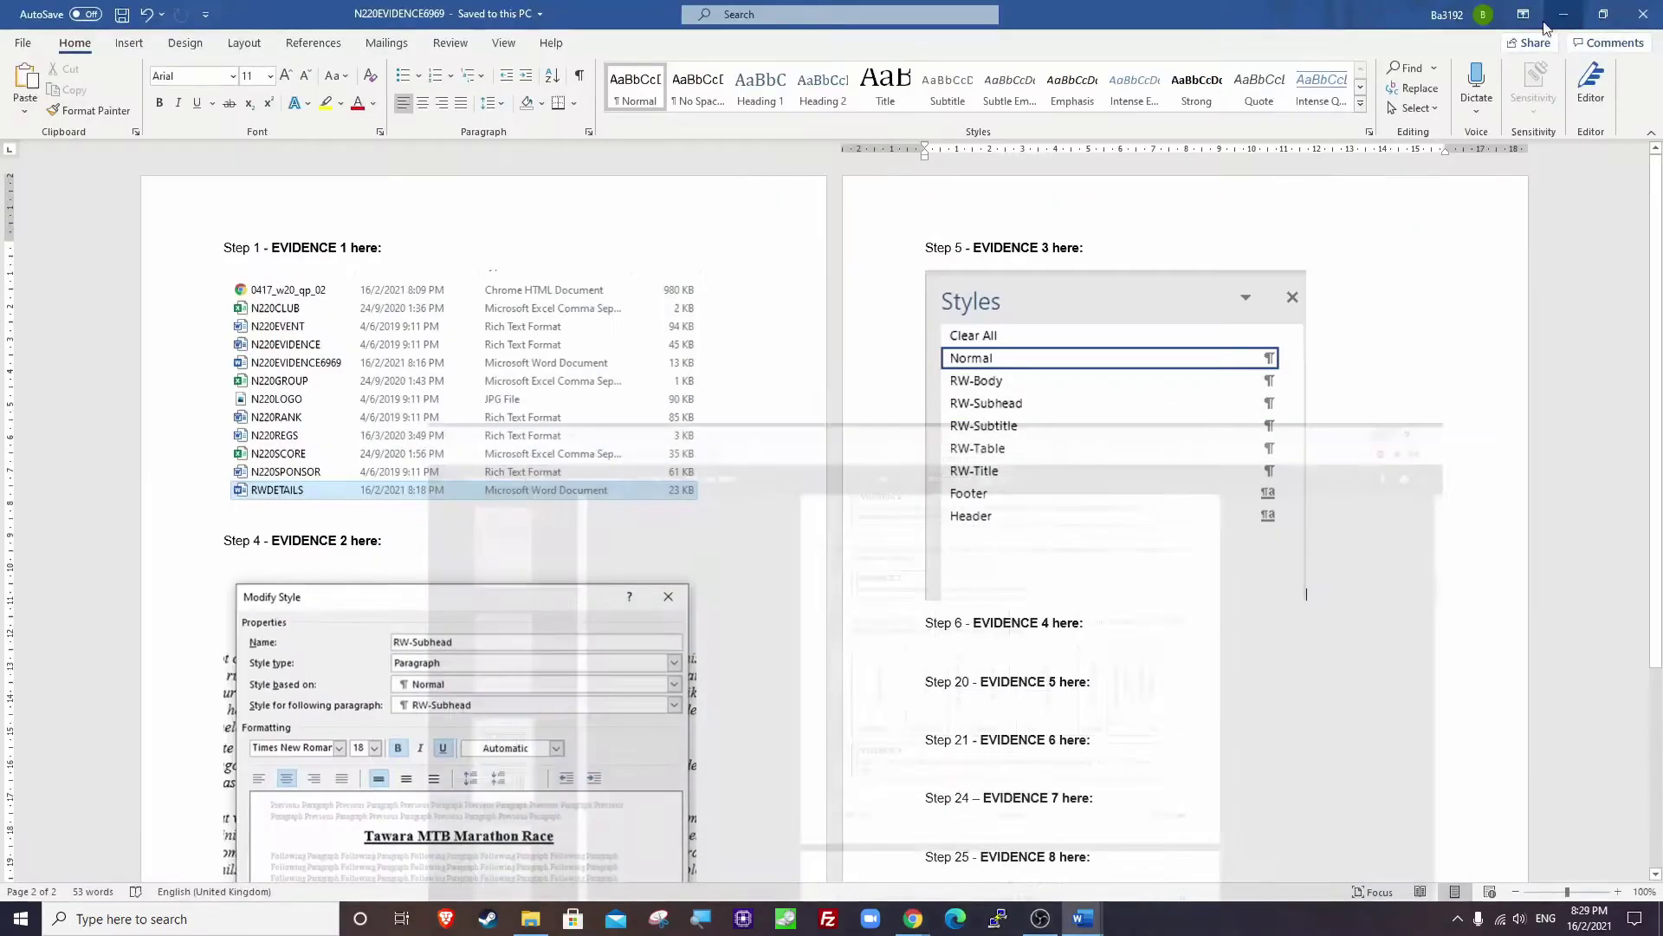
Switch to RWDETAILS and open the RW-Body style for modification.
{"action": "mouse_move", "coordinate": [1074, 923]}
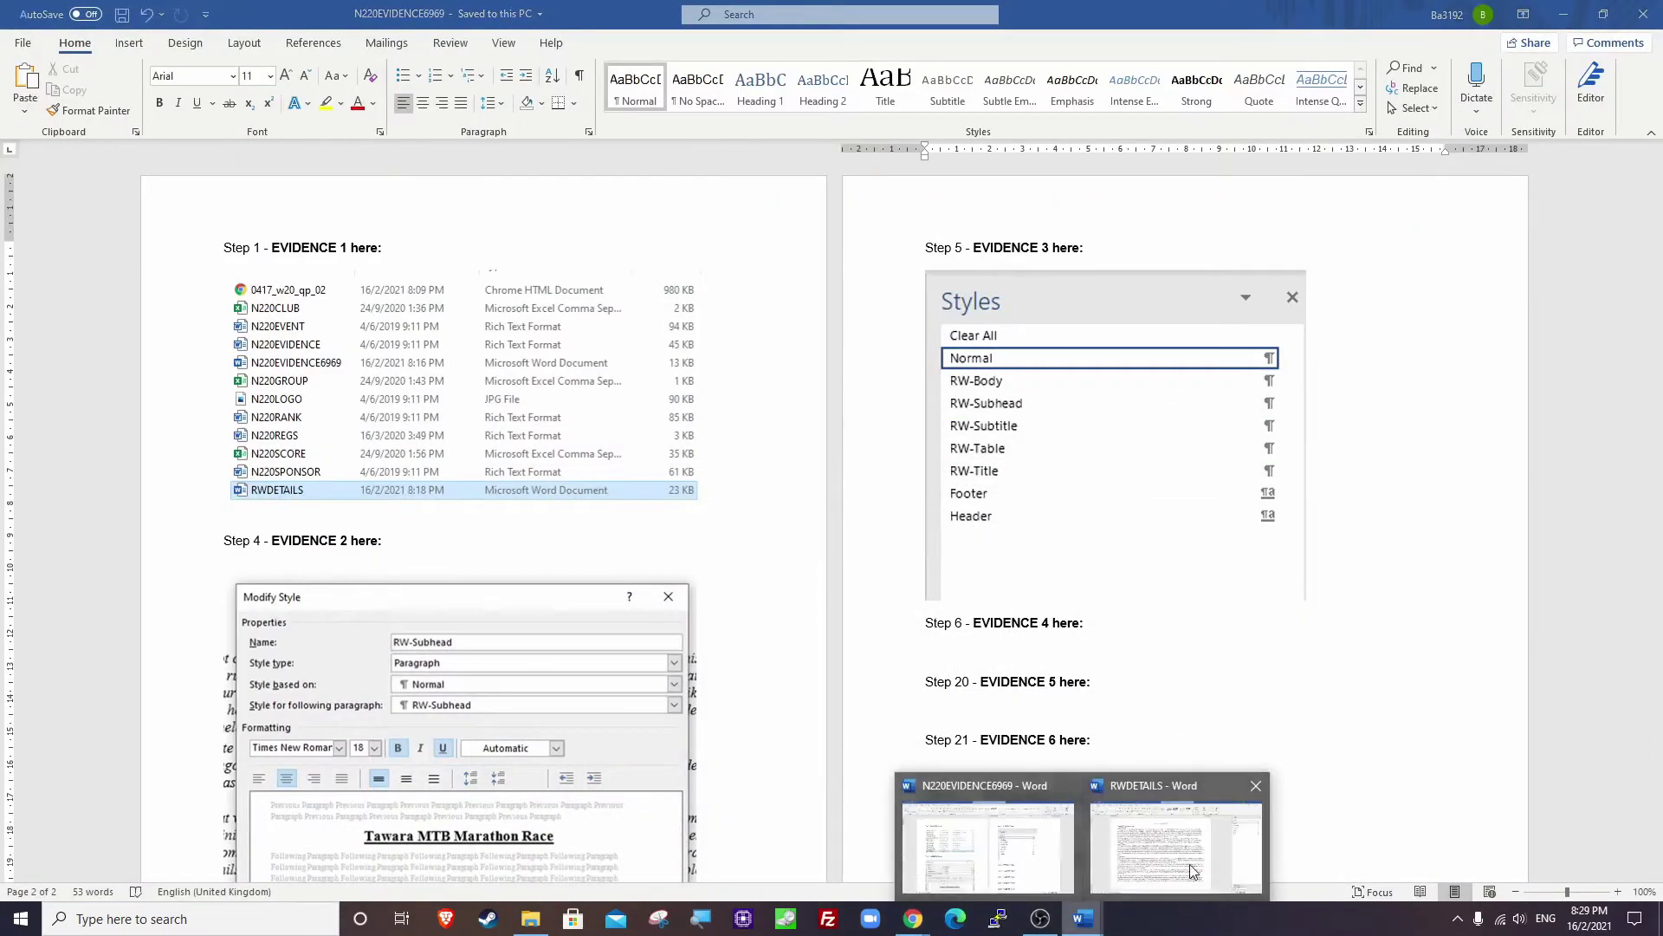
{"action": "left_click", "coordinate": [1174, 836]}
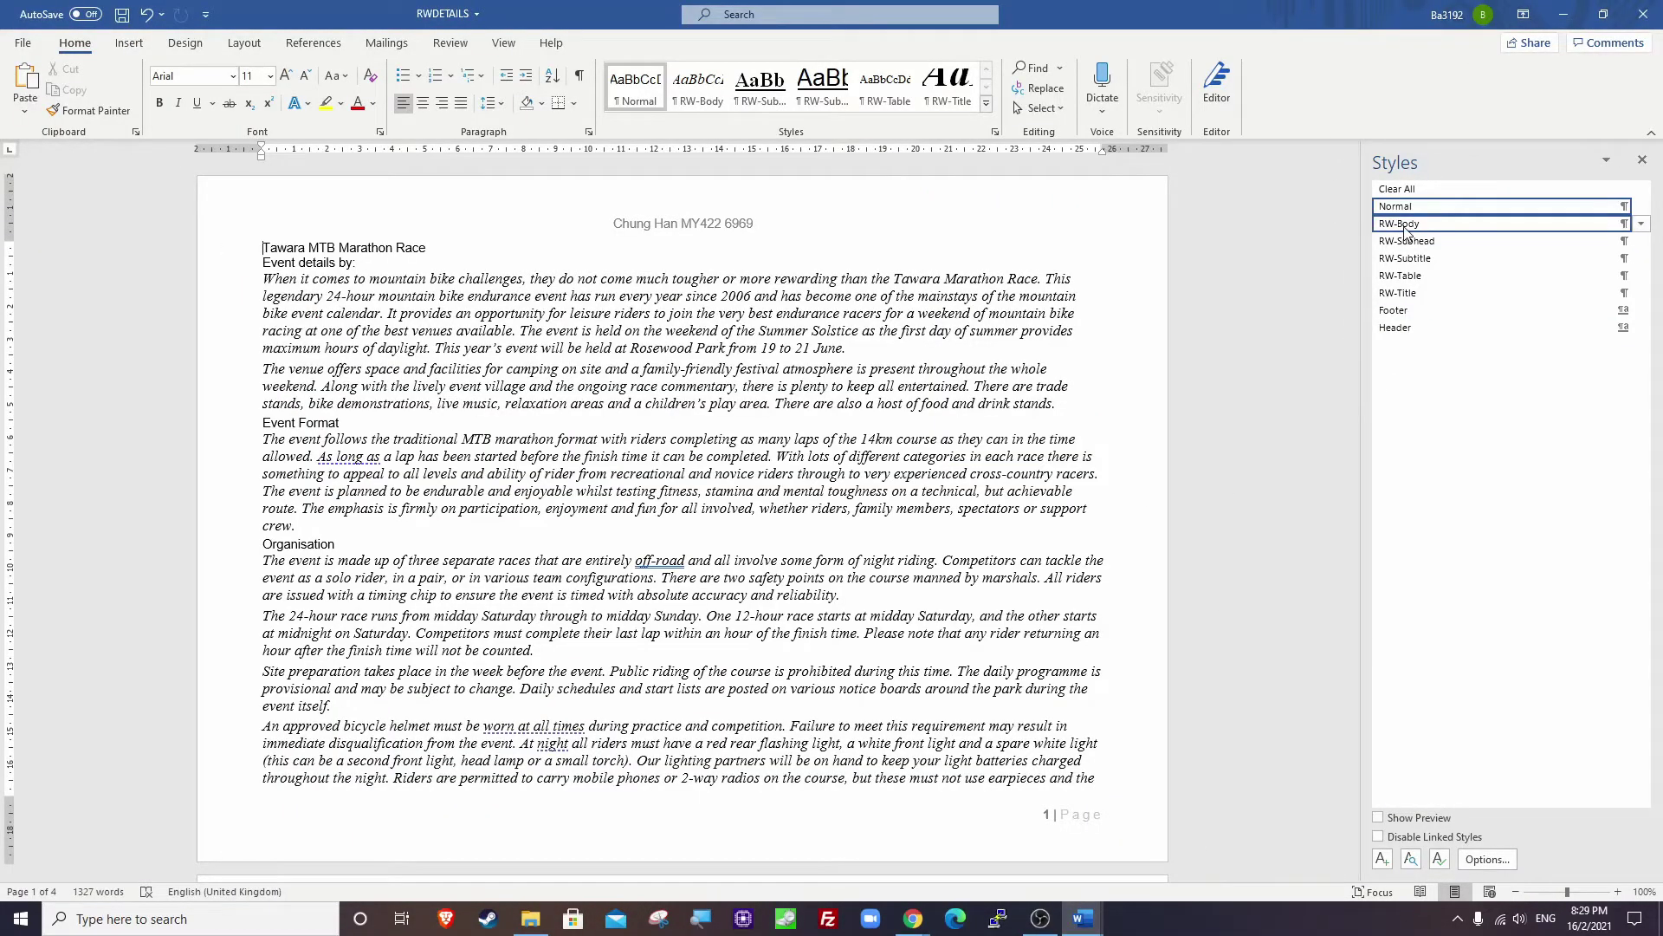
{"action": "mouse_move", "coordinate": [1406, 232]}
{"action": "right_click", "coordinate": [1402, 232]}
{"action": "left_click", "coordinate": [1485, 274]}
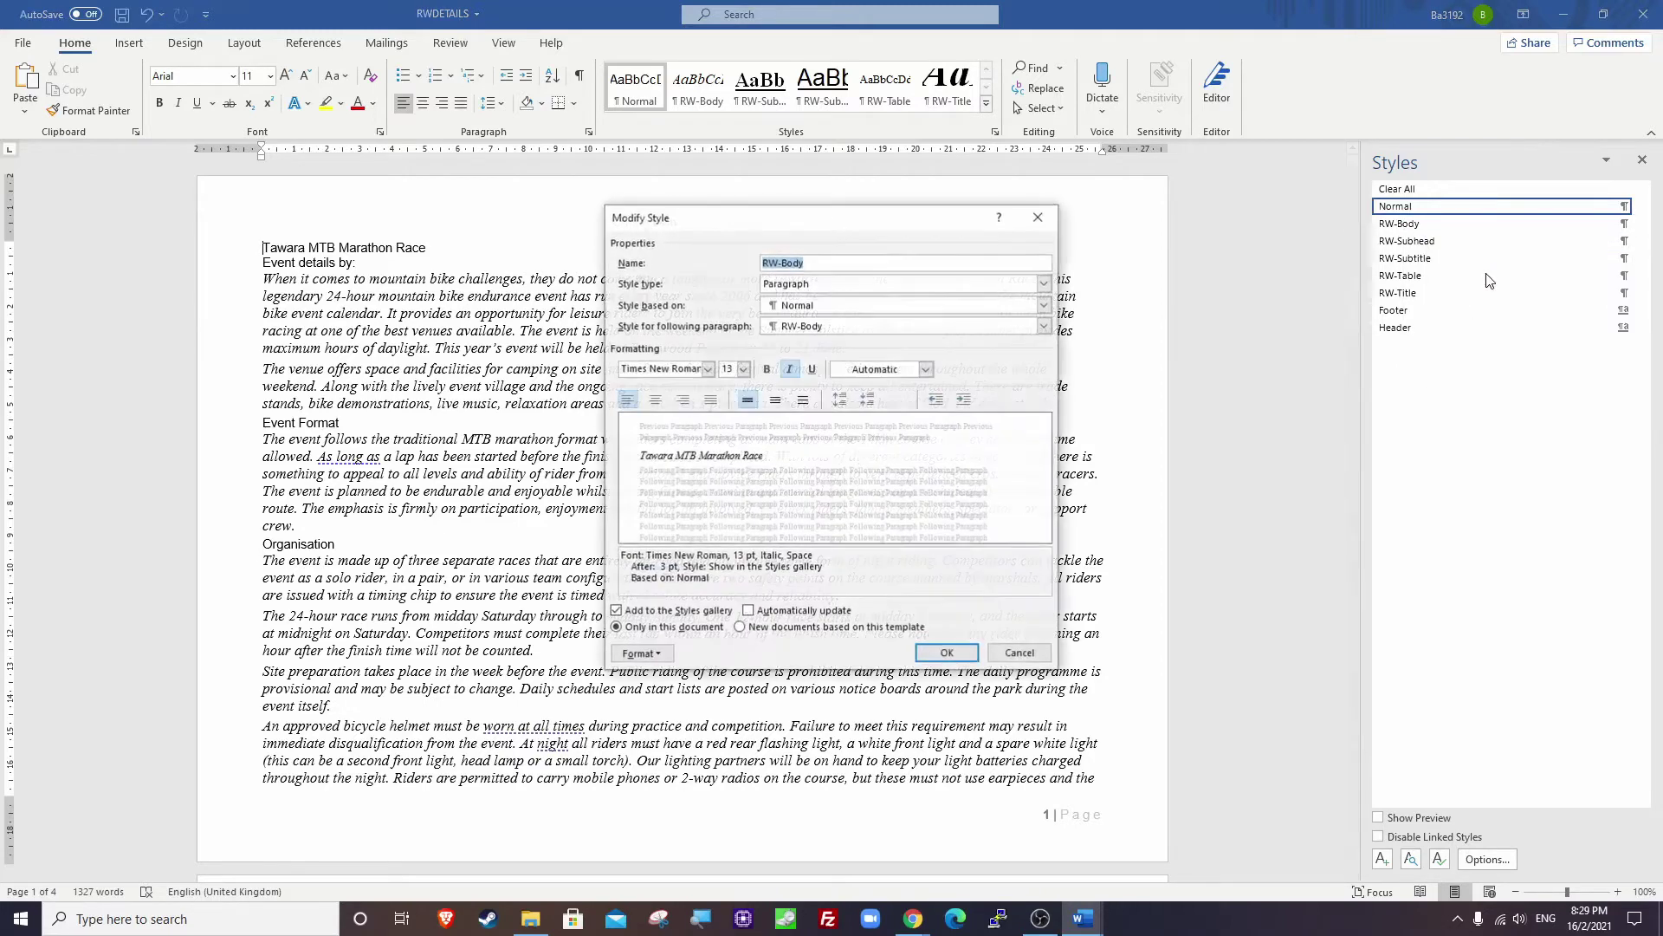
{"action": "left_click", "coordinate": [870, 263]}
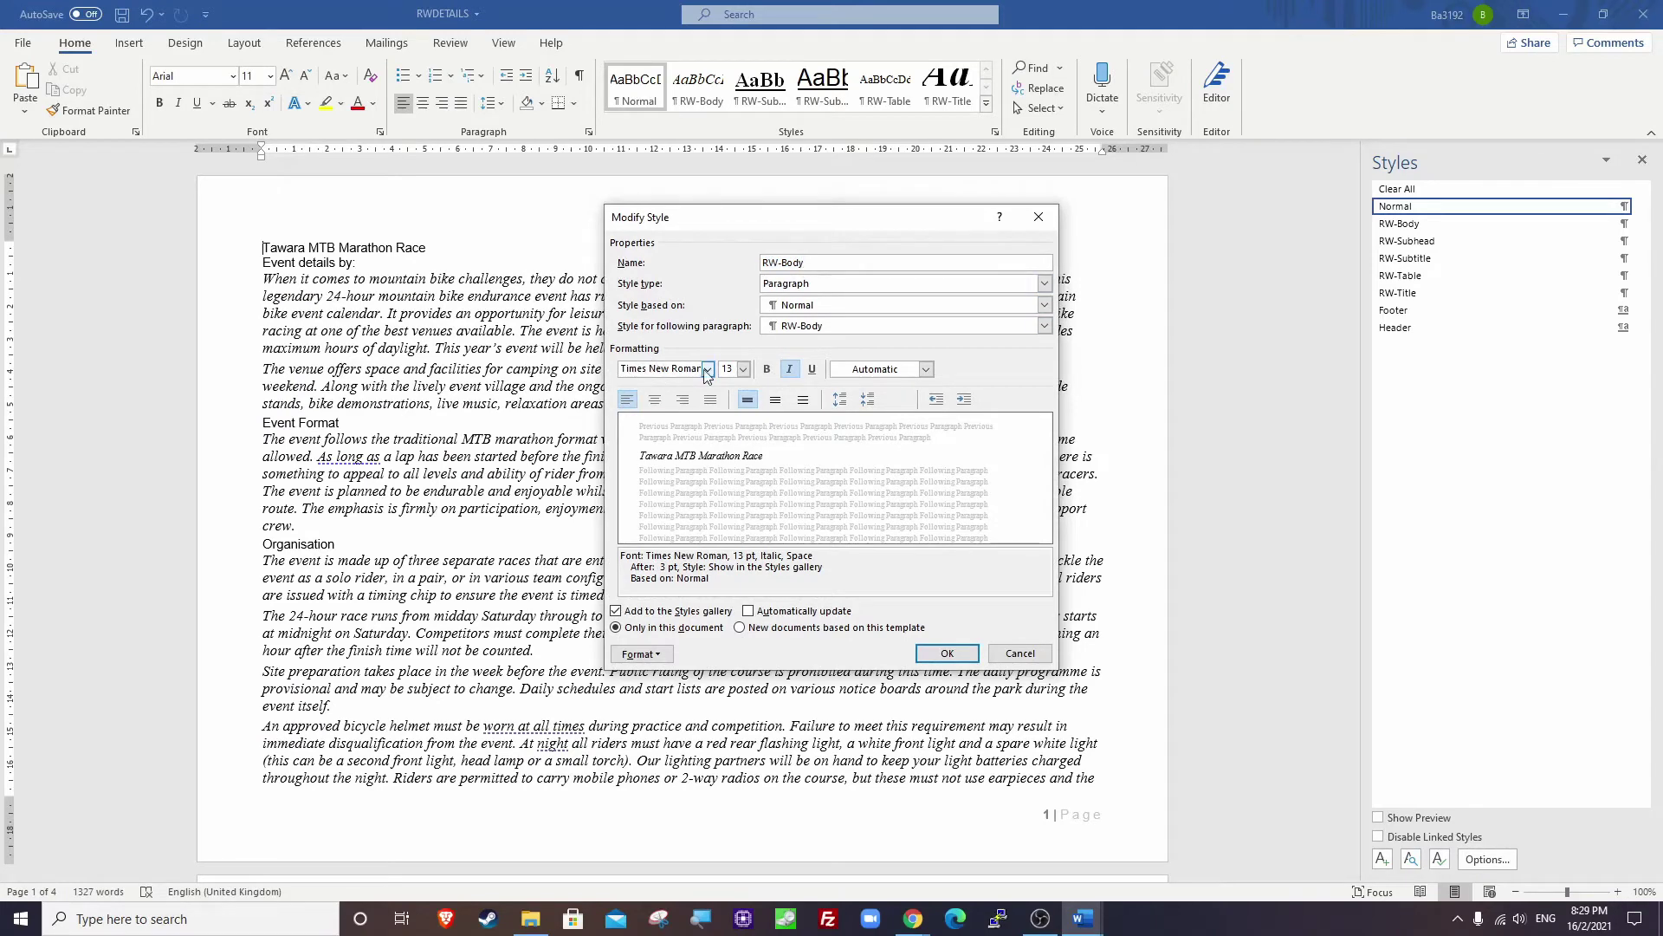
Change RW-Body to Arial 10 pt, justified, with italic removed.
{"action": "left_click", "coordinate": [678, 370]}
{"action": "type", "text": "Arial"}
{"action": "left_click", "coordinate": [699, 340]}
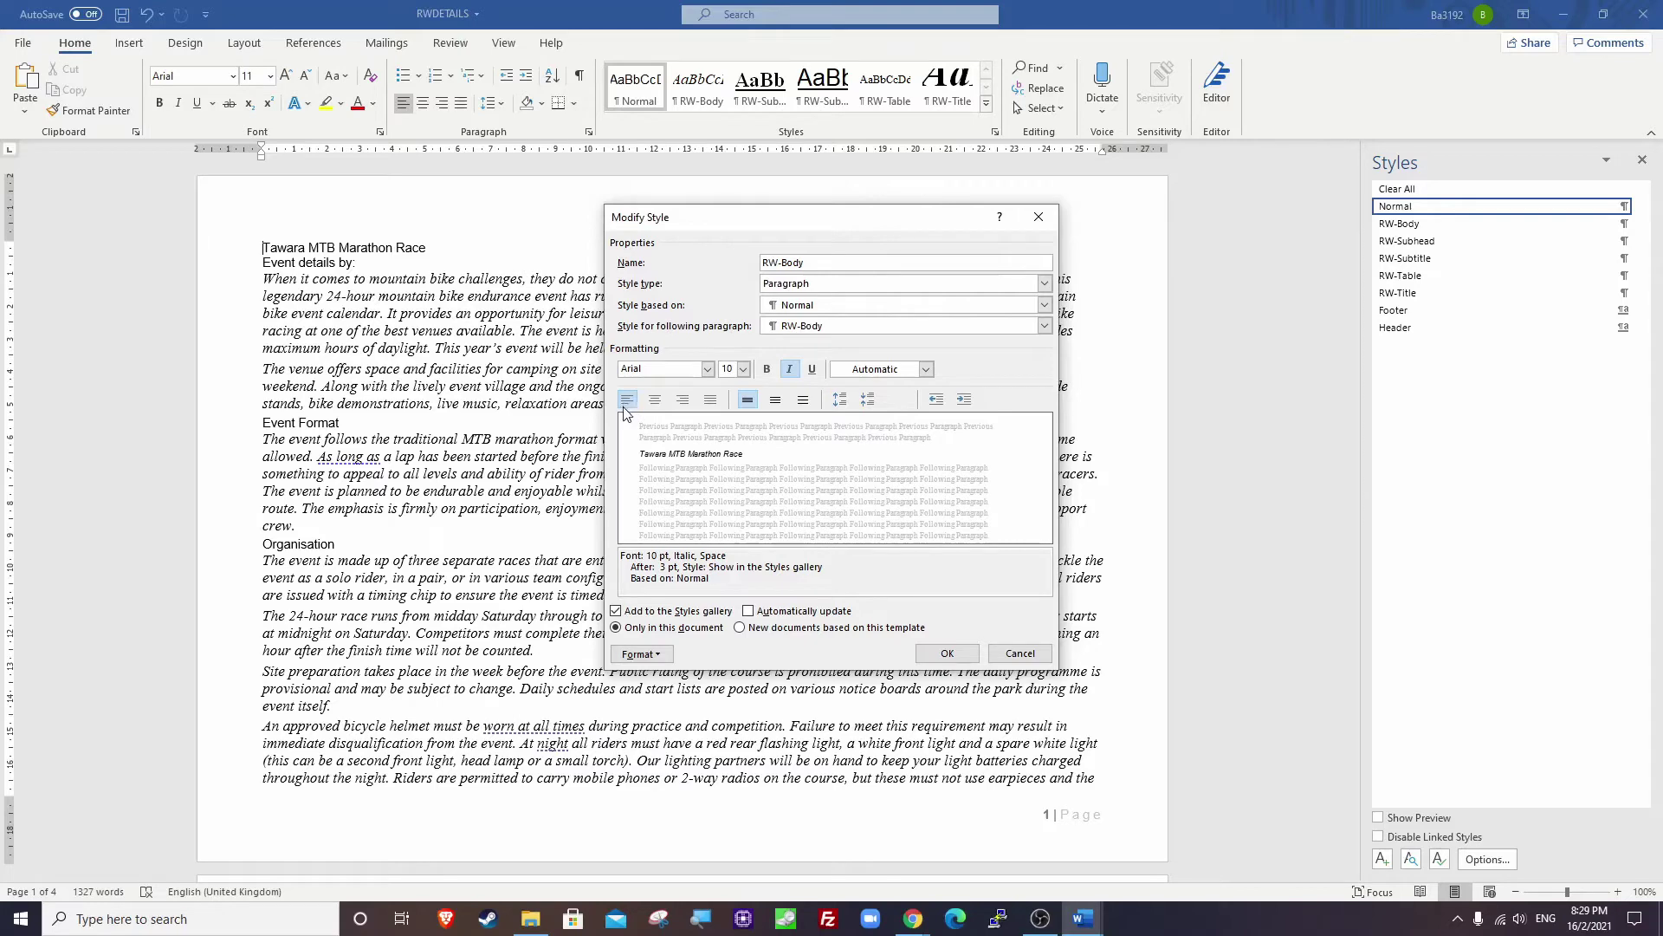
{"action": "left_click", "coordinate": [710, 401]}
{"action": "left_click", "coordinate": [788, 371]}
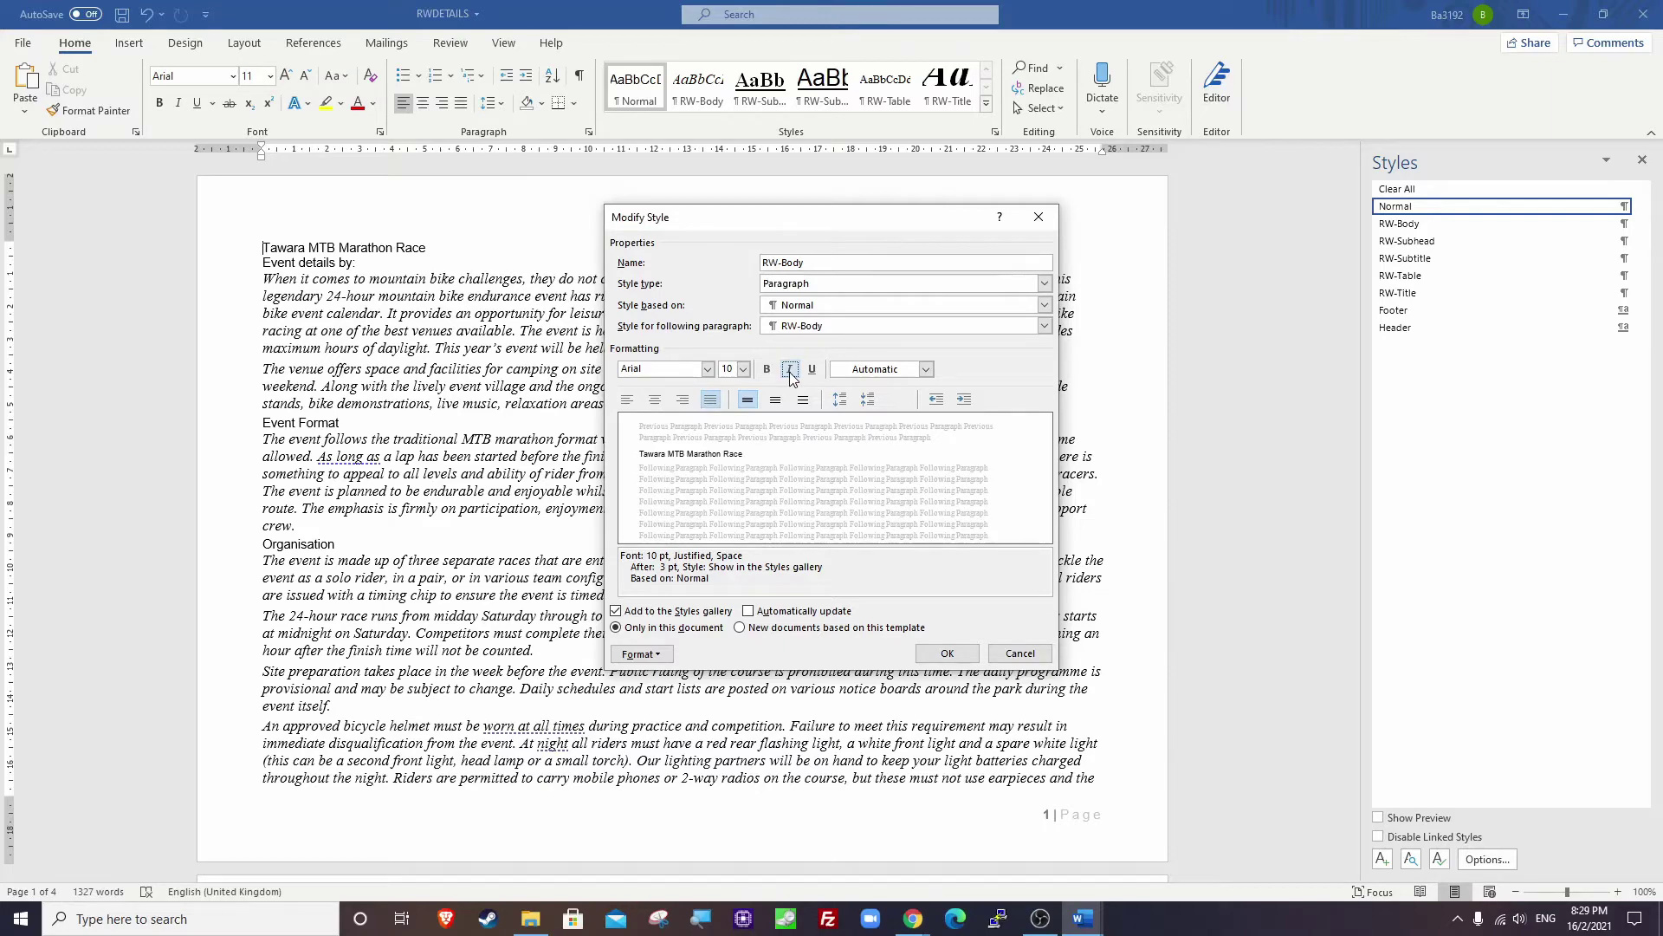
{"action": "left_click", "coordinate": [650, 658]}
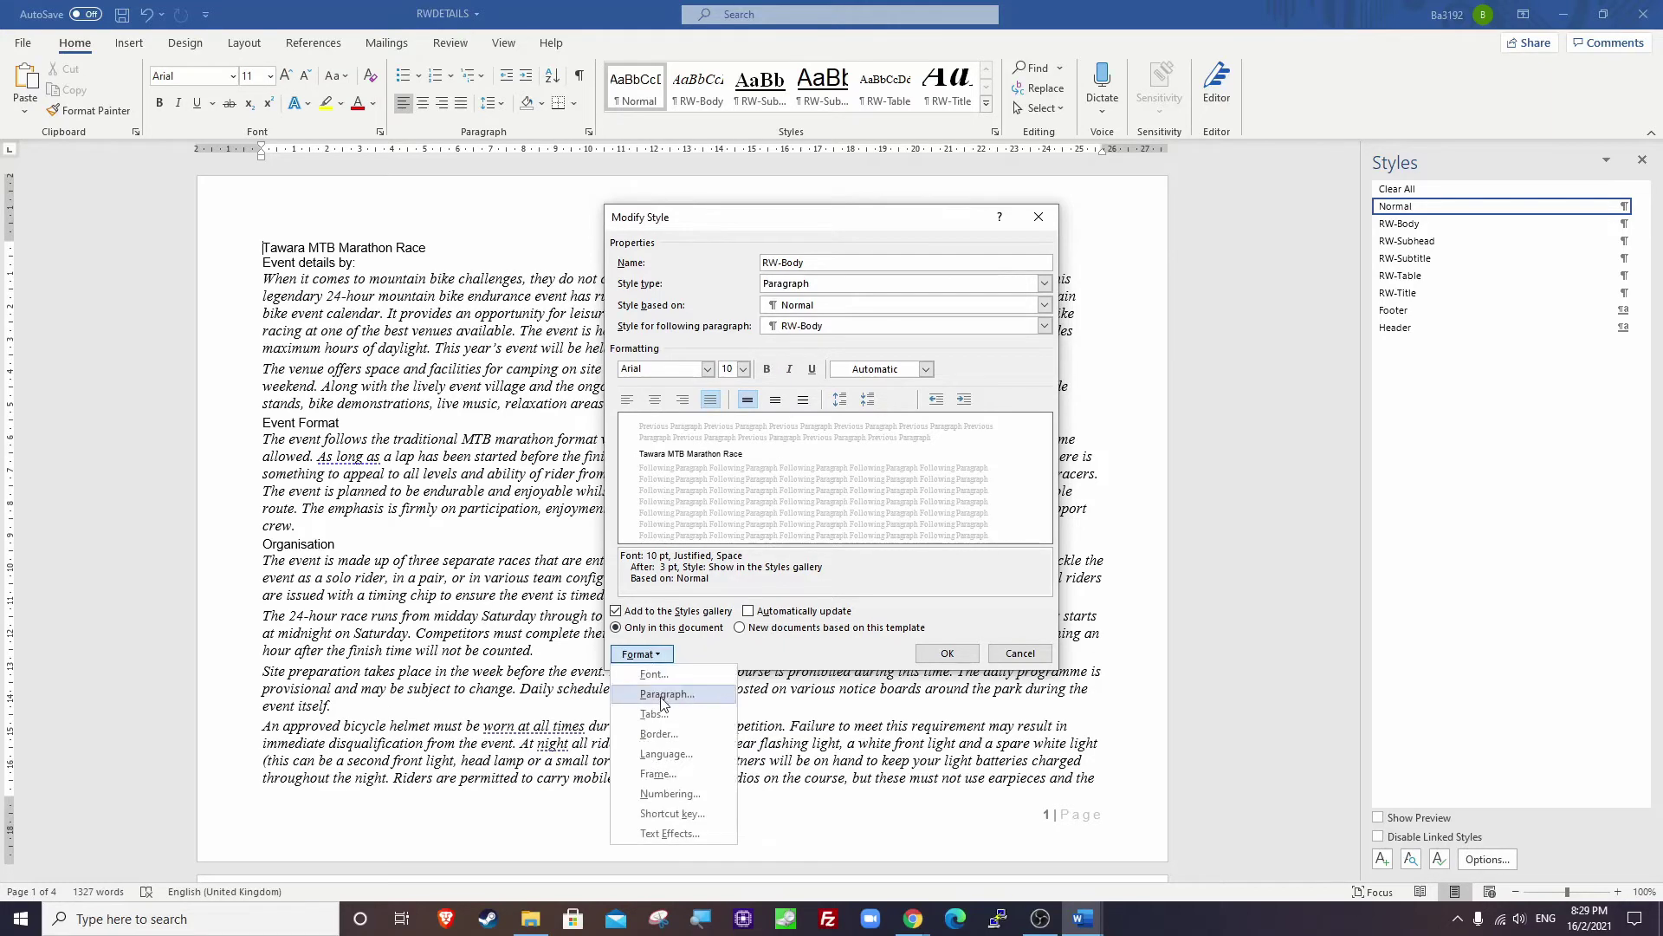
Set RW-Body spacing to 0 pt before and 9 pt after, and save the modified style.
{"action": "left_click", "coordinate": [666, 695]}
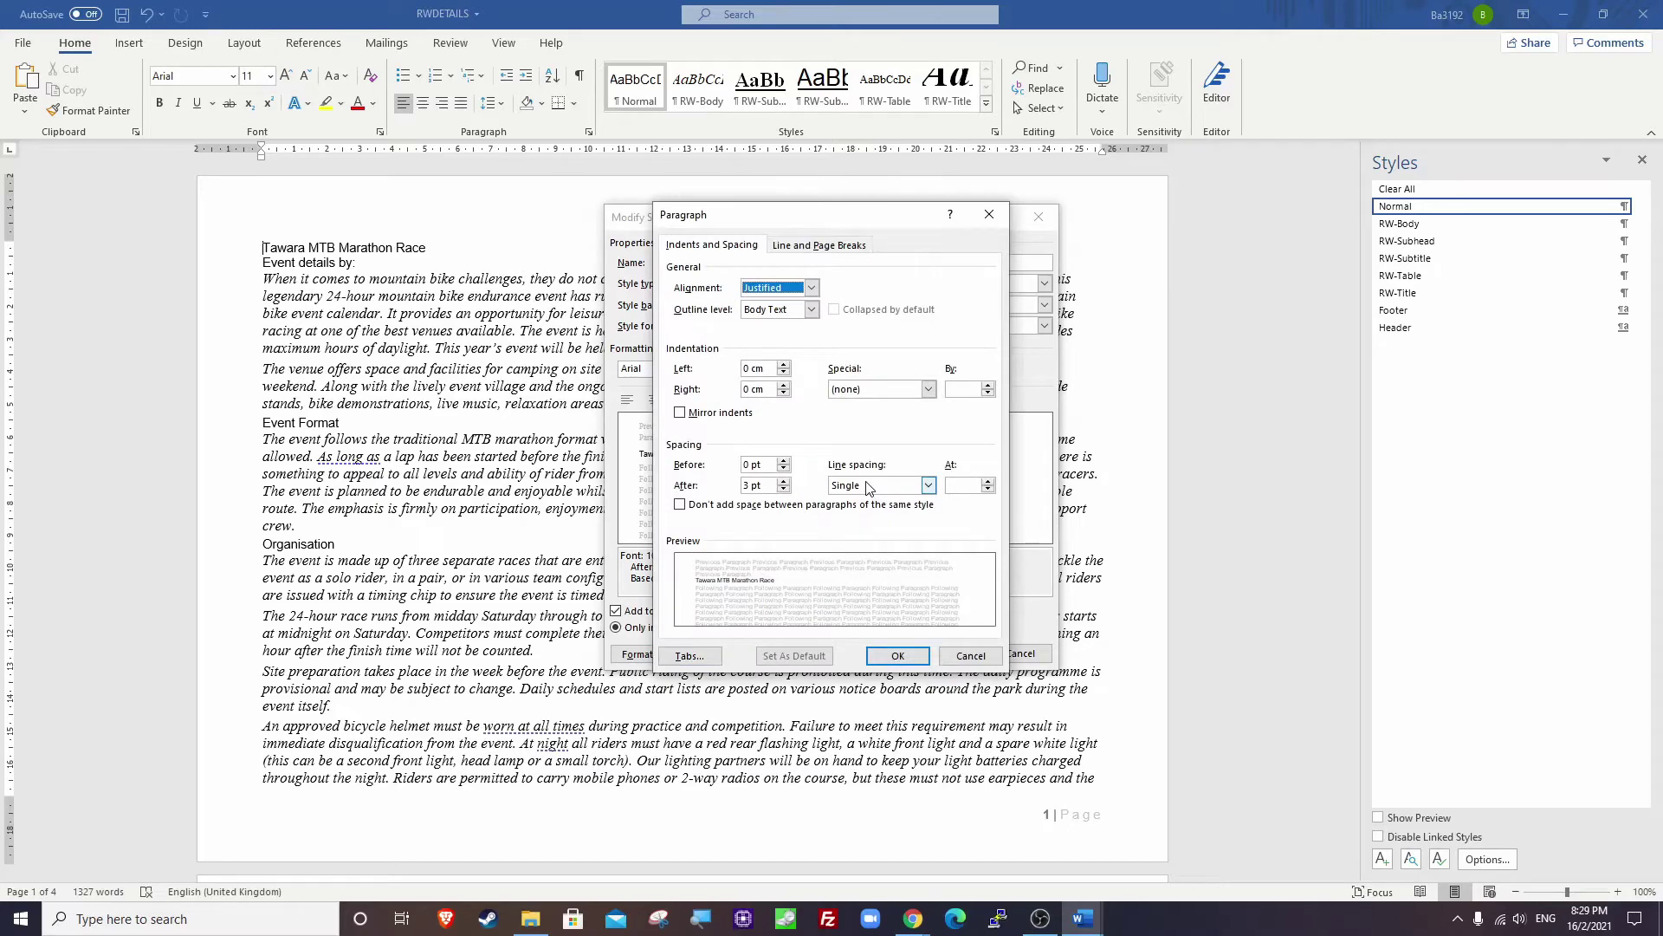
{"action": "left_click", "coordinate": [747, 486]}
{"action": "type", "text": "9"}
{"action": "left_click", "coordinate": [769, 465]}
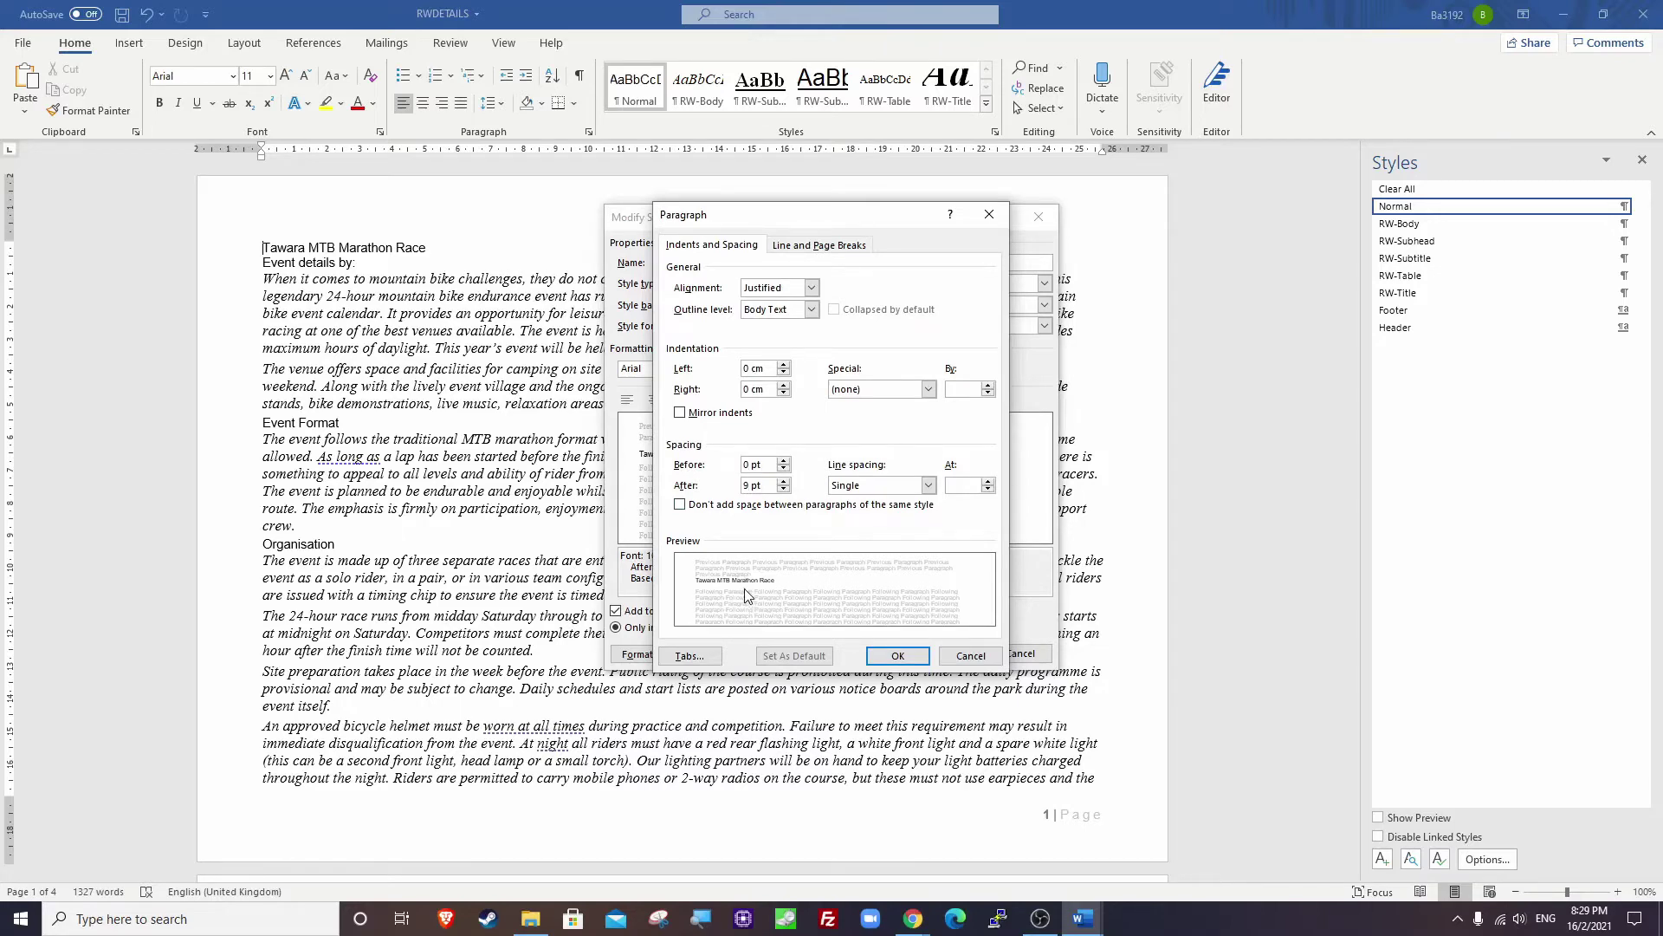
{"action": "left_click", "coordinate": [875, 656]}
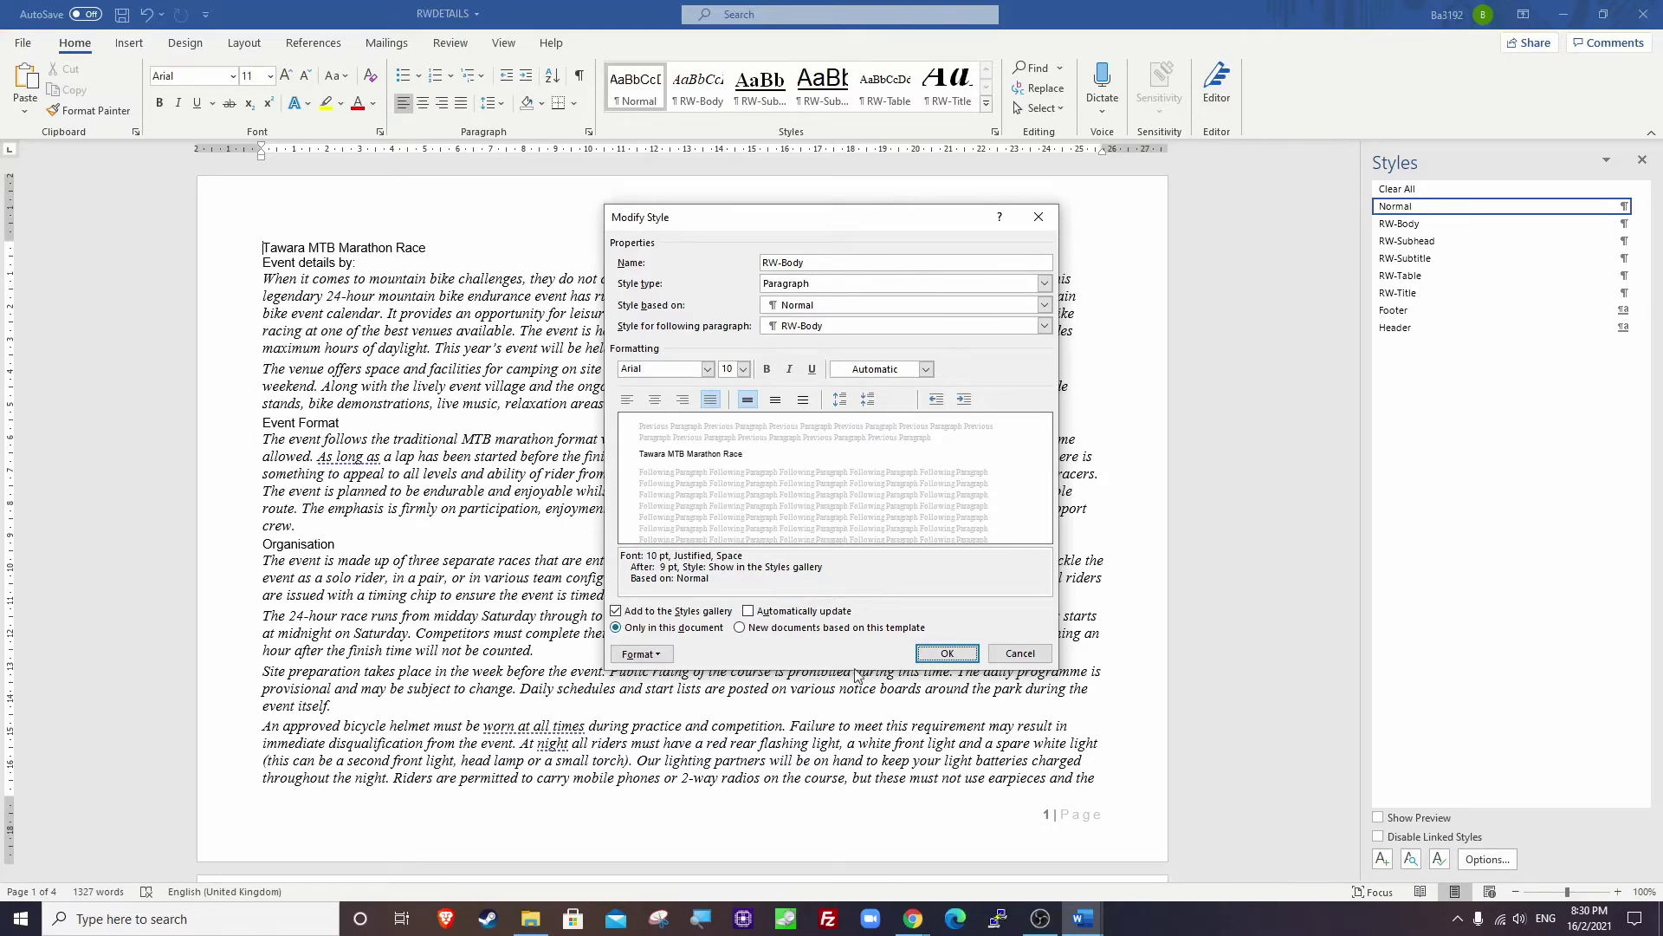
{"action": "left_click", "coordinate": [942, 656]}
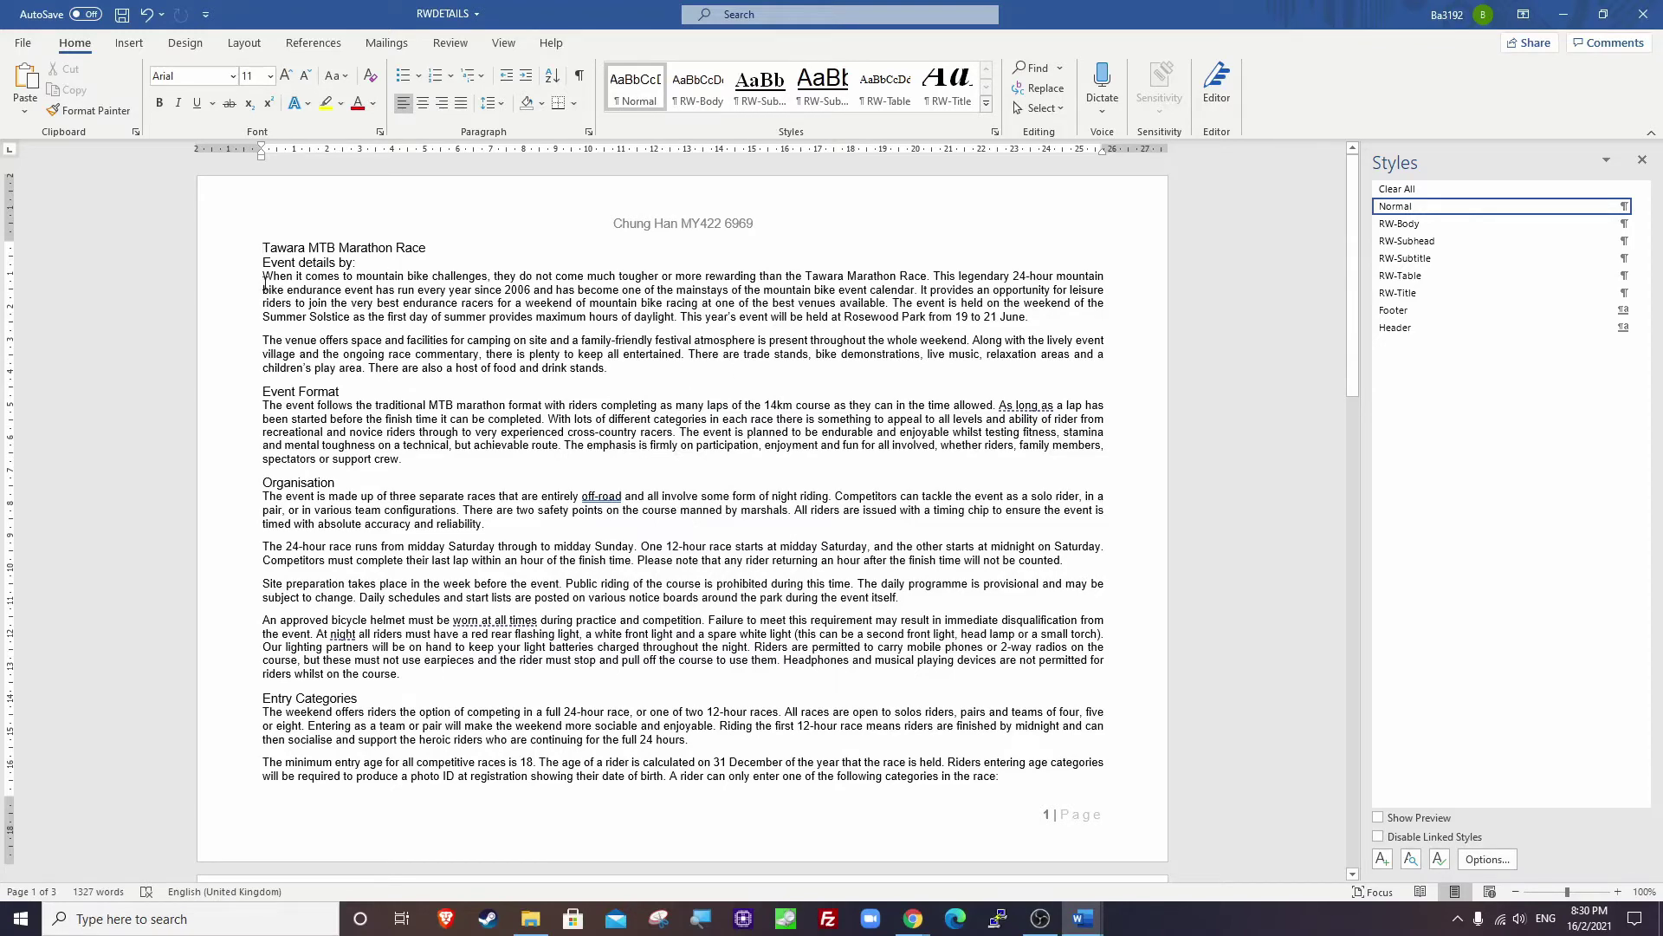
Apply RW-Body to the first body paragraph and keep it justified.
{"action": "left_click_drag", "start_coordinate": [264, 281], "coordinate": [1040, 329]}
{"action": "left_click", "coordinate": [1399, 223]}
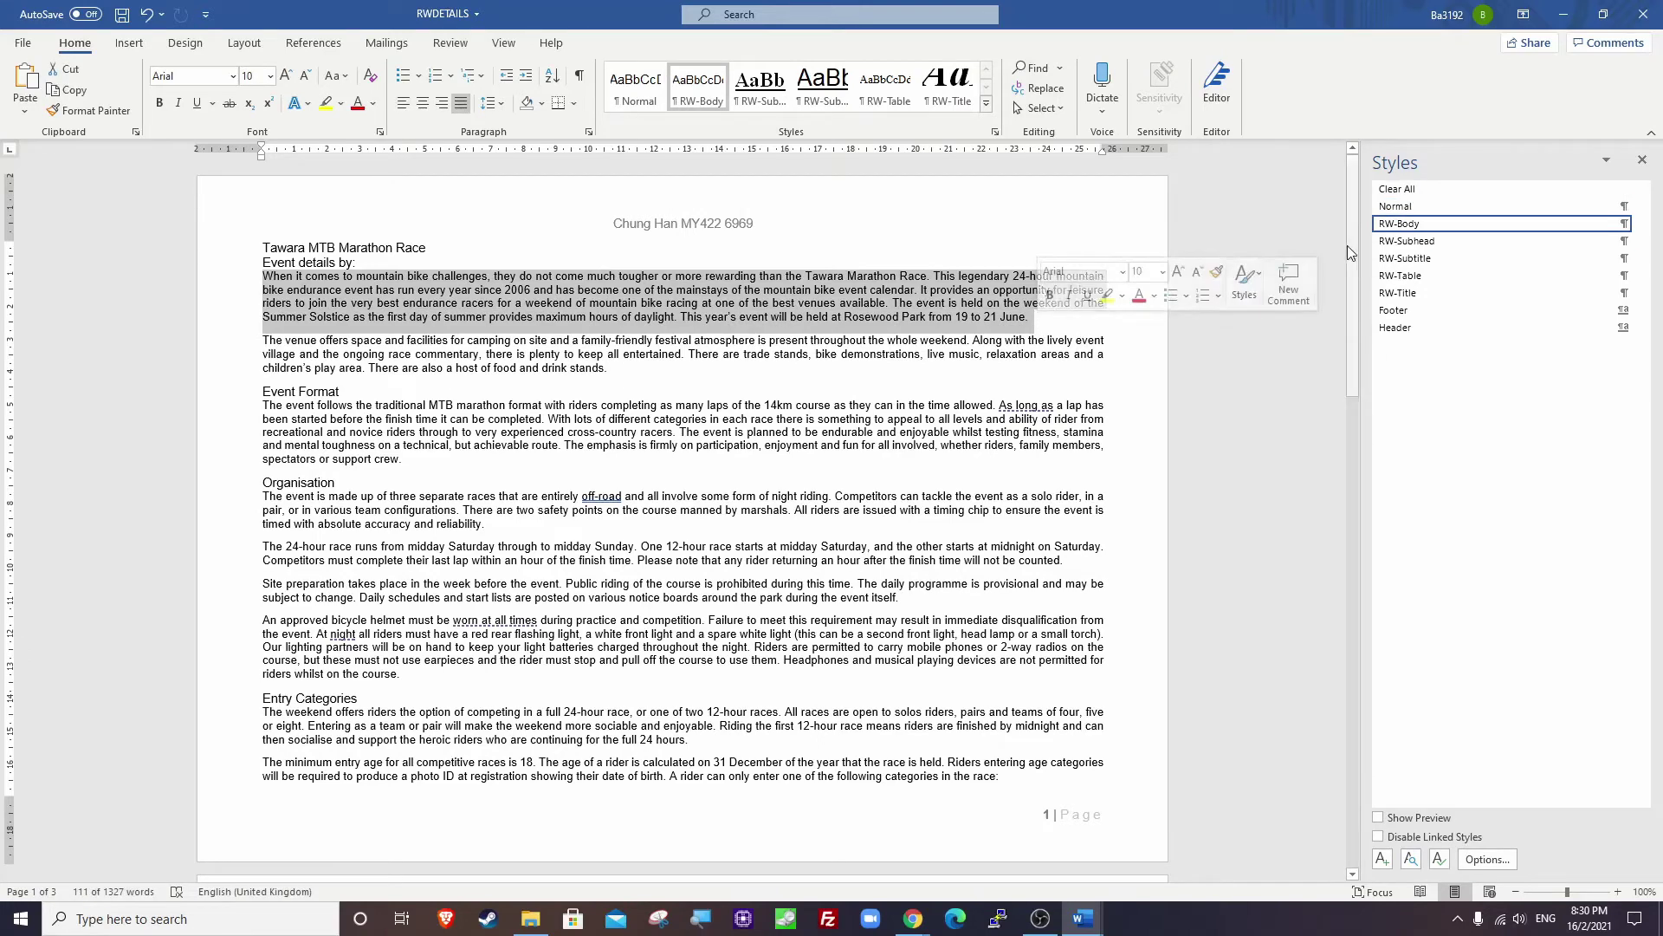
{"action": "left_click", "coordinate": [404, 111]}
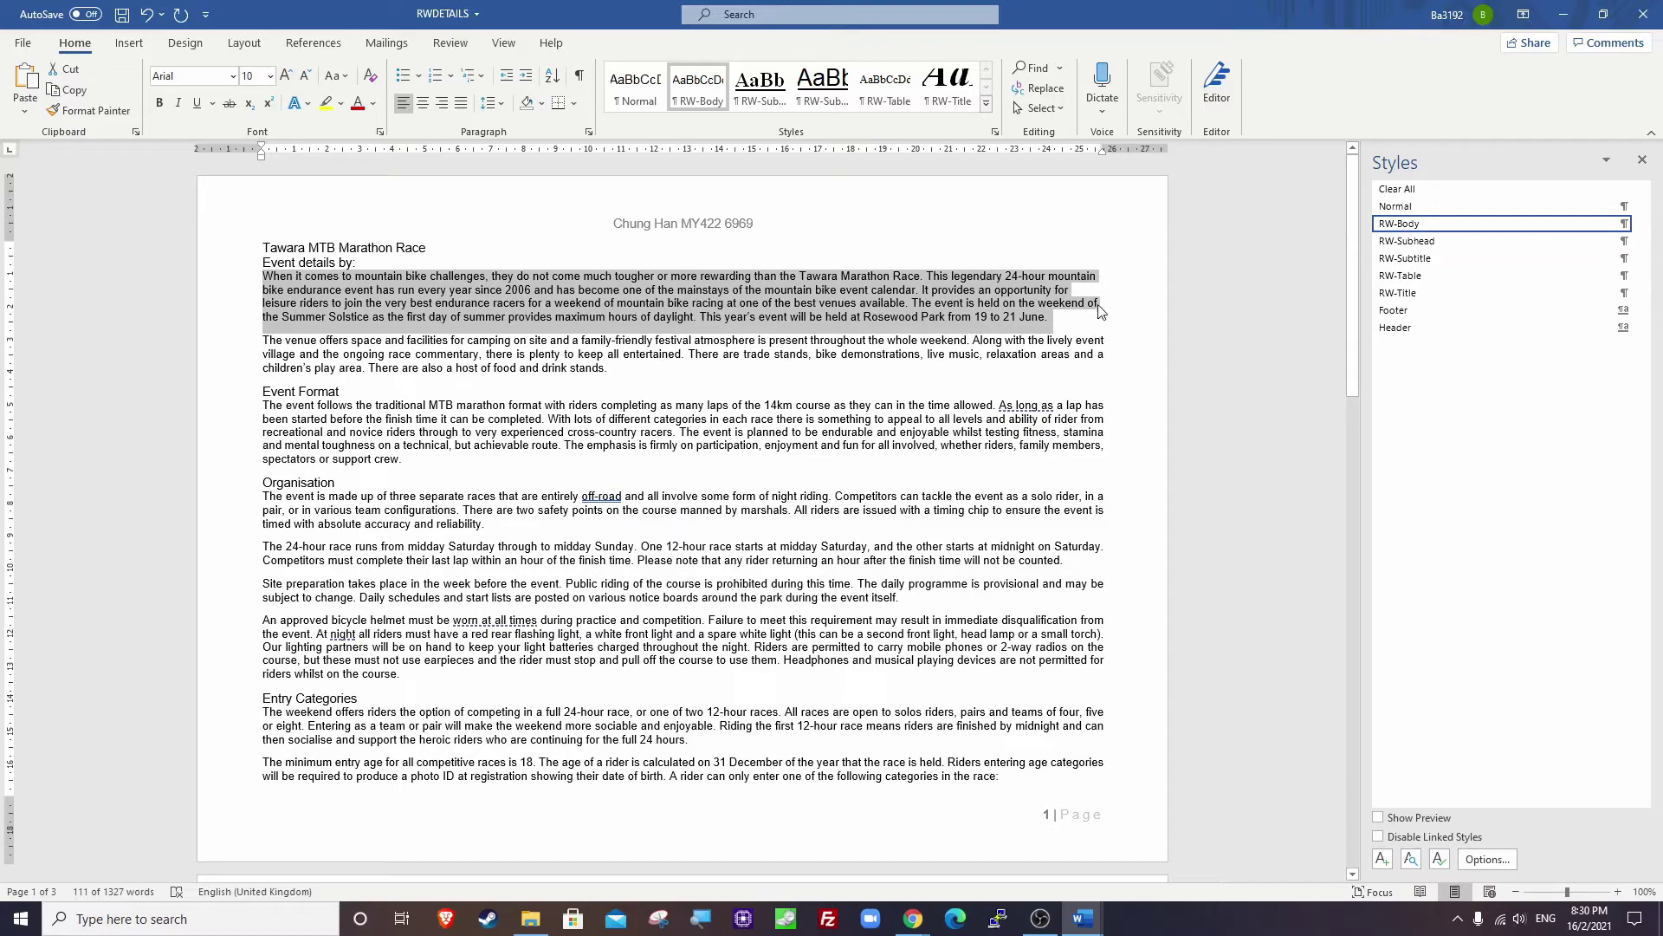
{"action": "left_click", "coordinate": [461, 107]}
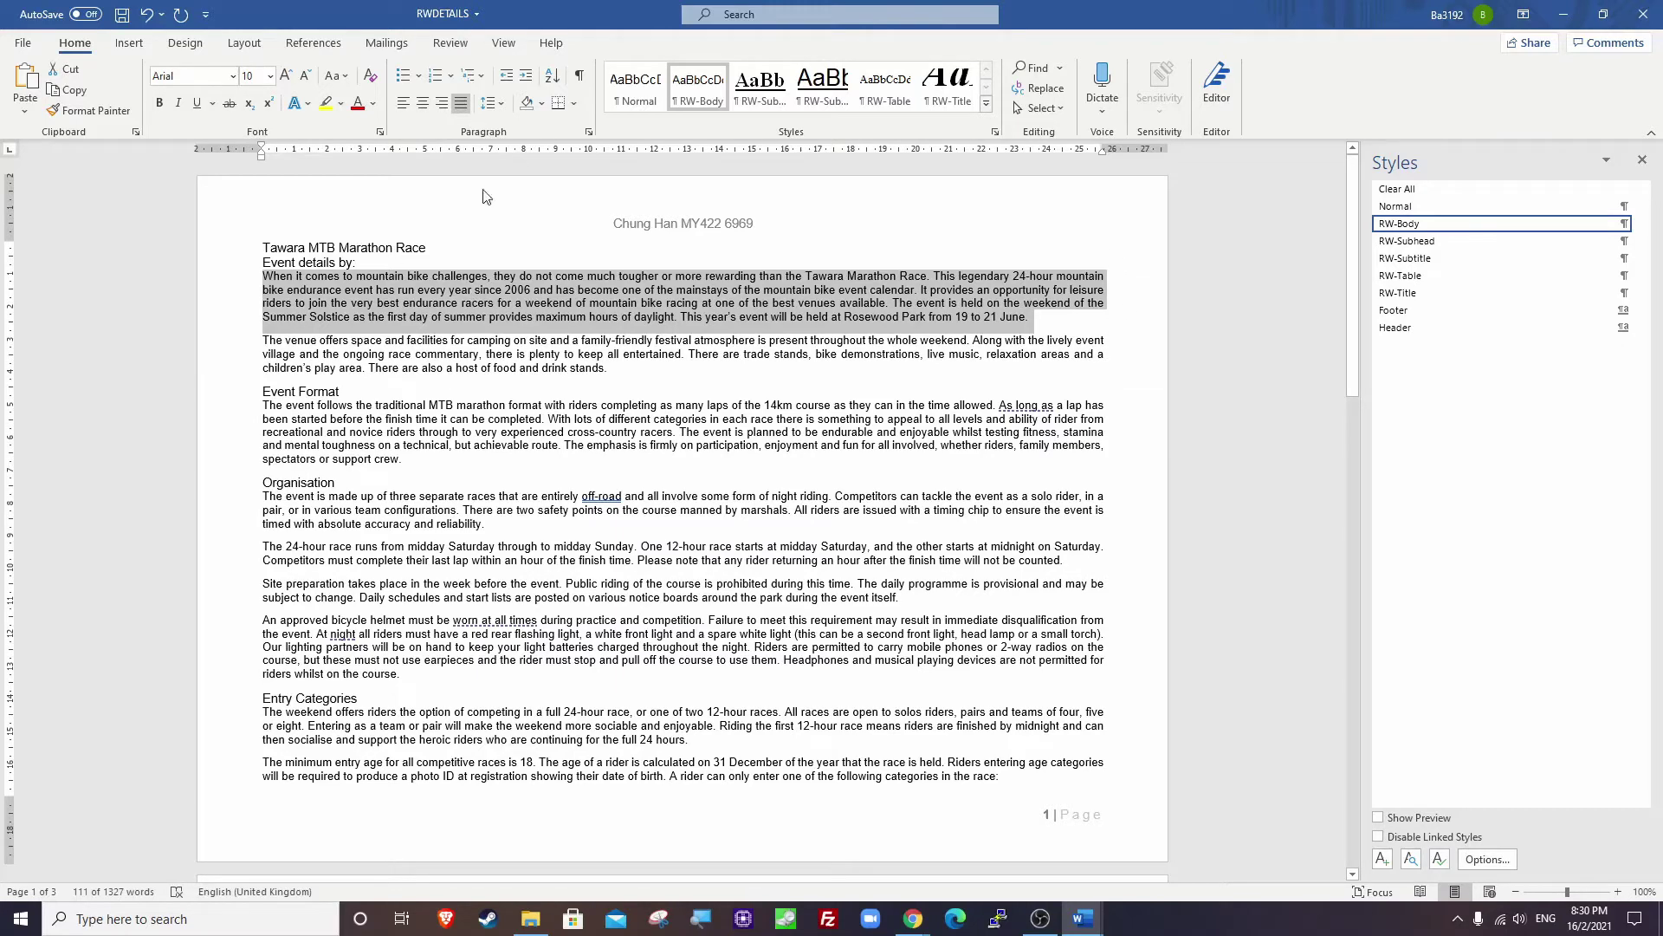
{"action": "left_click", "coordinate": [1068, 333]}
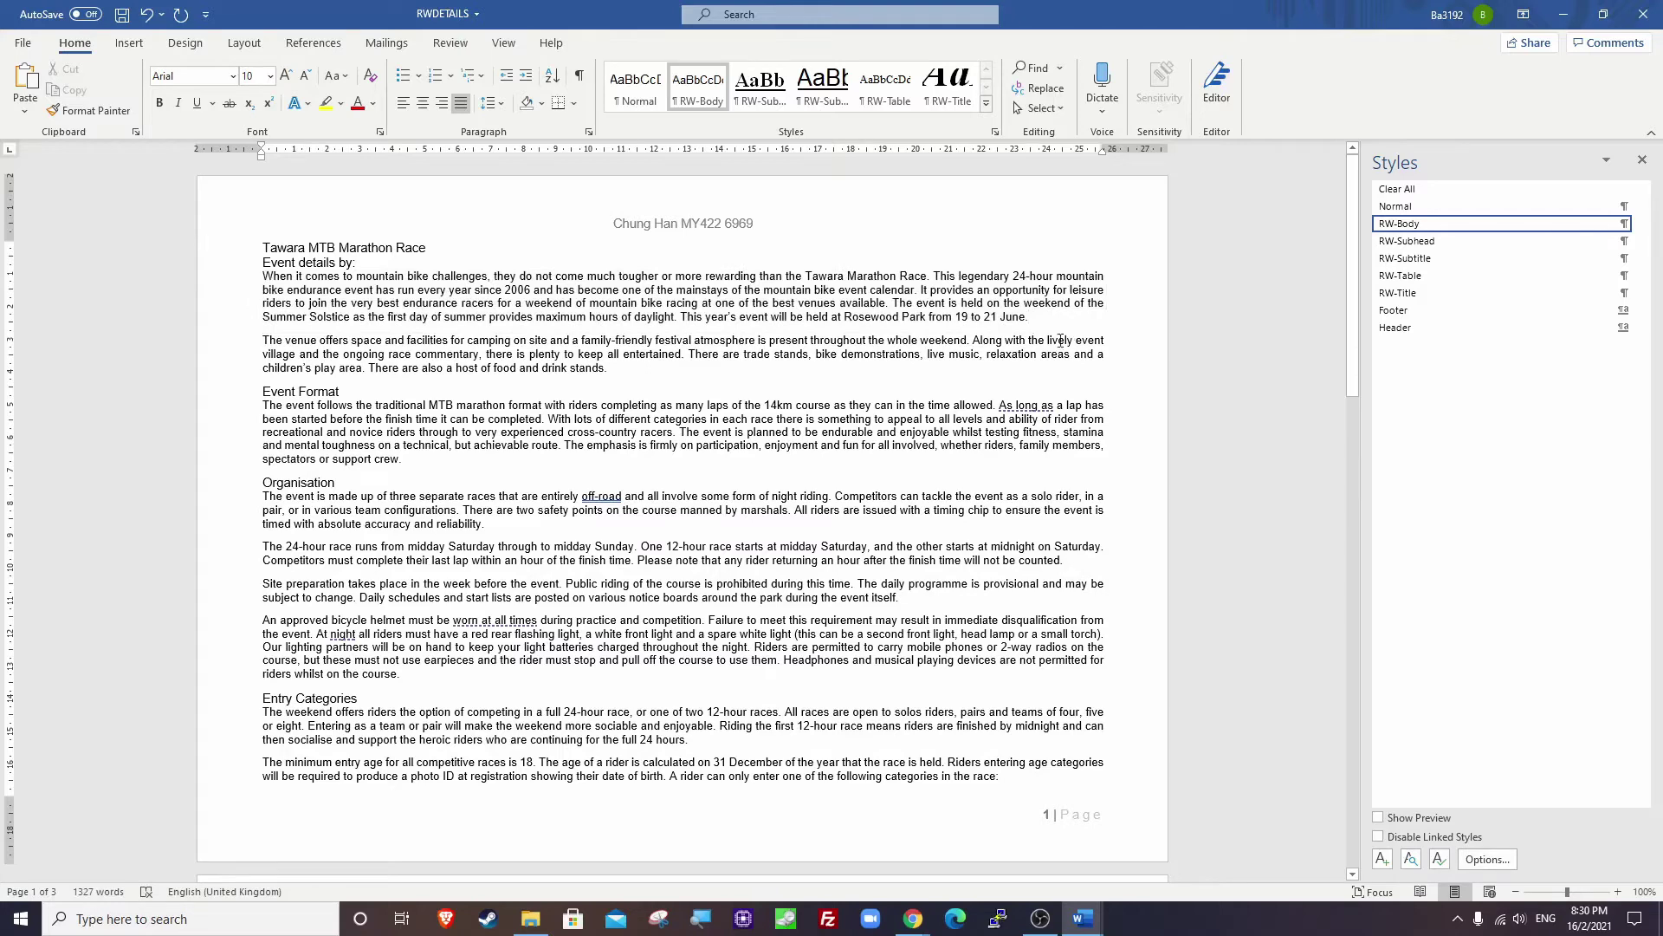
Bring up the exam paper and highlight the EVIDENCE 4 instruction.
{"action": "mouse_move", "coordinate": [913, 918]}
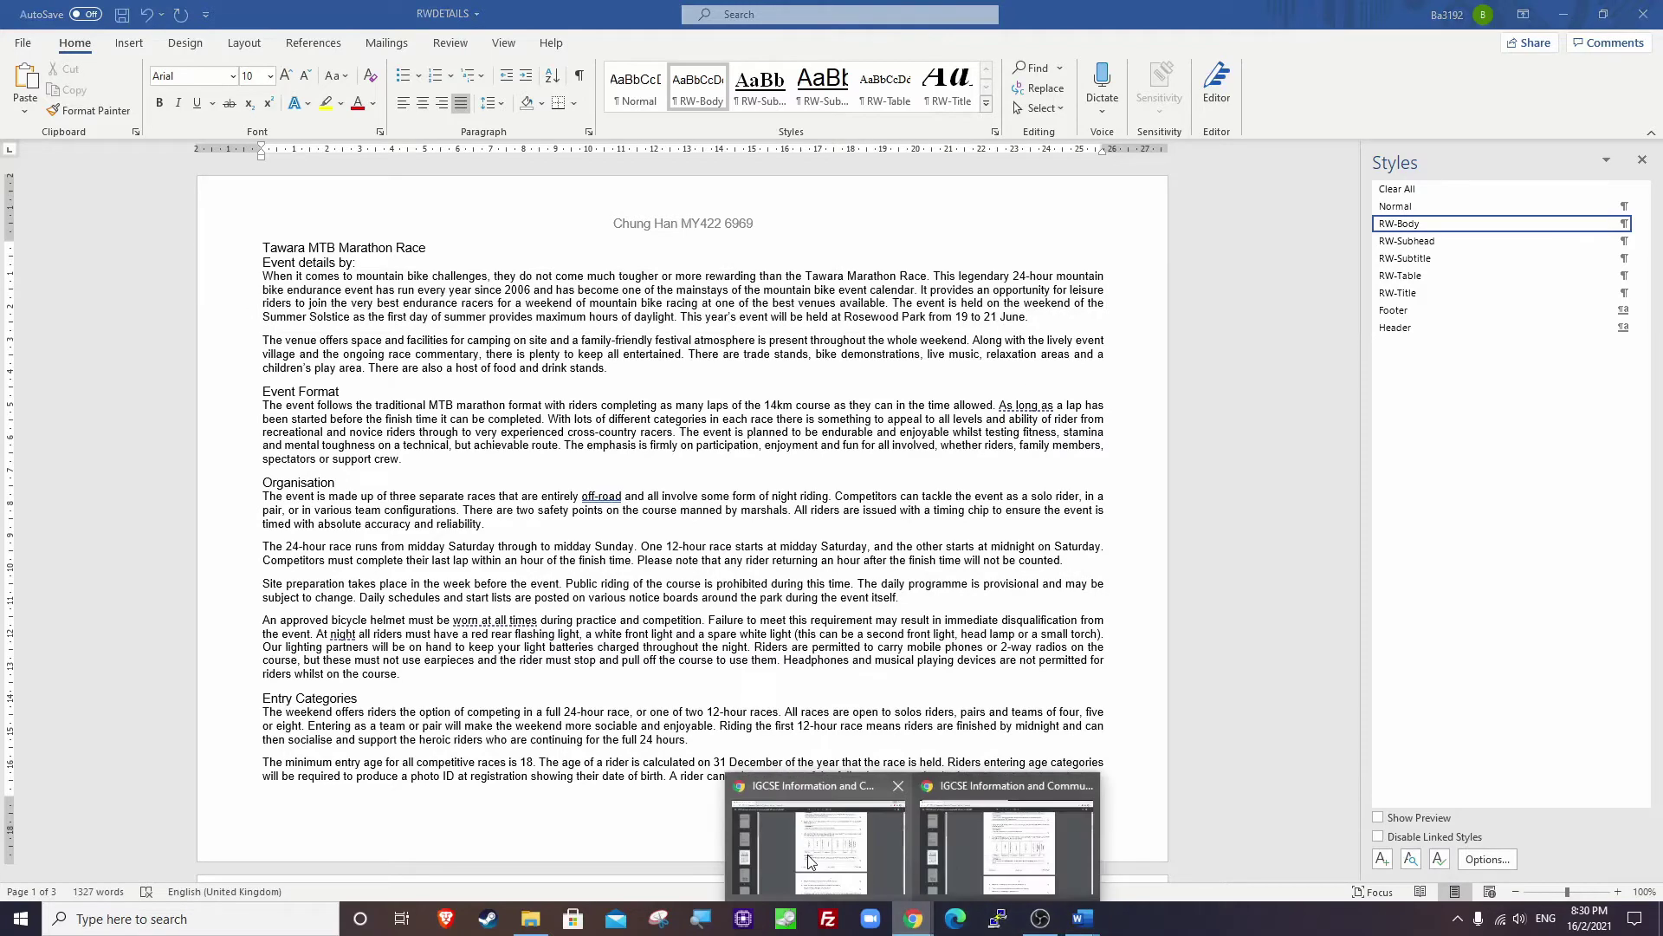
{"action": "left_click", "coordinate": [810, 862]}
{"action": "left_click_drag", "start_coordinate": [706, 550], "coordinate": [1190, 549]}
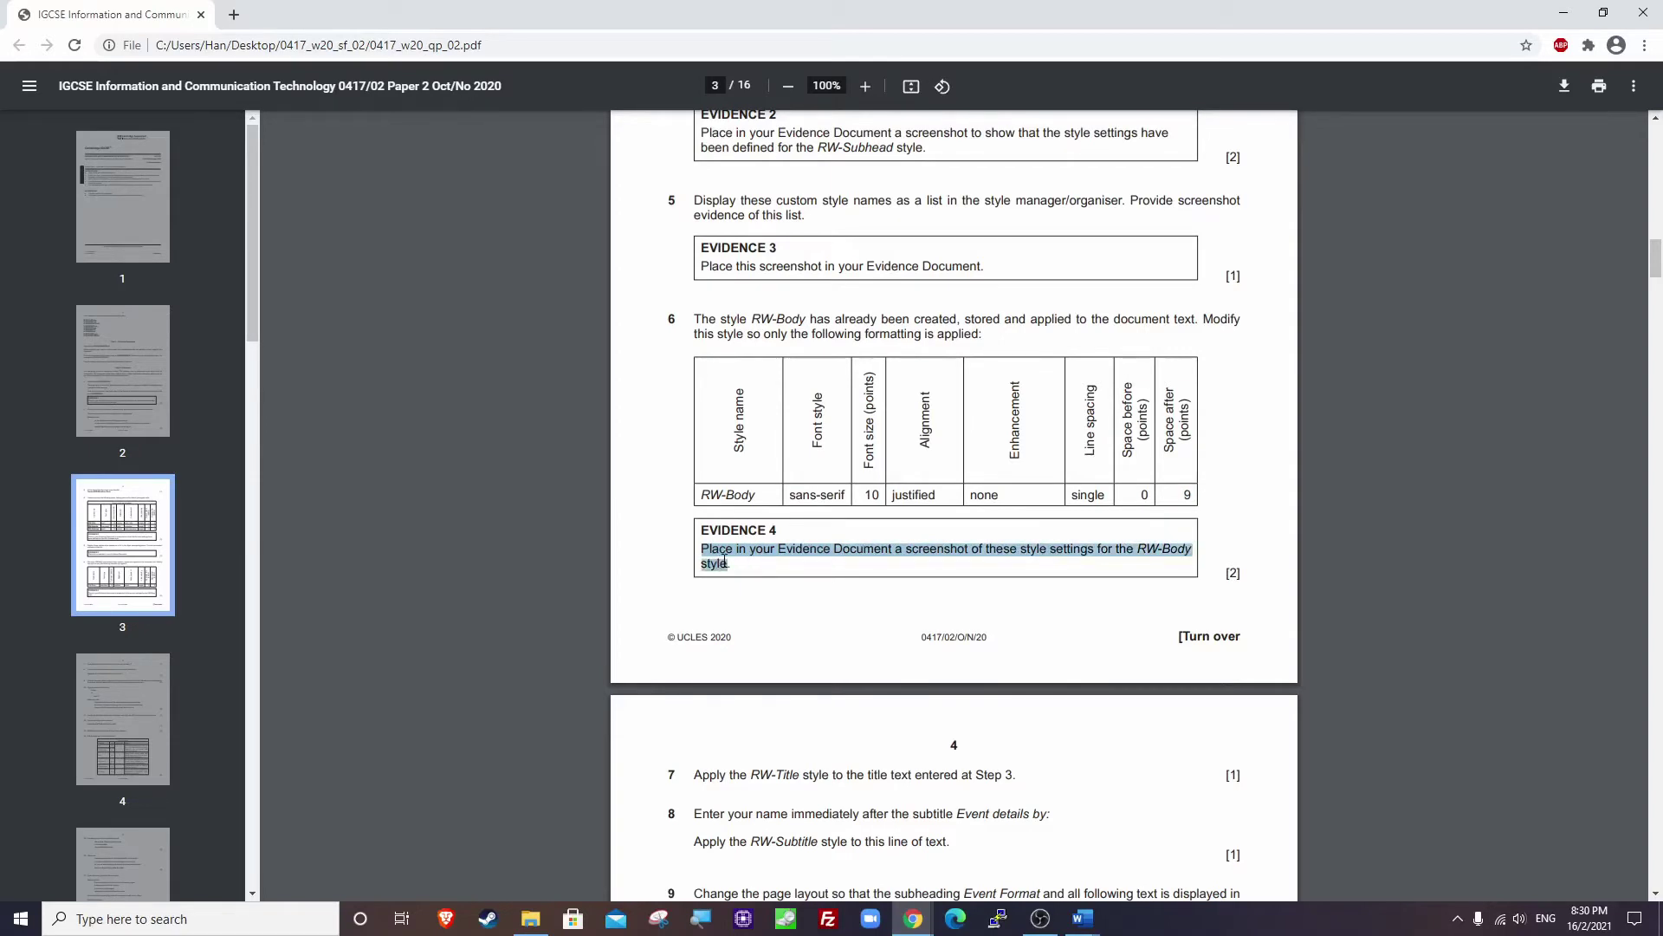
Leave the EVIDENCE 4 instruction in Chrome and bring the RWDETAILS document back in Word.
{"action": "left_click", "coordinate": [1564, 12]}
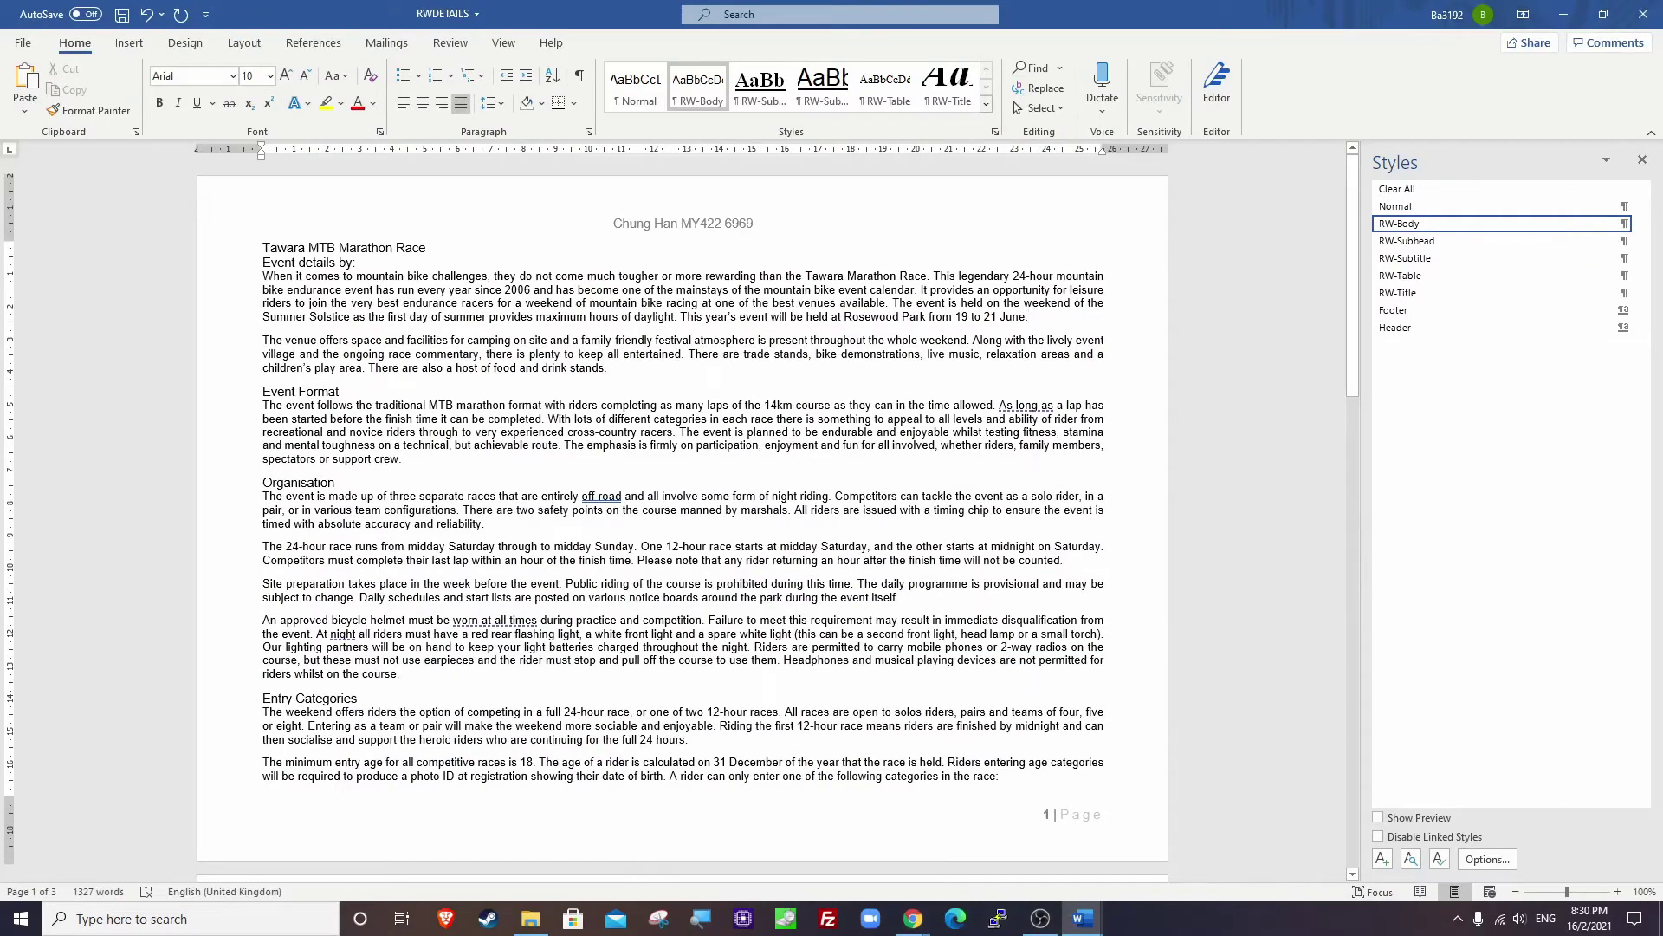
Reopen the RW-Body Modify Style settings to capture them as evidence, then close them.
{"action": "right_click", "coordinate": [1410, 227]}
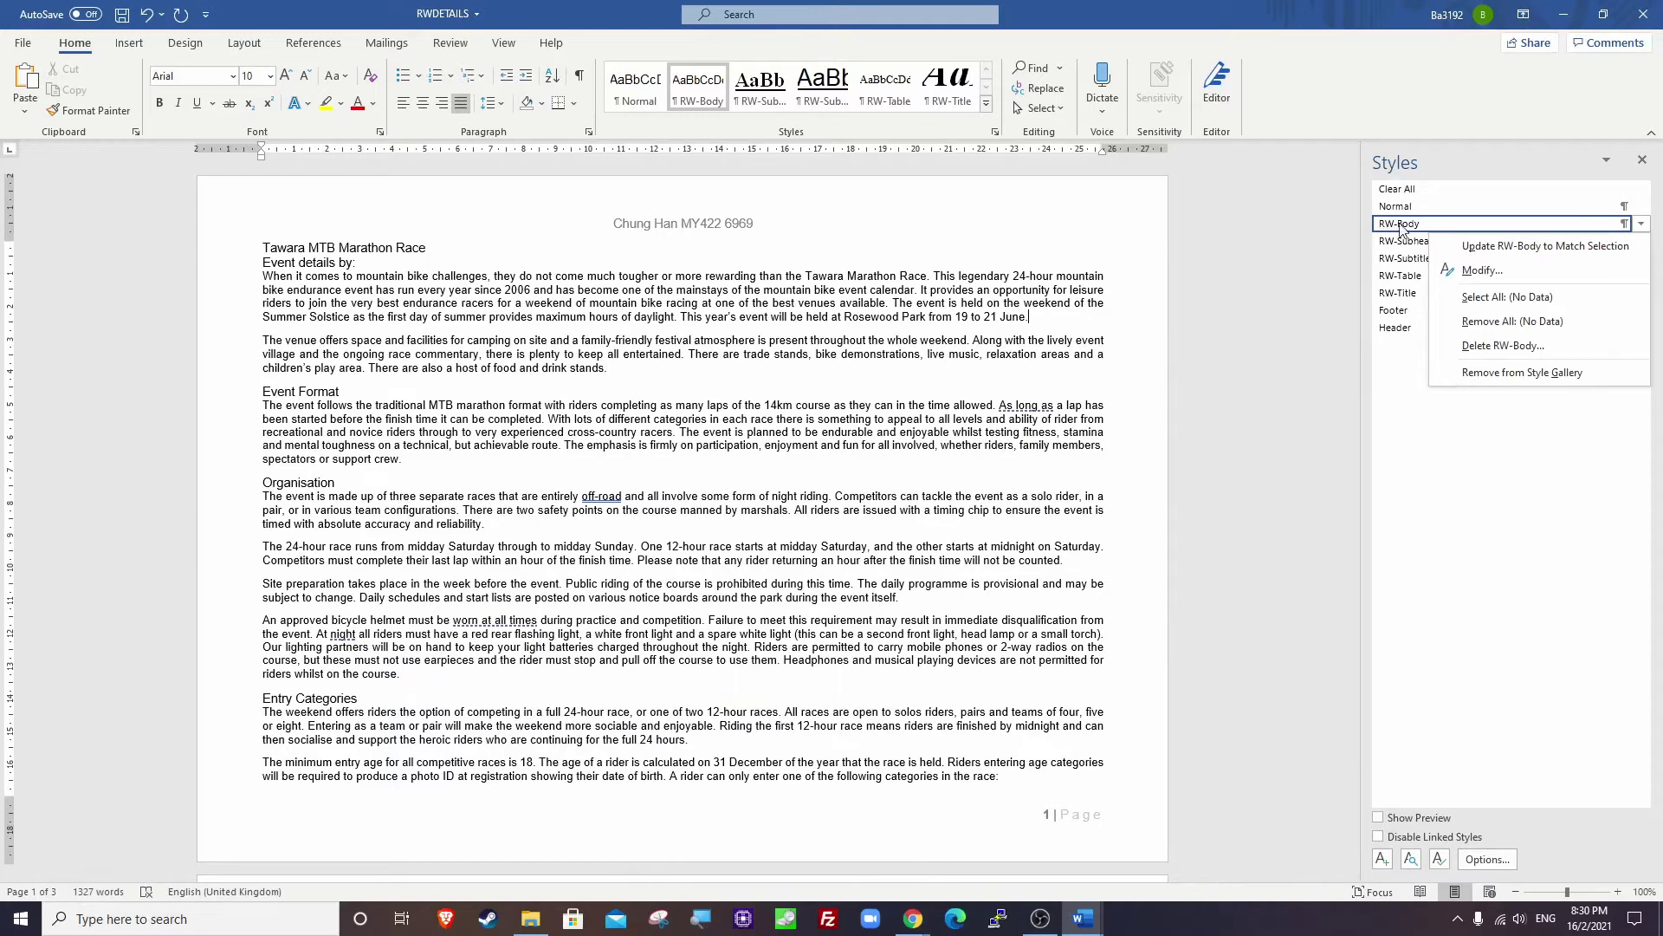
{"action": "left_click", "coordinate": [1482, 270]}
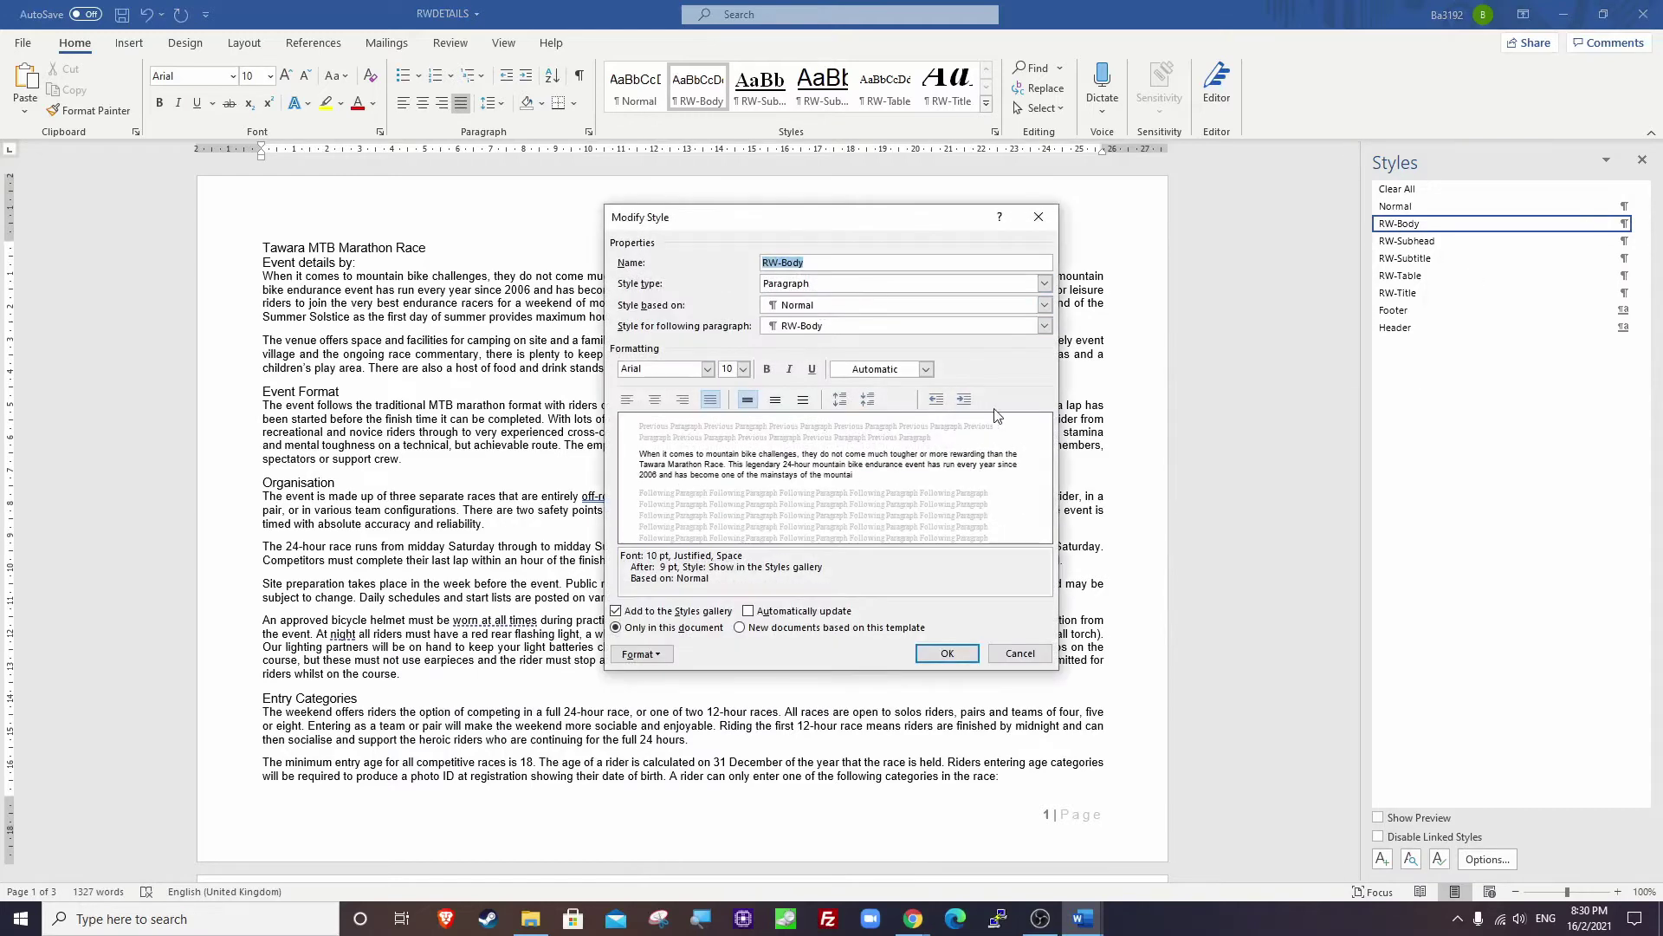
{"action": "left_click", "coordinate": [947, 654]}
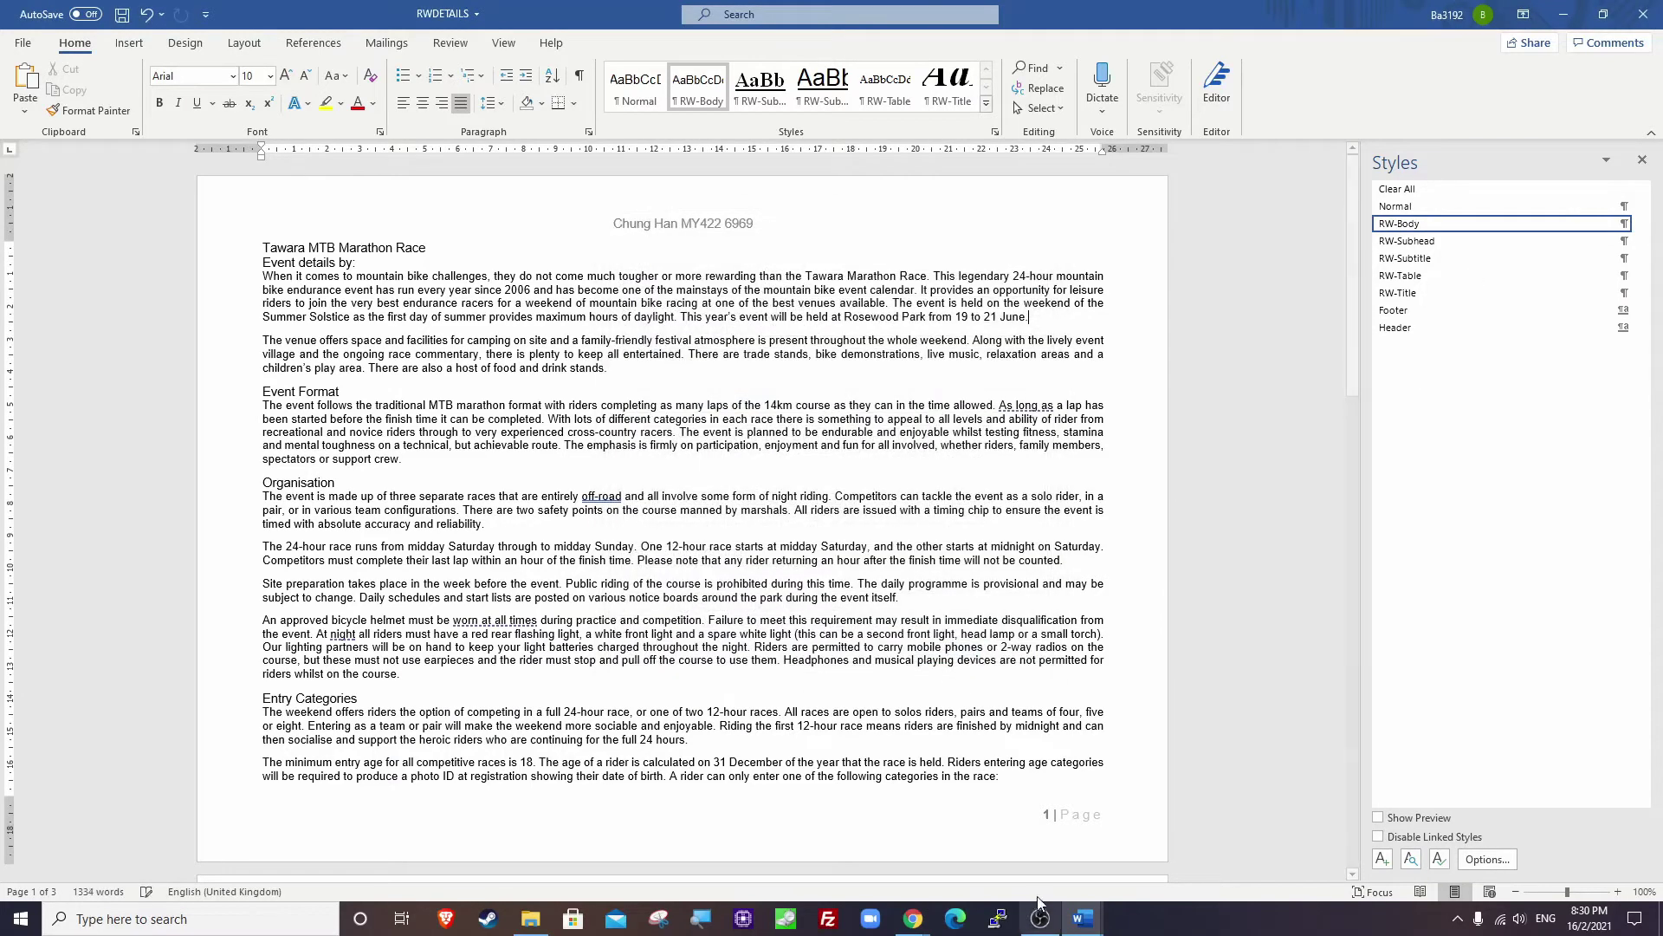
Paste the RW-Body settings screenshot under Step 6 EVIDENCE 4 in the evidence document.
{"action": "left_click", "coordinate": [1179, 831]}
{"action": "scroll", "coordinate": [1062, 398], "scroll_direction": "down", "scroll_amount": 3}
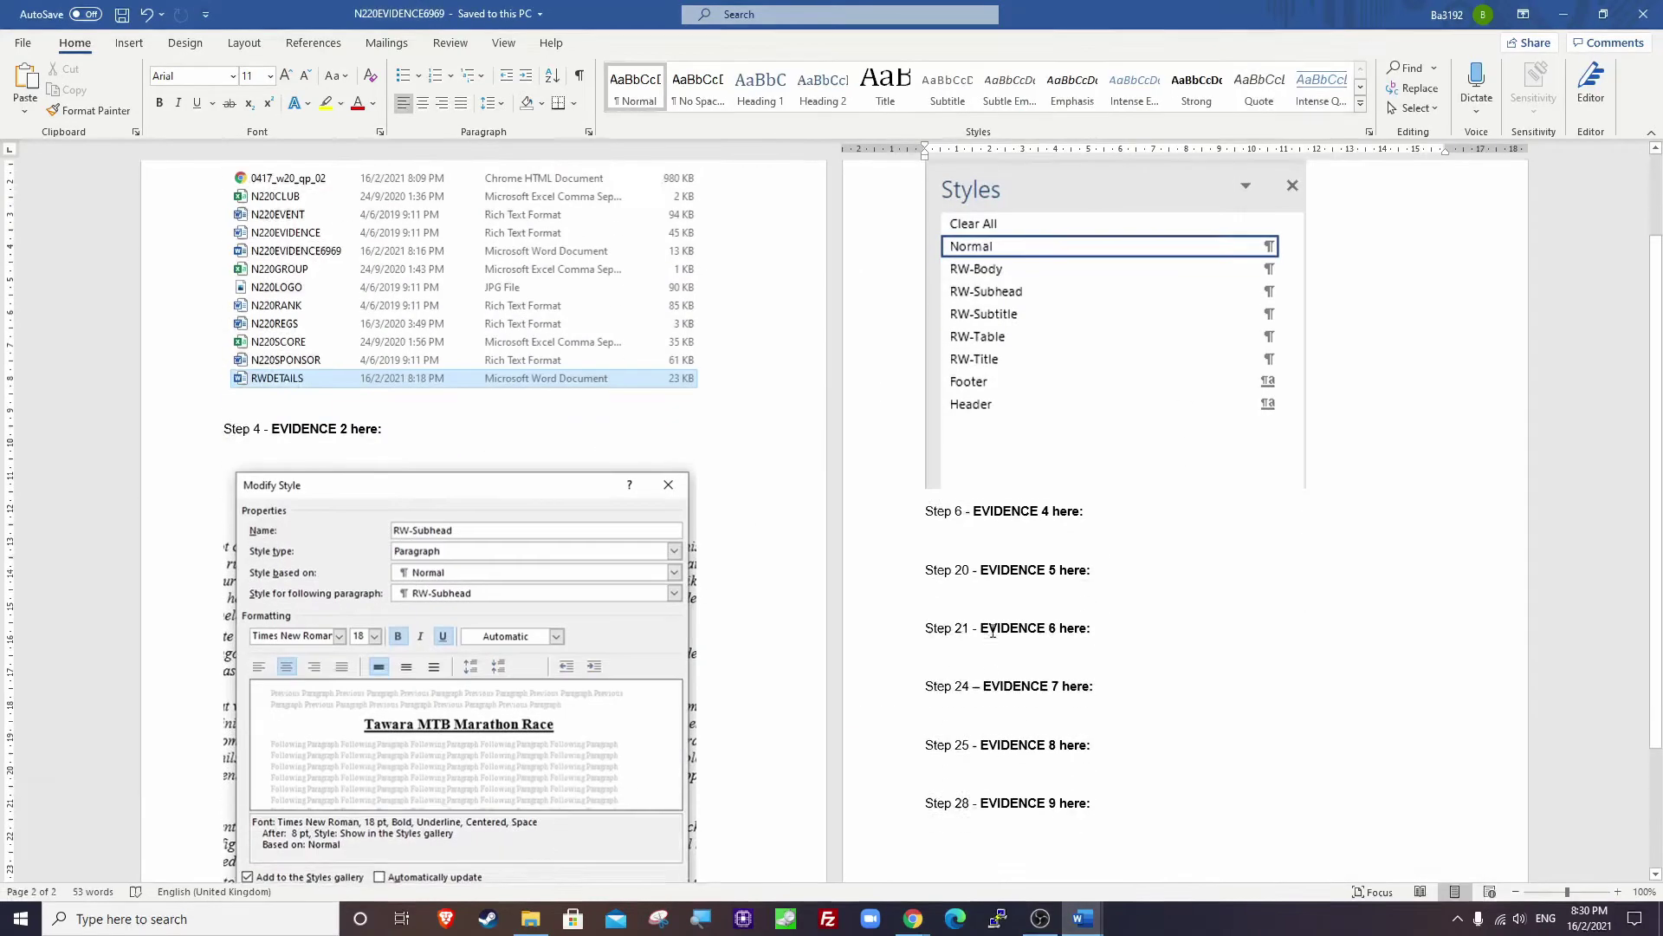
{"action": "left_click", "coordinate": [947, 524]}
{"action": "key", "text": "ctrl+v"}
Crop the pasted screenshot down to just the style settings area.
{"action": "left_click", "coordinate": [1109, 589]}
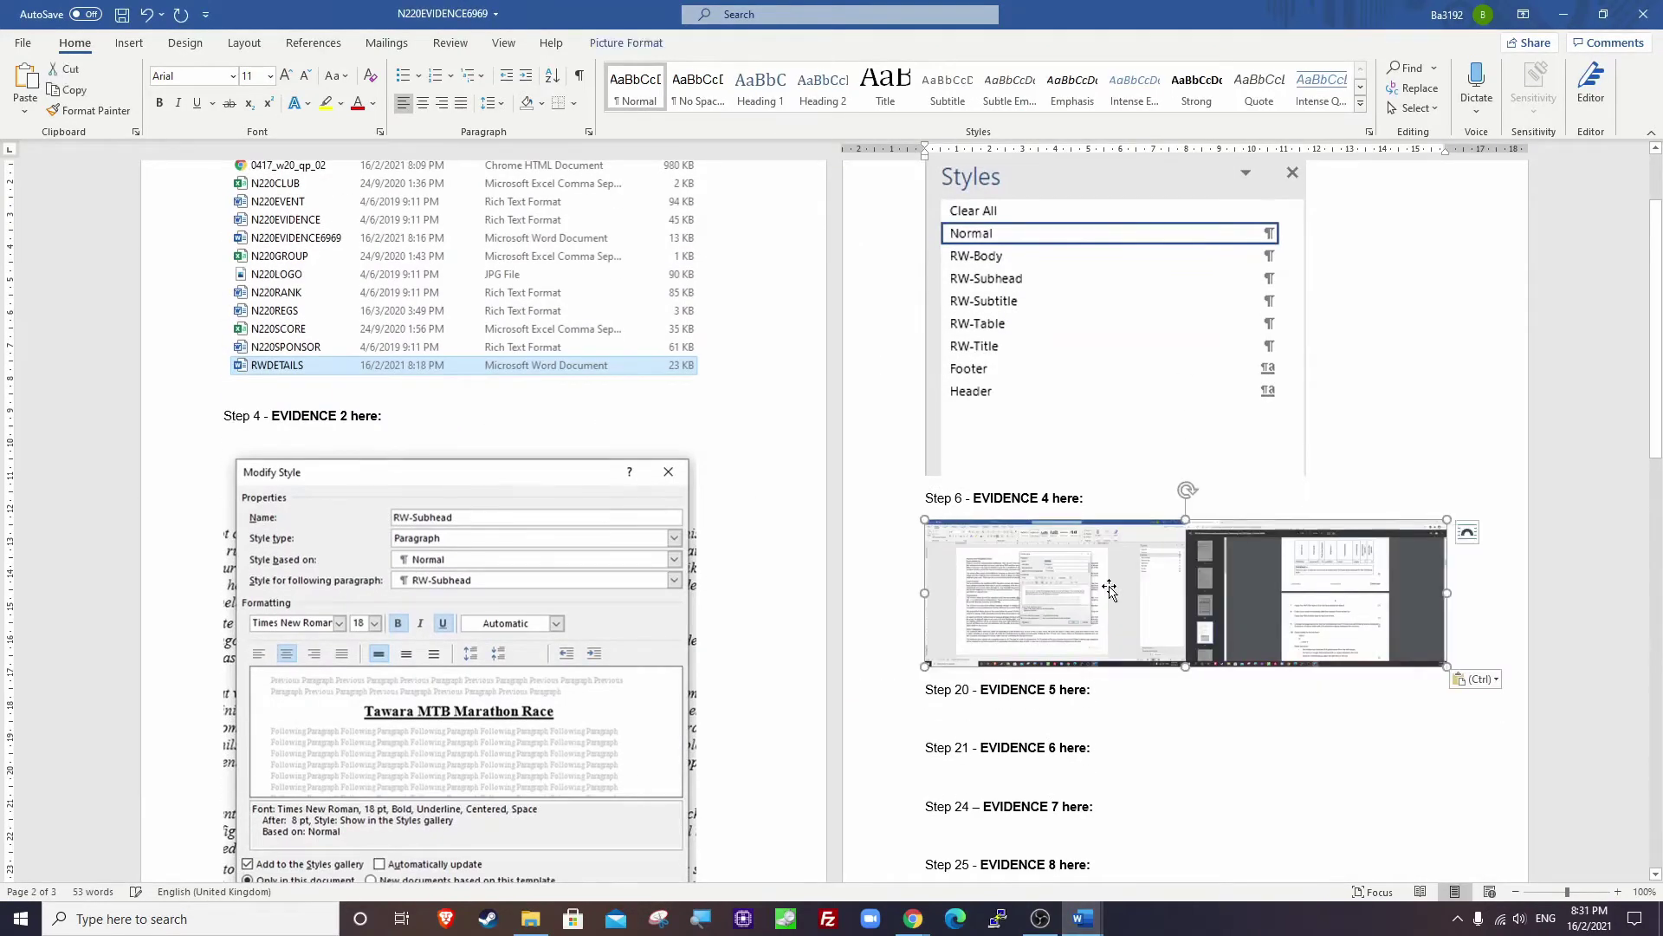
{"action": "left_click", "coordinate": [1496, 84]}
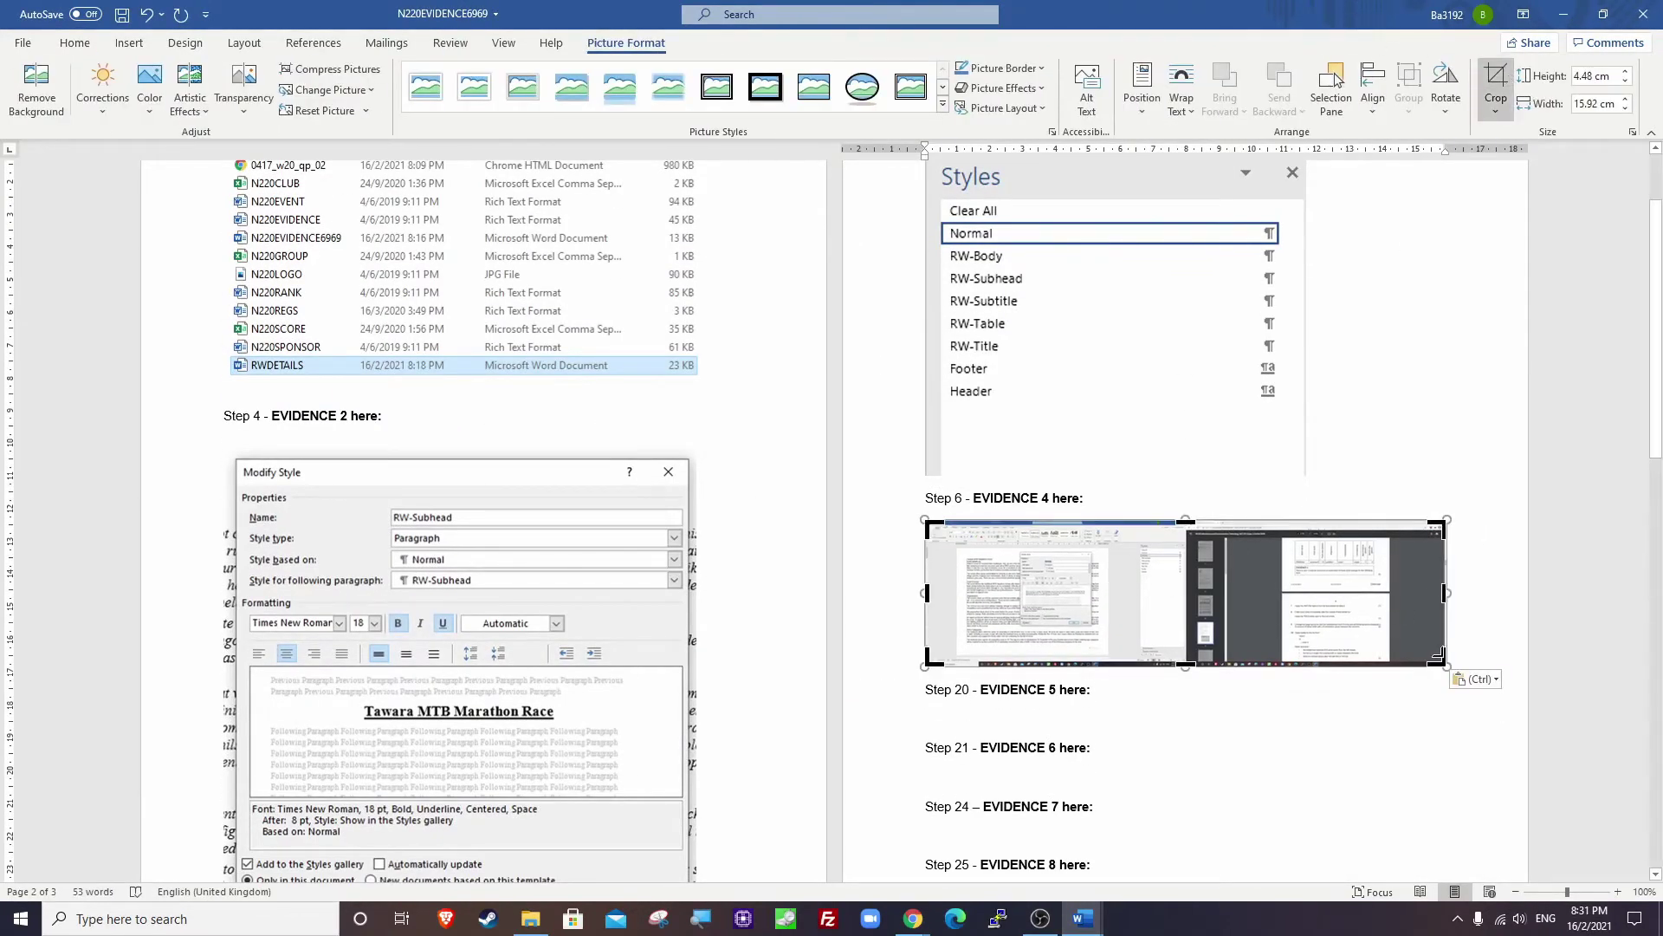
{"action": "left_click_drag", "start_coordinate": [1437, 655], "coordinate": [1093, 626]}
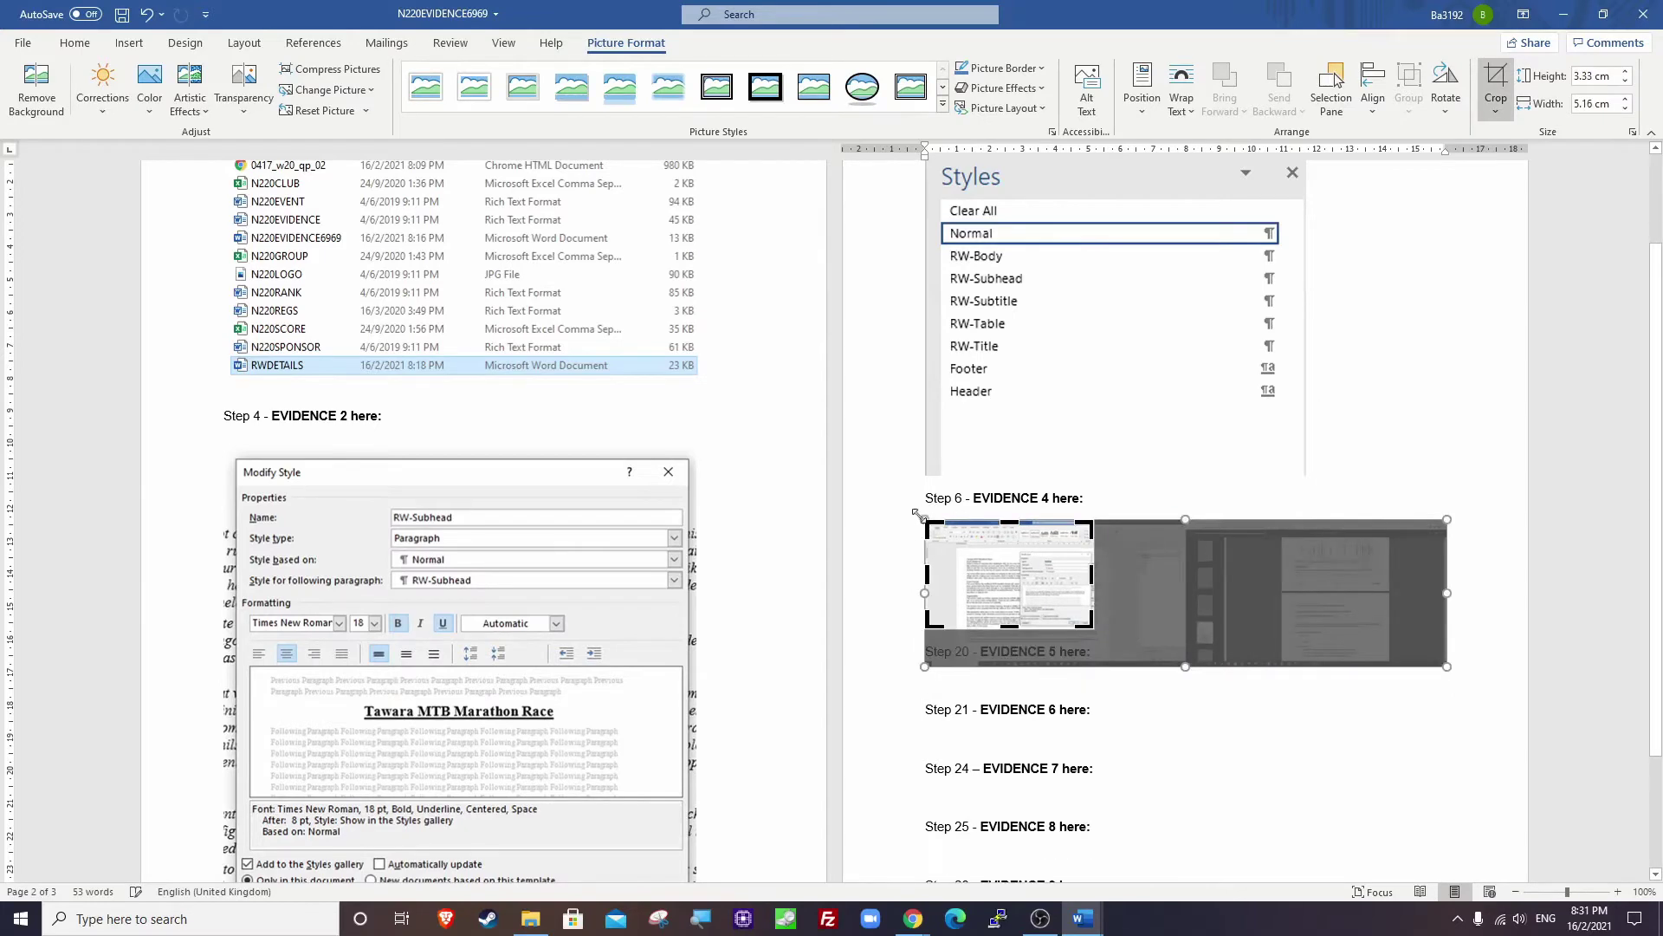
{"action": "left_click_drag", "start_coordinate": [920, 515], "coordinate": [1390, 824]}
{"action": "left_click", "coordinate": [1074, 590]}
Save the evidence document and return to RWDETAILS.
{"action": "left_click", "coordinate": [1002, 599]}
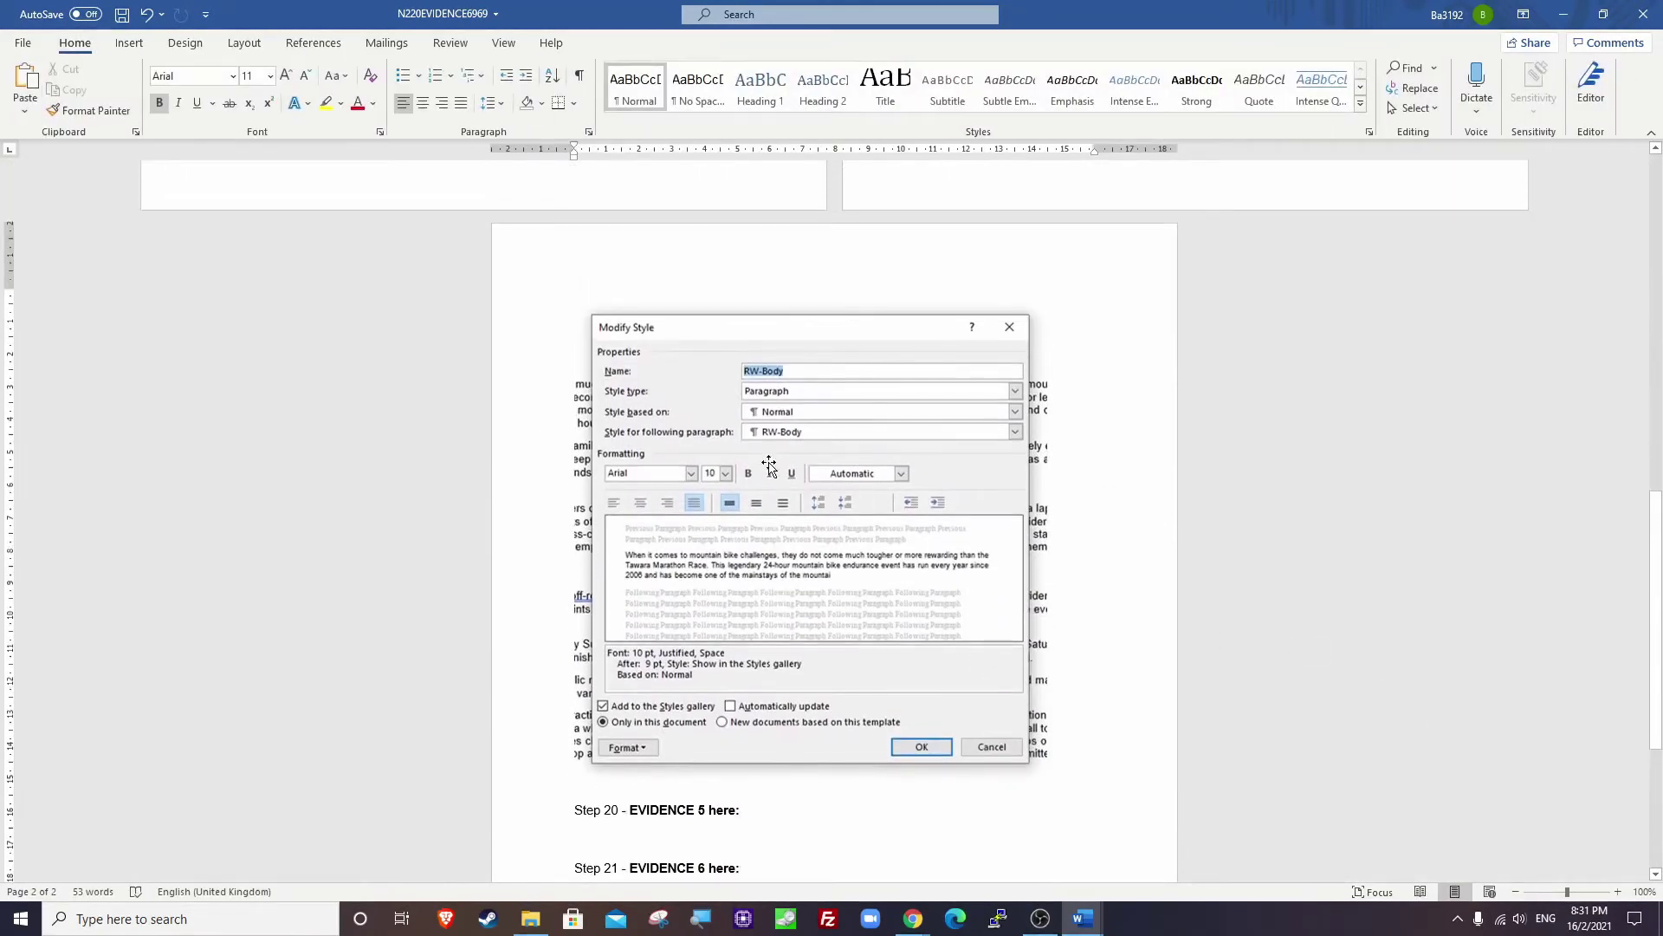
{"action": "key", "text": "ctrl+s"}
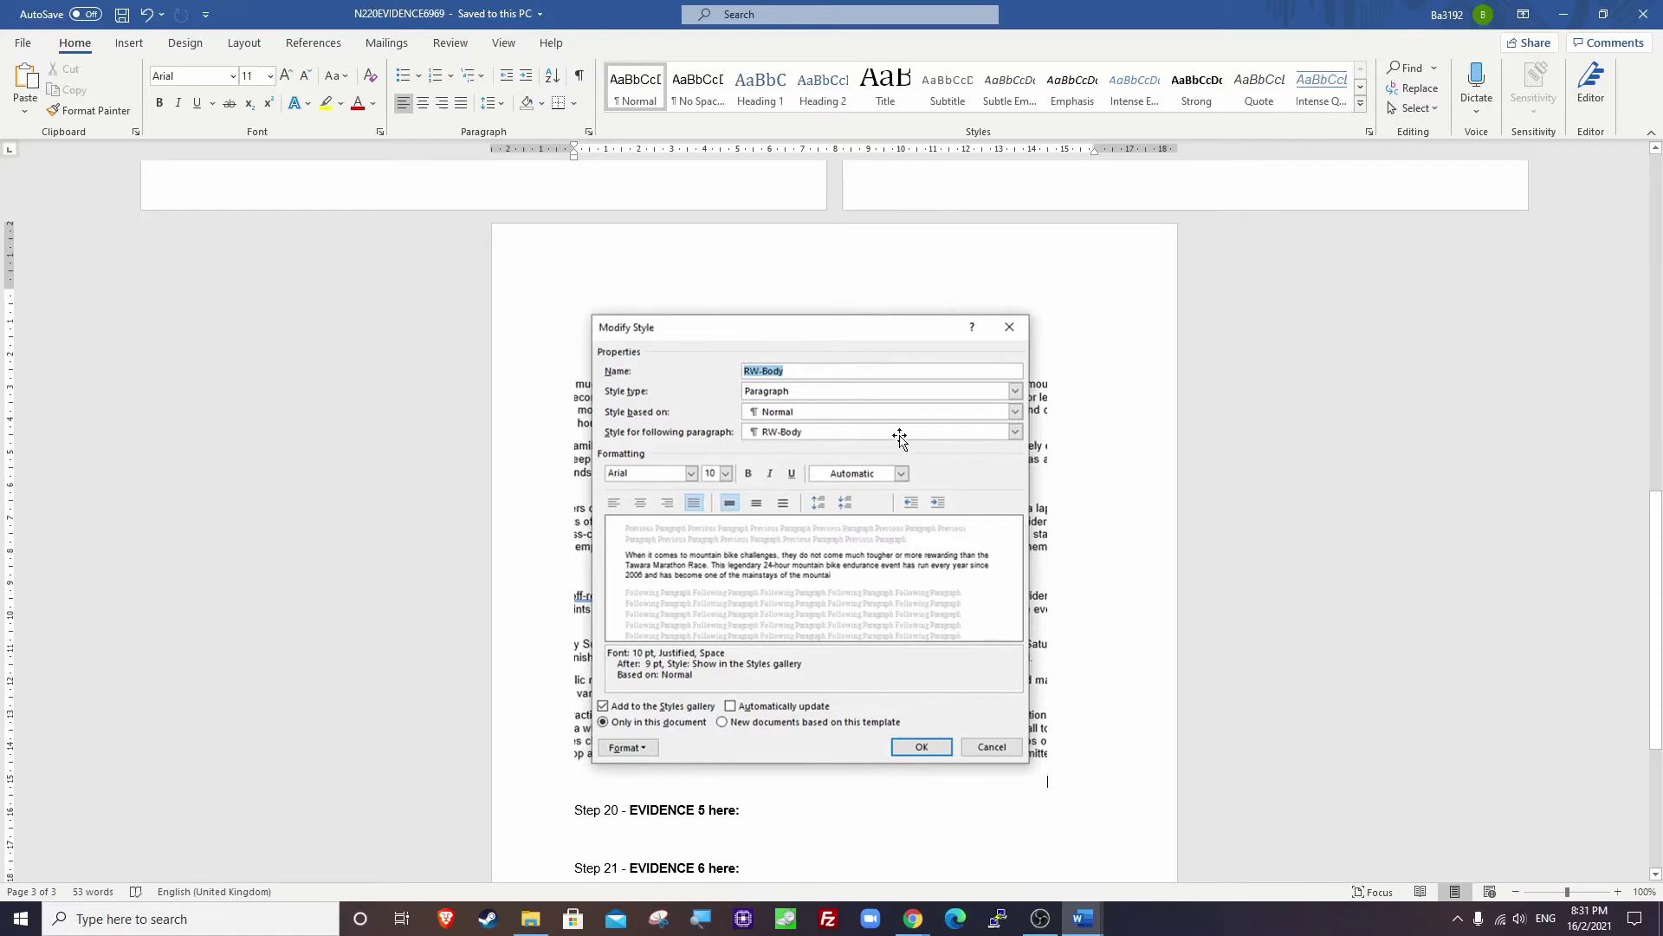
{"action": "key", "text": "alt+Tab"}
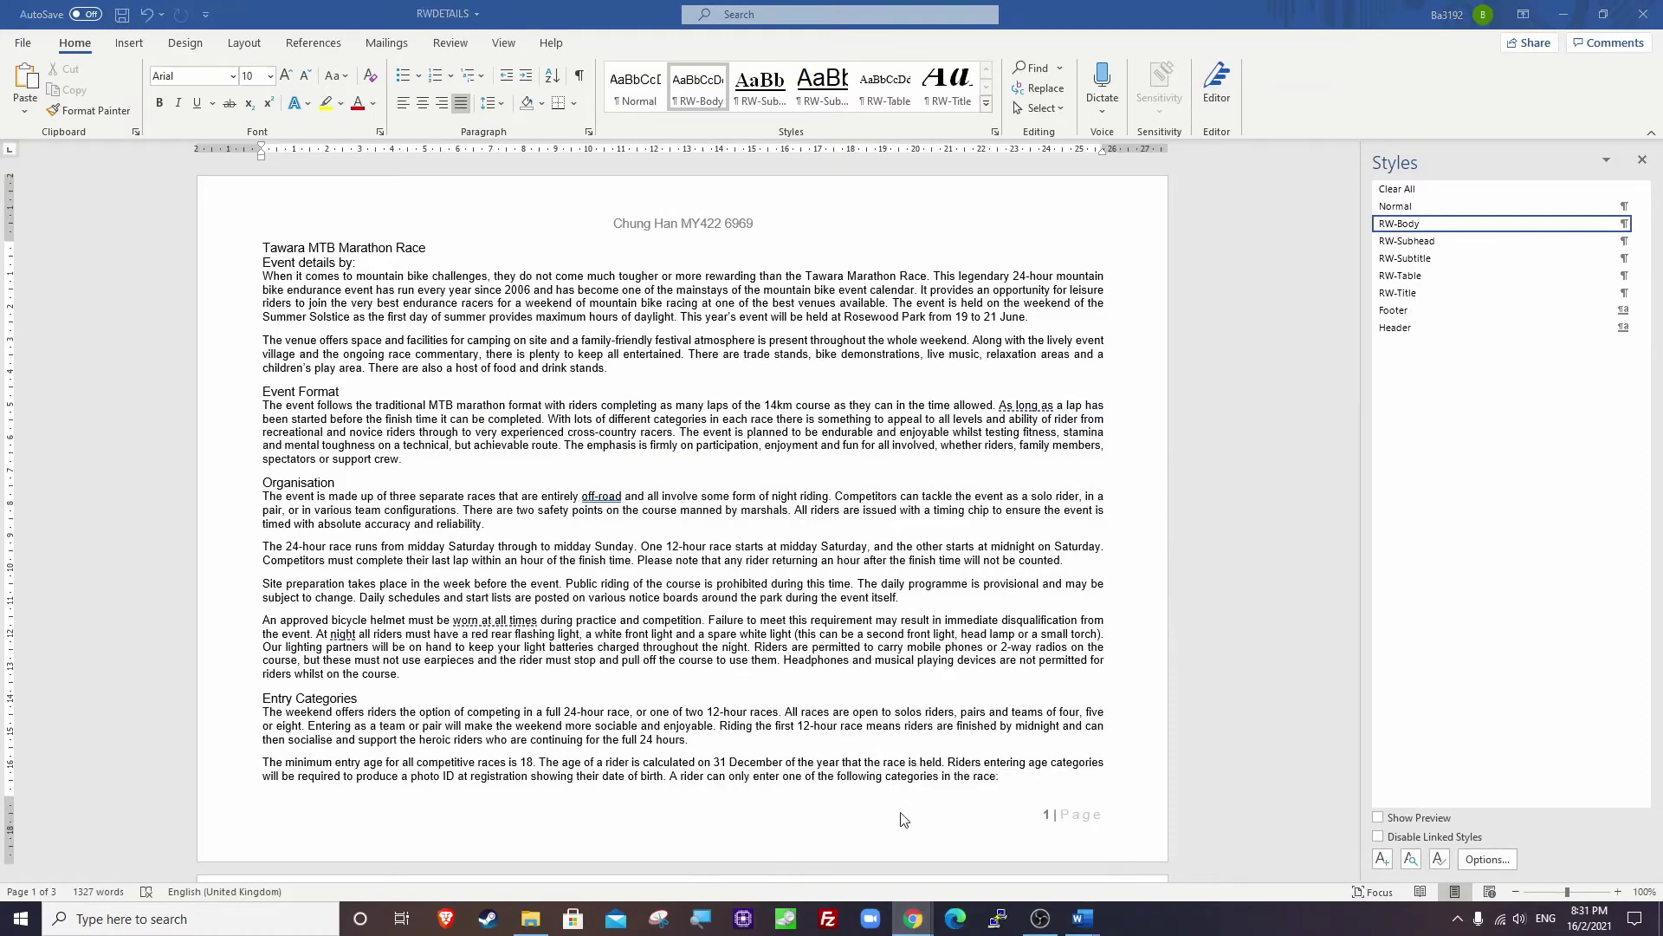
Highlight the step 7 instruction on applying RW-Title to the Step 3 title in the exam paper.
{"action": "mouse_move", "coordinate": [913, 918]}
{"action": "left_click", "coordinate": [804, 871]}
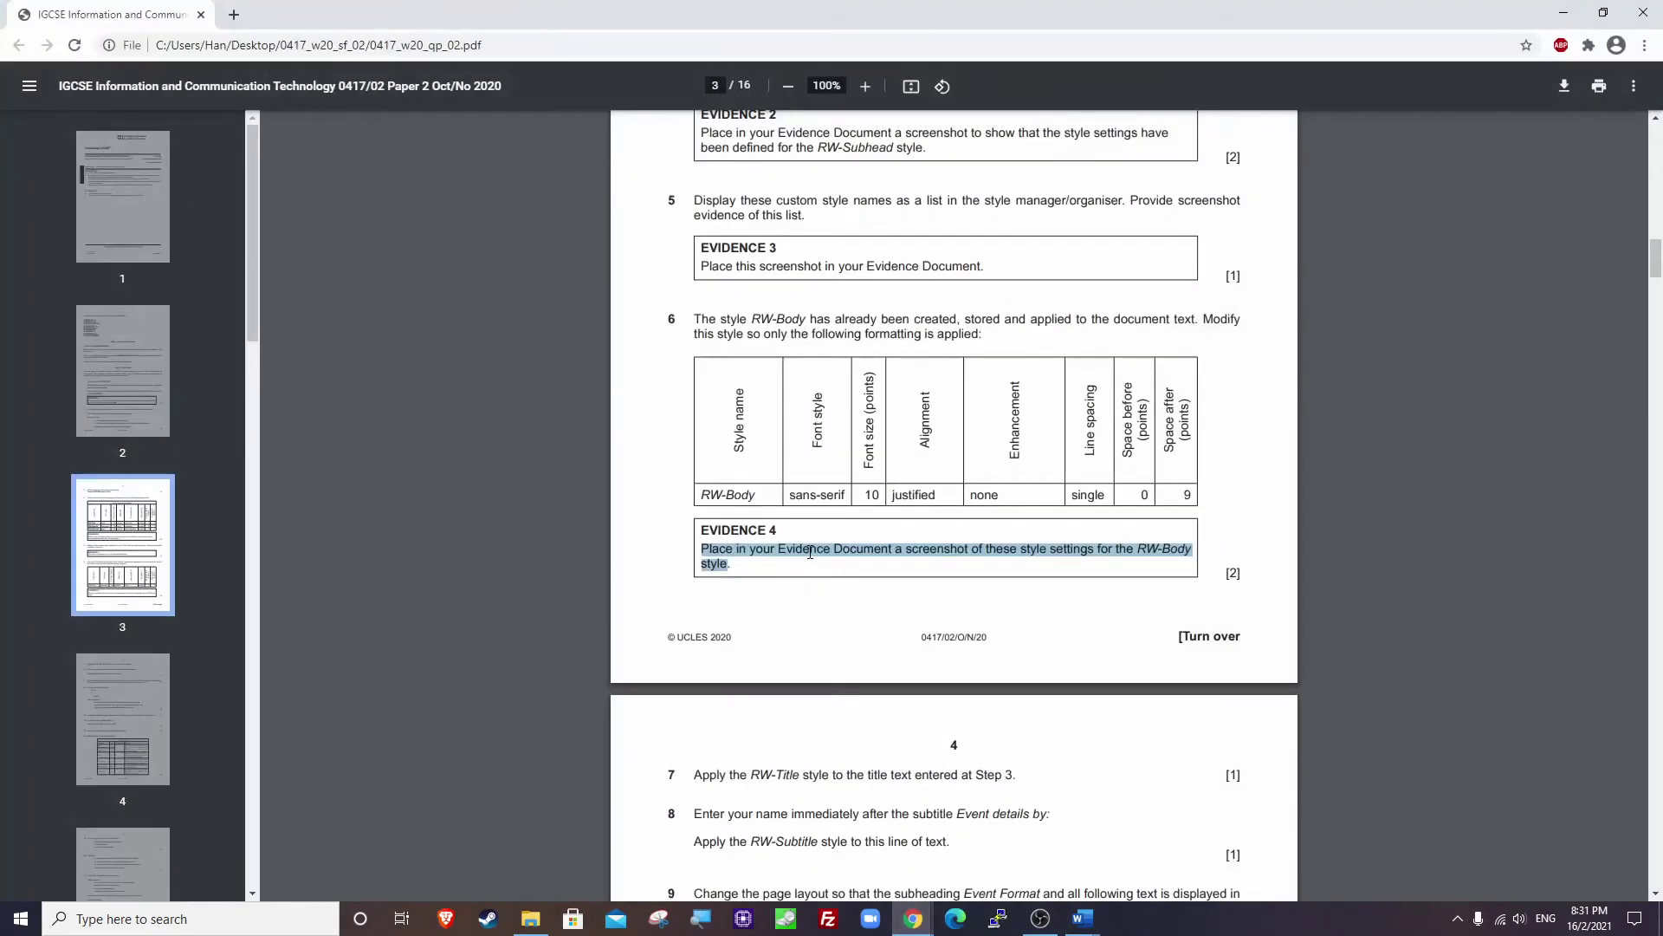
{"action": "left_click", "coordinate": [797, 605]}
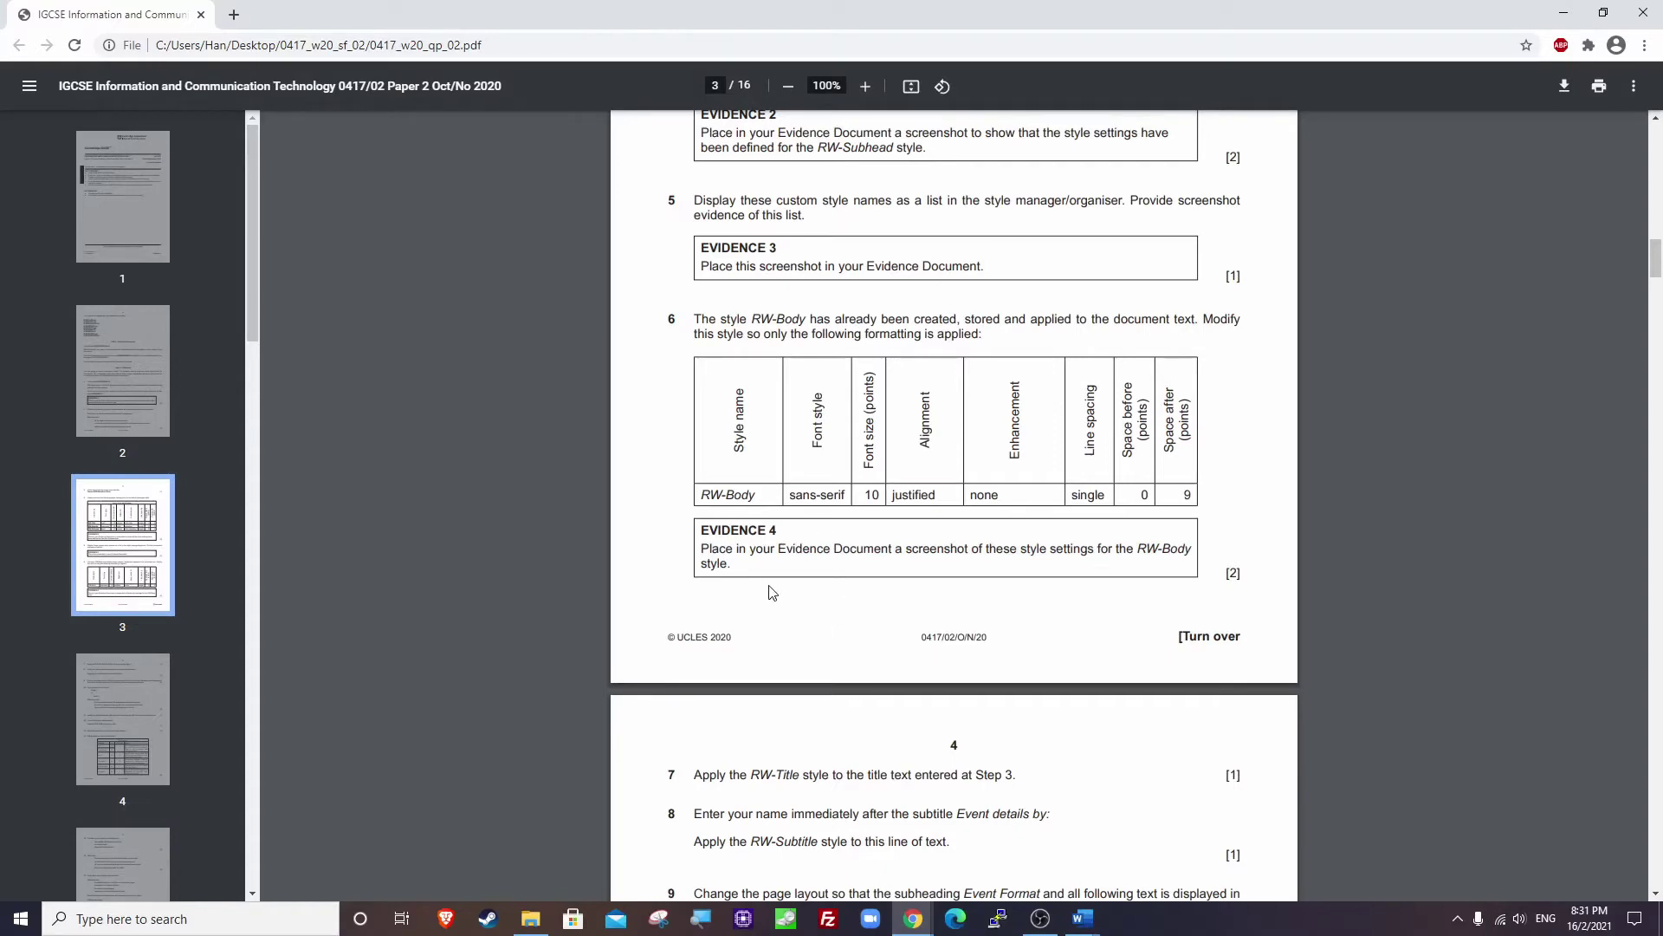
{"action": "scroll", "coordinate": [775, 594], "scroll_direction": "down", "scroll_amount": 7}
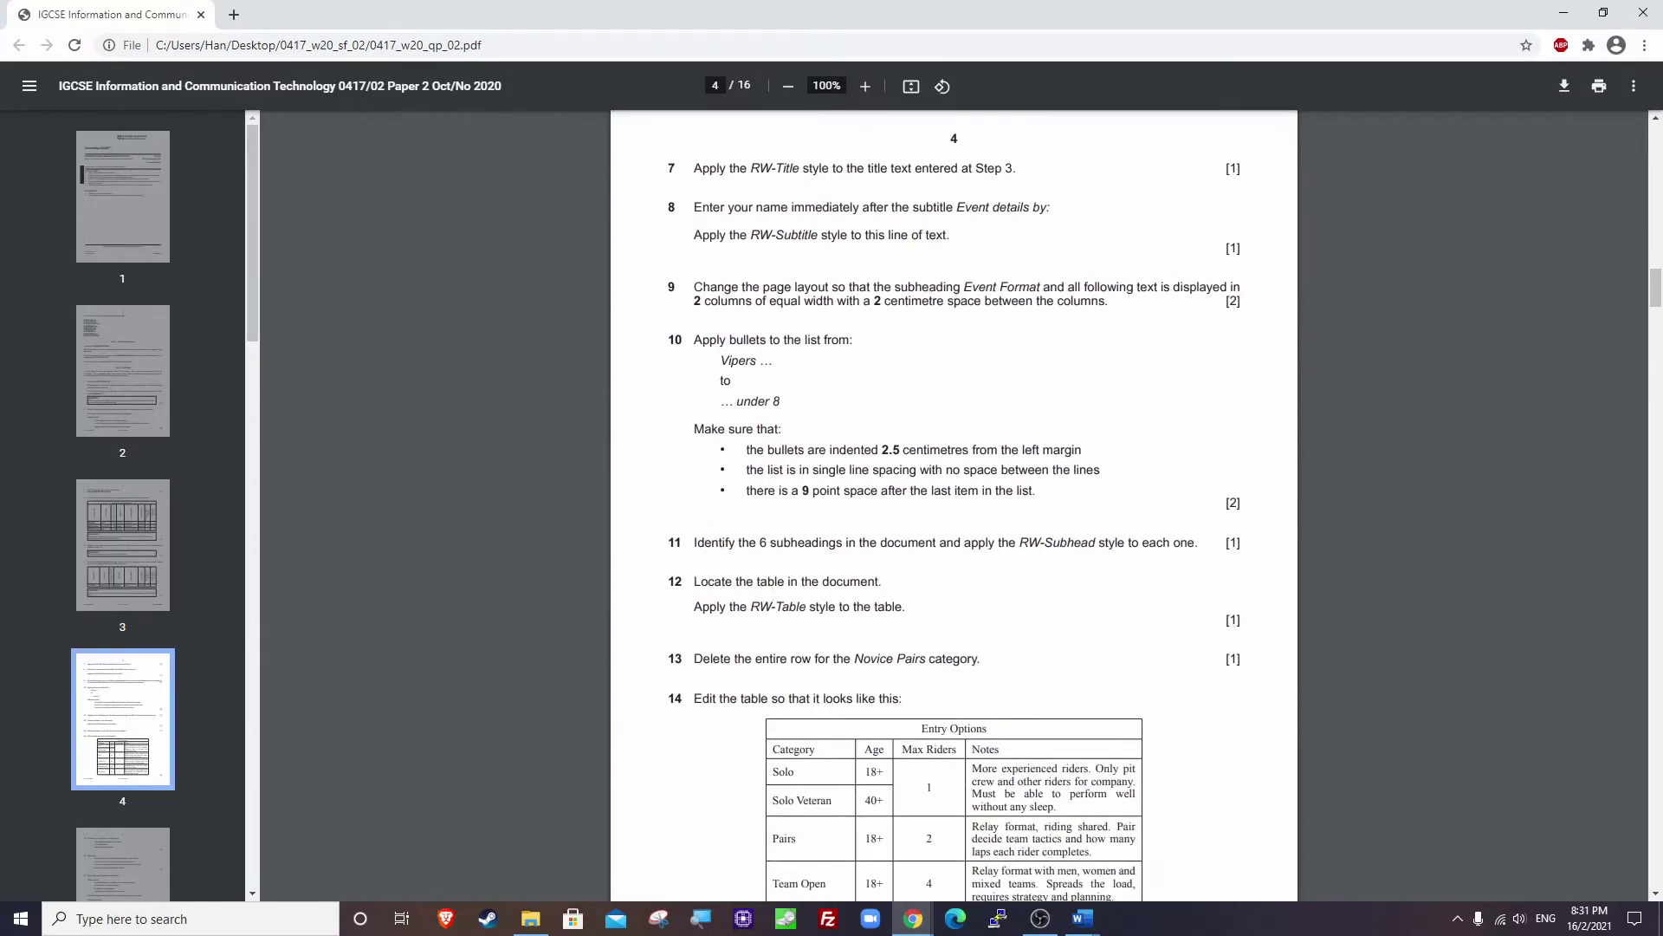
{"action": "left_click_drag", "start_coordinate": [698, 168], "coordinate": [1007, 173]}
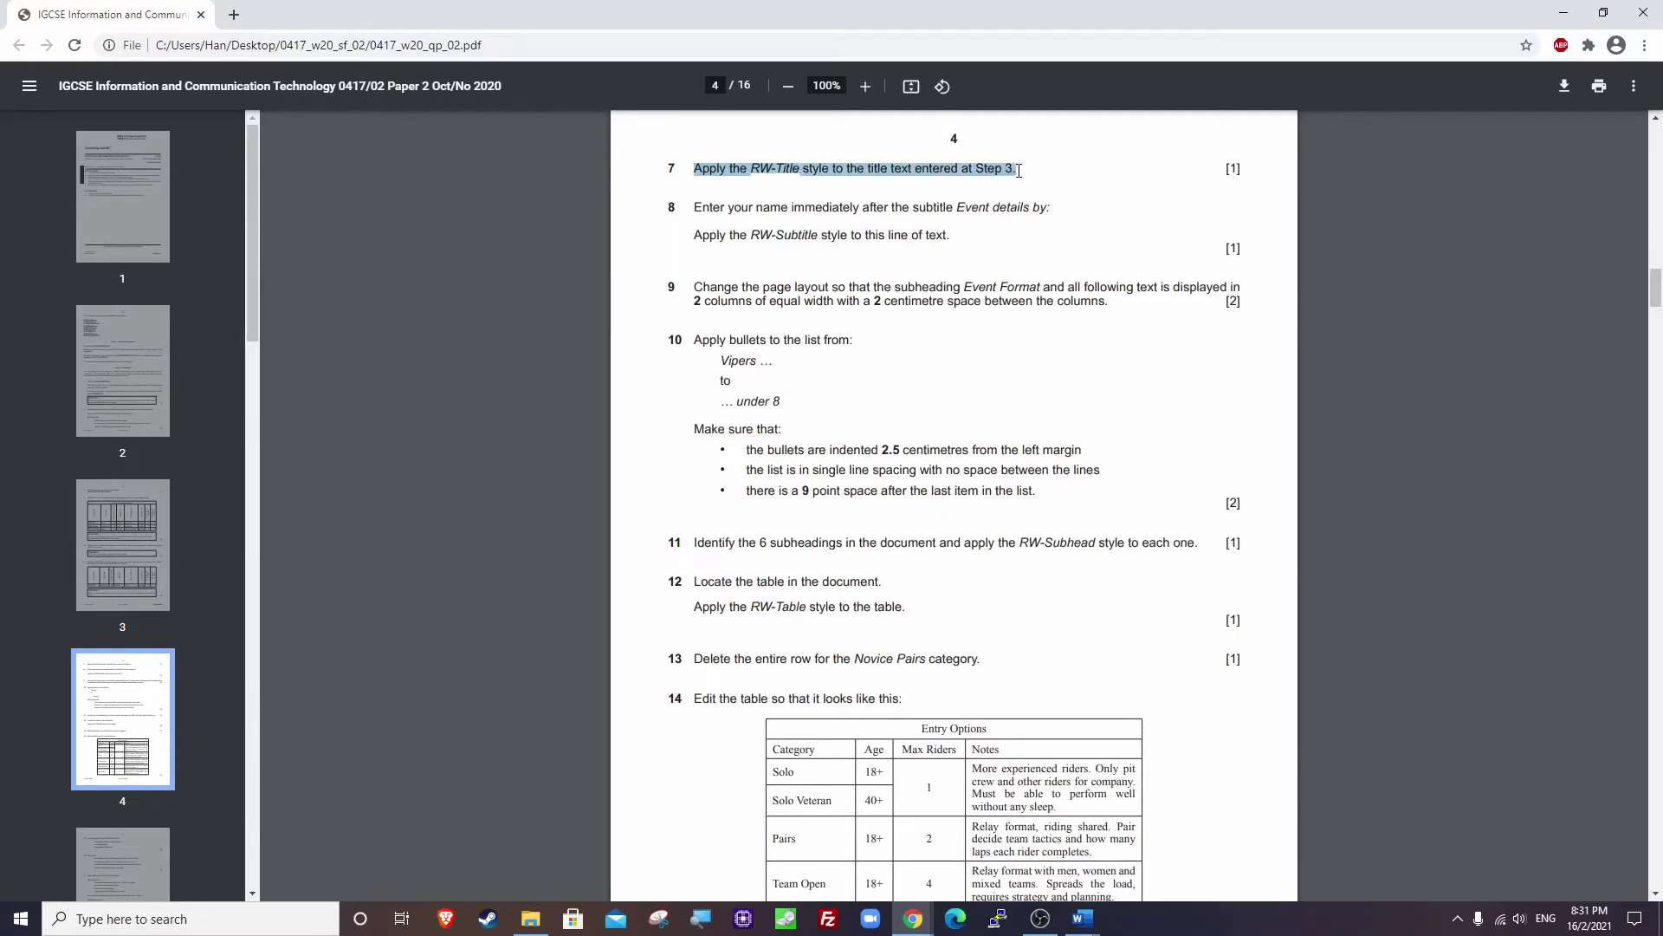
Glance at the exam paper once more, then switch back to RWDETAILS in Word.
{"action": "left_click", "coordinate": [1564, 13]}
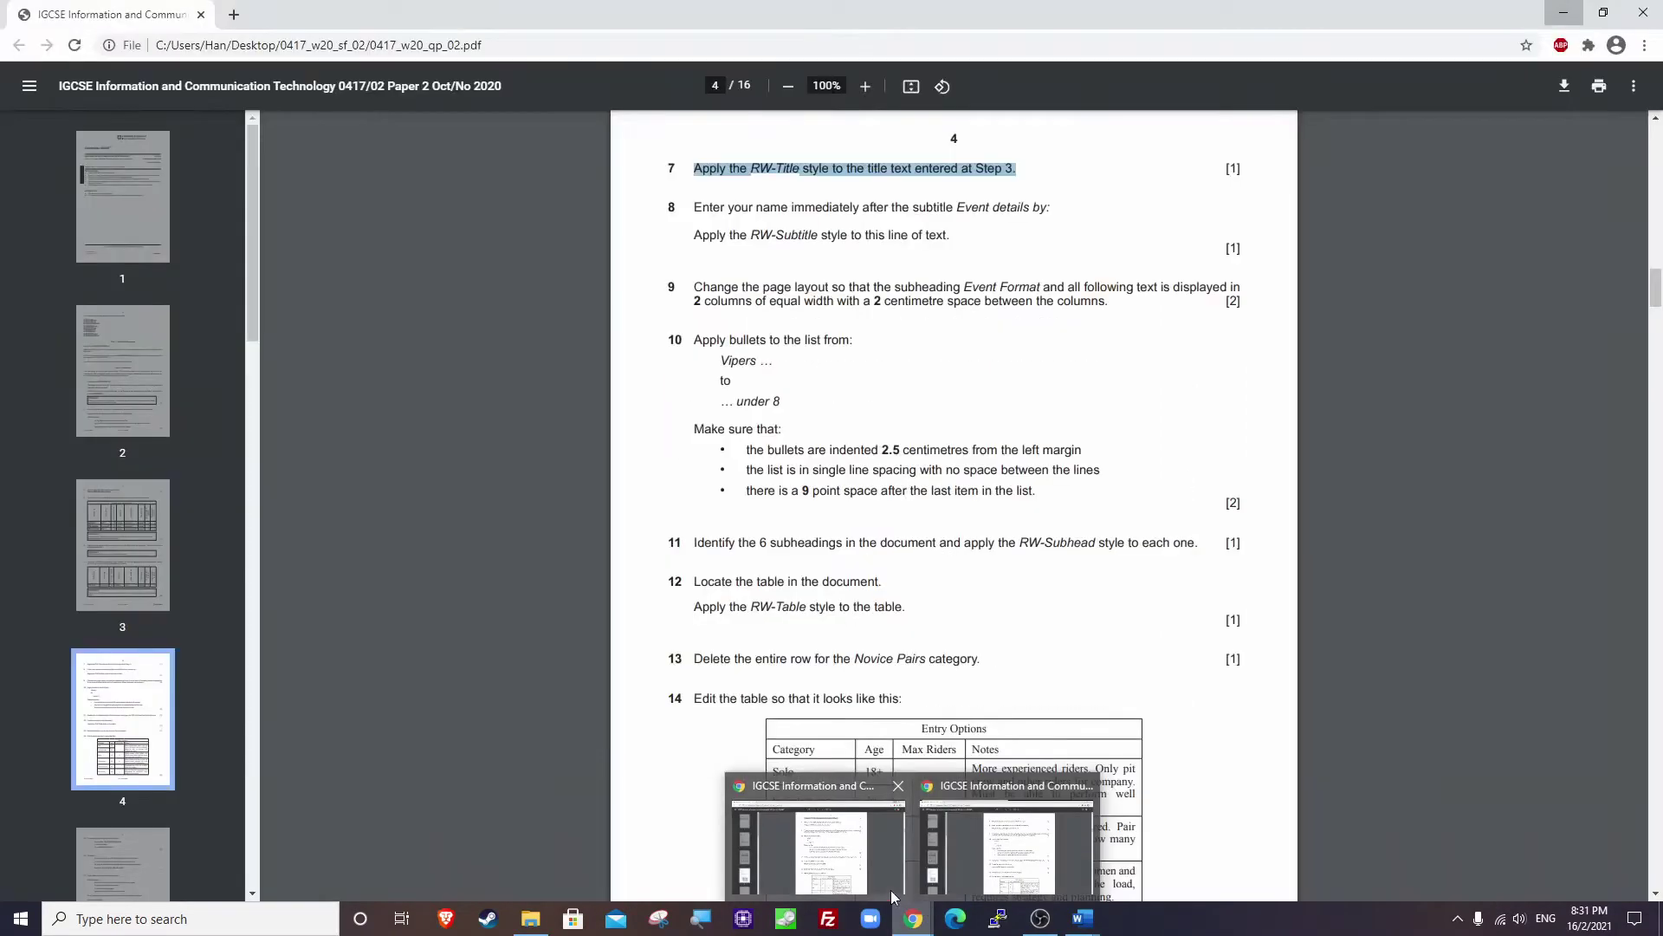
{"action": "left_click", "coordinate": [920, 893]}
{"action": "scroll", "coordinate": [905, 500], "scroll_direction": "up", "scroll_amount": 12}
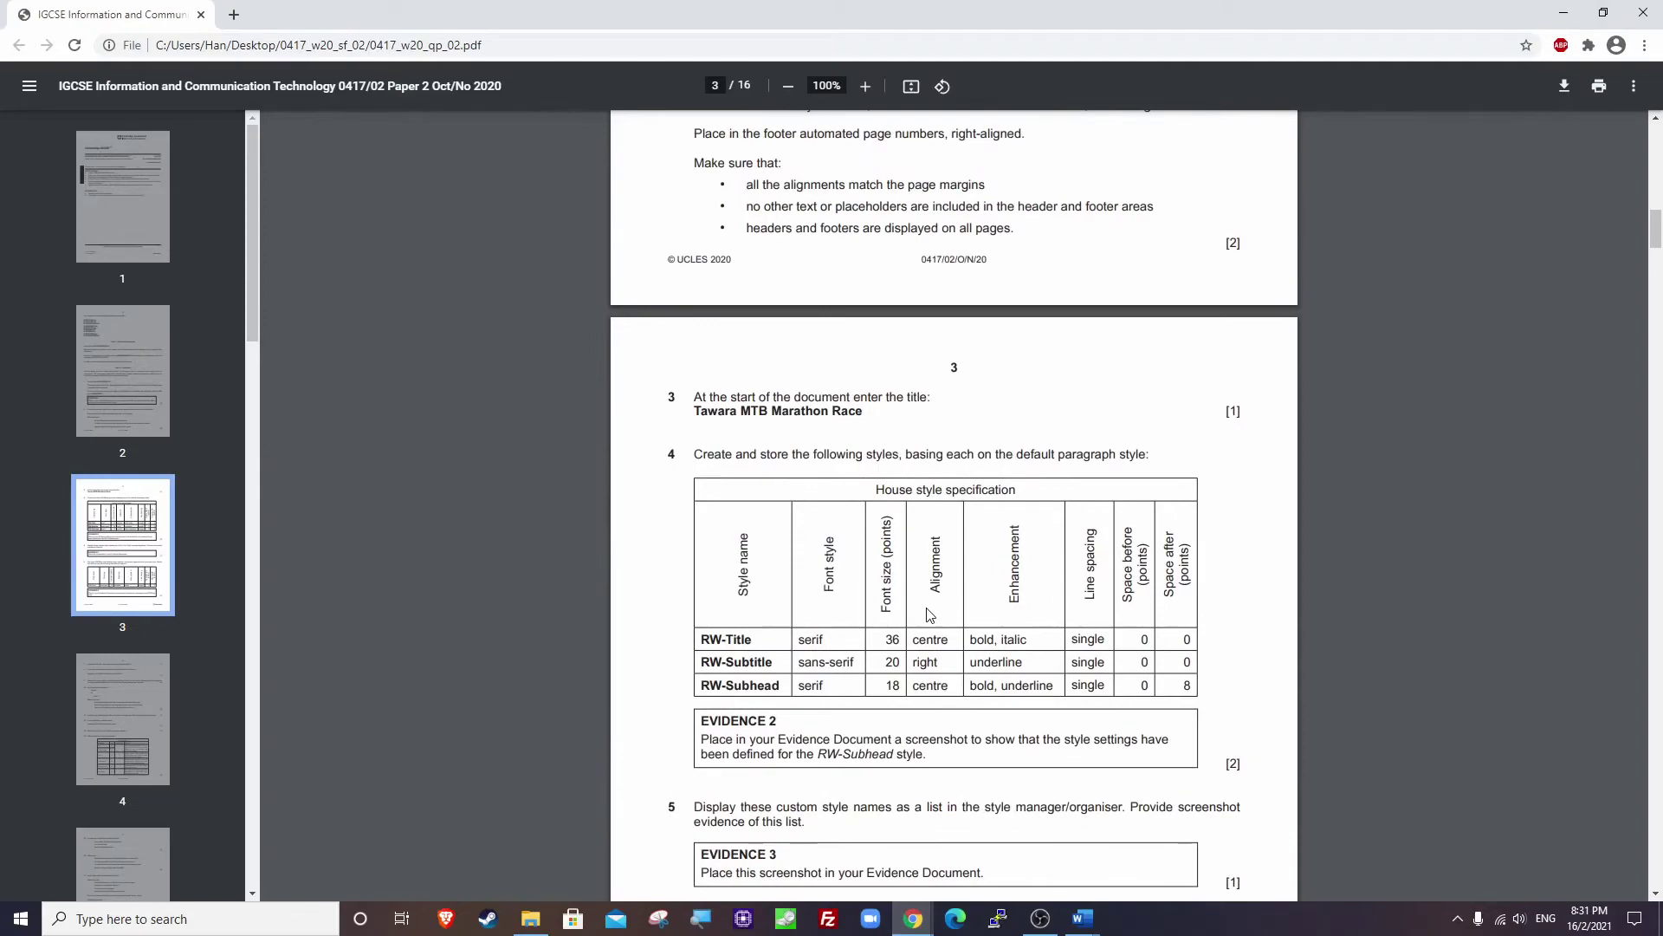
{"action": "scroll", "coordinate": [929, 614], "scroll_direction": "down", "scroll_amount": 13}
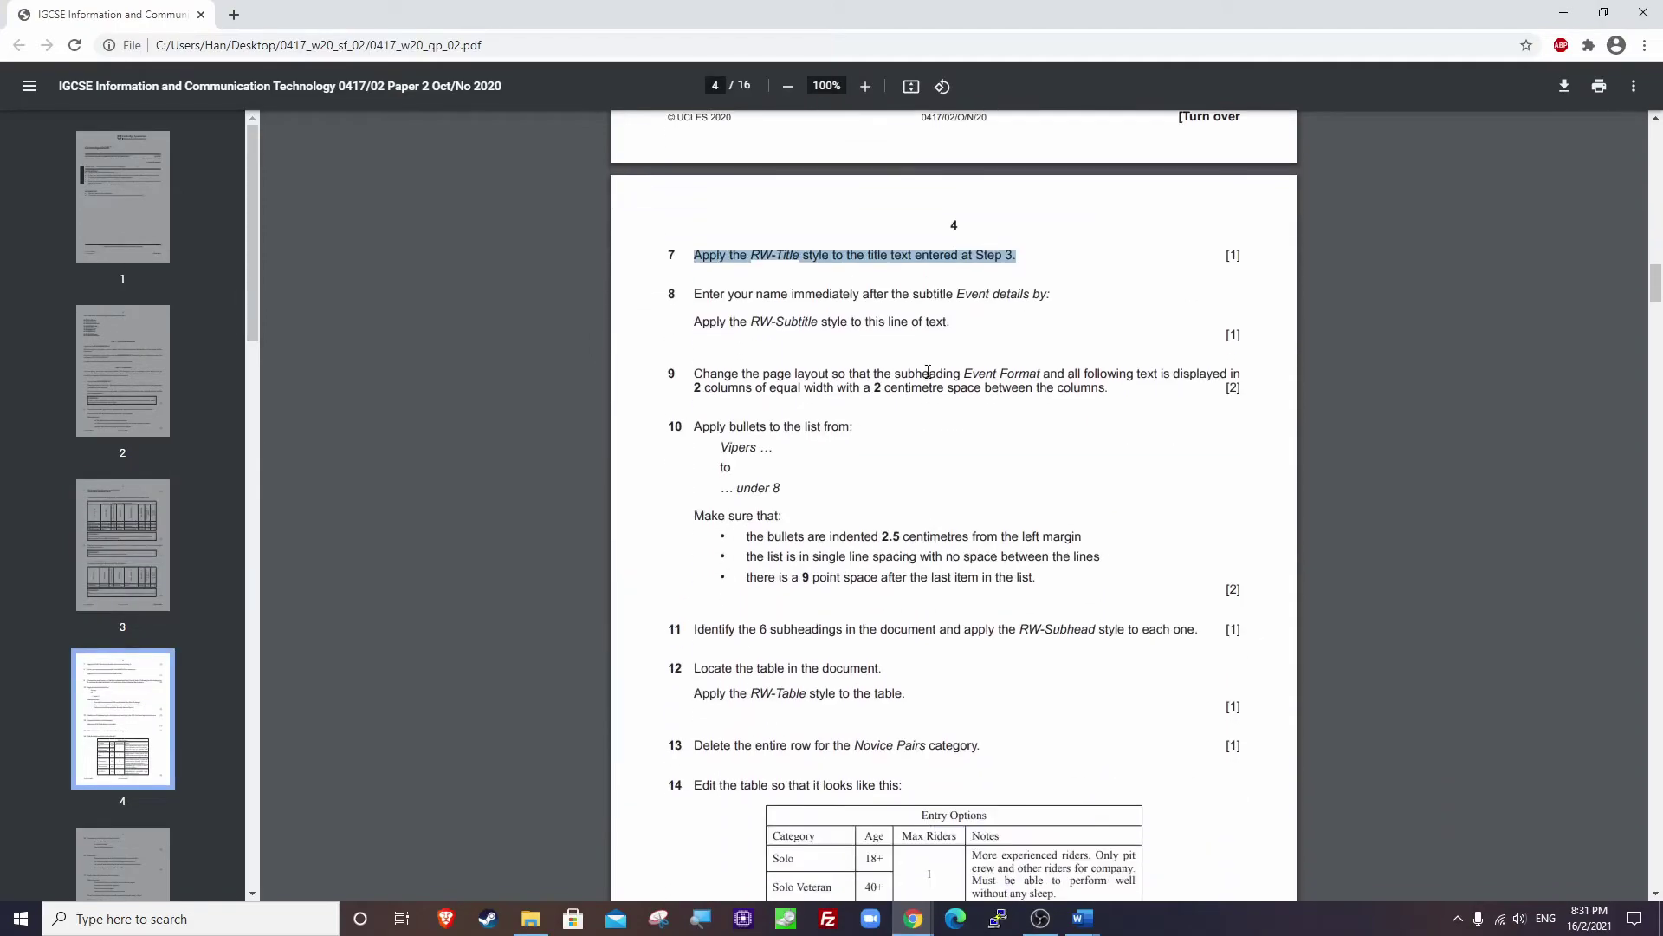
{"action": "key", "text": "alt+Tab"}
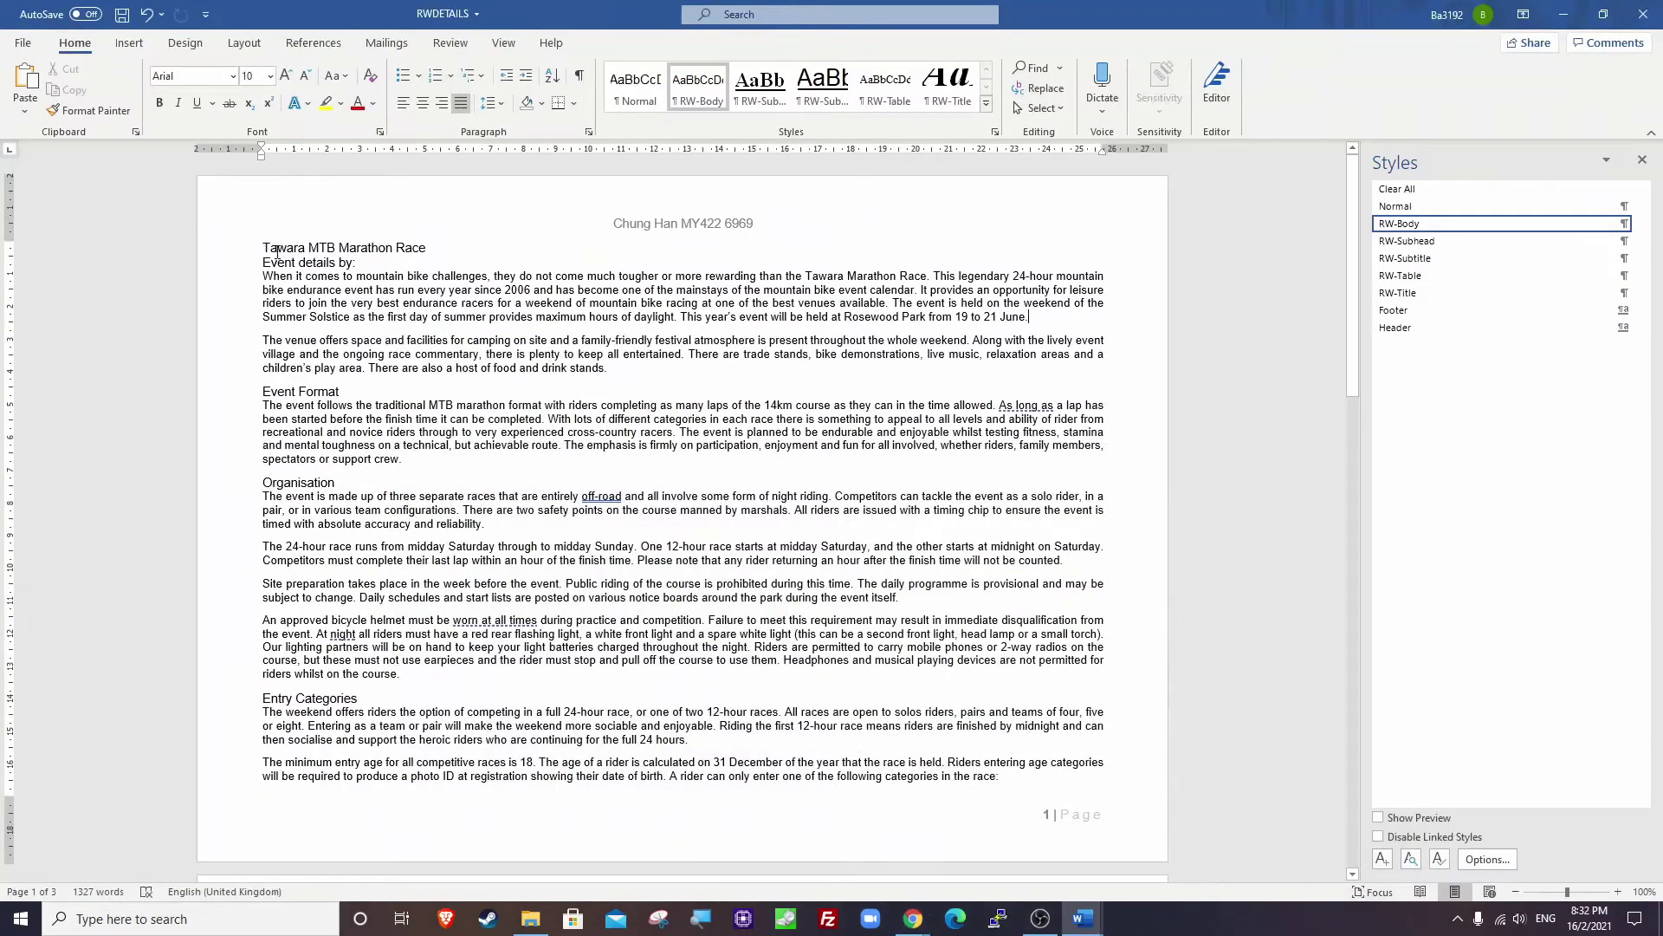
Apply RW-Title to the Tawara MTB Marathon Race title, make the style centred, and save.
{"action": "left_click_drag", "start_coordinate": [266, 248], "coordinate": [433, 250]}
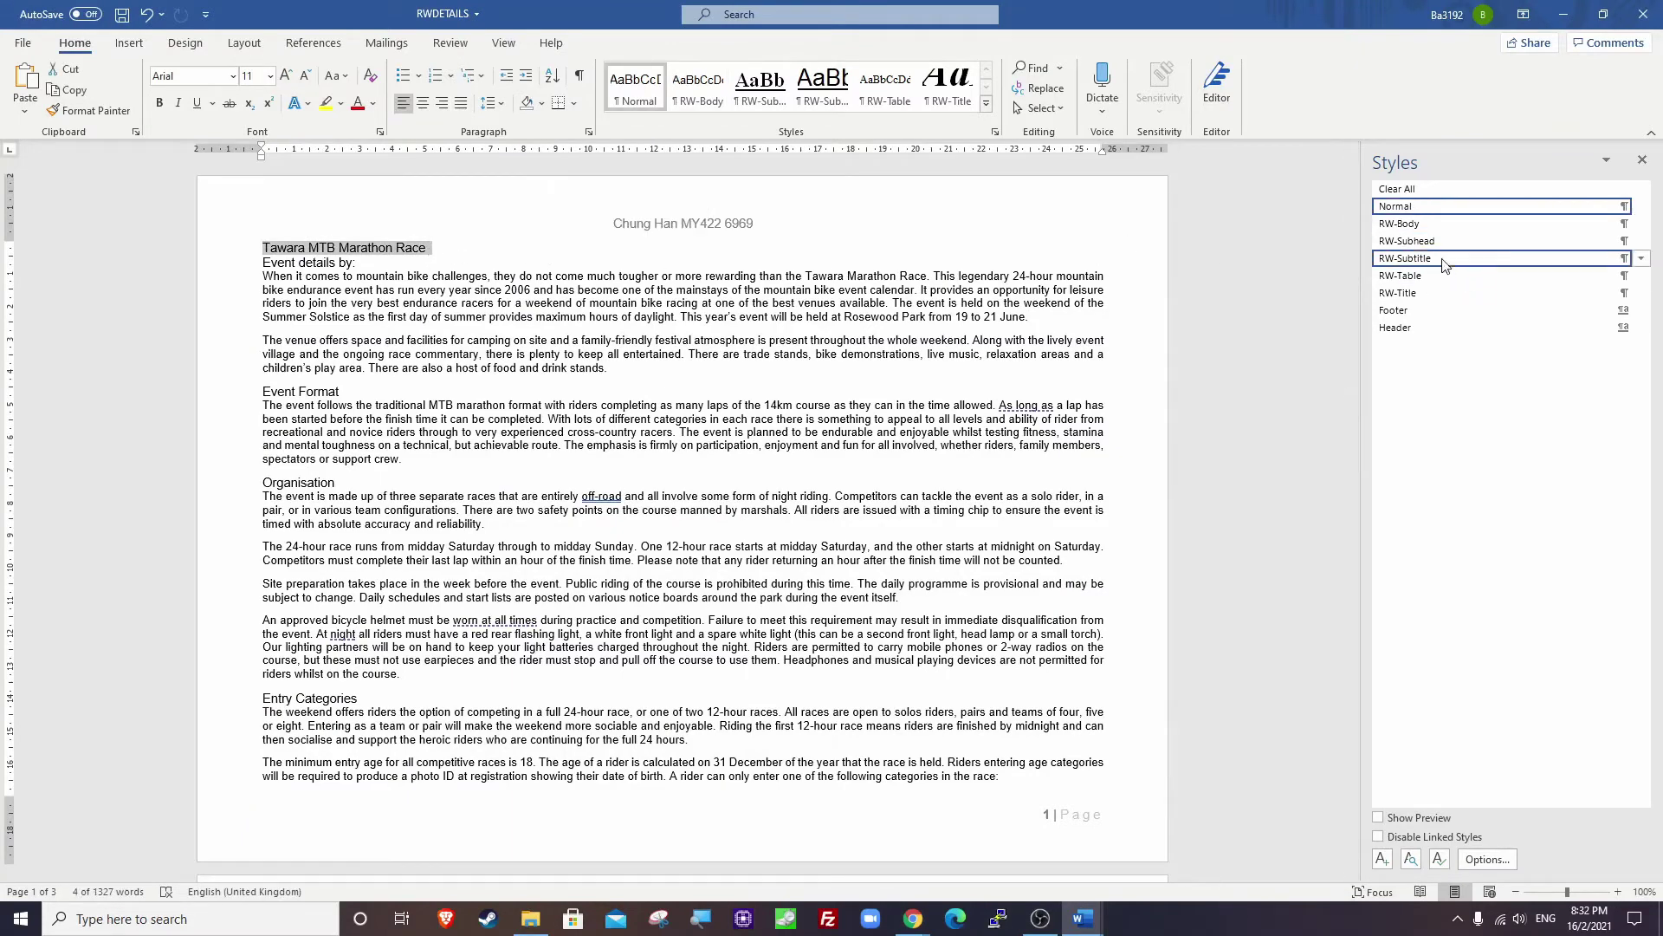
{"action": "left_click", "coordinate": [1434, 292]}
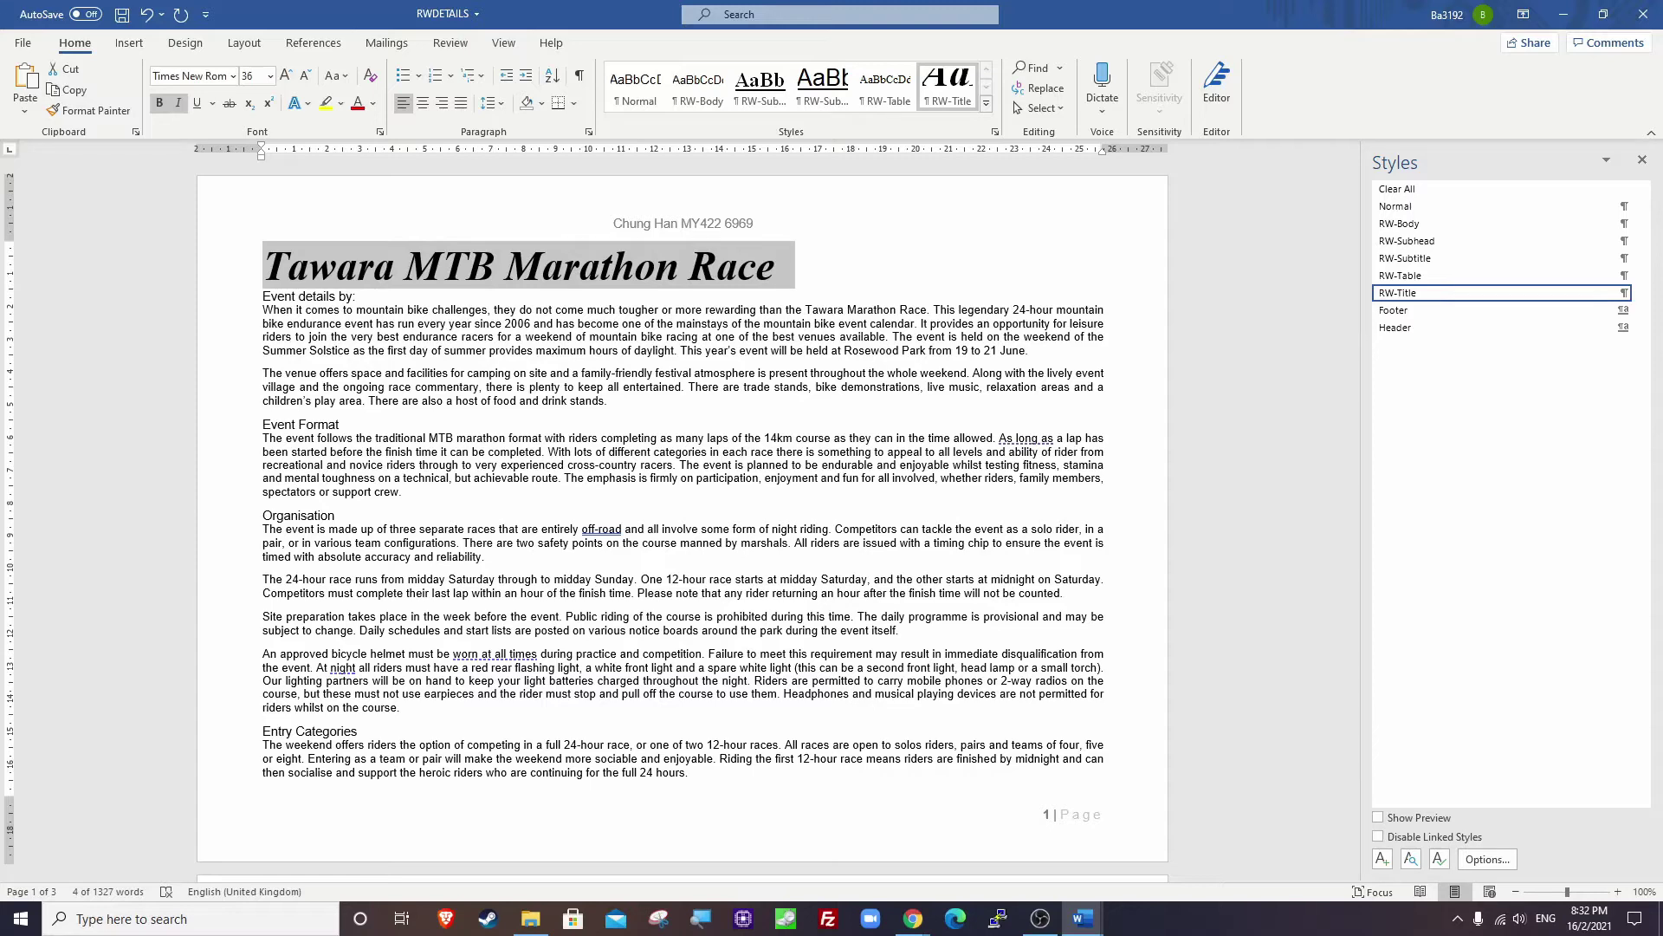
{"action": "right_click", "coordinate": [1412, 294]}
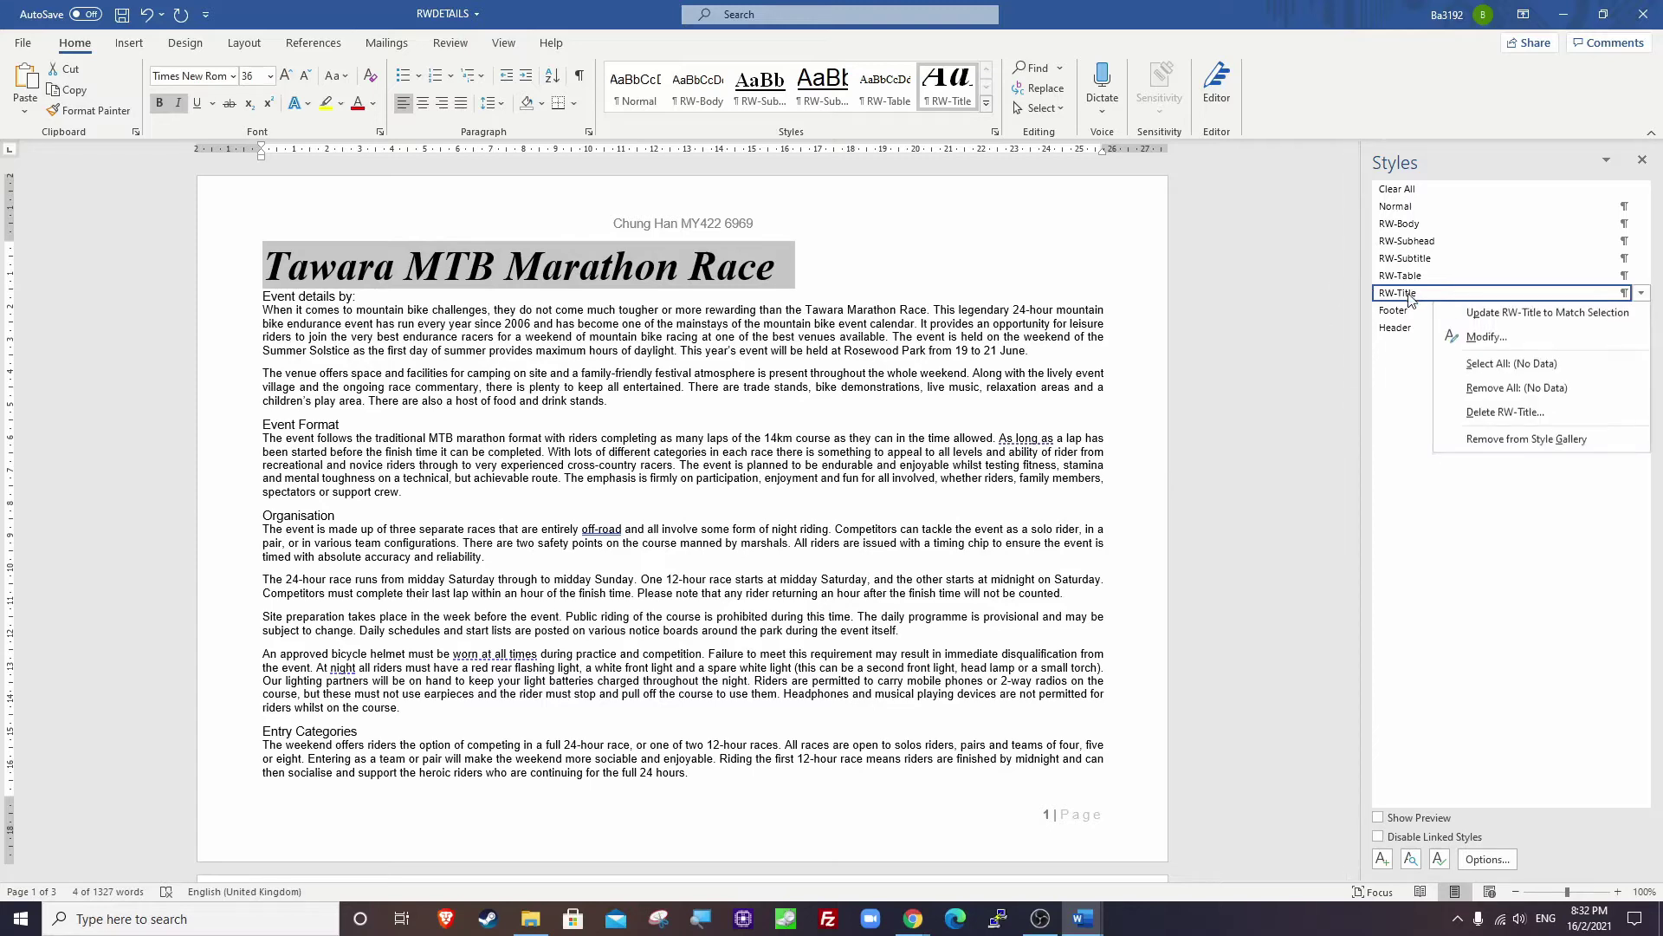
{"action": "left_click", "coordinate": [1487, 339]}
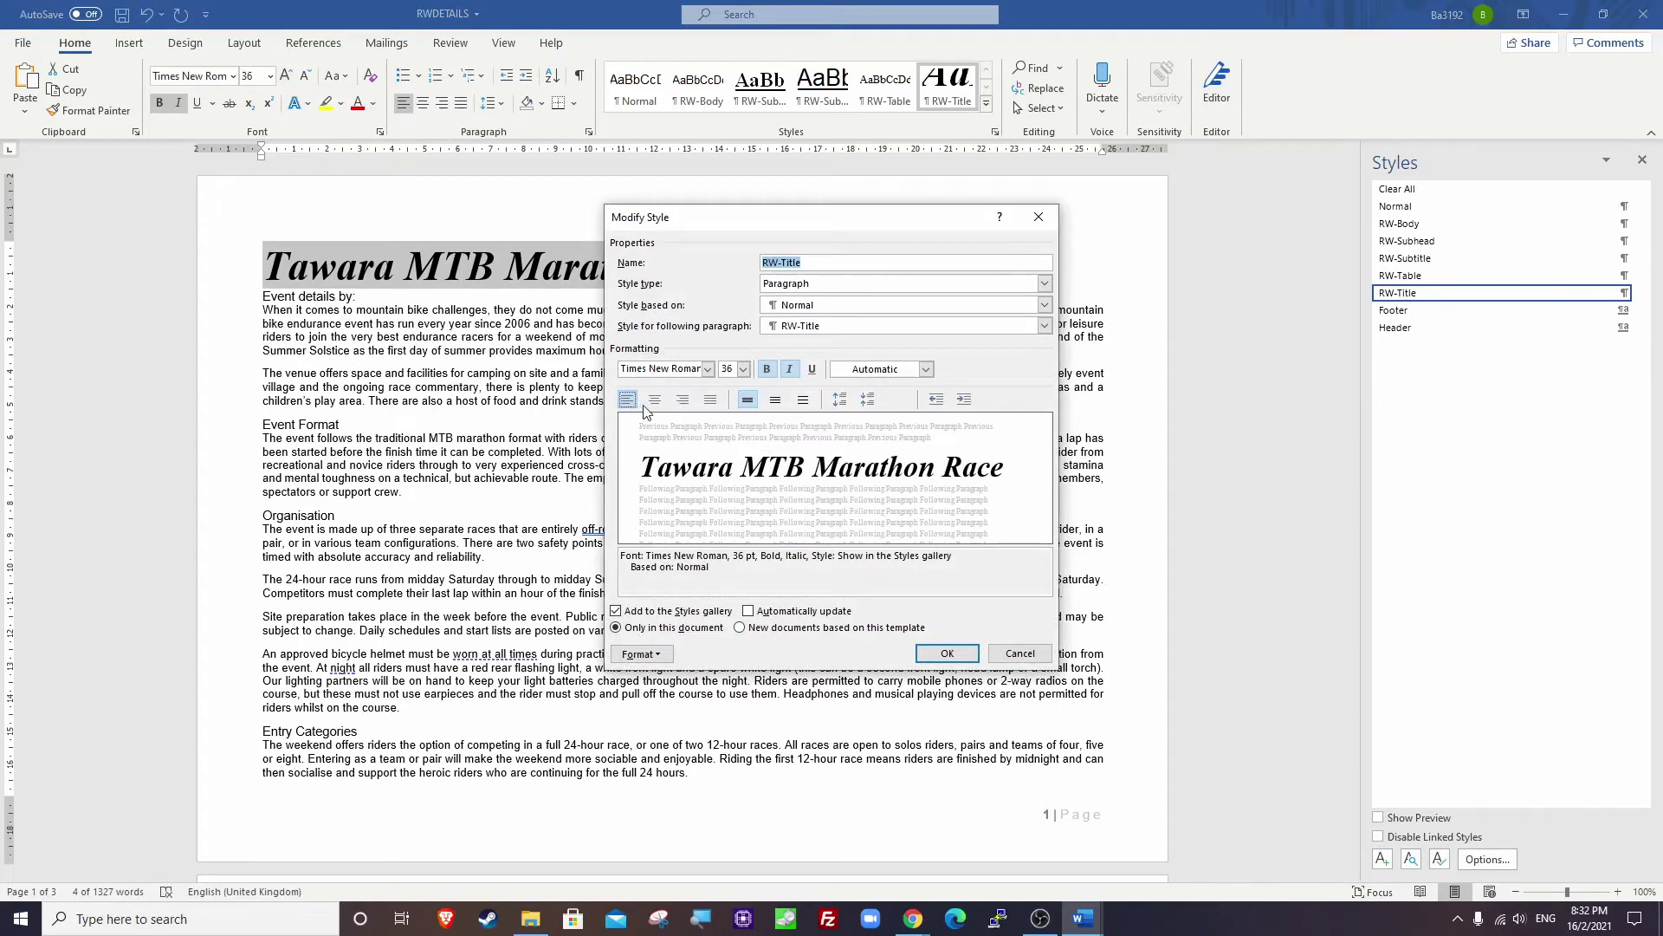
{"action": "left_click", "coordinate": [655, 399]}
{"action": "left_click", "coordinate": [947, 653]}
{"action": "left_click", "coordinate": [722, 378]}
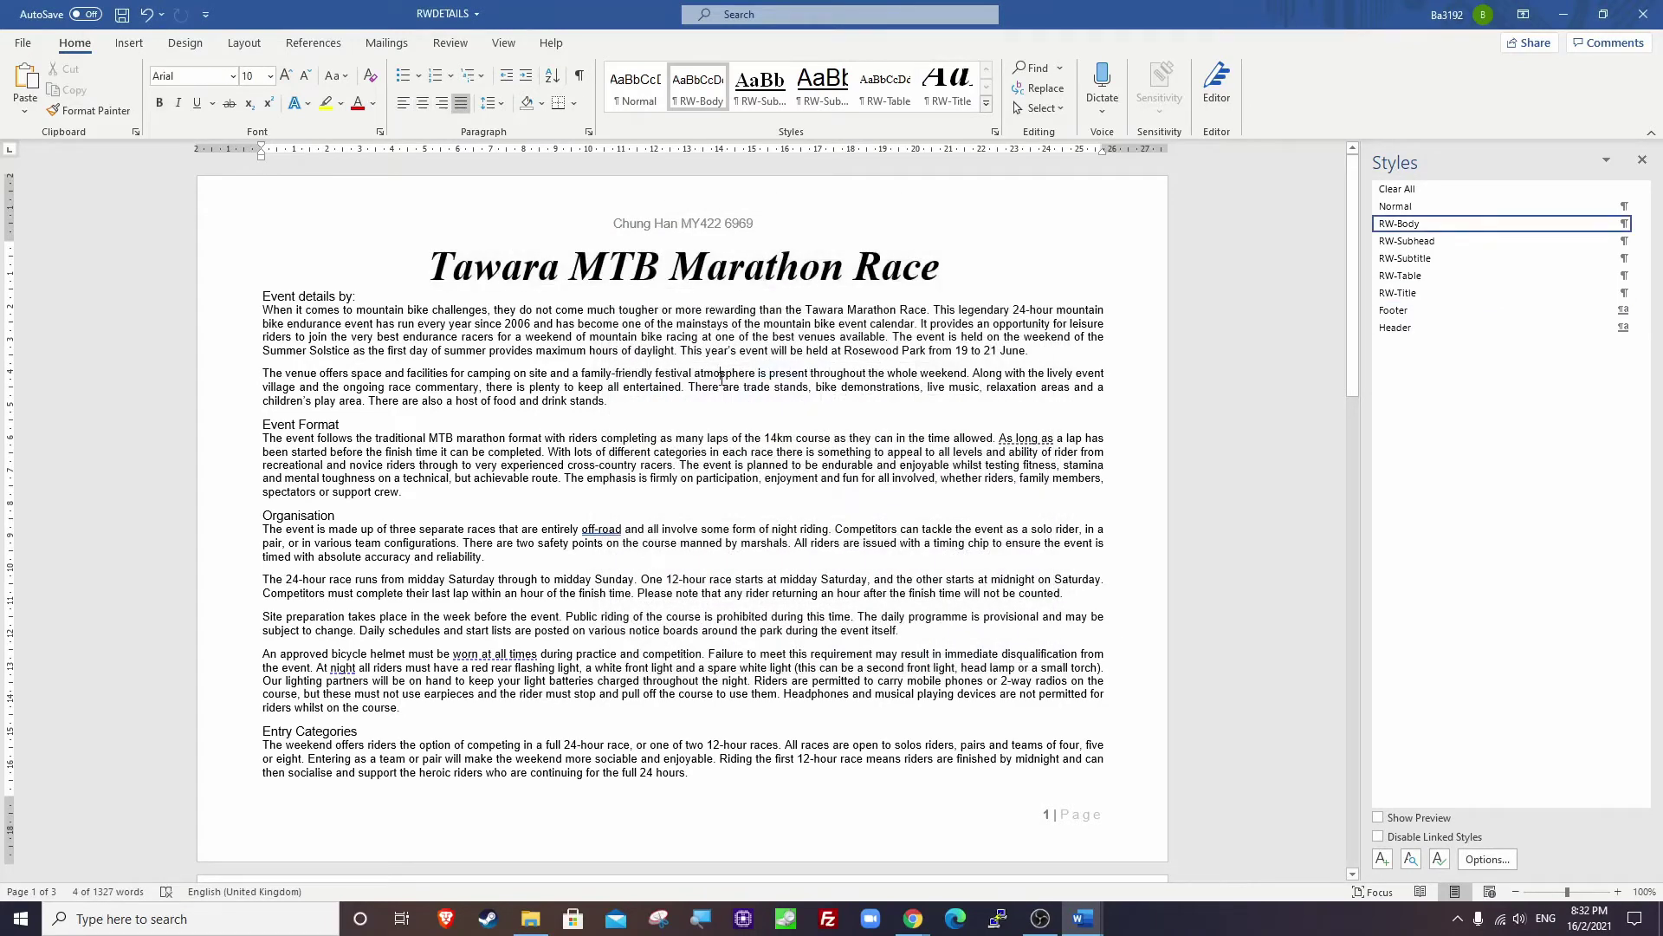
{"action": "key", "text": "ctrl+s"}
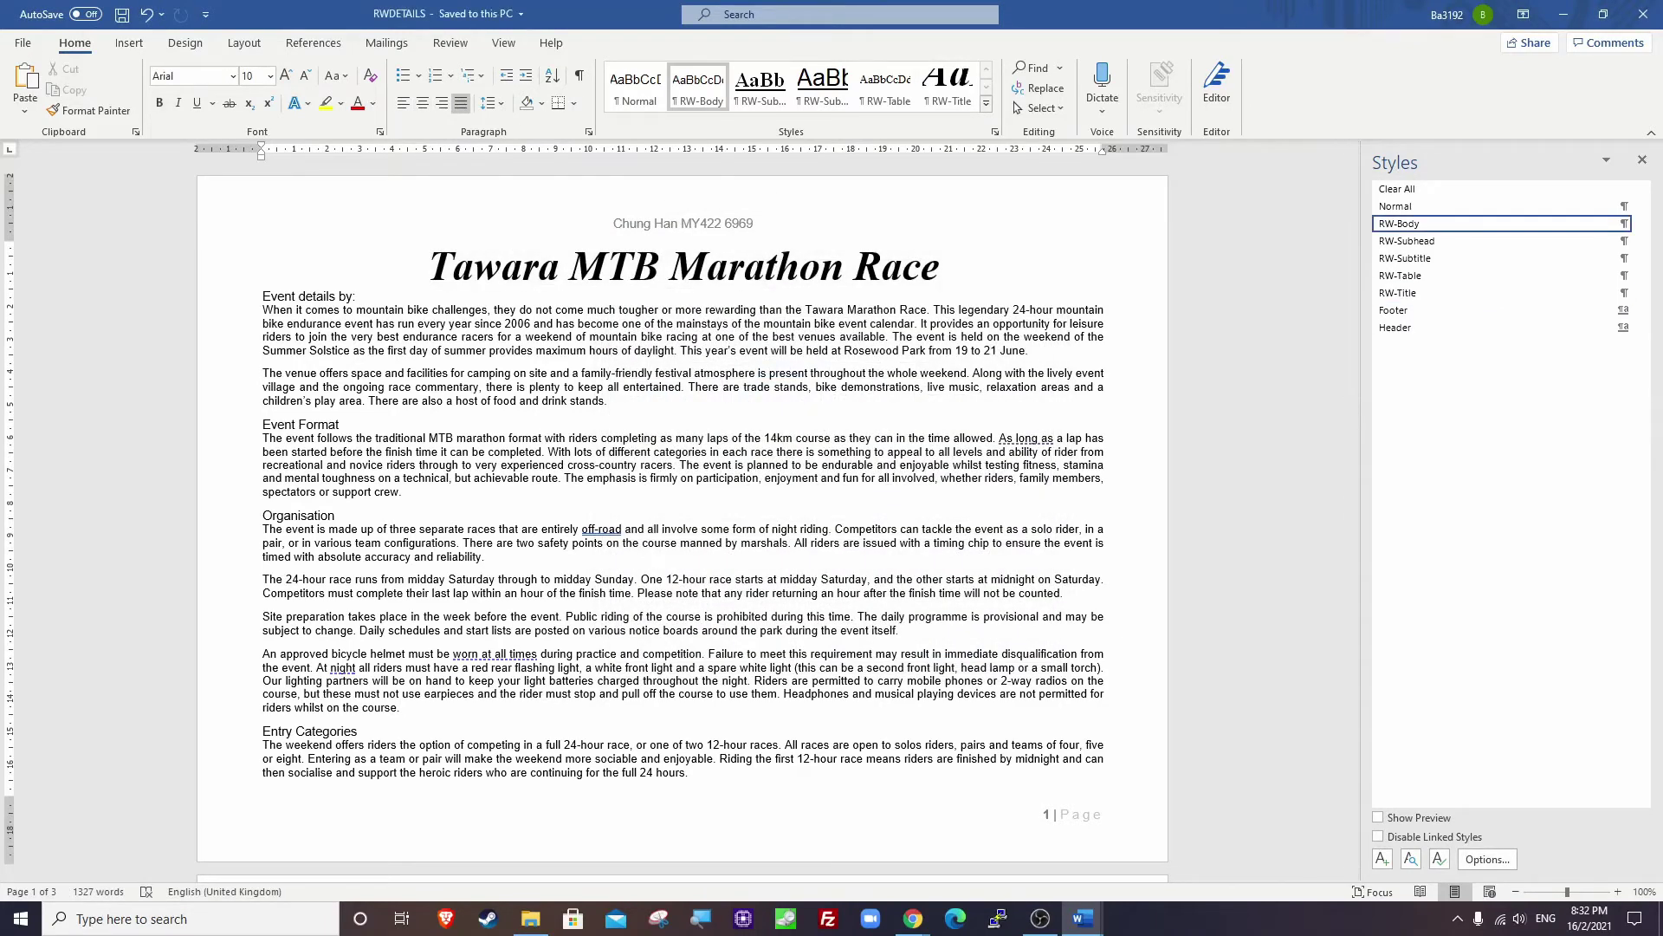
{"action": "left_click", "coordinate": [988, 276]}
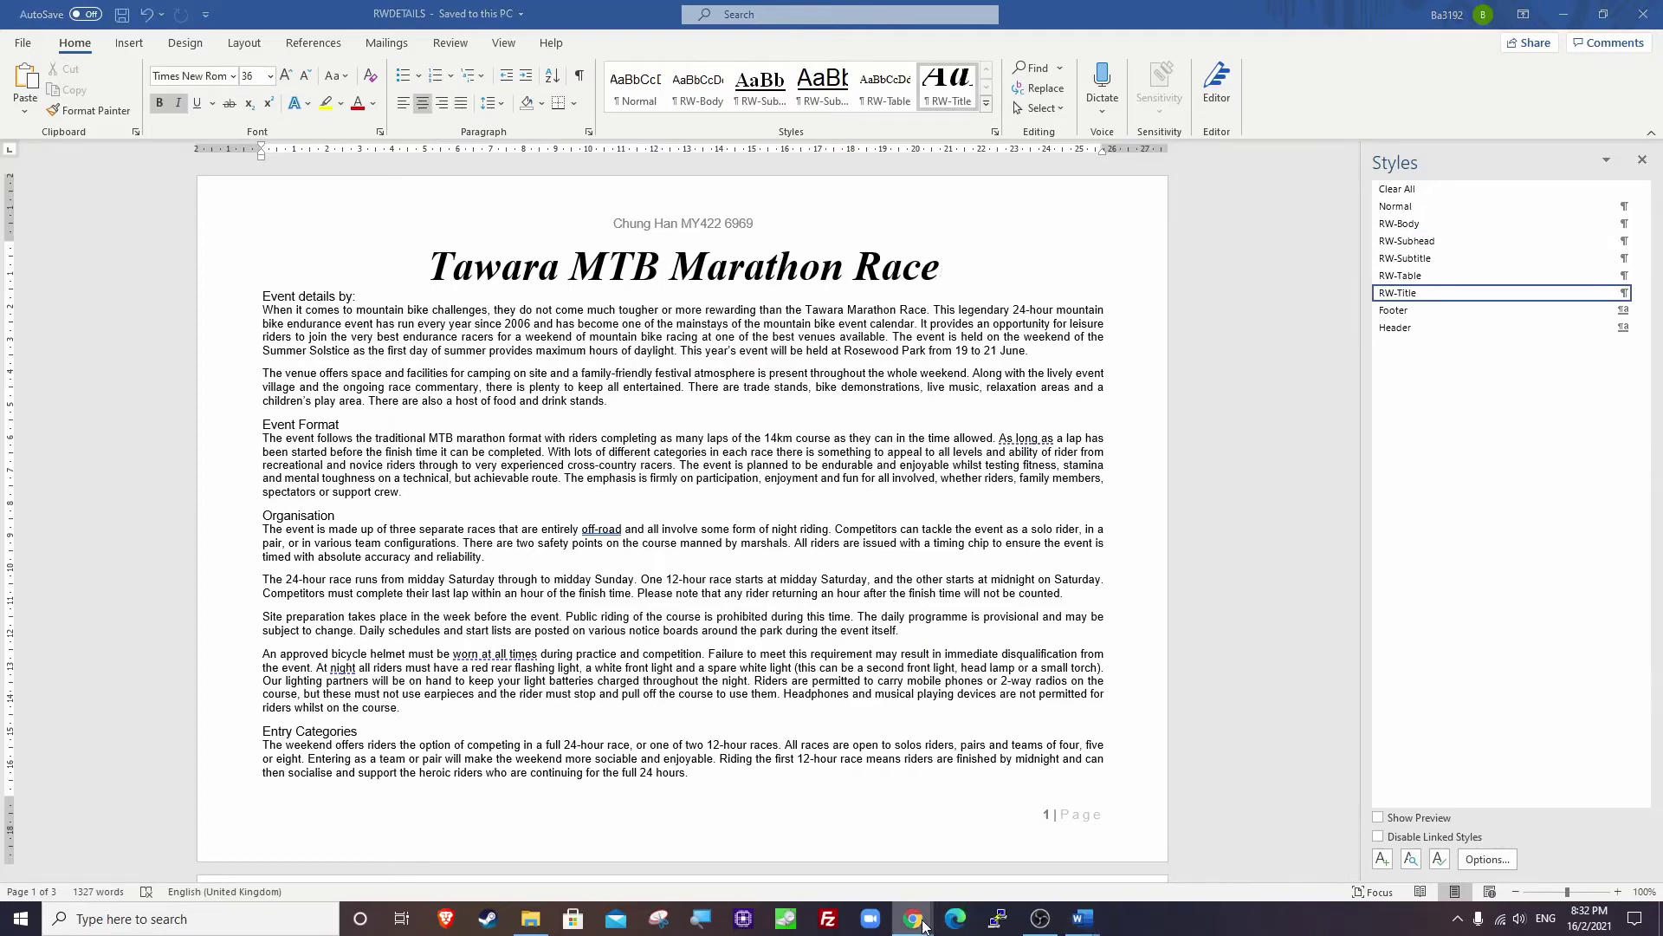
{"action": "mouse_move", "coordinate": [913, 918]}
{"action": "left_click", "coordinate": [819, 836]}
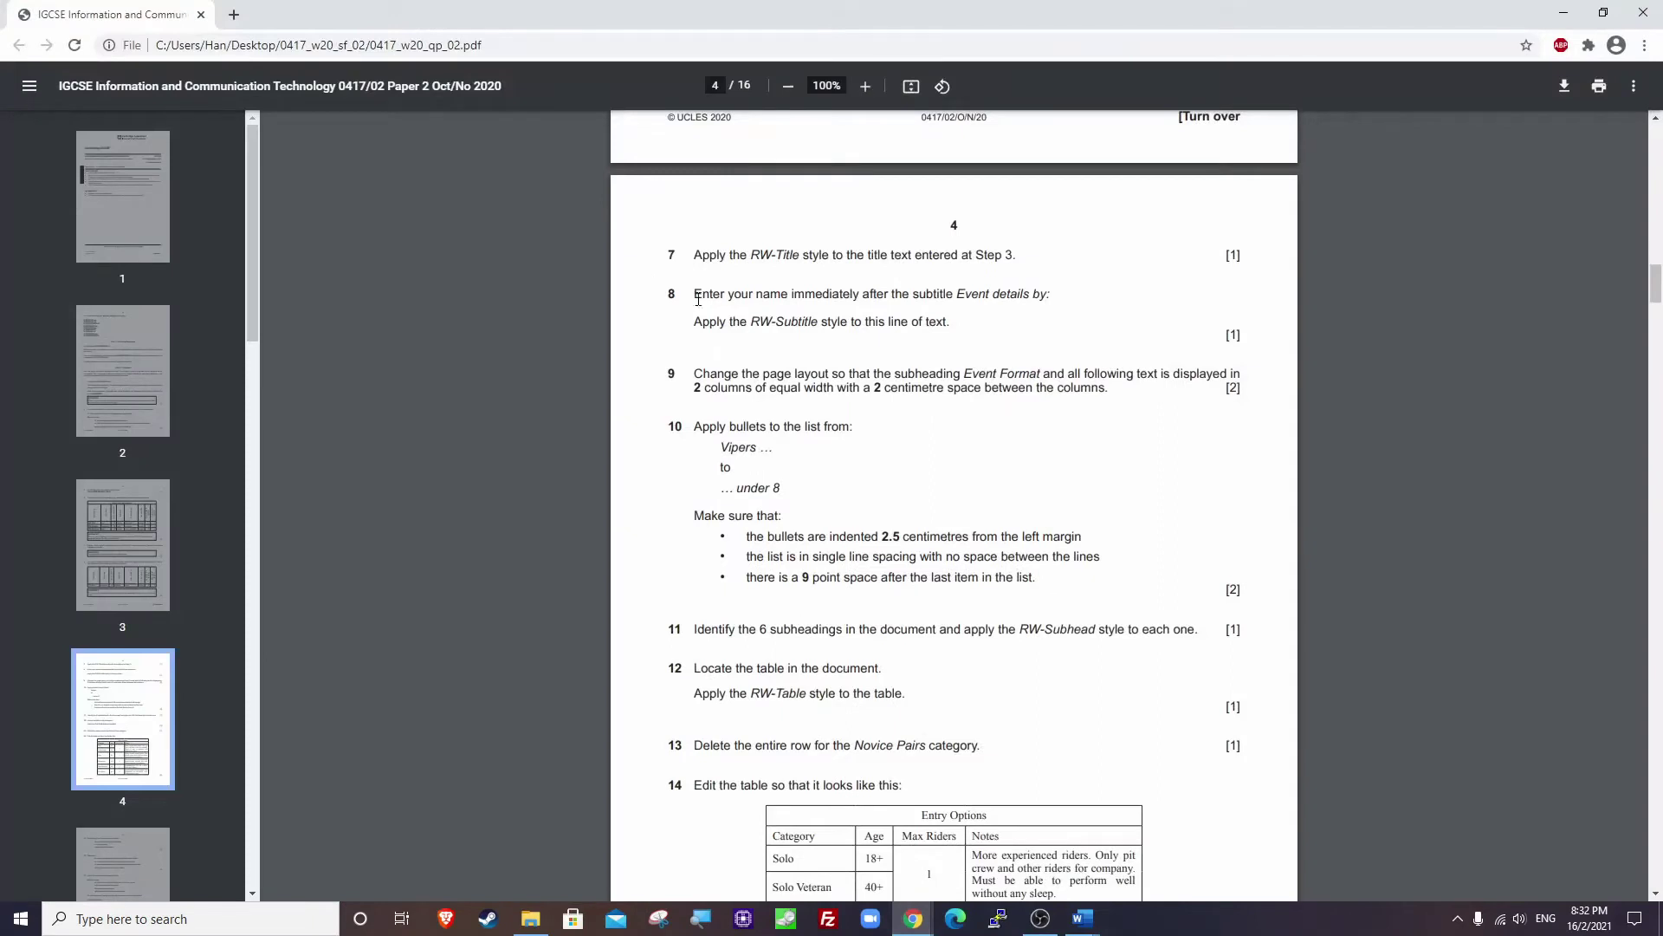
{"action": "left_click_drag", "start_coordinate": [699, 299], "coordinate": [1053, 297]}
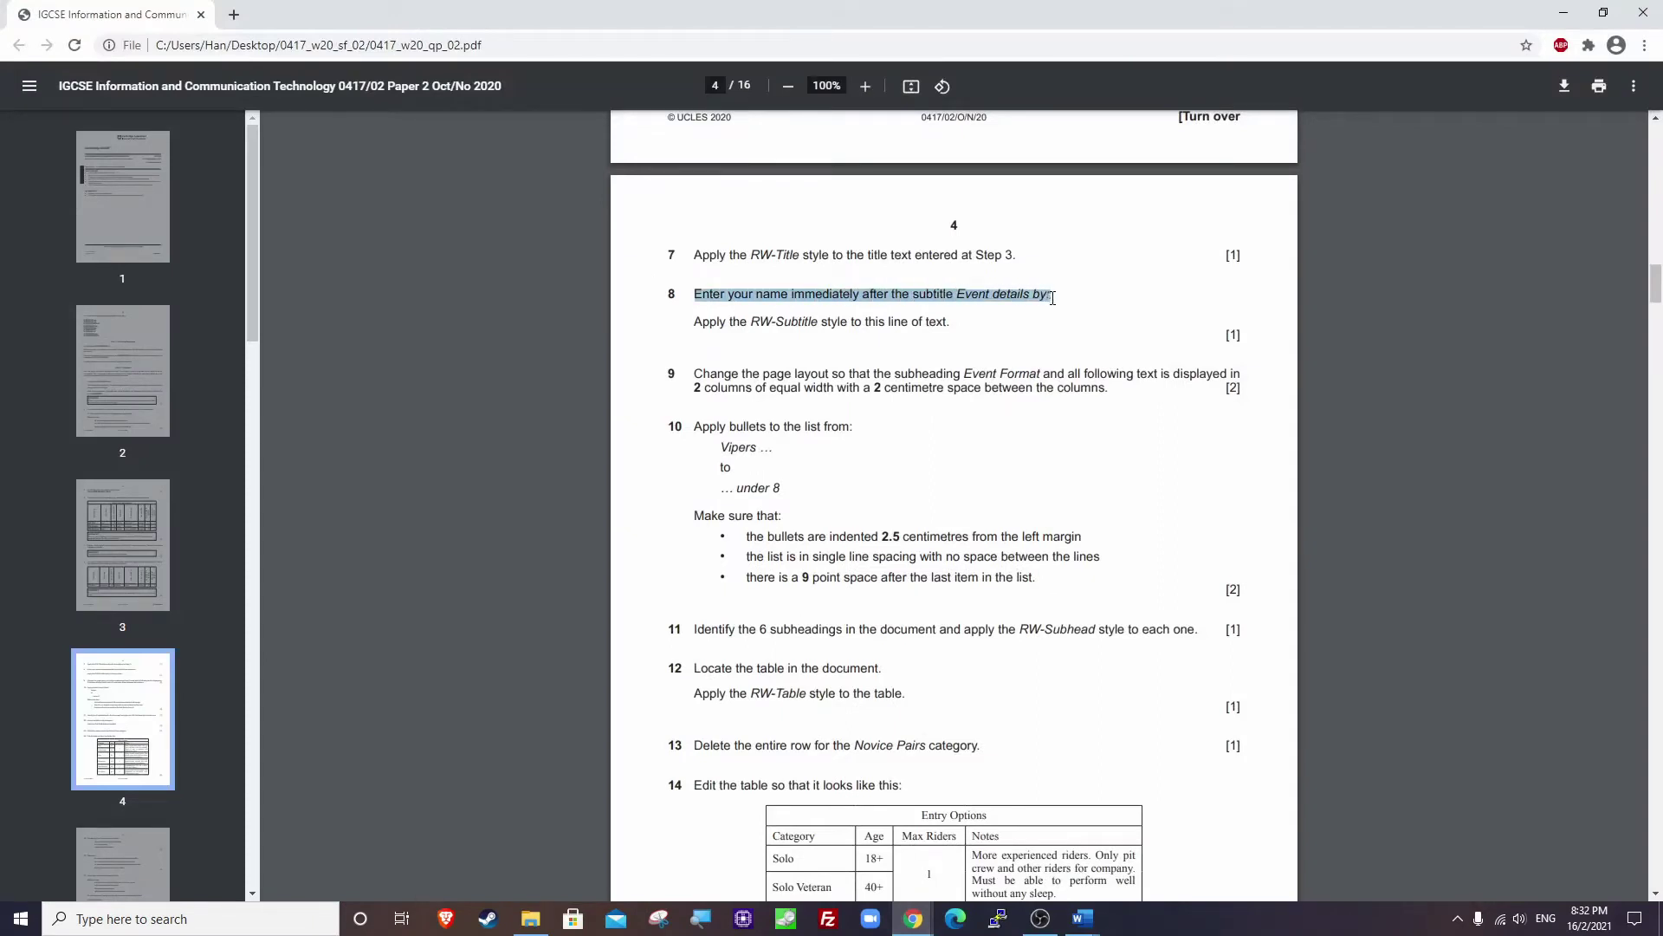
{"action": "left_click_drag", "start_coordinate": [691, 323], "coordinate": [951, 323]}
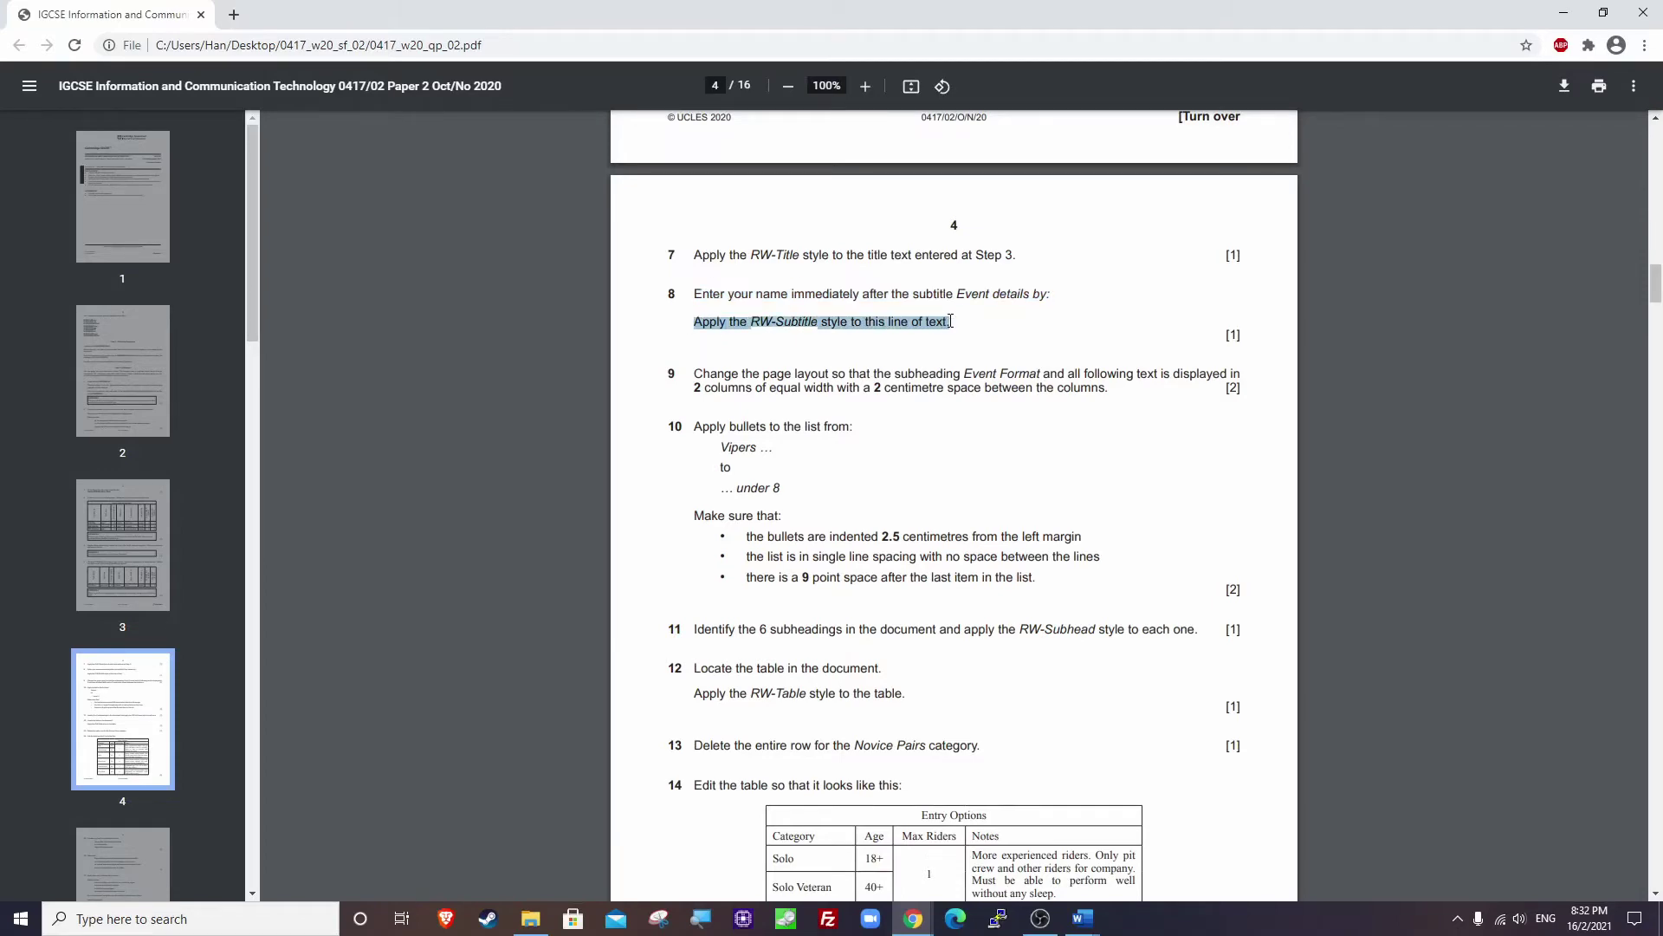
{"action": "left_click", "coordinate": [1564, 13]}
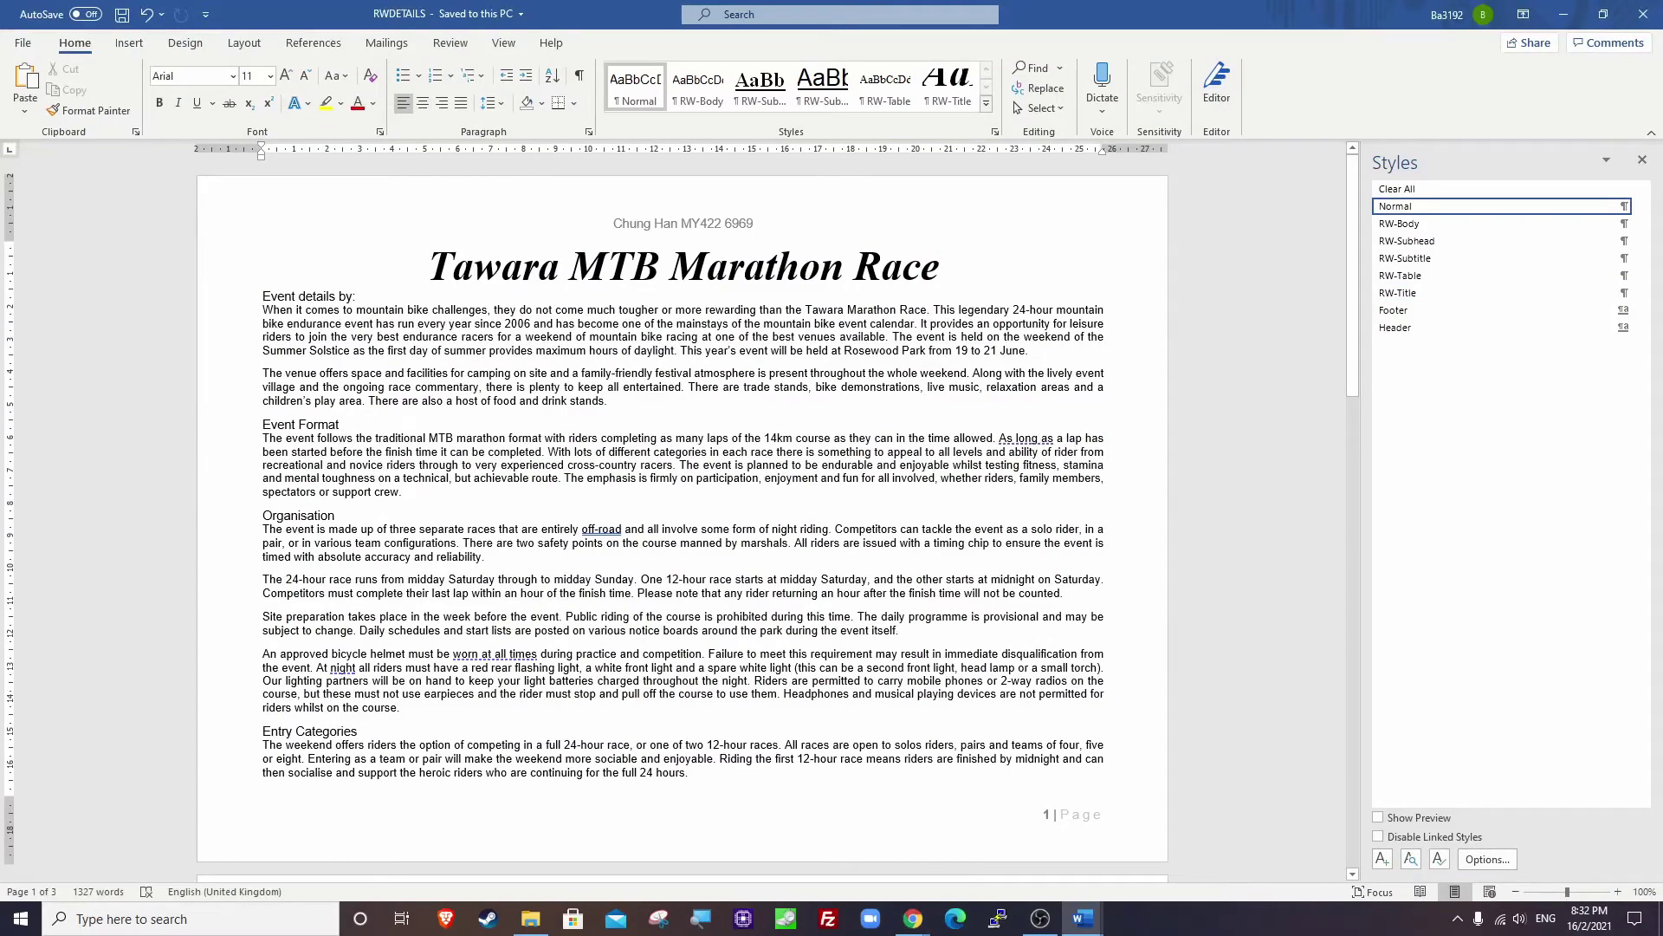
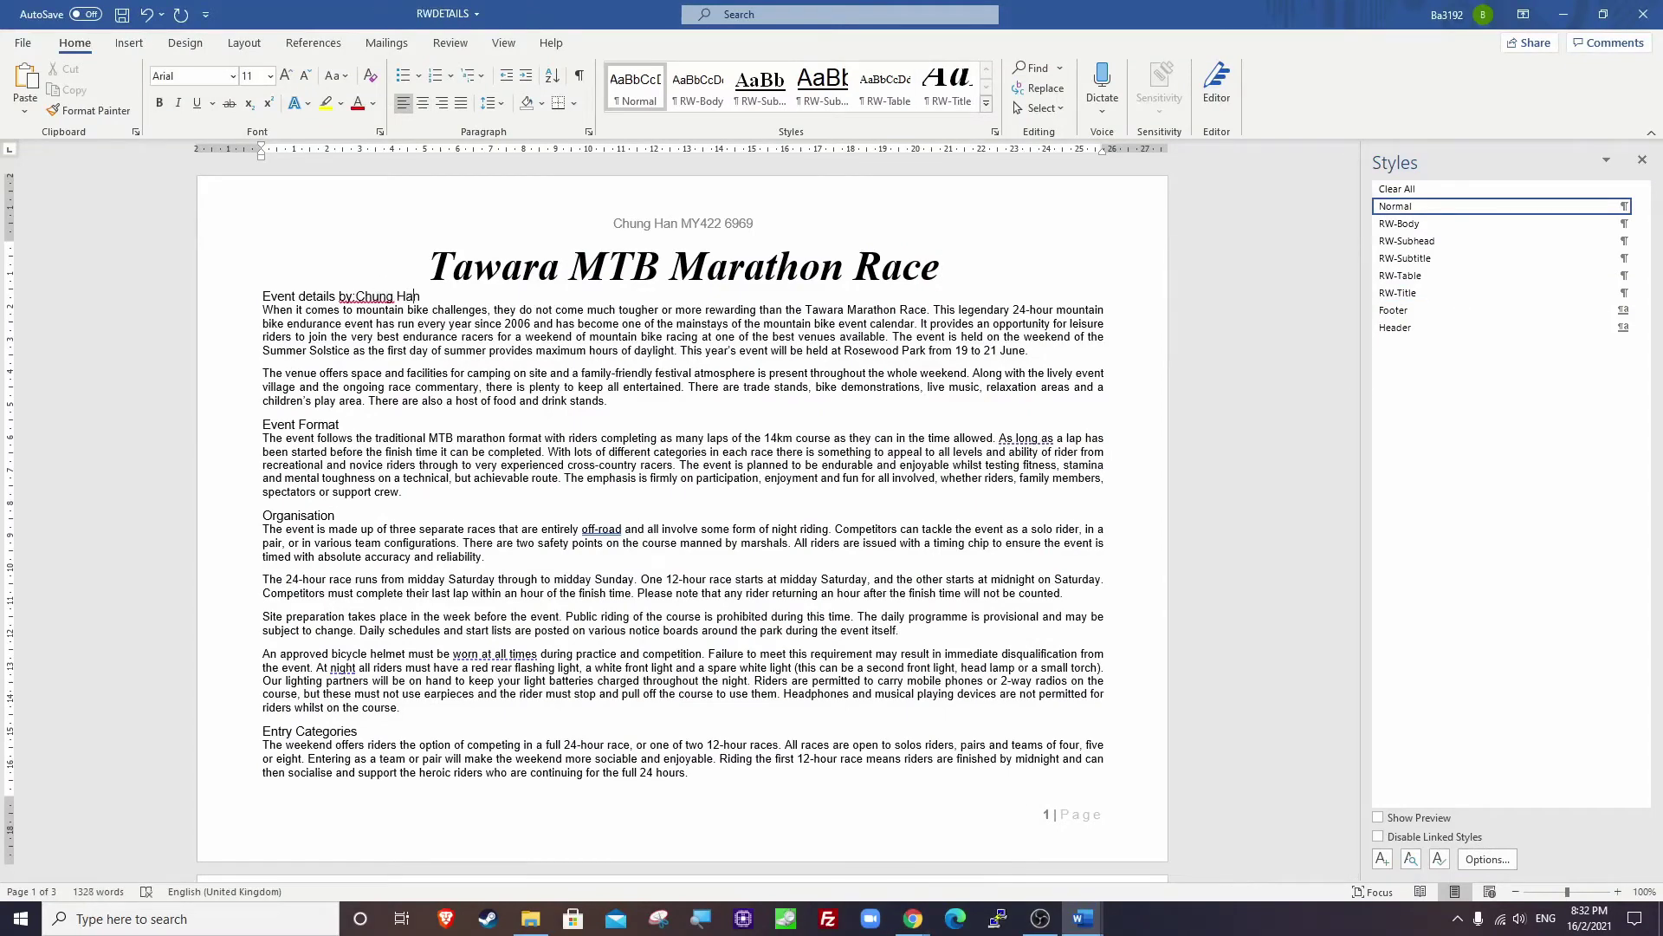
Type the candidate's name after 'Event details by:' and style that line RW-Subtitle.
{"action": "left_click", "coordinate": [356, 296]}
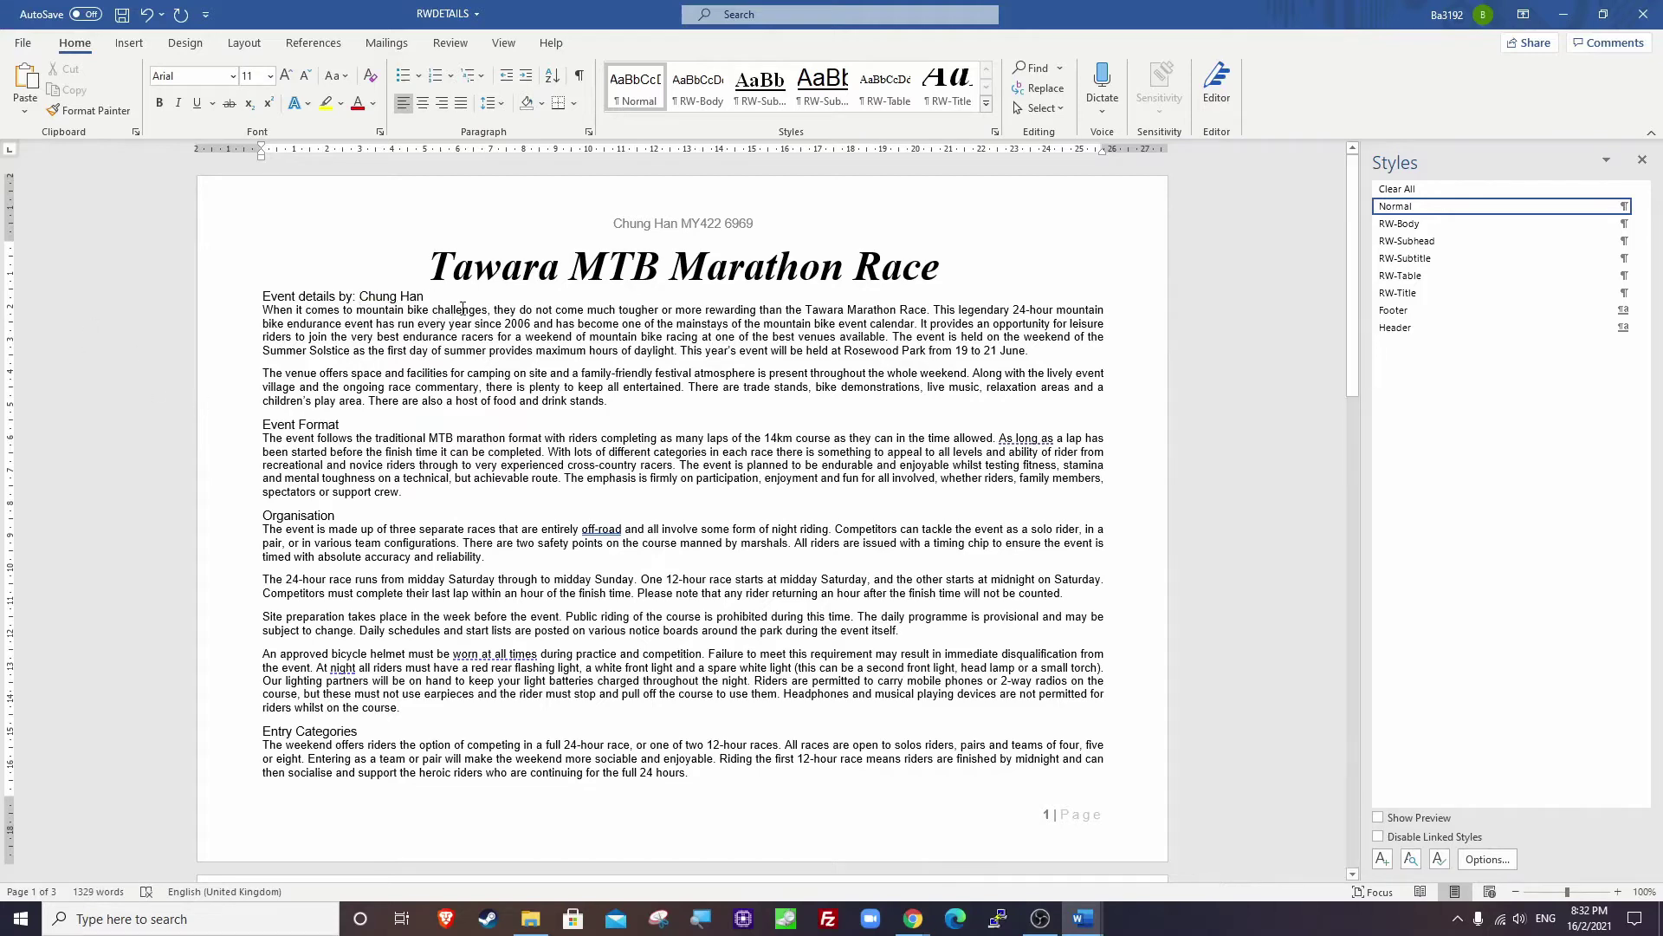
{"action": "triple_click", "coordinate": [379, 299]}
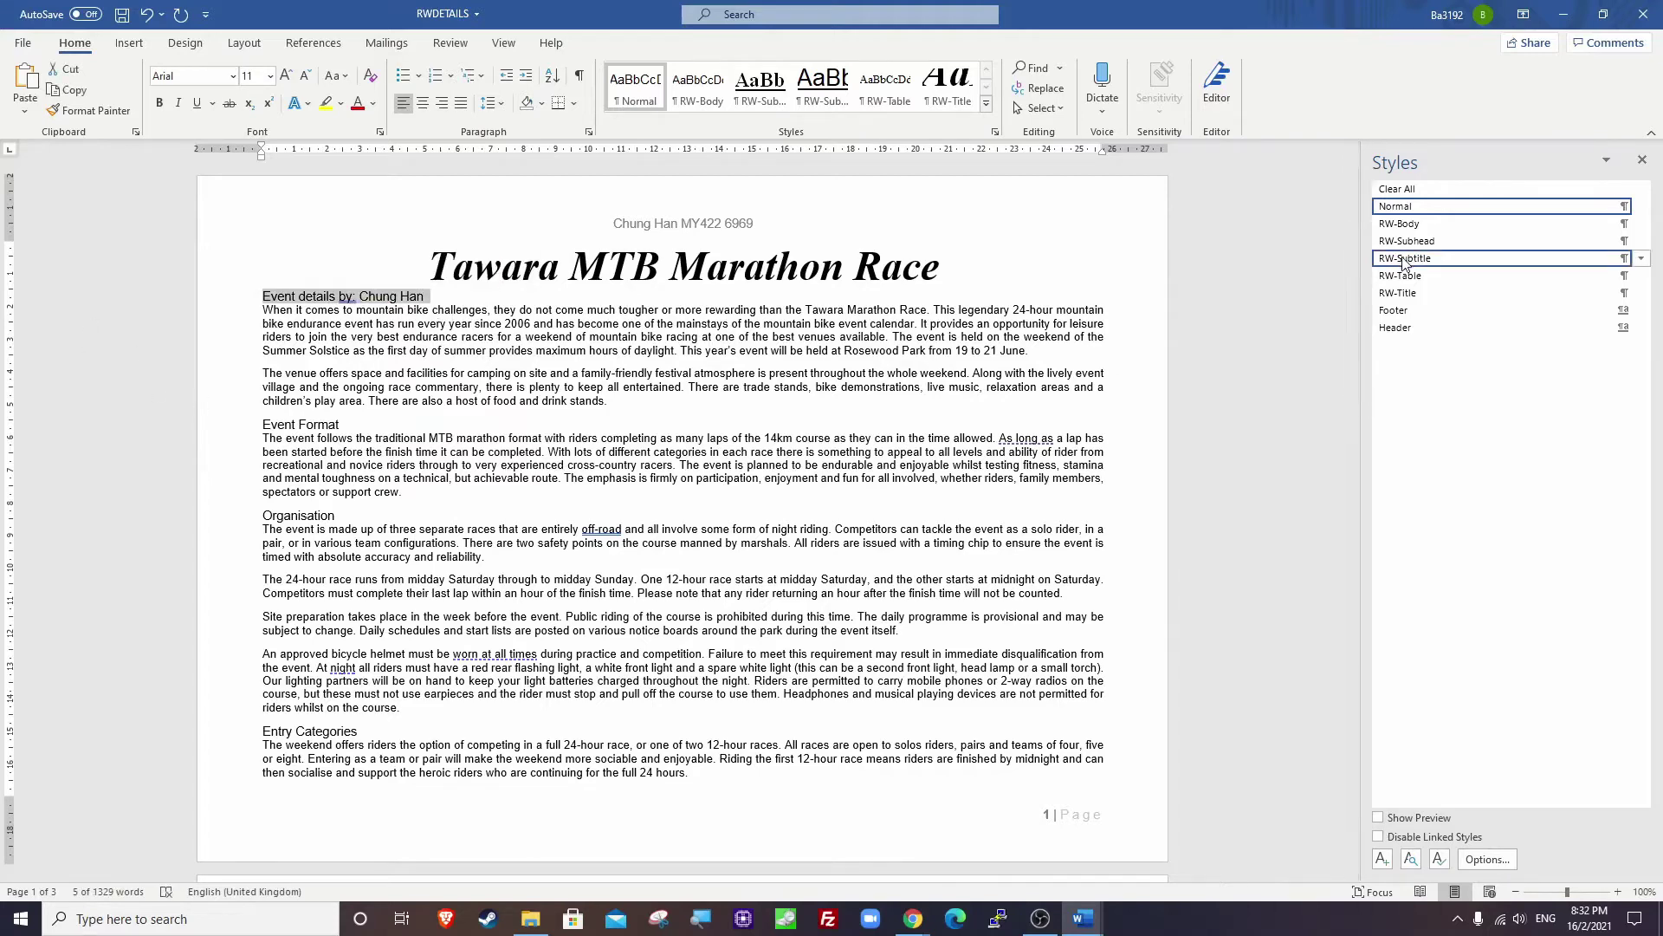
{"action": "left_click", "coordinate": [1405, 258]}
{"action": "left_click", "coordinate": [1283, 339]}
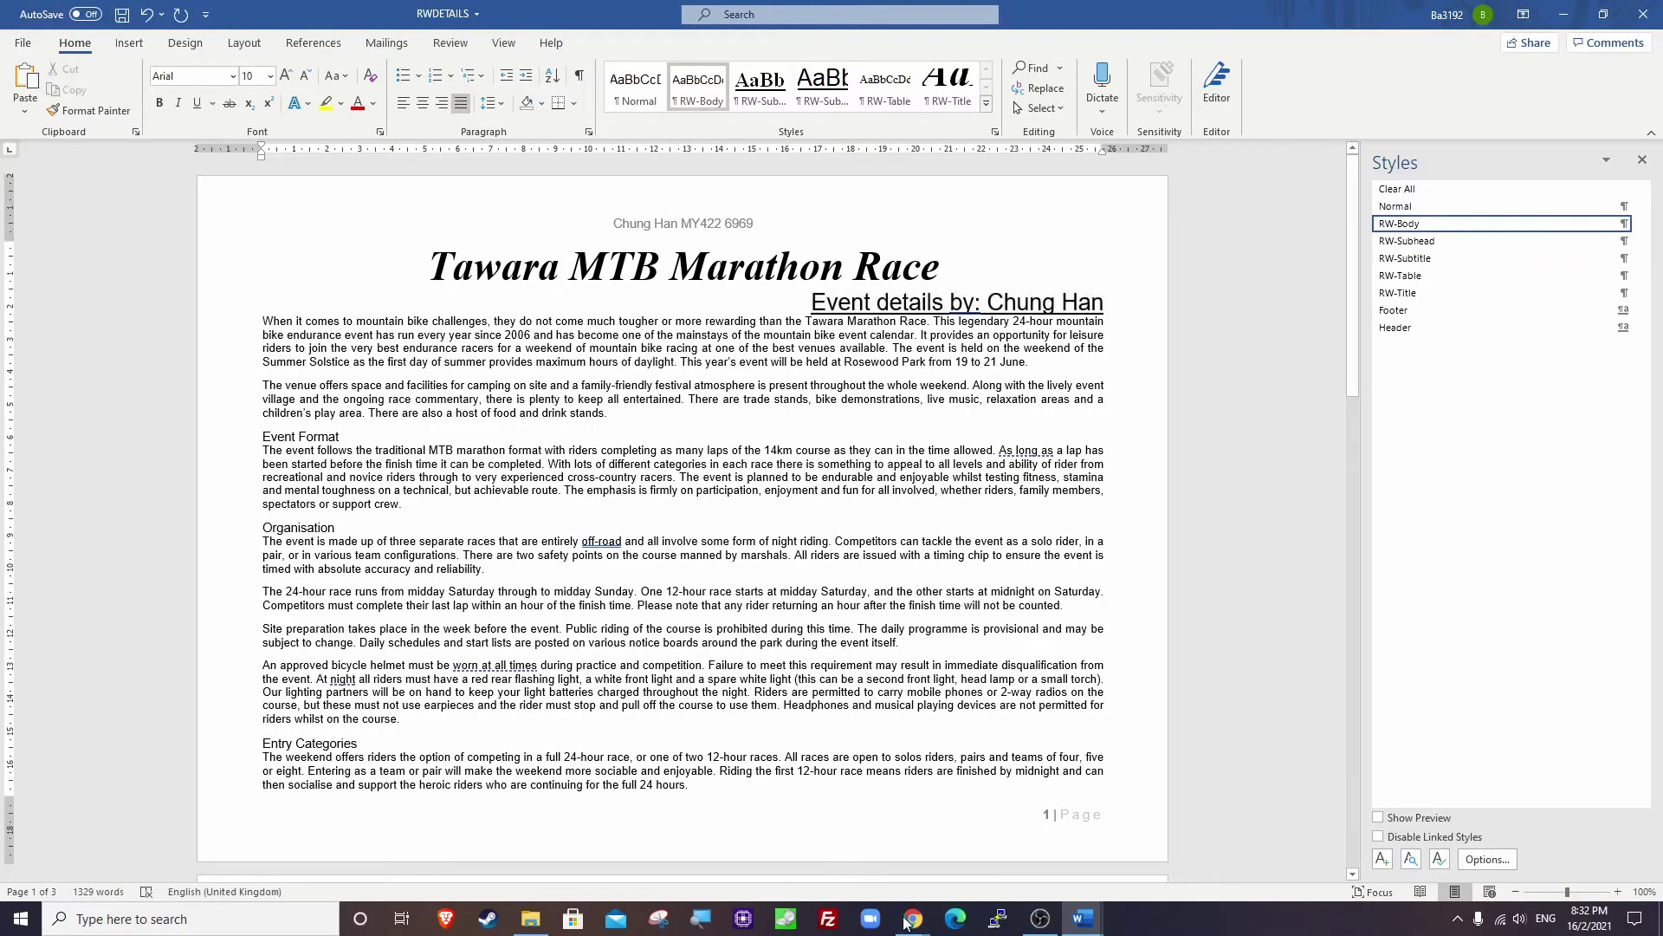
Bring the exam paper PDF forward and clear its earlier highlight.
{"action": "mouse_move", "coordinate": [907, 918]}
{"action": "left_click", "coordinate": [818, 849]}
{"action": "left_click", "coordinate": [718, 437]}
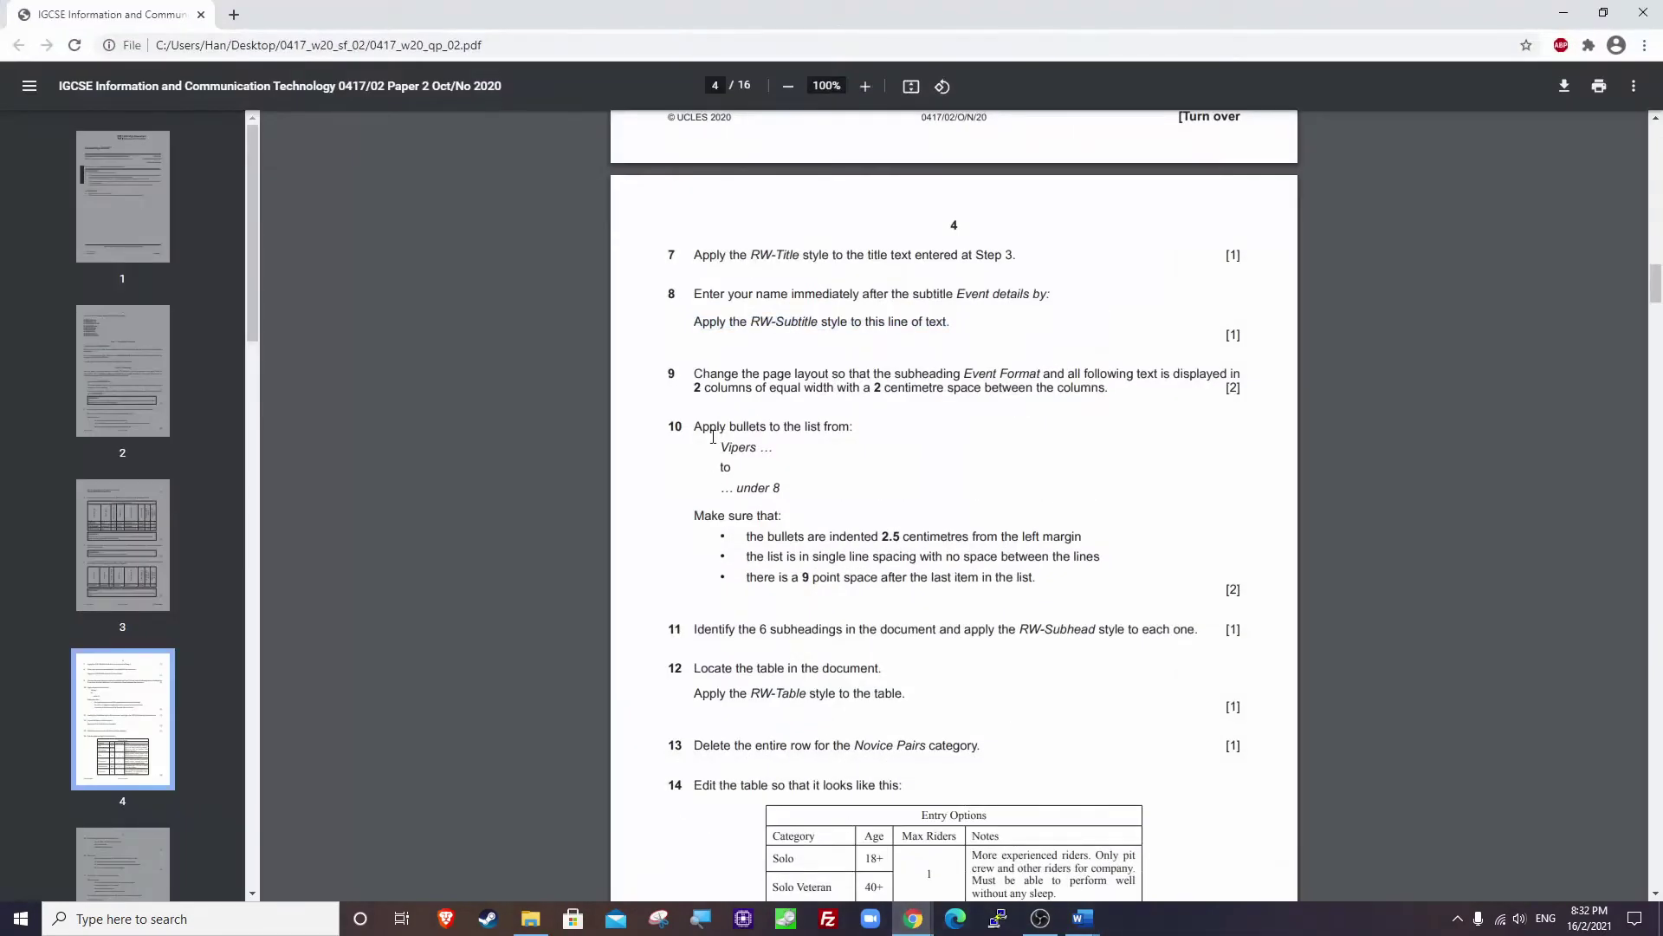
Highlight step 9's two-equal-column, 2 cm gap instruction, then return to RWDETAILS in Word.
{"action": "scroll", "coordinate": [700, 367], "scroll_direction": "down", "scroll_amount": 1}
{"action": "left_click_drag", "start_coordinate": [694, 286], "coordinate": [1111, 304]}
{"action": "key", "text": "alt+Tab"}
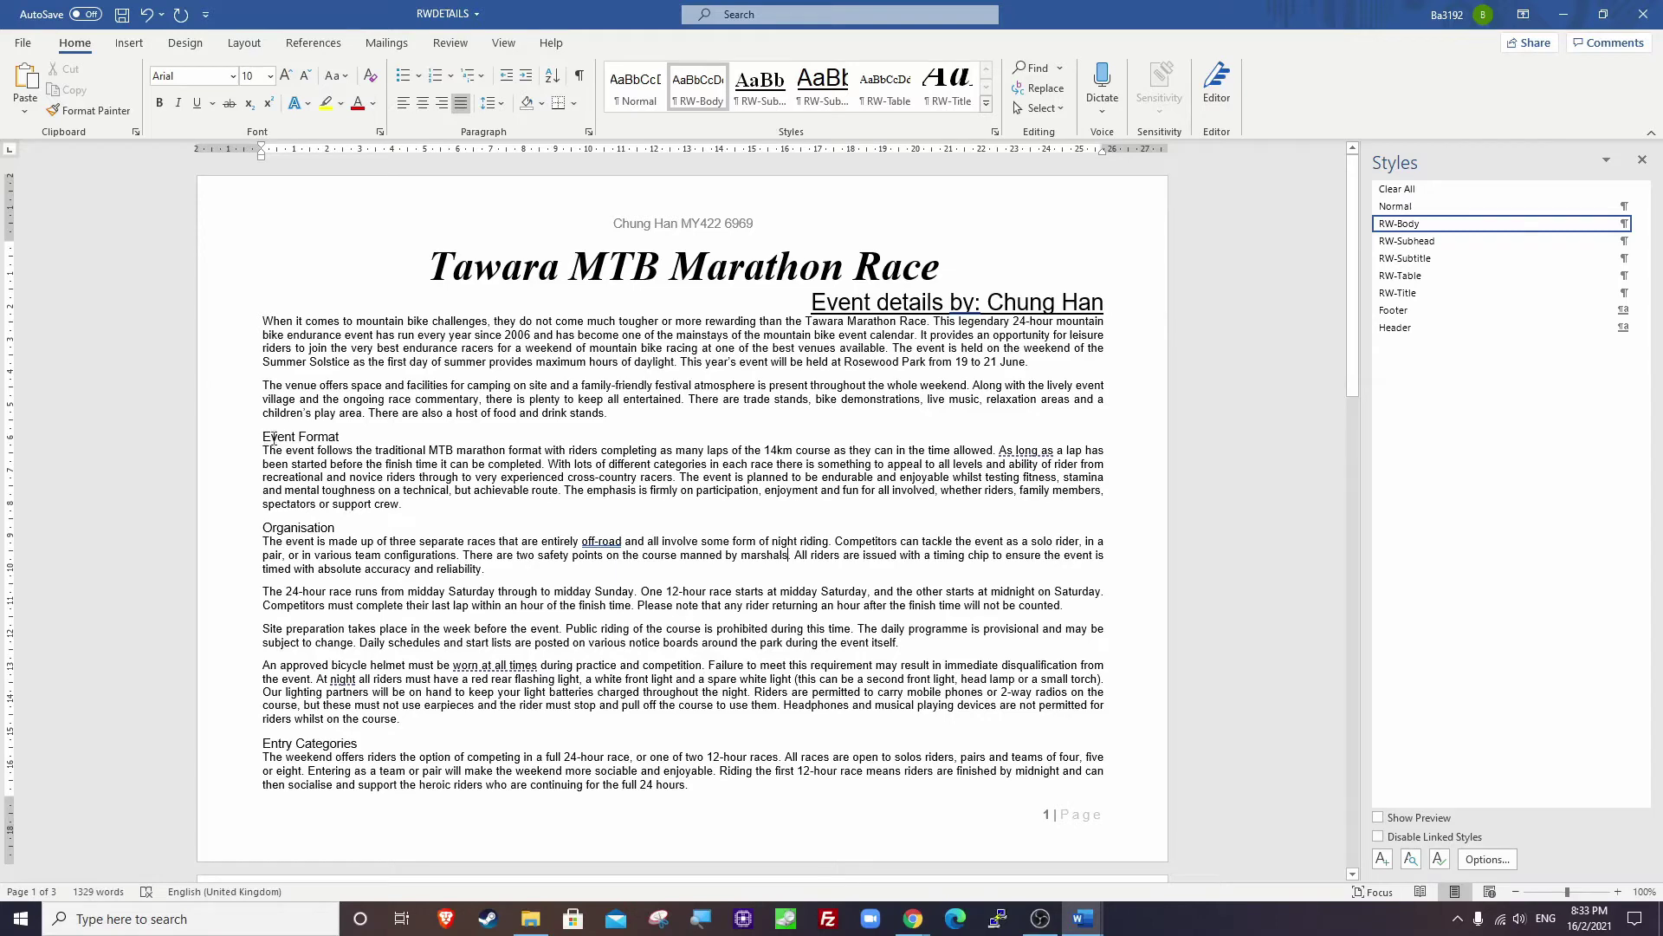
Select all the text from the Event Format subheading to the end.
{"action": "left_click_drag", "start_coordinate": [274, 438], "coordinate": [353, 442]}
{"action": "left_click_drag", "start_coordinate": [261, 323], "coordinate": [350, 379]}
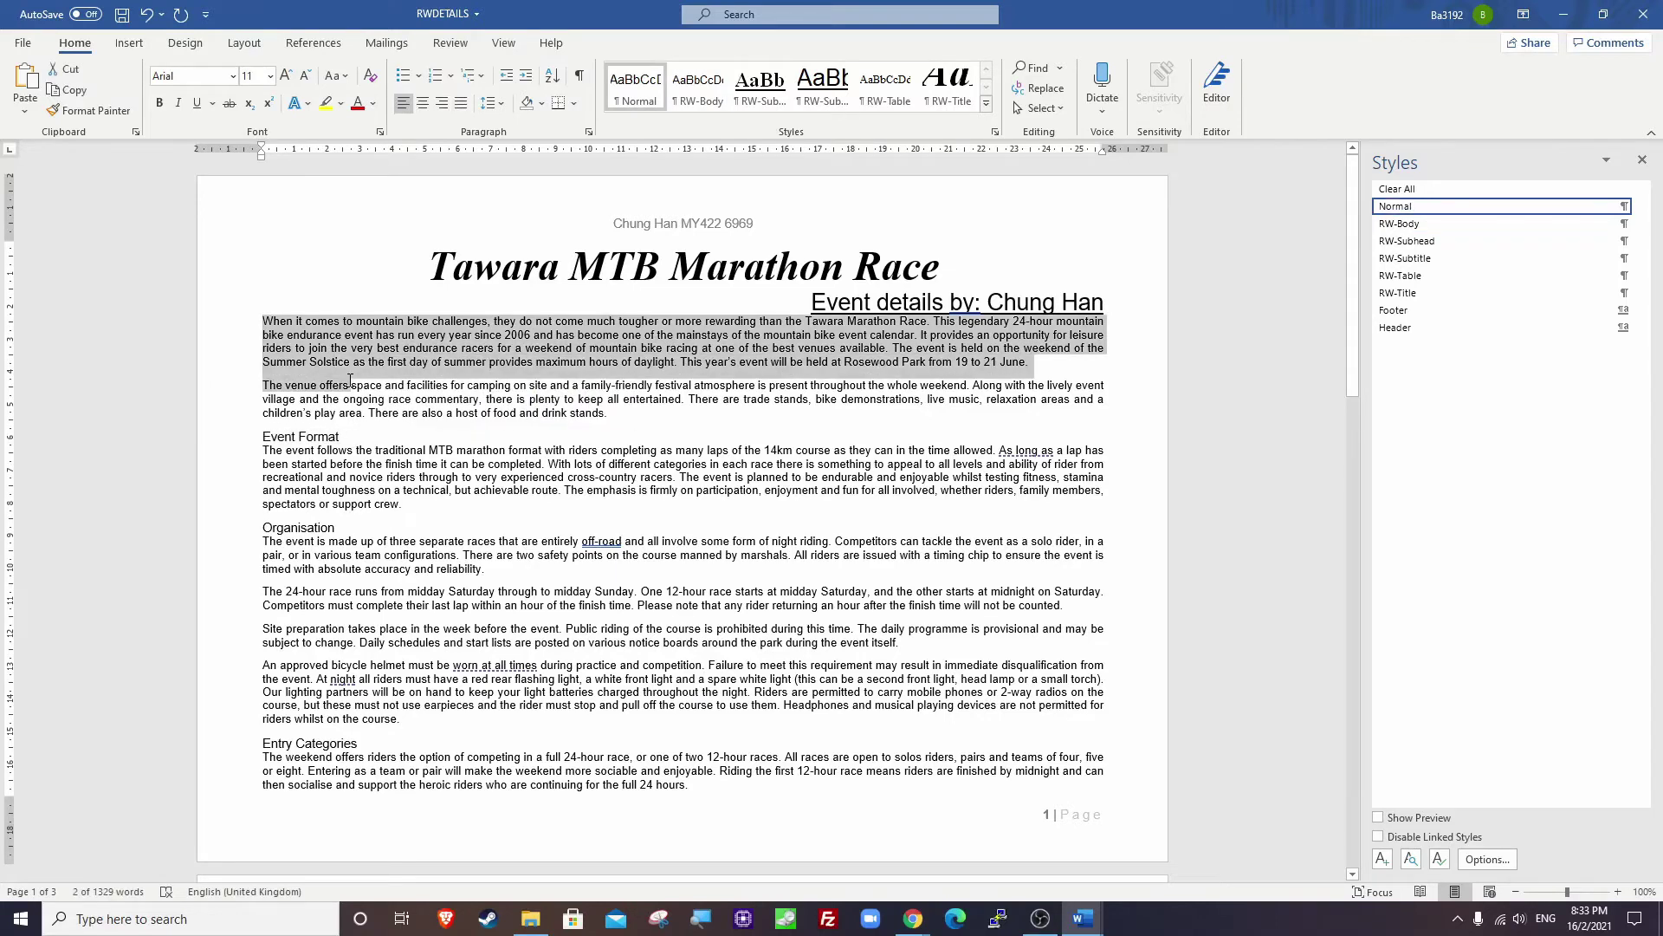
{"action": "left_click", "coordinate": [298, 444]}
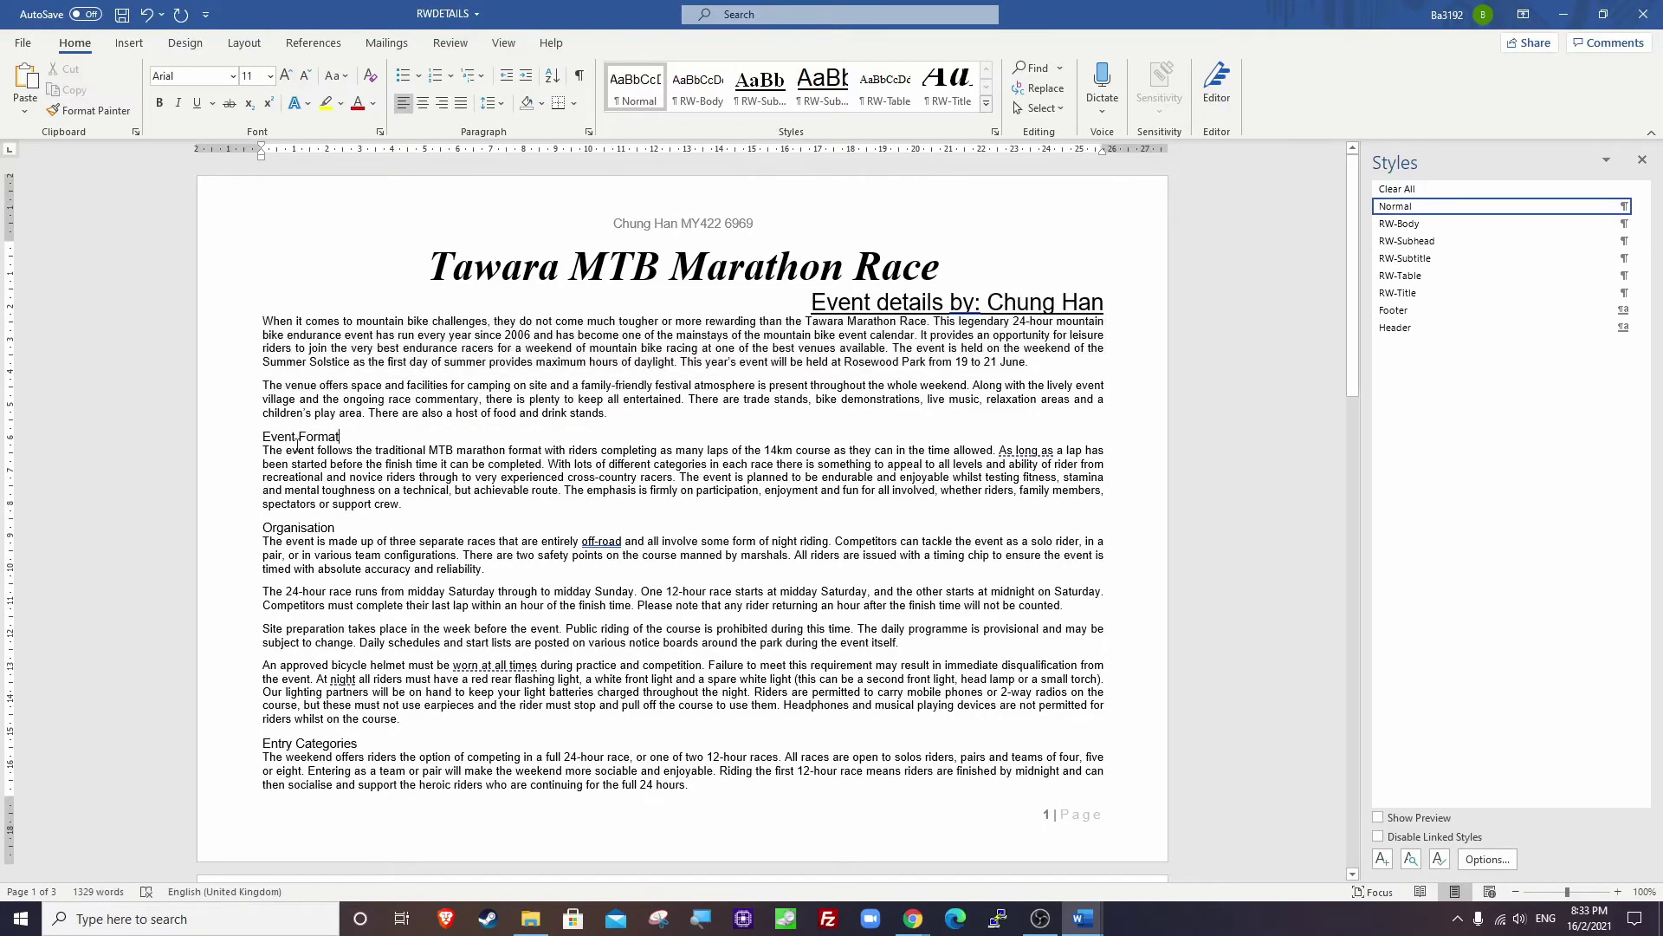
{"action": "left_click_drag", "start_coordinate": [263, 435], "coordinate": [842, 588]}
{"action": "scroll", "coordinate": [841, 581], "scroll_direction": "up", "scroll_amount": 20}
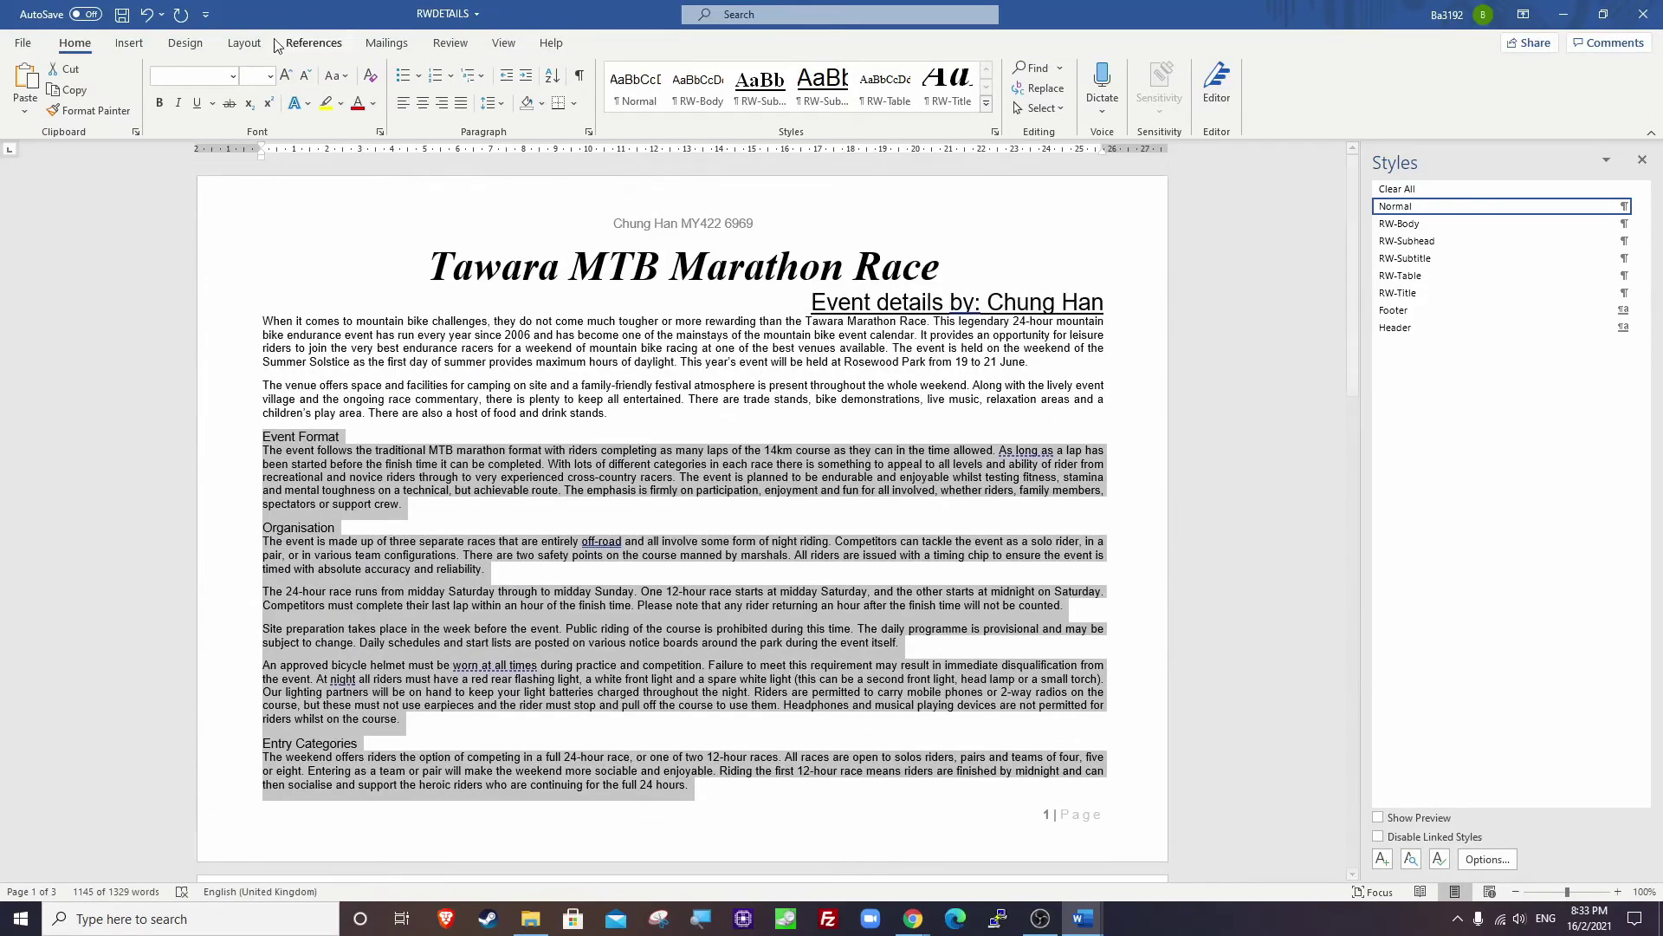
In More Columns, choose two equal columns and set the spacing to 2 cm.
{"action": "left_click", "coordinate": [245, 45]}
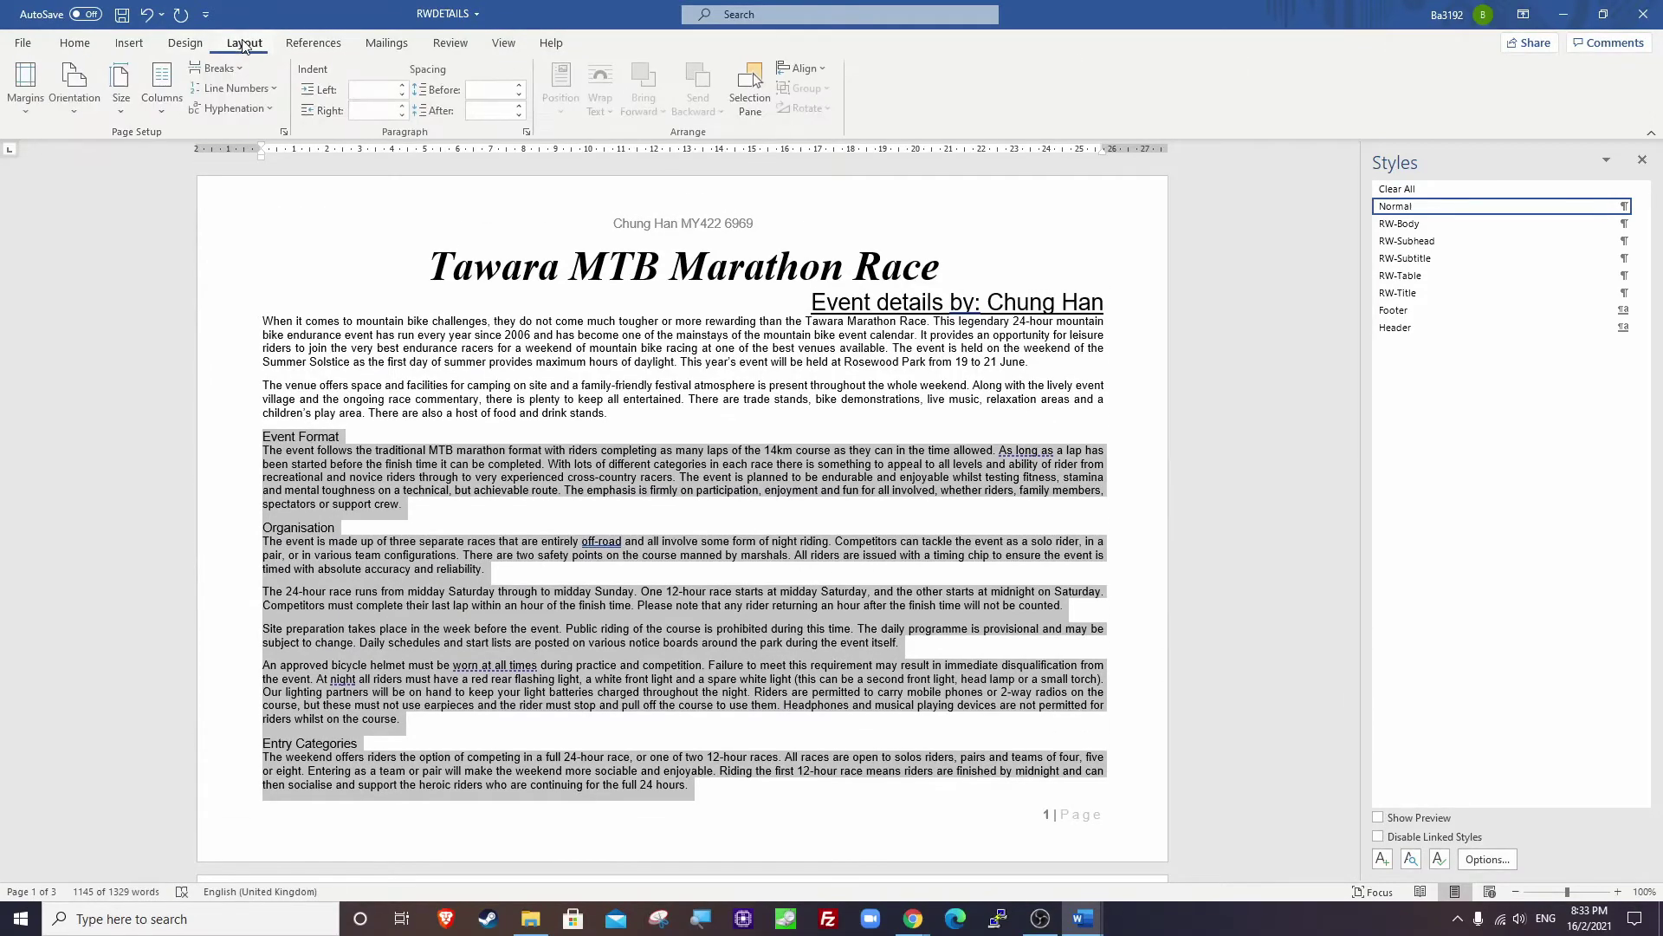
{"action": "left_click", "coordinate": [164, 99]}
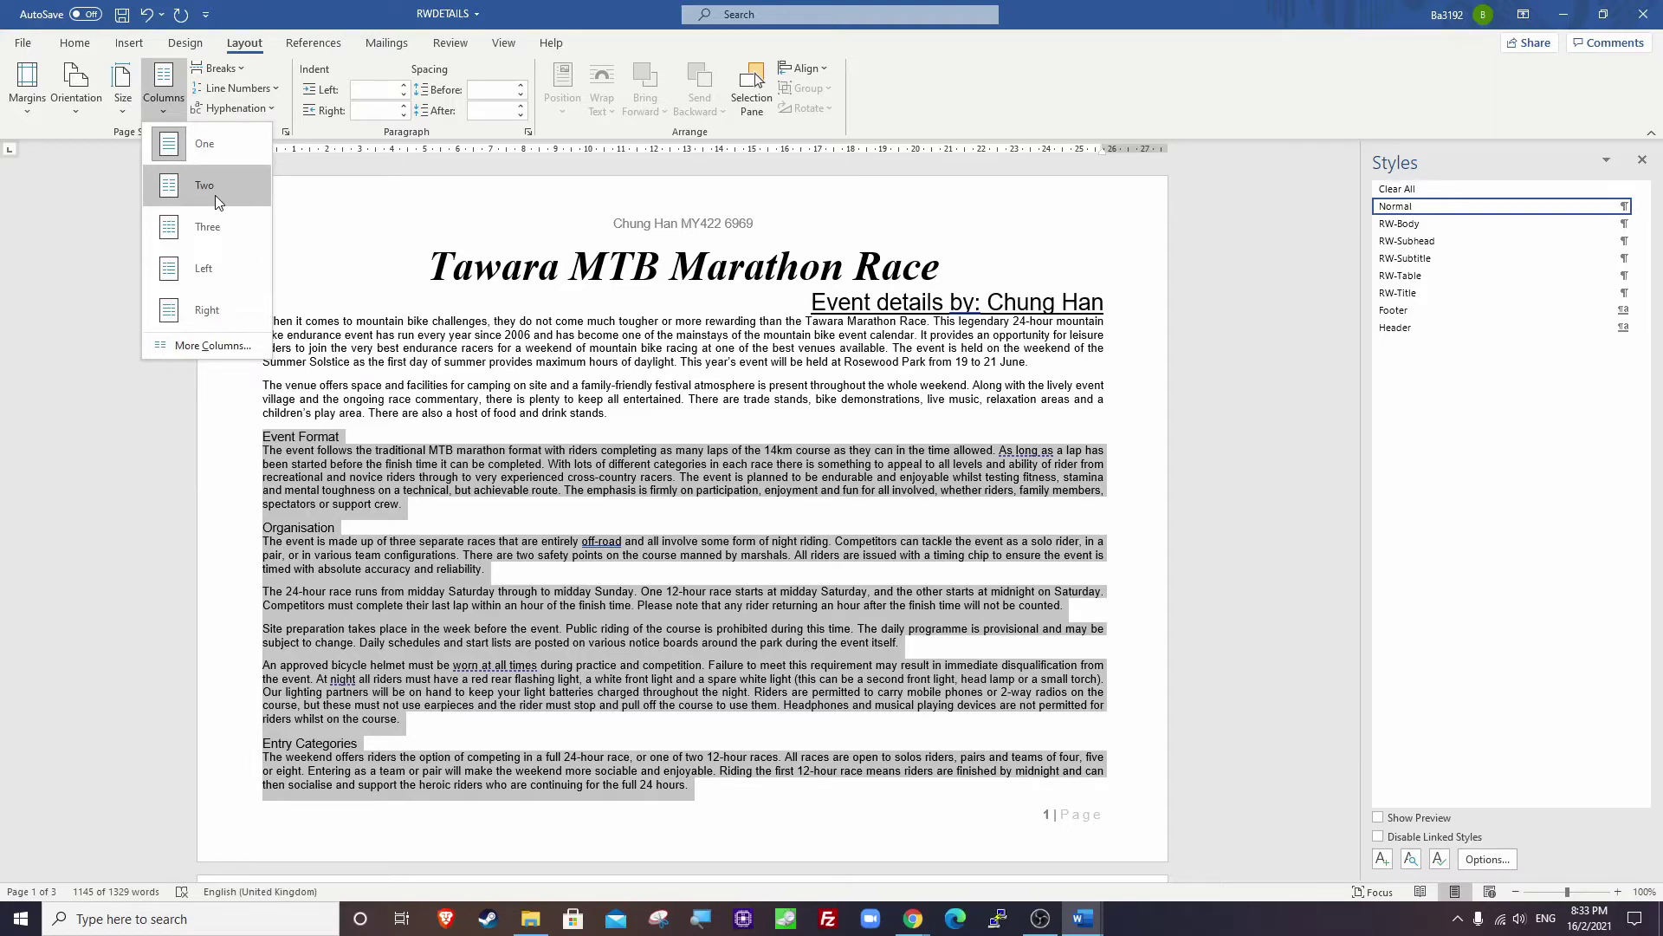
{"action": "left_click", "coordinate": [215, 349]}
{"action": "left_click", "coordinate": [778, 362]}
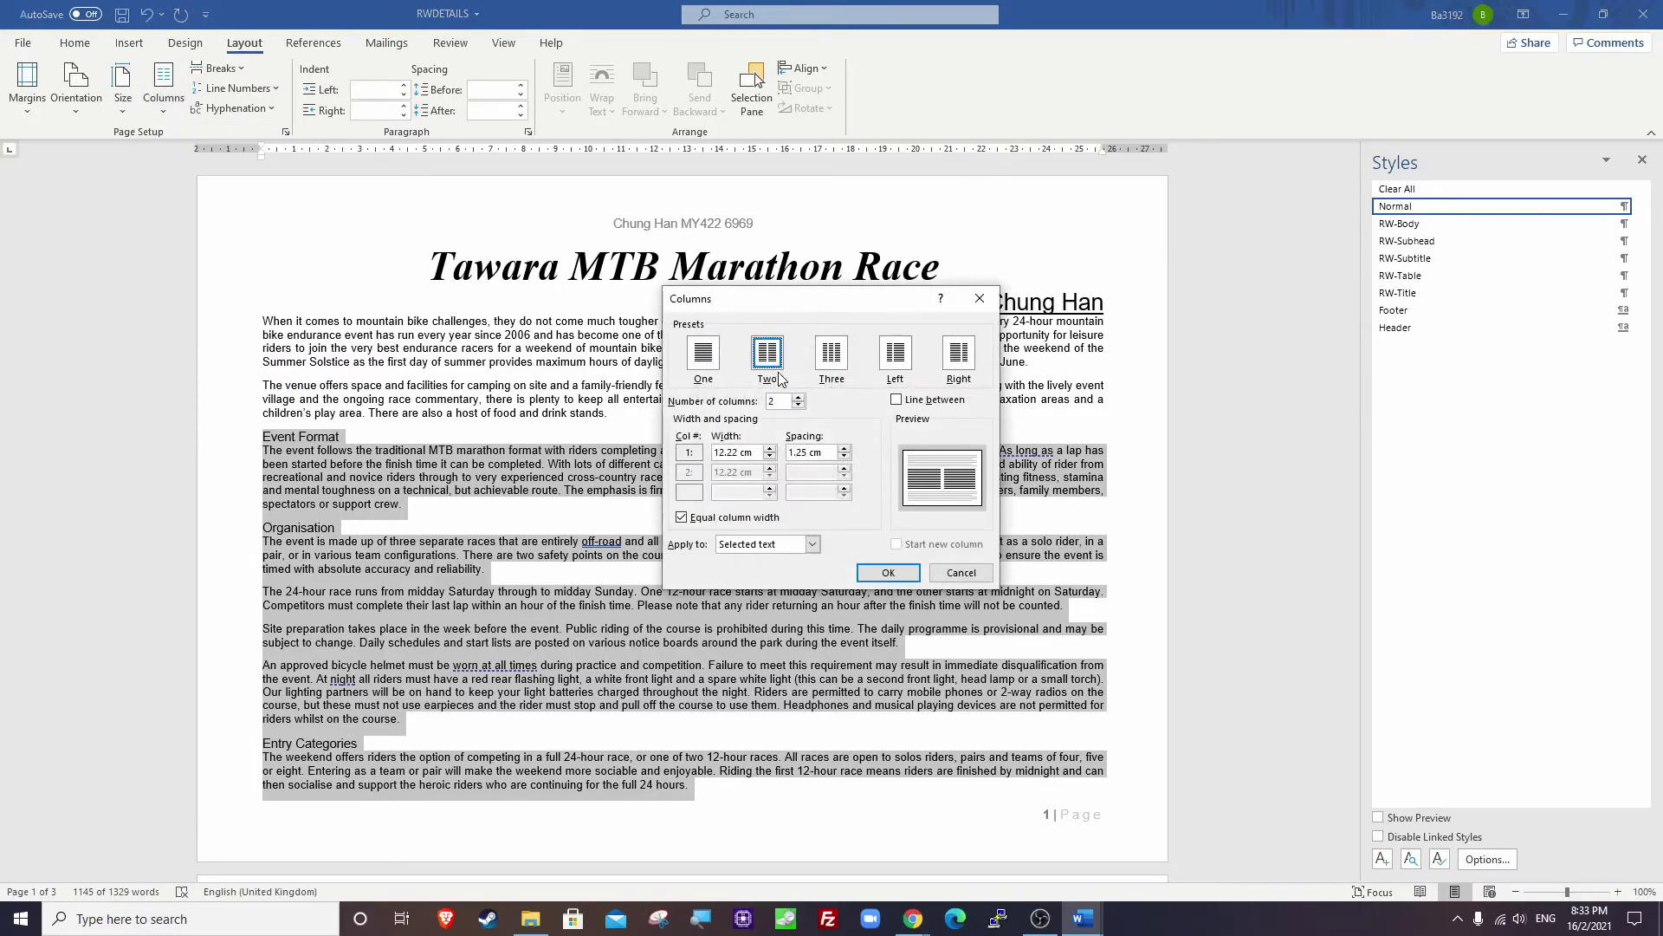
{"action": "left_click_drag", "start_coordinate": [829, 453], "coordinate": [784, 453]}
{"action": "type", "text": "2"}
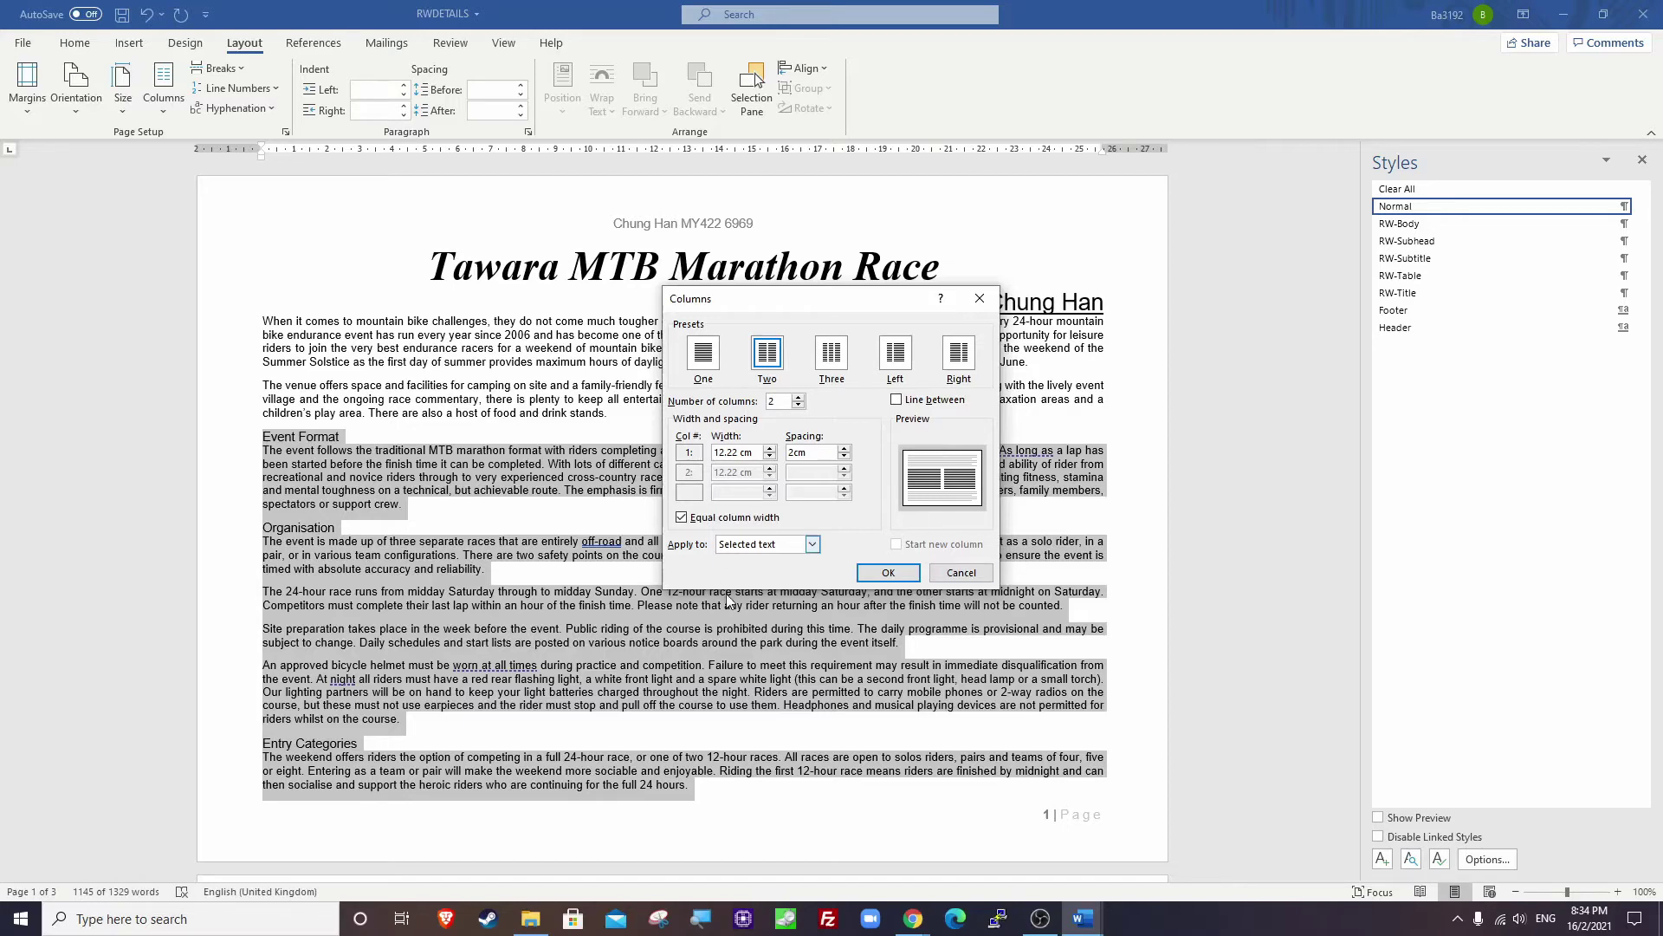
Apply two equal columns 2 cm apart from Event Format onward, save RWDETAILS, and return to the exam paper.
{"action": "left_click", "coordinate": [888, 573]}
{"action": "left_click", "coordinate": [800, 569]}
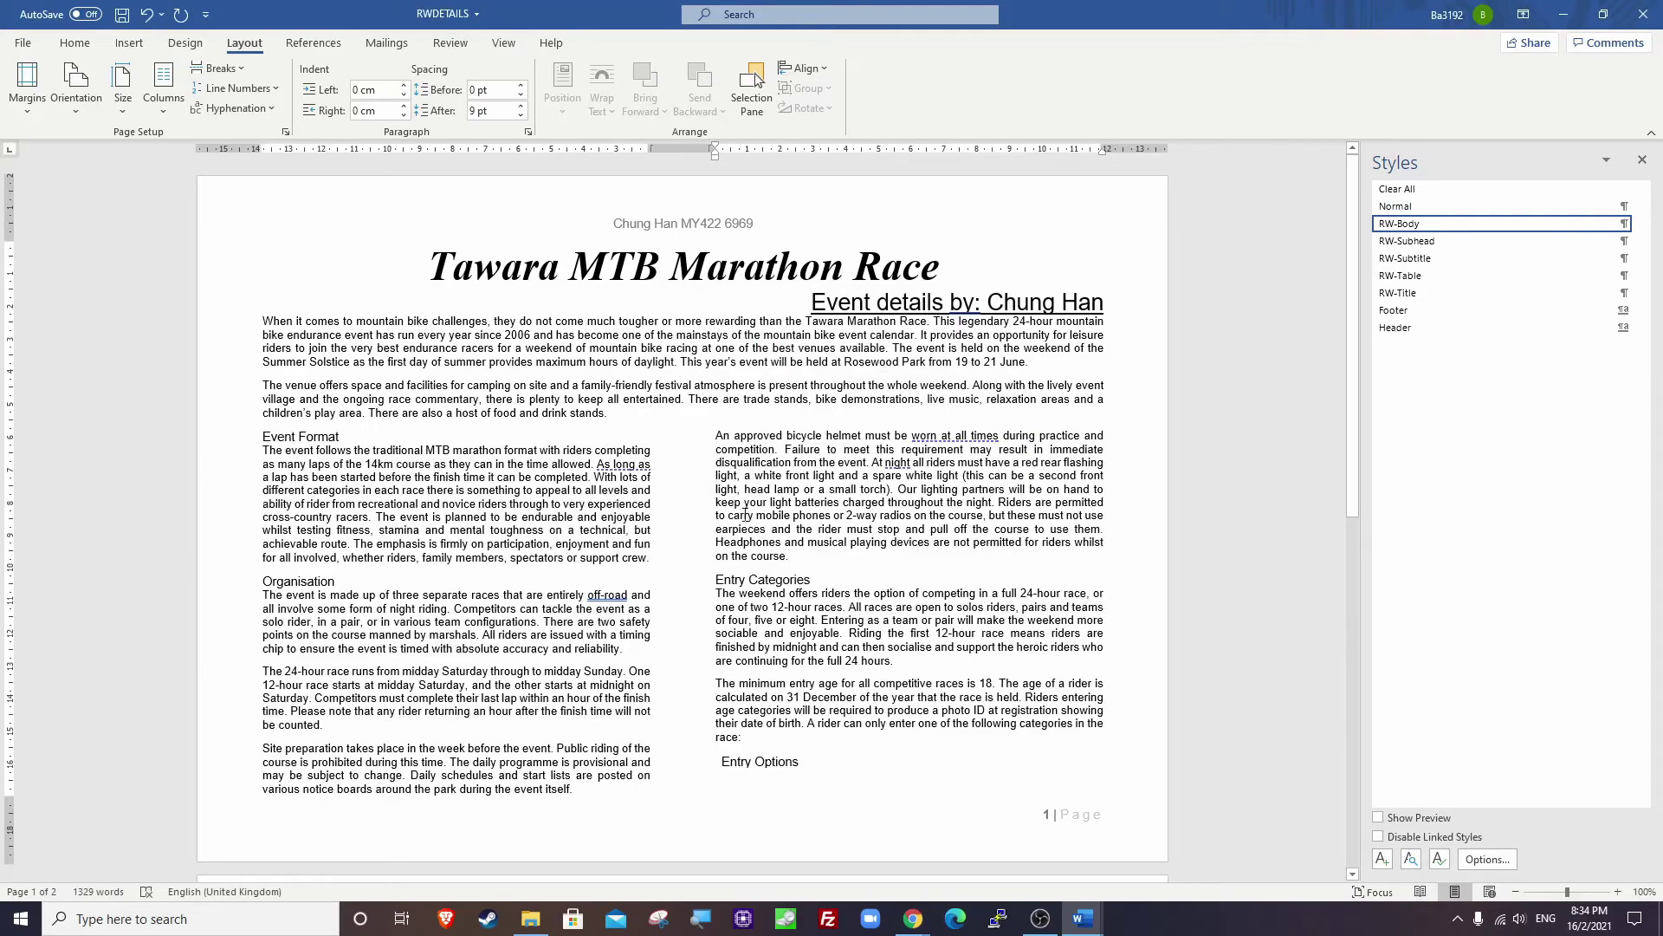
{"action": "left_click_drag", "start_coordinate": [263, 436], "coordinate": [1074, 765]}
{"action": "scroll", "coordinate": [811, 757], "scroll_direction": "down", "scroll_amount": 3}
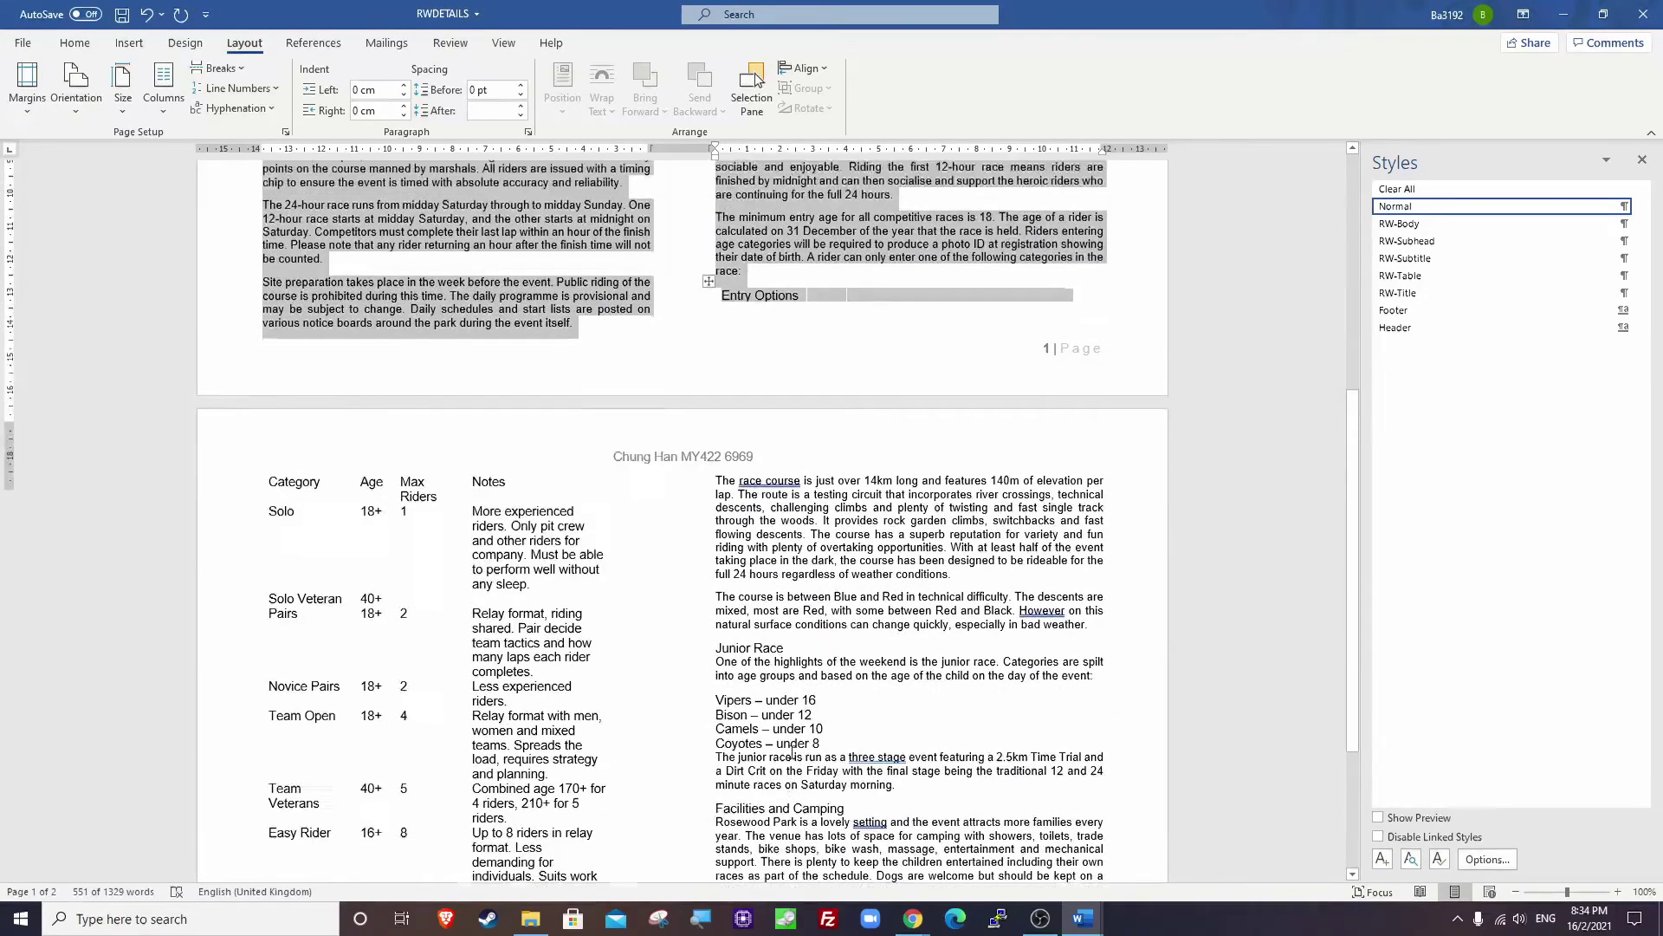
{"action": "scroll", "coordinate": [811, 757], "scroll_direction": "up", "scroll_amount": 3}
{"action": "left_click", "coordinate": [716, 455]}
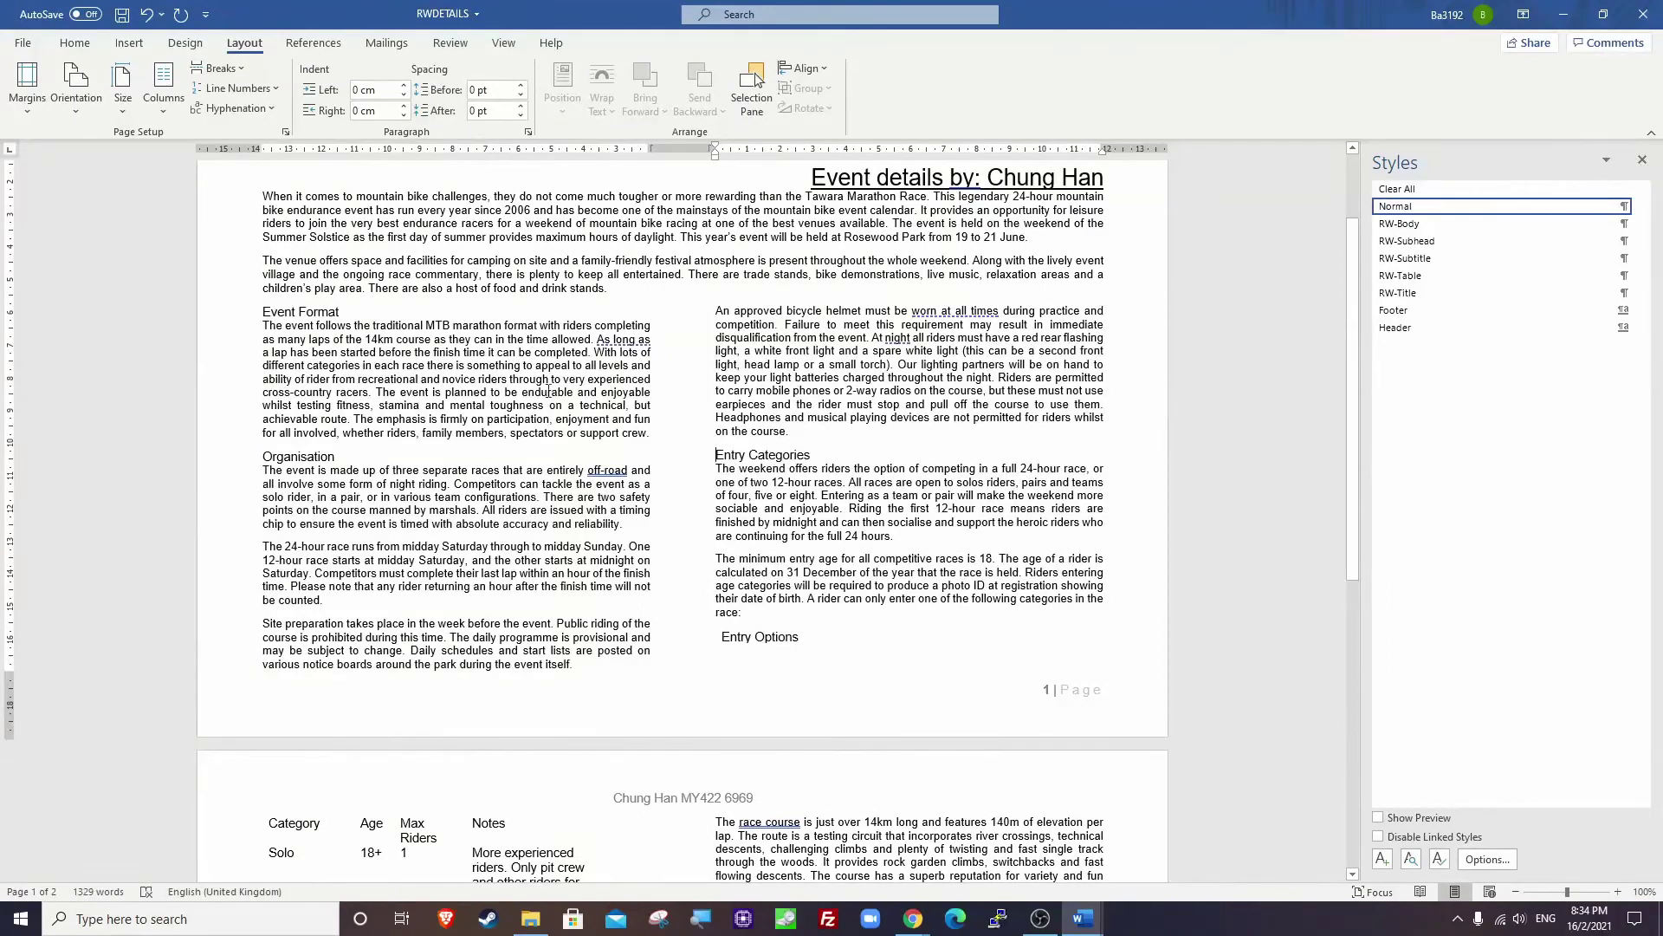
{"action": "key", "text": "ctrl+s"}
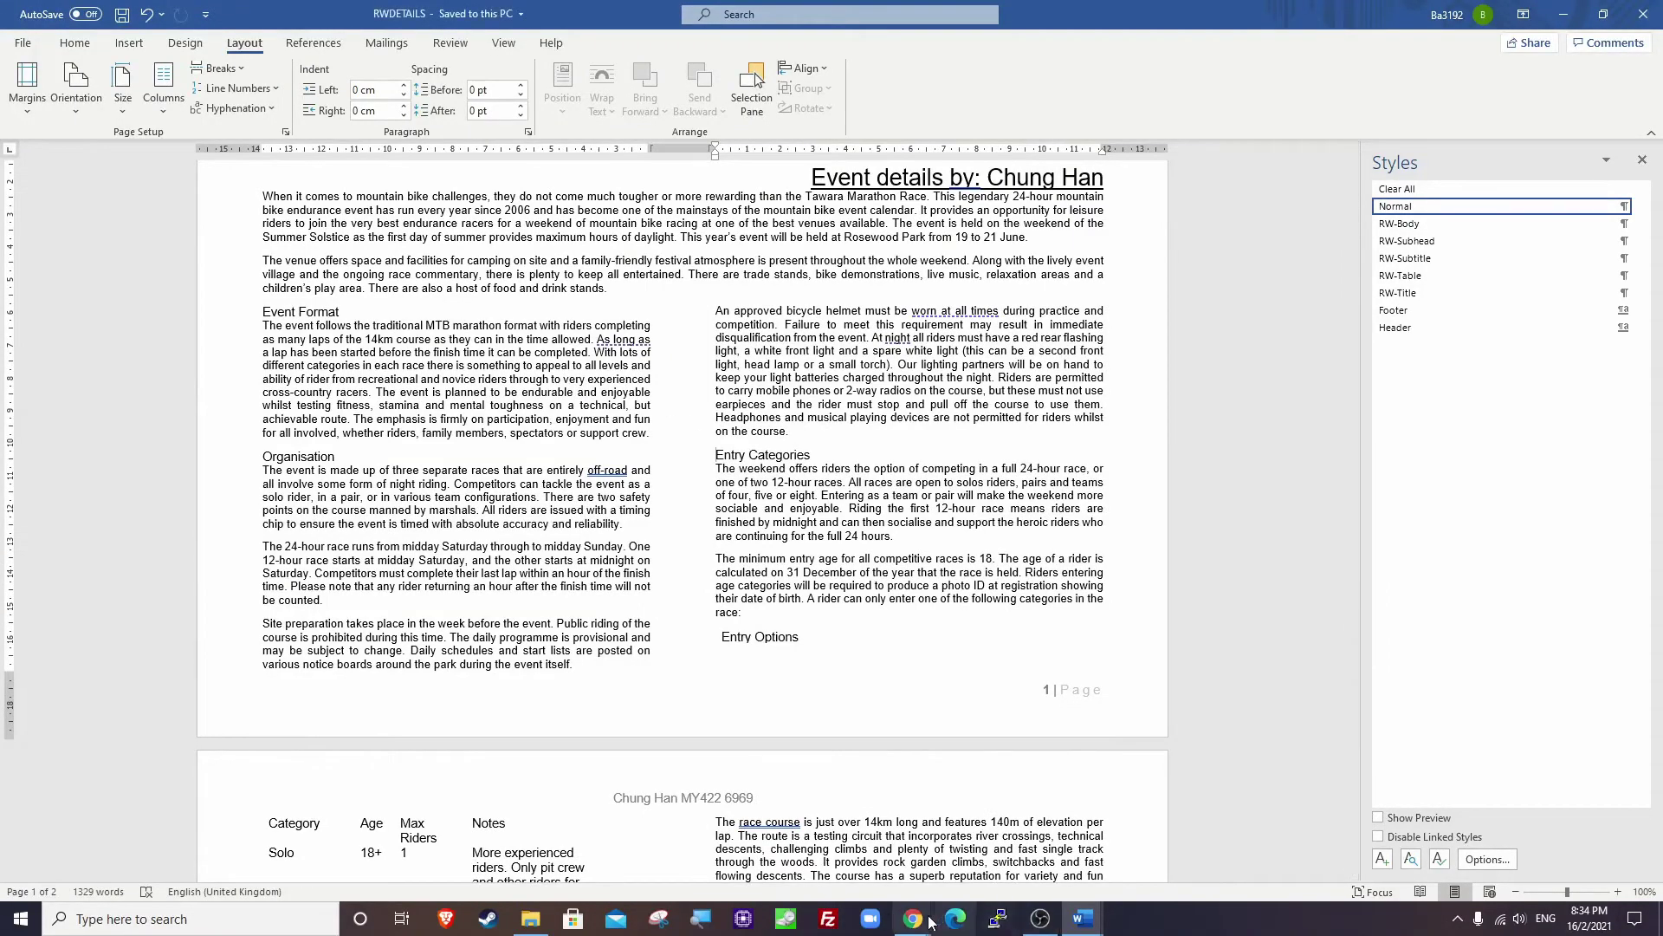
{"action": "mouse_move", "coordinate": [913, 918]}
{"action": "left_click", "coordinate": [845, 877]}
Read question 10: bullet Vipers to Coyotes – under 8, indent 2.5 cm, and add 9 pt spacing.
{"action": "scroll", "coordinate": [831, 416], "scroll_direction": "down", "scroll_amount": 2}
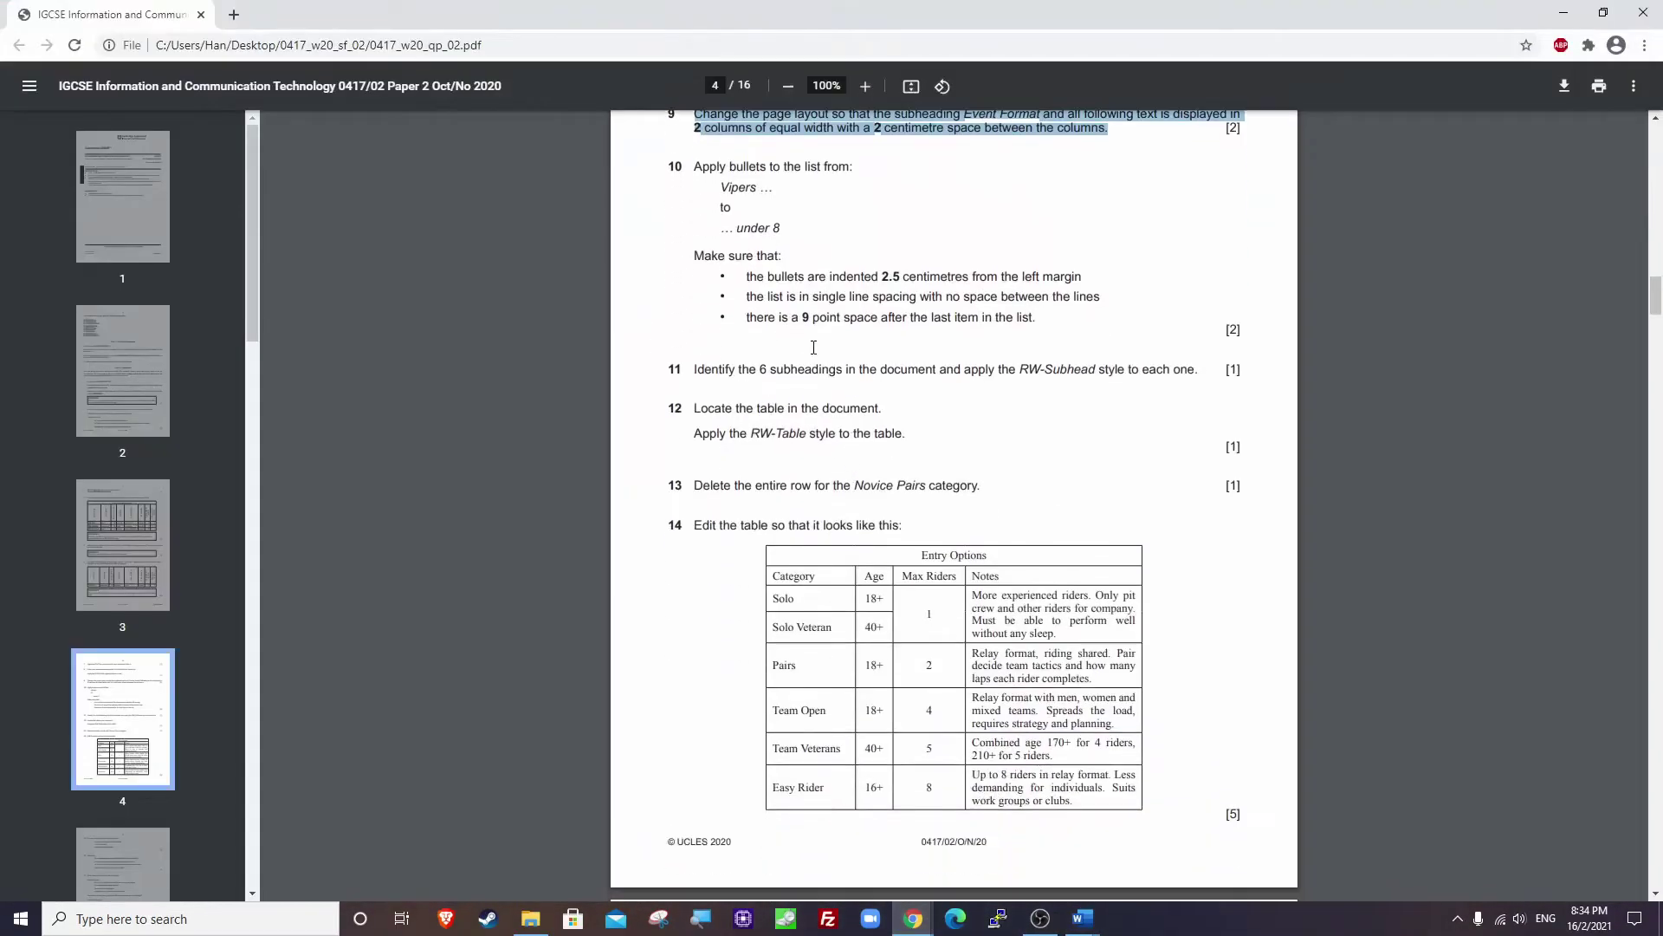
{"action": "left_click", "coordinate": [767, 230]}
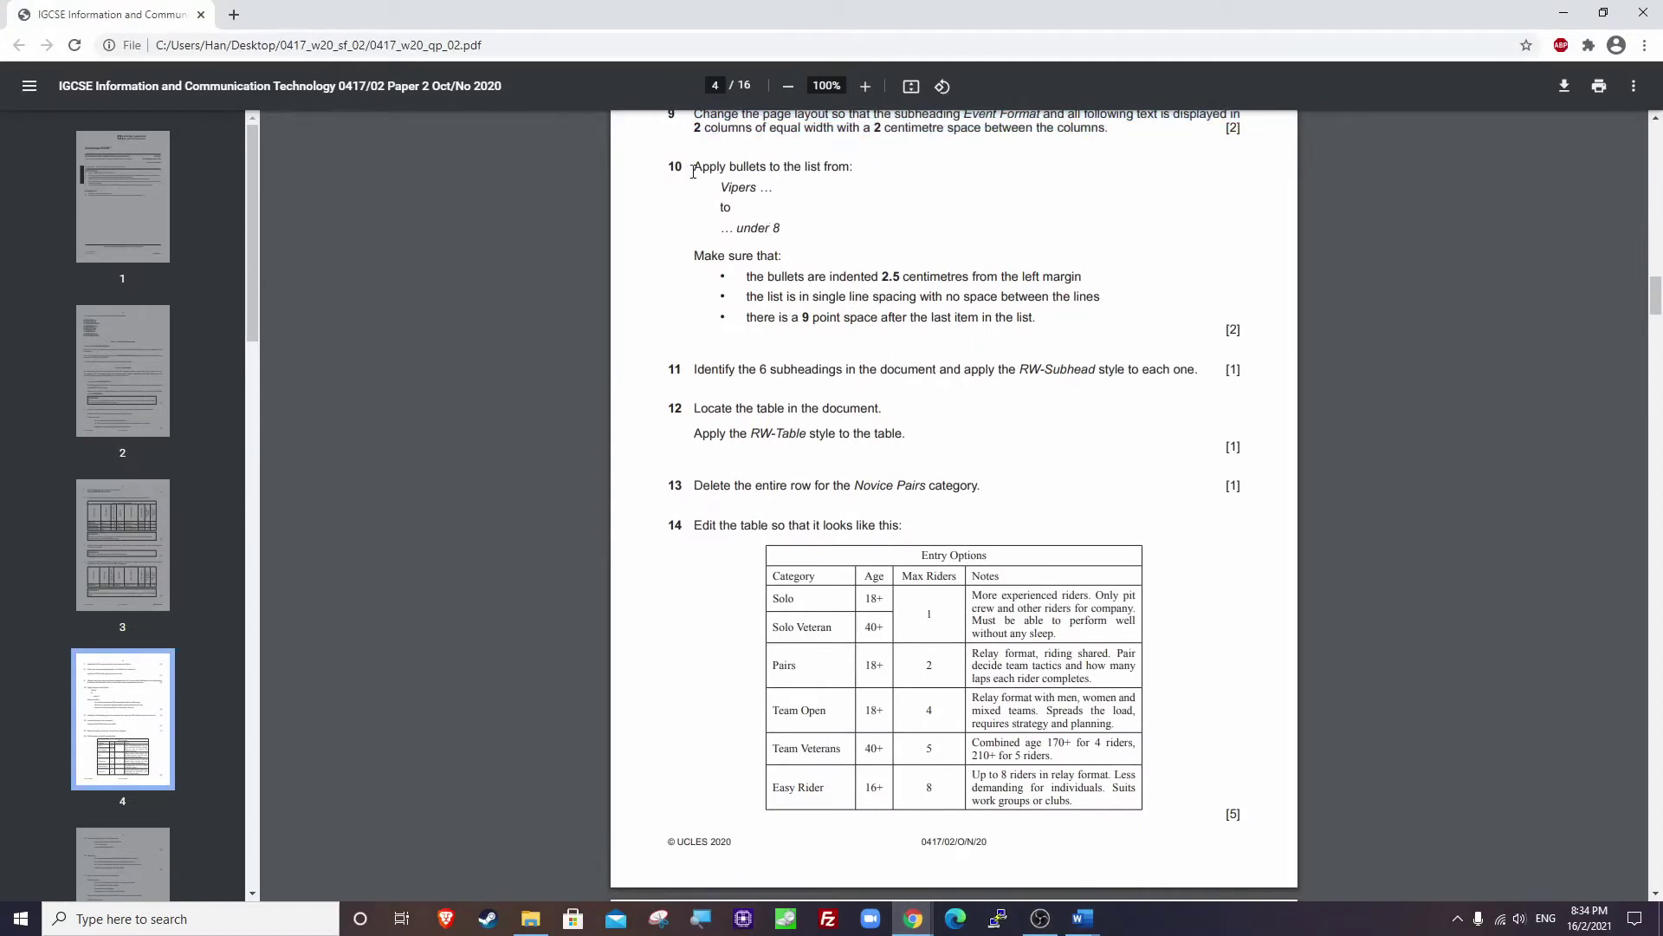
{"action": "left_click_drag", "start_coordinate": [696, 169], "coordinate": [867, 165]}
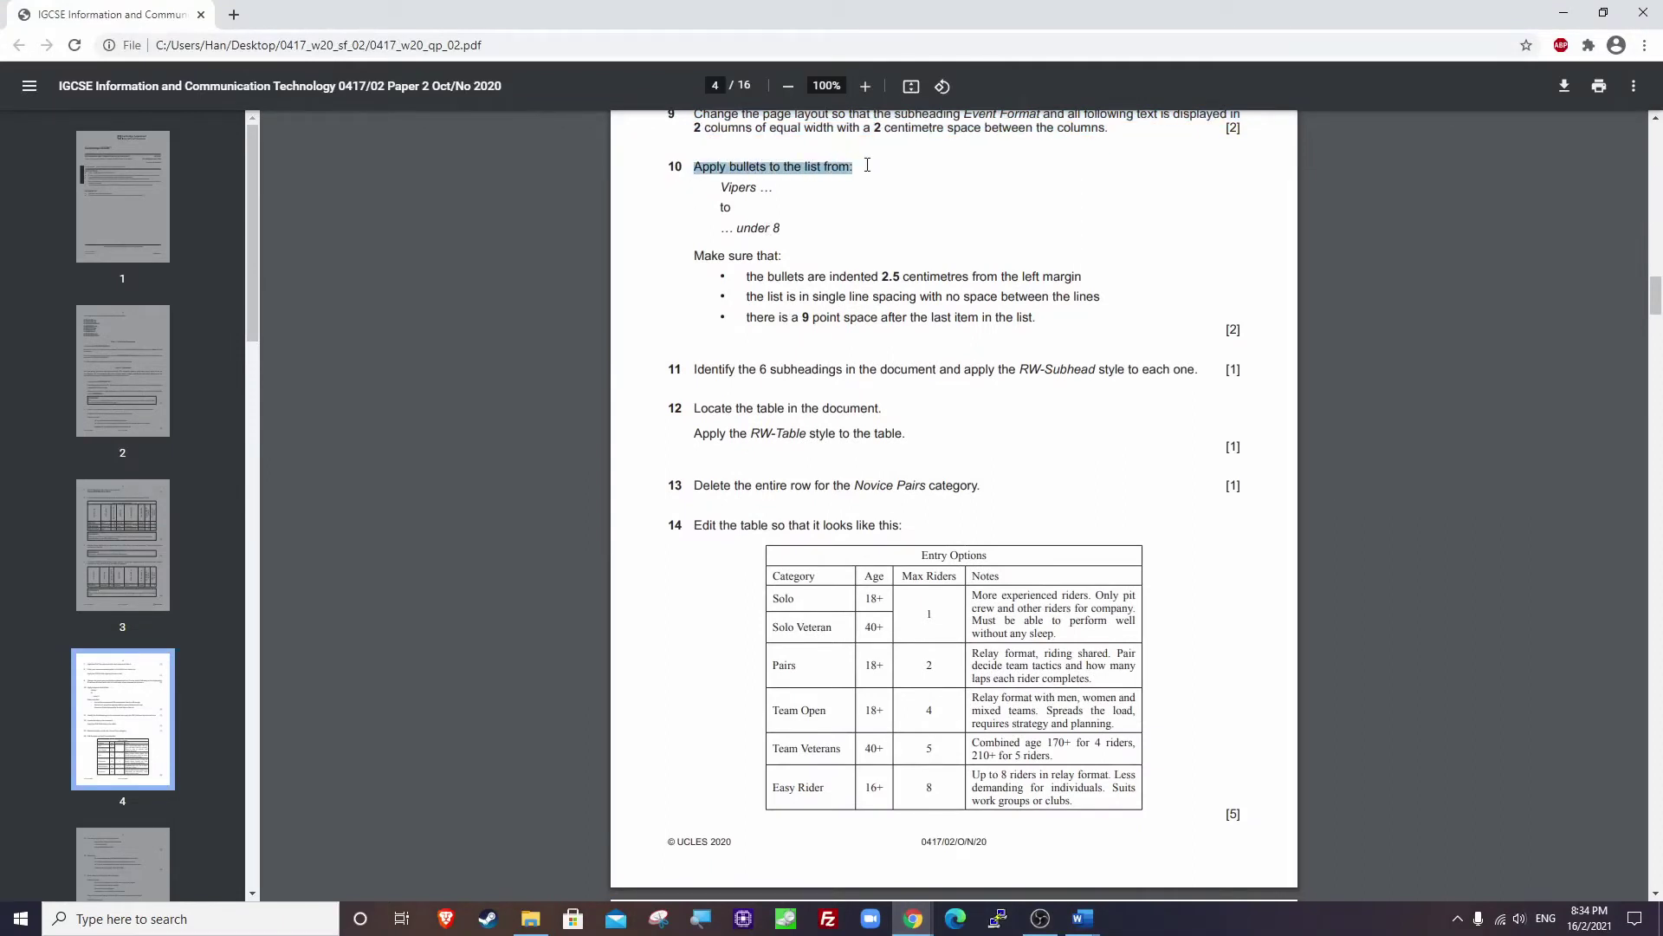
{"action": "left_click_drag", "start_coordinate": [718, 186], "coordinate": [969, 278]}
{"action": "left_click", "coordinate": [711, 260]}
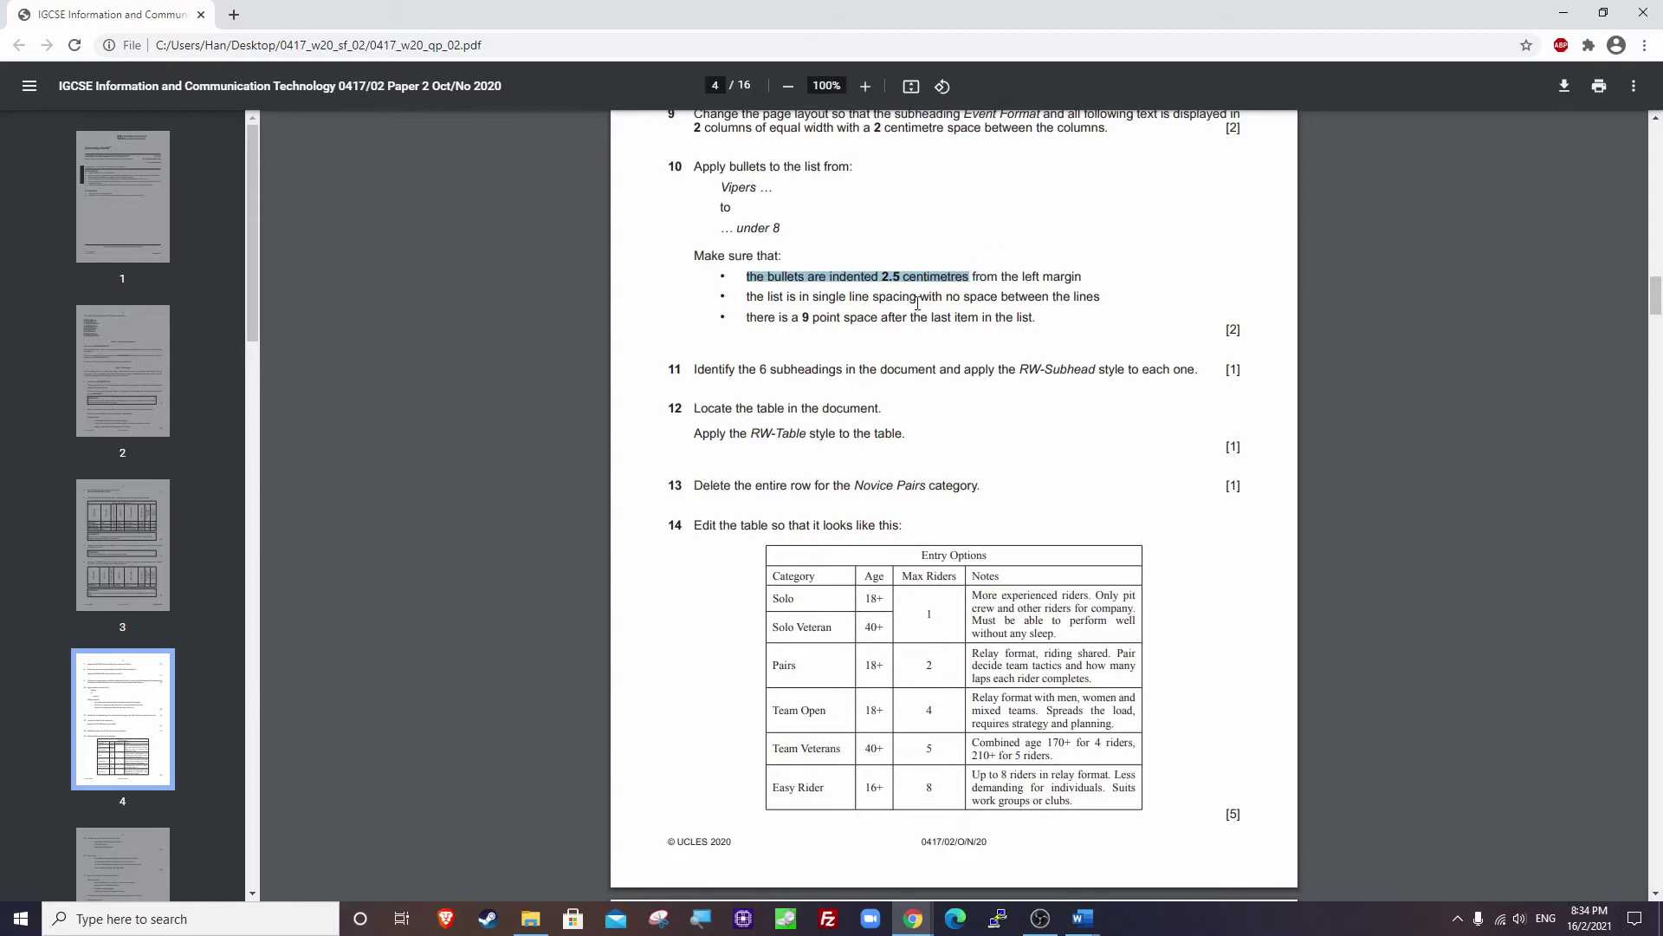
{"action": "left_click", "coordinate": [798, 301]}
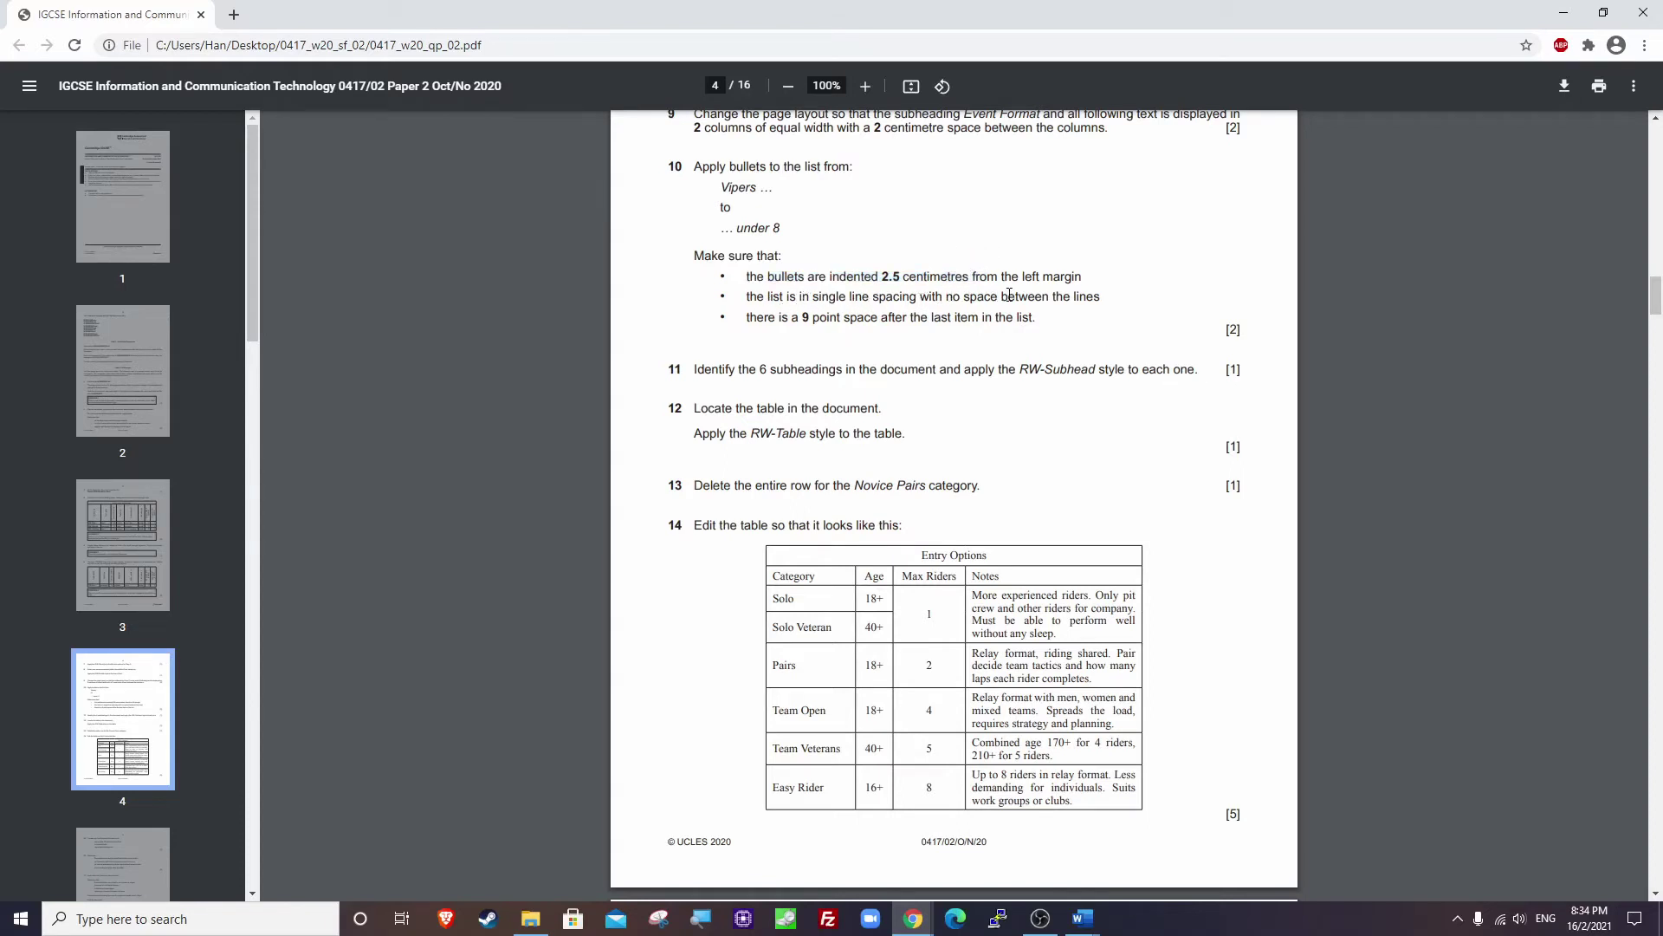
{"action": "left_click_drag", "start_coordinate": [755, 318], "coordinate": [1035, 323]}
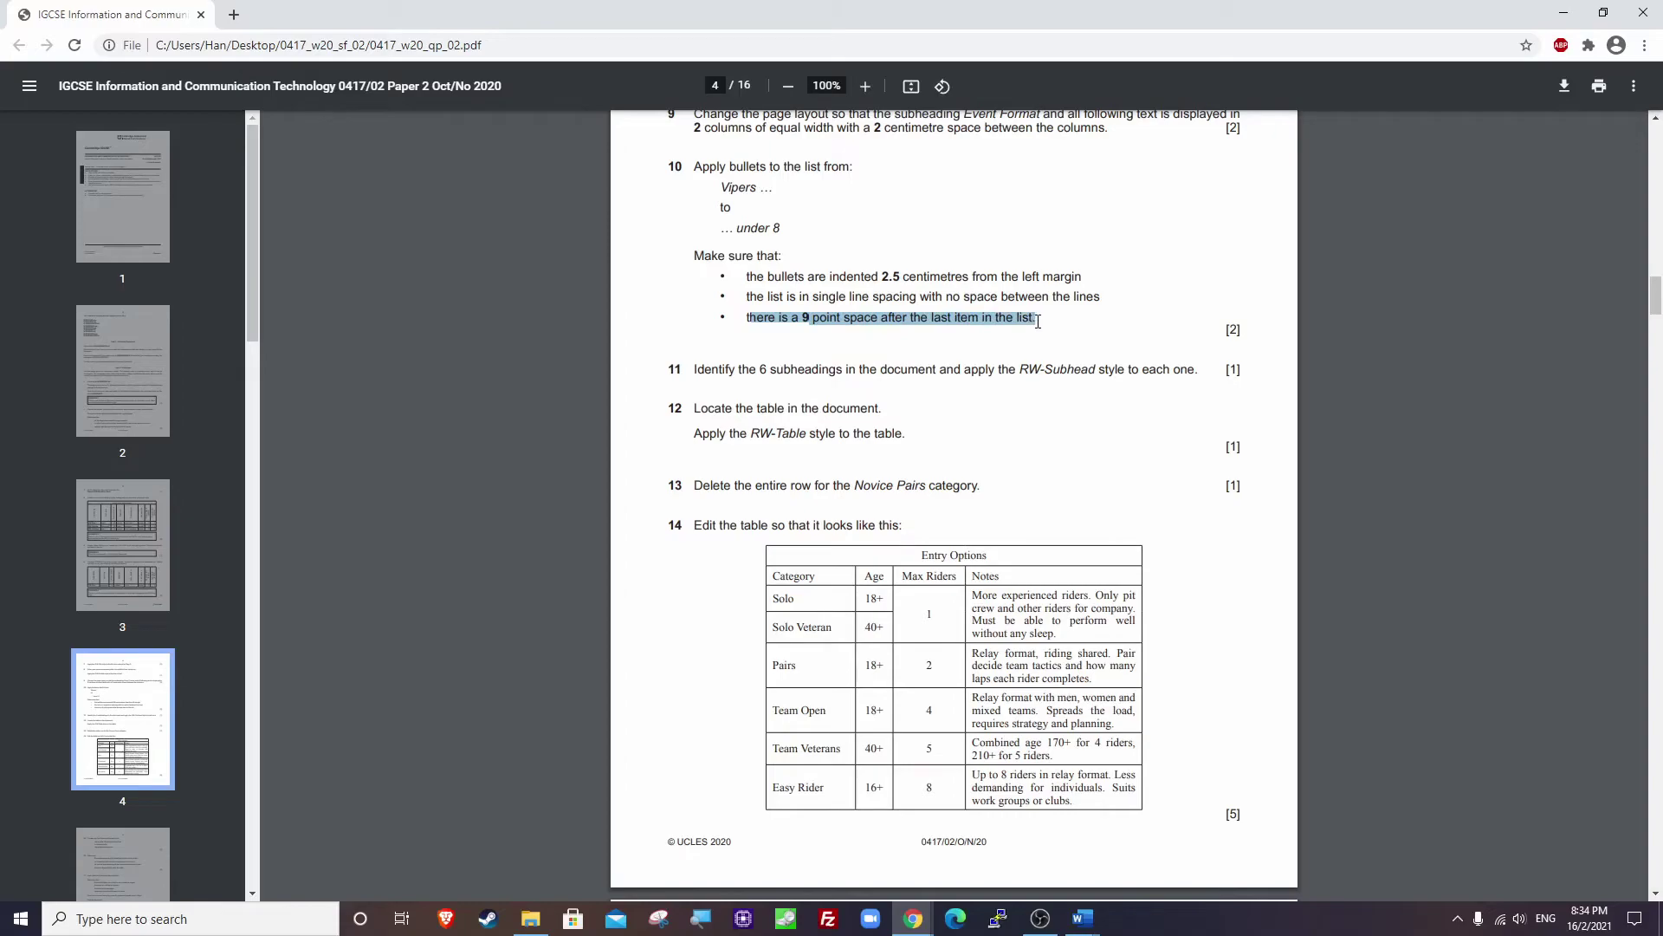
{"action": "left_click", "coordinate": [1564, 12]}
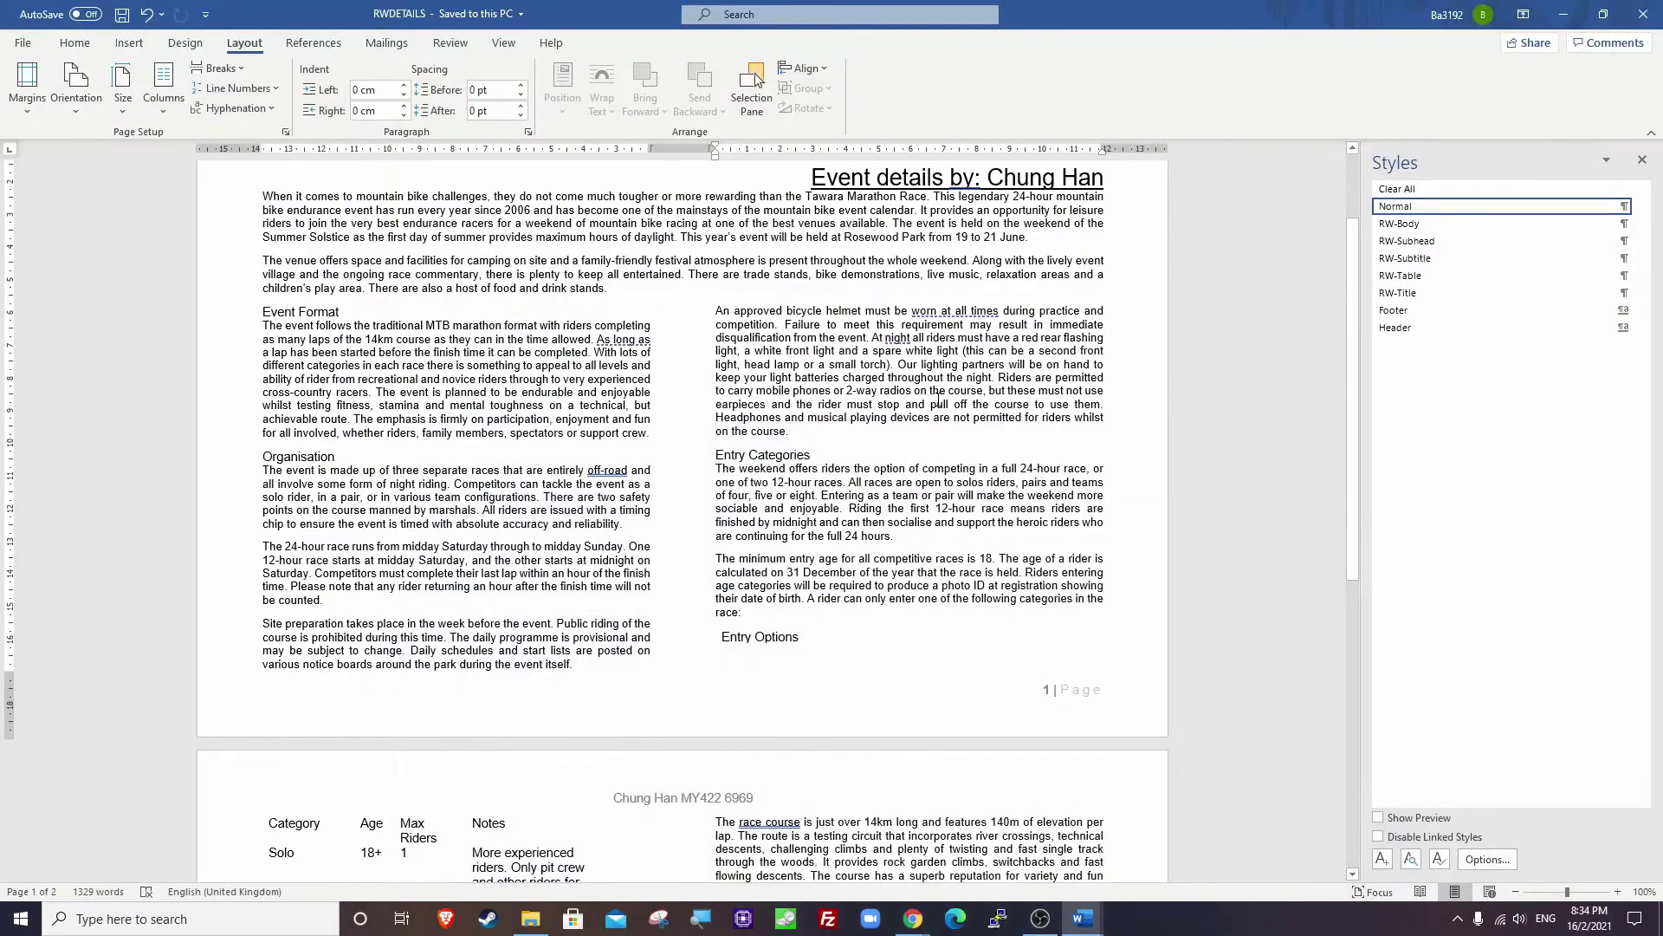
Bullet the four junior category lines, Vipers through Coyotes.
{"action": "scroll", "coordinate": [582, 547], "scroll_direction": "down", "scroll_amount": 10}
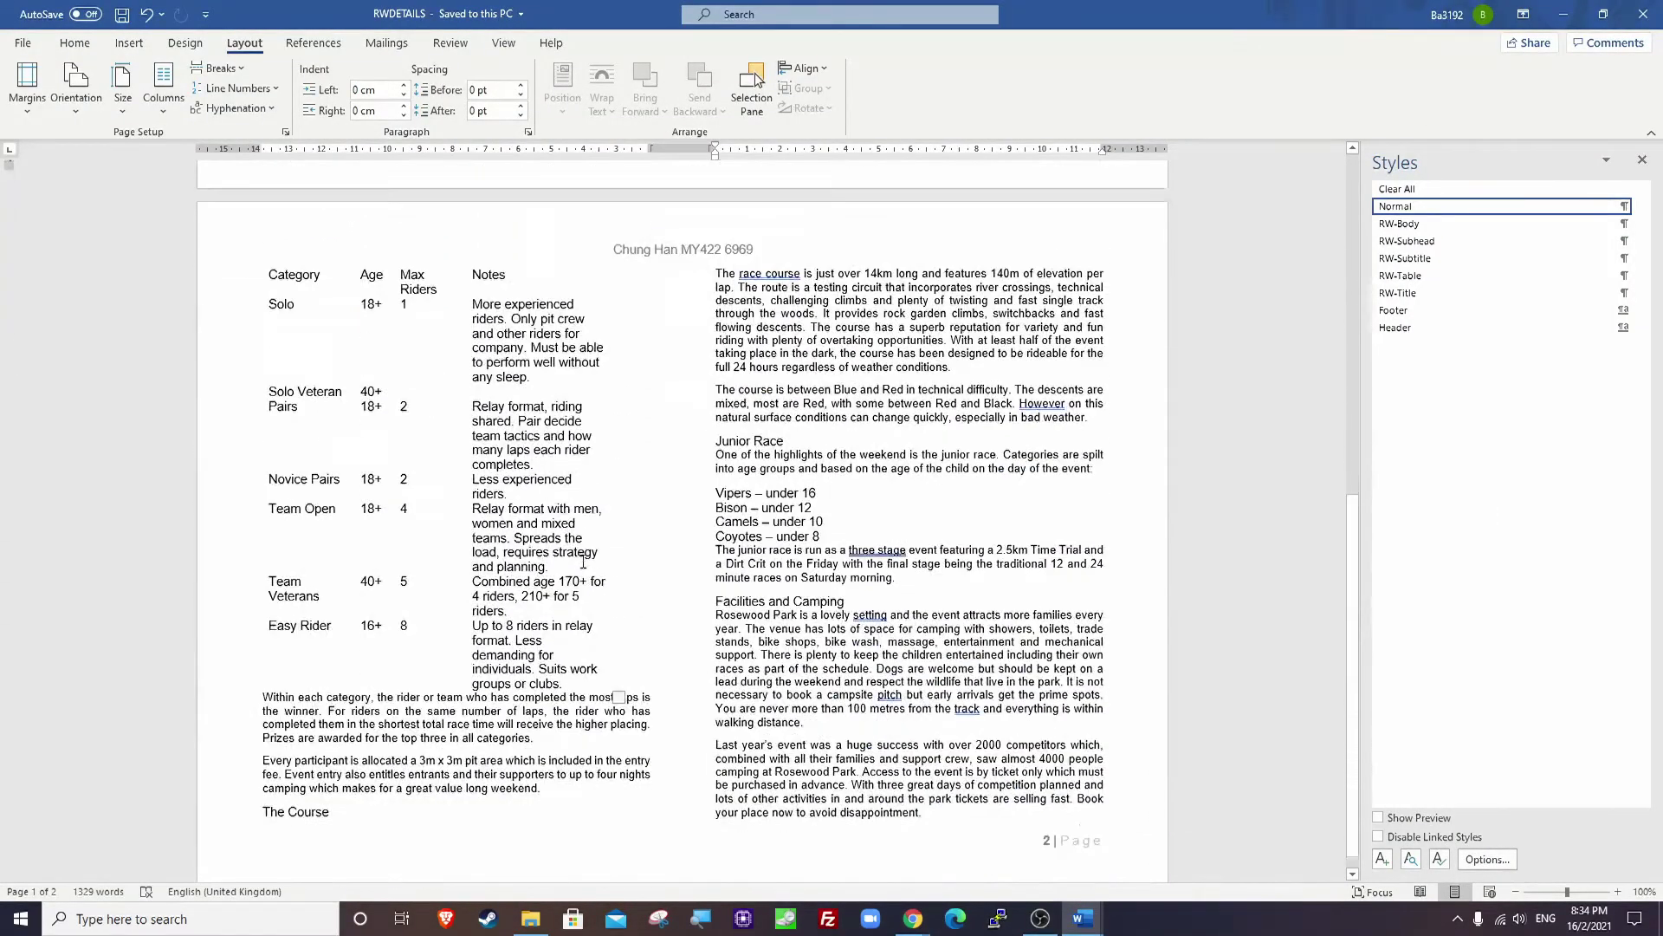
{"action": "left_click", "coordinate": [716, 469]}
{"action": "key", "text": "shift+Down"}
{"action": "key", "text": "shift+Down"}
{"action": "key", "text": "shift+Down"}
{"action": "key", "text": "shift+Down"}
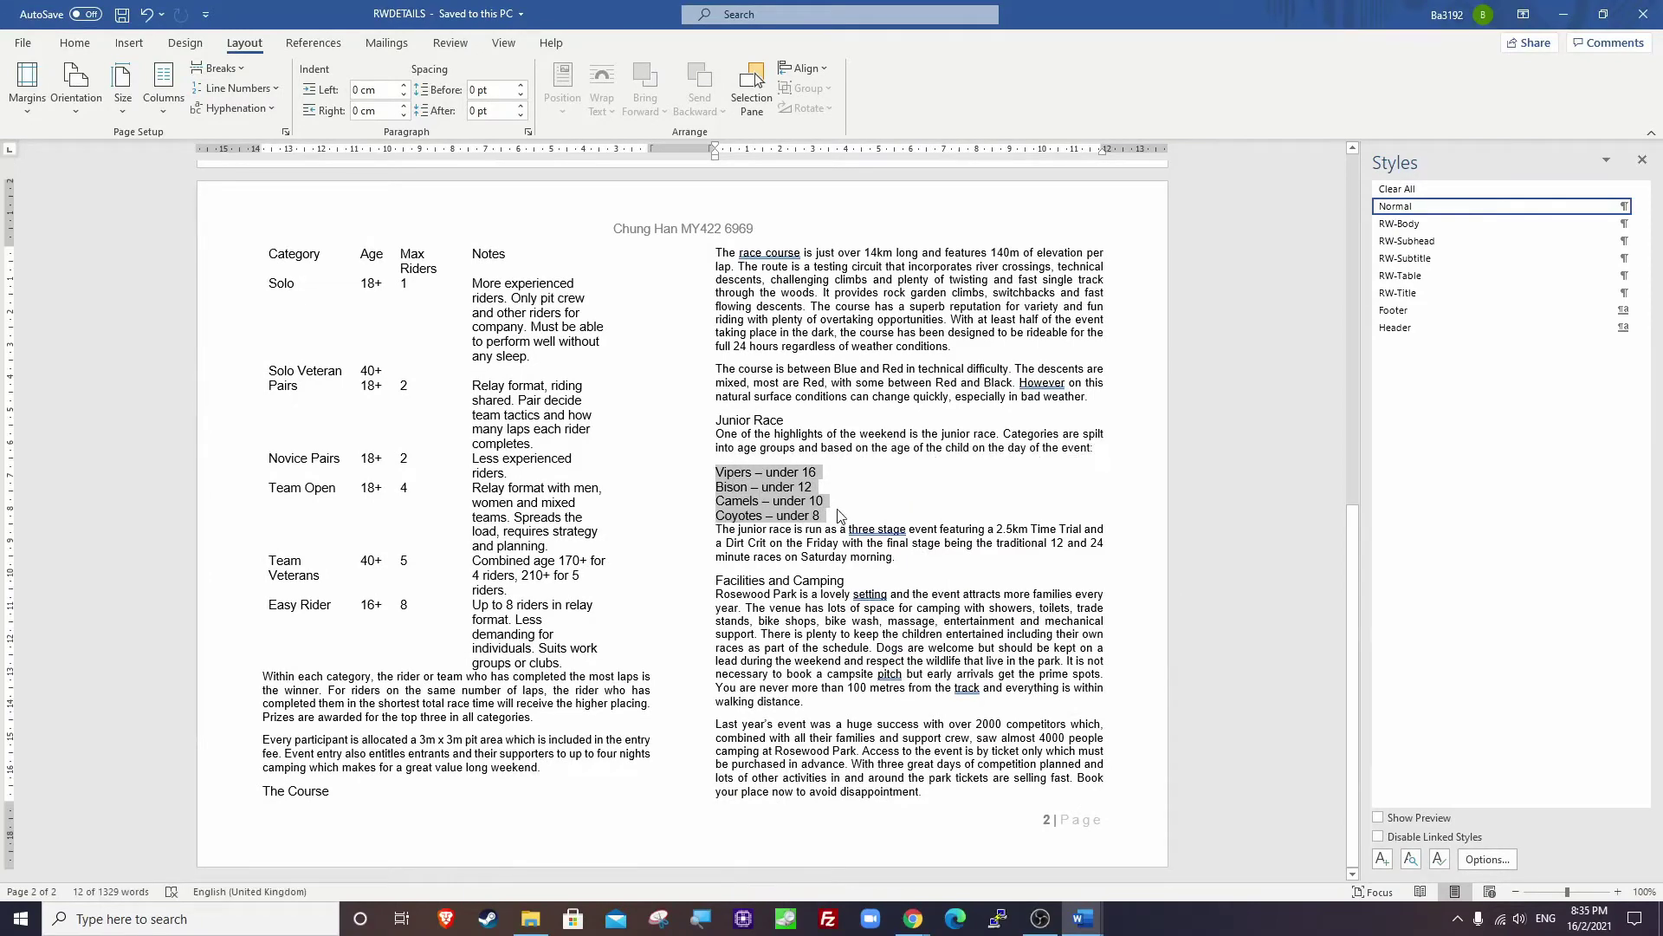
{"action": "left_click", "coordinate": [75, 44]}
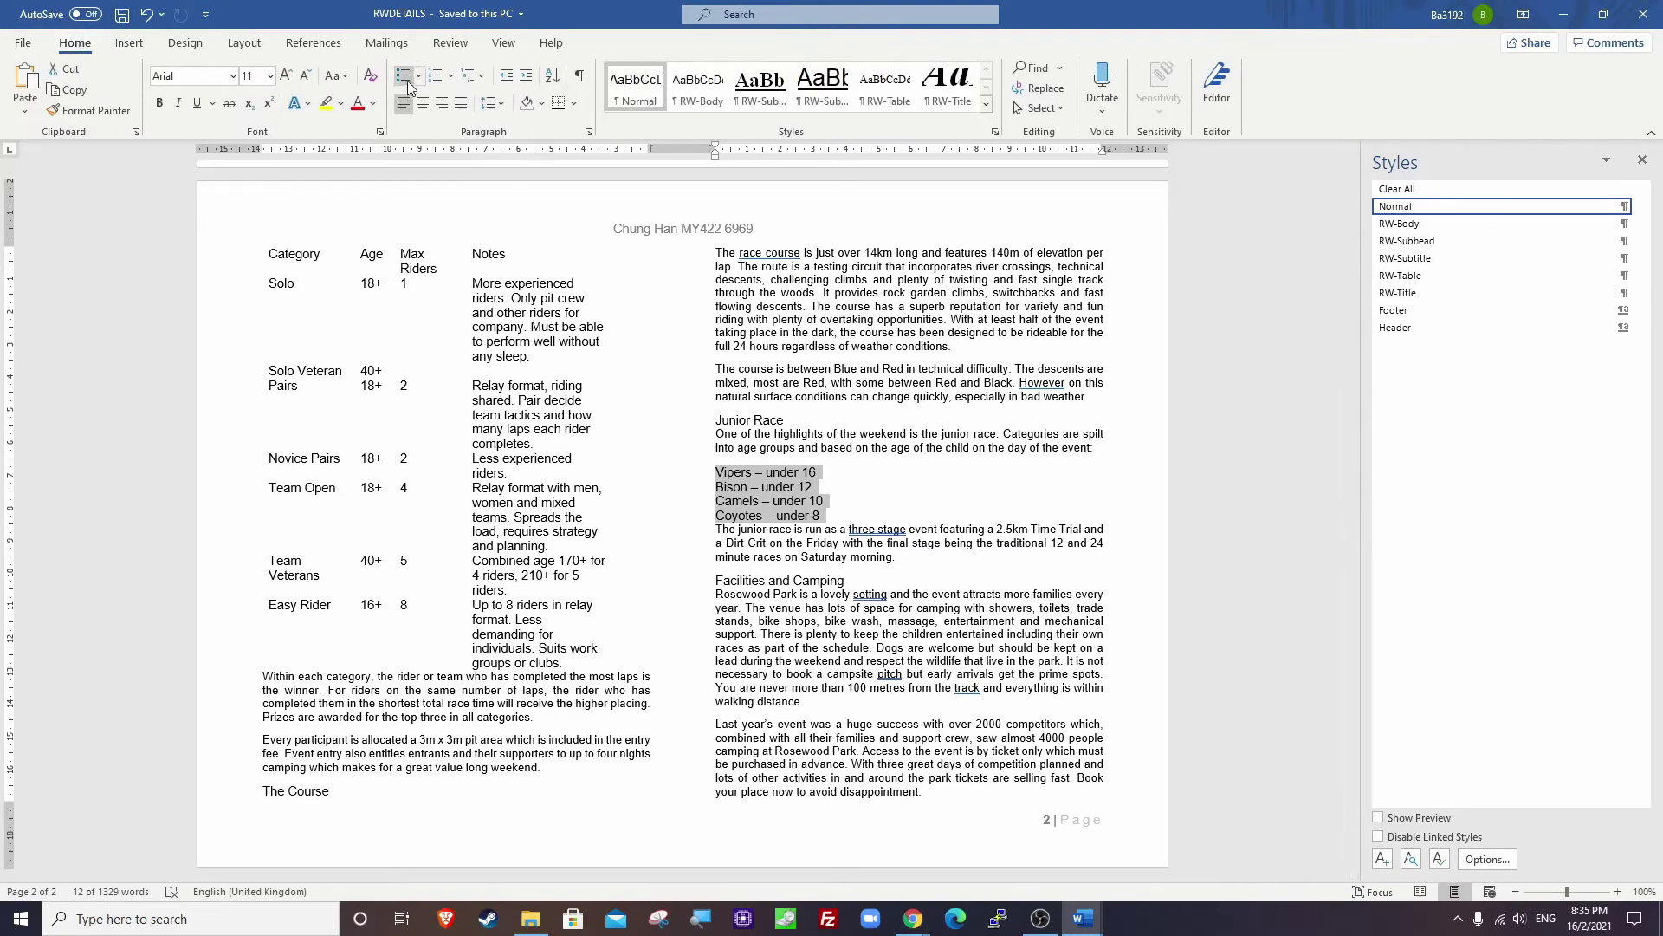
{"action": "left_click", "coordinate": [403, 76]}
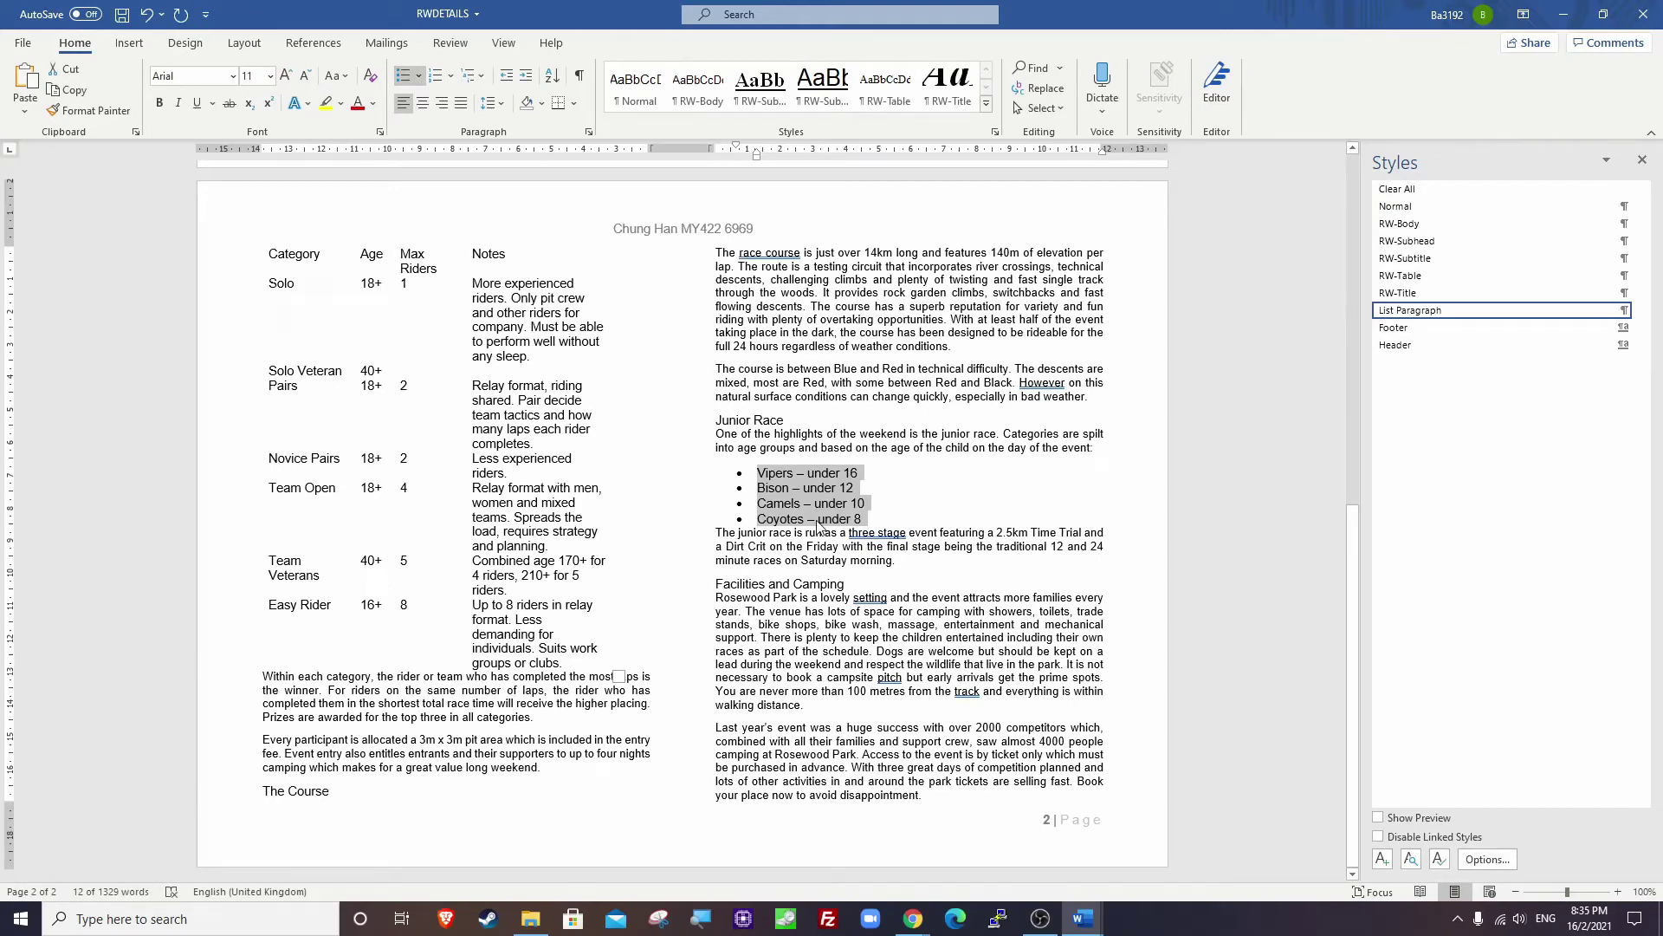
Indent the bulleted list 2.5 cm from the left.
{"action": "right_click", "coordinate": [776, 472]}
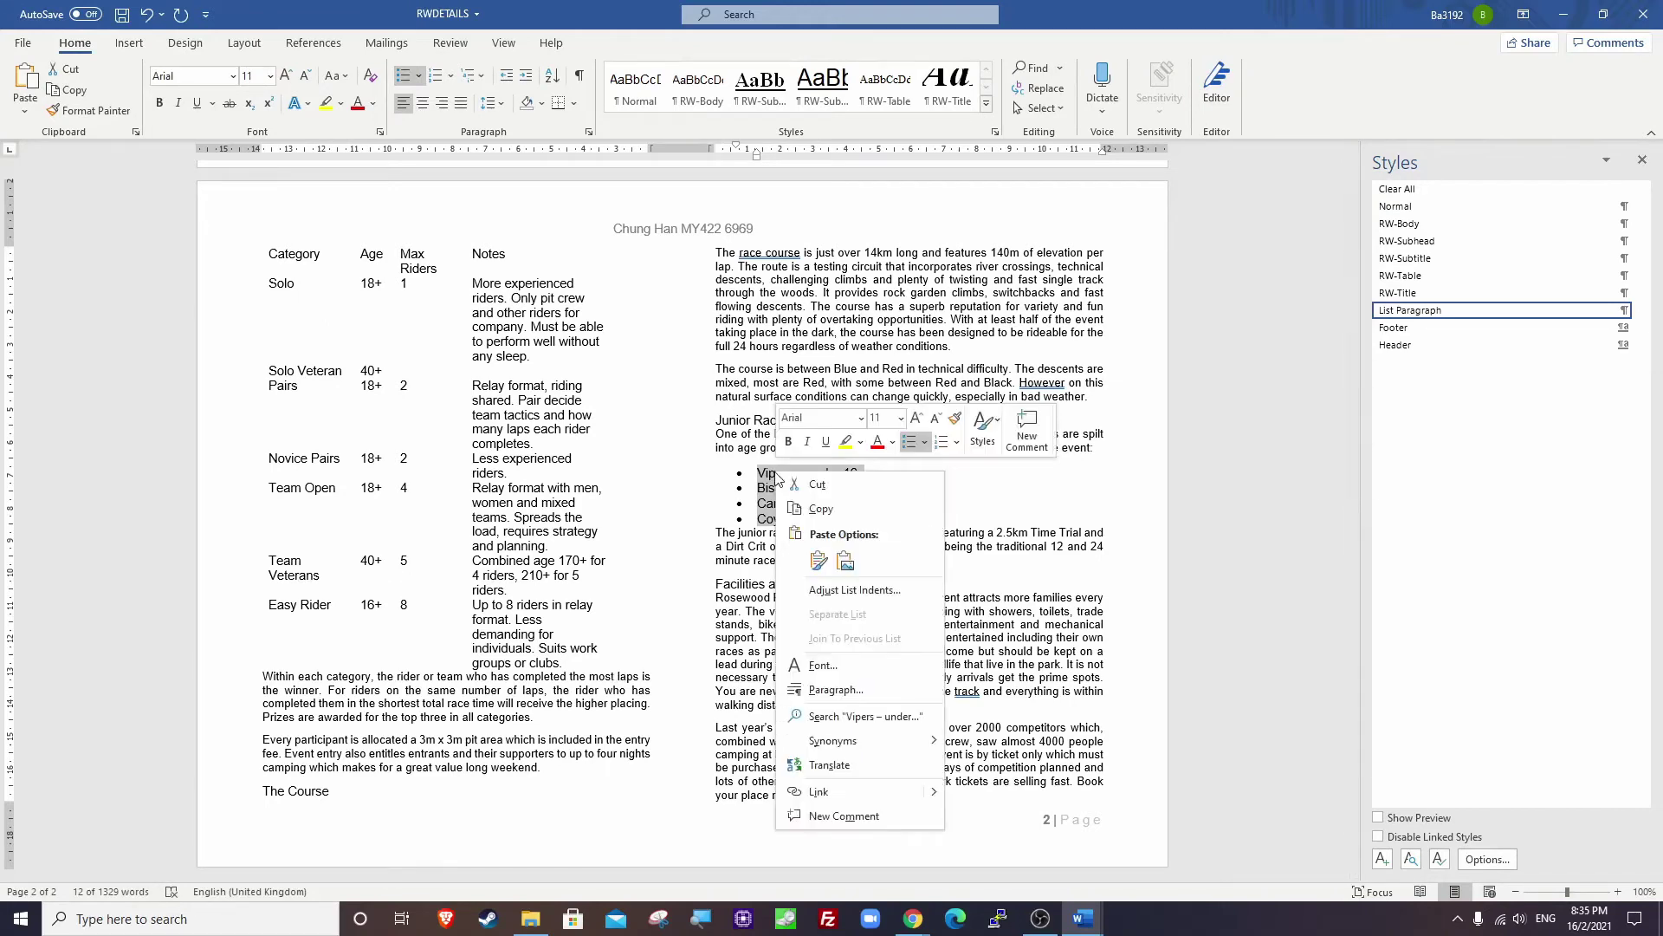
{"action": "left_click", "coordinate": [836, 689]}
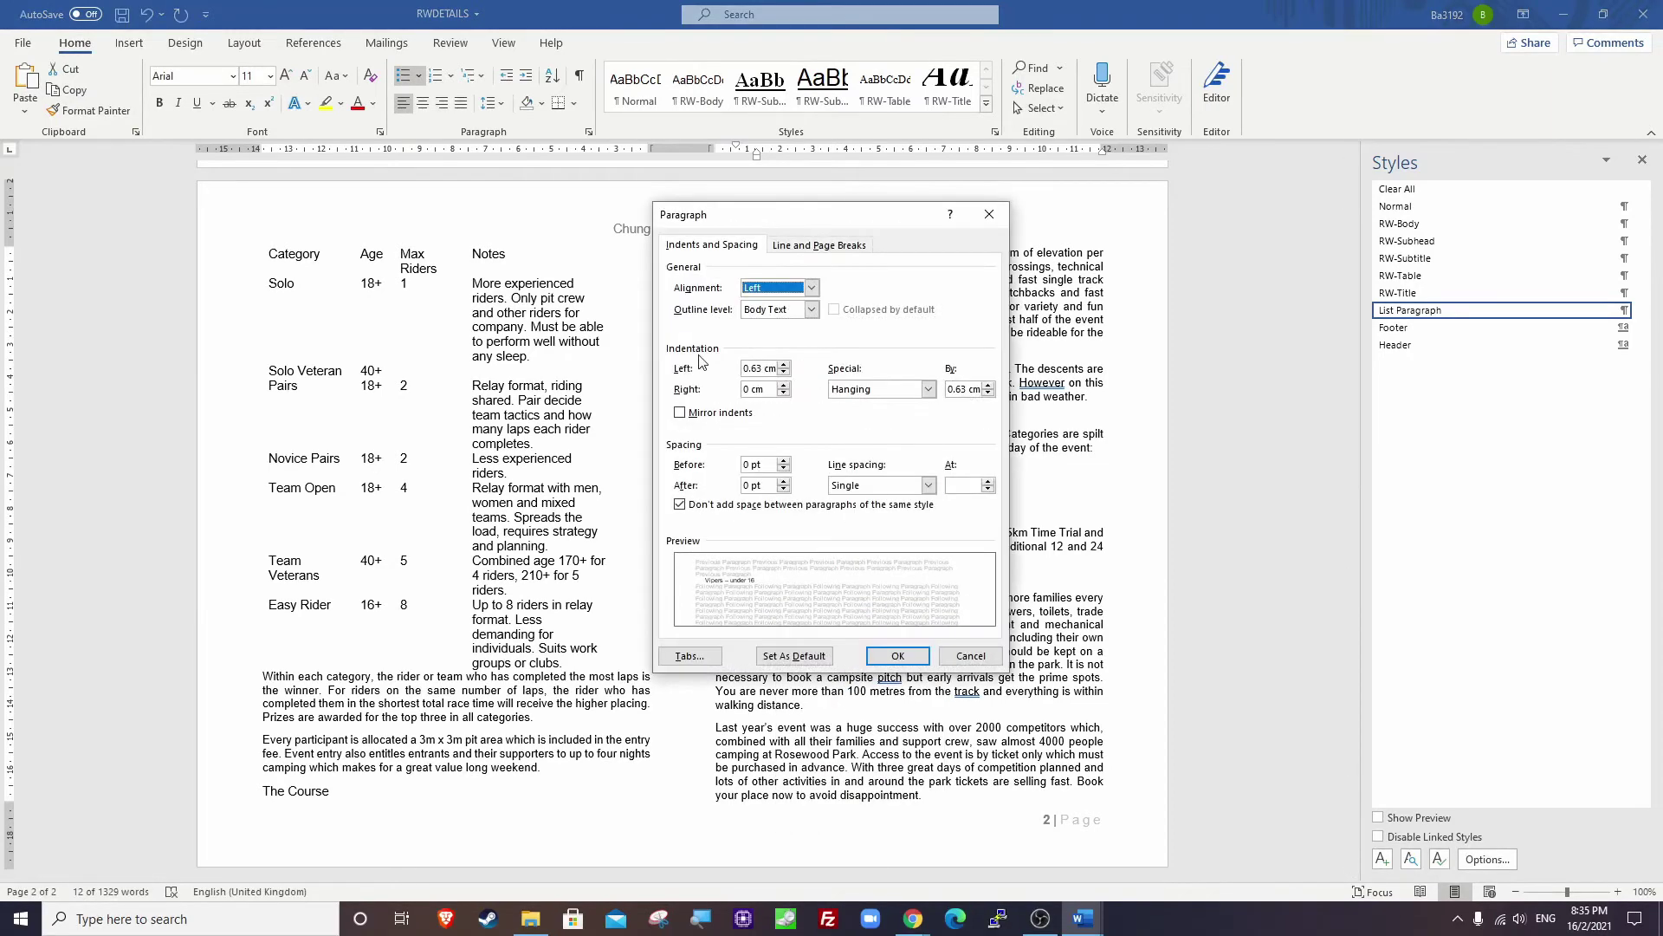
{"action": "double_click", "coordinate": [762, 368]}
{"action": "type", "text": "2.5"}
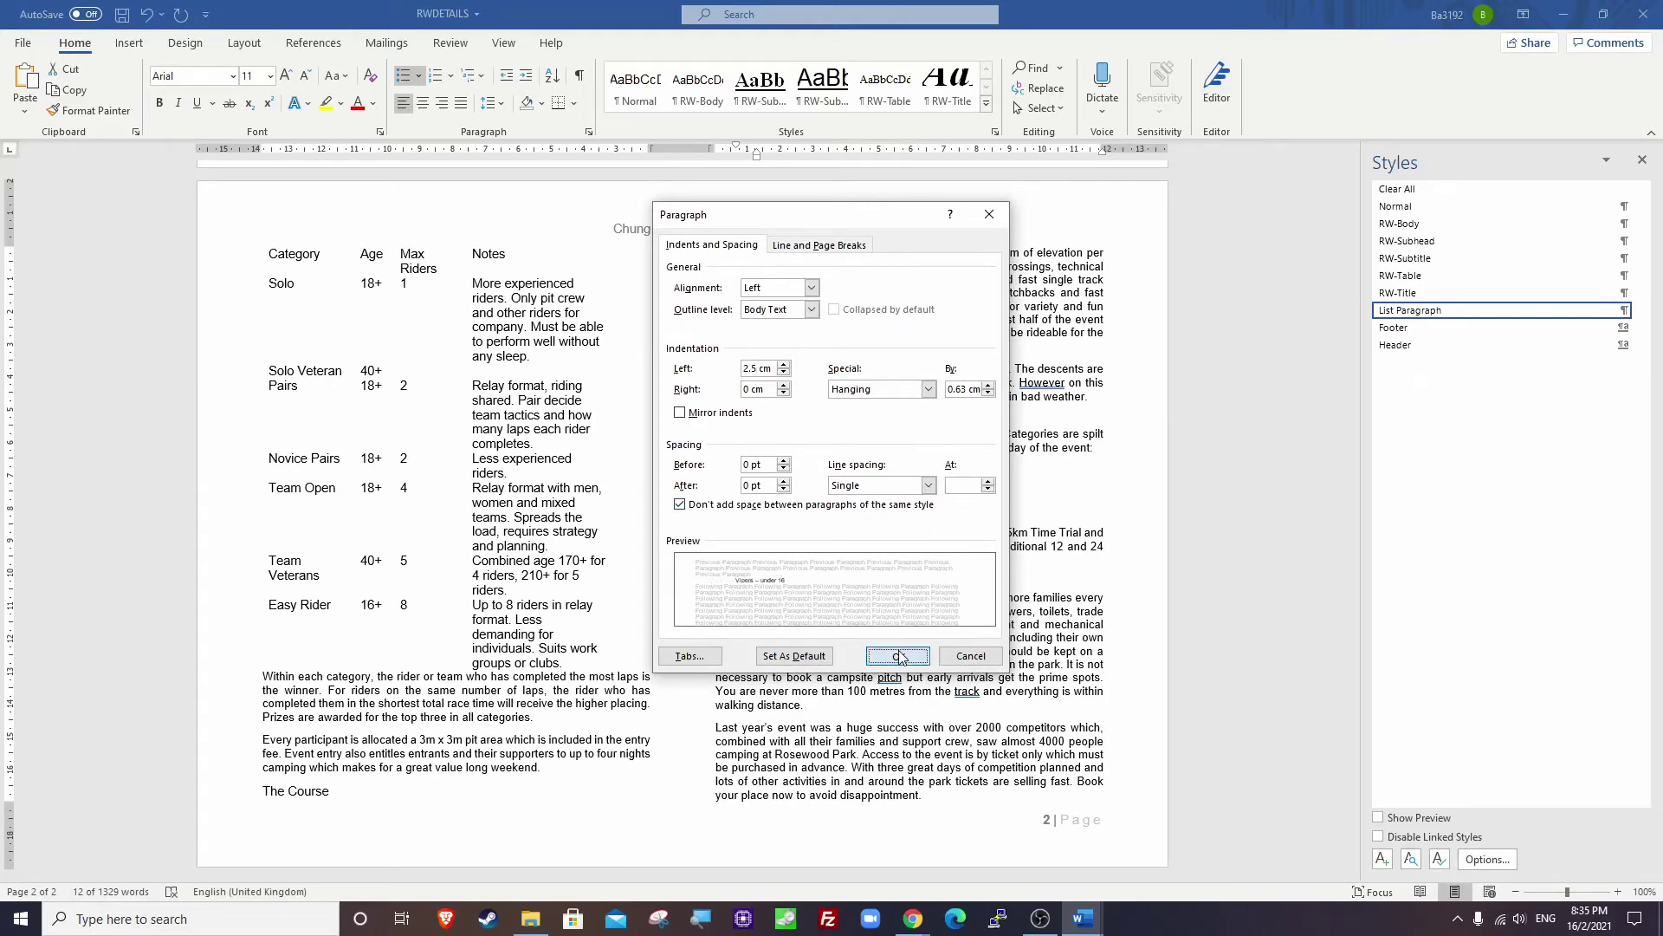
{"action": "left_click", "coordinate": [897, 656]}
{"action": "left_click", "coordinate": [872, 452]}
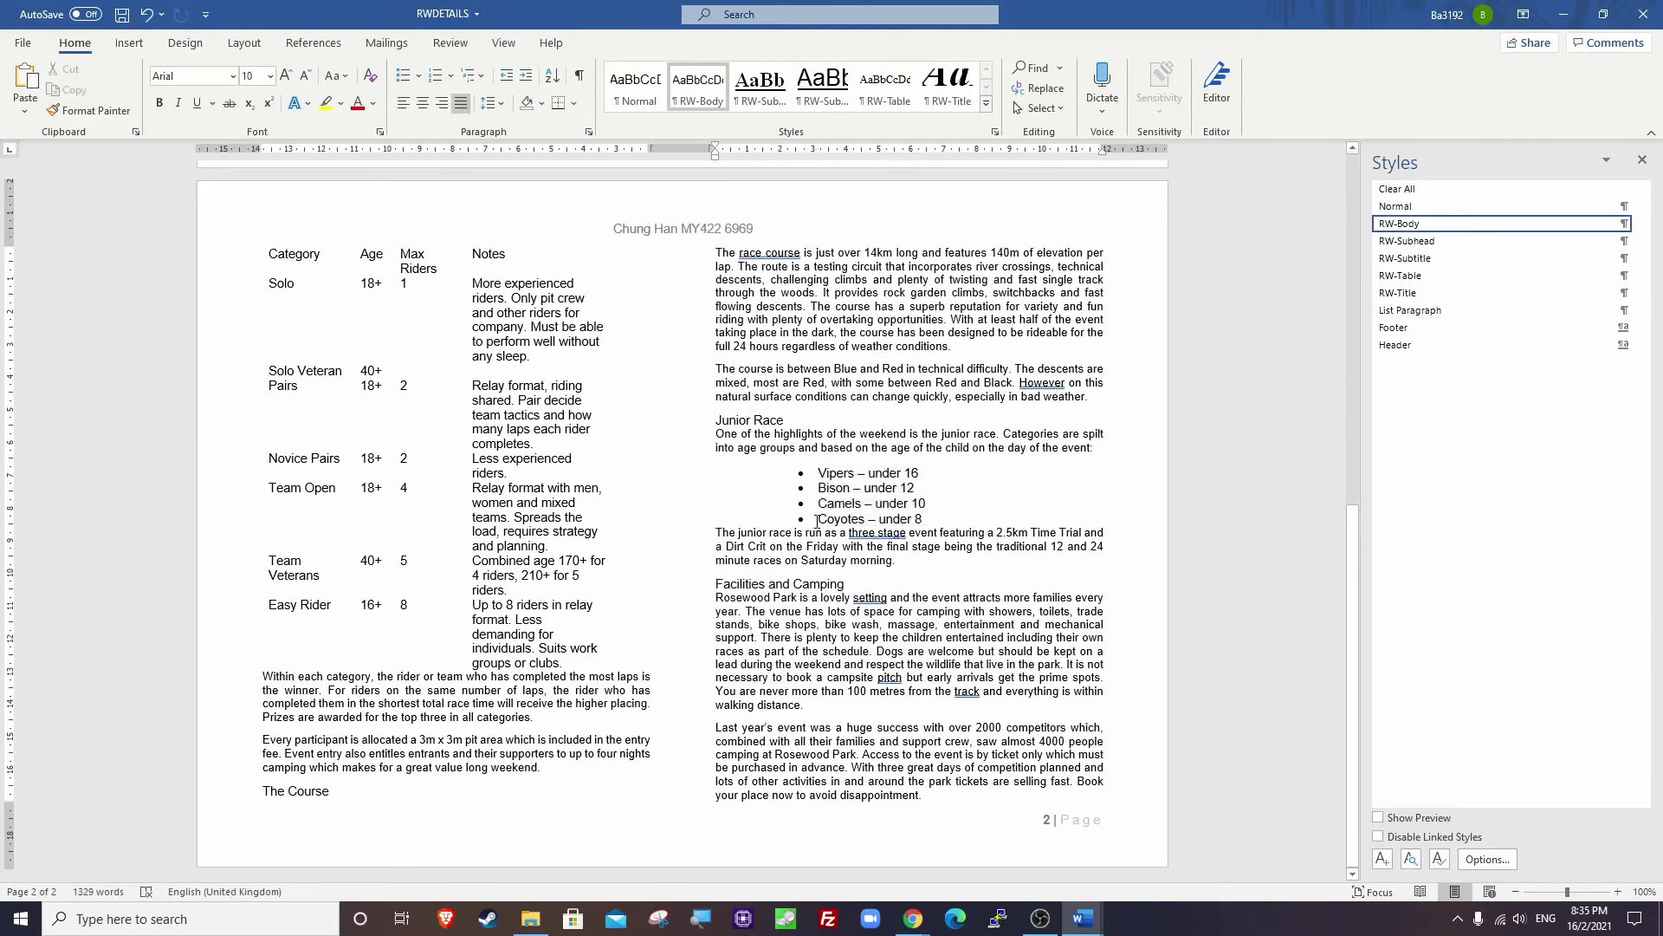
Set 9 pt spacing after the last item, Coyotes – under 8.
{"action": "left_click_drag", "start_coordinate": [817, 520], "coordinate": [929, 520]}
{"action": "right_click", "coordinate": [897, 521]}
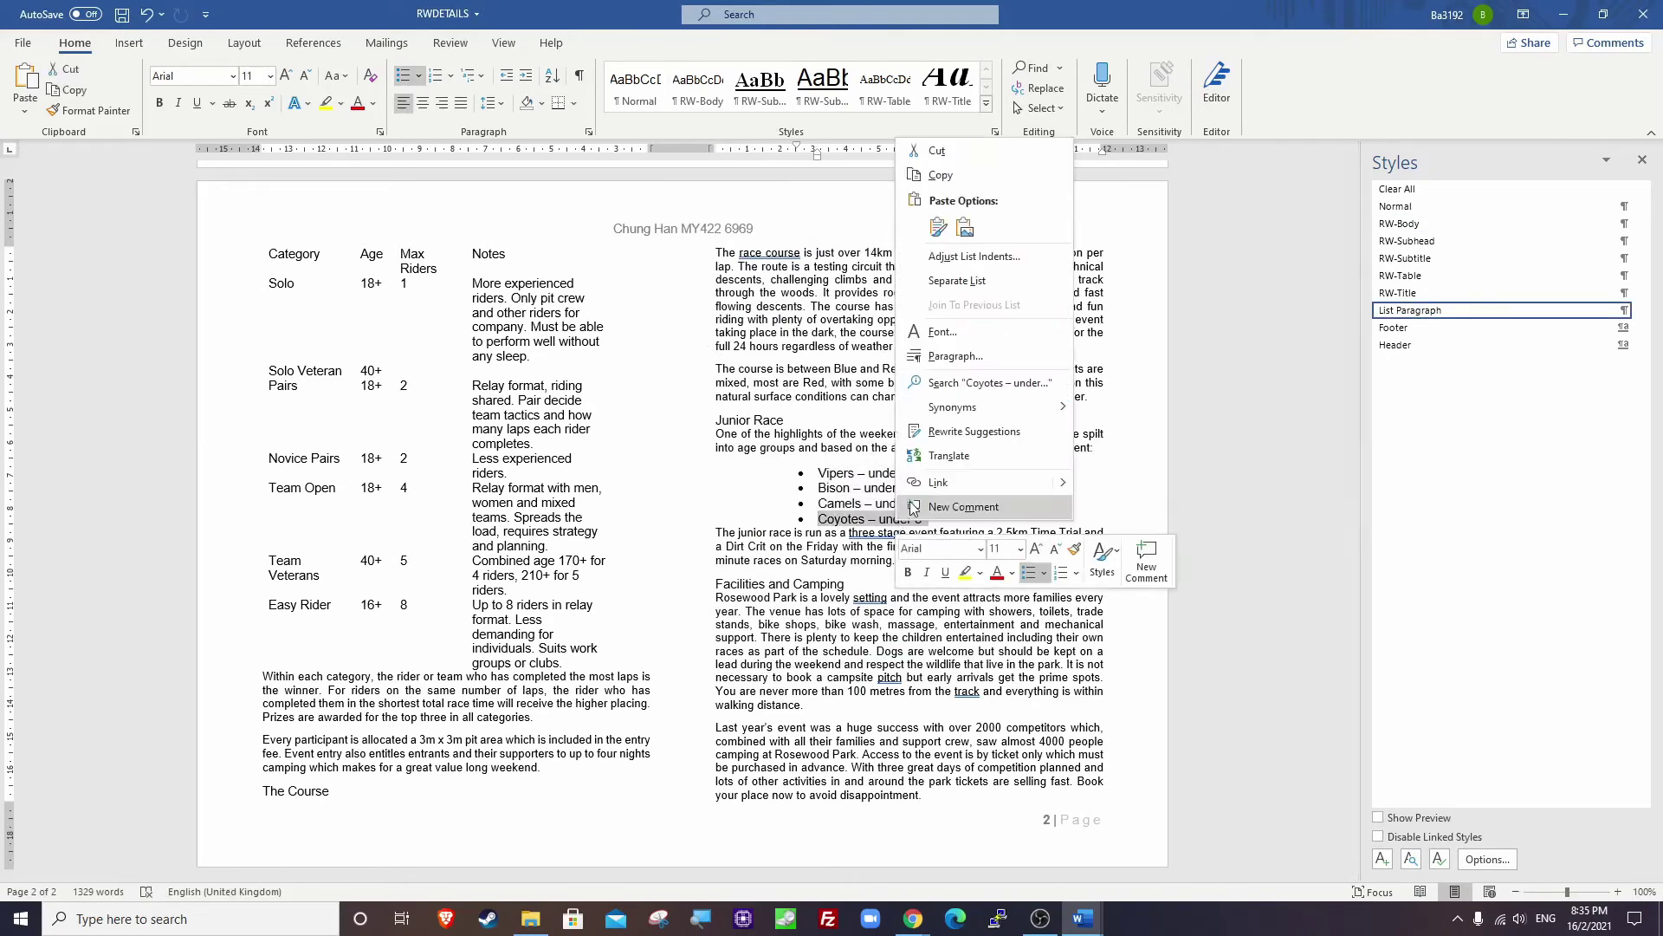
{"action": "left_click", "coordinate": [954, 356]}
{"action": "left_click_drag", "start_coordinate": [774, 485], "coordinate": [745, 487]}
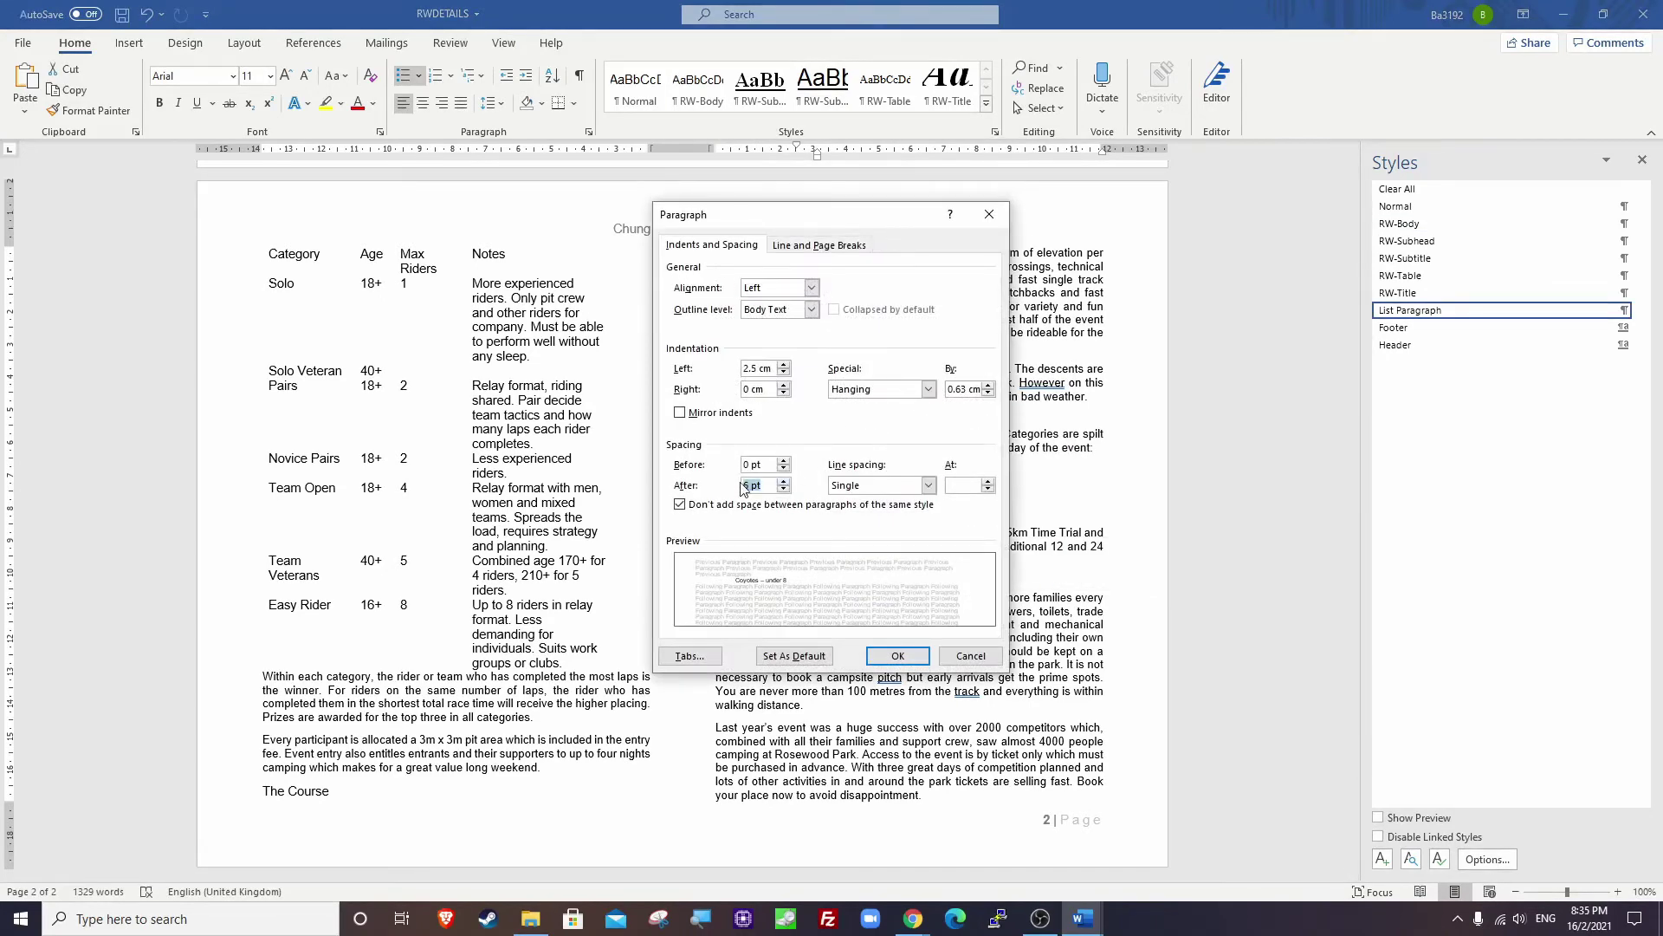
{"action": "left_click", "coordinate": [741, 490]}
{"action": "key", "text": "Delete"}
{"action": "type", "text": "9"}
{"action": "left_click", "coordinate": [765, 463]}
{"action": "left_click", "coordinate": [920, 663]}
{"action": "left_click", "coordinate": [852, 503]}
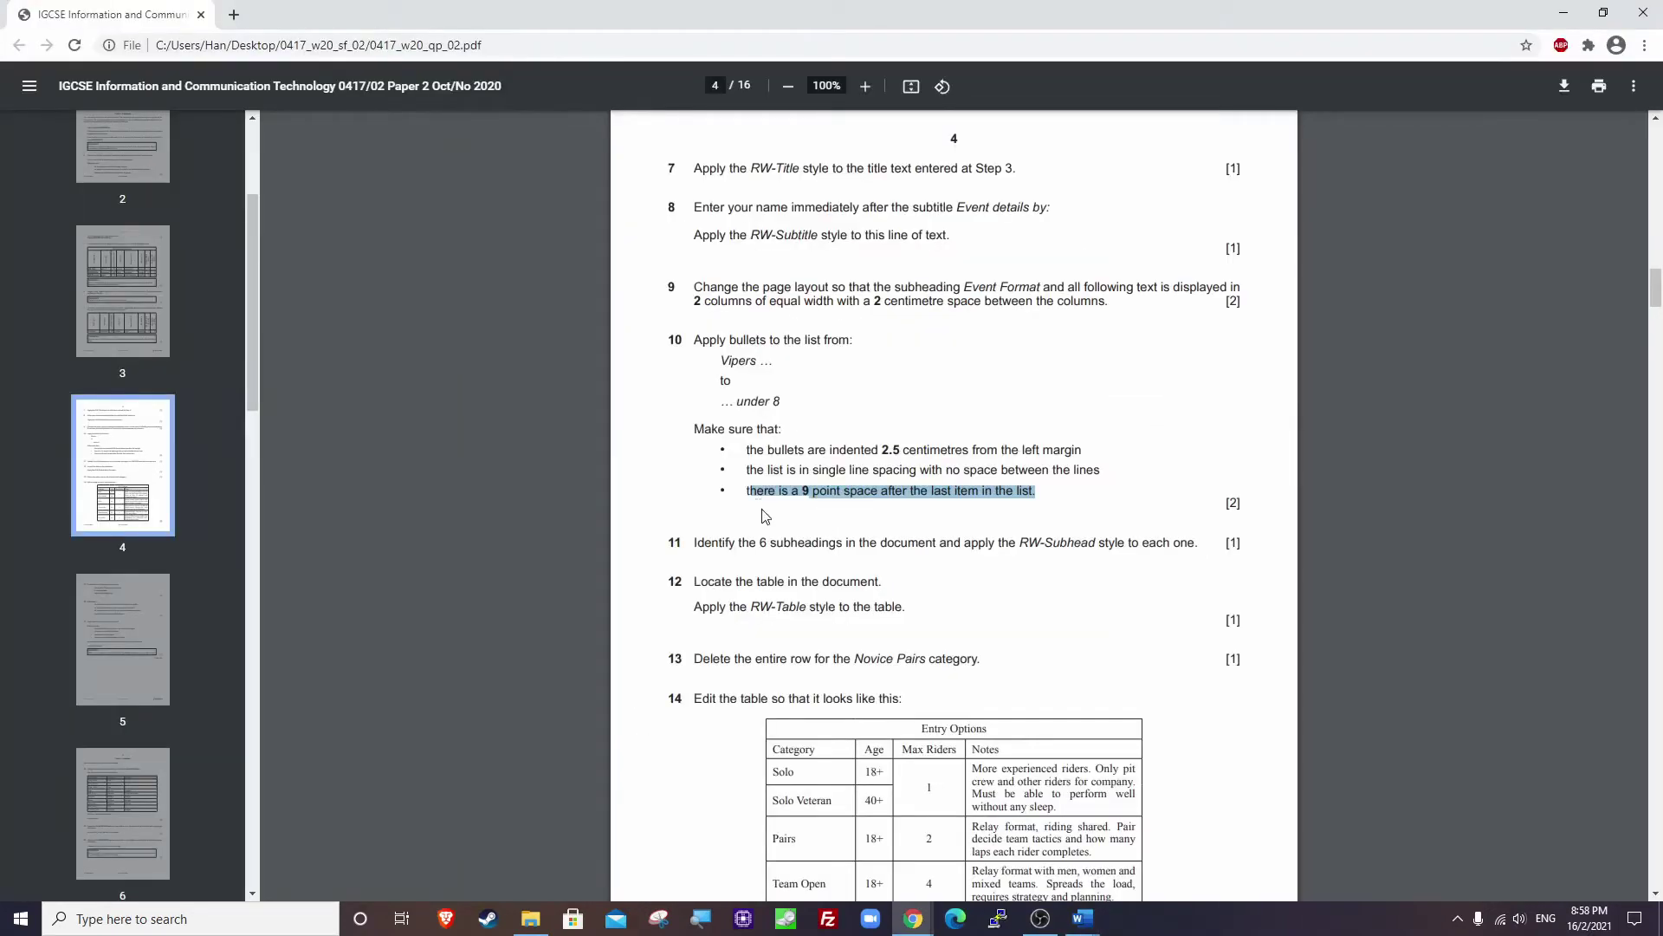
Highlight question 11 on applying RW-Subhead to the six subheadings, then minimise the PDF.
{"action": "scroll", "coordinate": [706, 544], "scroll_direction": "down", "scroll_amount": 2}
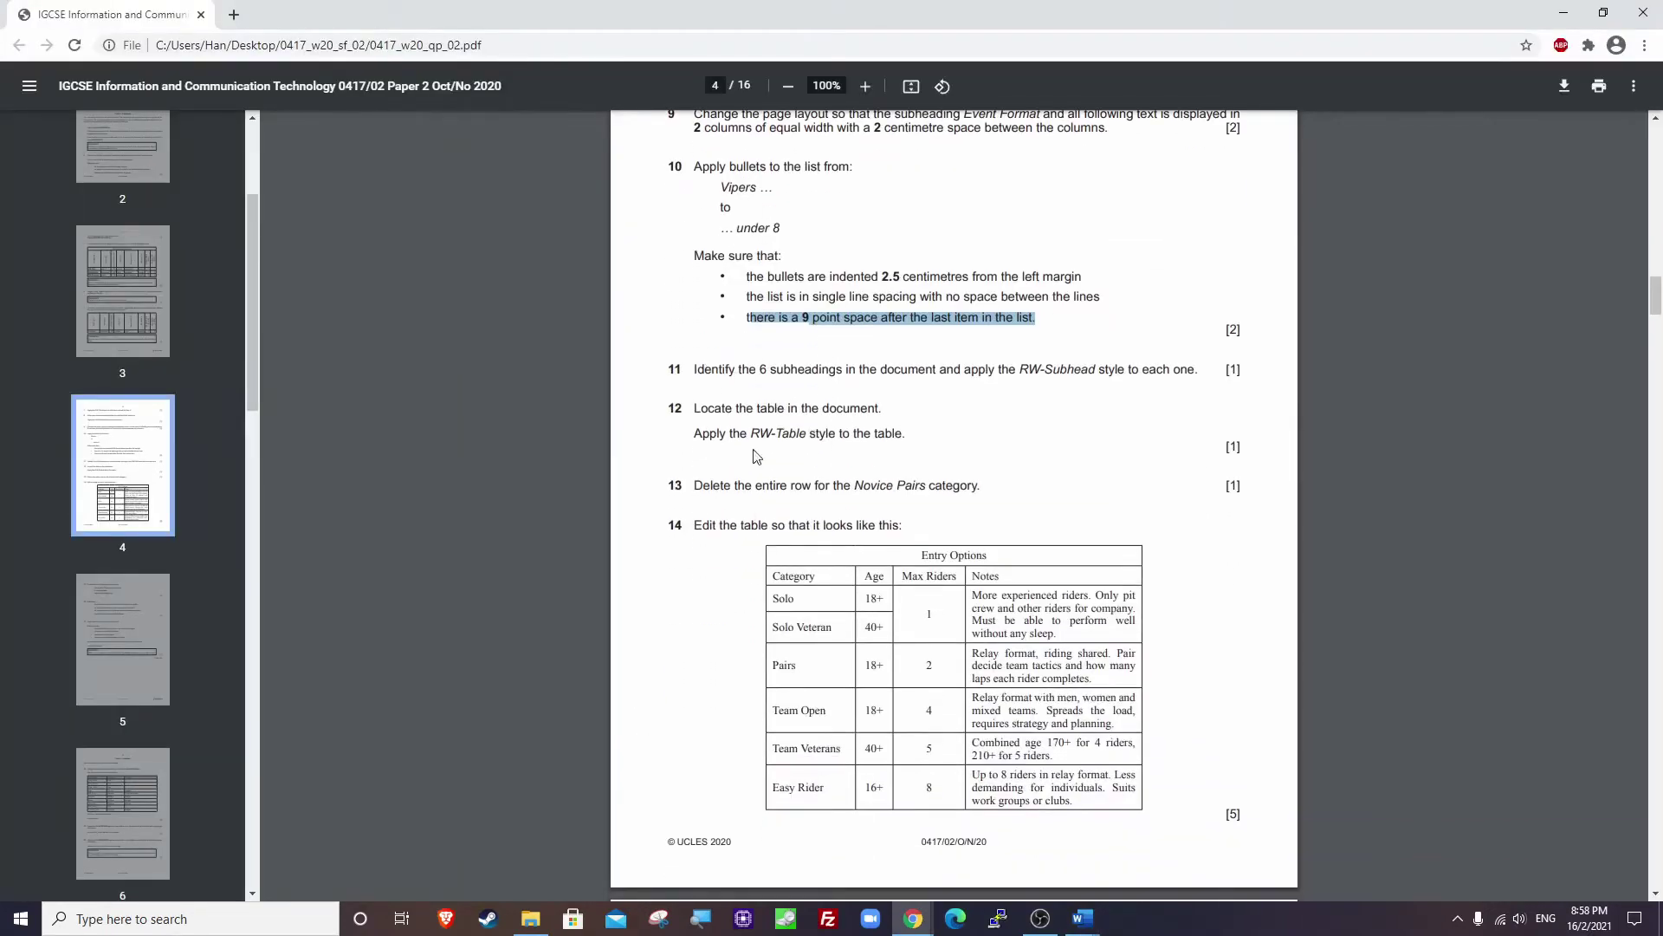
{"action": "left_click", "coordinate": [720, 378]}
{"action": "left_click_drag", "start_coordinate": [693, 367], "coordinate": [1199, 371]}
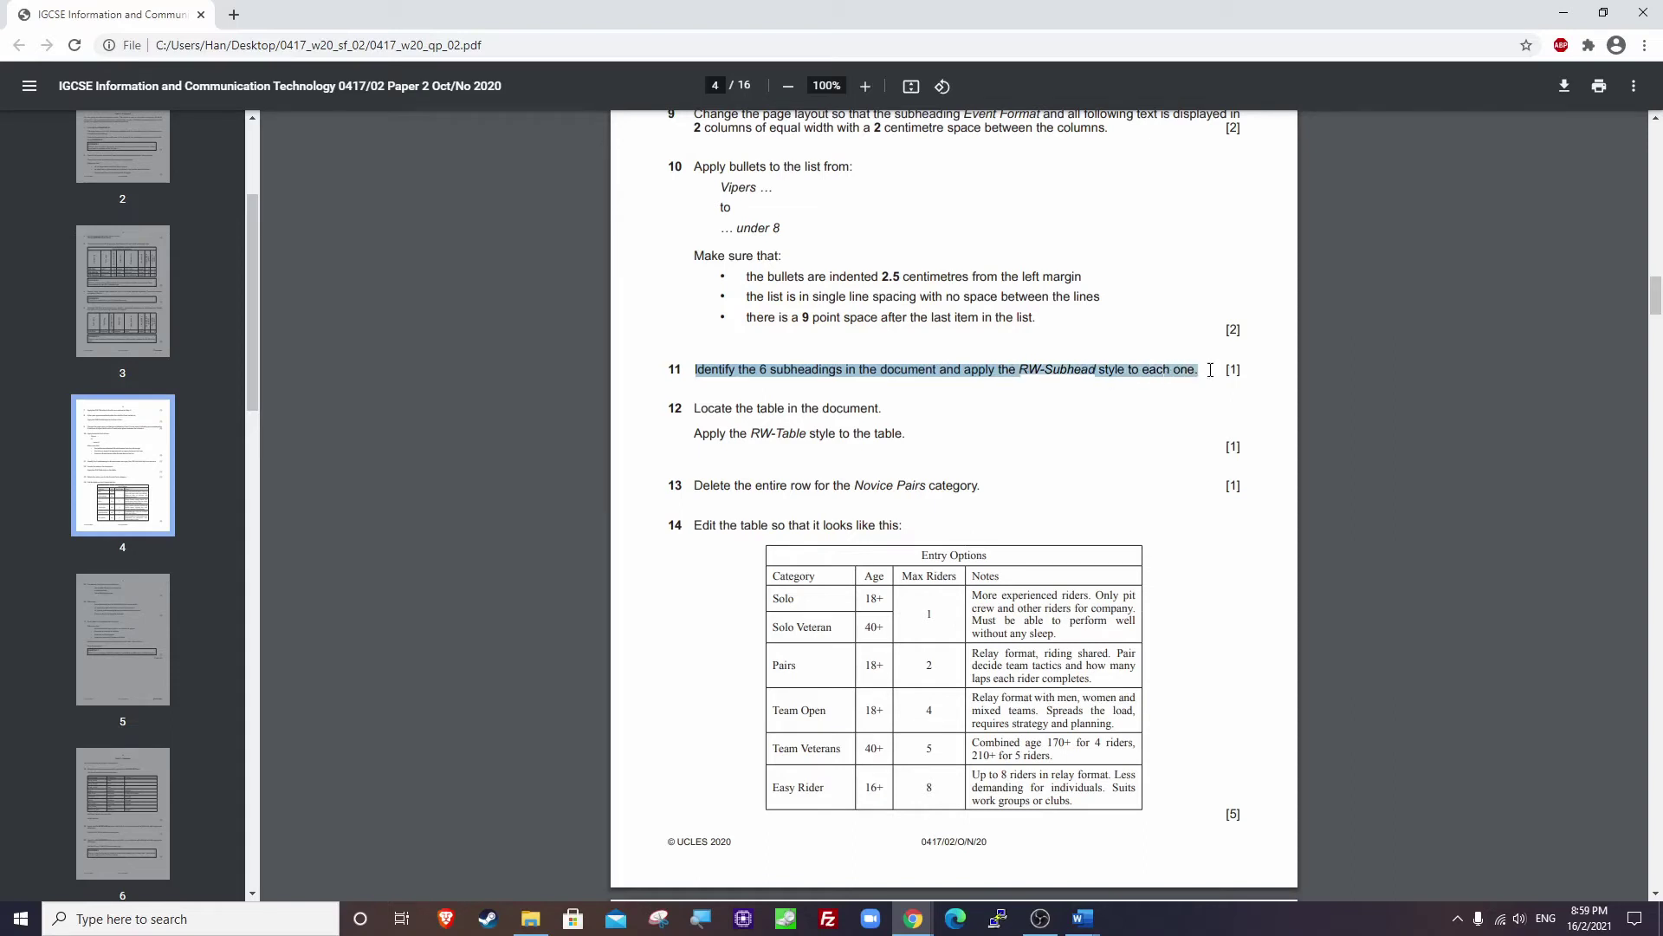
{"action": "left_click", "coordinate": [1564, 12]}
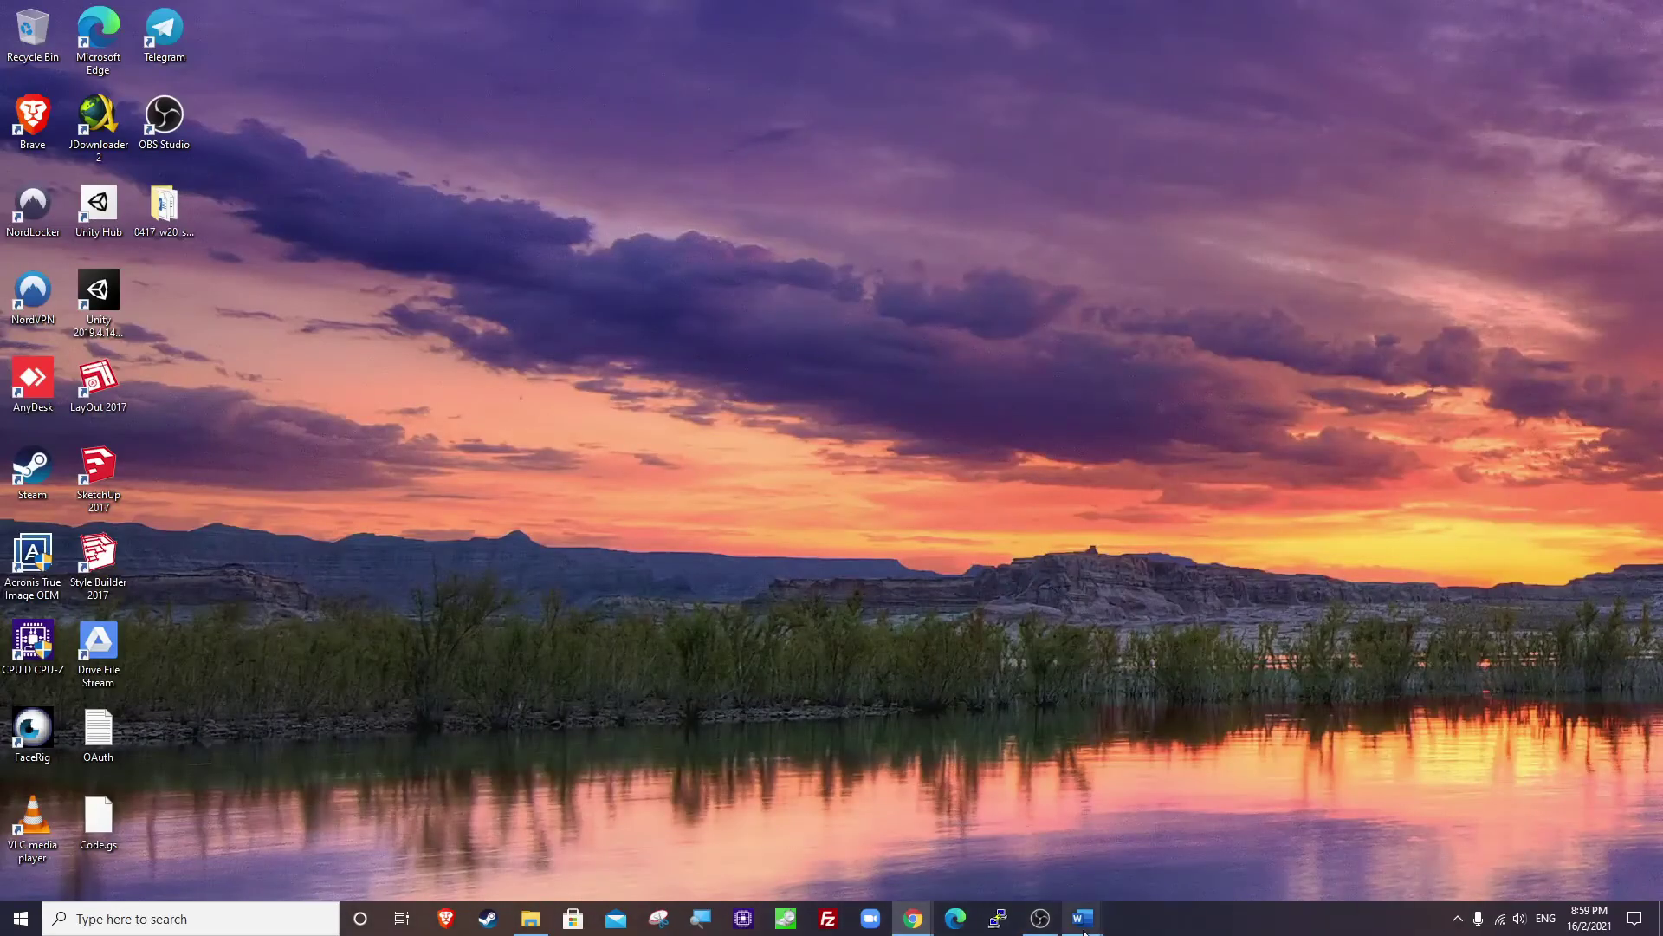
Multi-select the Event Format, Organisation and Entry Categories subheadings.
{"action": "mouse_move", "coordinate": [1085, 930]}
{"action": "left_click", "coordinate": [1167, 866]}
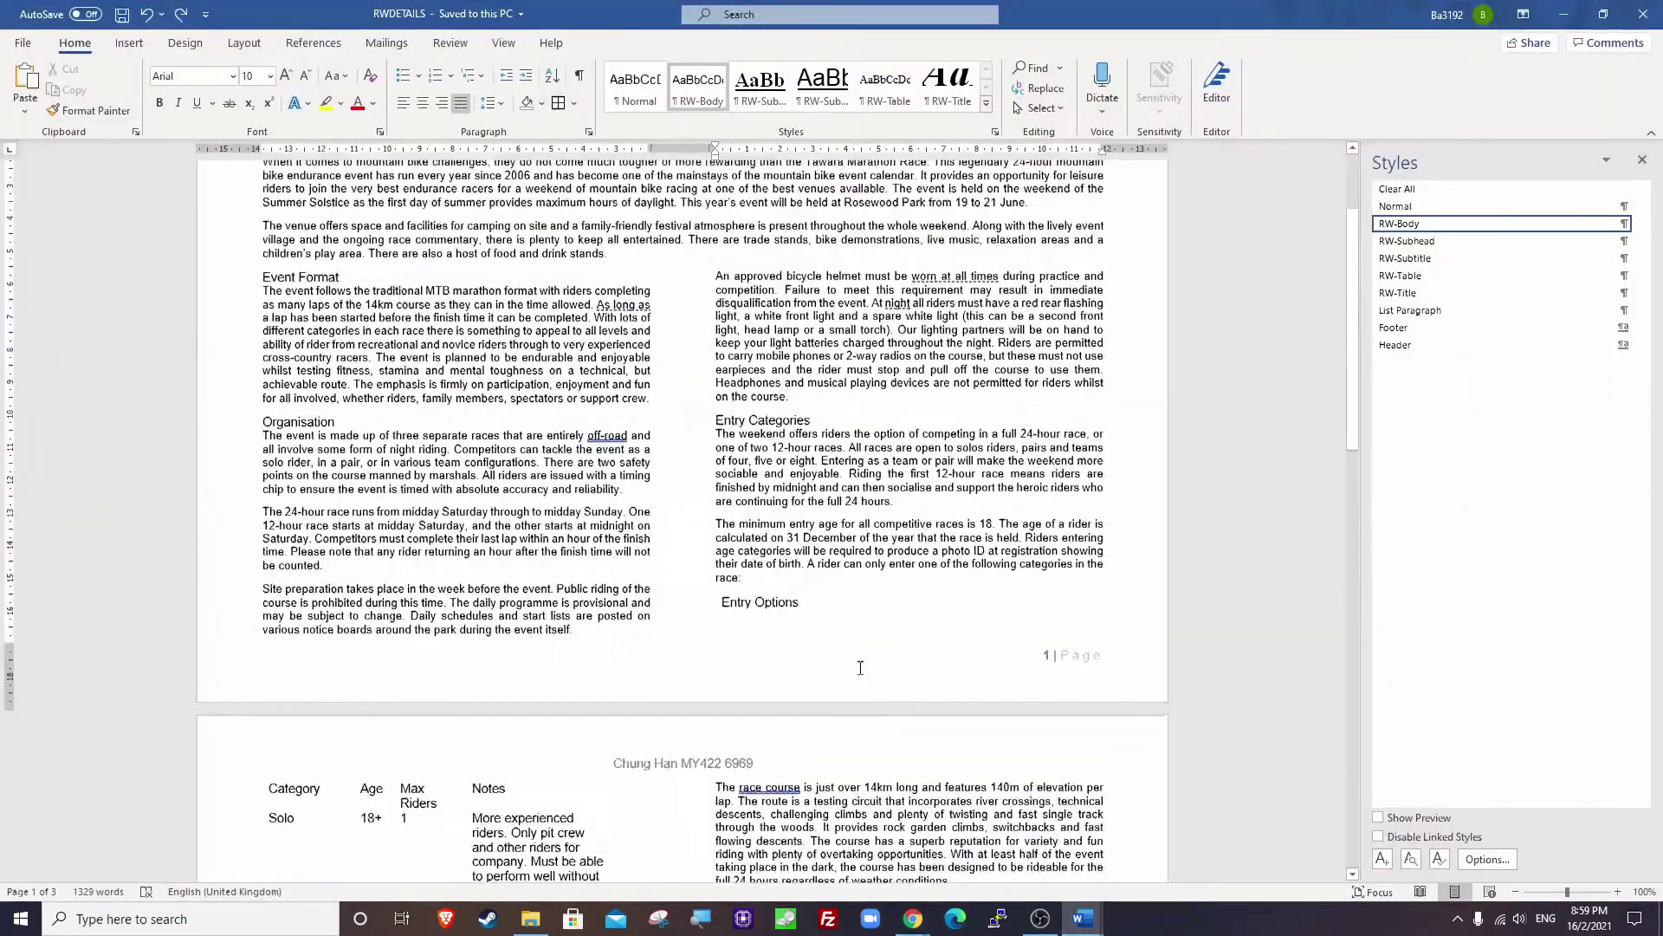
{"action": "scroll", "coordinate": [860, 667], "scroll_direction": "up", "scroll_amount": 3}
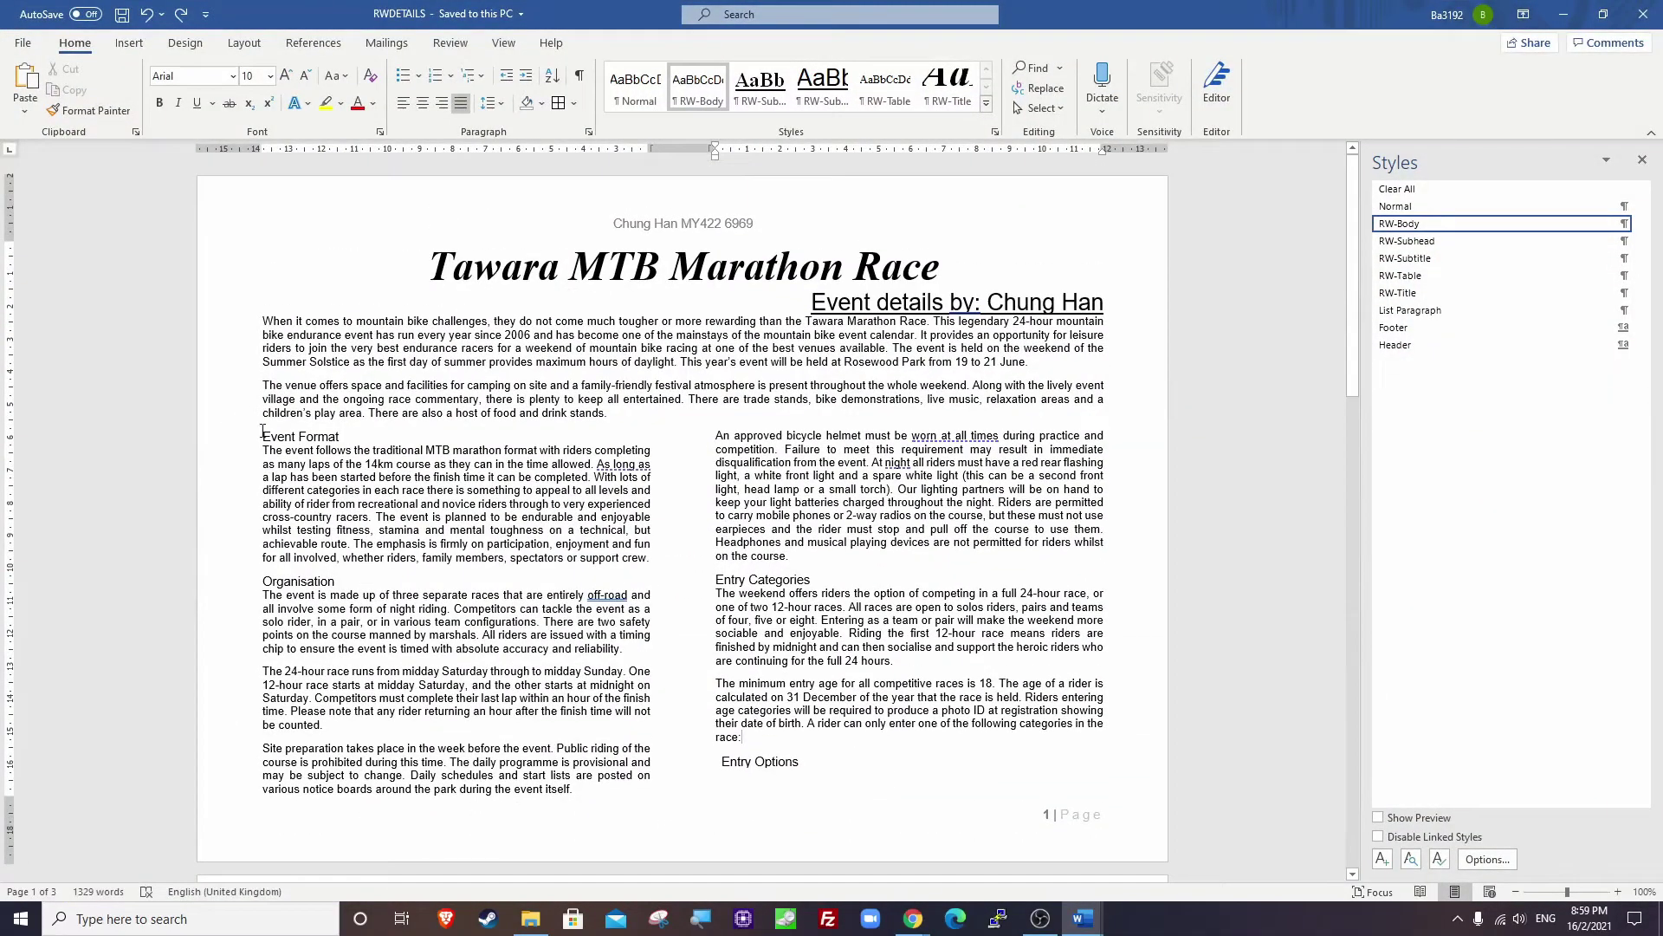
{"action": "left_click_drag", "start_coordinate": [346, 437], "coordinate": [263, 438]}
{"action": "left_click_drag", "start_coordinate": [267, 584], "coordinate": [351, 580]}
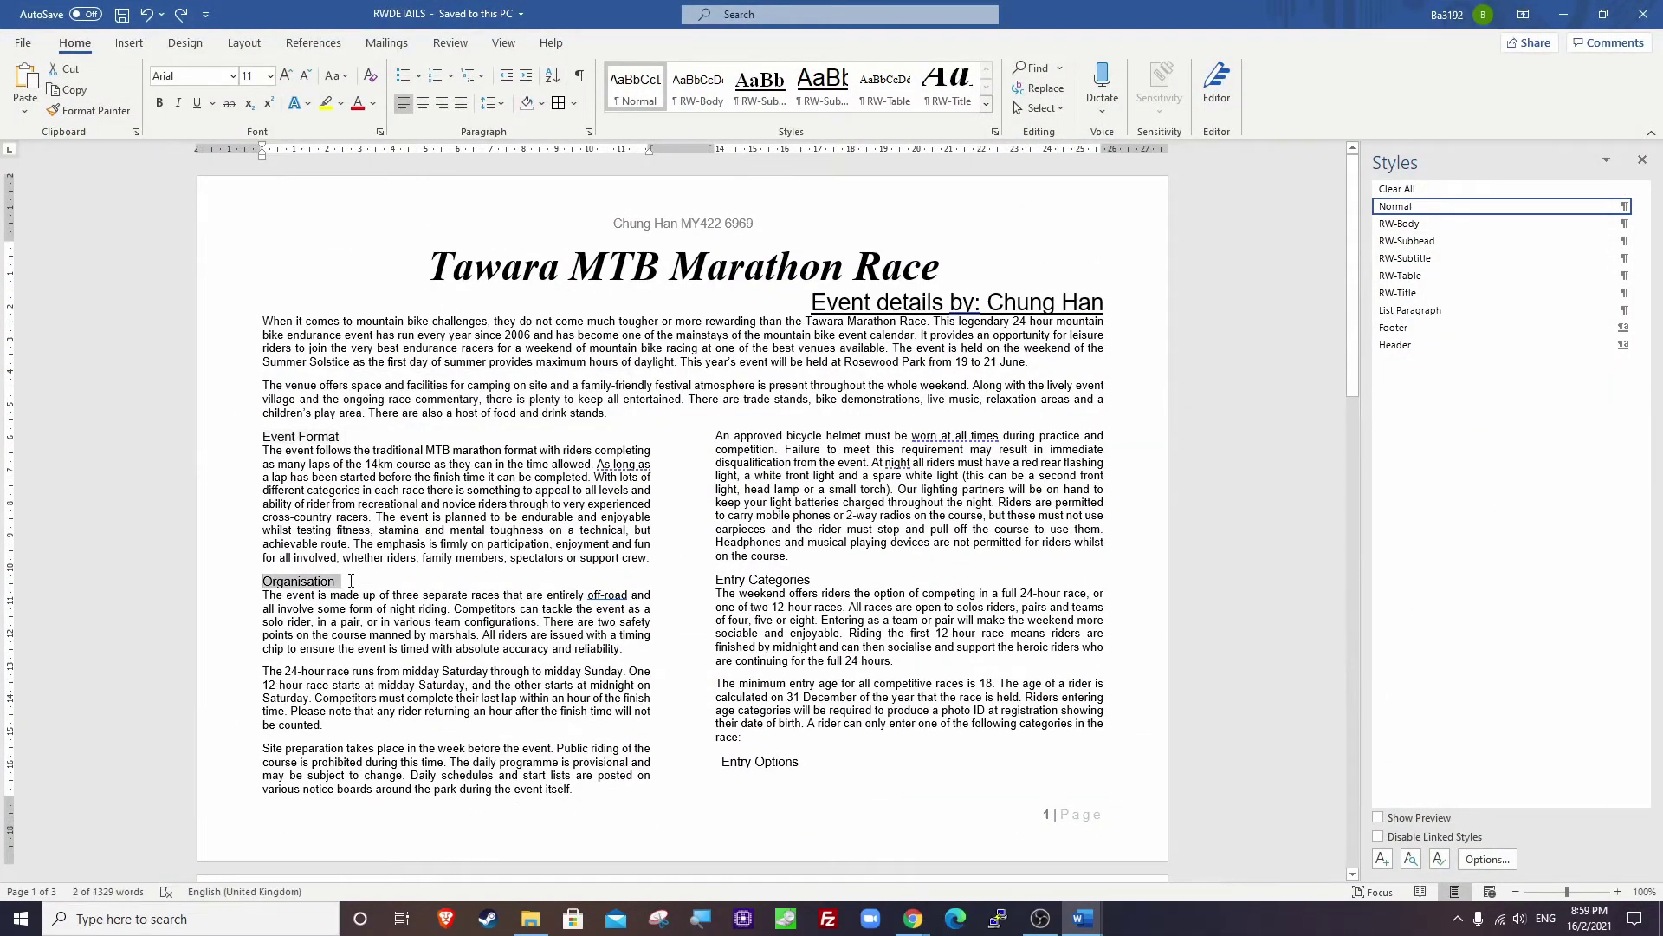
{"action": "left_click_drag", "start_coordinate": [717, 580], "coordinate": [811, 579]}
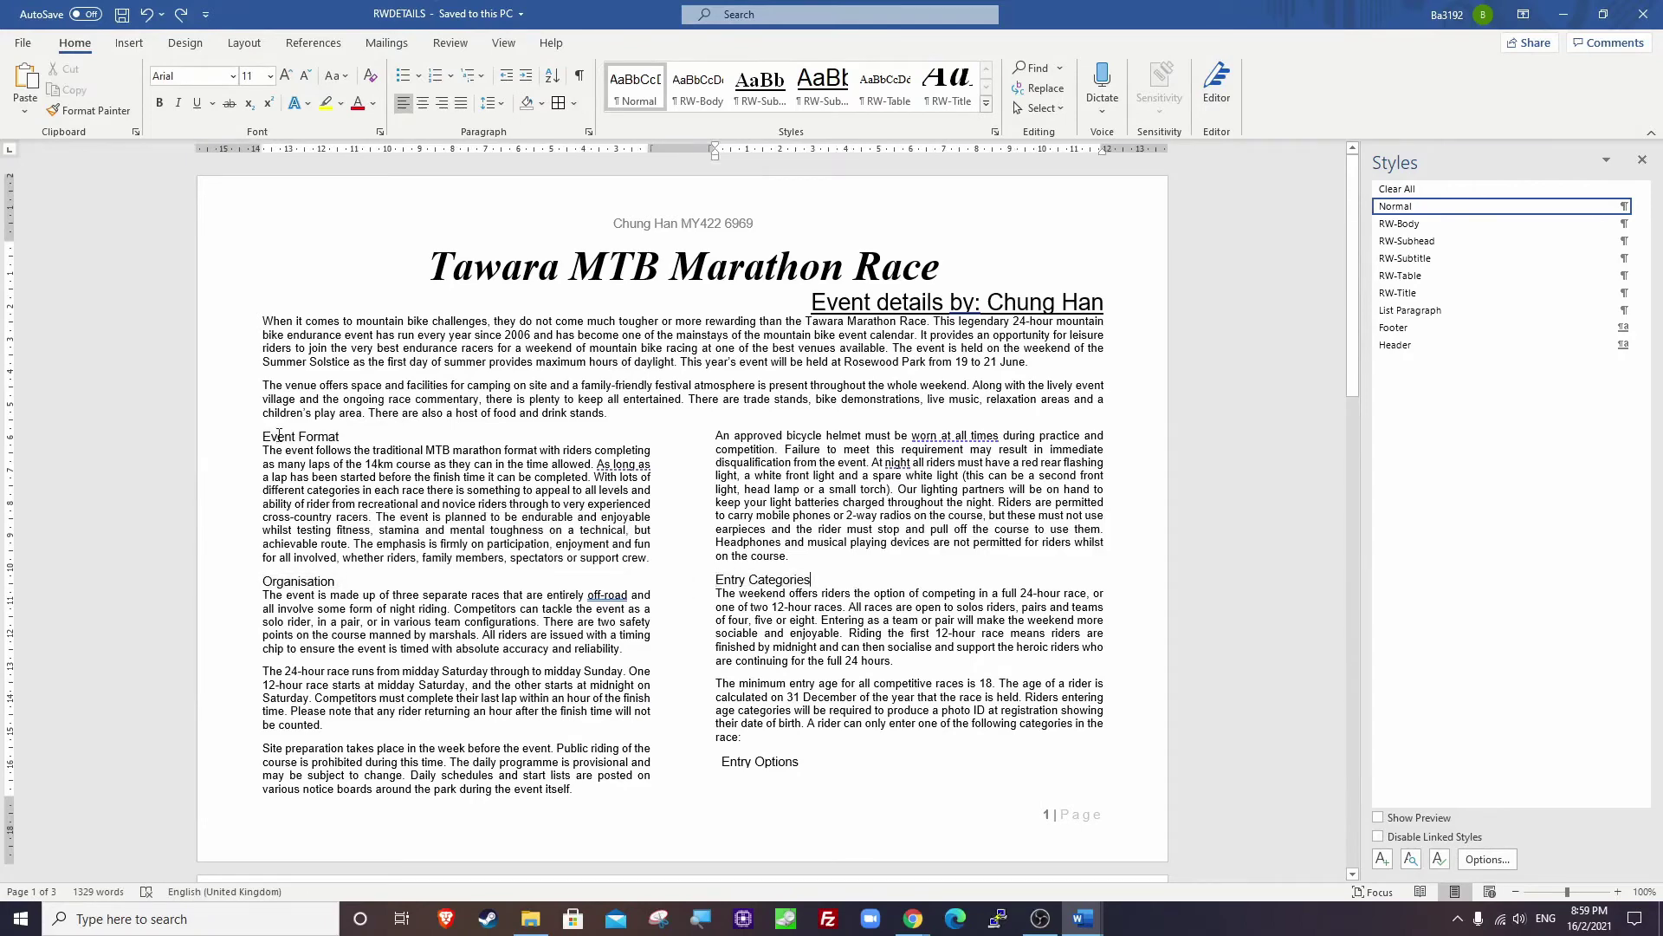
{"action": "left_click_drag", "start_coordinate": [279, 437], "coordinate": [346, 437]}
{"action": "left_click_drag", "start_coordinate": [263, 581], "coordinate": [340, 580]}
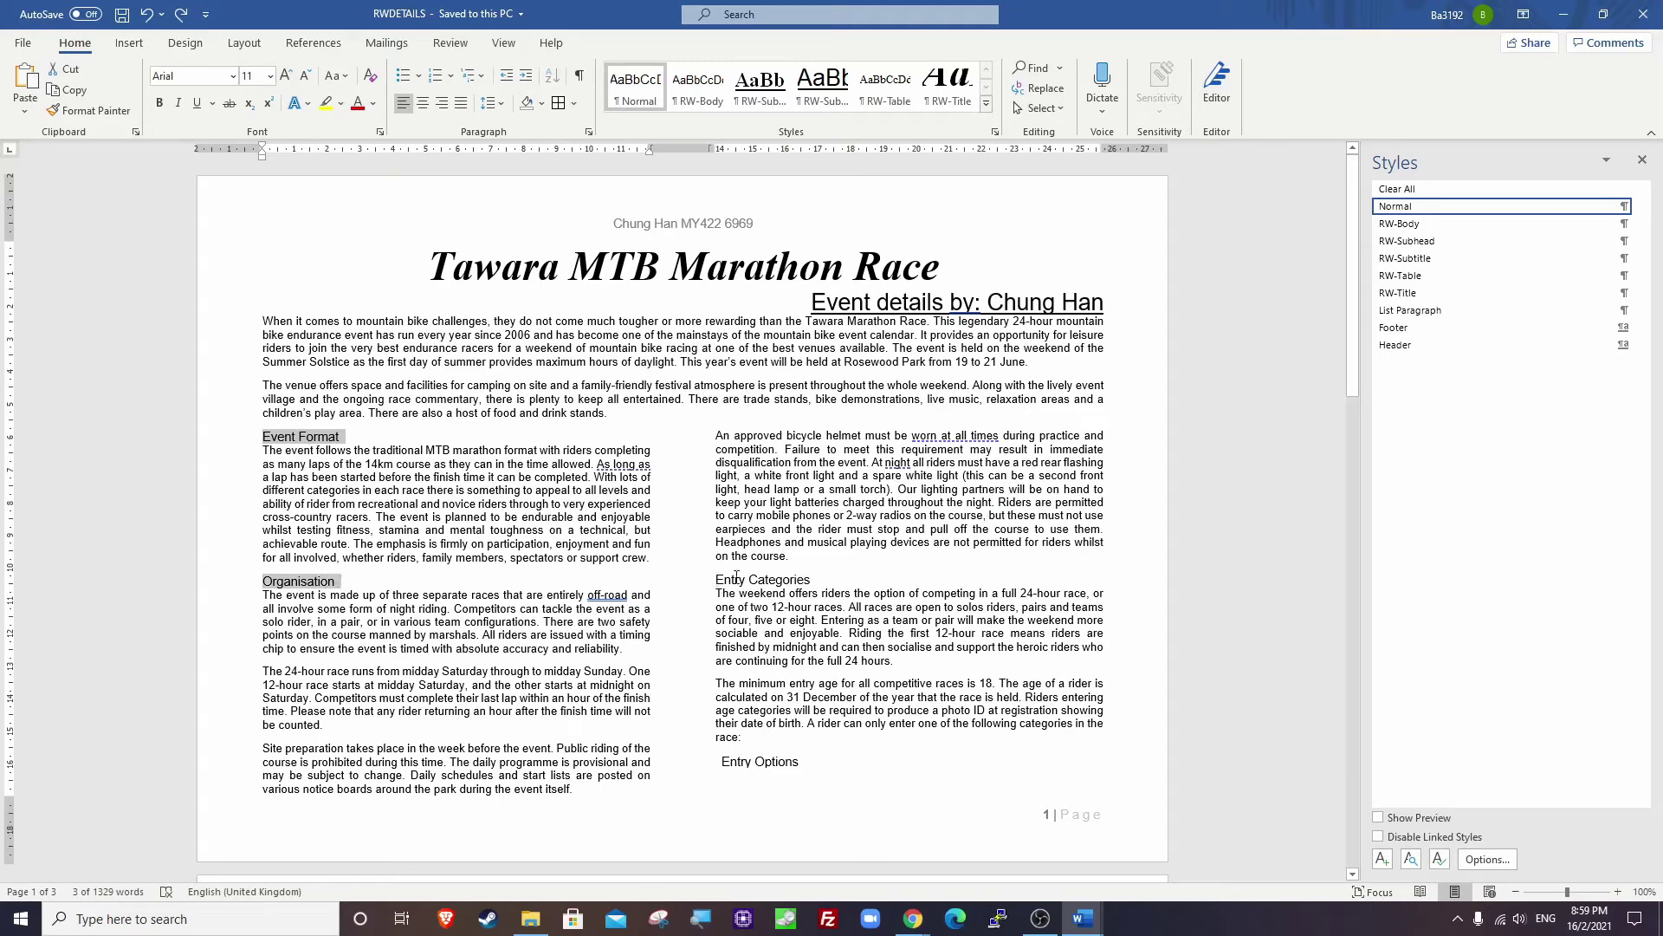
{"action": "left_click_drag", "start_coordinate": [716, 580], "coordinate": [816, 580]}
Add The Course, Junior Race and Facilities and Camping, and apply RW-Subhead to all six.
{"action": "scroll", "coordinate": [751, 655], "scroll_direction": "down", "scroll_amount": 3}
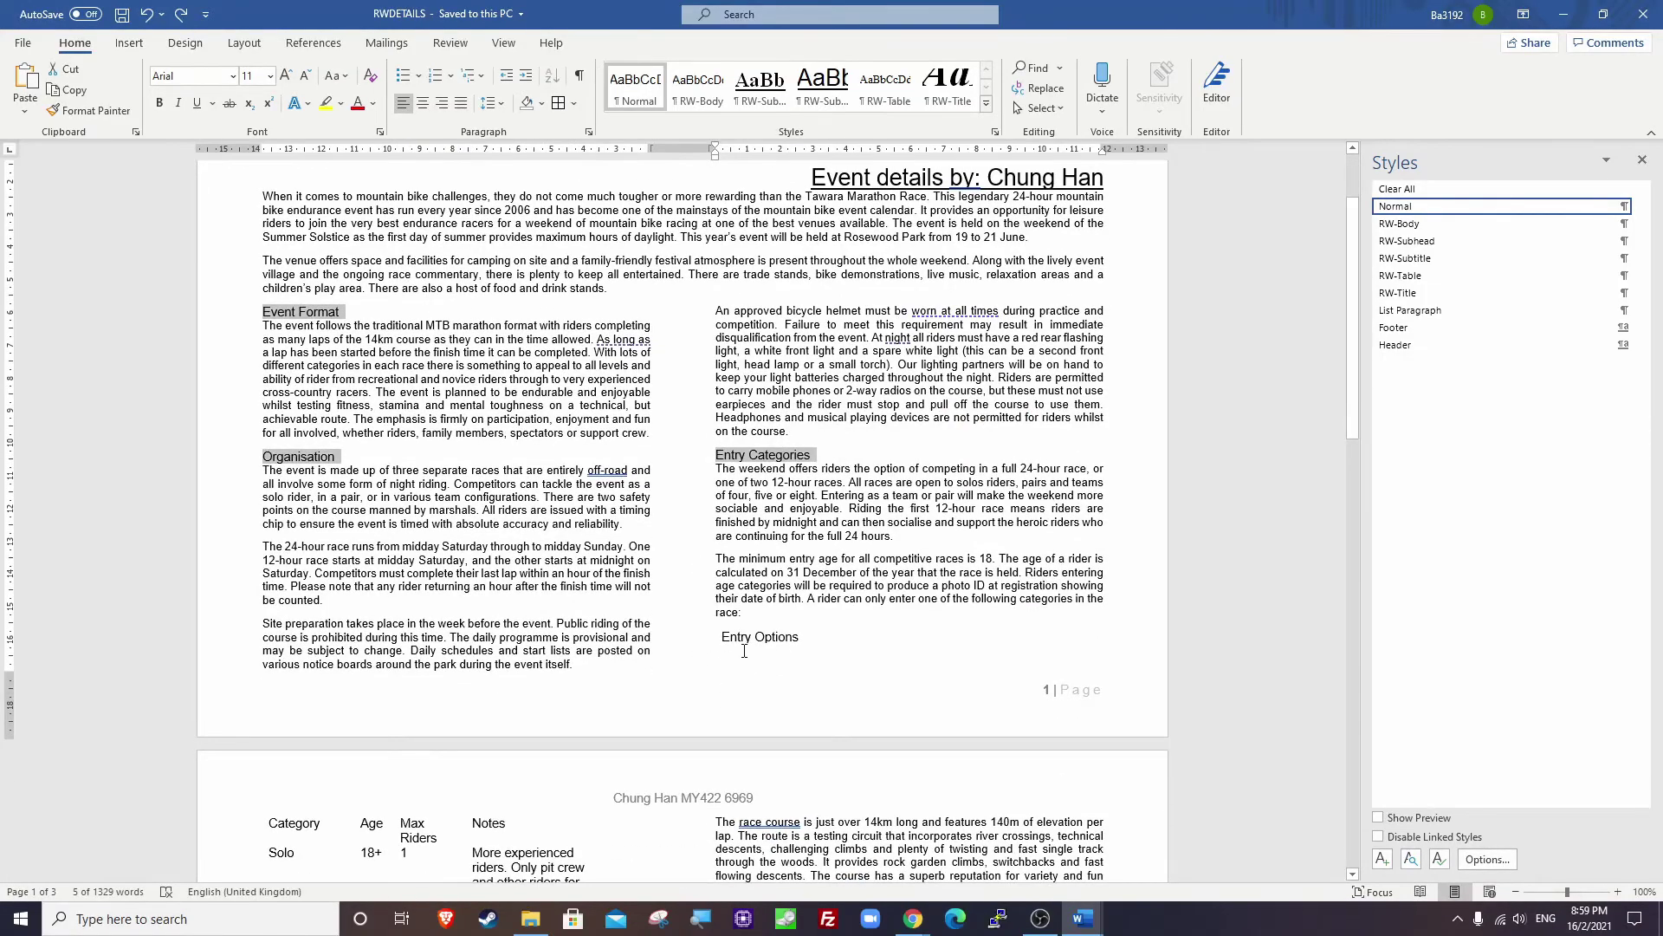
{"action": "scroll", "coordinate": [744, 650], "scroll_direction": "down", "scroll_amount": 15}
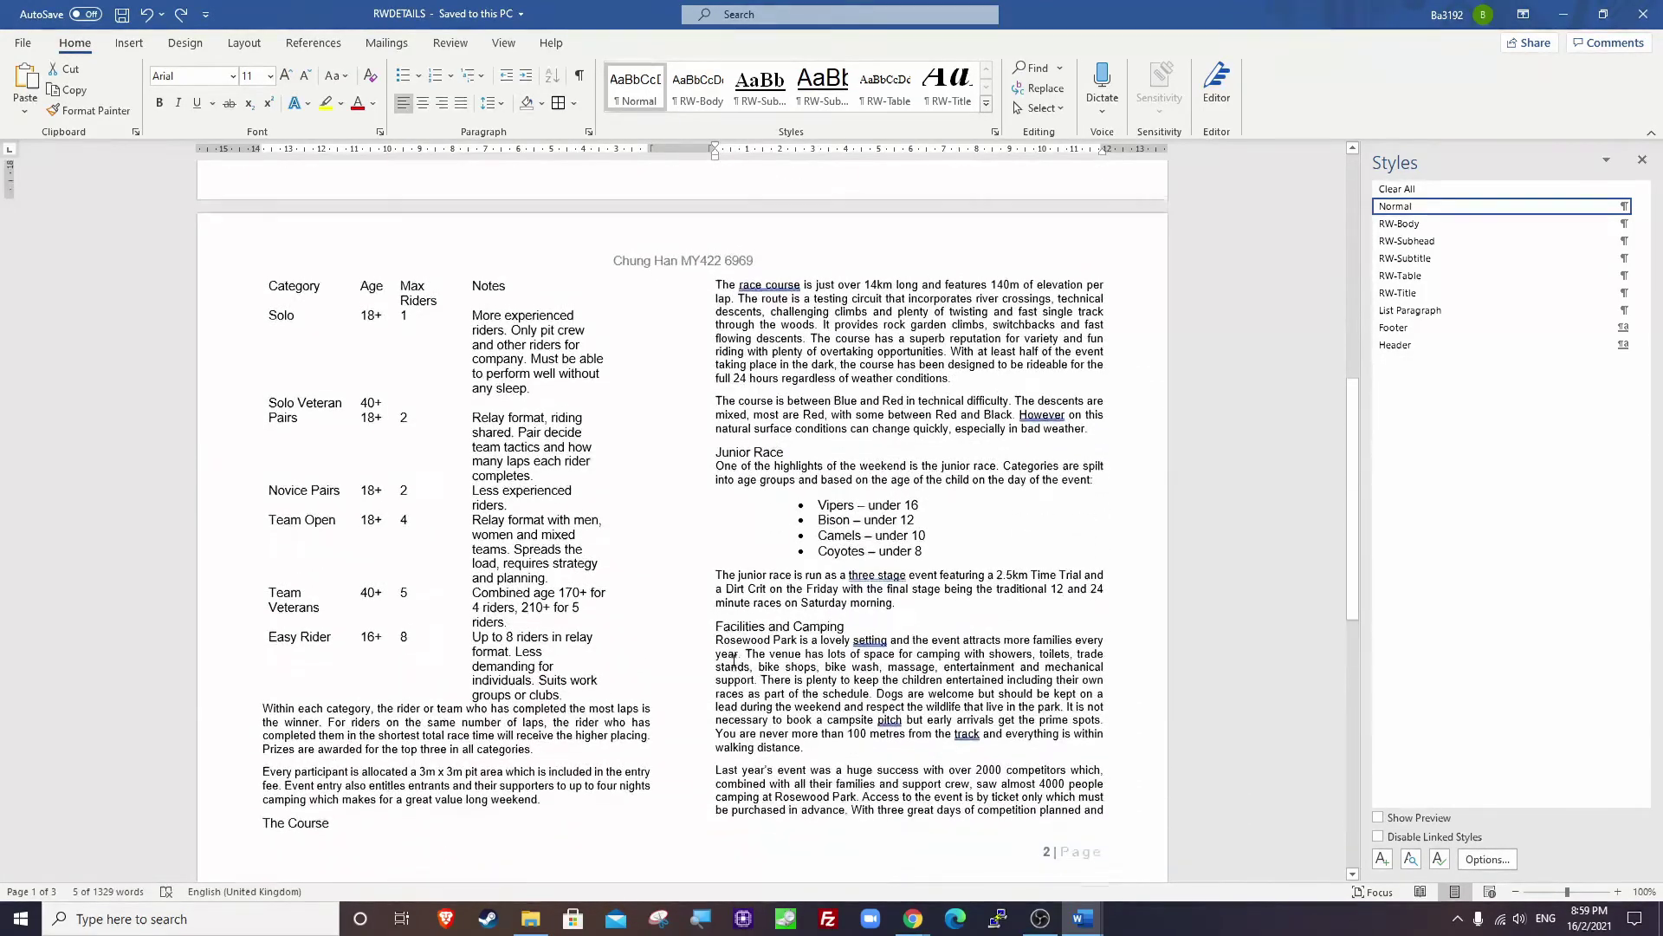
{"action": "scroll", "coordinate": [619, 621], "scroll_direction": "down", "scroll_amount": 1}
{"action": "scroll", "coordinate": [618, 621], "scroll_direction": "up", "scroll_amount": 5}
{"action": "scroll", "coordinate": [619, 622], "scroll_direction": "down", "scroll_amount": 6}
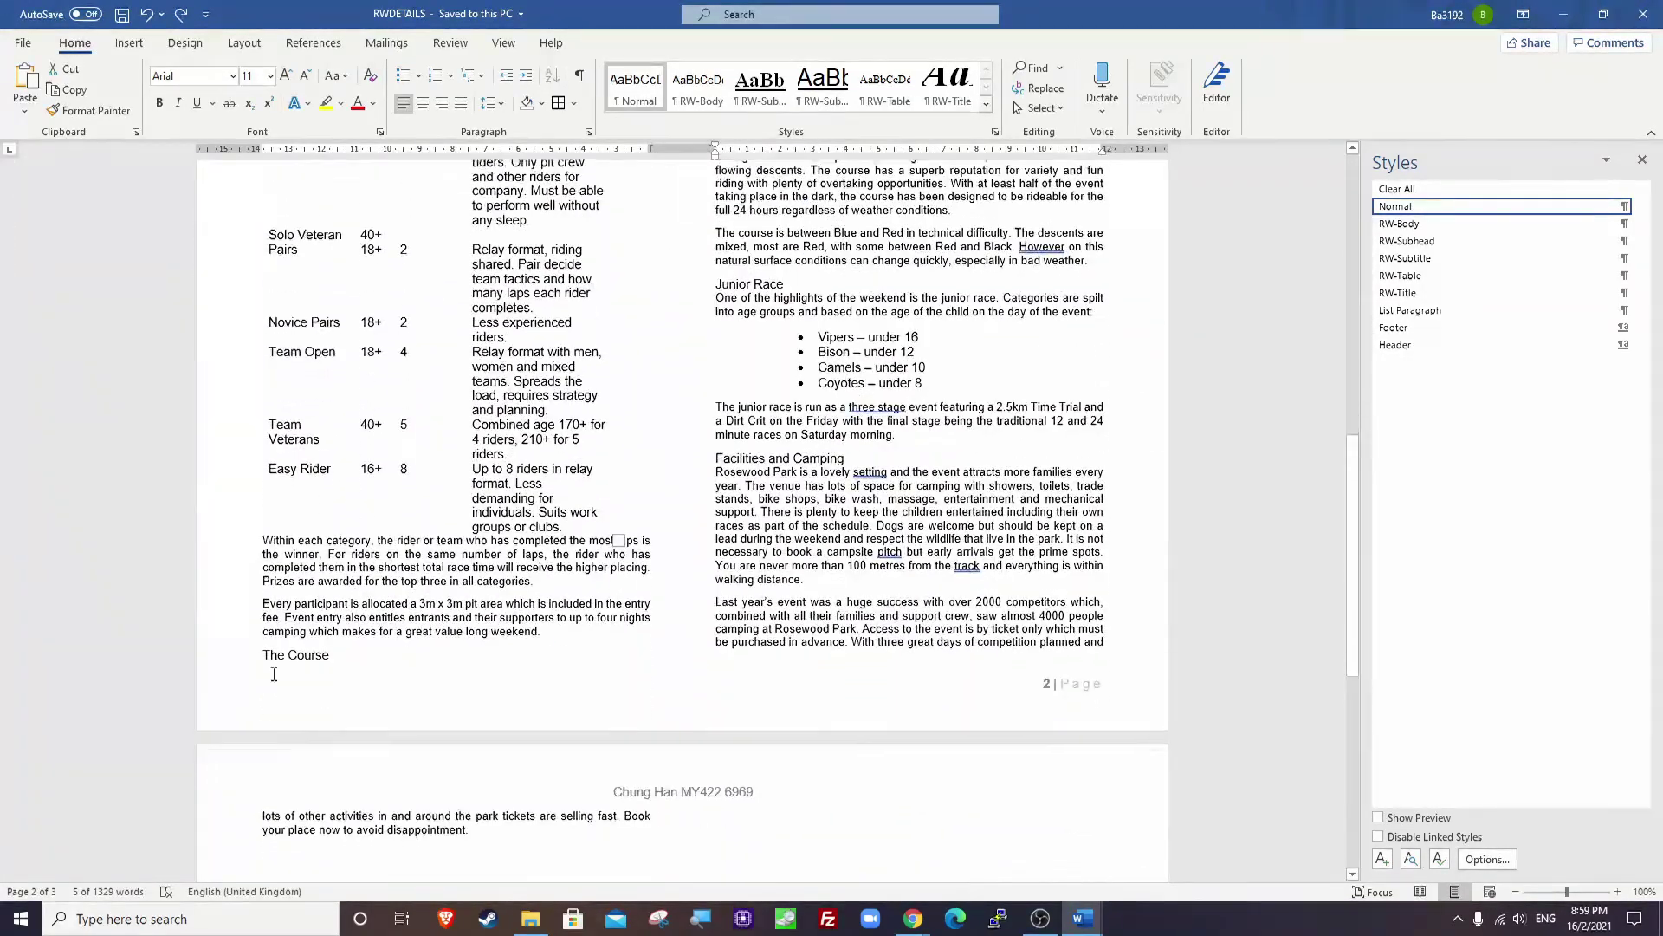
{"action": "left_click_drag", "start_coordinate": [260, 651], "coordinate": [335, 653]}
{"action": "scroll", "coordinate": [700, 573], "scroll_direction": "up", "scroll_amount": 3}
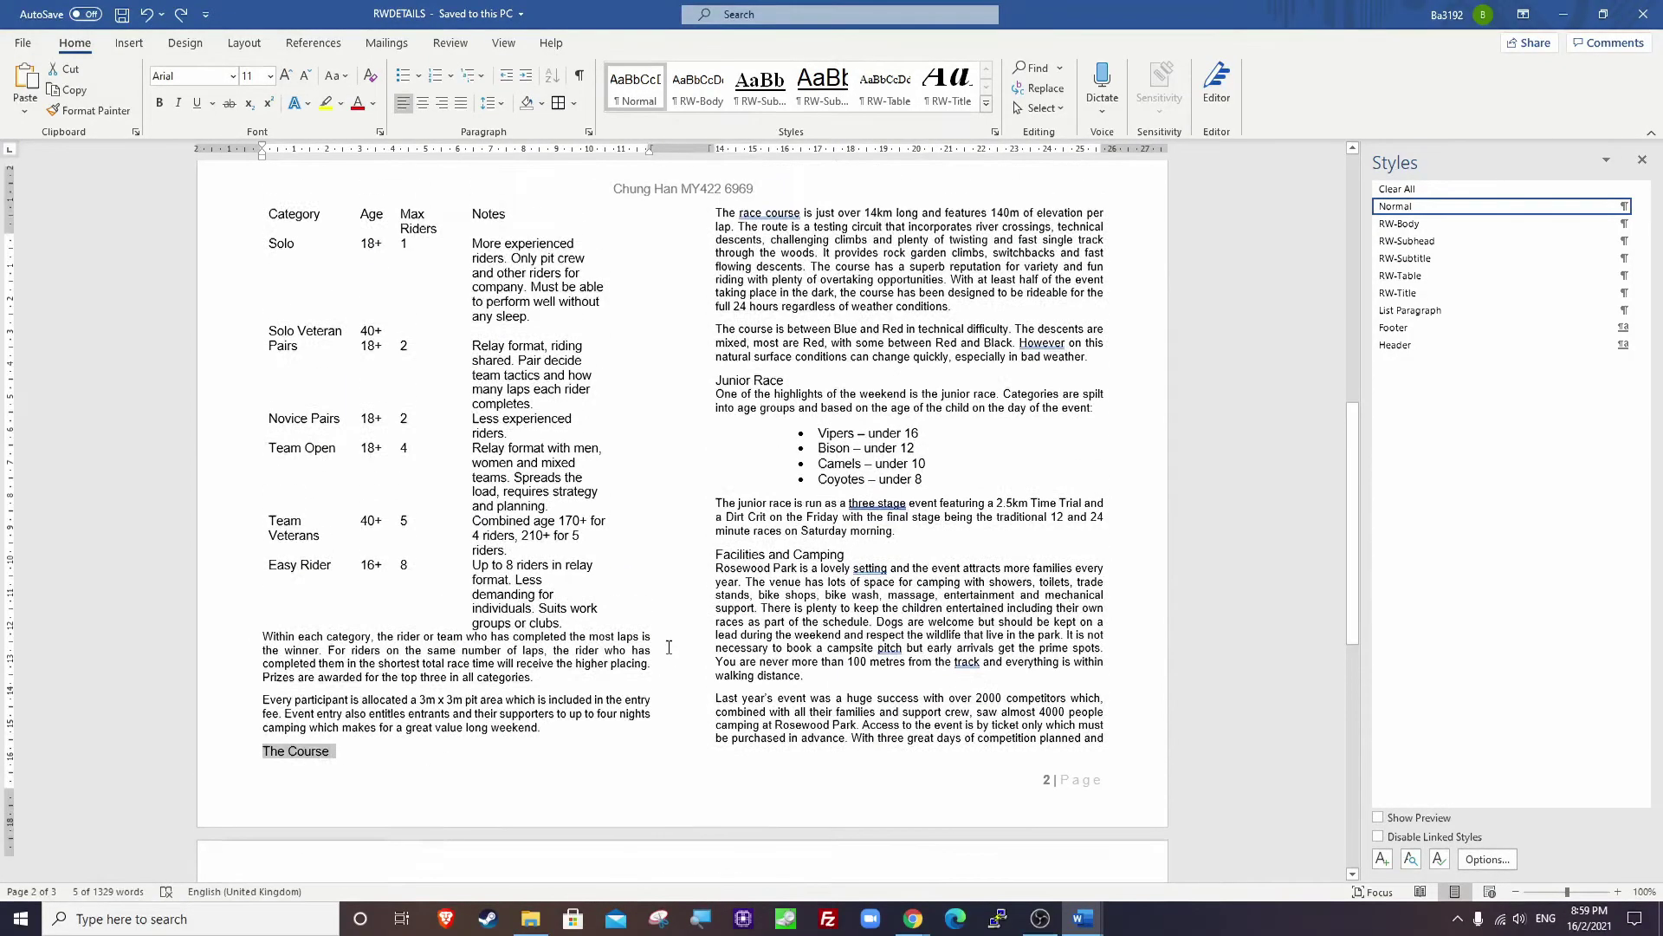
{"action": "left_click_drag", "start_coordinate": [716, 408], "coordinate": [790, 409]}
{"action": "left_click_drag", "start_coordinate": [716, 581], "coordinate": [853, 586]}
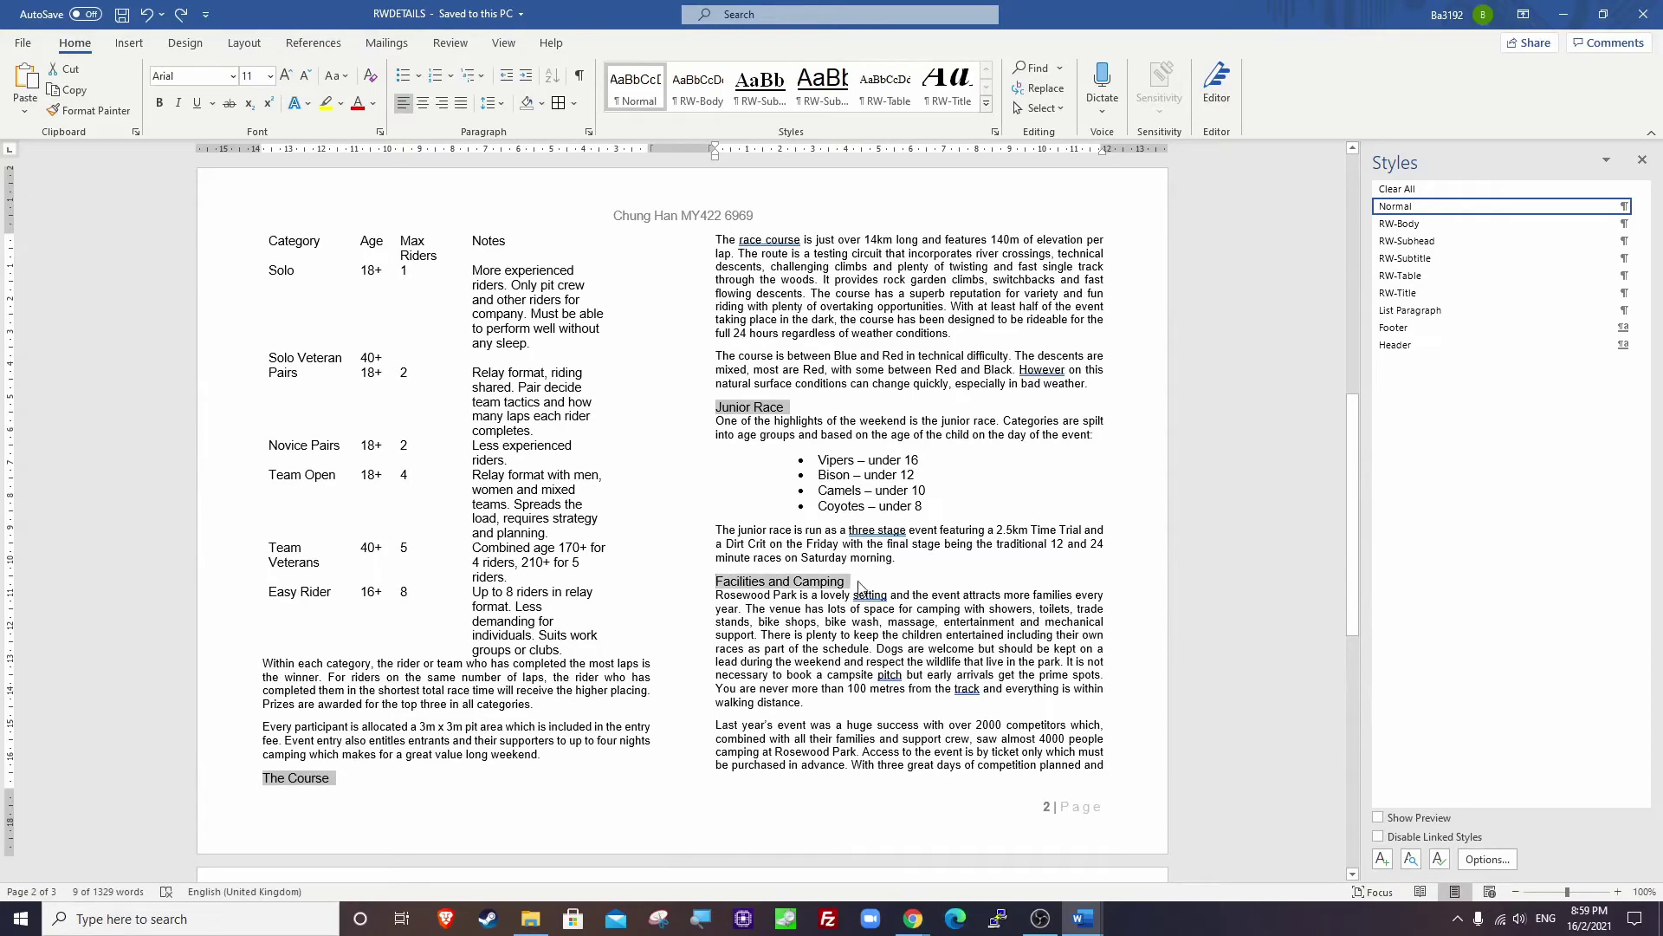
{"action": "scroll", "coordinate": [760, 709], "scroll_direction": "down", "scroll_amount": 3}
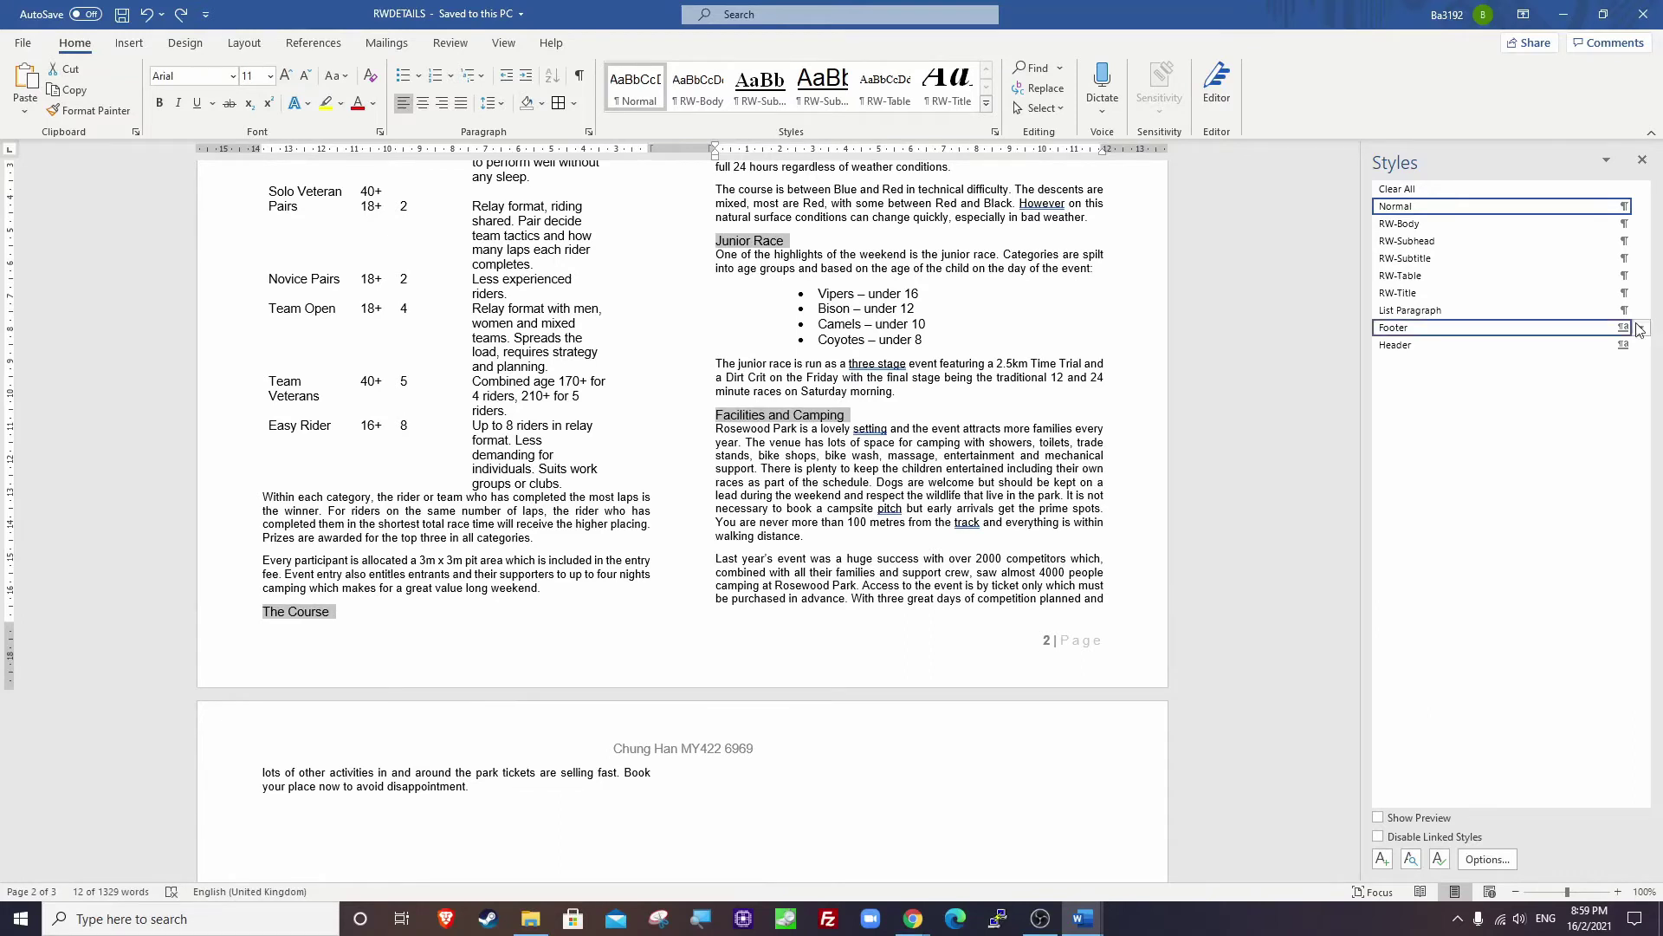
{"action": "left_click", "coordinate": [1416, 242]}
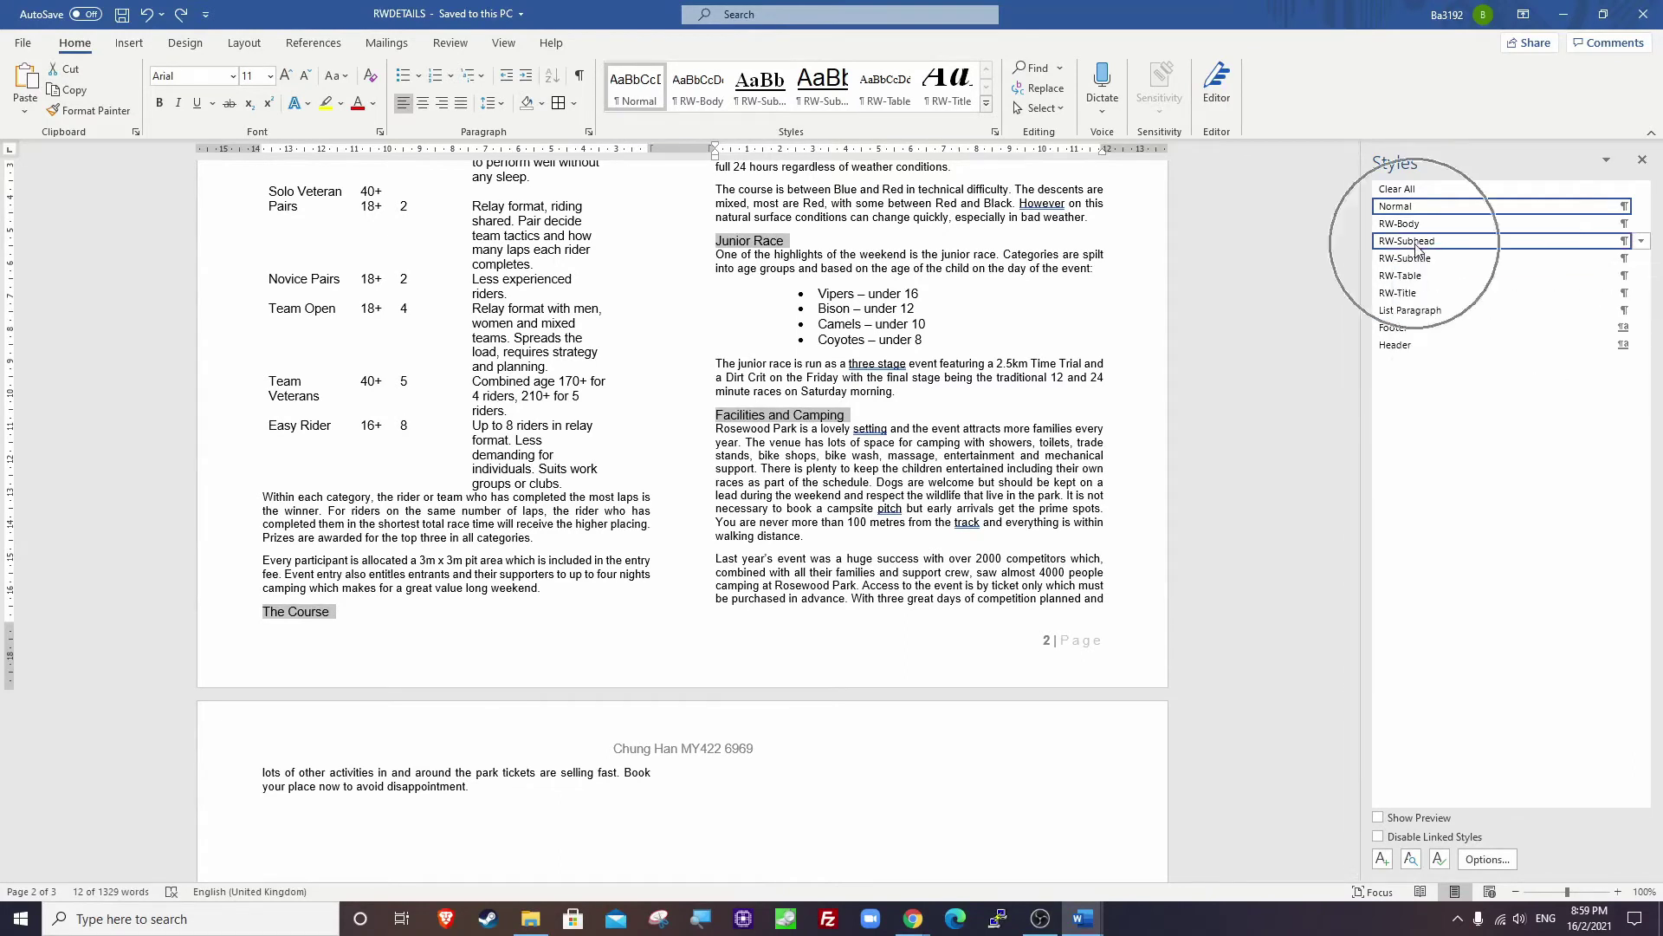
Deselect the restyled subheadings and bring the exam paper back.
{"action": "scroll", "coordinate": [766, 595], "scroll_direction": "up", "scroll_amount": 5}
{"action": "scroll", "coordinate": [766, 595], "scroll_direction": "up", "scroll_amount": 10}
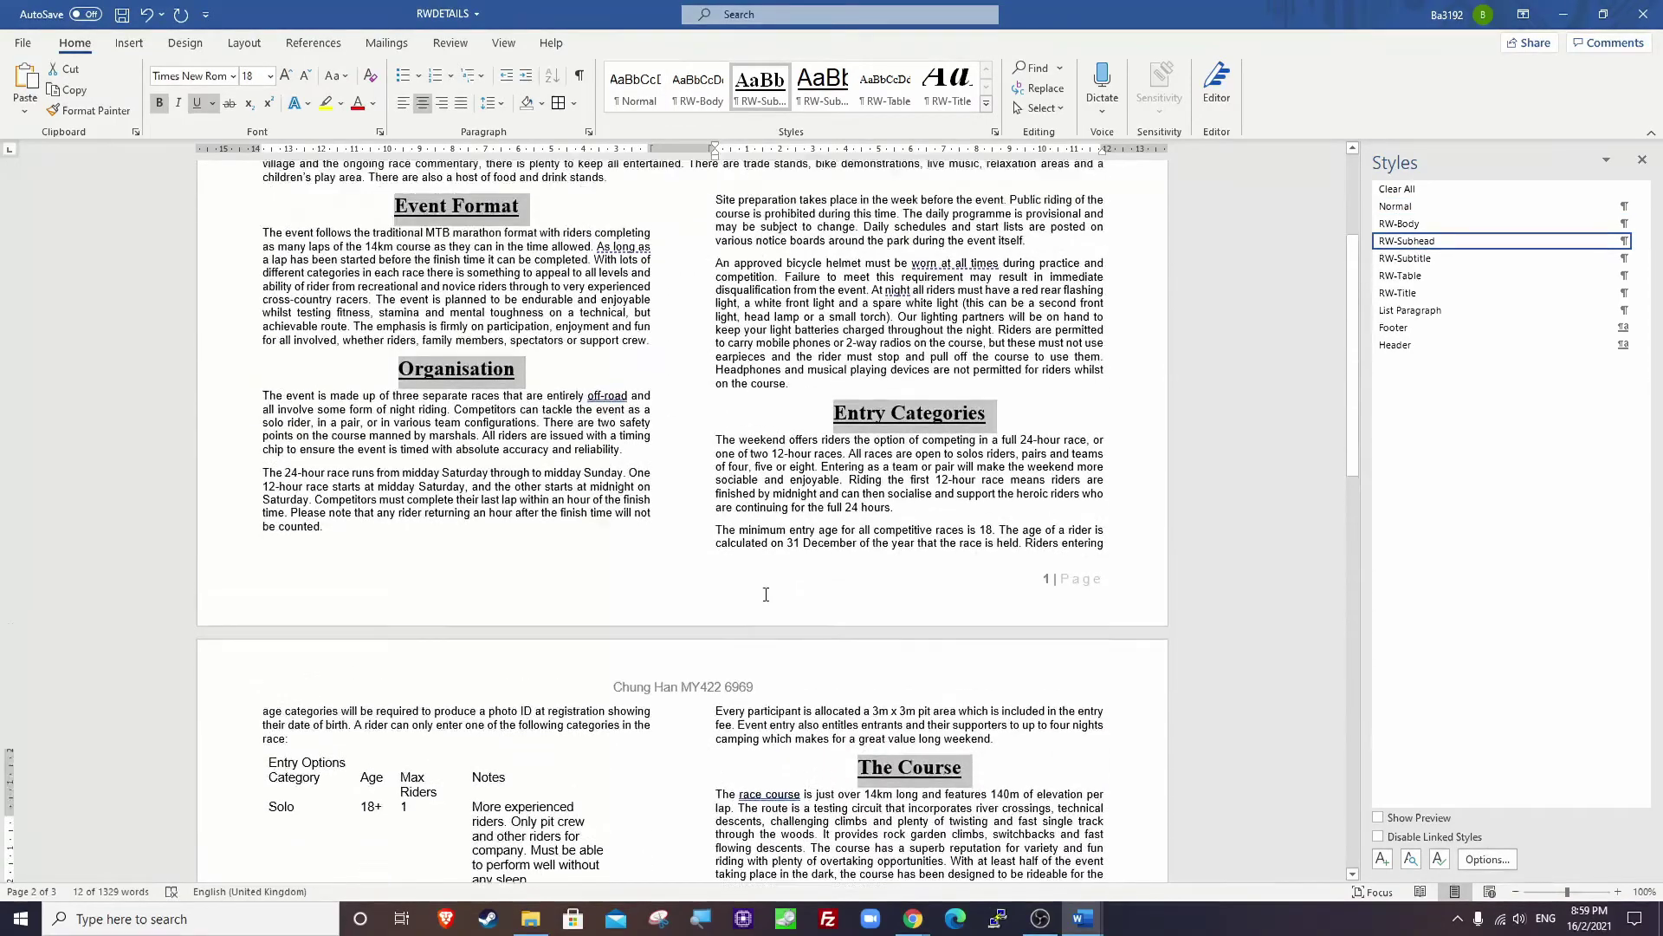
{"action": "left_click", "coordinate": [869, 330]}
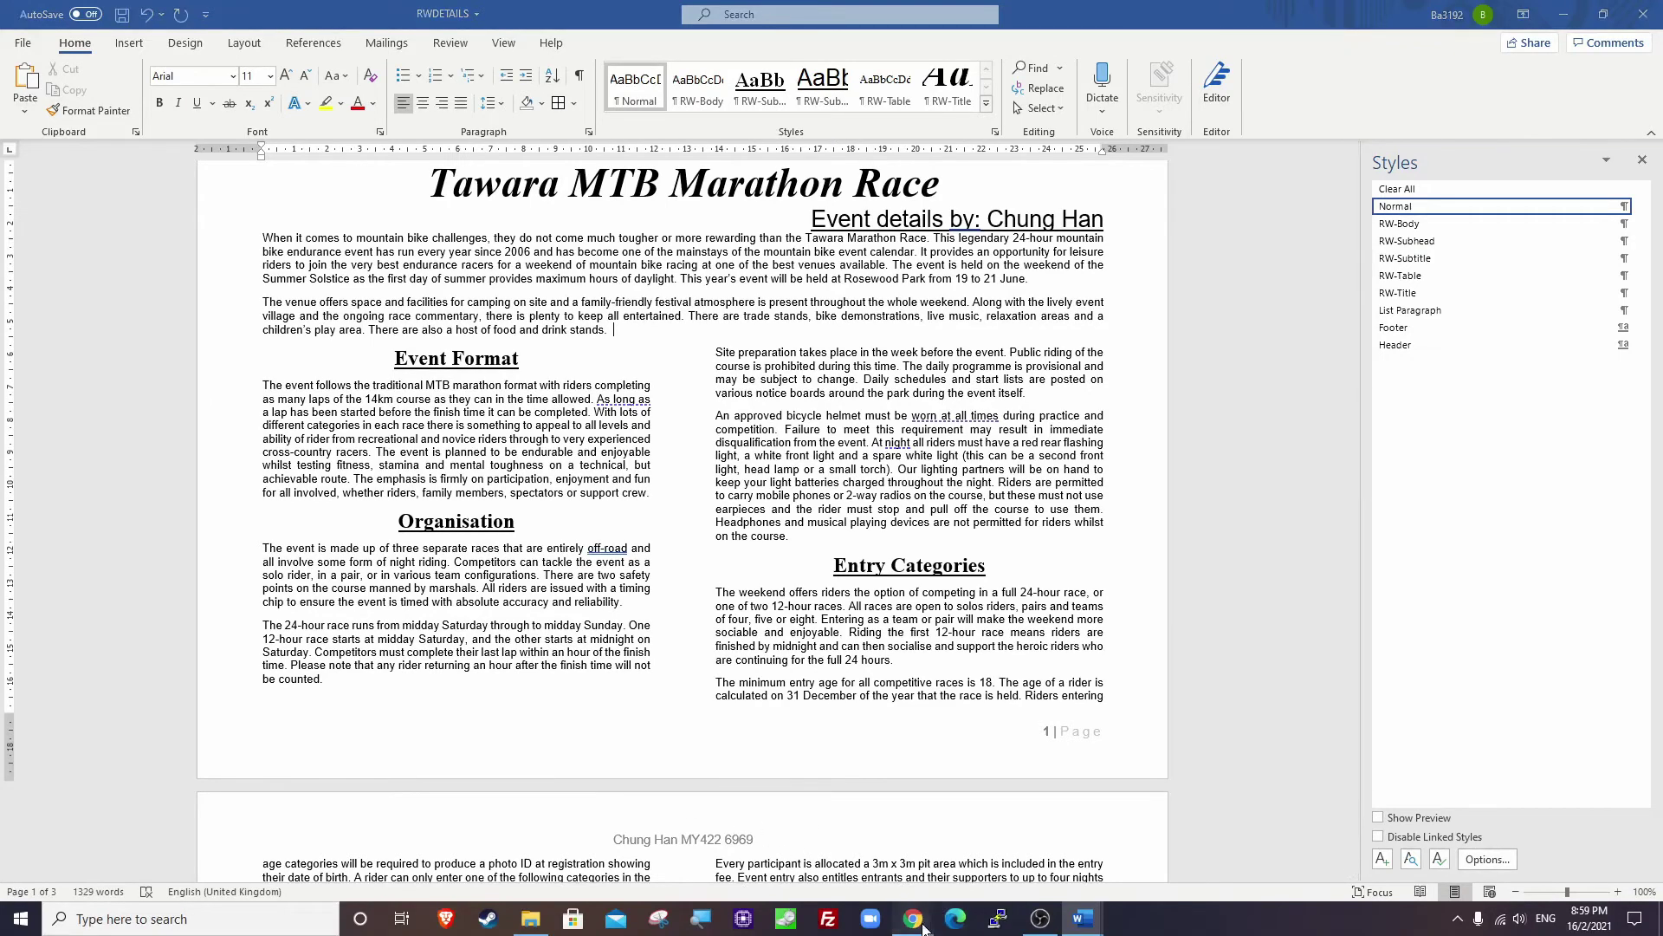
{"action": "mouse_move", "coordinate": [913, 918]}
{"action": "left_click", "coordinate": [848, 892]}
Highlight question 12's lines on locating the table and applying RW-Table, then return to Word.
{"action": "left_click", "coordinate": [718, 469]}
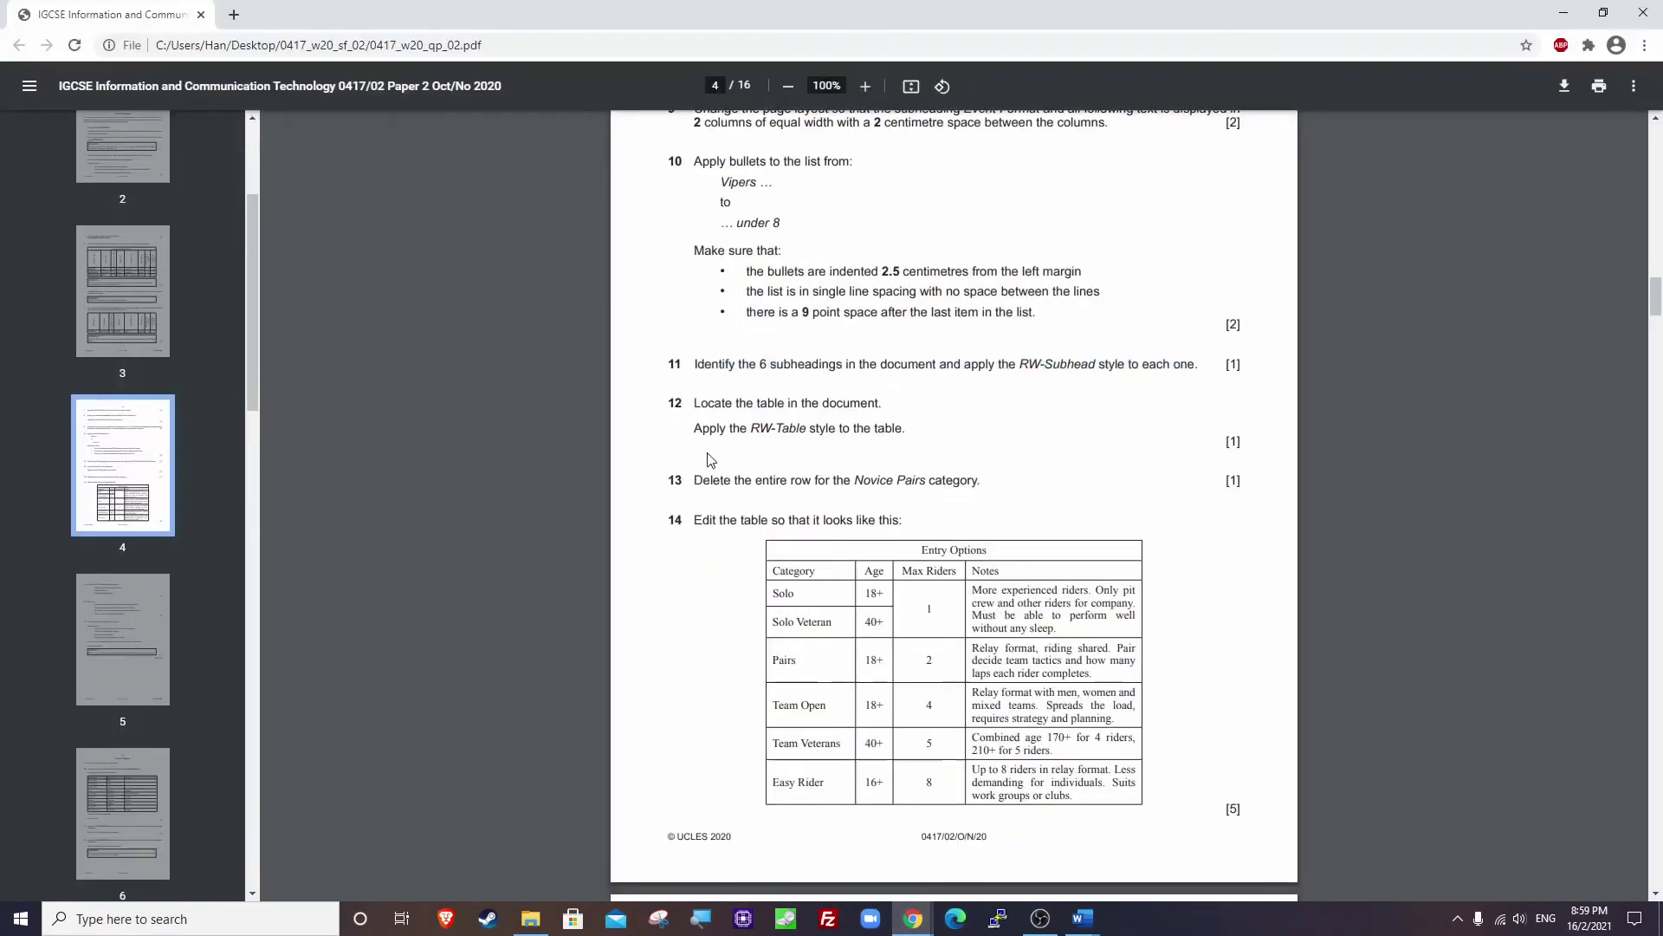
{"action": "scroll", "coordinate": [706, 321], "scroll_direction": "down", "scroll_amount": 1}
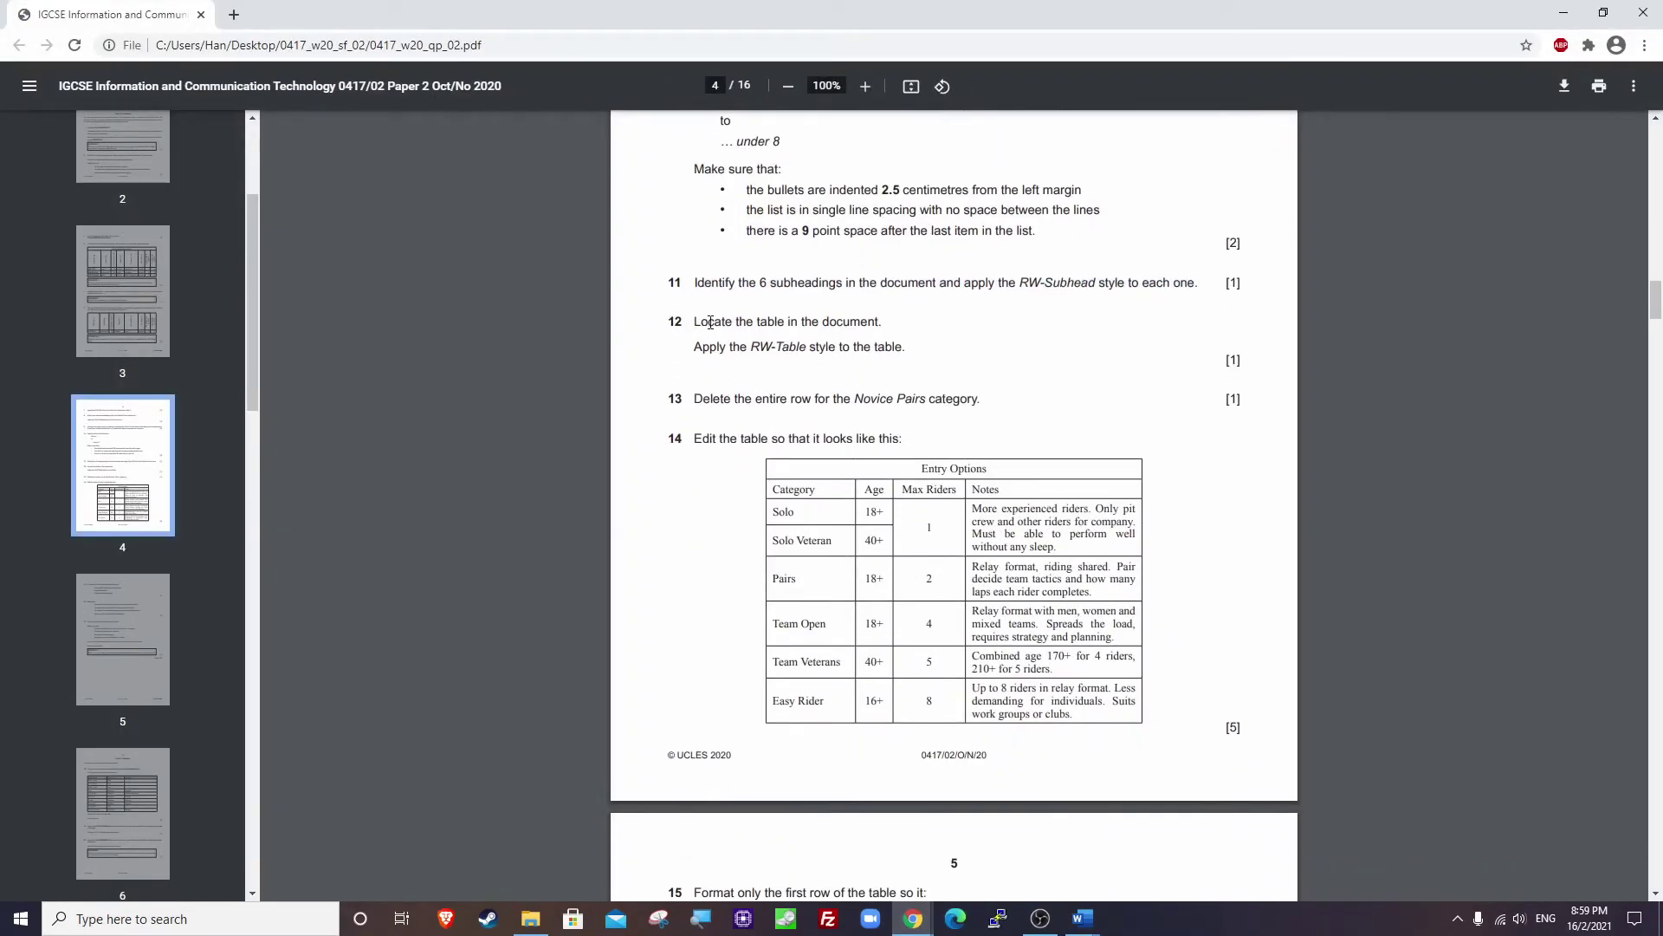
{"action": "left_click_drag", "start_coordinate": [694, 323], "coordinate": [892, 322]}
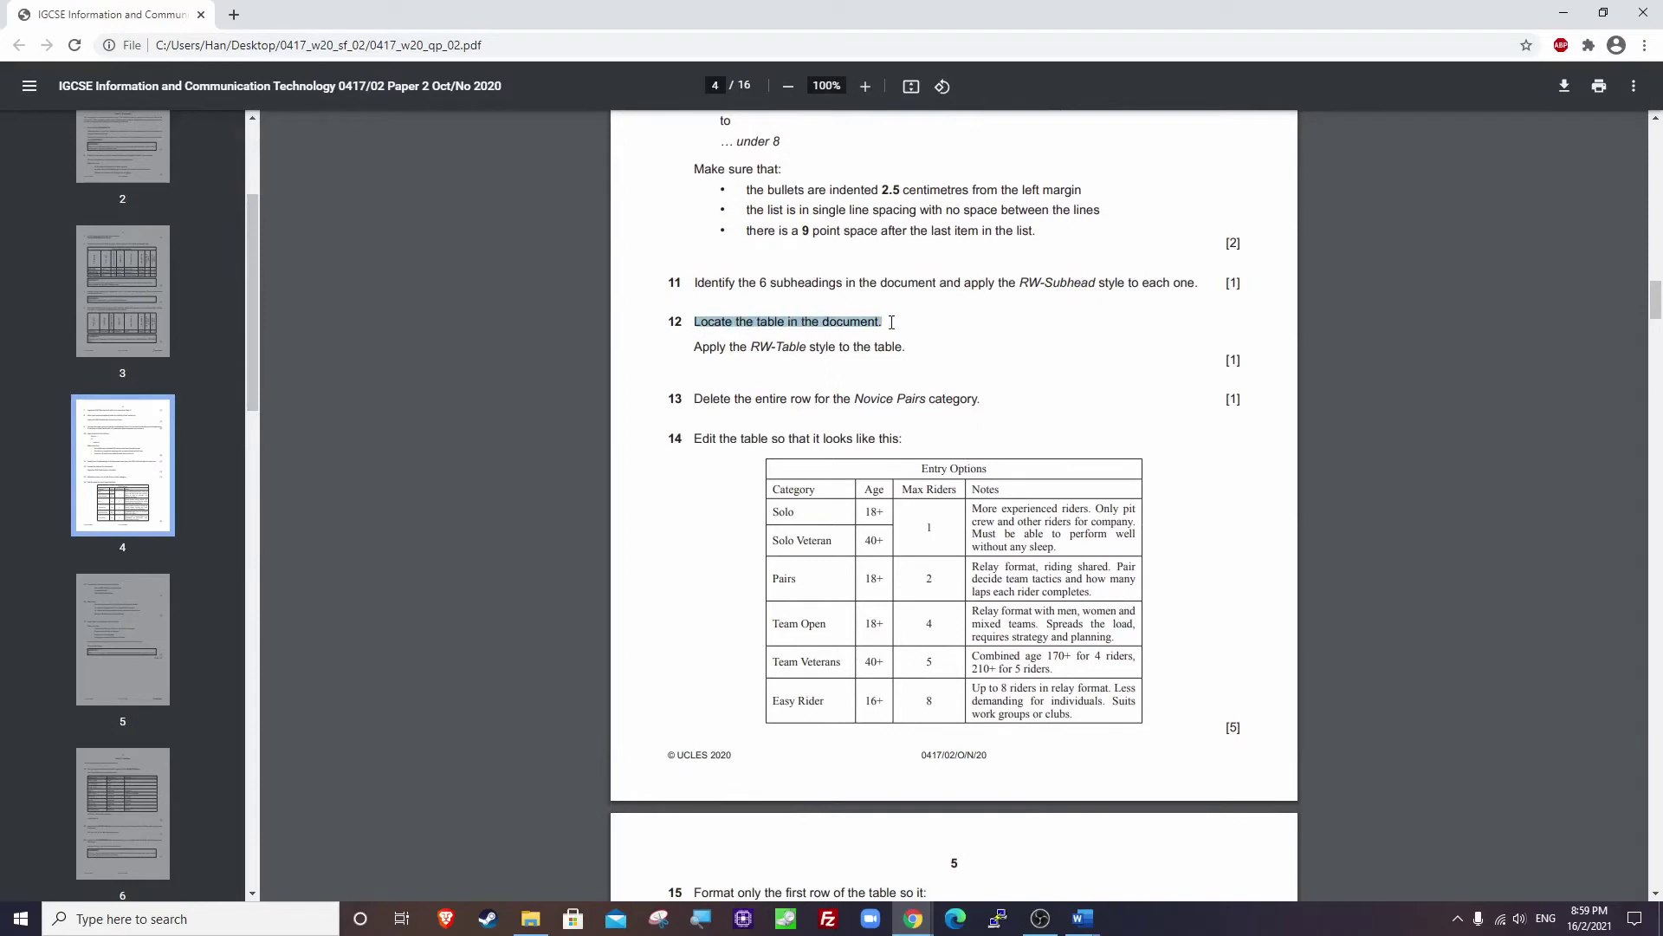
{"action": "left_click_drag", "start_coordinate": [696, 350], "coordinate": [906, 351]}
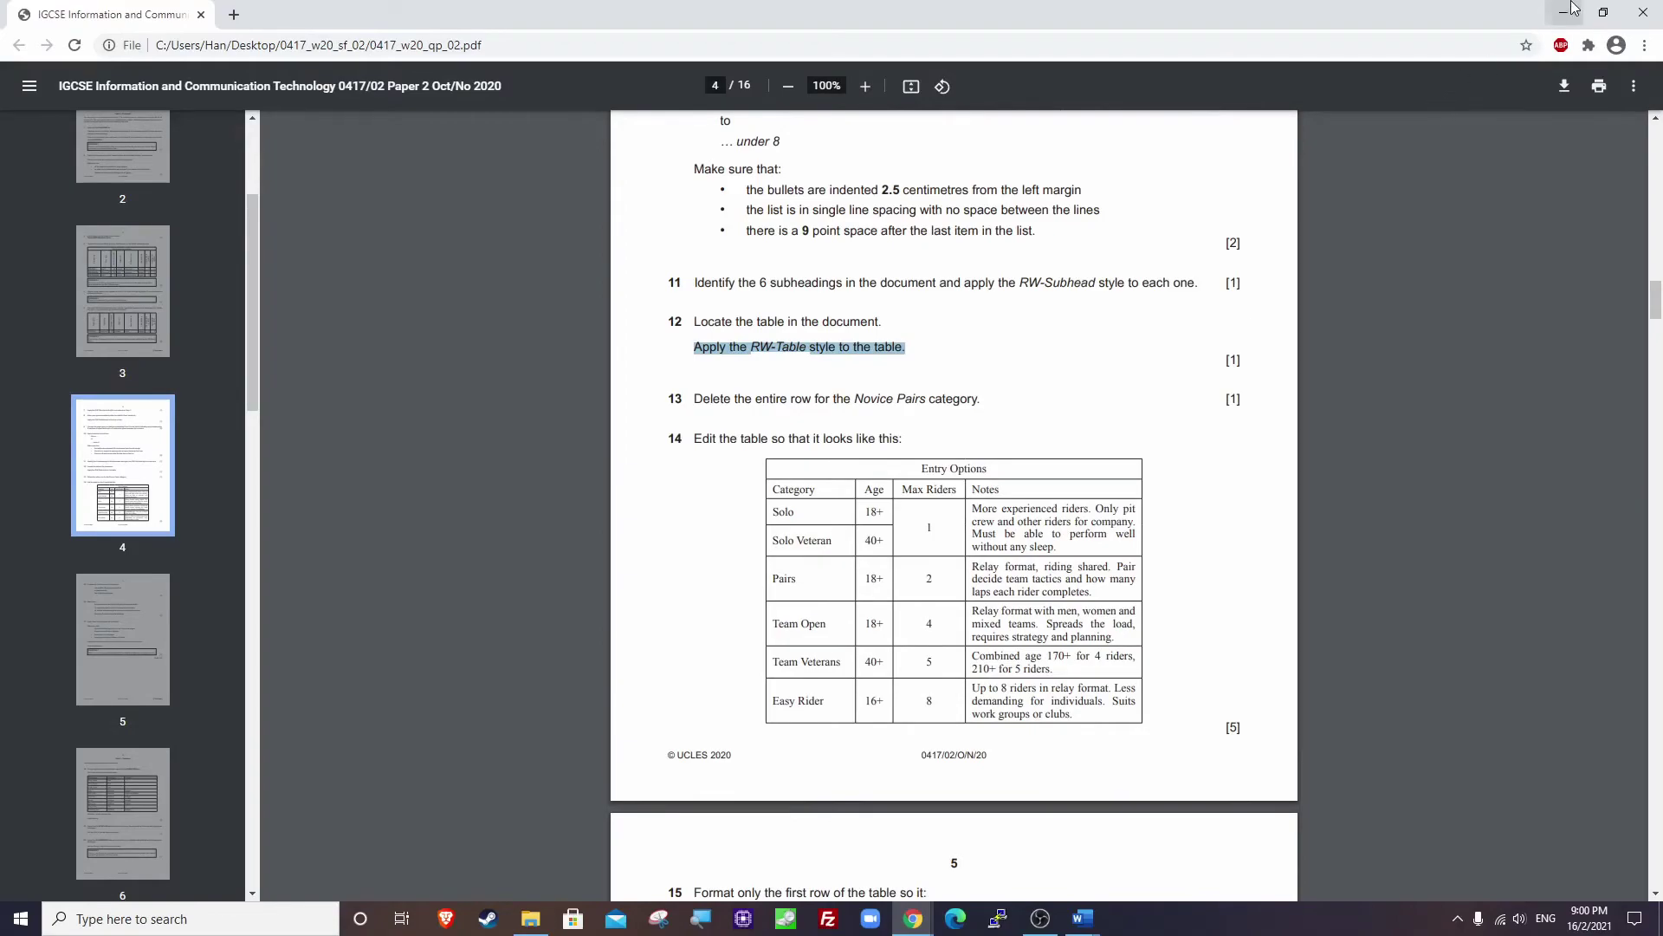
{"action": "left_click", "coordinate": [1564, 13]}
{"action": "scroll", "coordinate": [754, 609], "scroll_direction": "down", "scroll_amount": 2}
Apply the RW-Table style to the Entry Options table.
{"action": "scroll", "coordinate": [754, 609], "scroll_direction": "down", "scroll_amount": 10}
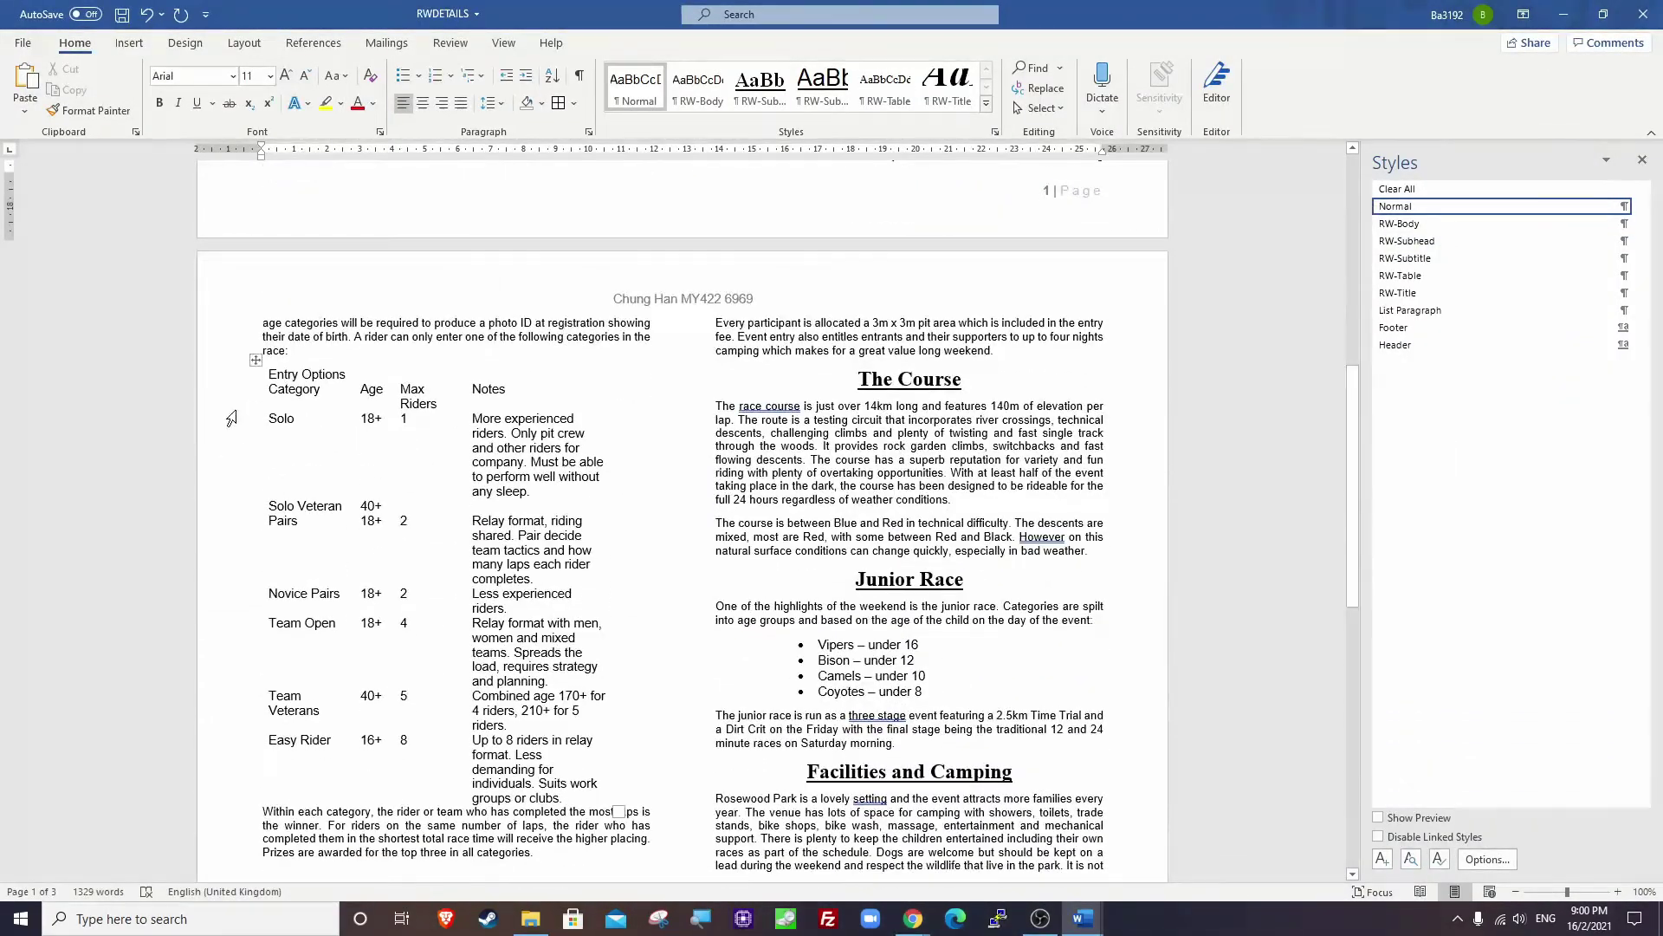
{"action": "left_click", "coordinate": [255, 361]}
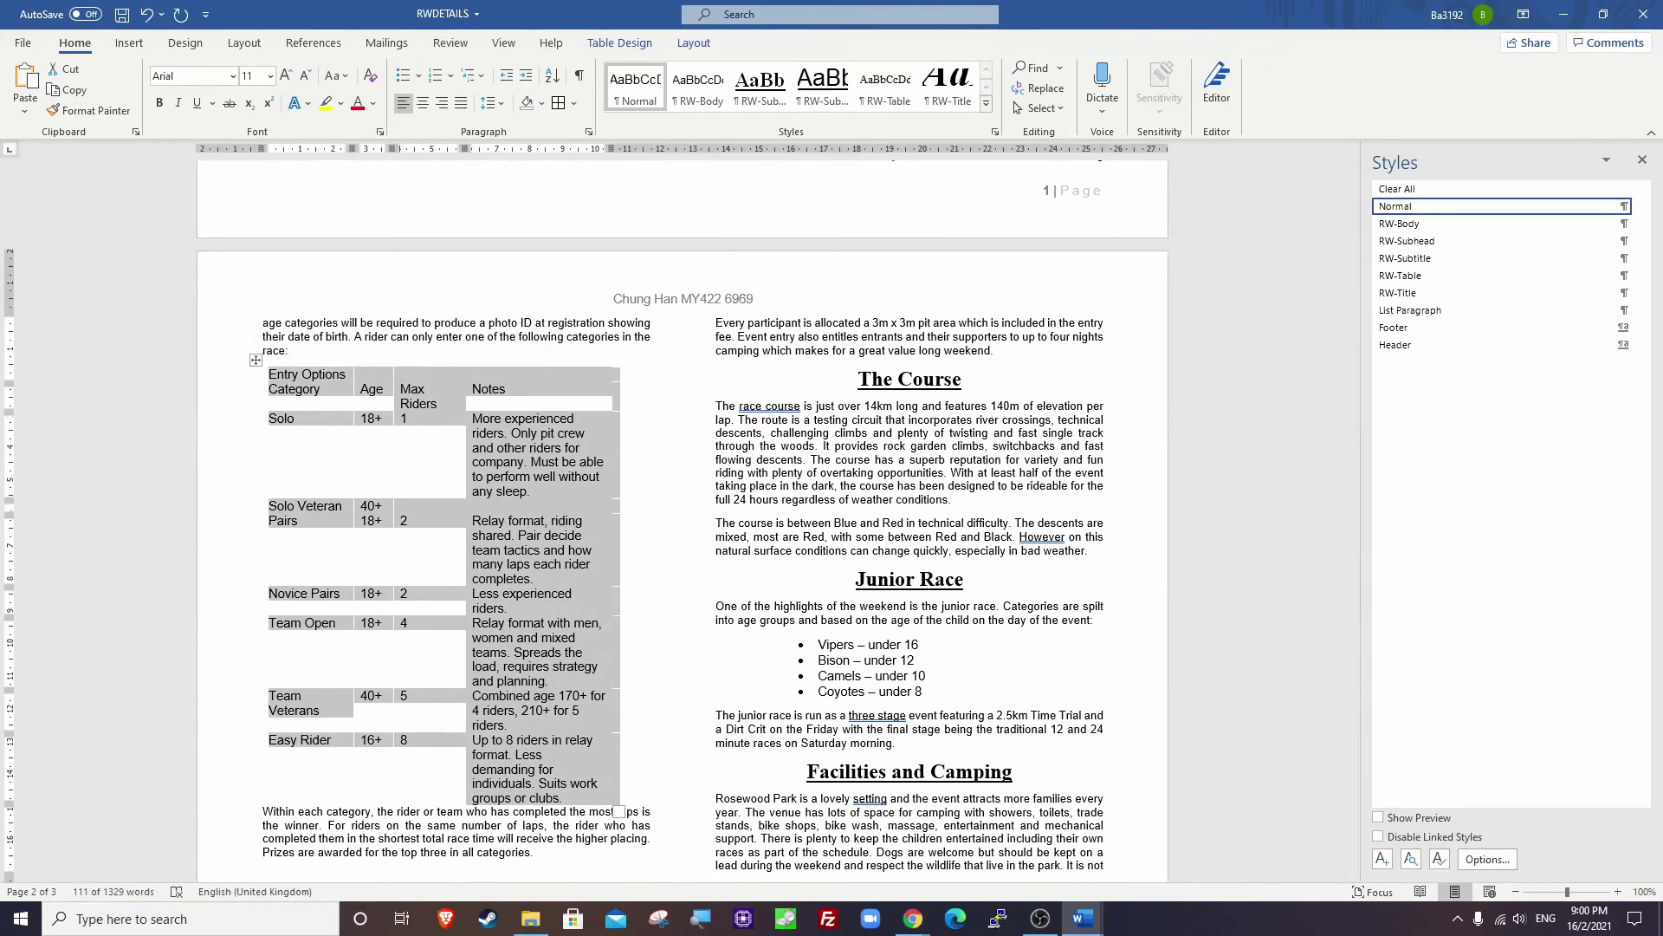
{"action": "left_click", "coordinate": [1405, 277]}
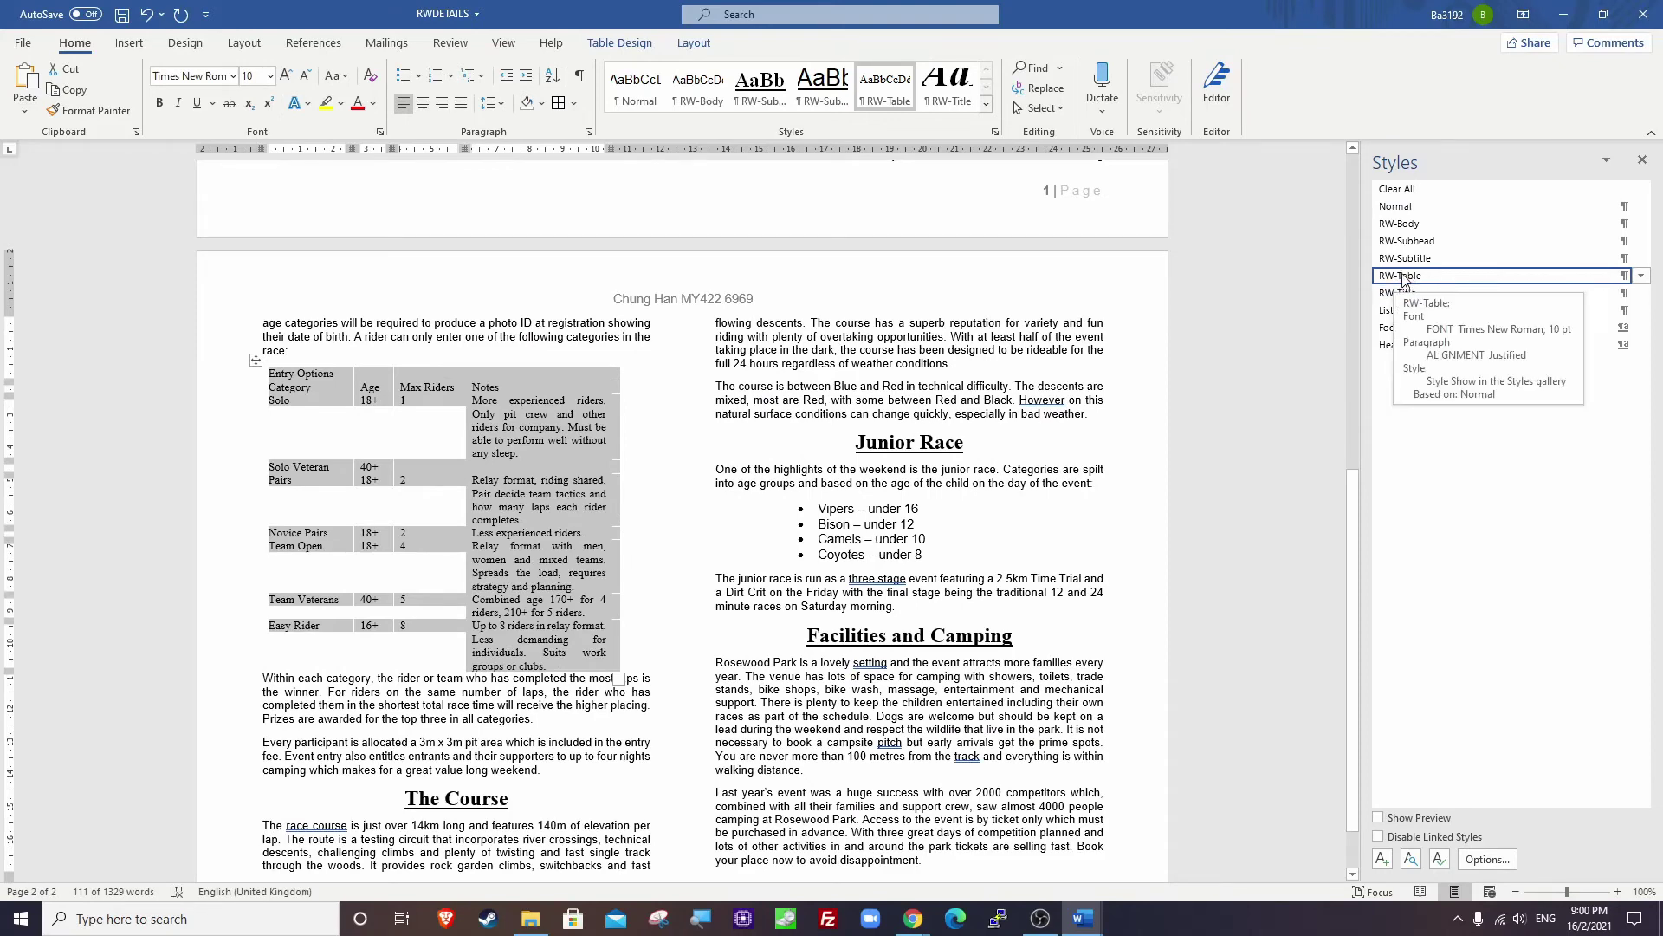
Check the exam paper's instruction to delete the Novice Pairs row.
{"action": "left_click", "coordinate": [913, 919]}
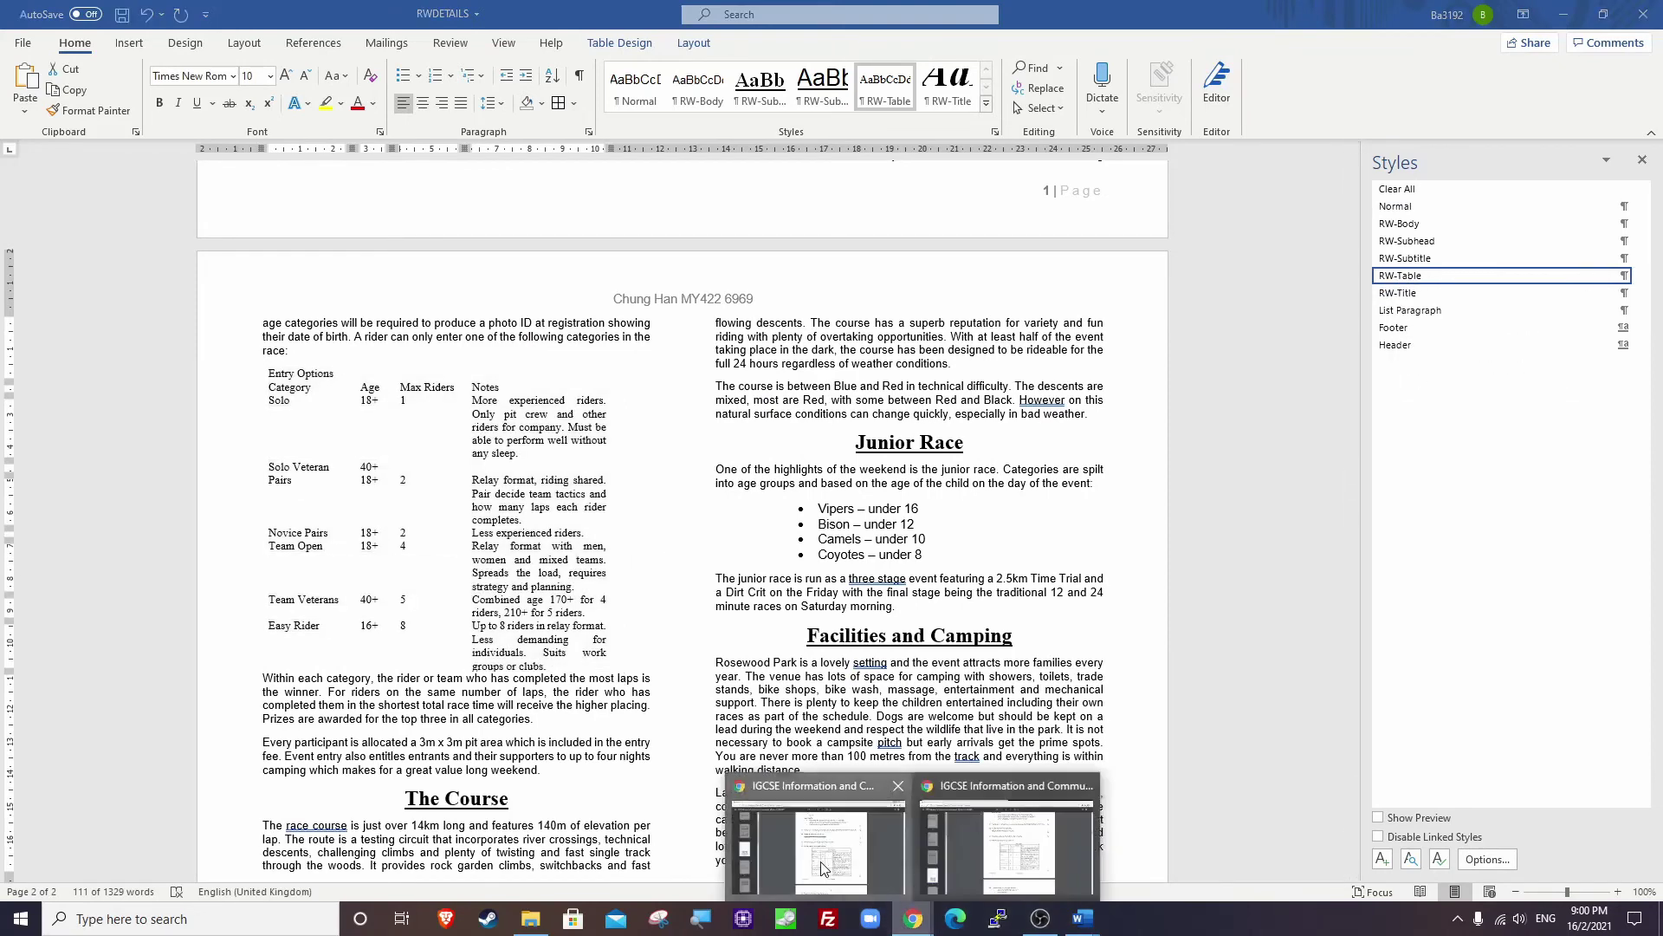
{"action": "left_click", "coordinate": [823, 869]}
{"action": "left_click", "coordinate": [686, 396]}
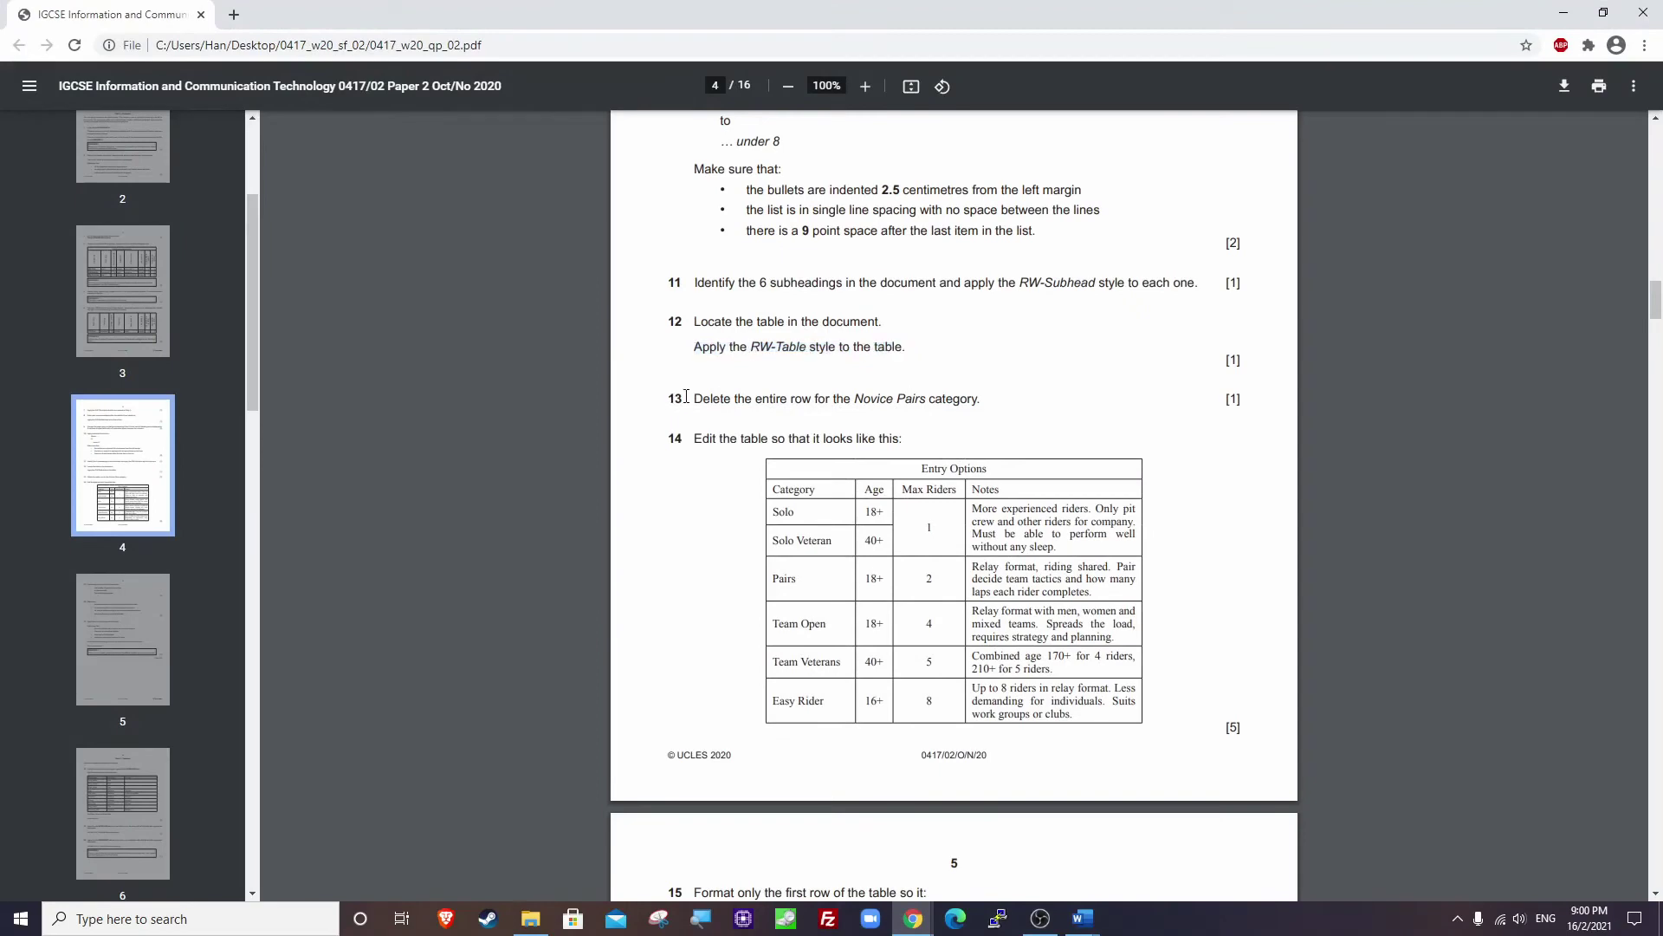
{"action": "left_click_drag", "start_coordinate": [696, 396], "coordinate": [1239, 400]}
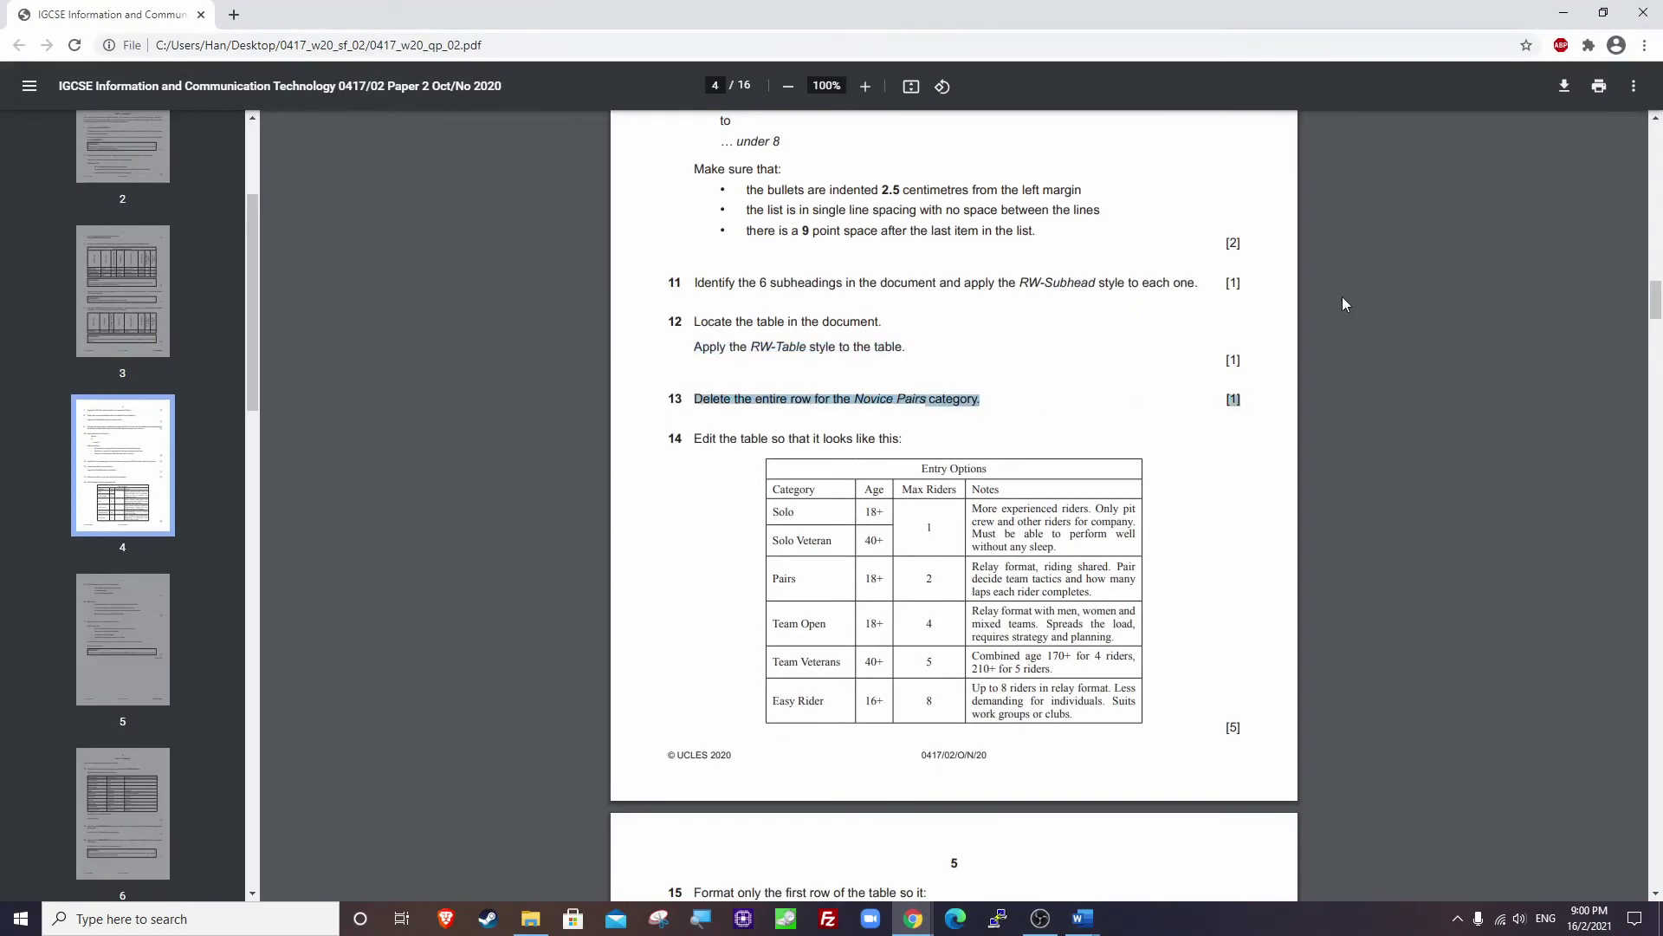
{"action": "left_click", "coordinate": [1550, 7]}
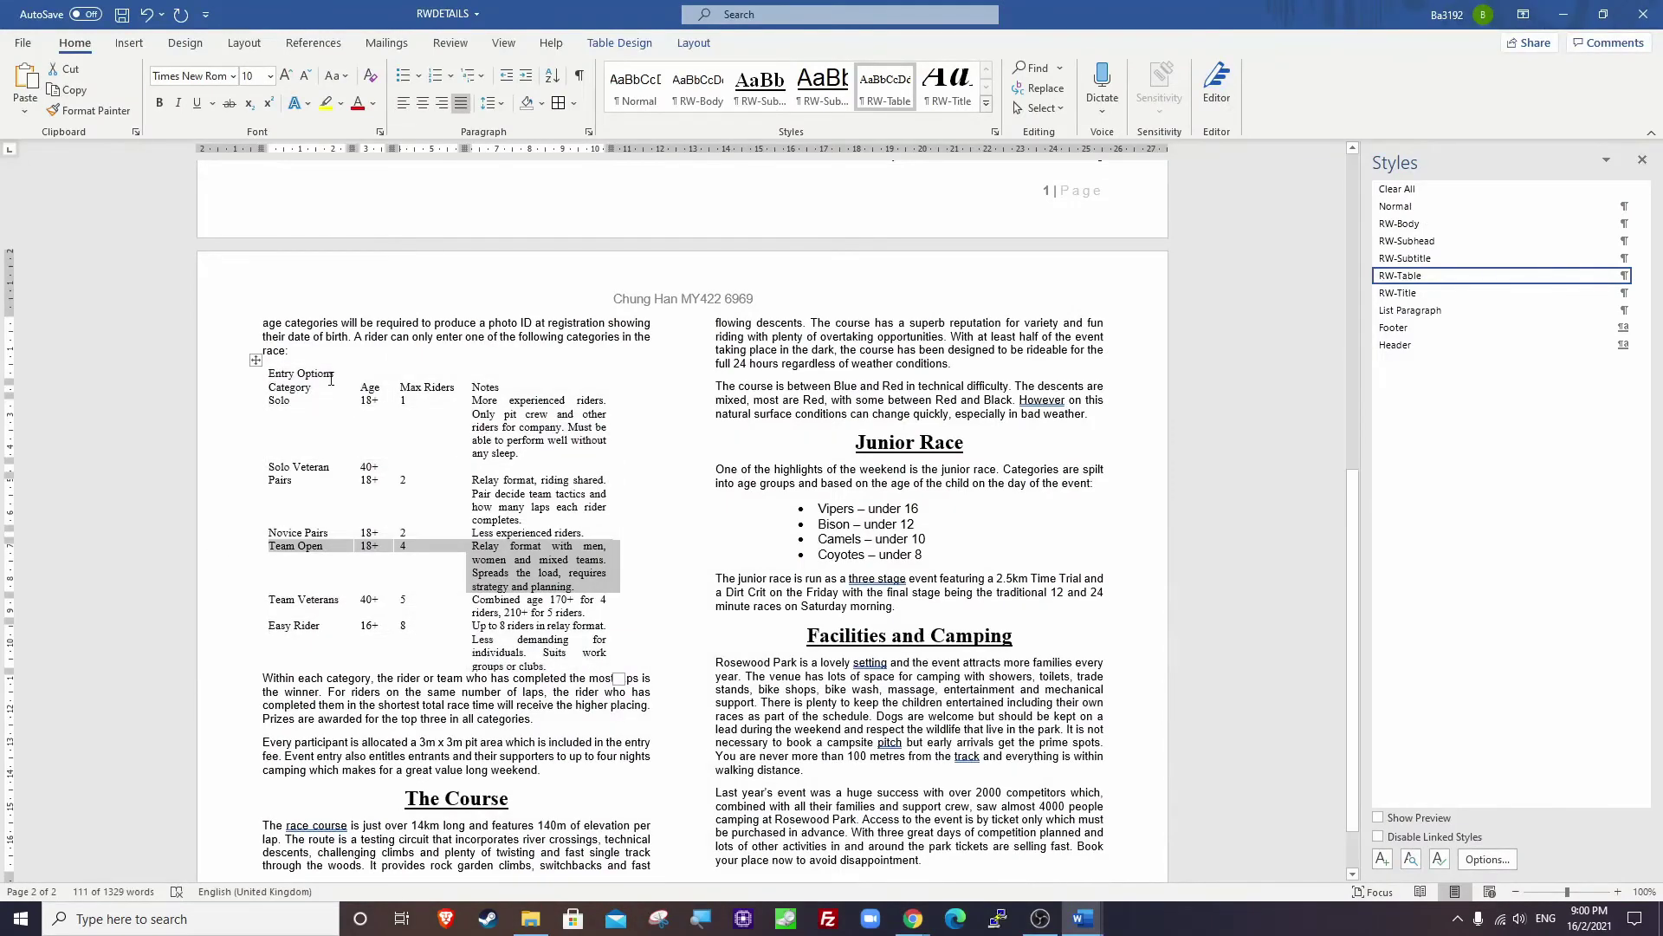
Delete the entire Novice Pairs row from the Entry Options table.
{"action": "left_click", "coordinate": [312, 414]}
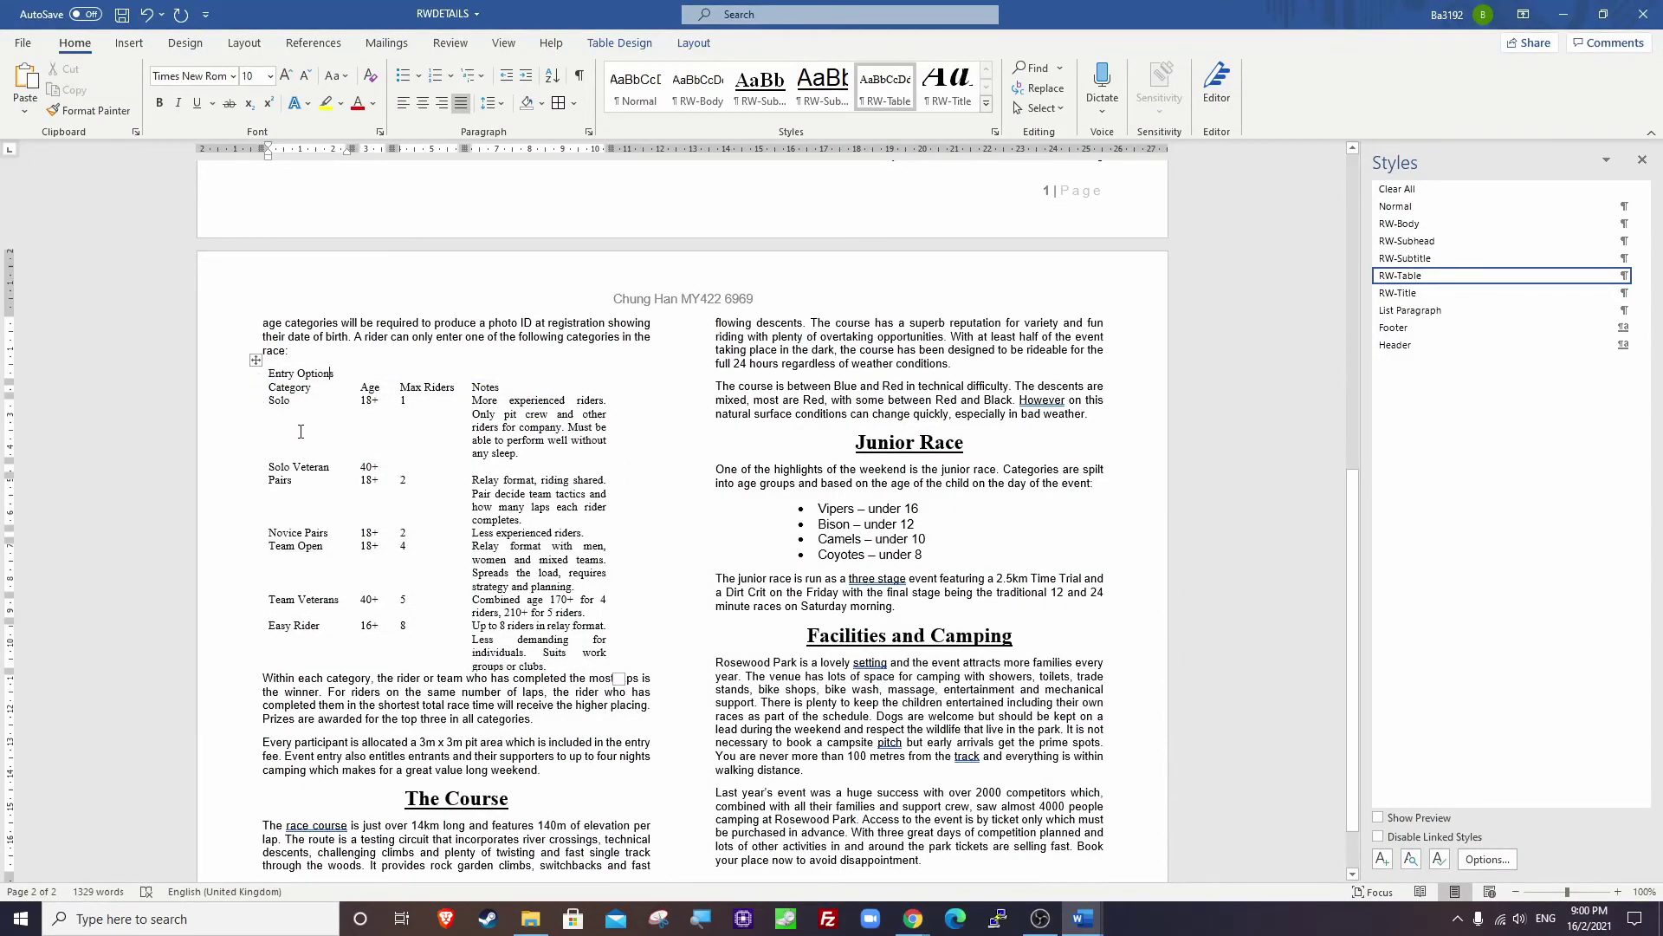
{"action": "left_click_drag", "start_coordinate": [271, 530], "coordinate": [610, 532]}
{"action": "right_click", "coordinate": [286, 538]}
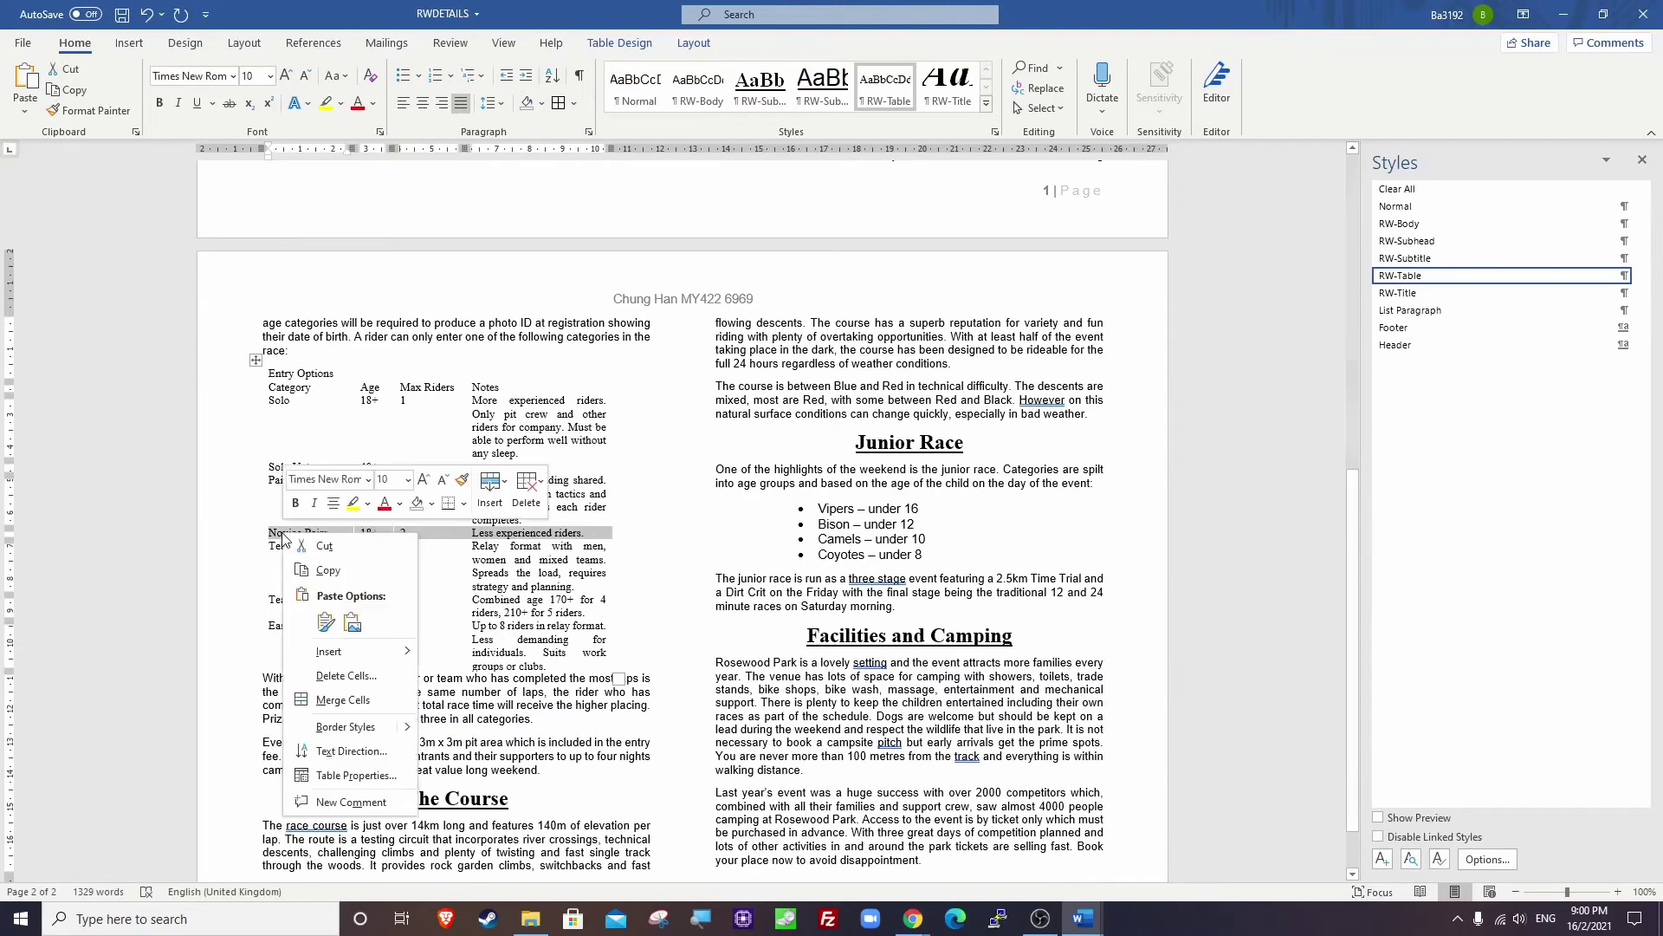
{"action": "left_click", "coordinate": [341, 677]}
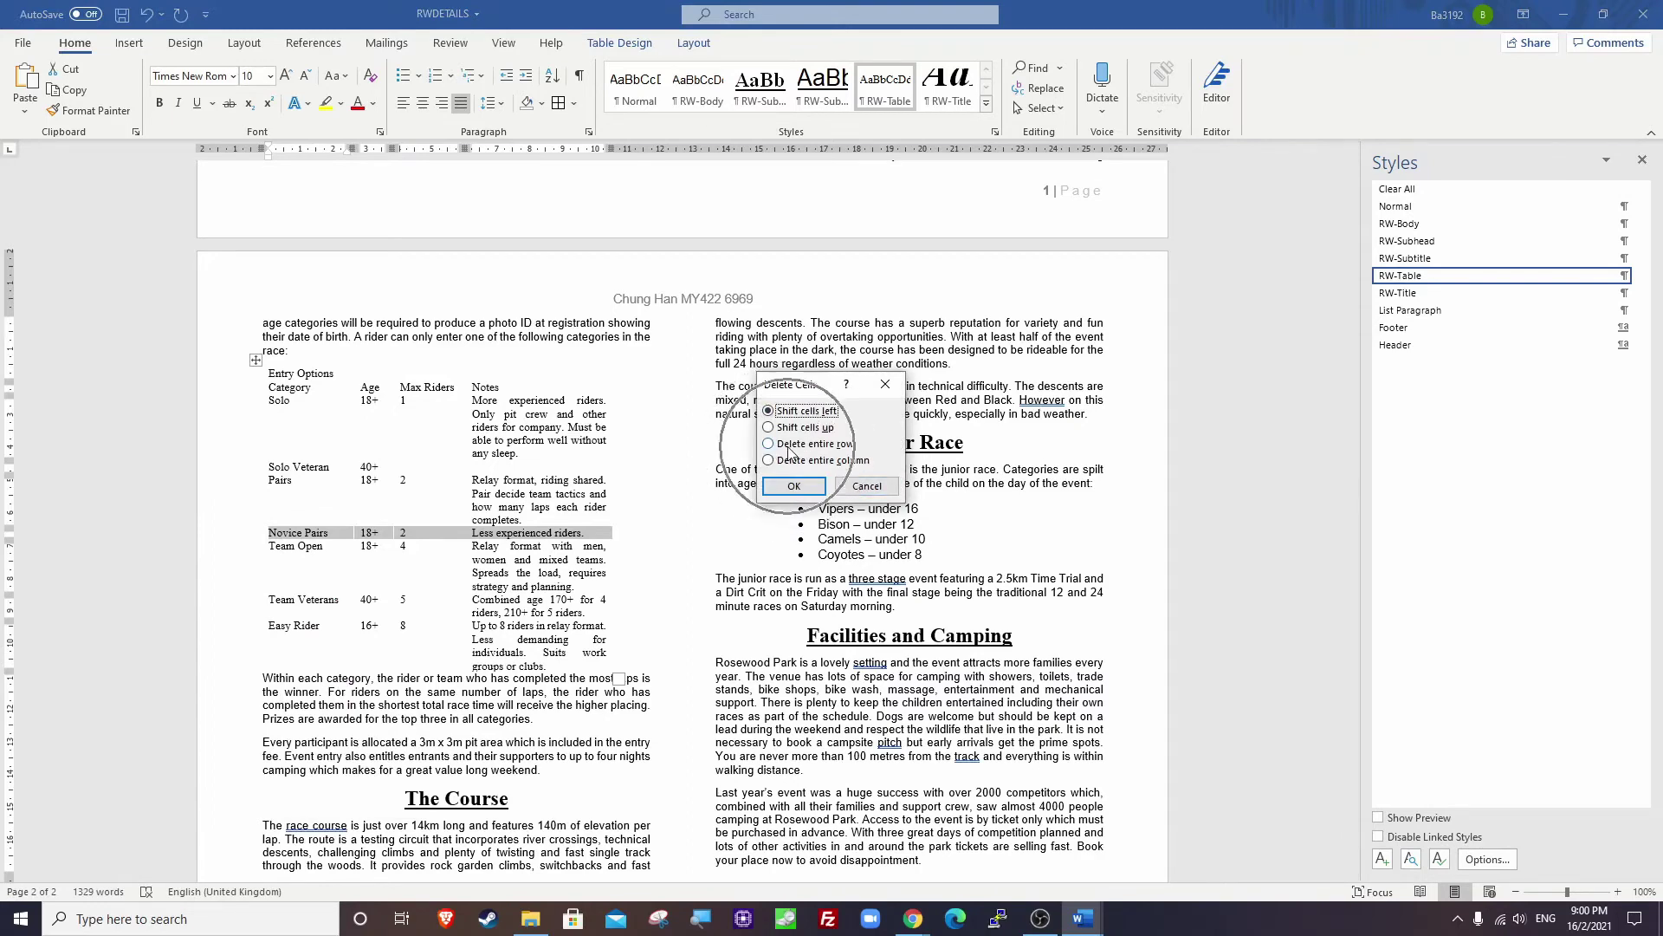
{"action": "left_click", "coordinate": [769, 444]}
{"action": "left_click", "coordinate": [792, 486]}
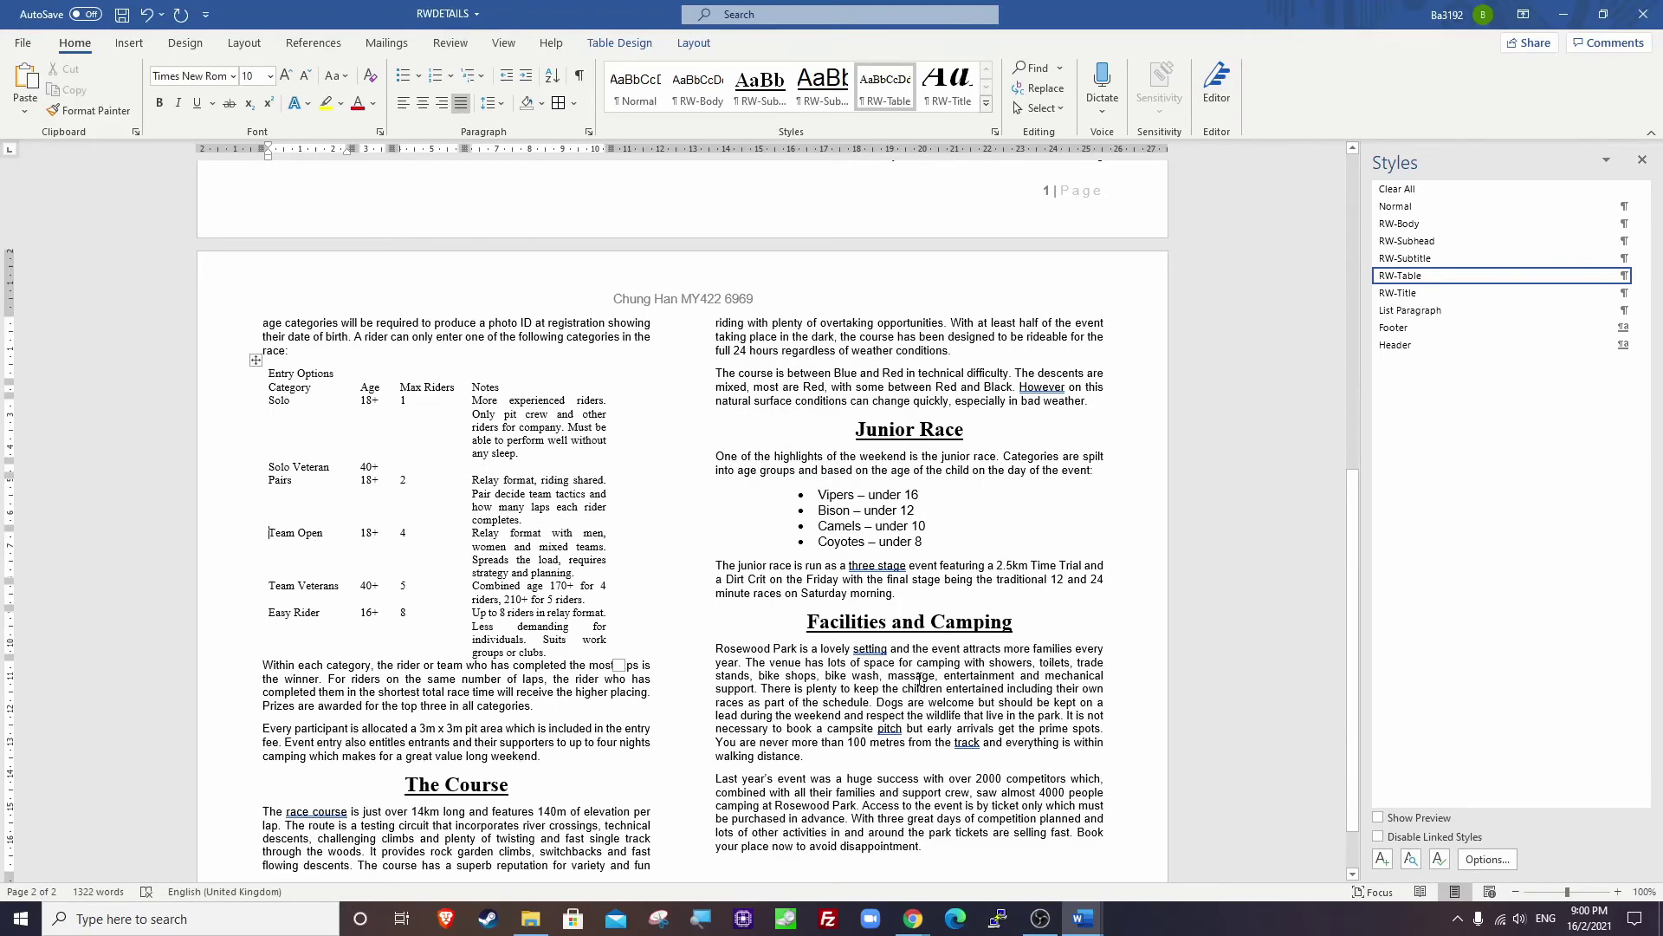
{"action": "left_click", "coordinate": [1032, 910]}
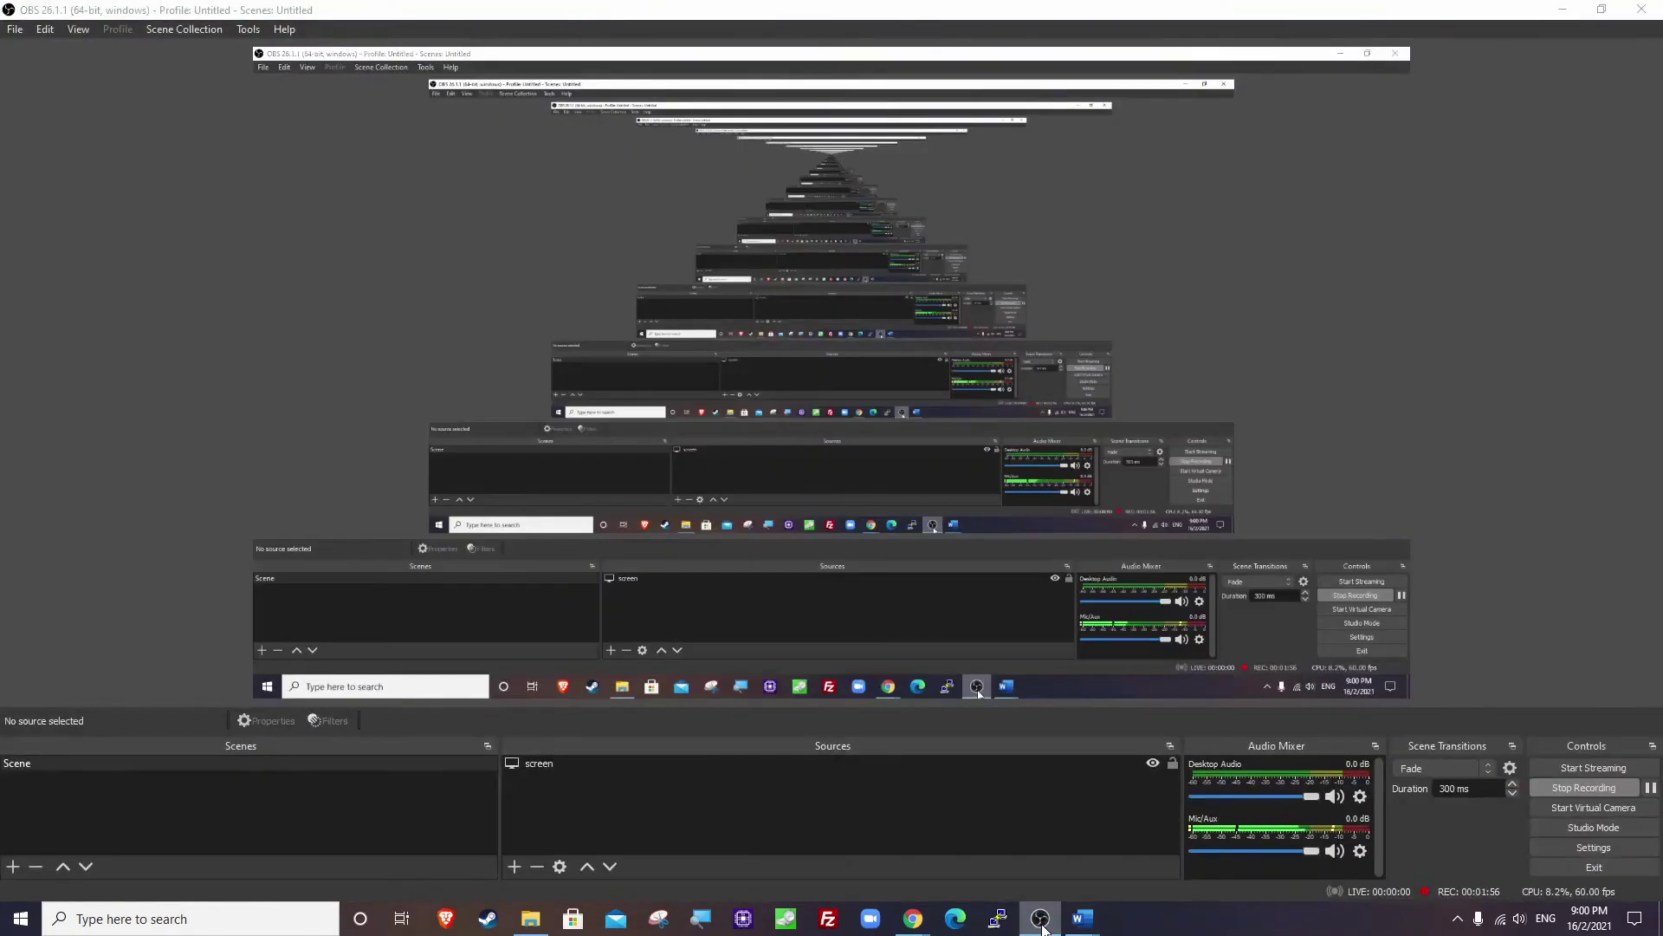
{"action": "left_click", "coordinate": [1038, 917]}
{"action": "mouse_move", "coordinate": [913, 916]}
{"action": "left_click", "coordinate": [840, 876]}
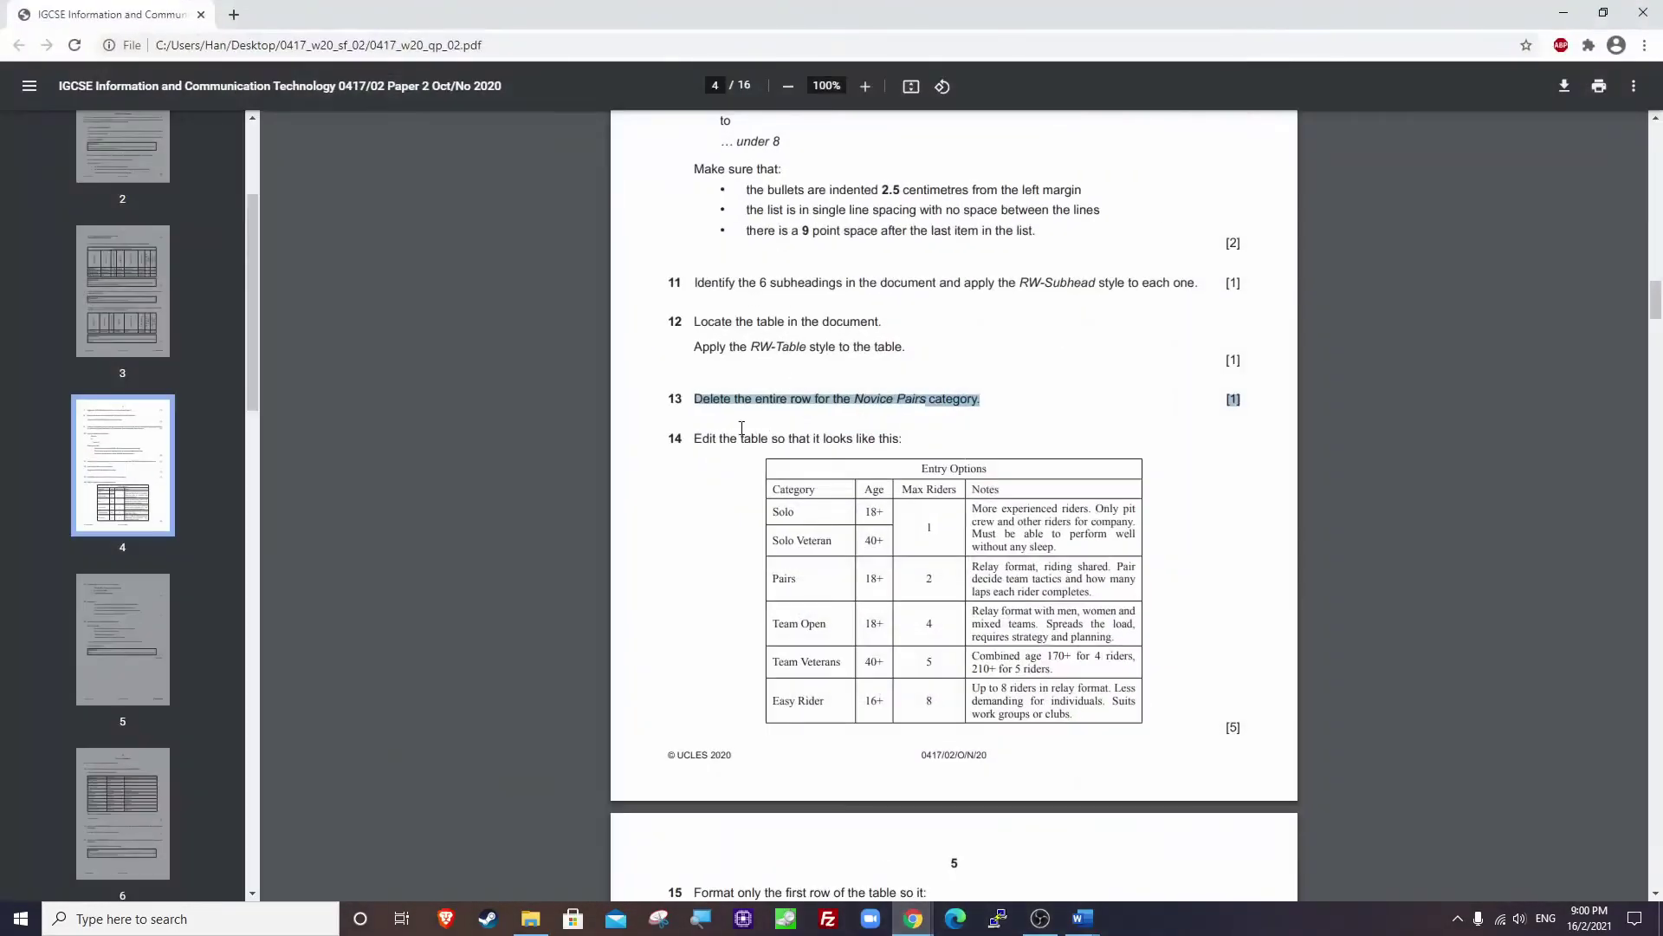
{"action": "scroll", "coordinate": [741, 428], "scroll_direction": "down", "scroll_amount": 2}
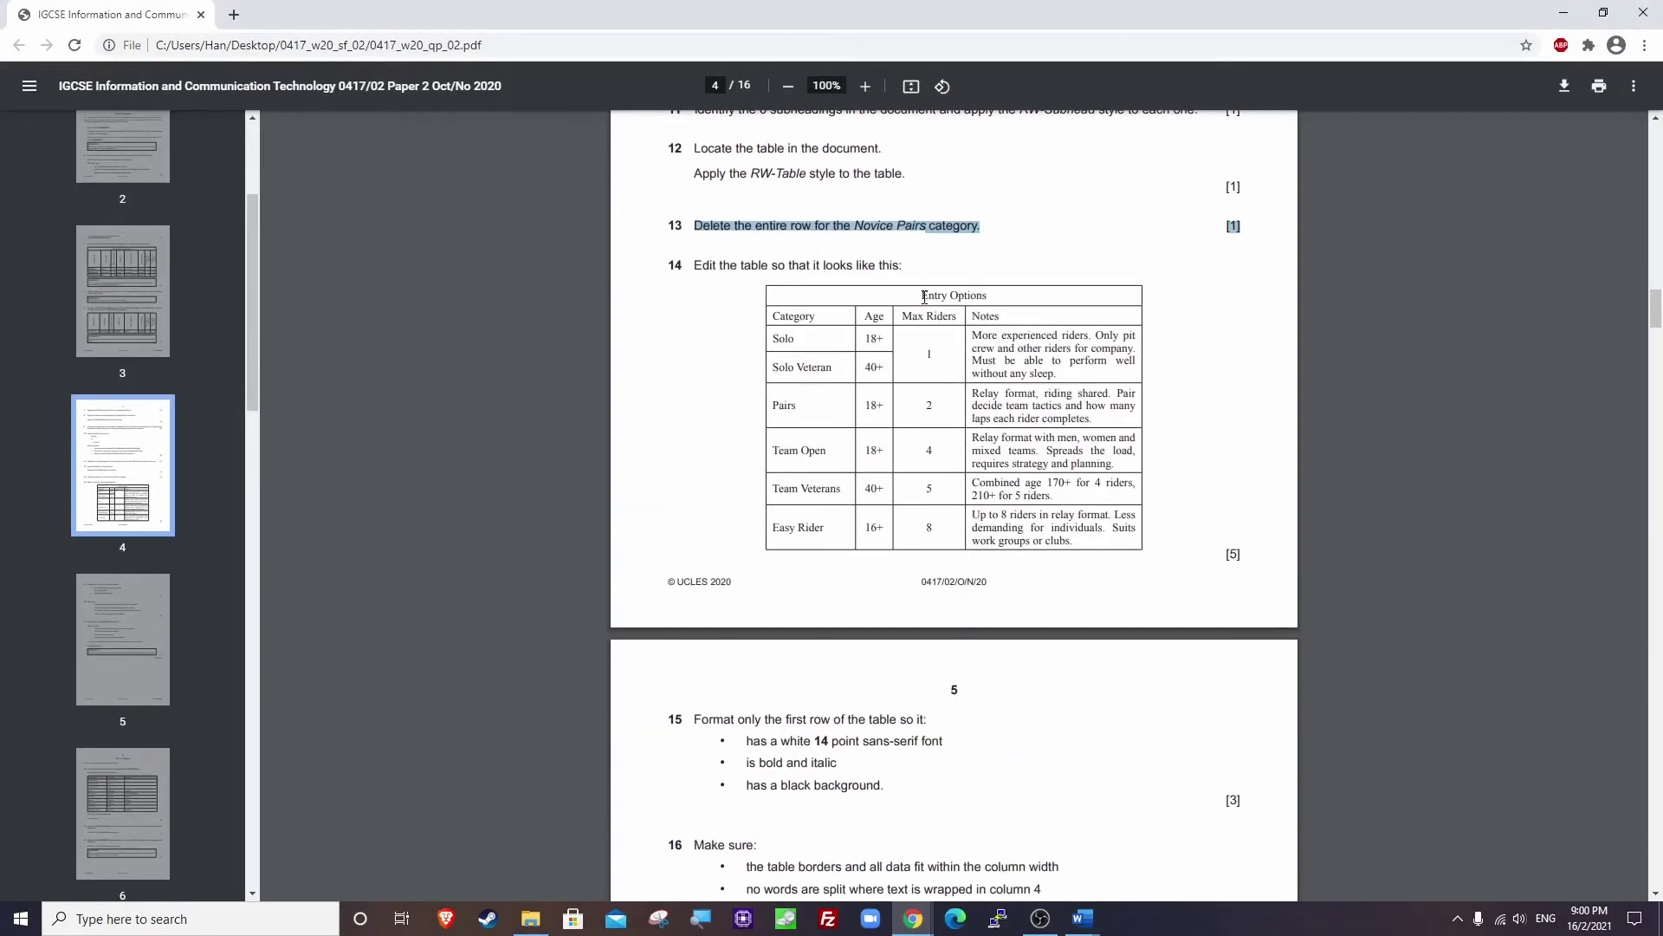
{"action": "left_click_drag", "start_coordinate": [925, 297], "coordinate": [999, 289]}
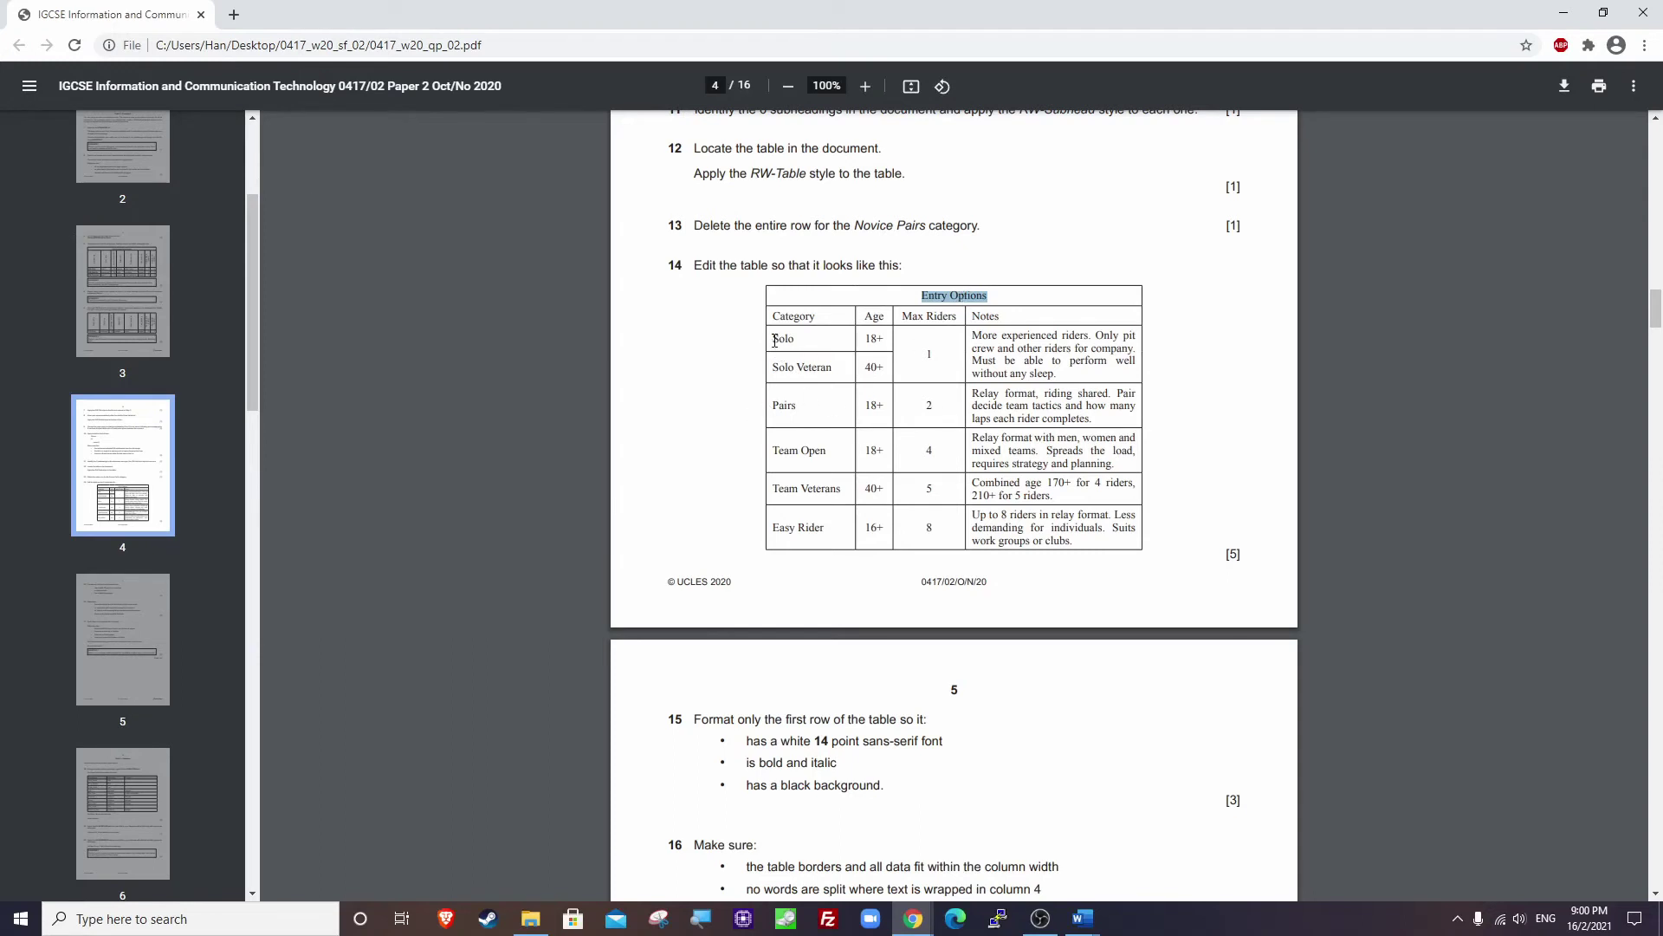
{"action": "mouse_move", "coordinate": [775, 340]}
{"action": "left_mouse_down"}
{"action": "mouse_move", "coordinate": [932, 356]}
{"action": "mouse_move", "coordinate": [884, 367]}
{"action": "mouse_move", "coordinate": [785, 340]}
{"action": "left_mouse_up"}
{"action": "left_click_drag", "start_coordinate": [773, 339], "coordinate": [779, 344]}
{"action": "left_click", "coordinate": [1564, 13]}
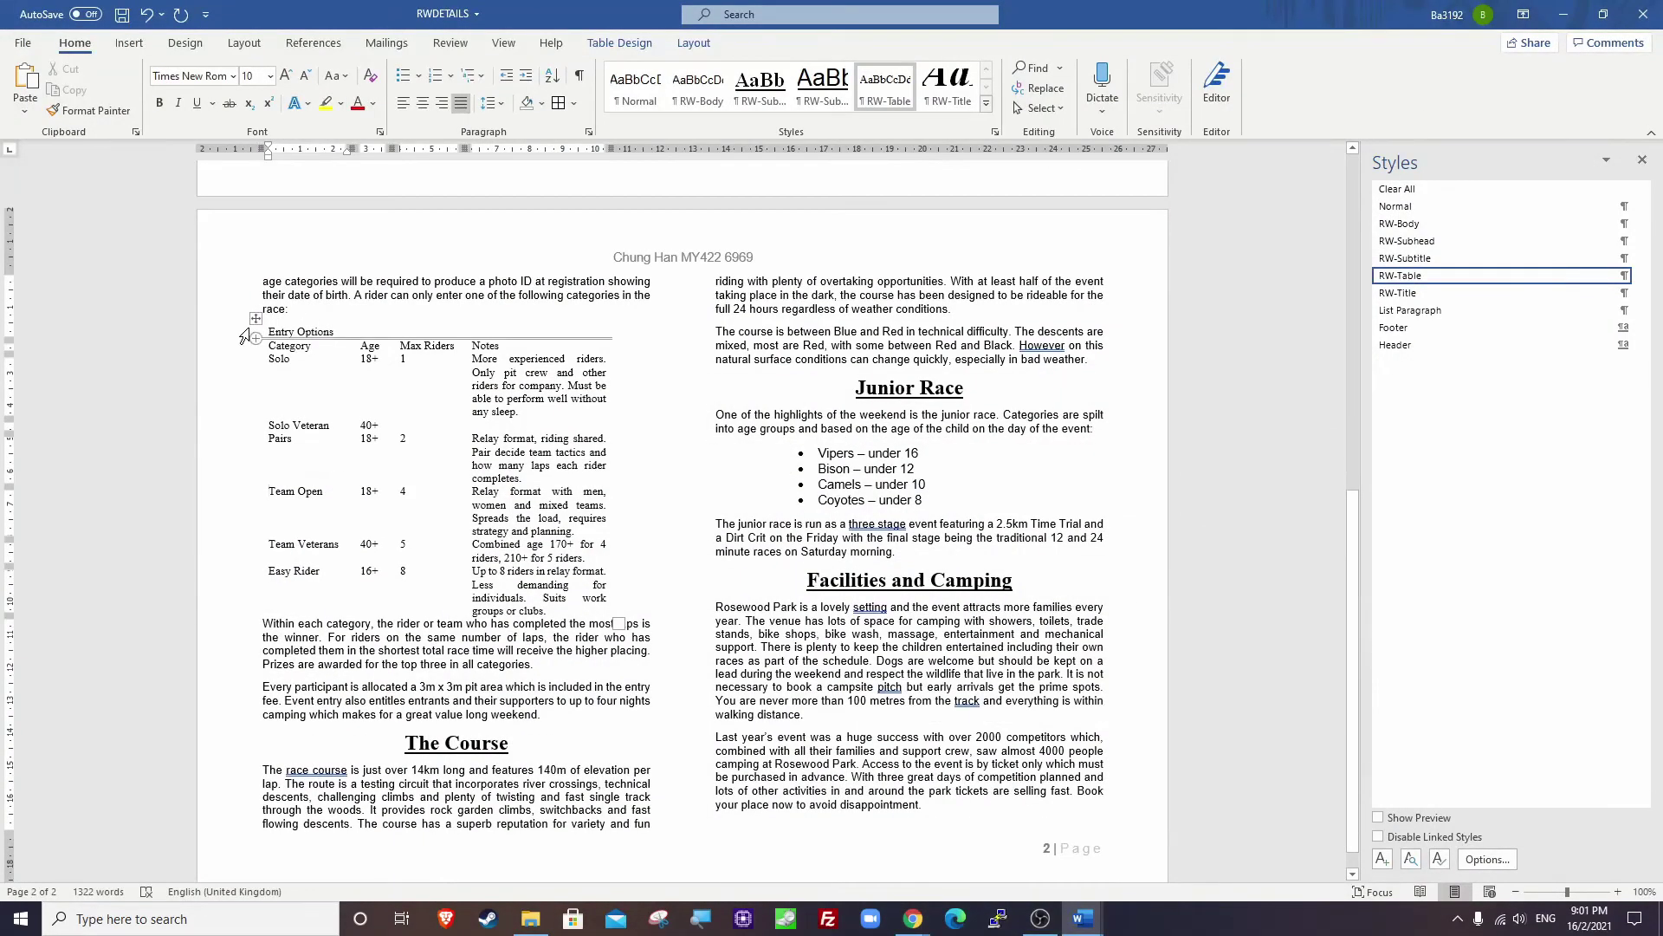
Give every cell of the Entry Options table borders with All Borders.
{"action": "left_click", "coordinate": [256, 319]}
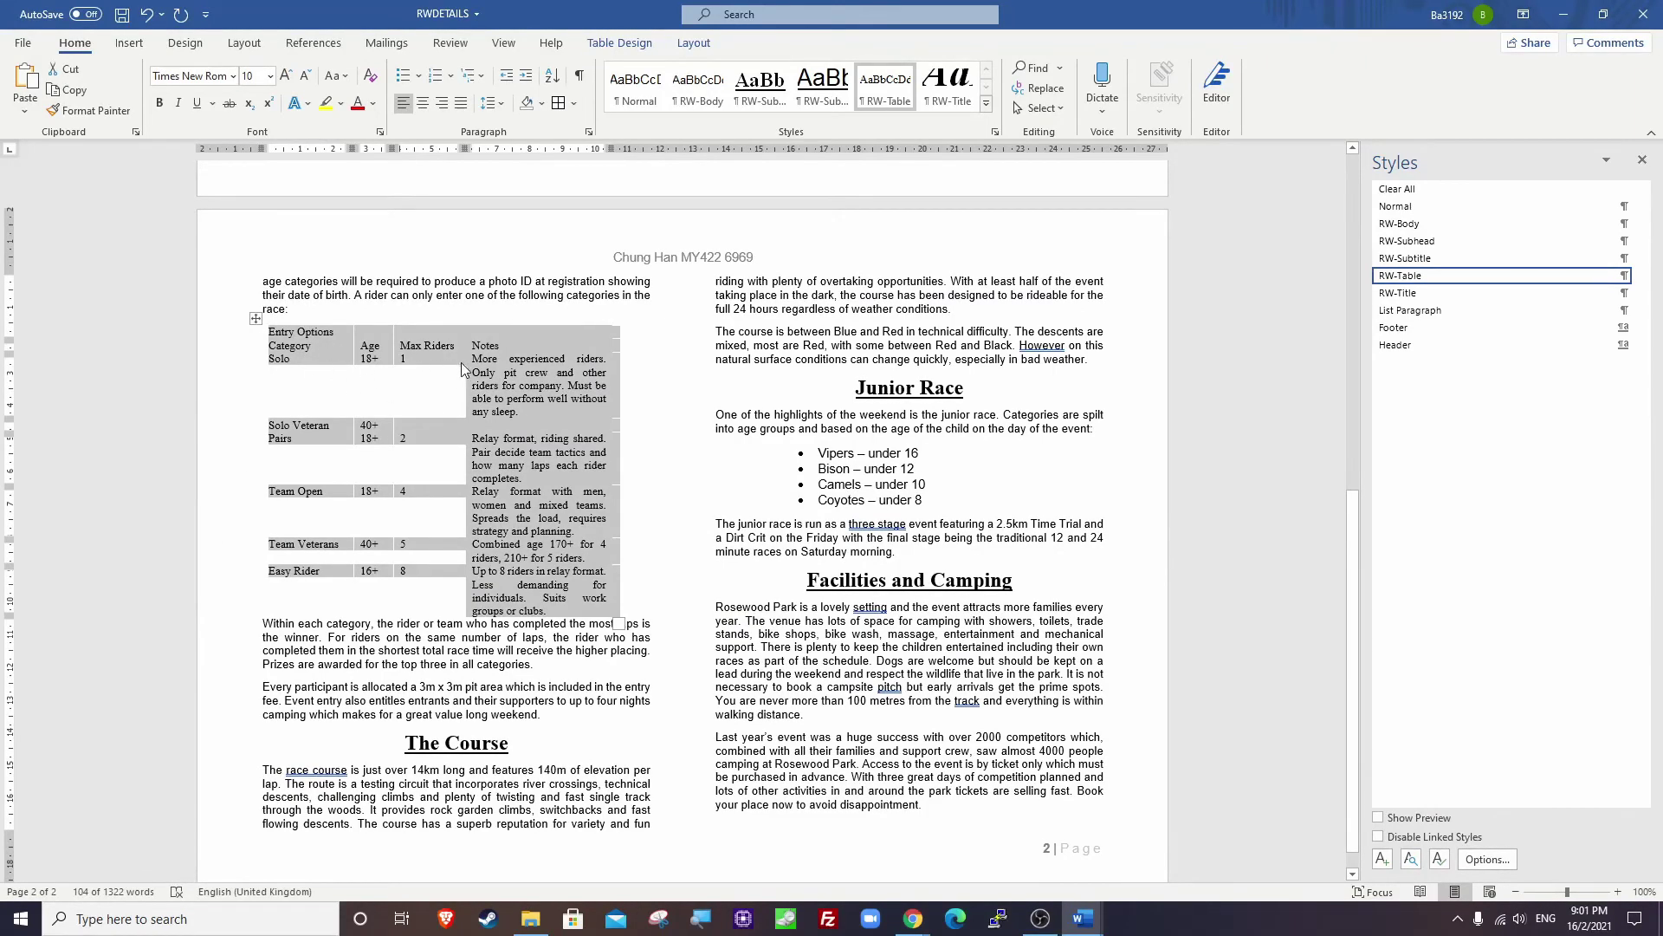
{"action": "left_click", "coordinate": [575, 103]}
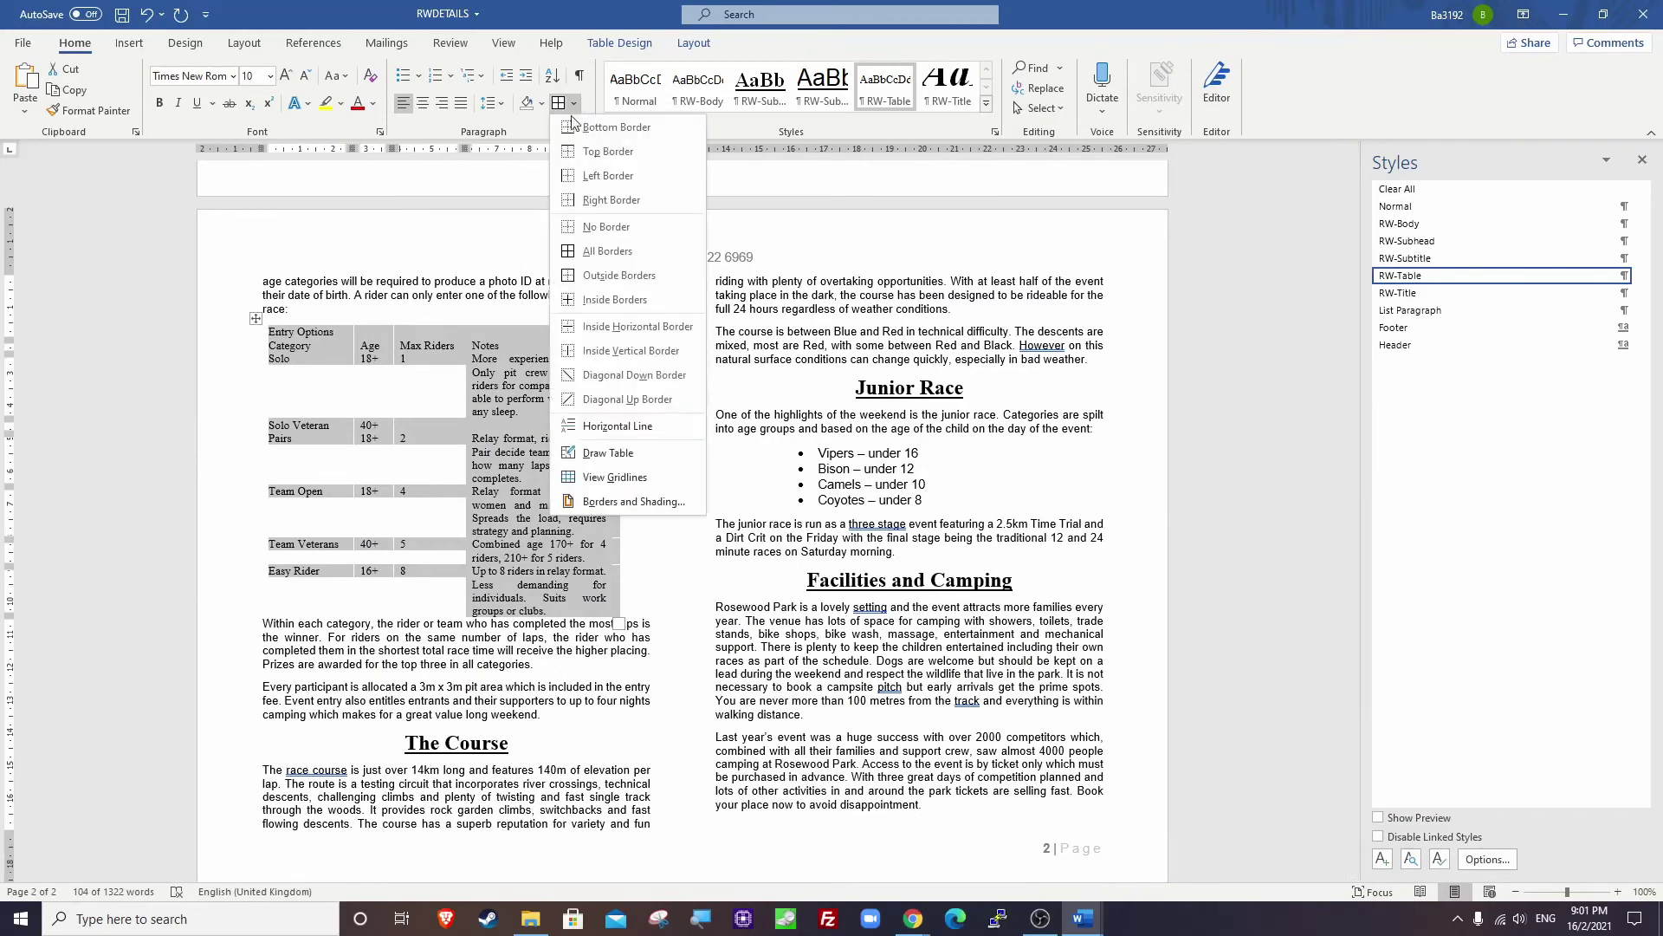
{"action": "left_click", "coordinate": [606, 255]}
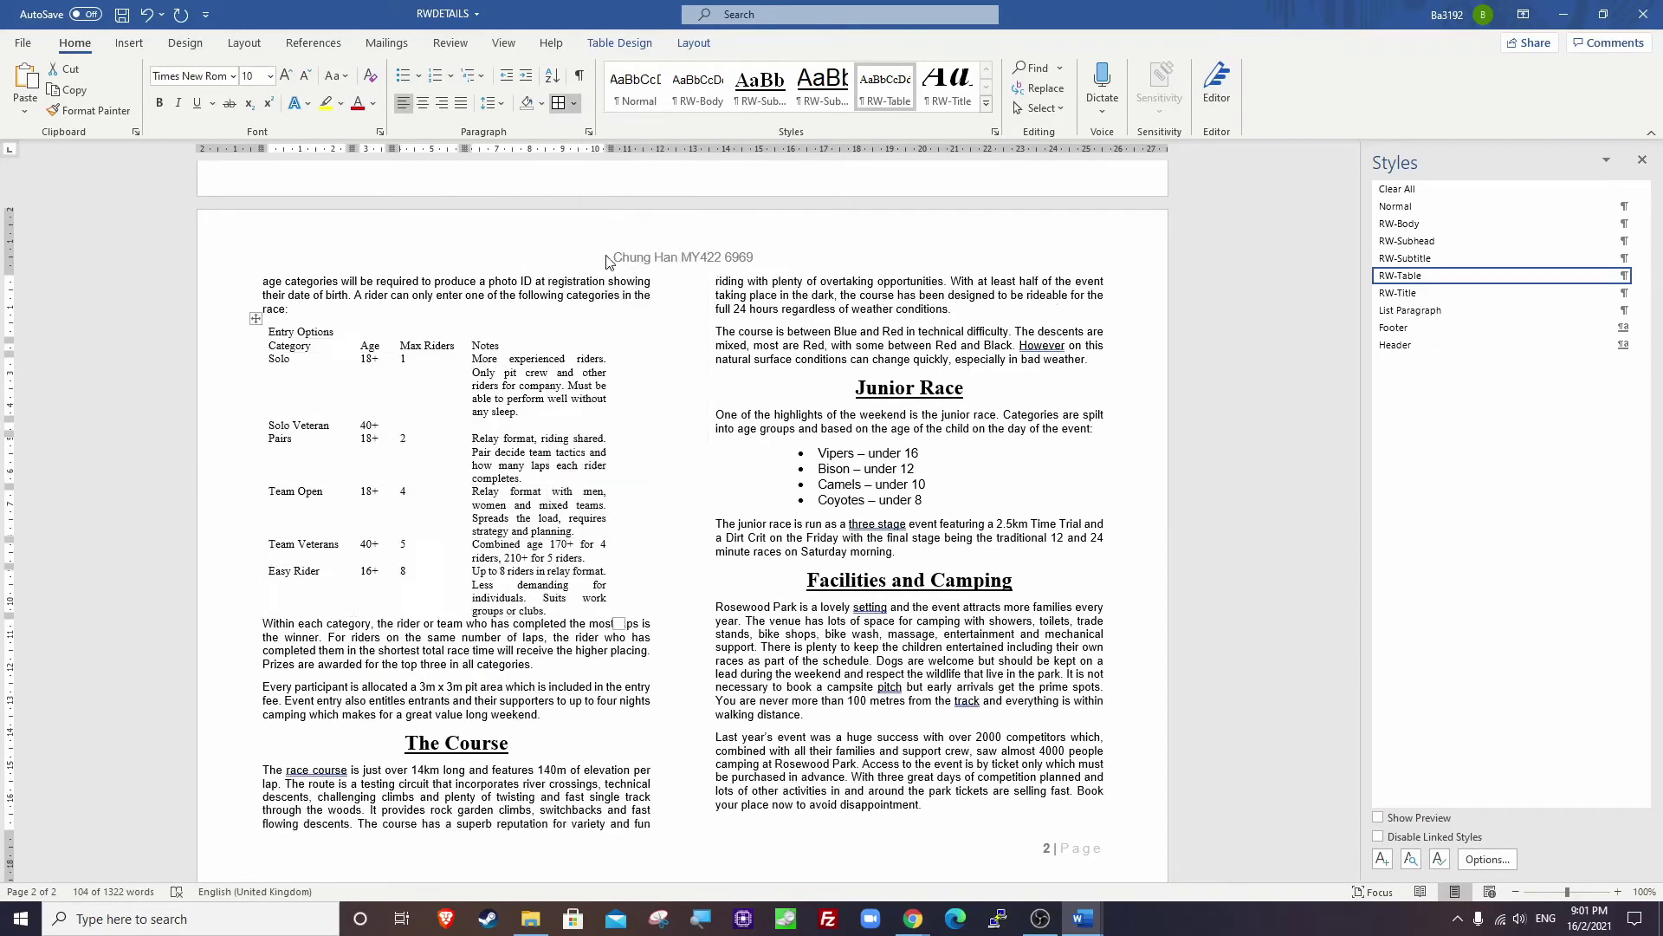
Merge the table's title row into one cell and centre Entry Options.
{"action": "key", "text": "alt+Tab"}
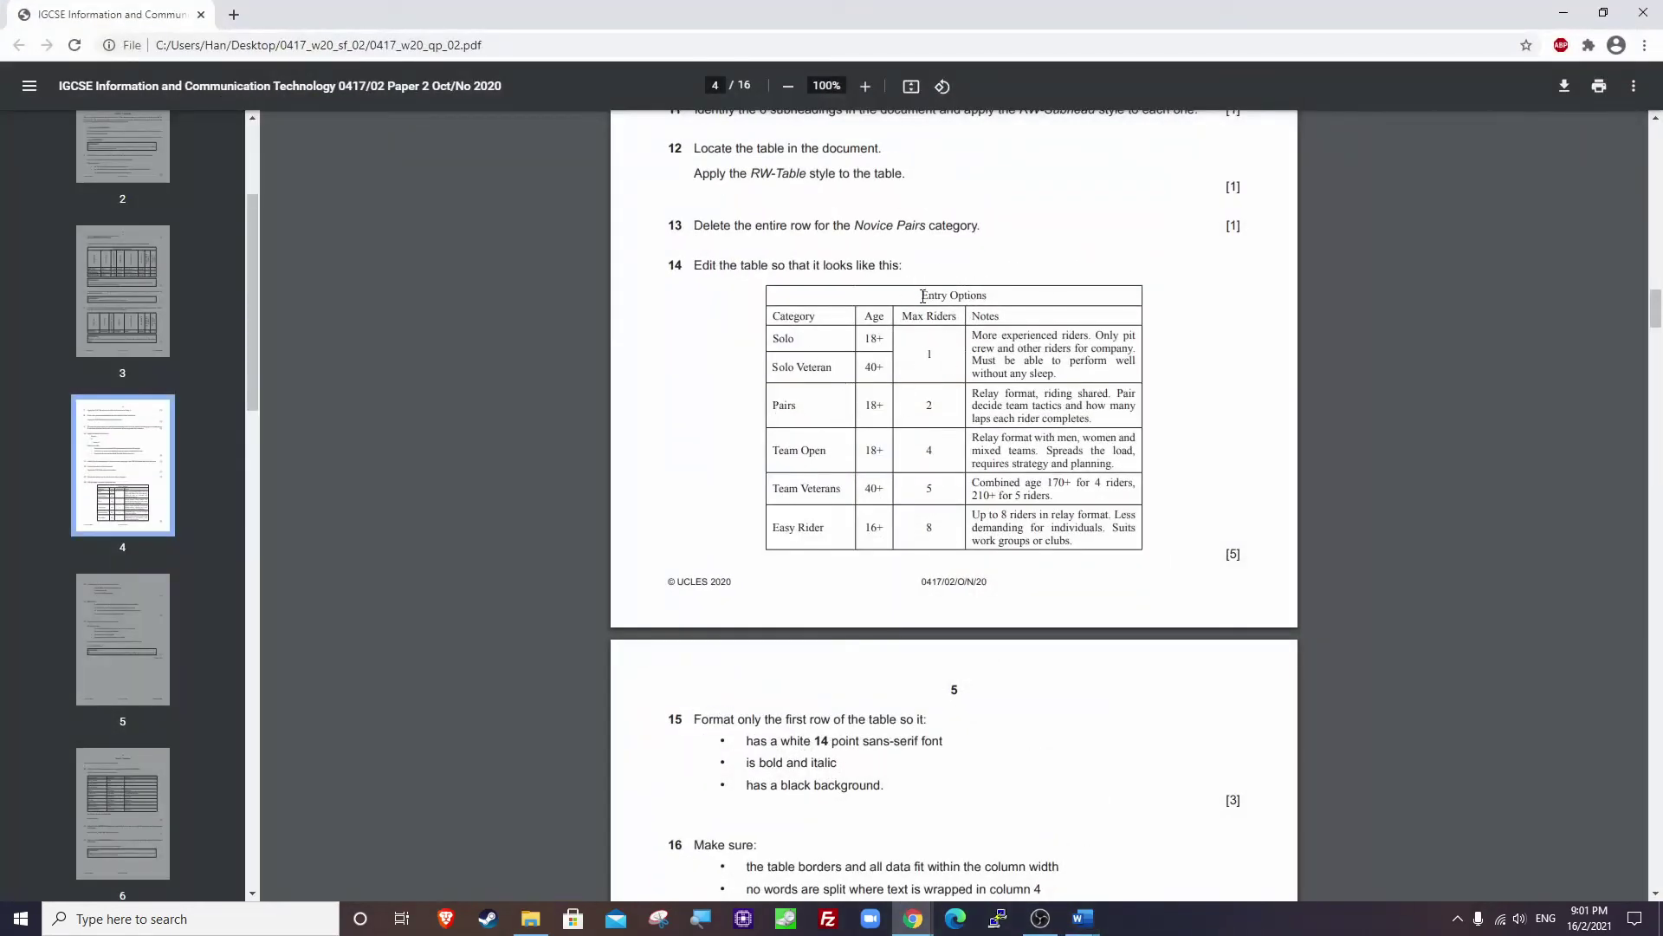
{"action": "left_click_drag", "start_coordinate": [920, 294], "coordinate": [993, 299]}
{"action": "key", "text": "alt+Tab"}
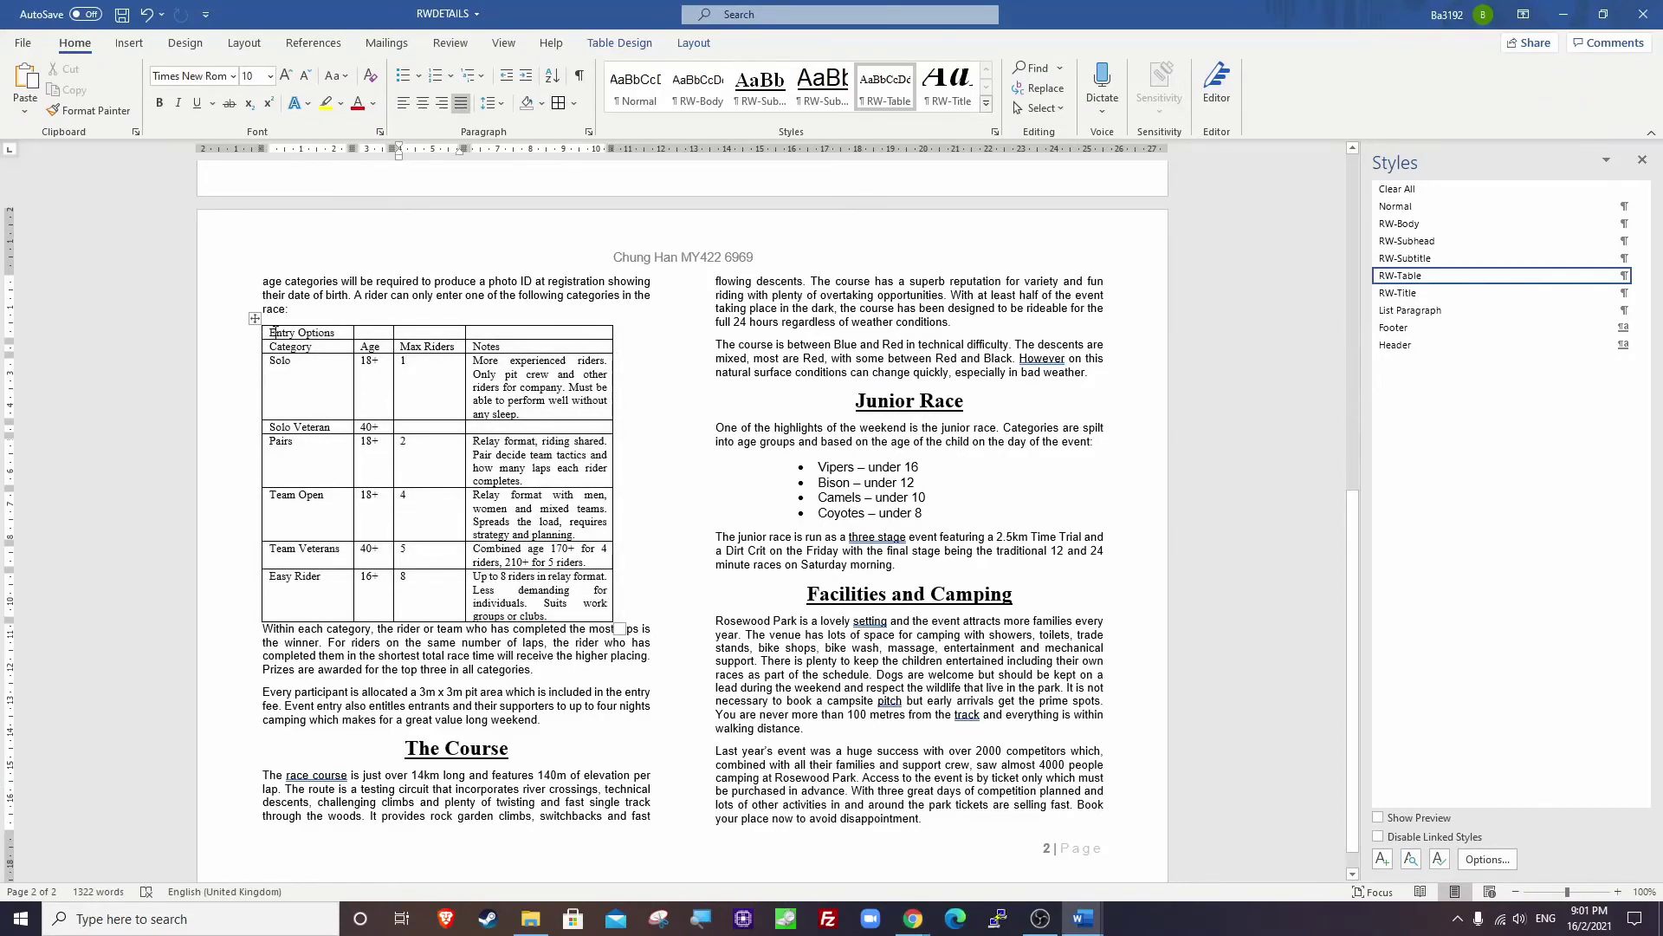
{"action": "left_click_drag", "start_coordinate": [266, 334], "coordinate": [471, 337]}
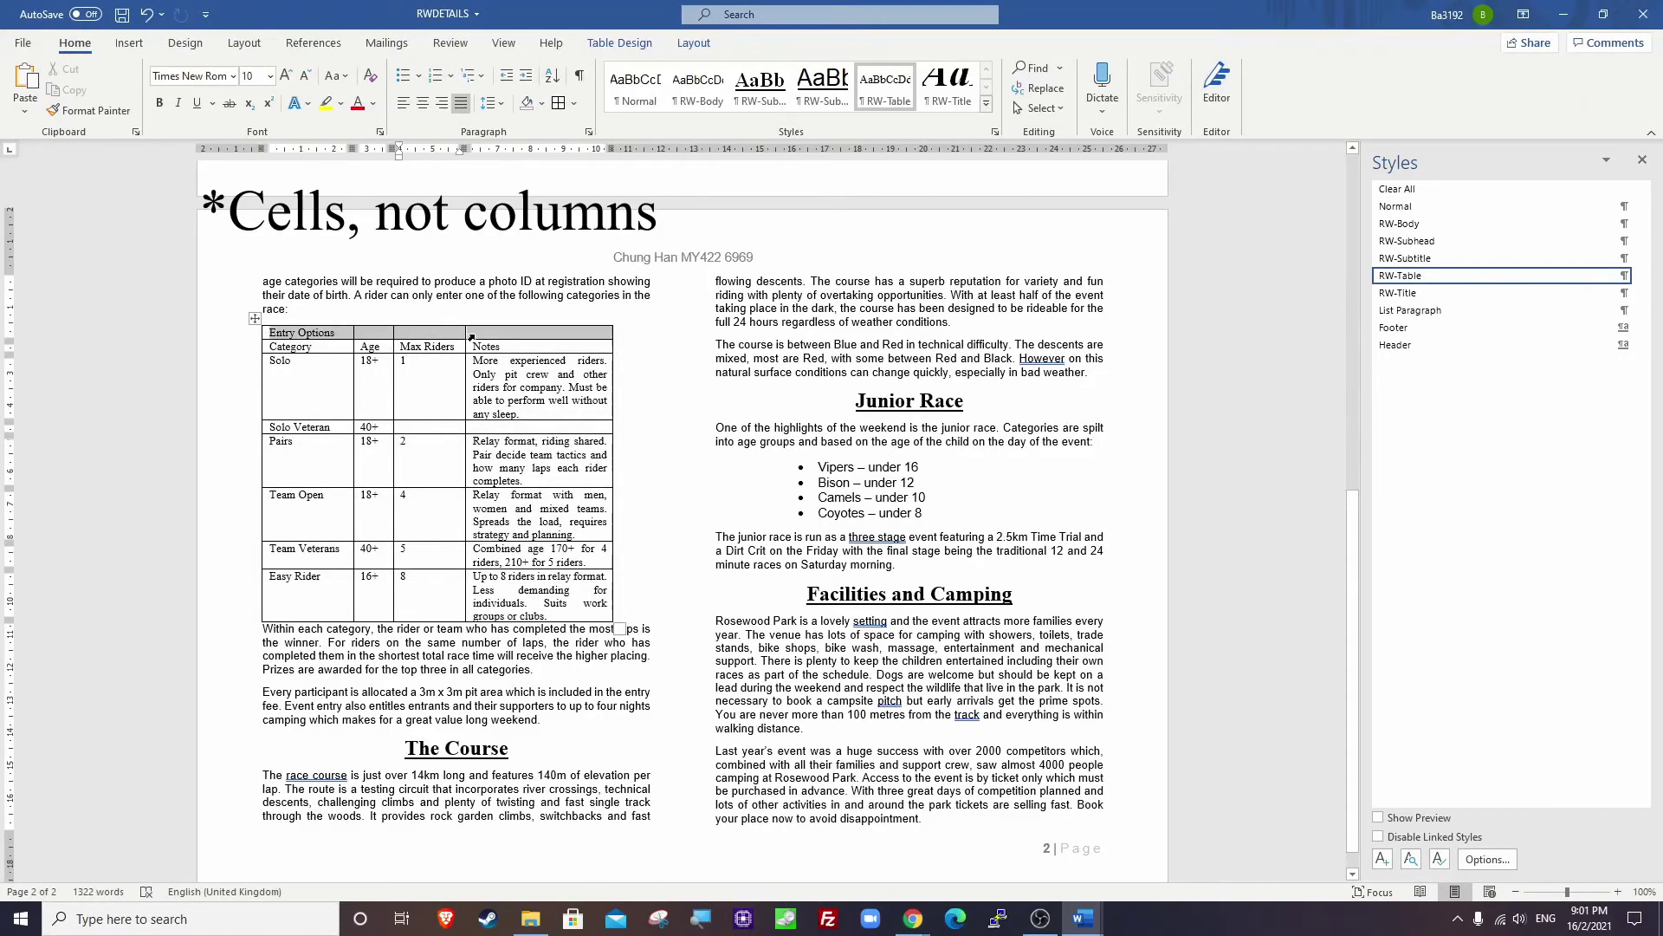
{"action": "right_click", "coordinate": [320, 334]}
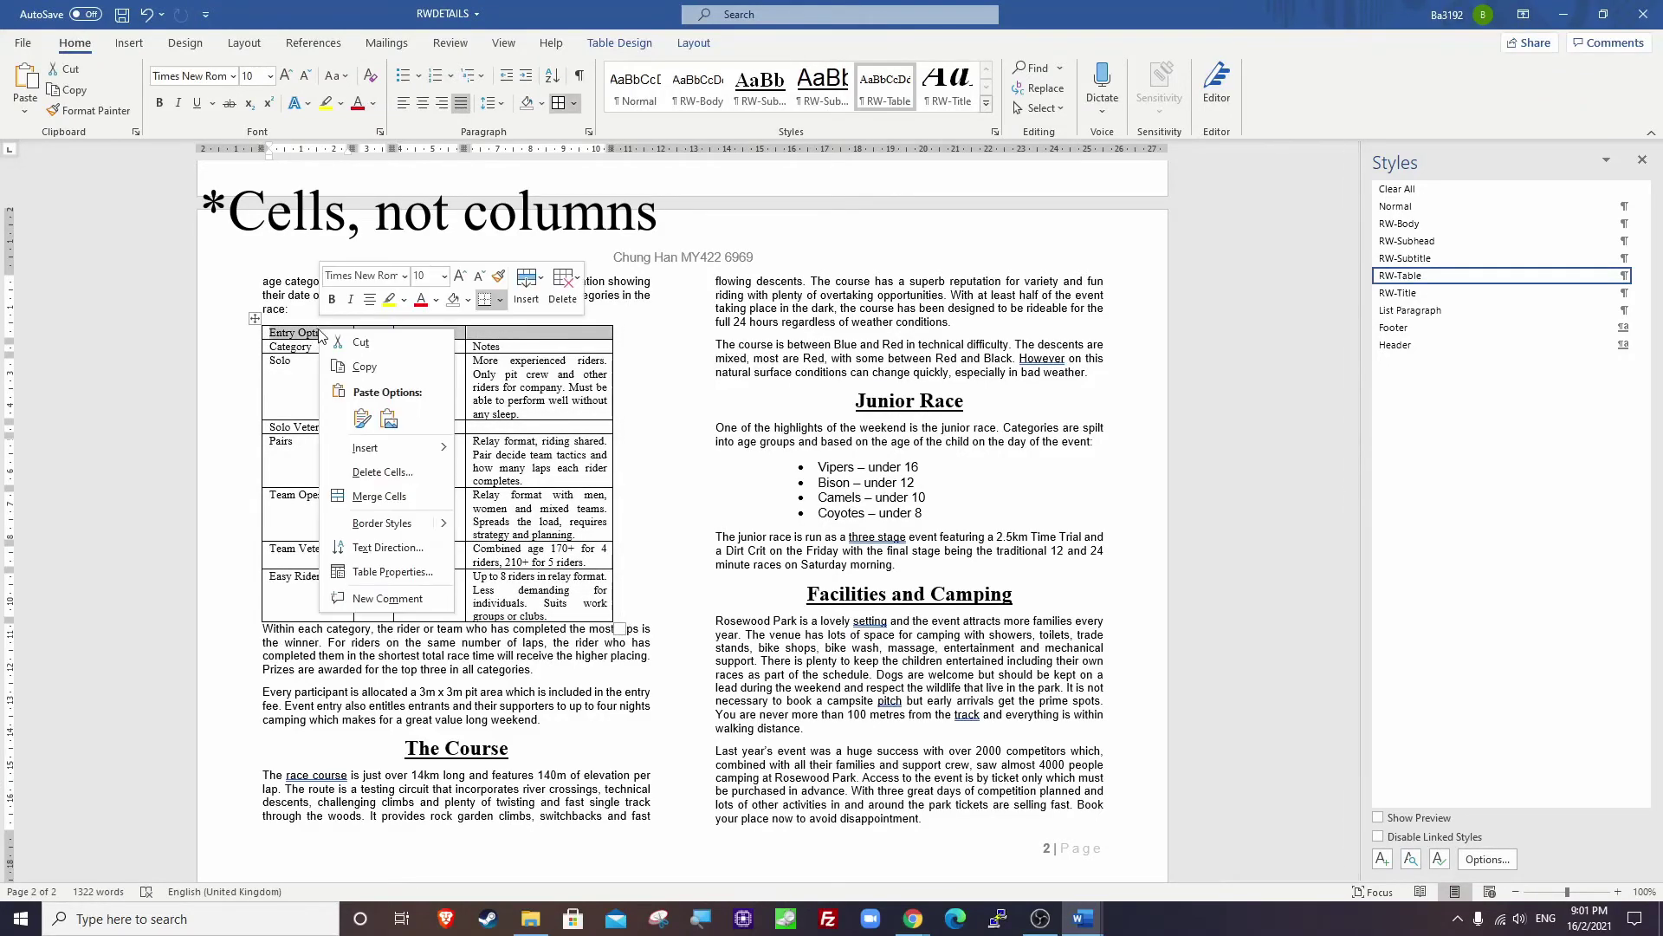
{"action": "left_click", "coordinate": [401, 499]}
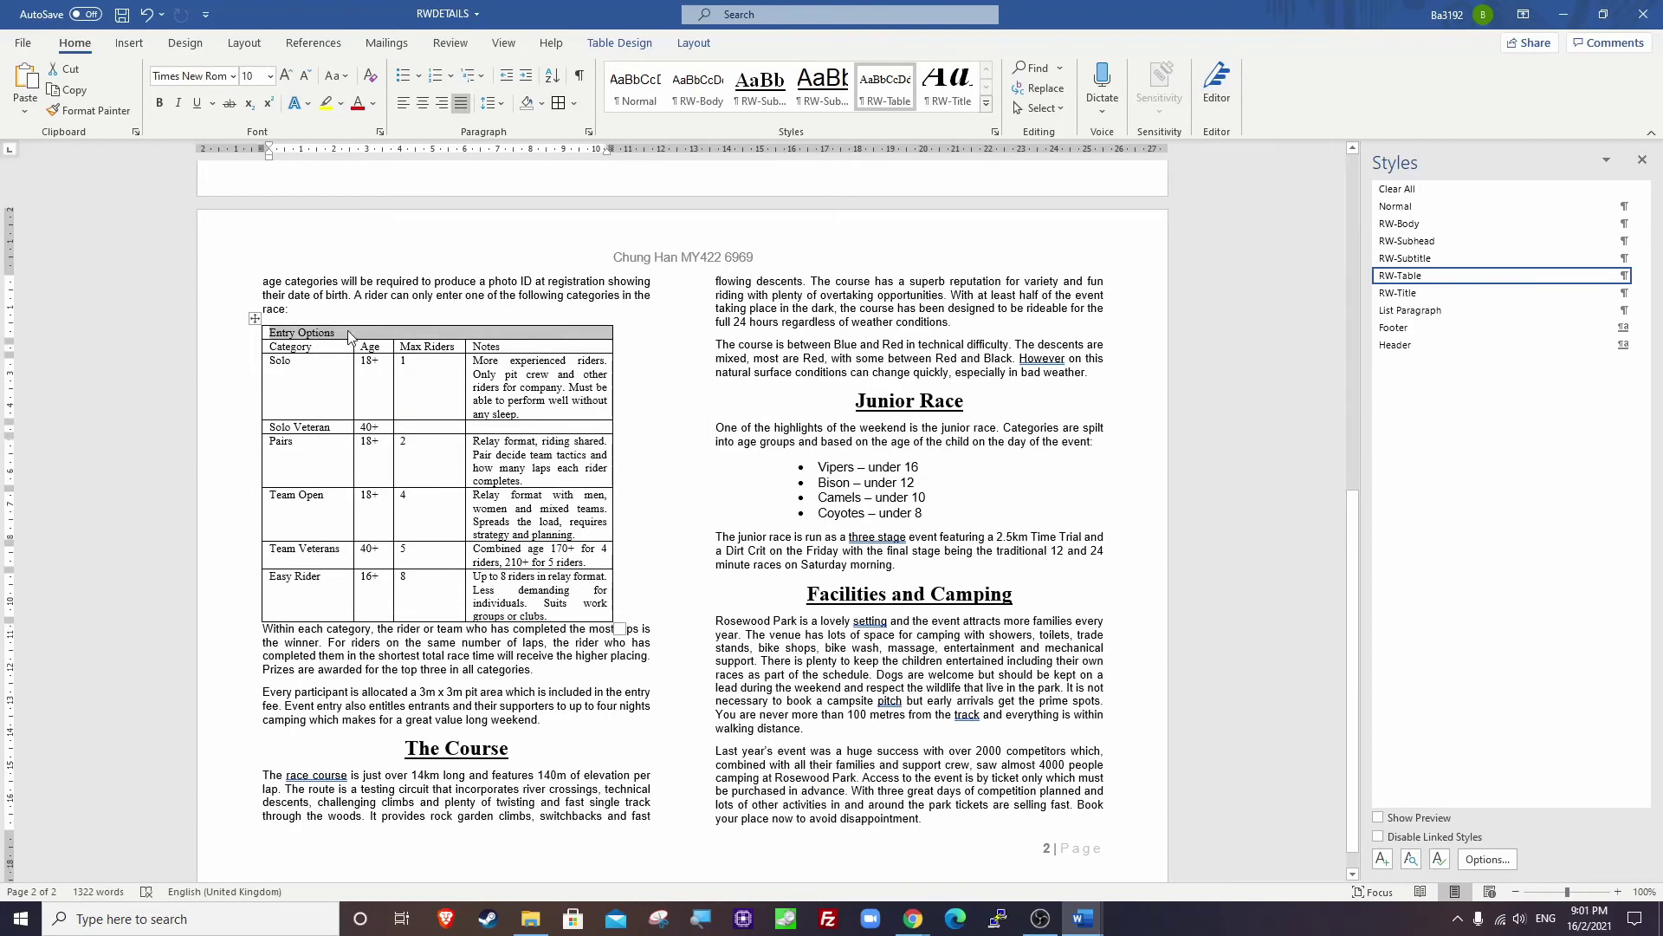
{"action": "left_click", "coordinate": [346, 330]}
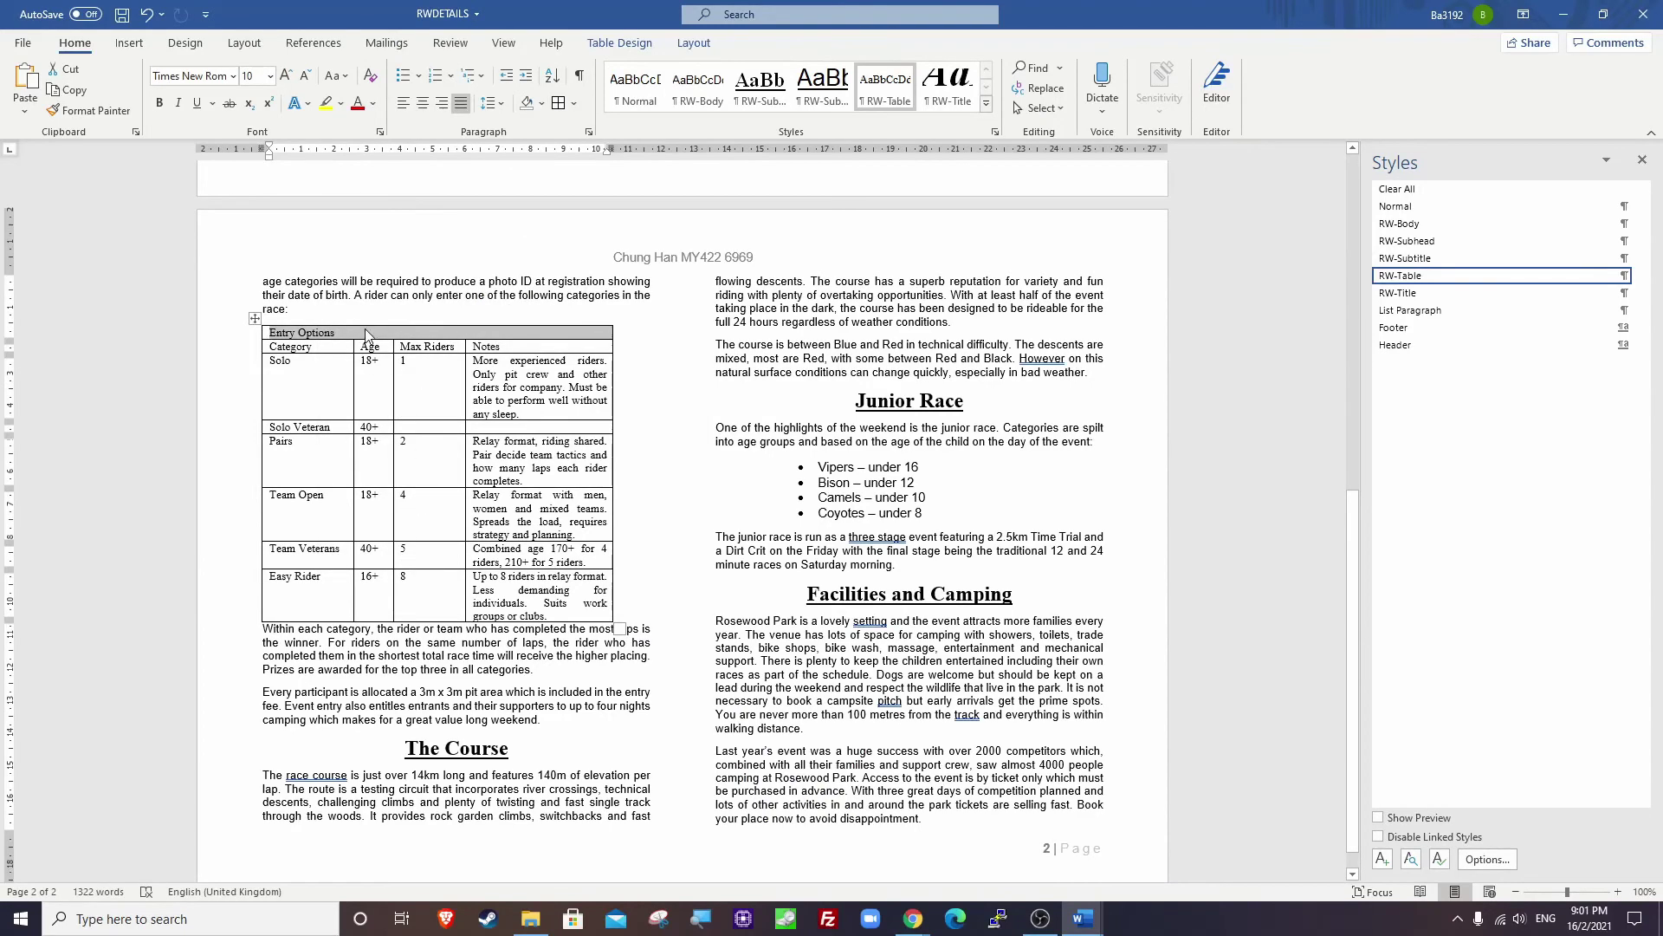
{"action": "left_click", "coordinate": [424, 104]}
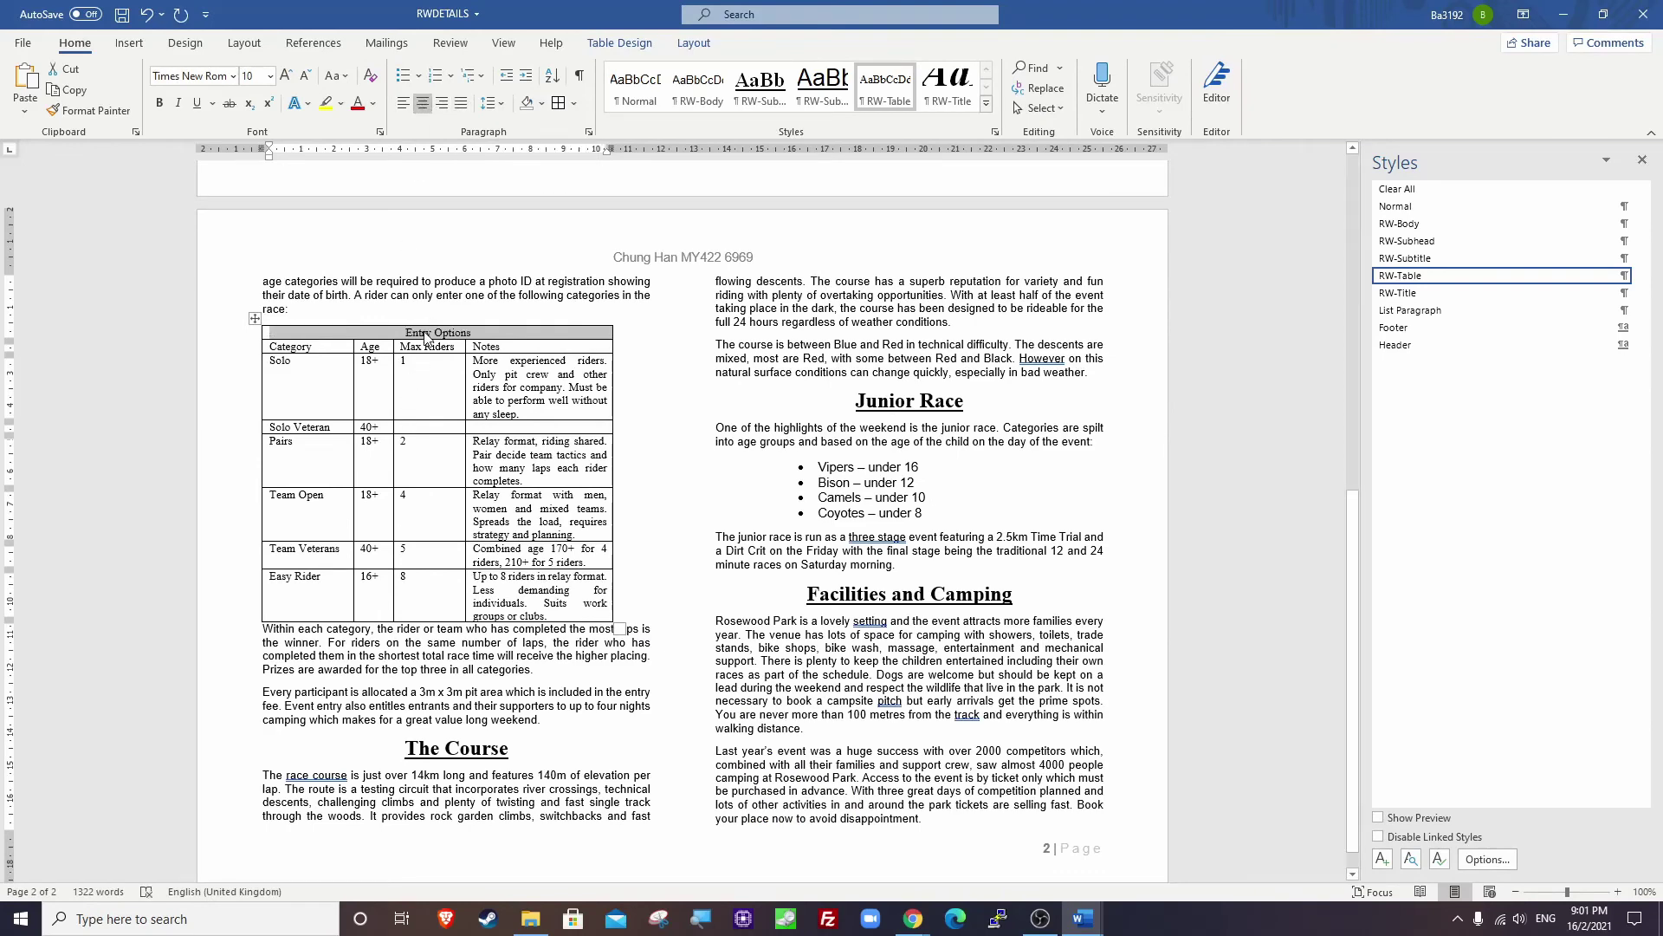
After checking the sample's Solo rows, enter 1 and merge the Solo and Solo Veteran Max Riders cells.
{"action": "key", "text": "alt+Tab"}
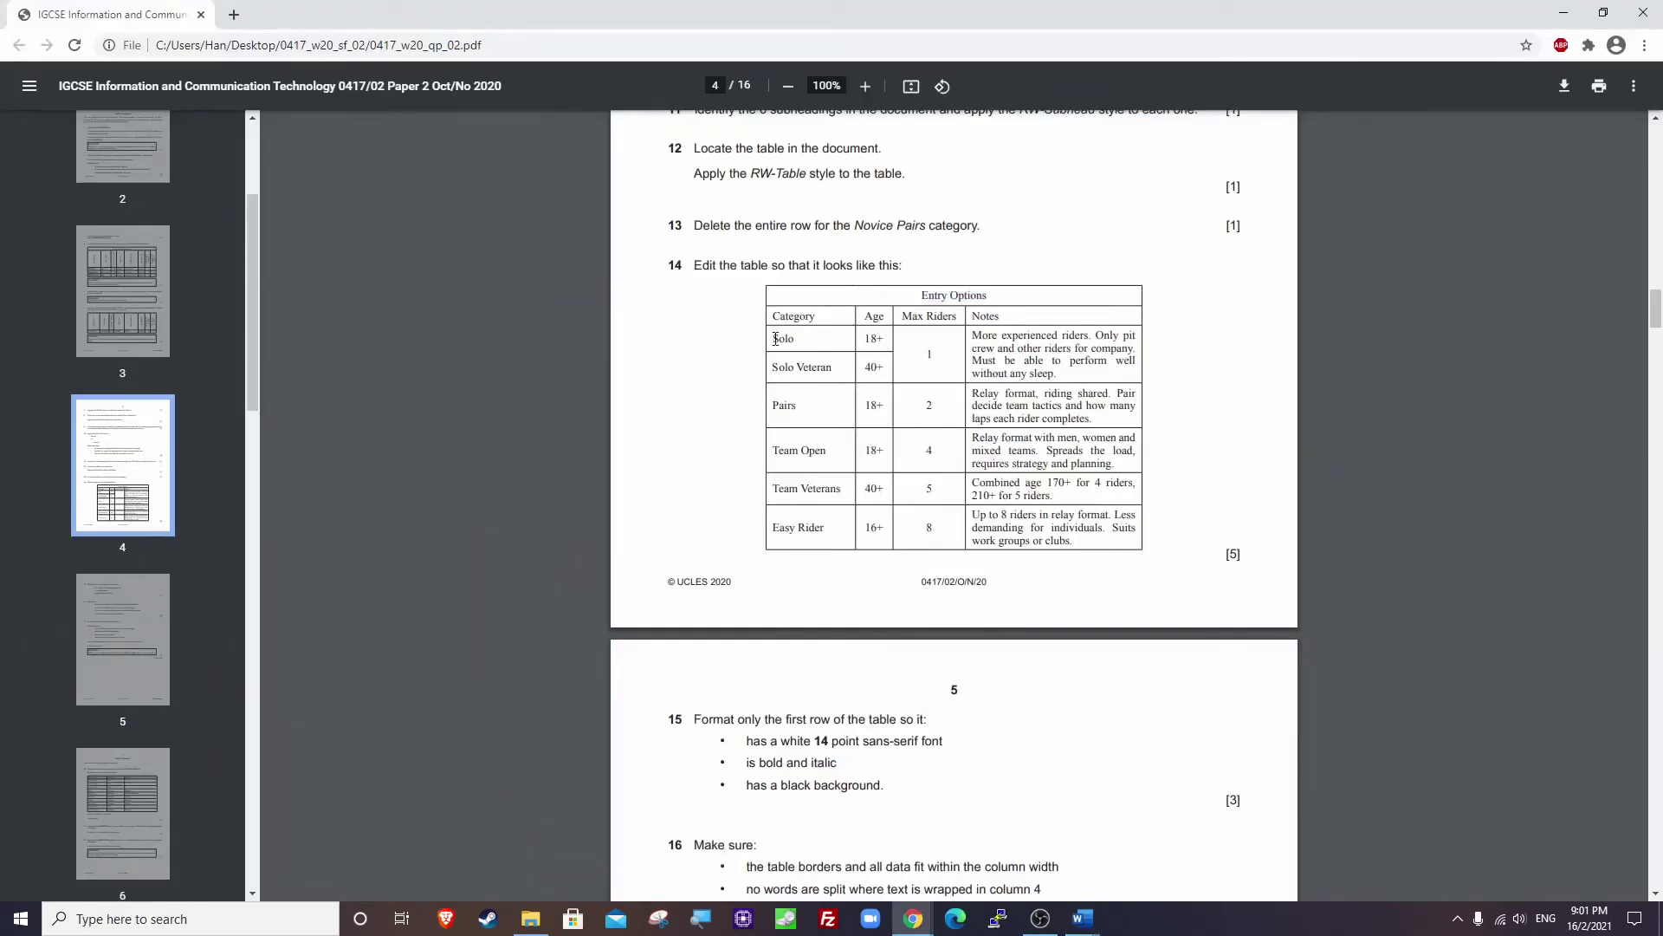
{"action": "left_click_drag", "start_coordinate": [770, 340], "coordinate": [834, 367]}
{"action": "left_click", "coordinate": [775, 364]}
{"action": "left_click", "coordinate": [925, 349]}
{"action": "key", "text": "alt+Tab"}
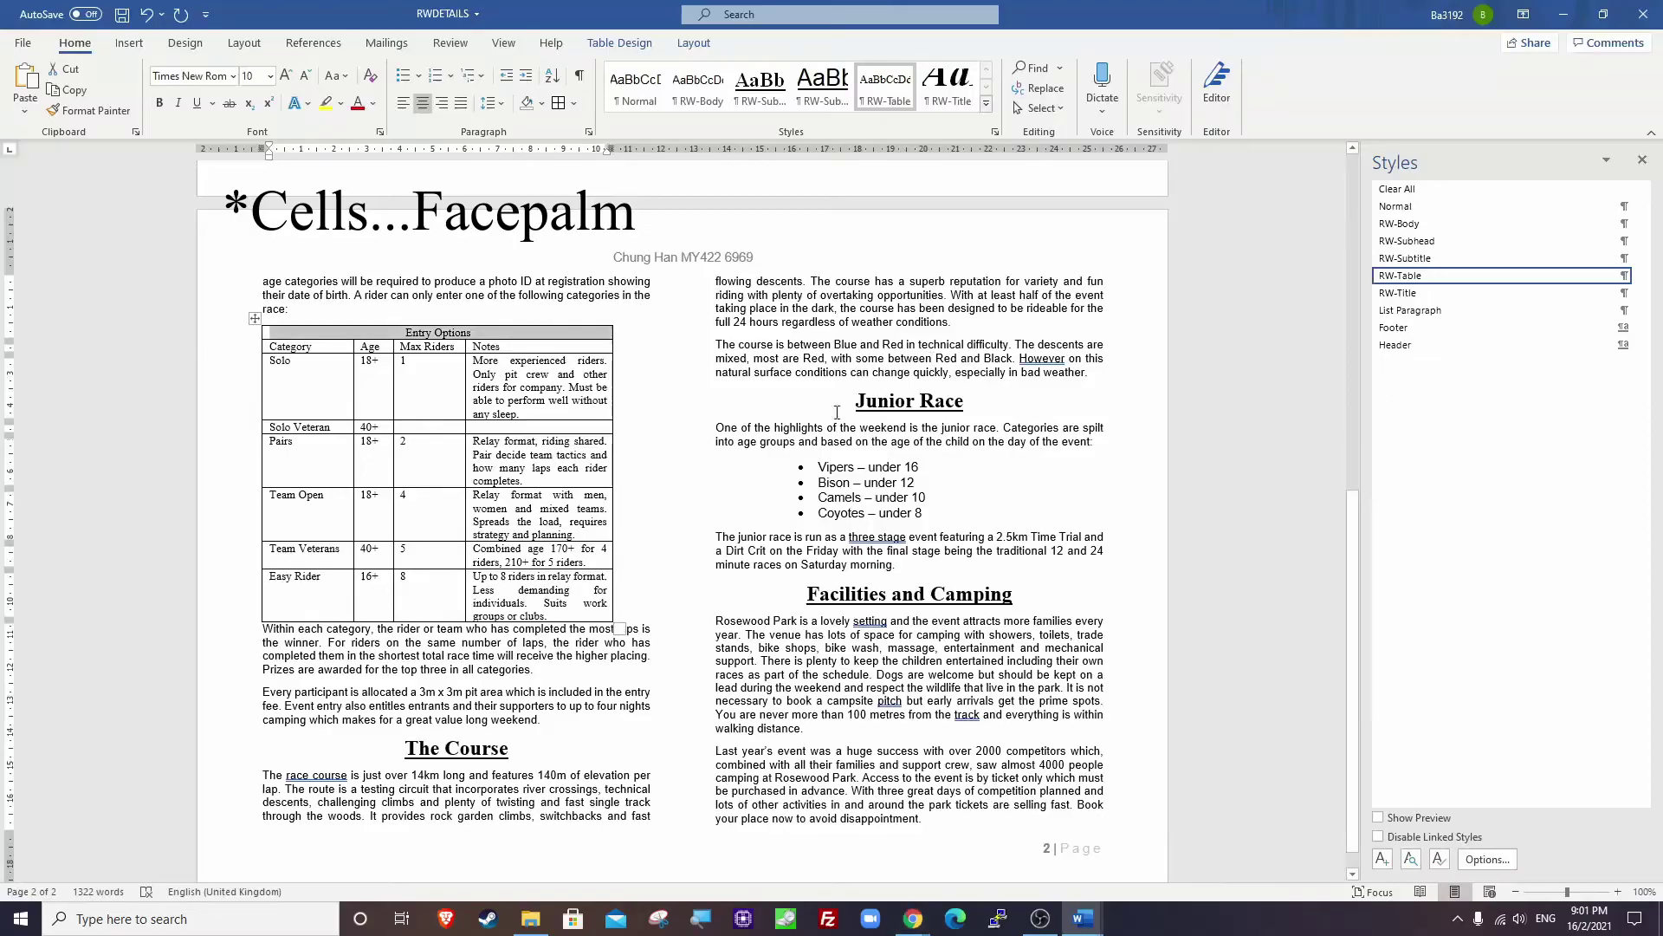
{"action": "type", "text": "1"}
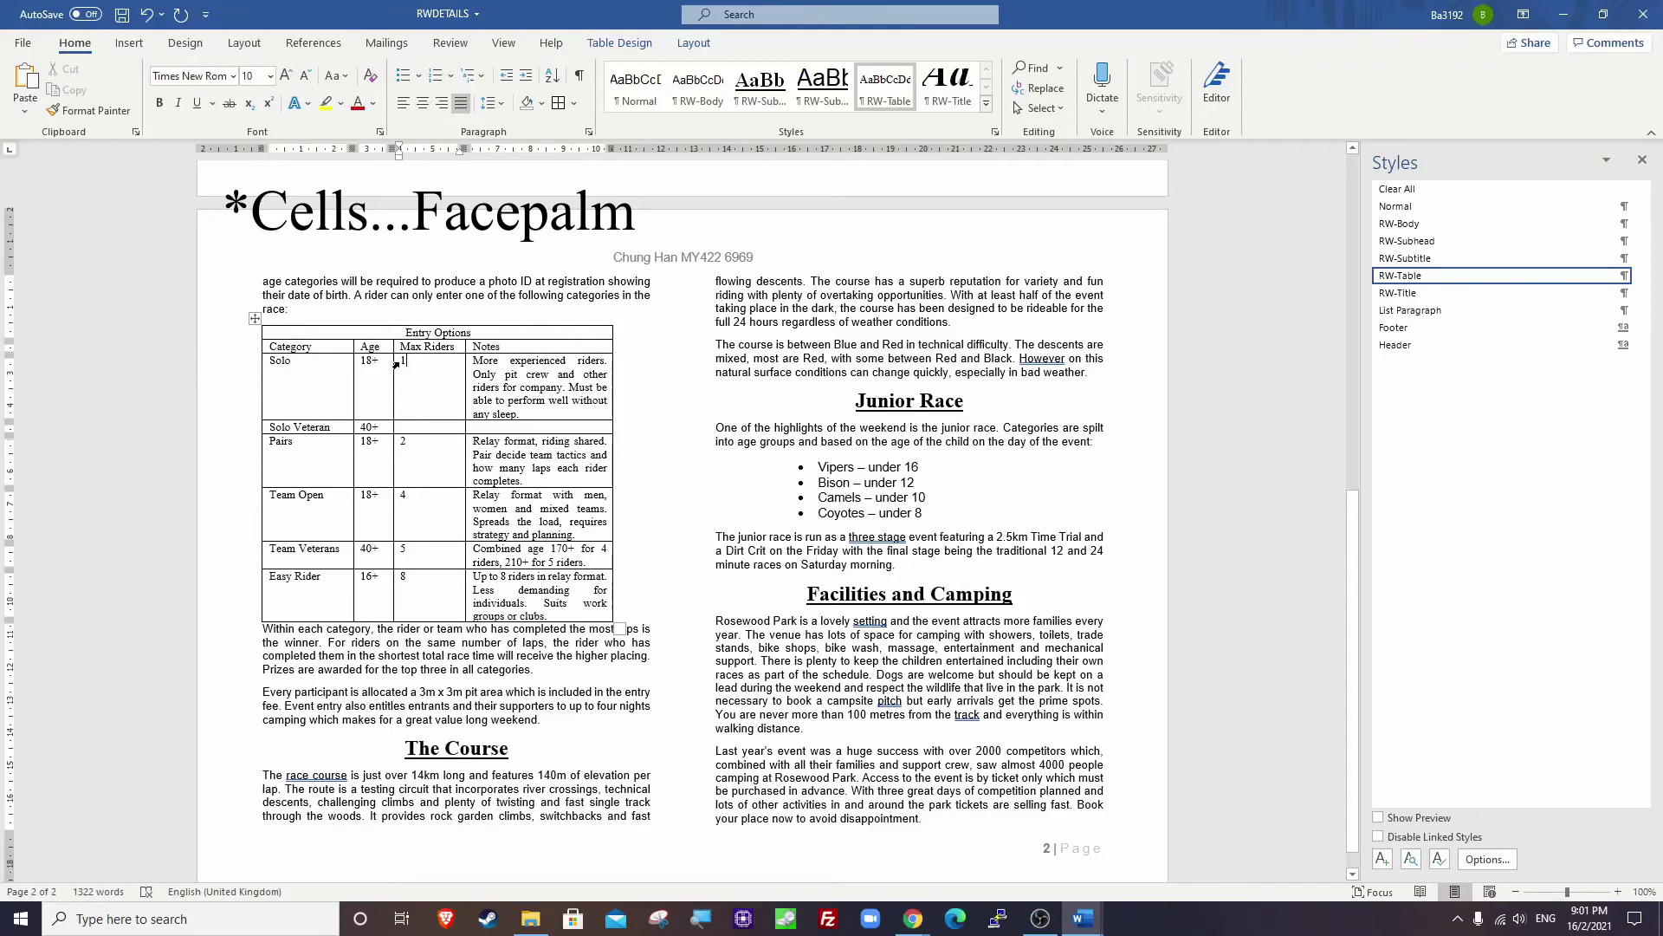
{"action": "left_click_drag", "start_coordinate": [396, 365], "coordinate": [414, 427]}
{"action": "right_click", "coordinate": [414, 427]}
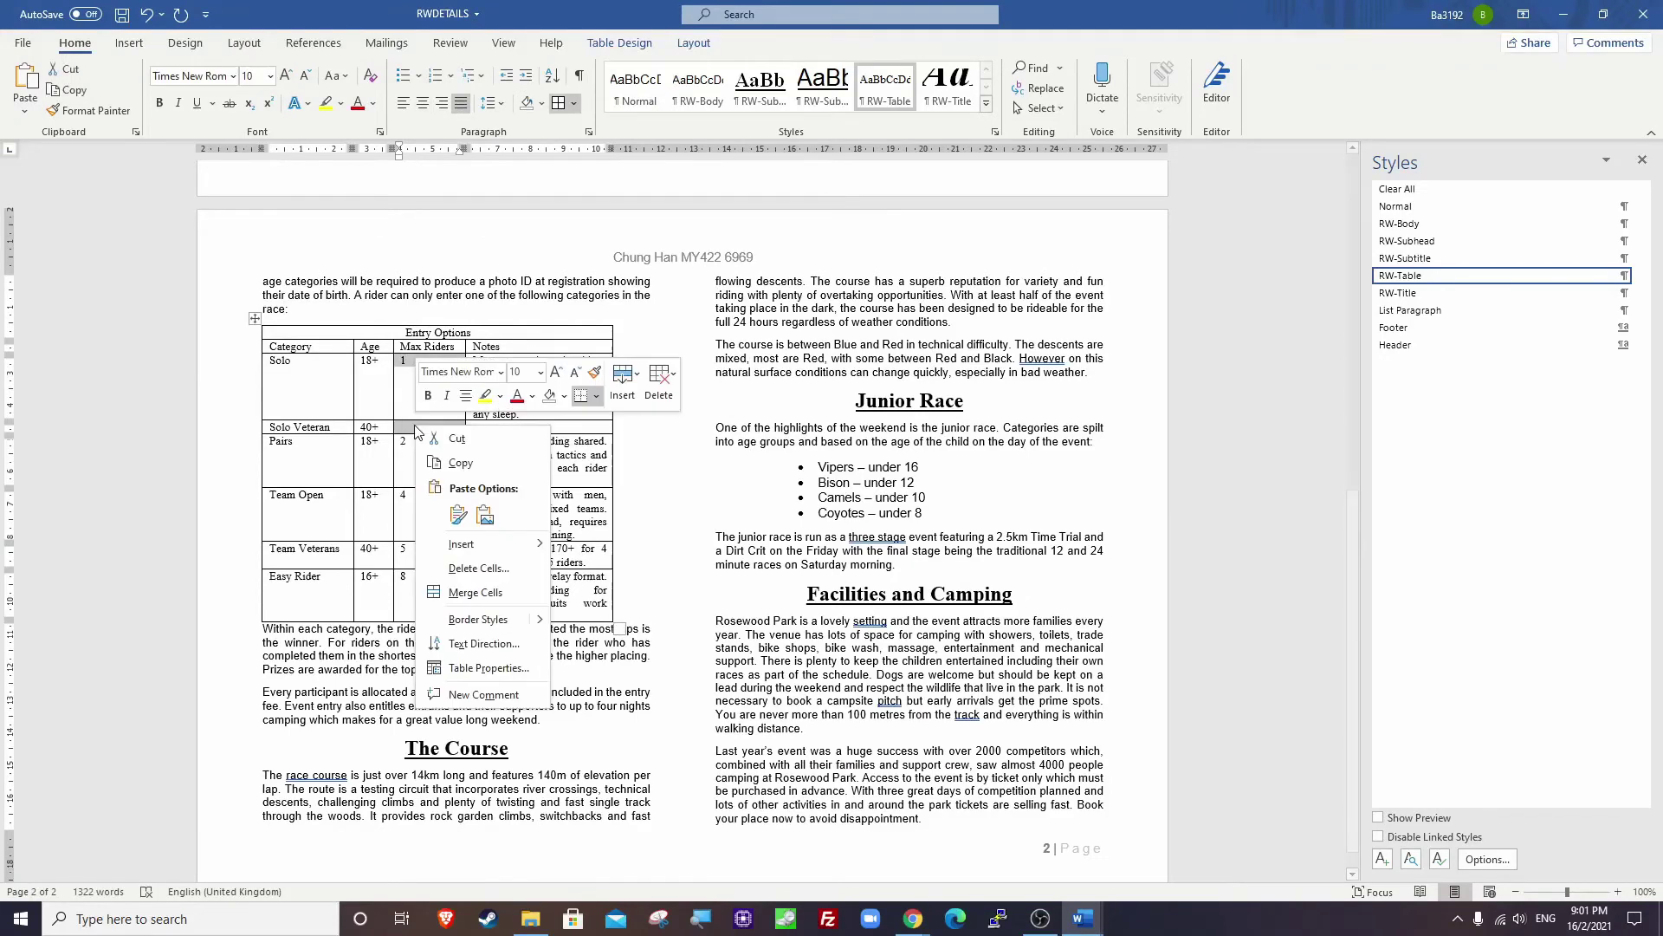
{"action": "left_click", "coordinate": [476, 593]}
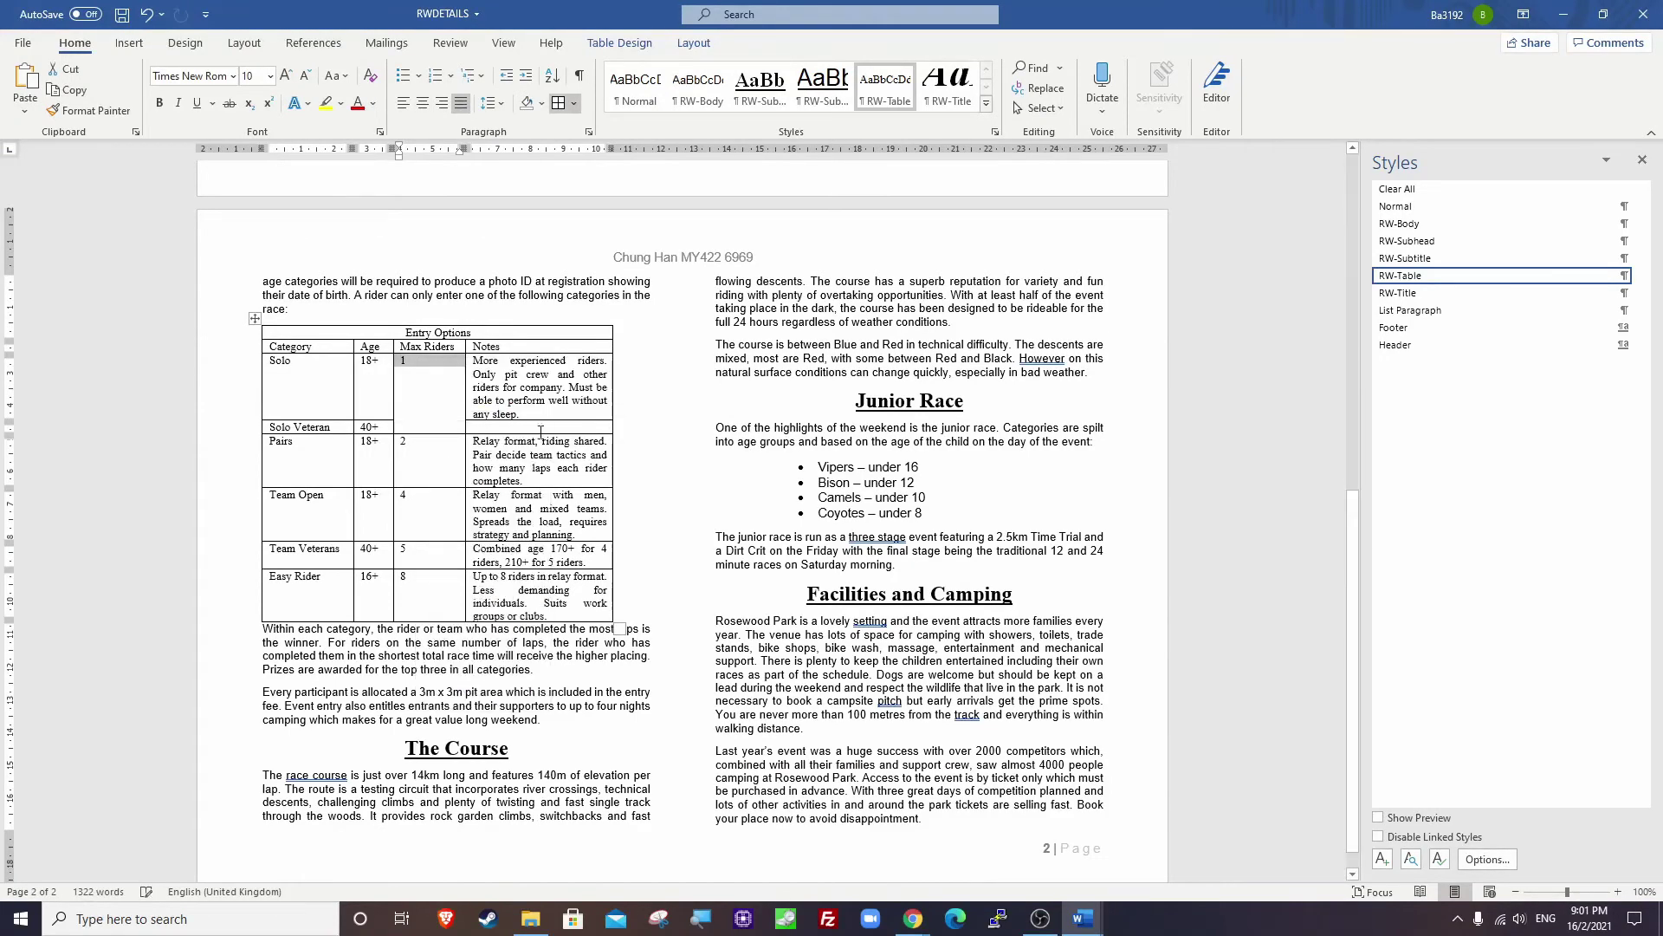
Merge the Solo and Solo Veteran Notes cells into one.
{"action": "left_click", "coordinate": [559, 373]}
{"action": "left_click_drag", "start_coordinate": [475, 362], "coordinate": [489, 427]}
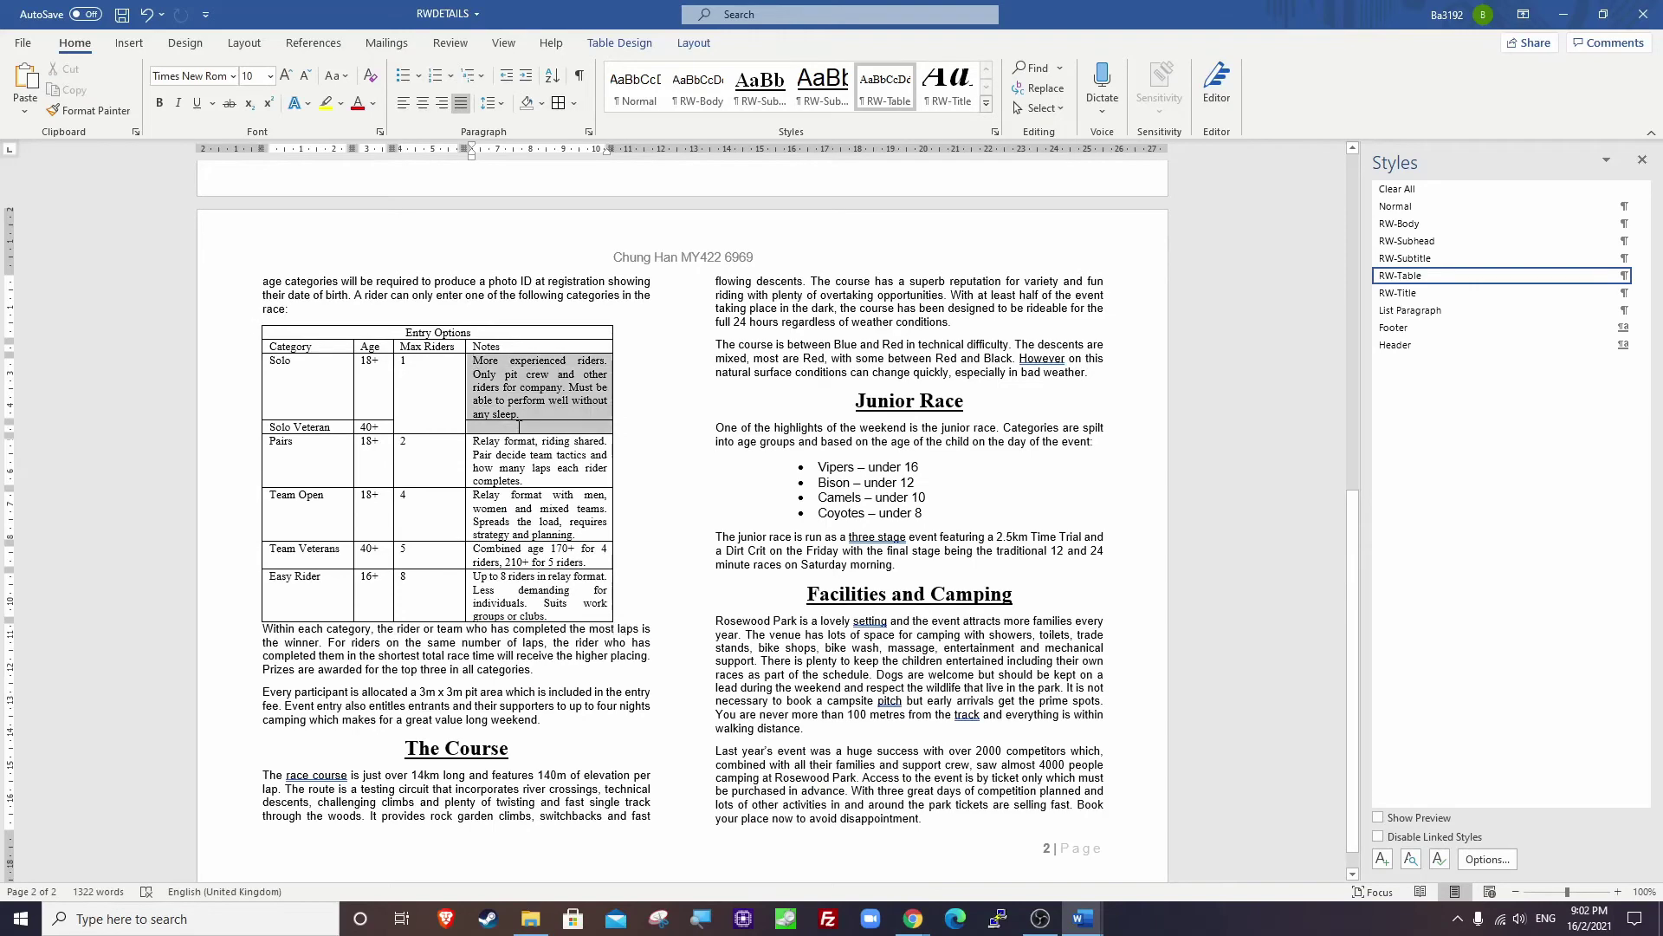
{"action": "right_click", "coordinate": [500, 397]}
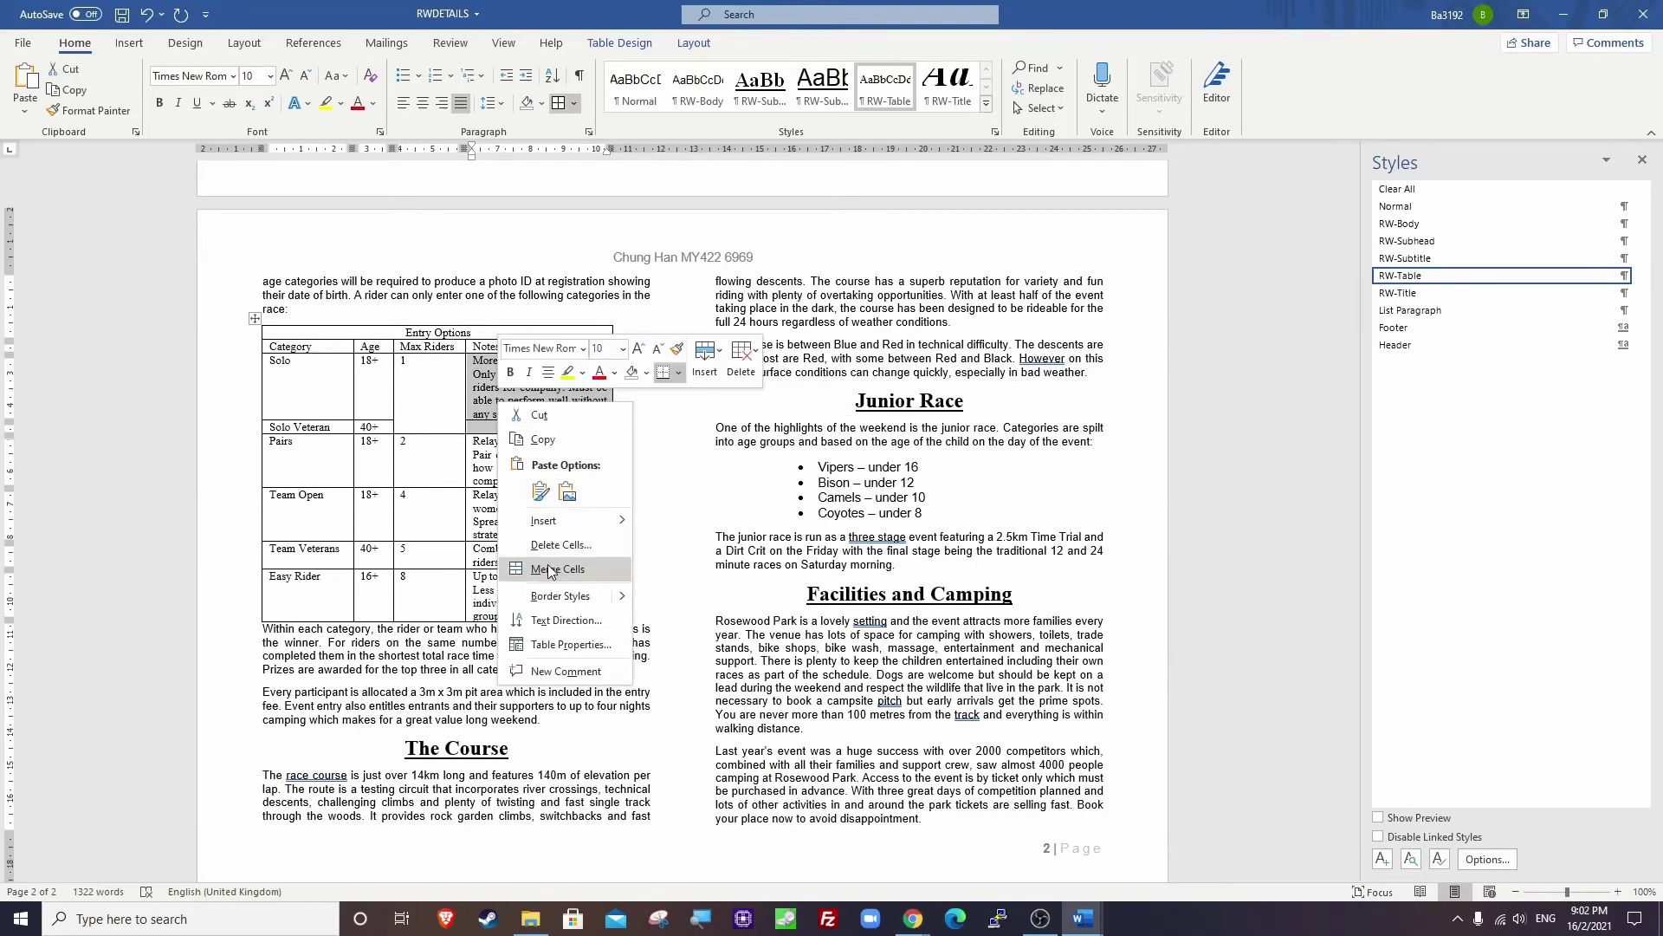
{"action": "left_click", "coordinate": [557, 568]}
{"action": "key", "text": "alt+Tab"}
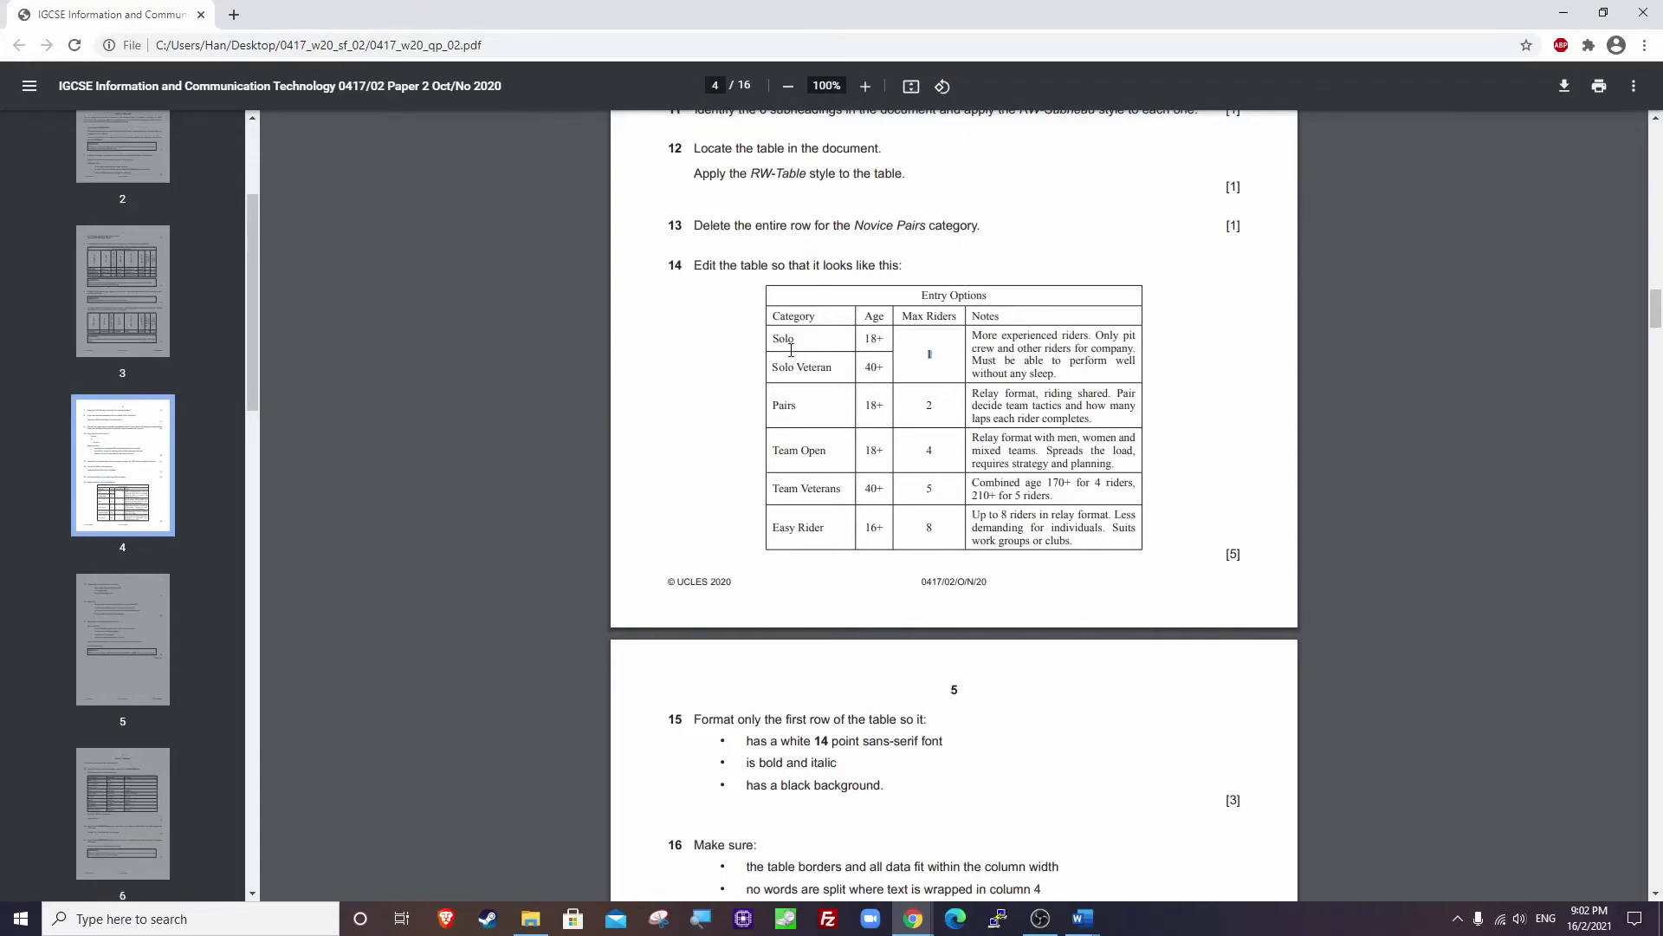
Heighten the Solo row and vertically centre the Category and Age cells, Solo to Easy Rider.
{"action": "key", "text": "alt+Tab"}
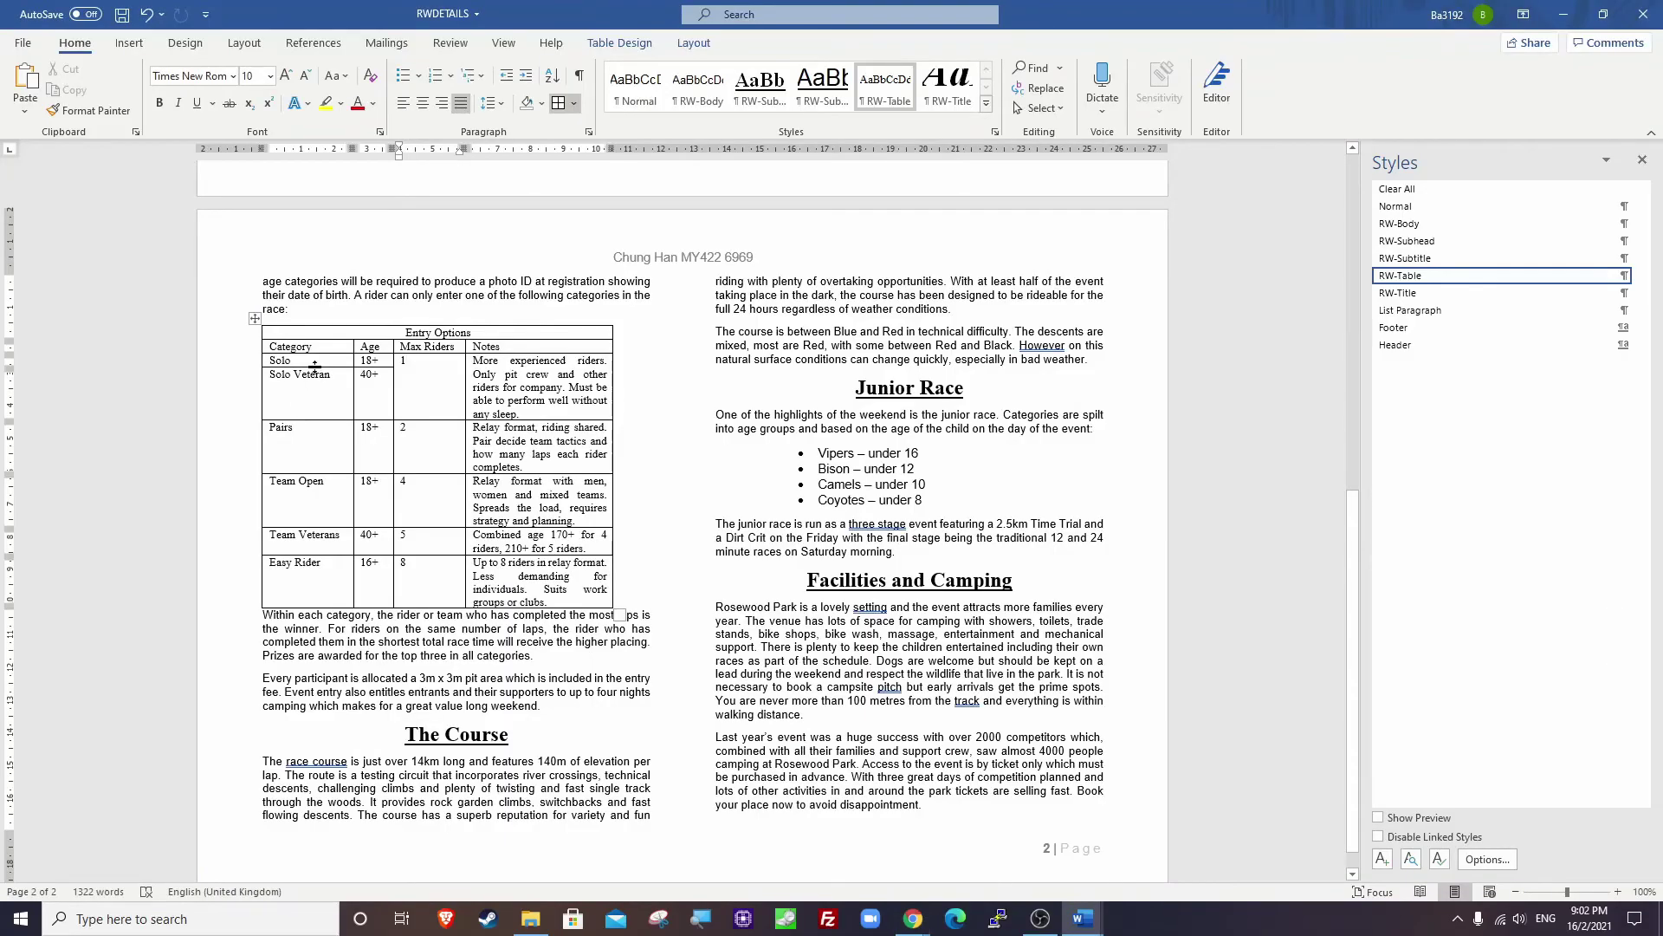
{"action": "left_click_drag", "start_coordinate": [313, 367], "coordinate": [309, 390]}
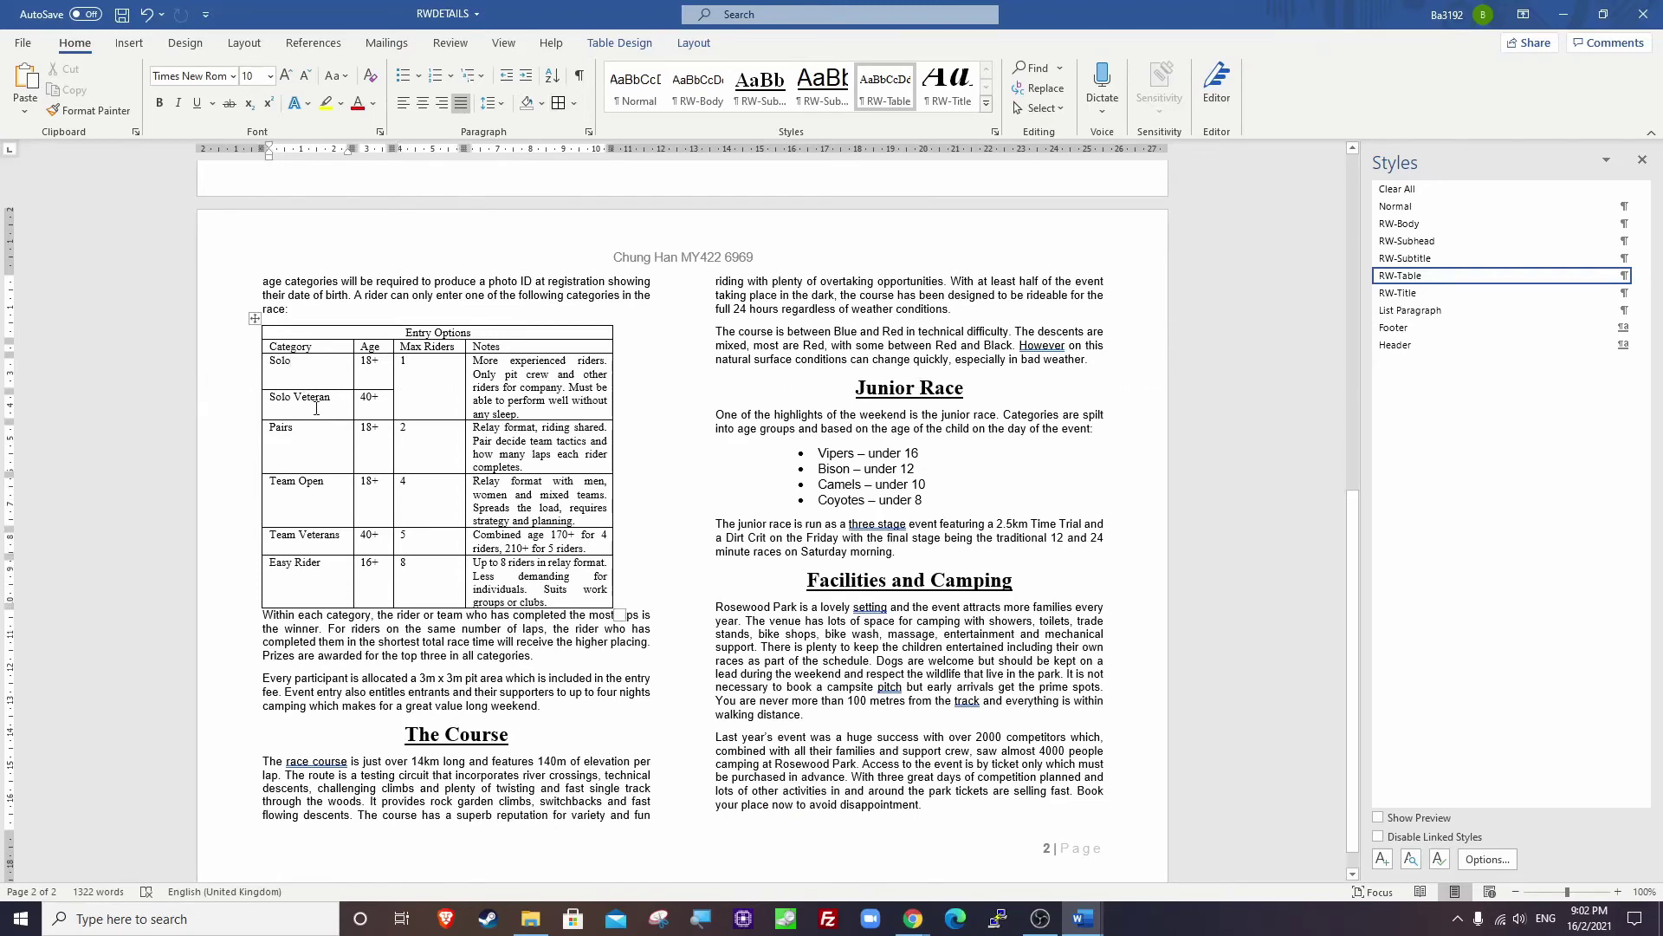
{"action": "key", "text": "alt+Tab"}
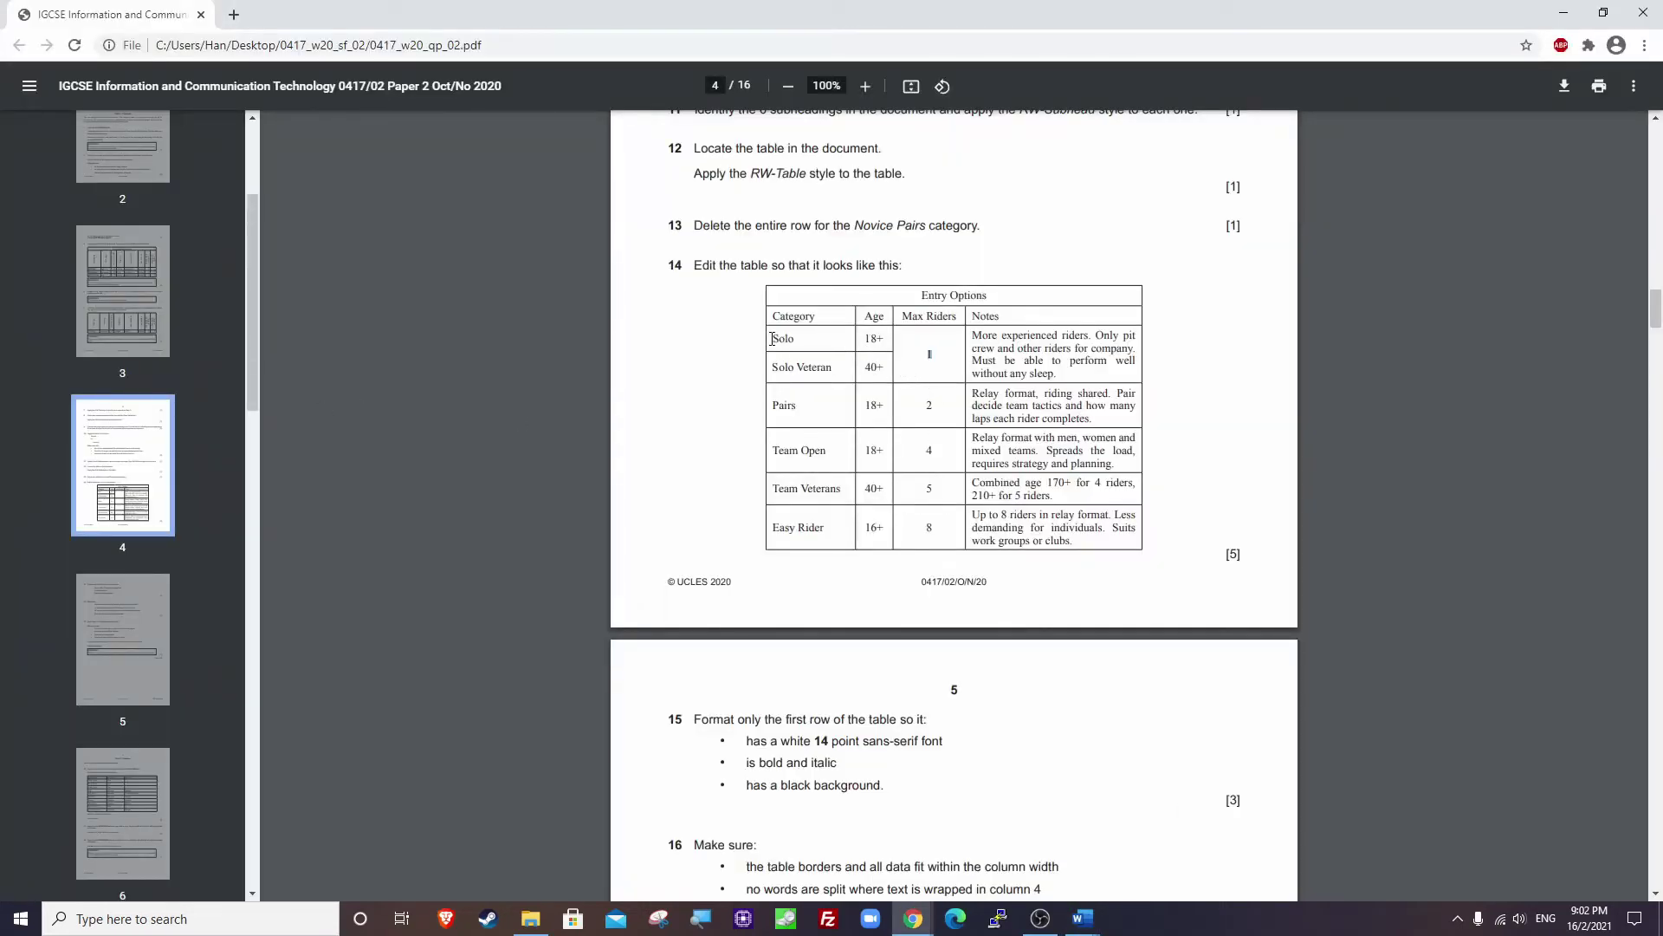
{"action": "left_click_drag", "start_coordinate": [772, 339], "coordinate": [876, 527]}
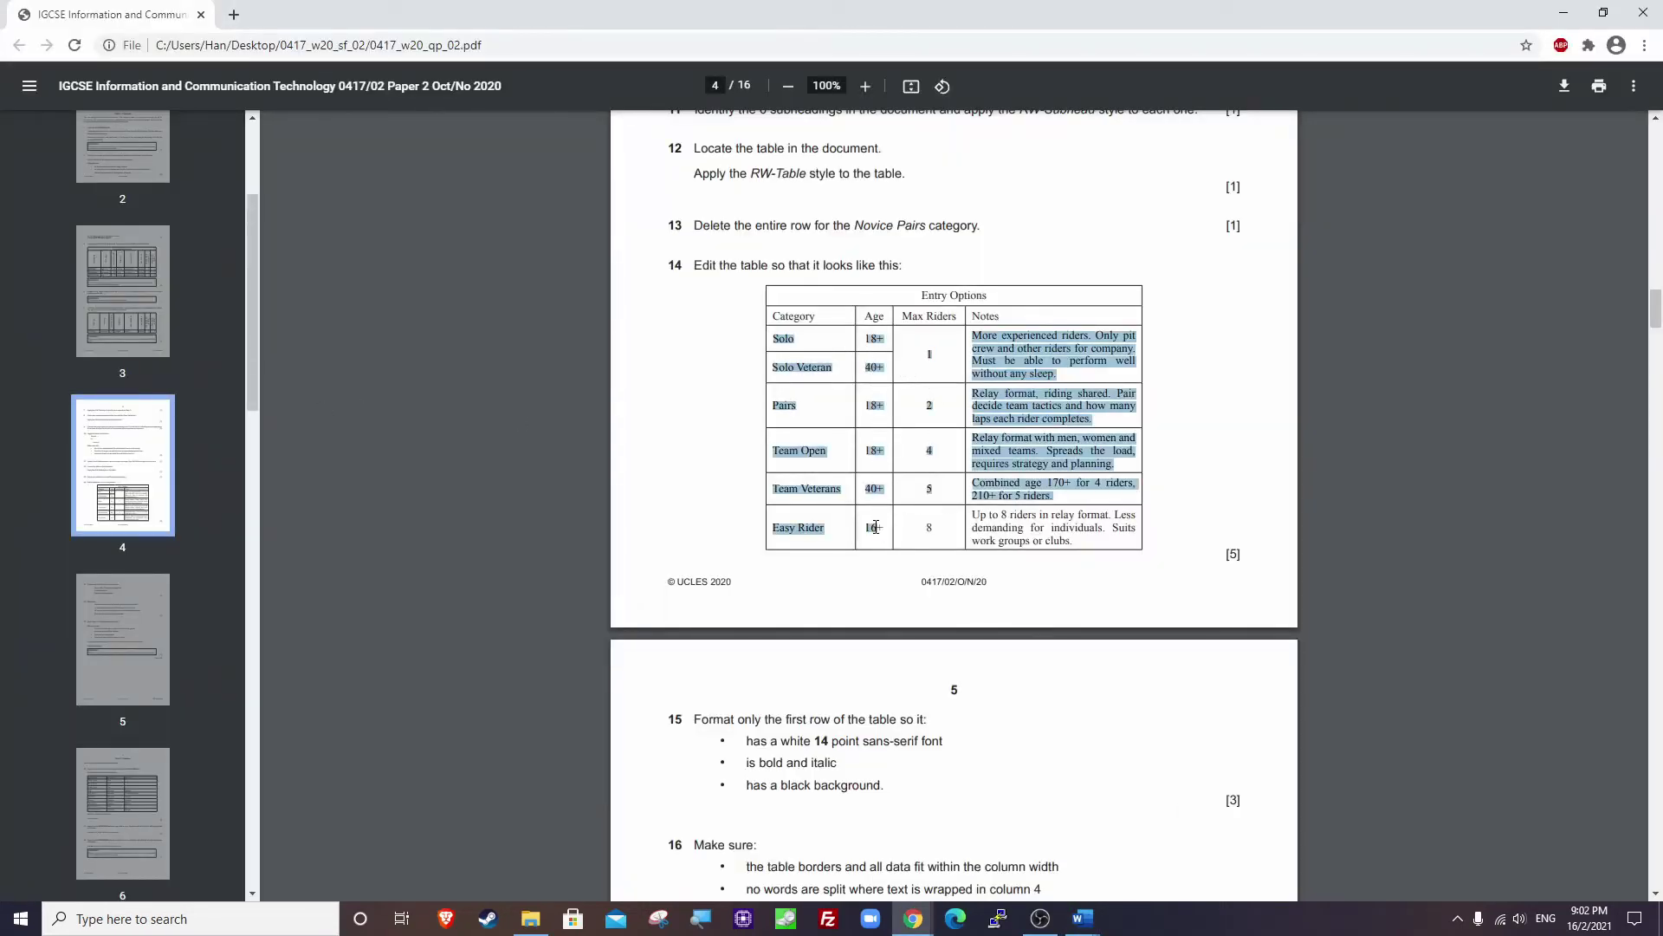
{"action": "left_click", "coordinate": [809, 359]}
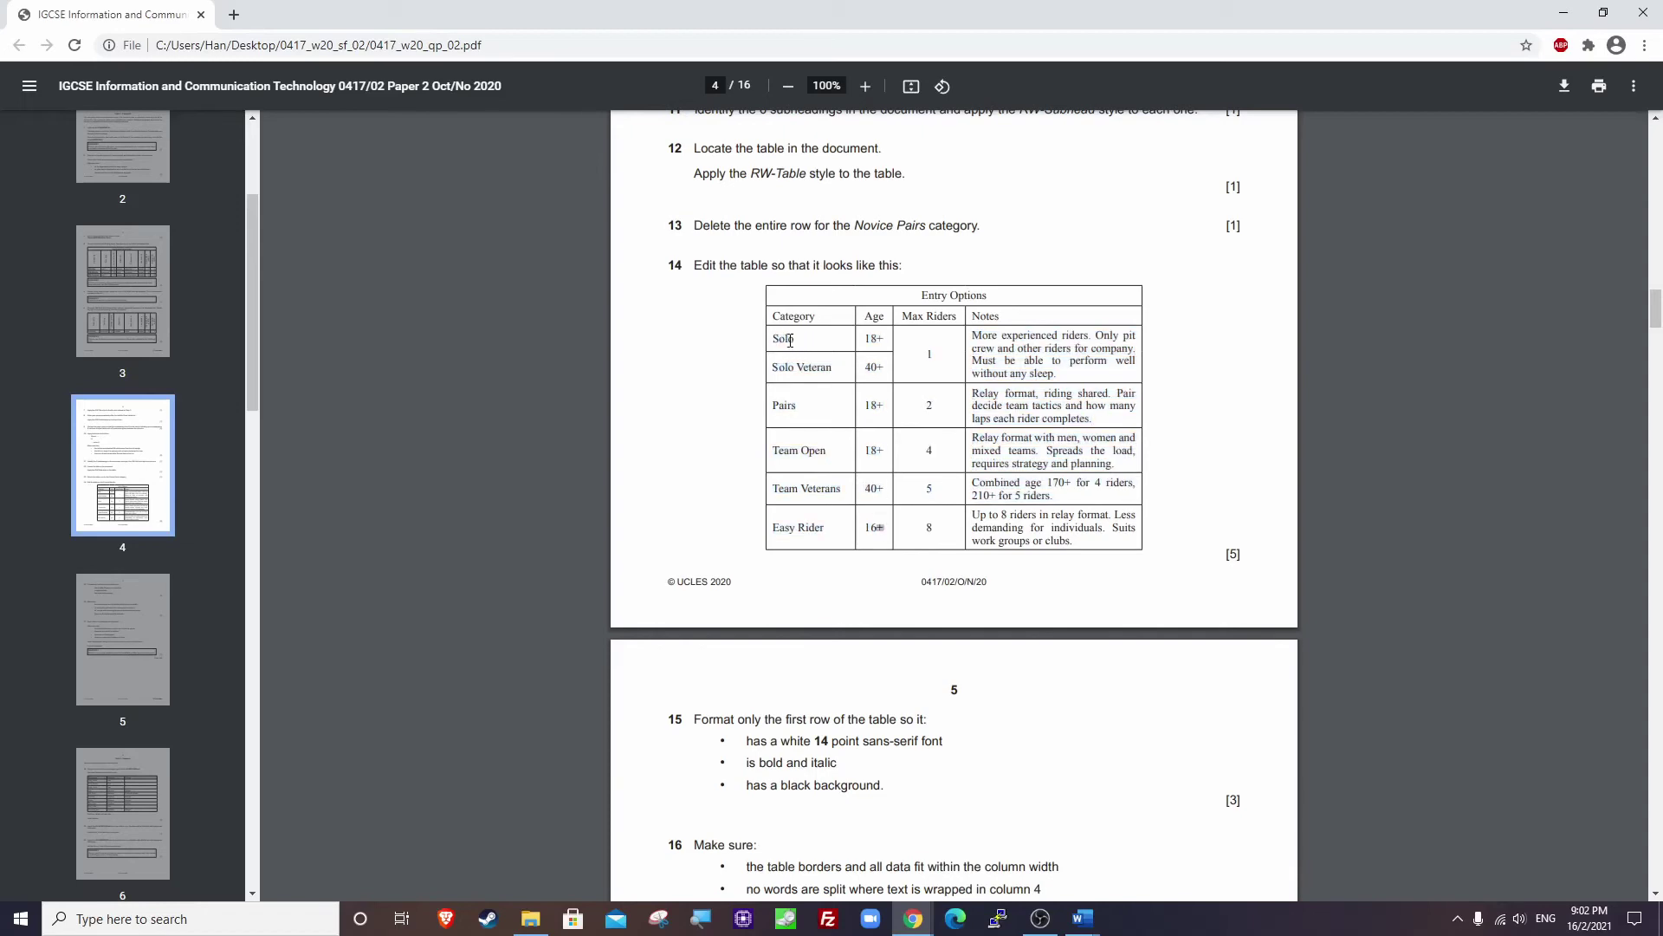
{"action": "key", "text": "alt+Tab"}
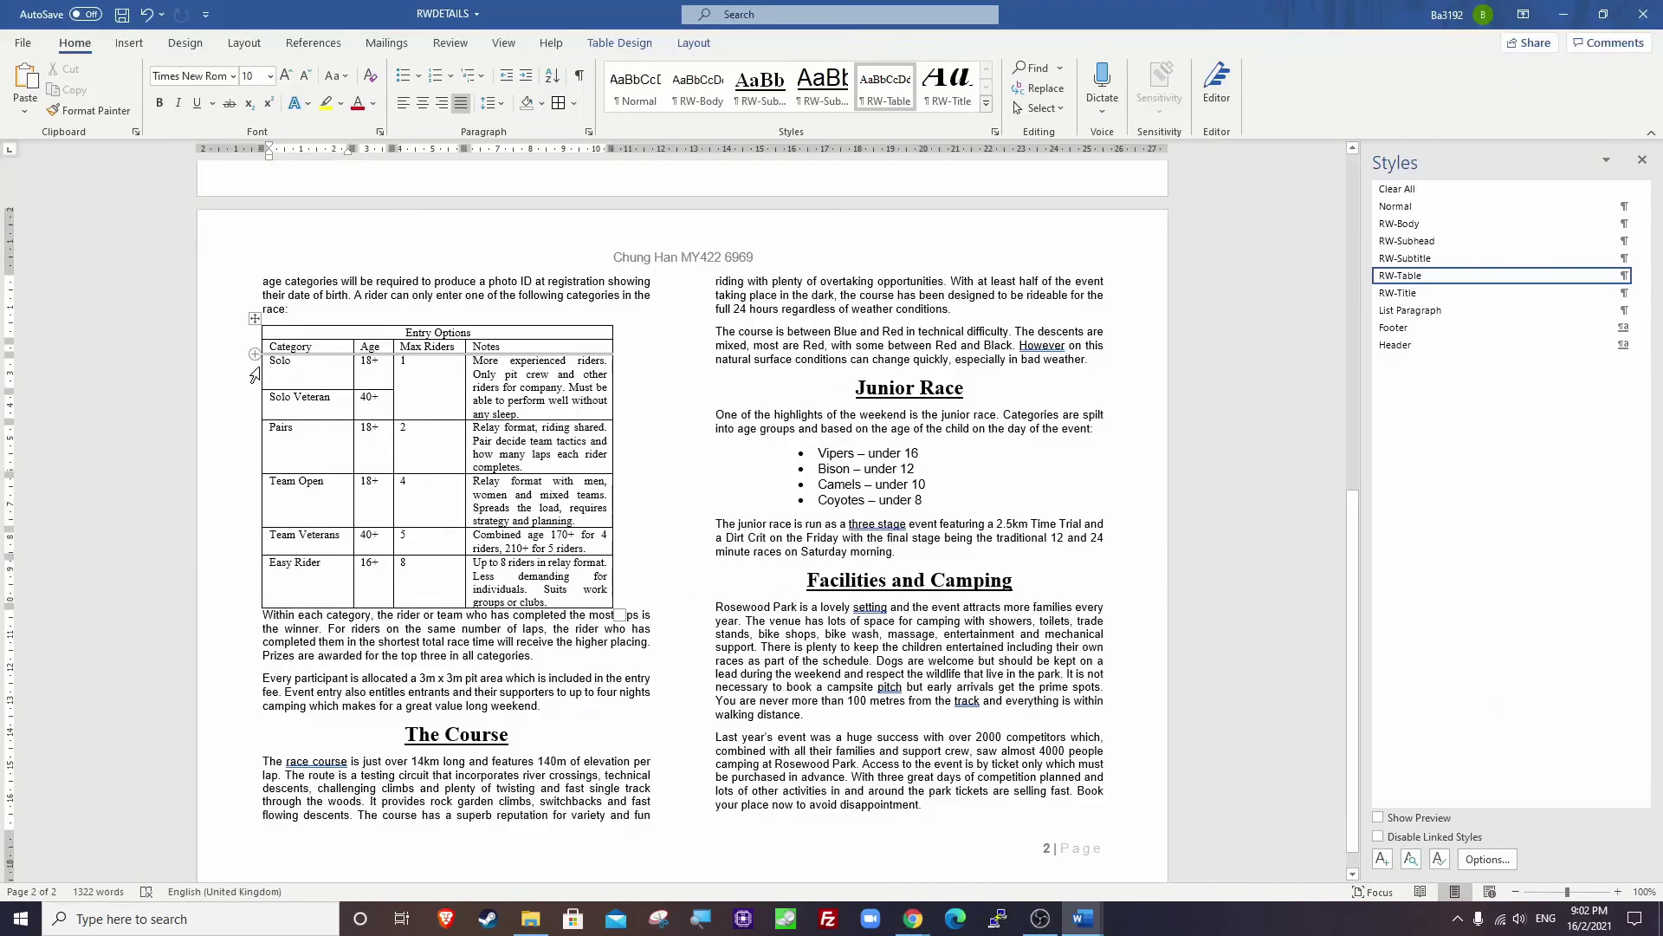
{"action": "left_click_drag", "start_coordinate": [324, 388], "coordinate": [370, 574]}
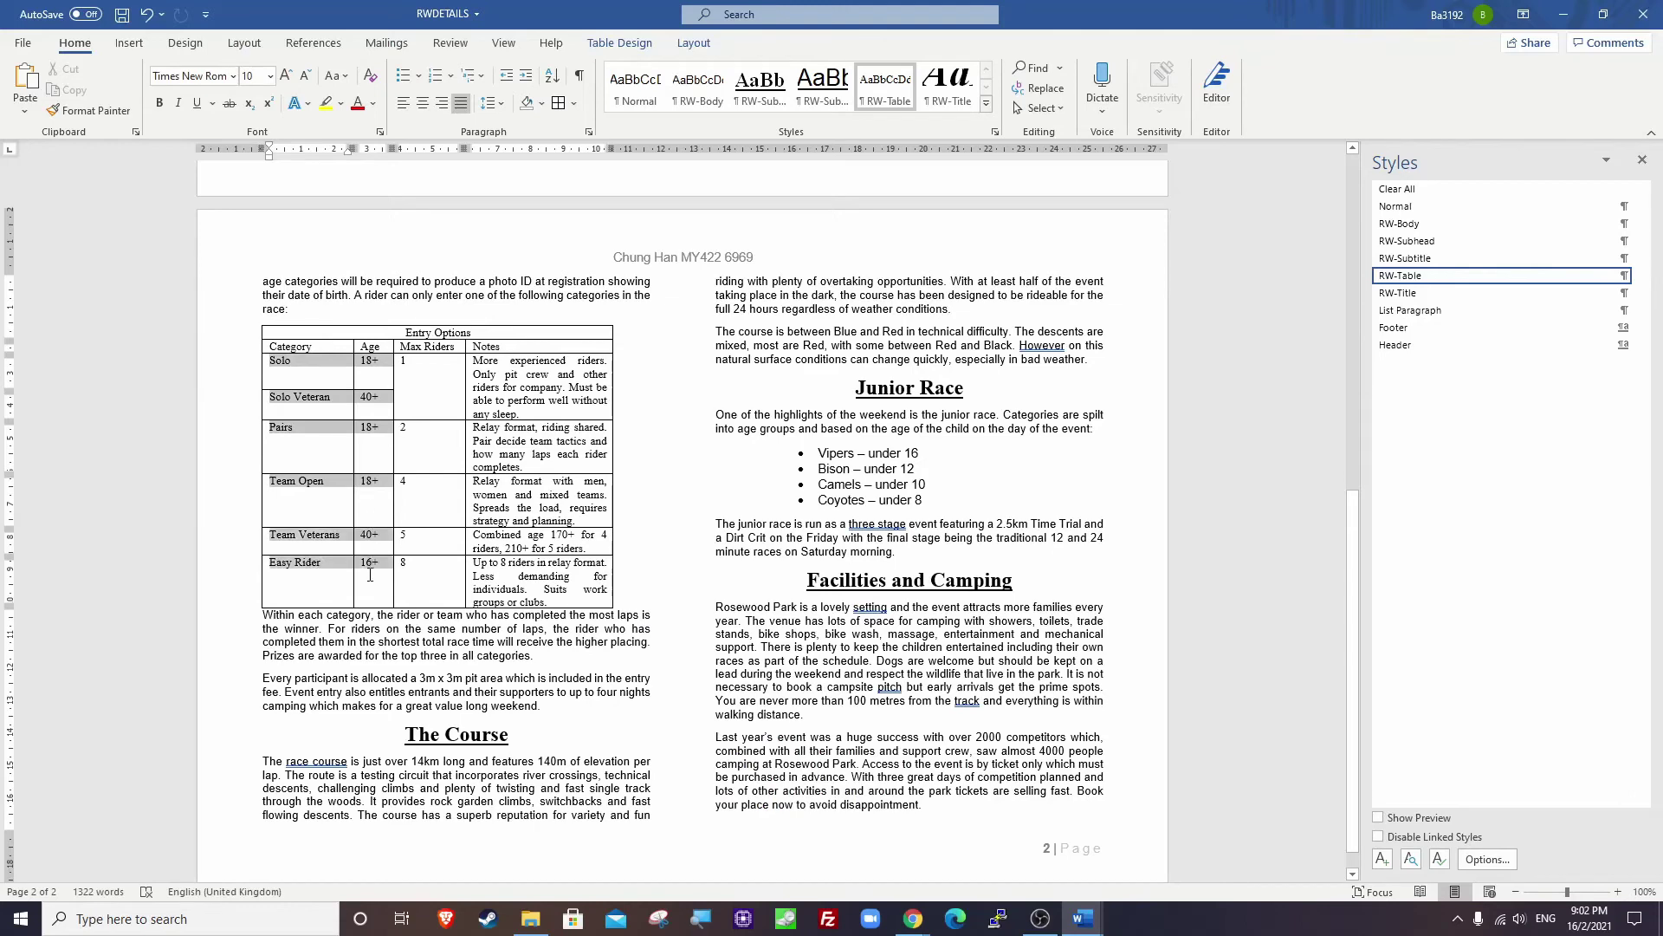
{"action": "left_click", "coordinate": [694, 45]}
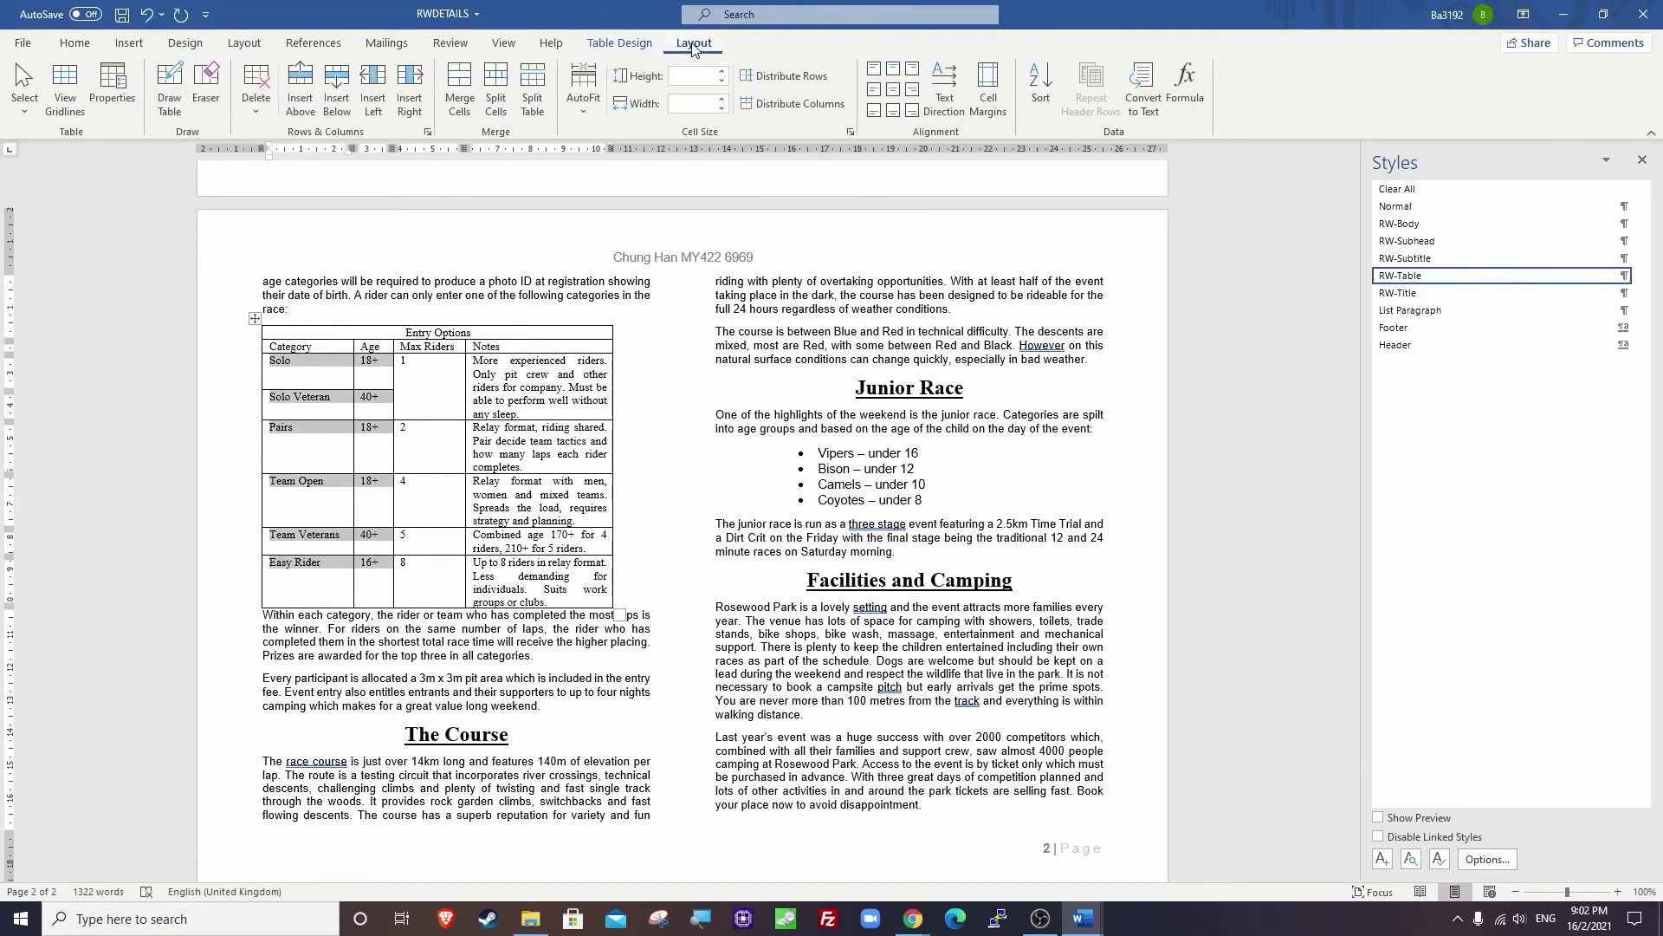
{"action": "left_click", "coordinate": [876, 97]}
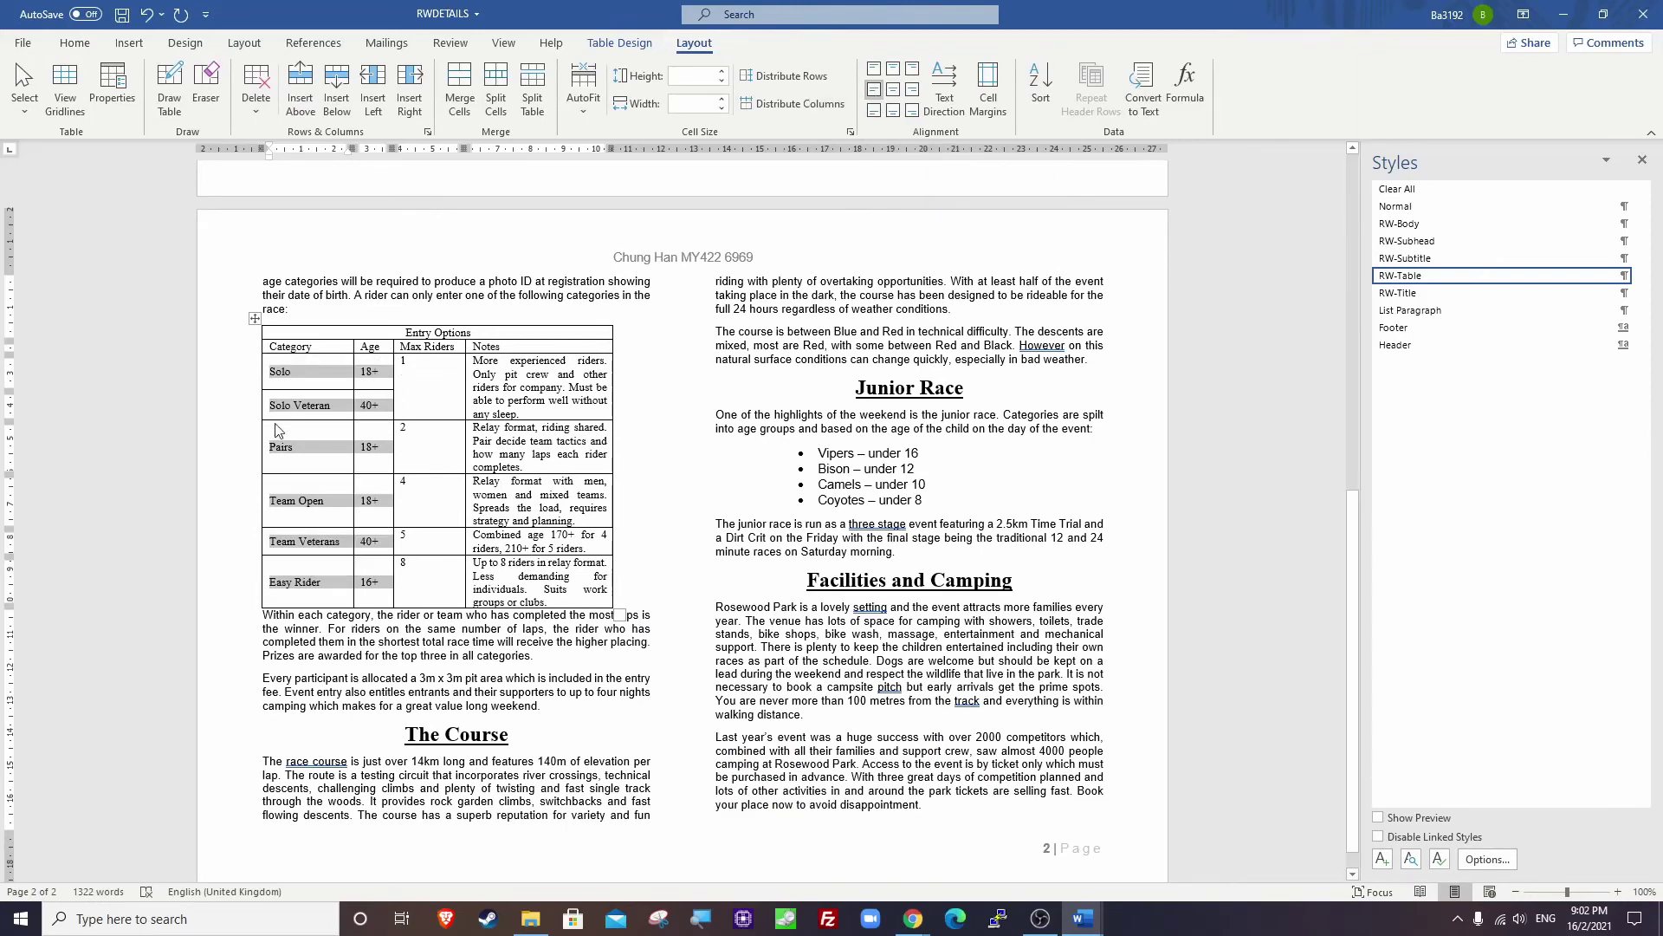
{"action": "left_click", "coordinate": [301, 405]}
Centre the Max Riders numbers 1 through 8 in their cells.
{"action": "key", "text": "alt+Tab"}
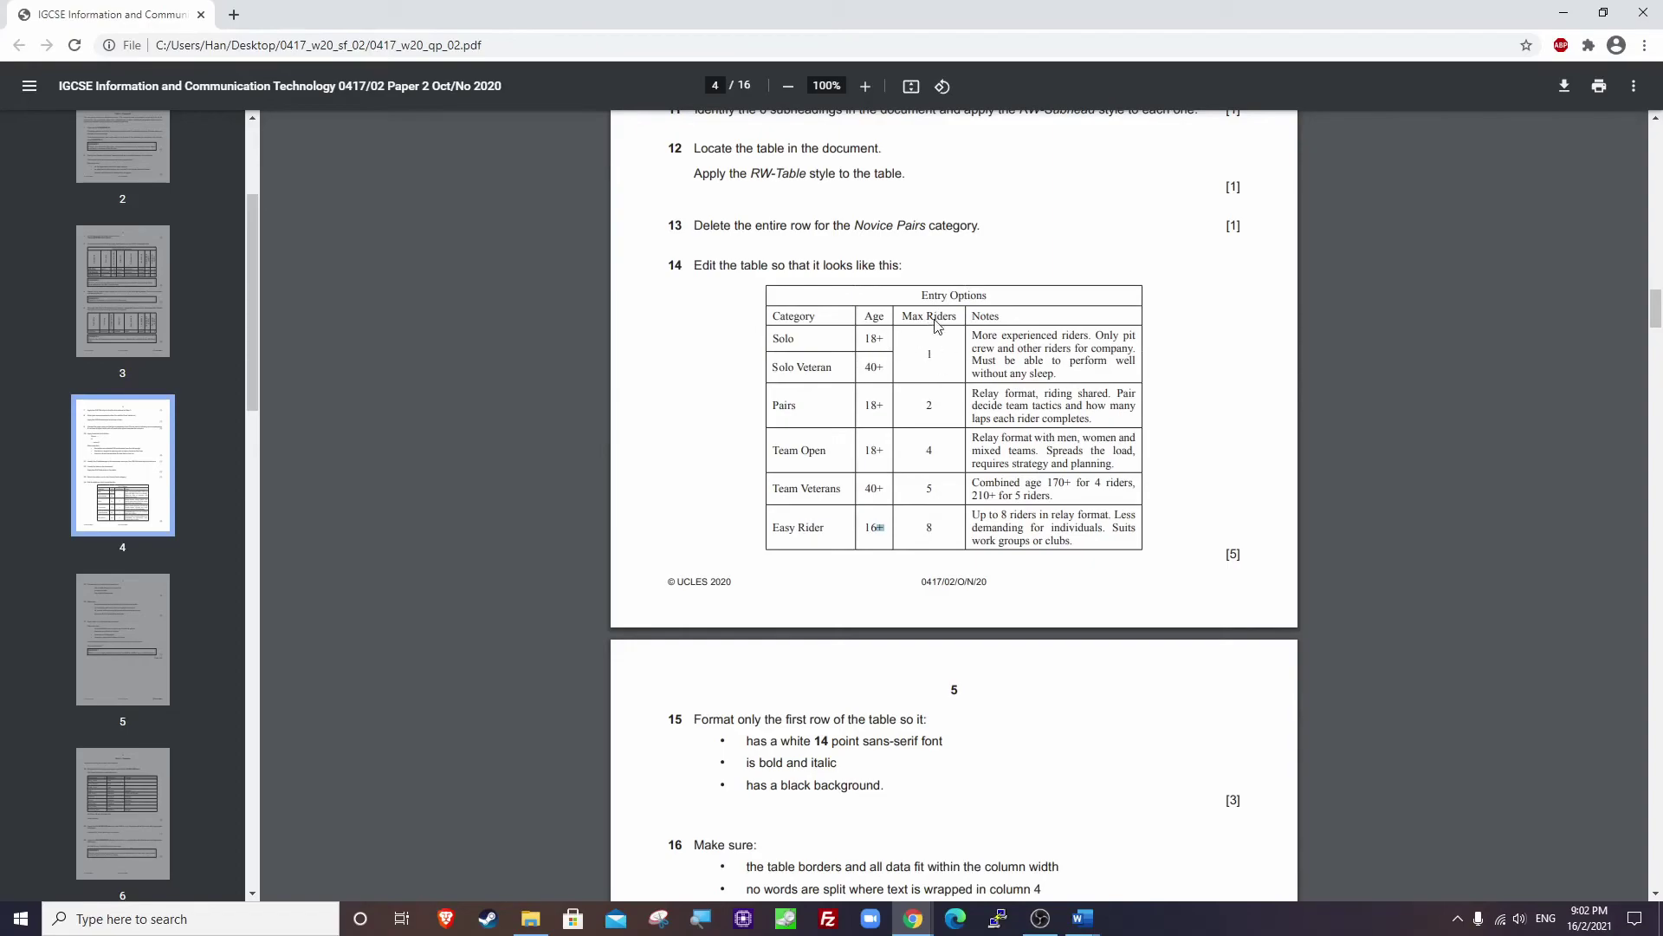
{"action": "key", "text": "alt+Tab"}
{"action": "left_click_drag", "start_coordinate": [406, 363], "coordinate": [407, 567]}
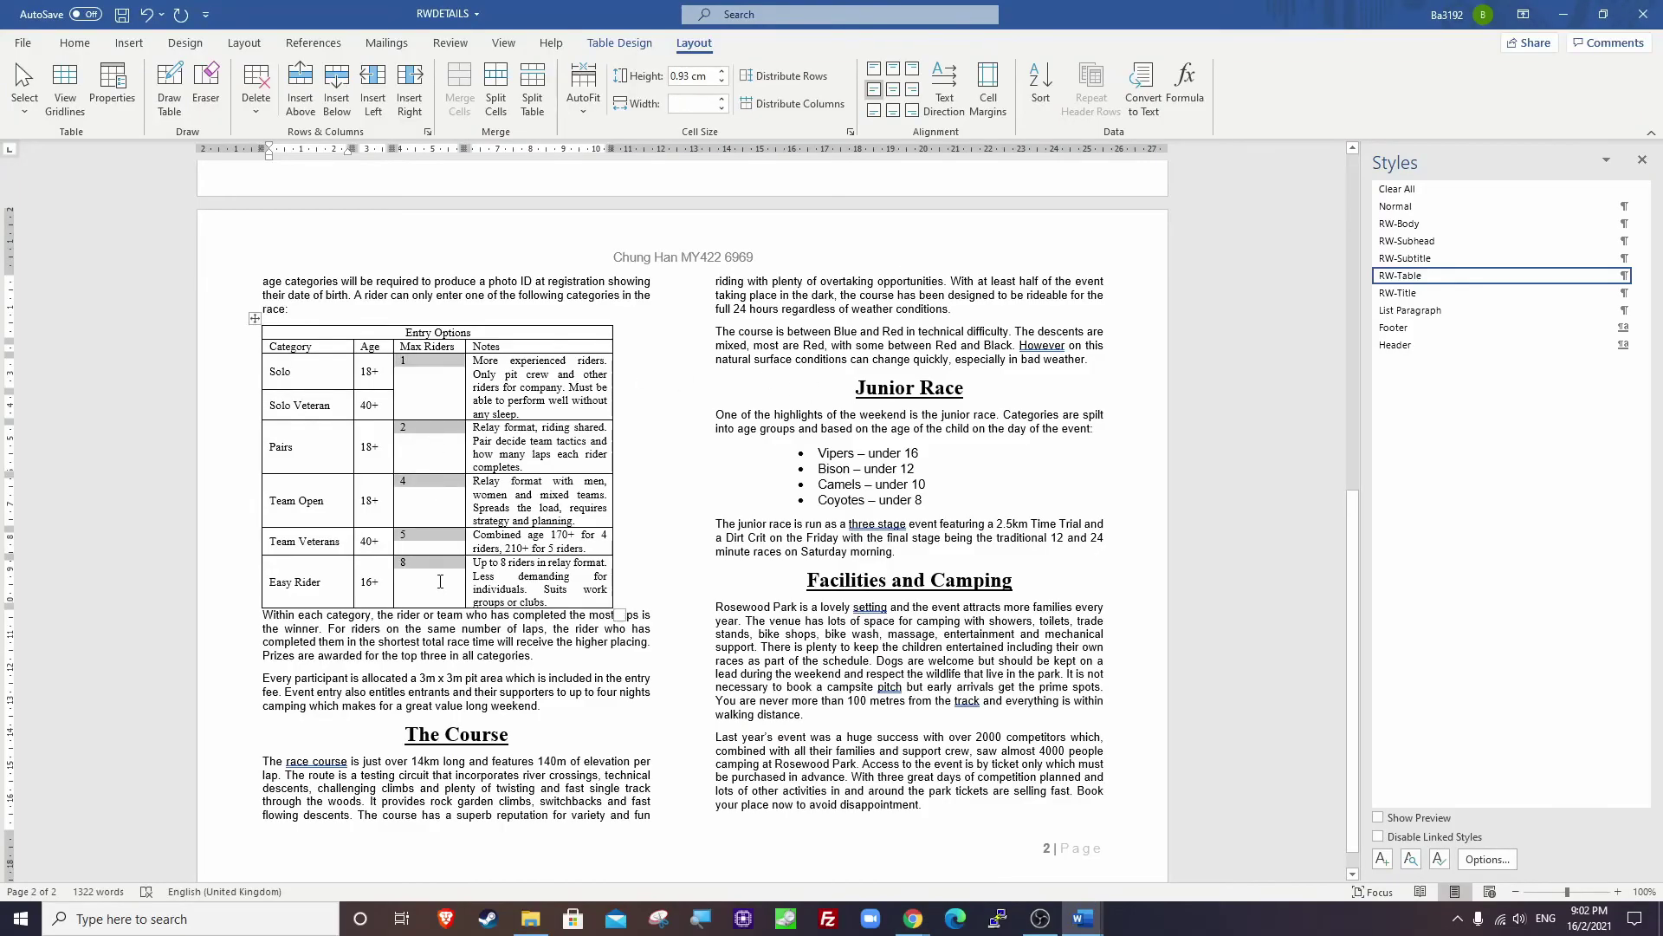
{"action": "left_click", "coordinate": [892, 100]}
{"action": "left_click", "coordinate": [428, 446]}
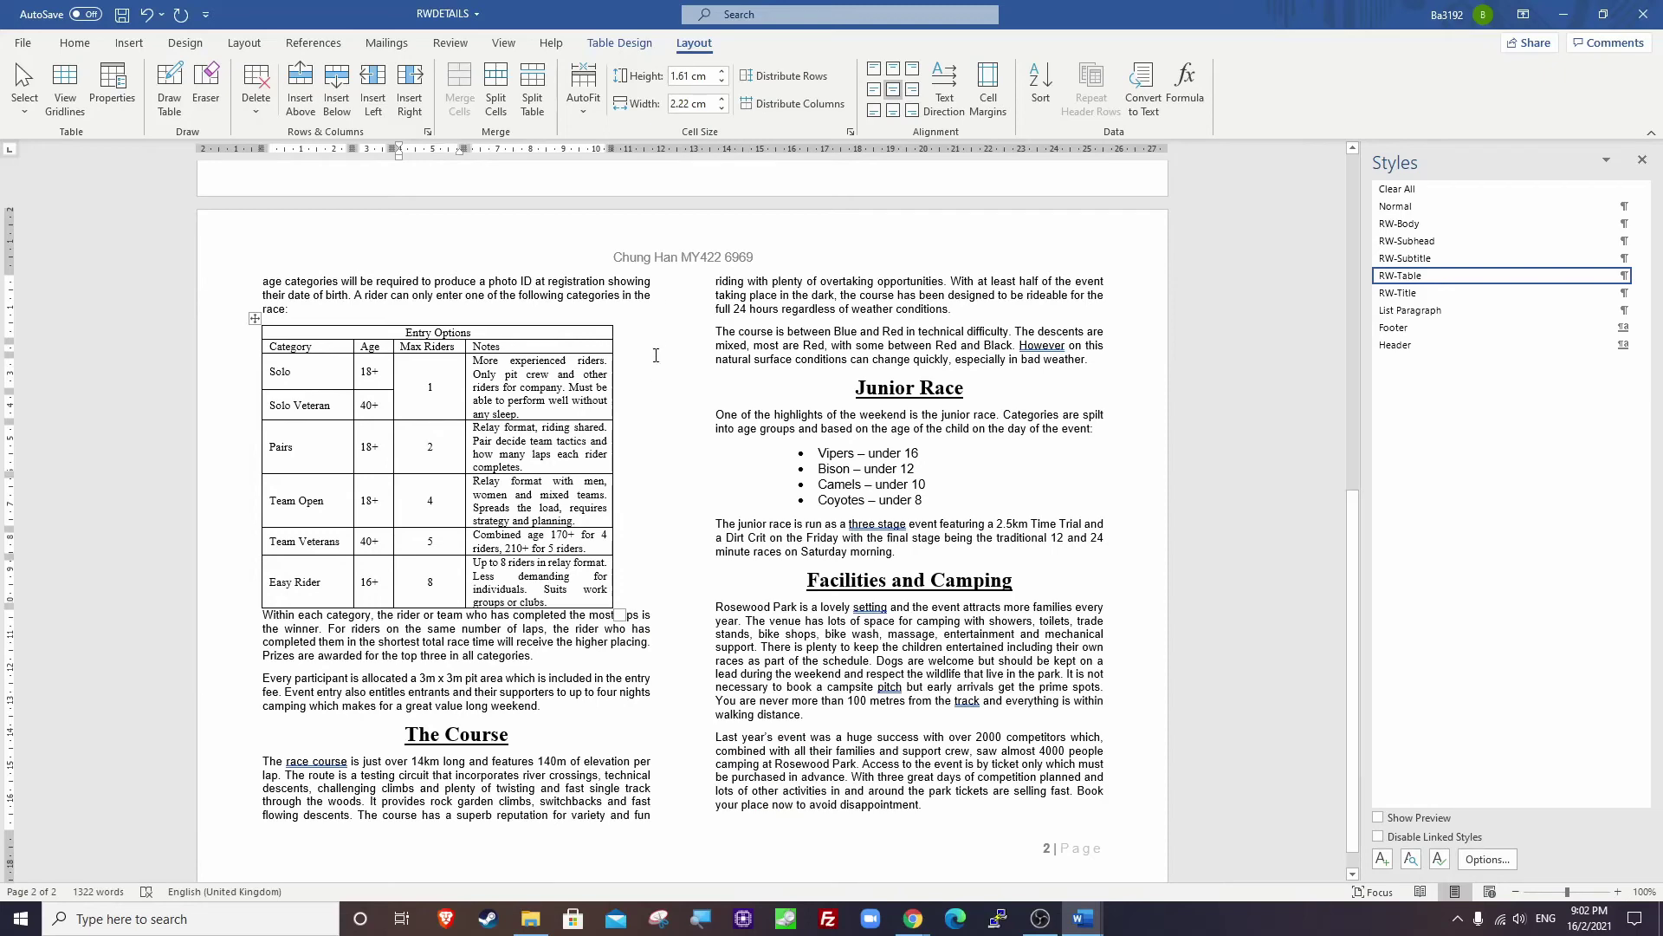
Drag the table's right border outward to widen the Notes column.
{"action": "left_click", "coordinate": [614, 368]}
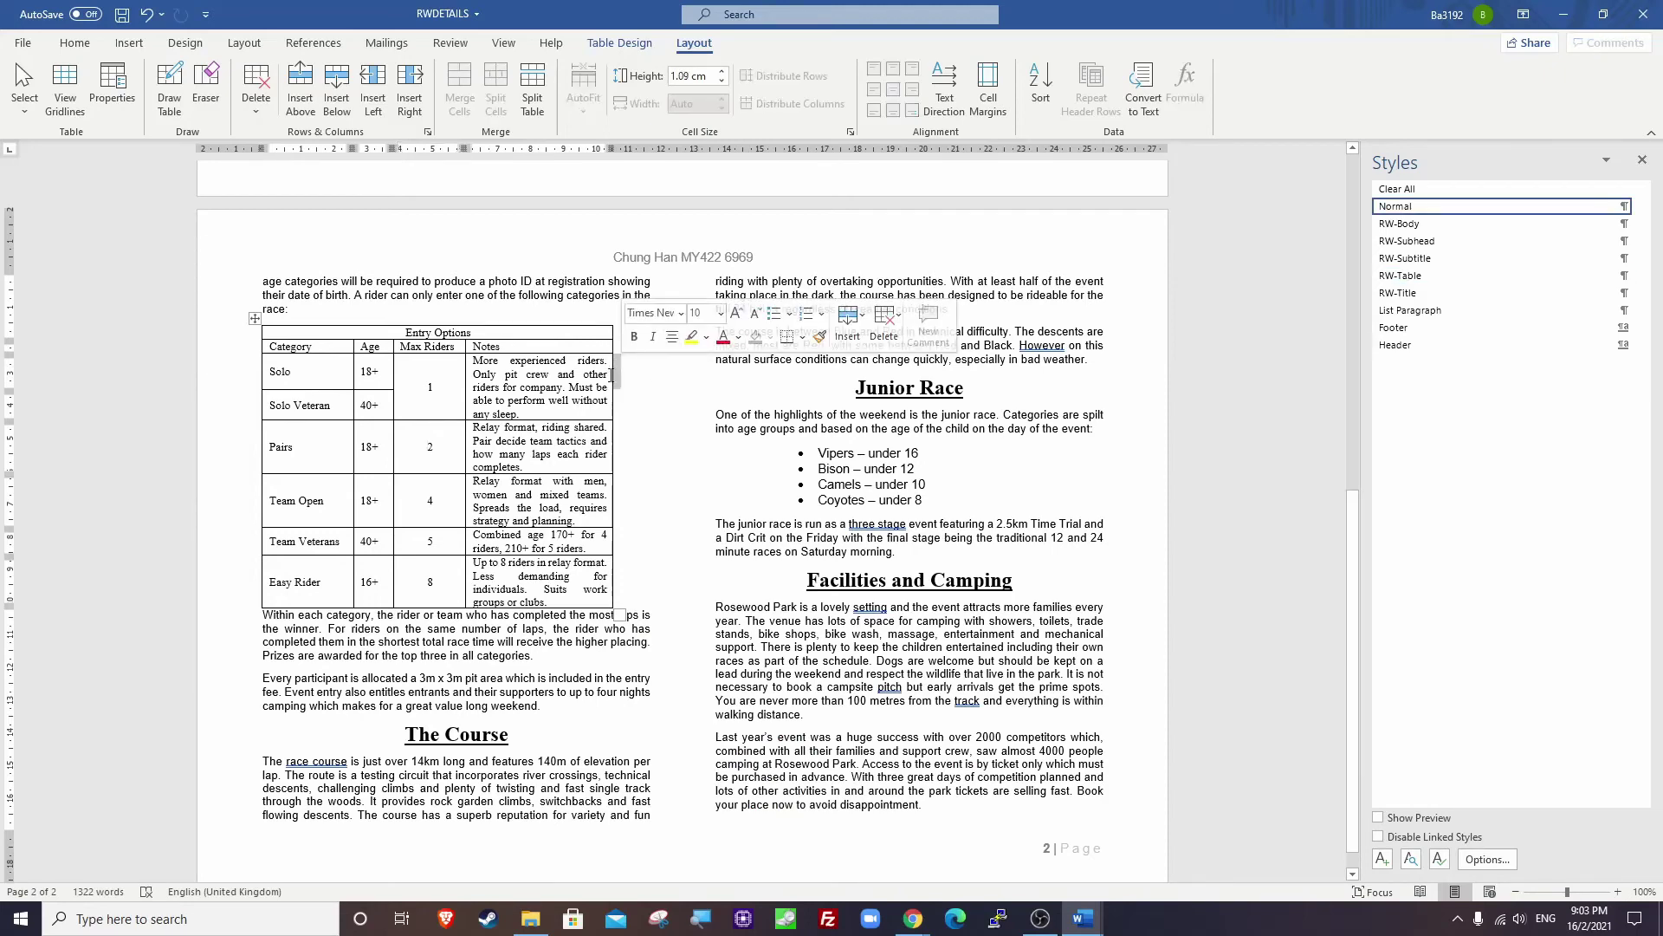
{"action": "left_click_drag", "start_coordinate": [614, 368], "coordinate": [642, 376]}
{"action": "key", "text": "ctrl+z"}
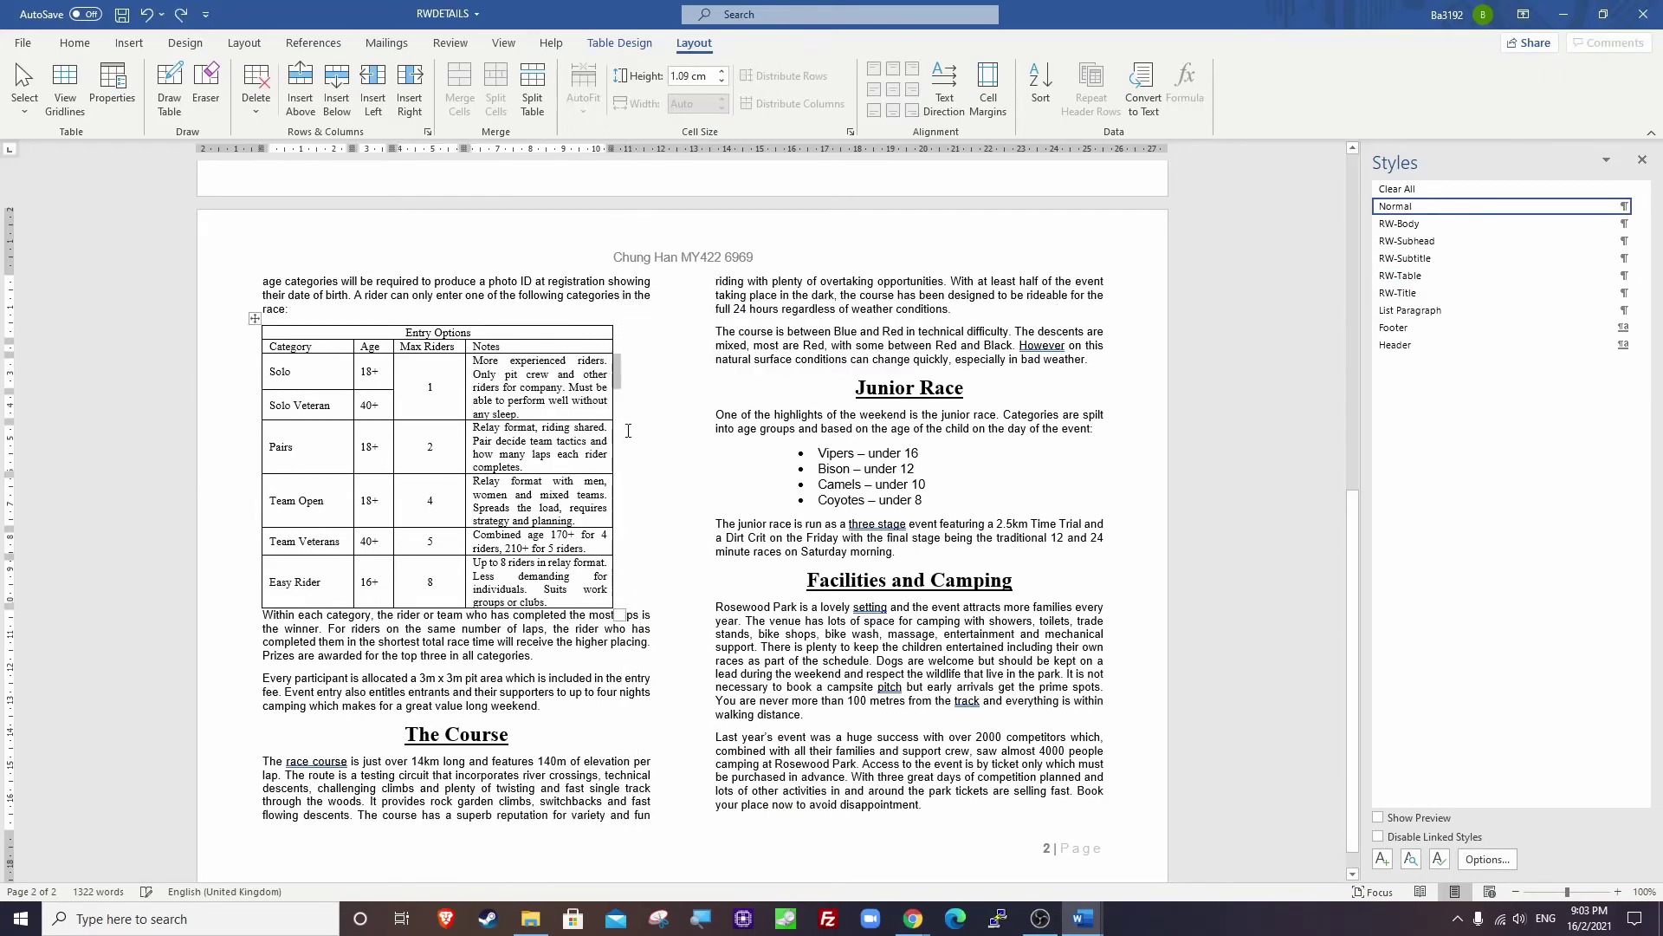
{"action": "left_click_drag", "start_coordinate": [613, 494], "coordinate": [652, 494]}
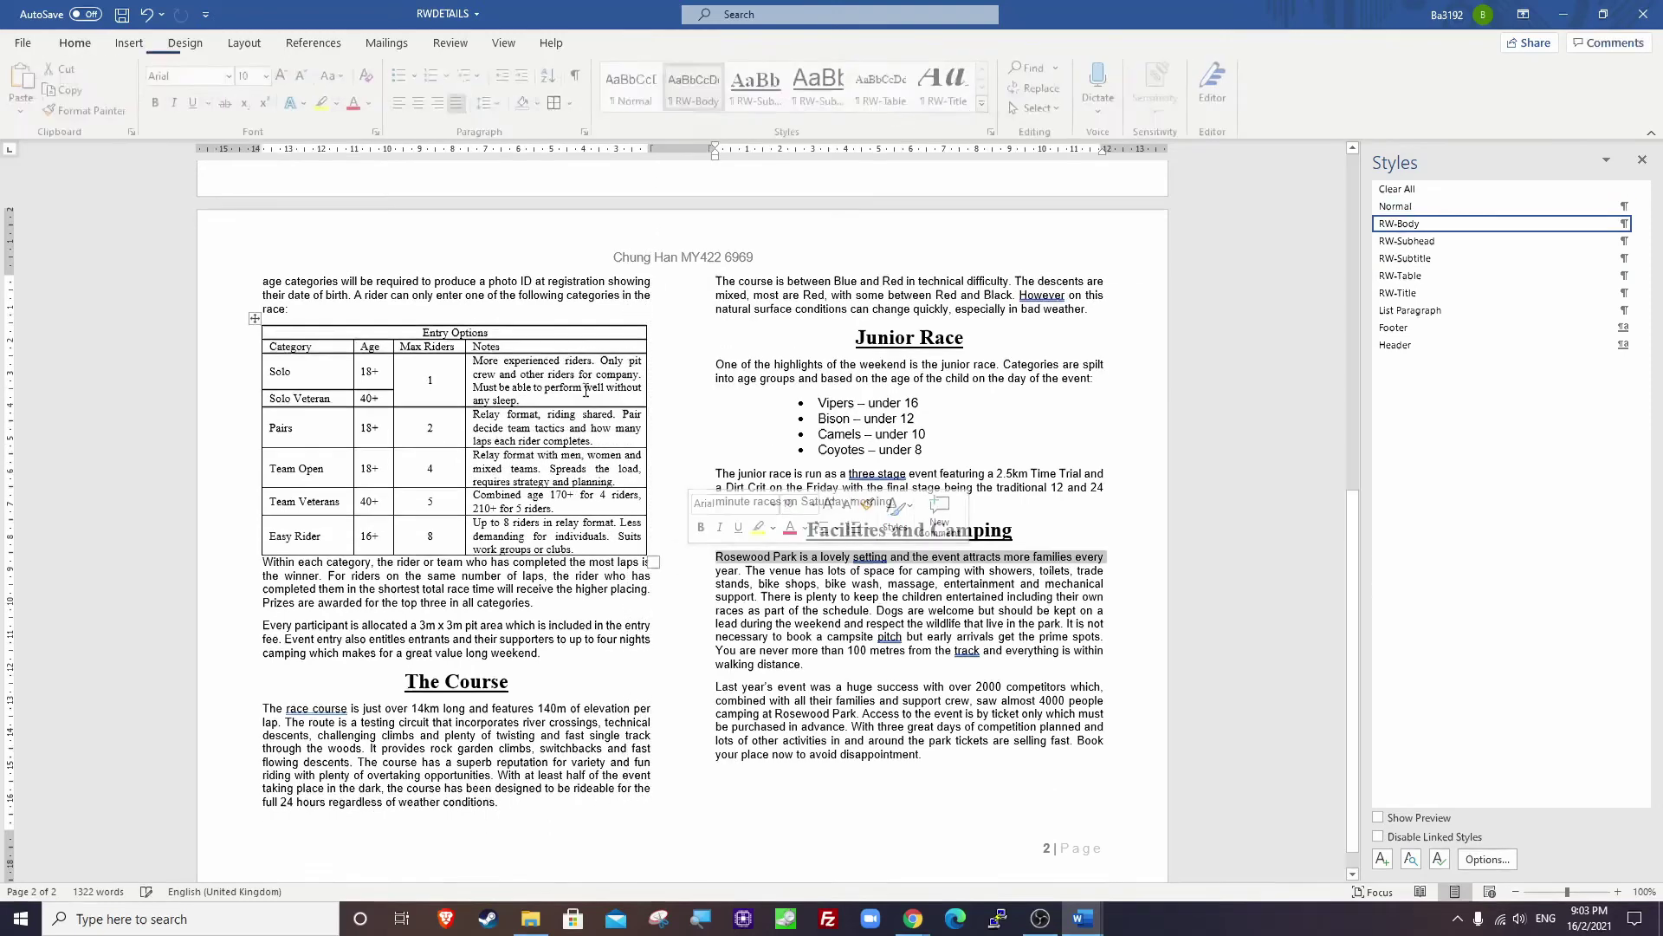
{"action": "left_click", "coordinate": [706, 556]}
{"action": "left_click", "coordinate": [451, 318]}
{"action": "key", "text": "alt+Tab"}
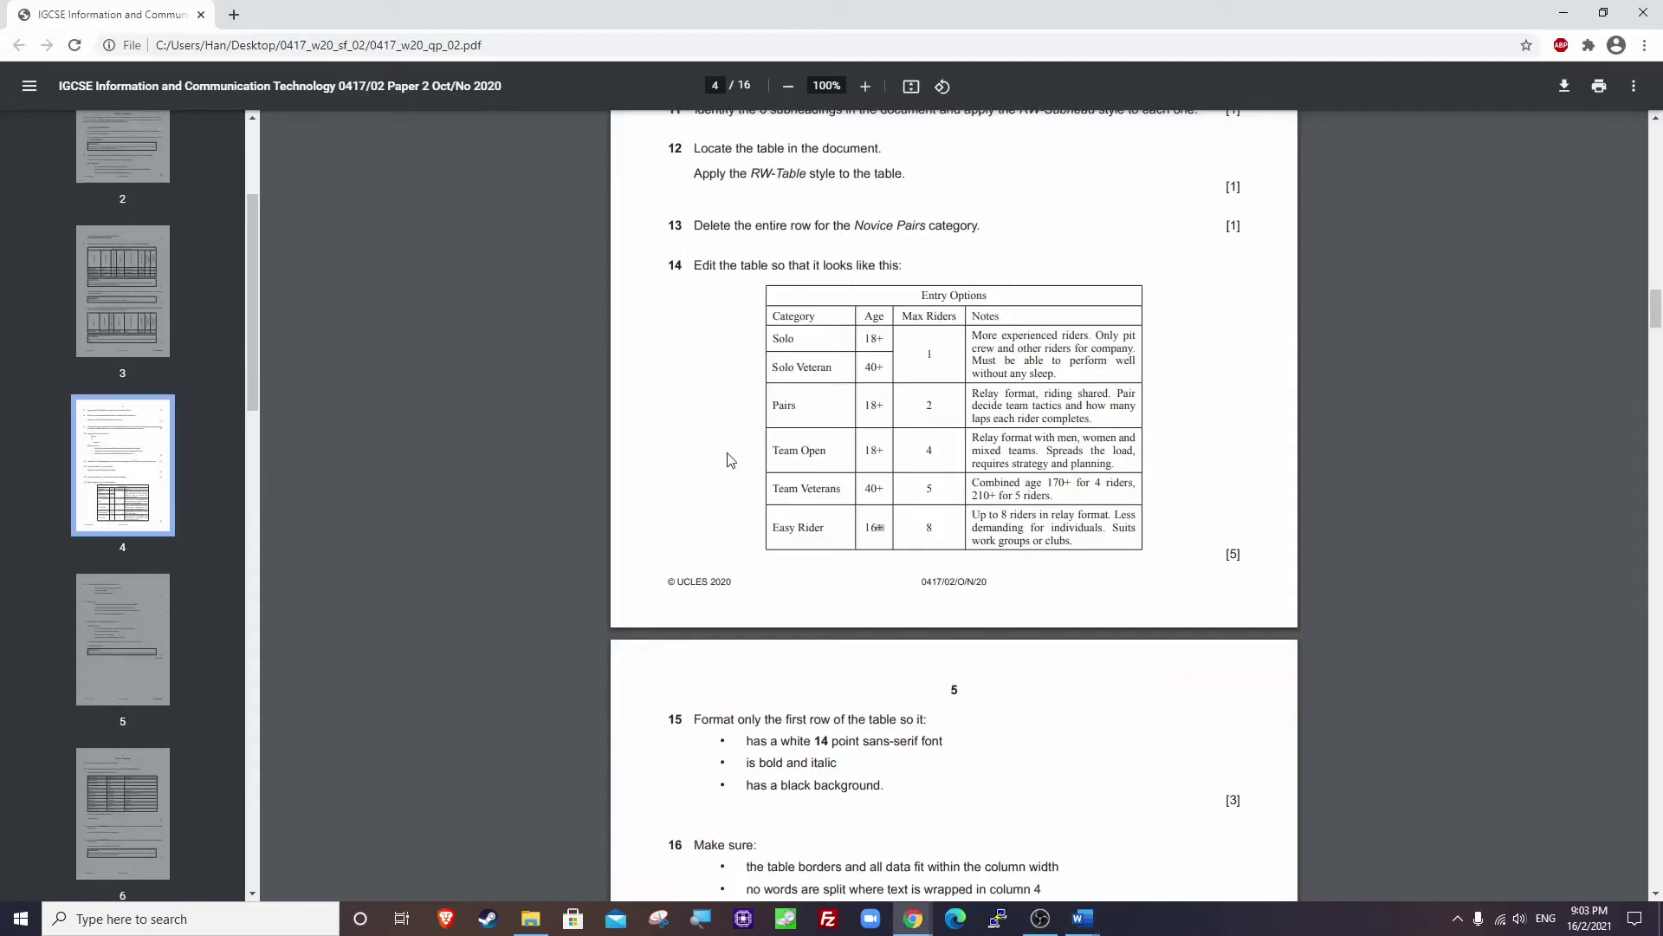
{"action": "scroll", "coordinate": [874, 567], "scroll_direction": "down", "scroll_amount": 3}
{"action": "scroll", "coordinate": [873, 567], "scroll_direction": "down", "scroll_amount": 3}
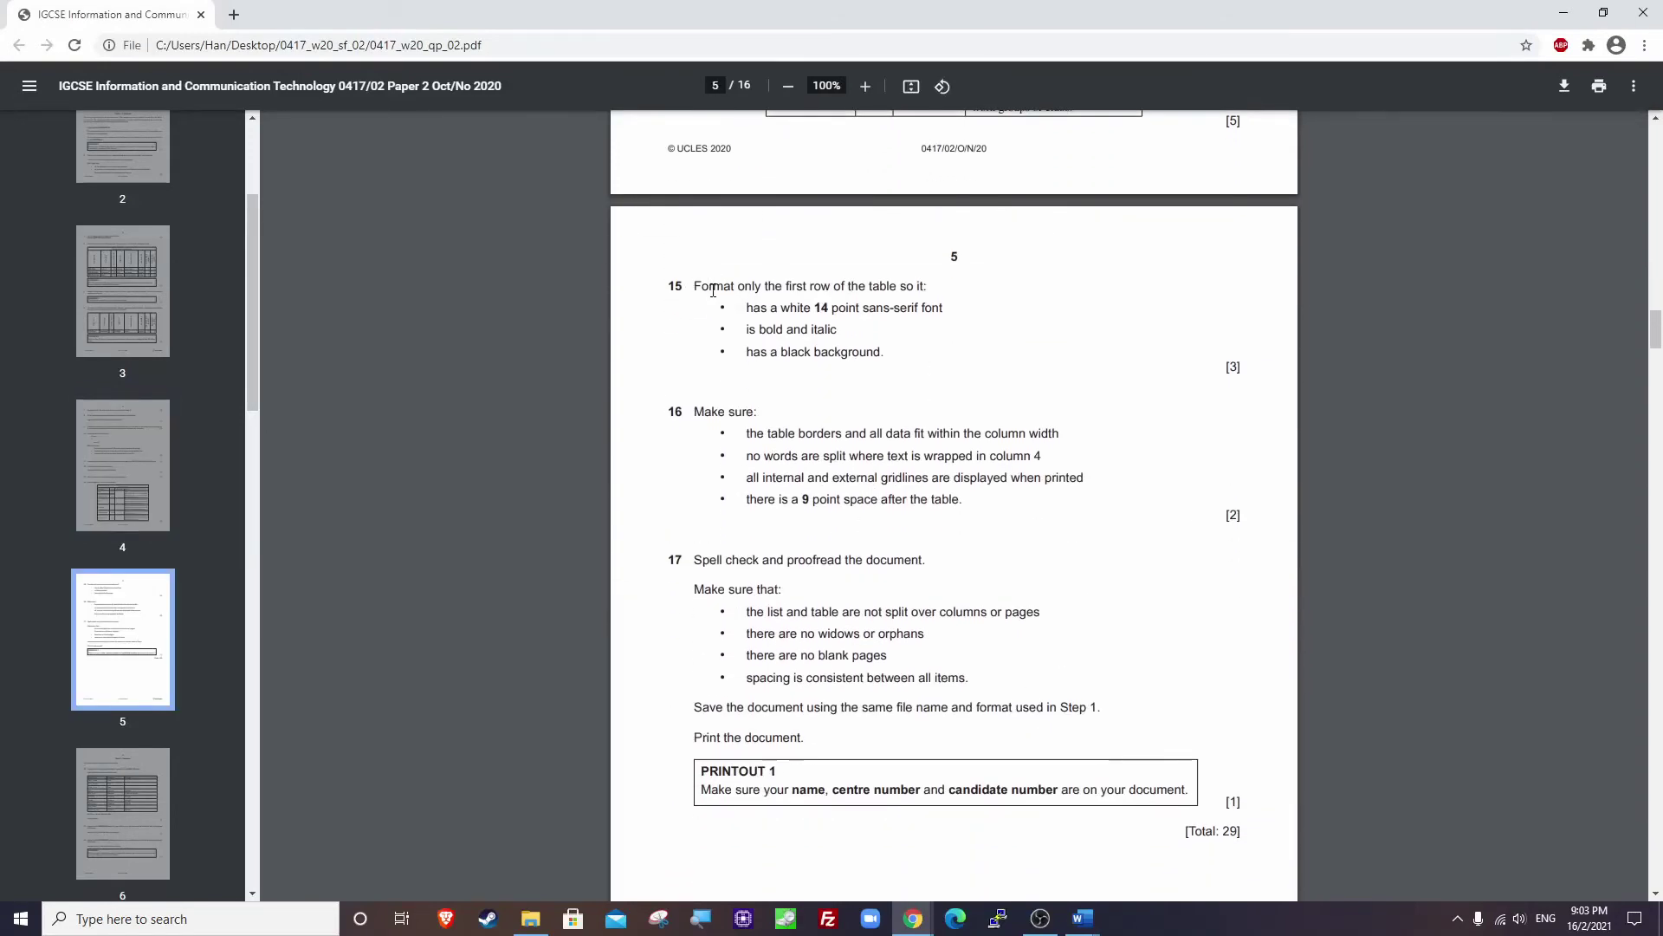
{"action": "left_click_drag", "start_coordinate": [755, 283], "coordinate": [928, 286]}
{"action": "left_click_drag", "start_coordinate": [749, 310], "coordinate": [944, 312]}
{"action": "key", "text": "alt+Tab"}
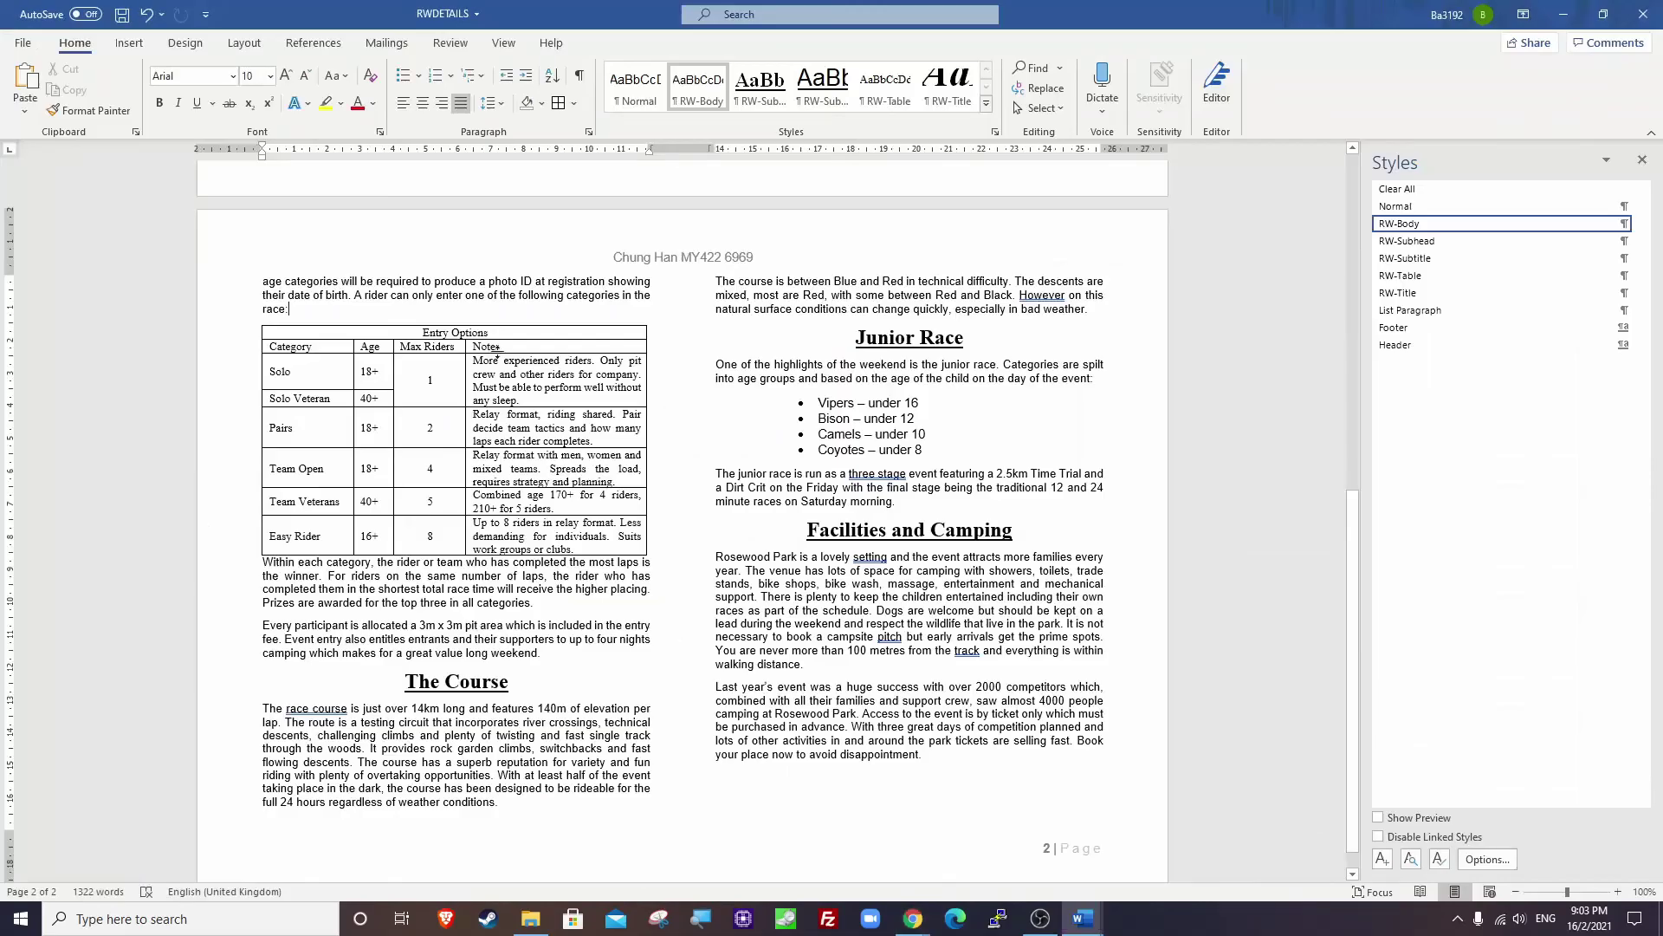
Format the Entry Options title as white 14 pt Arial.
{"action": "left_click_drag", "start_coordinate": [423, 334], "coordinate": [488, 334]}
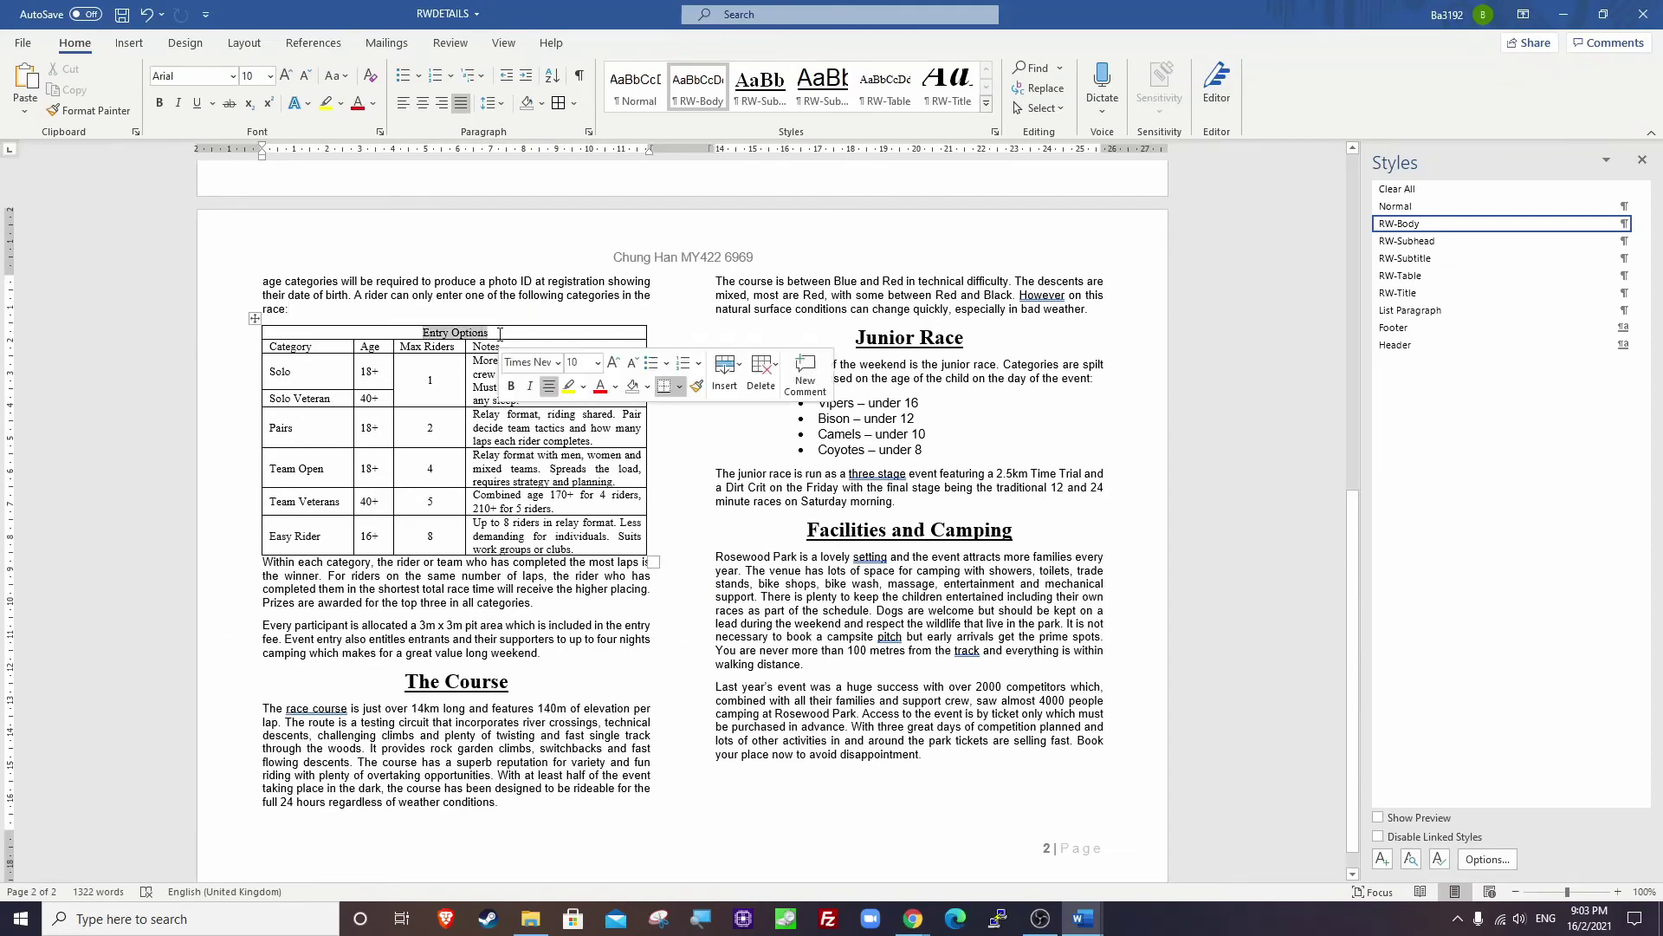
{"action": "left_click", "coordinate": [195, 77]}
{"action": "type", "text": "Arial"}
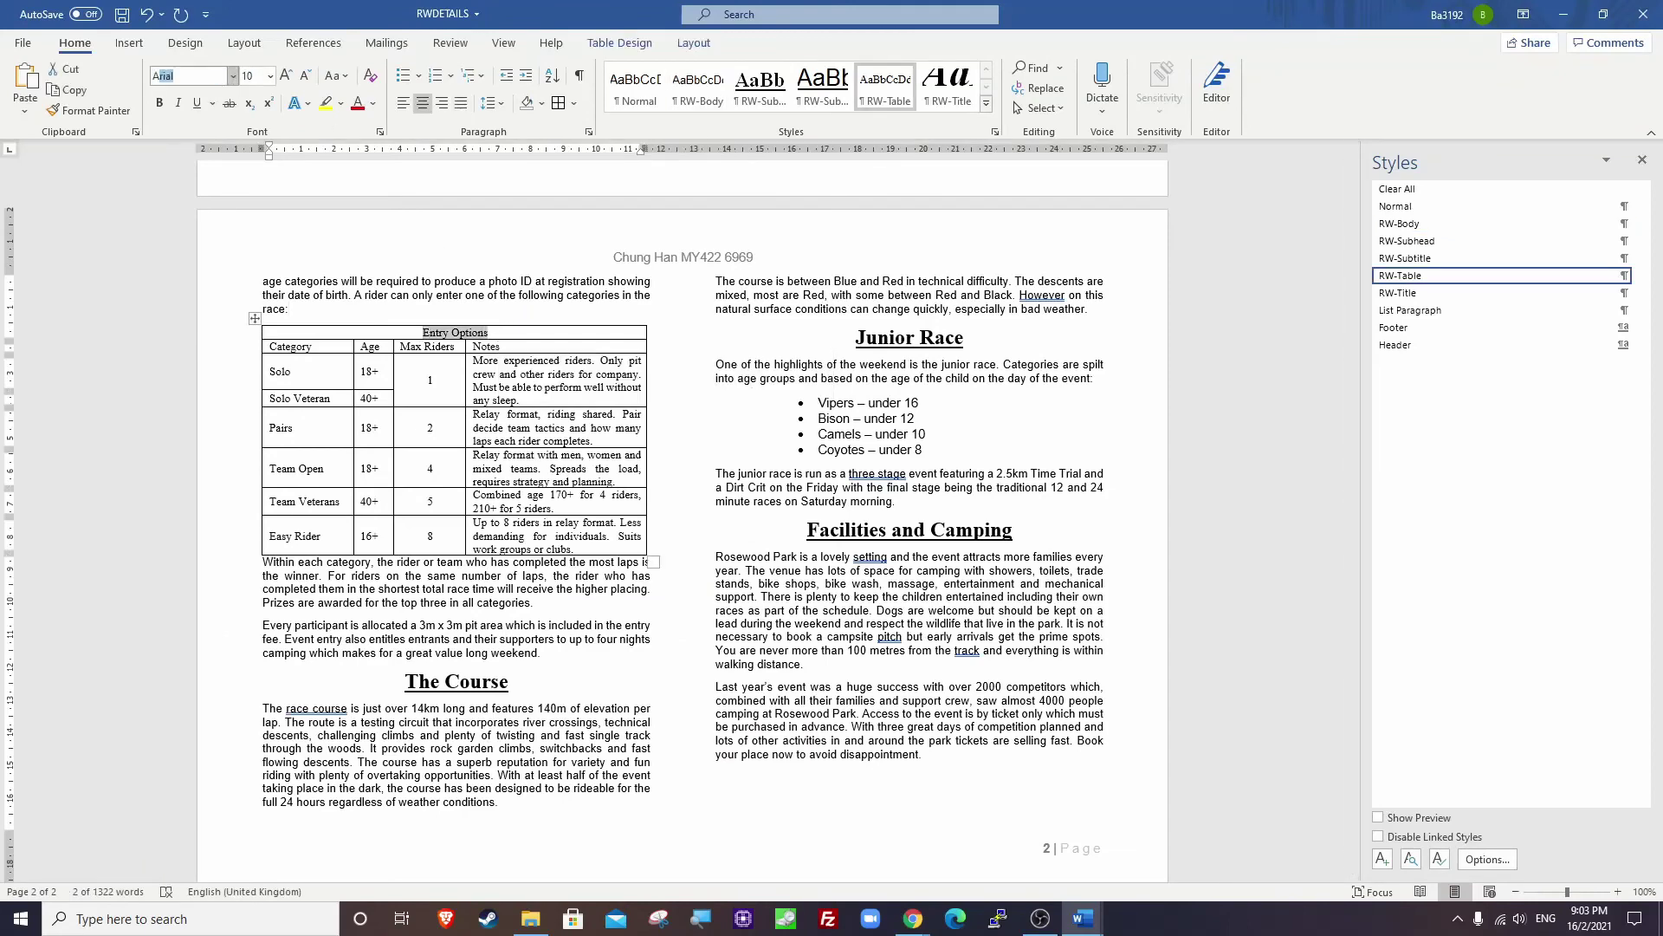
{"action": "key", "text": "Return"}
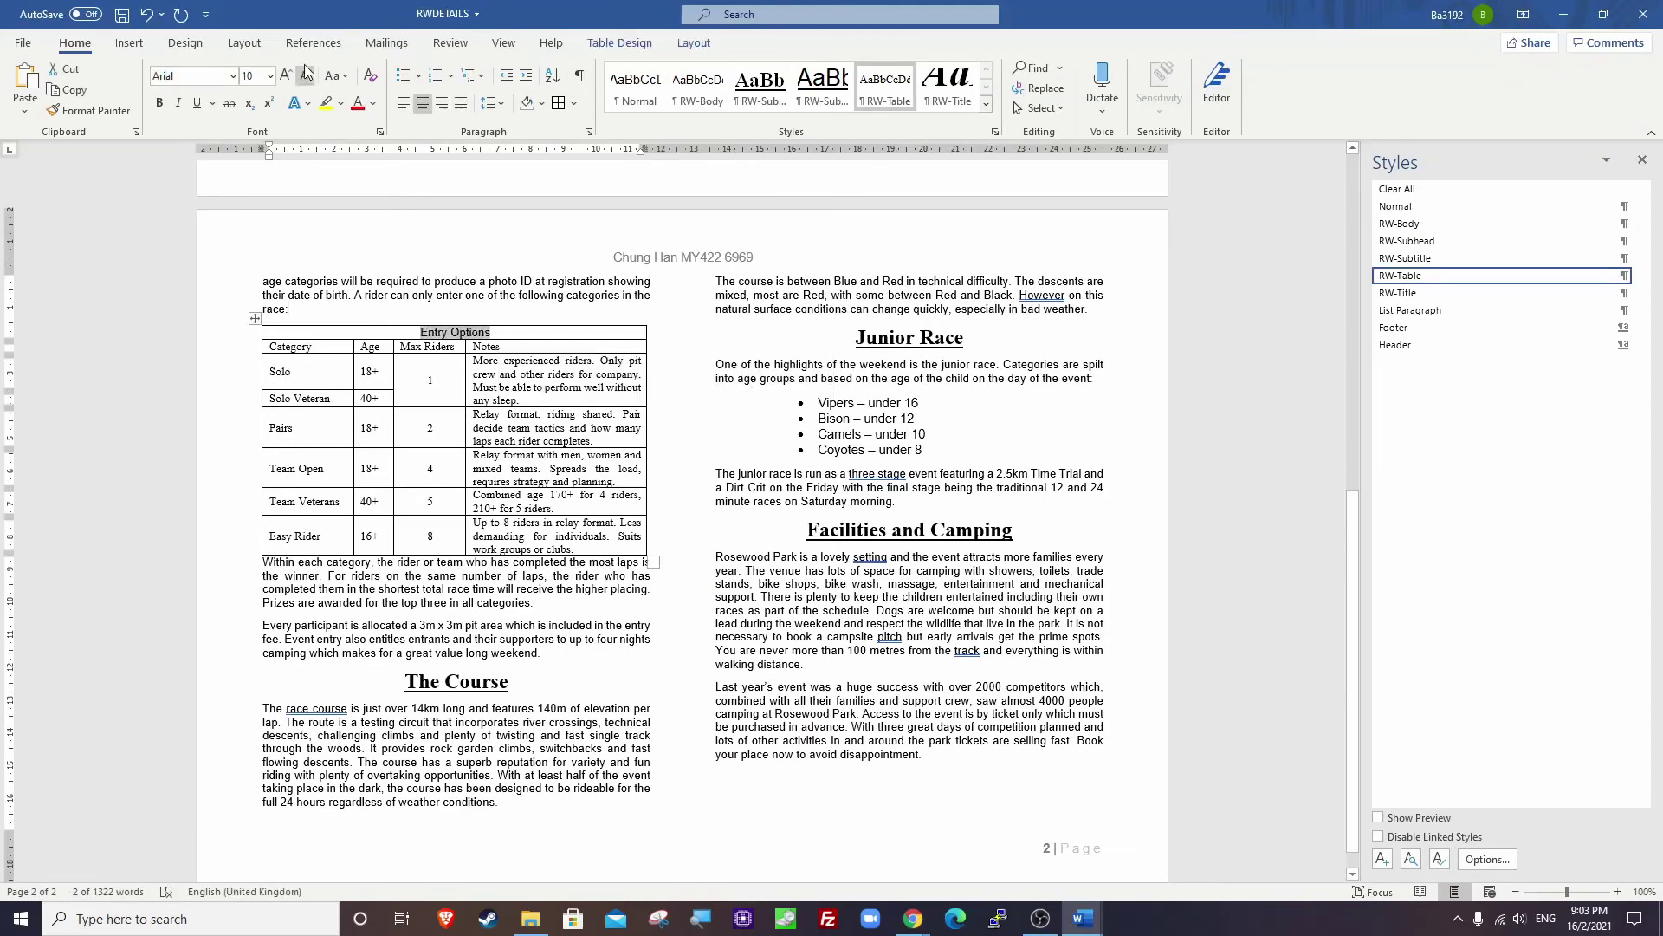
{"action": "left_click", "coordinate": [252, 77]}
{"action": "type", "text": "14"}
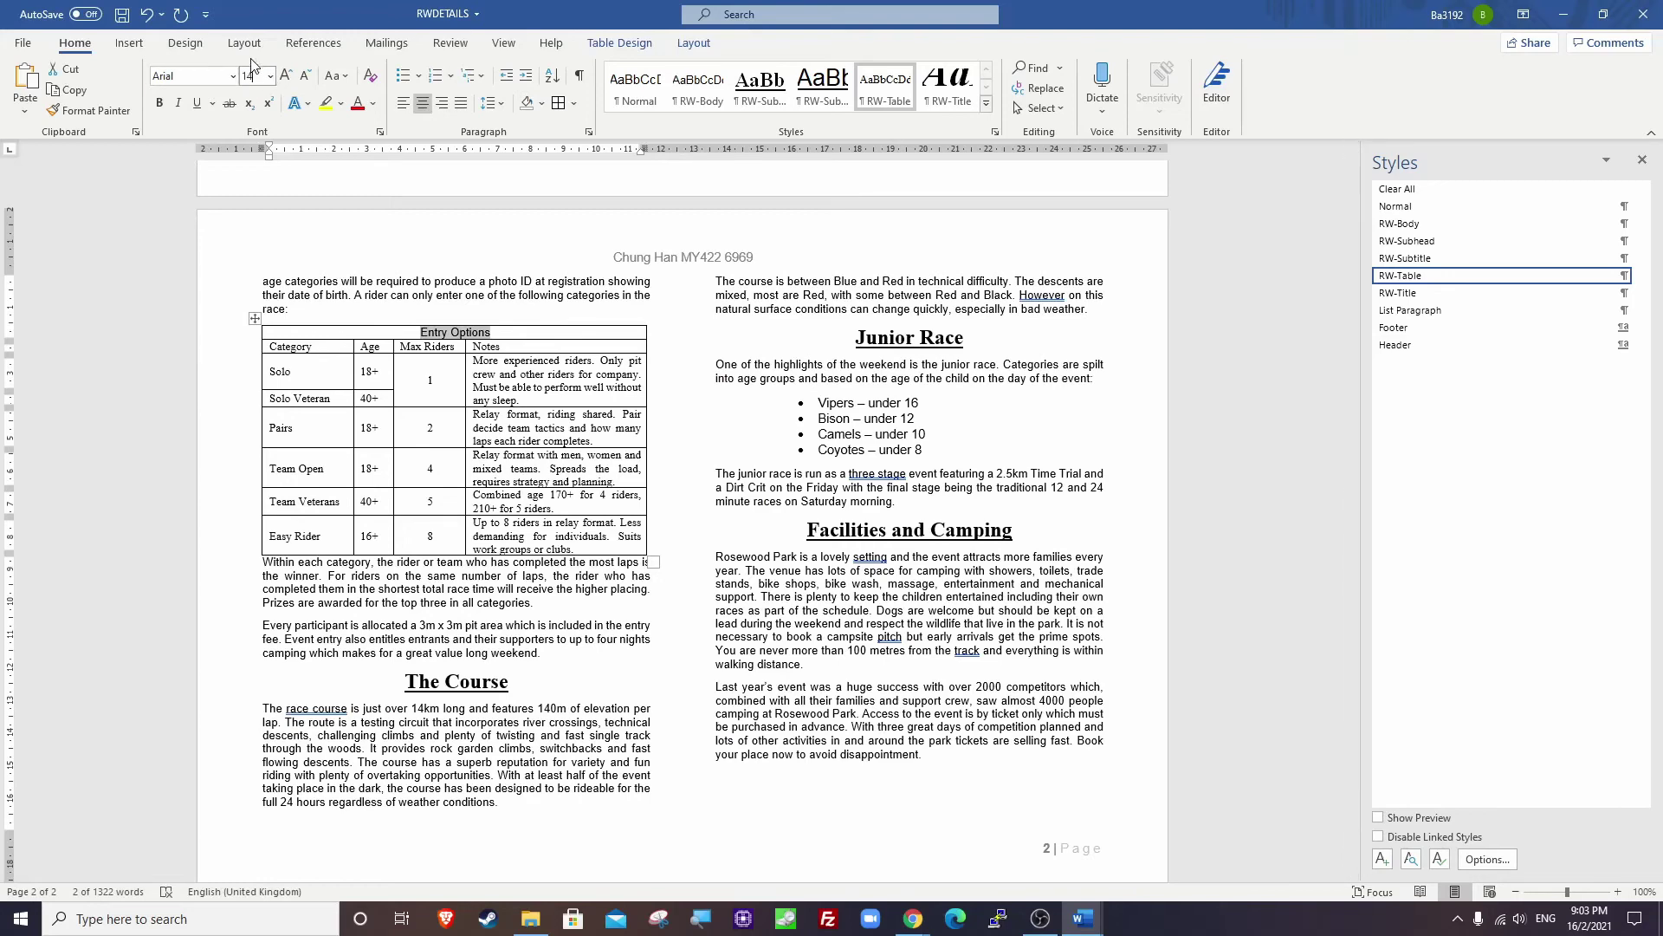
{"action": "key", "text": "Return"}
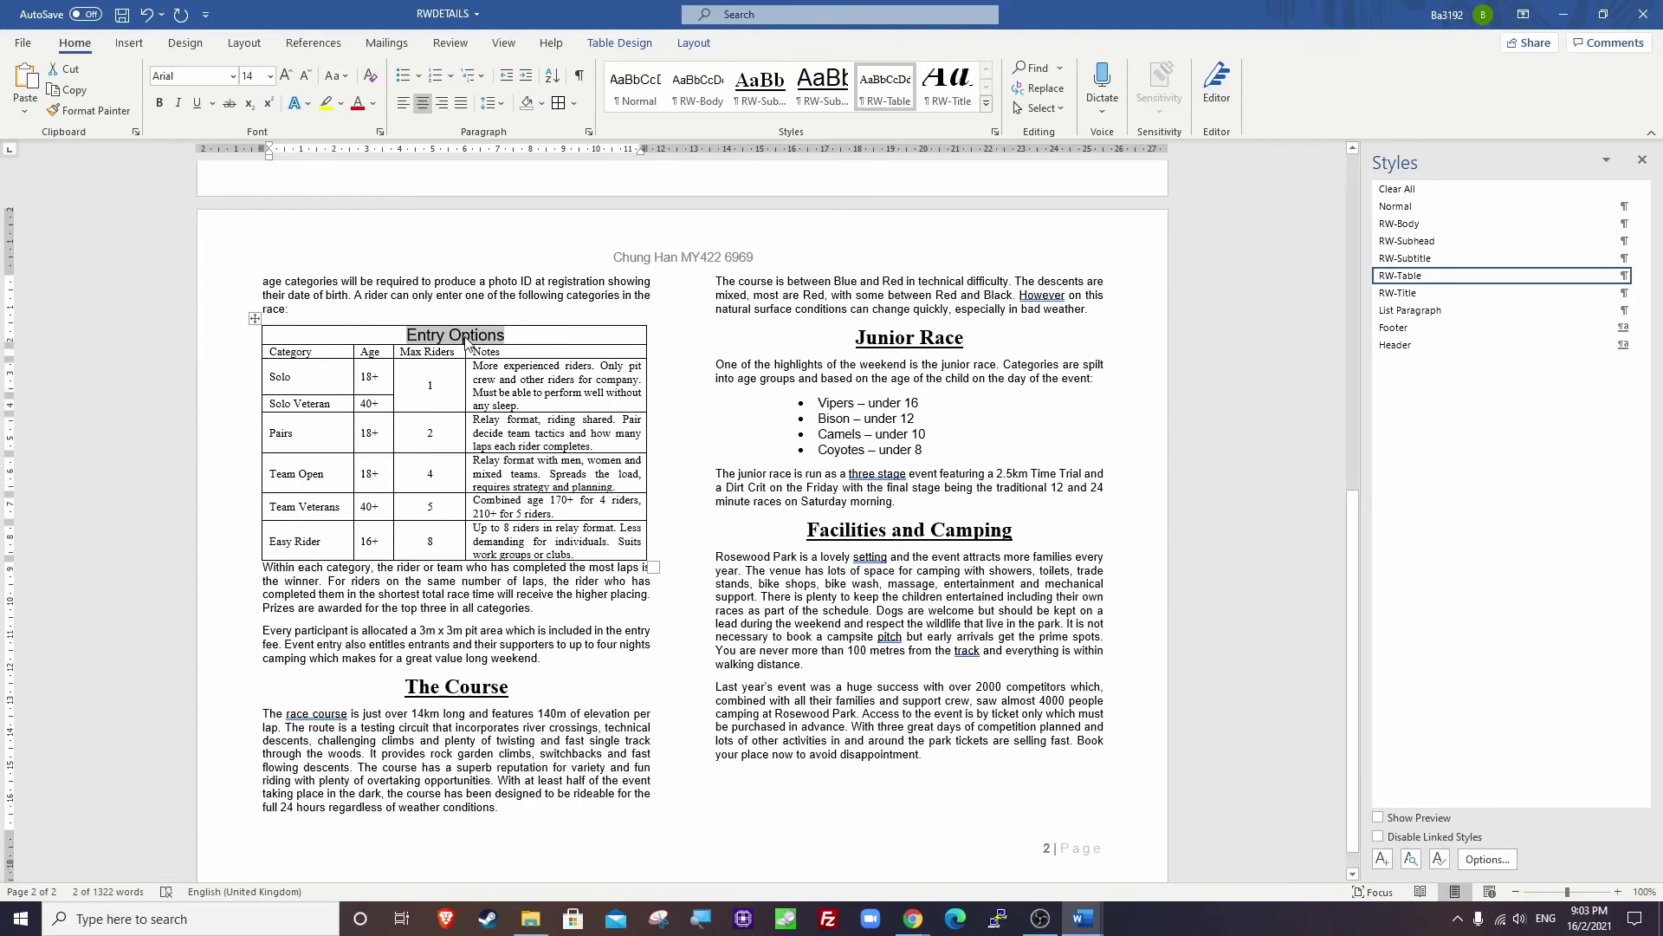
{"action": "left_click", "coordinate": [373, 103]}
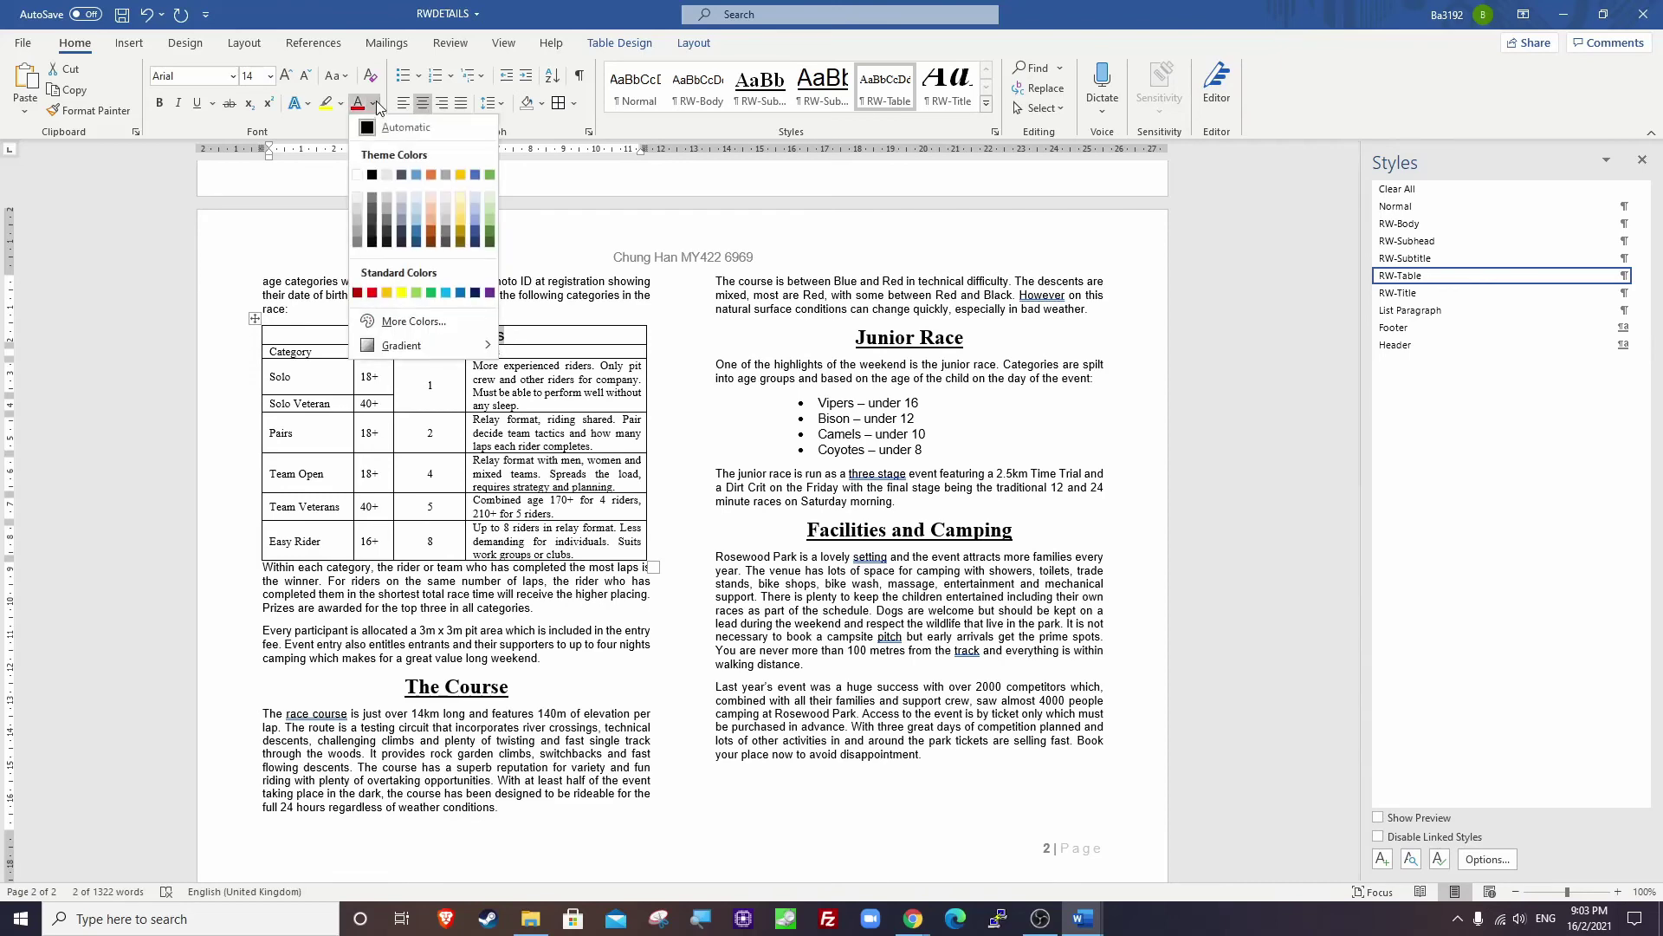
{"action": "left_click", "coordinate": [358, 174]}
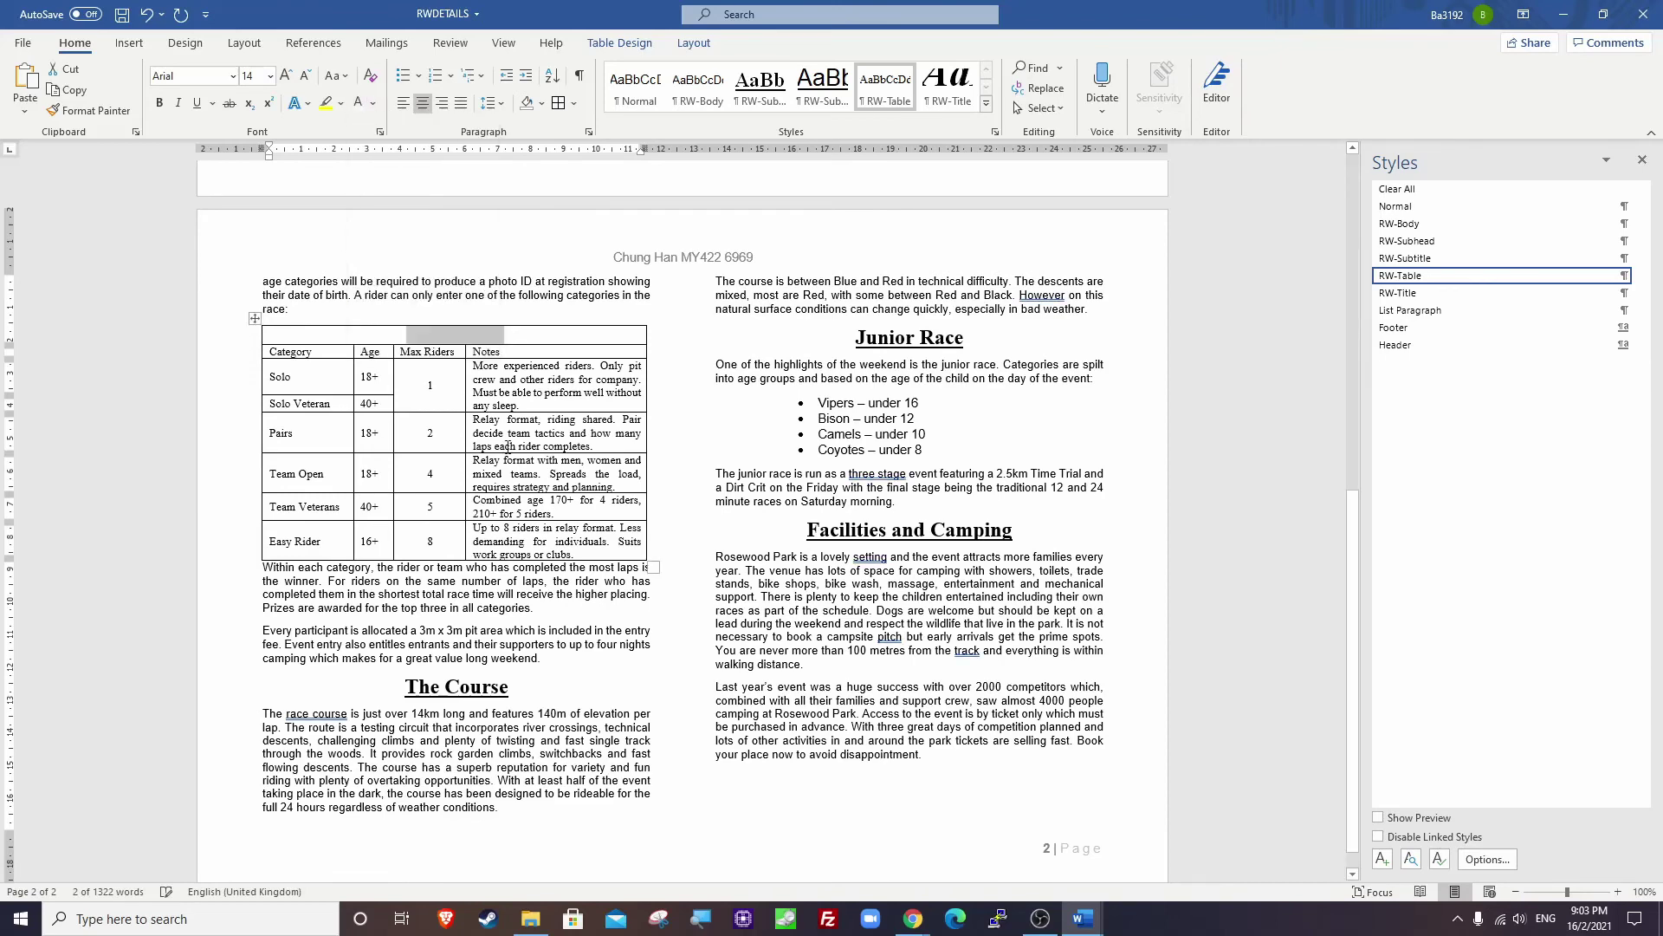
Make the header row bold with black shading, checking the exam paper's requirements.
{"action": "key", "text": "alt+Tab"}
{"action": "left_click_drag", "start_coordinate": [746, 330], "coordinate": [837, 330]}
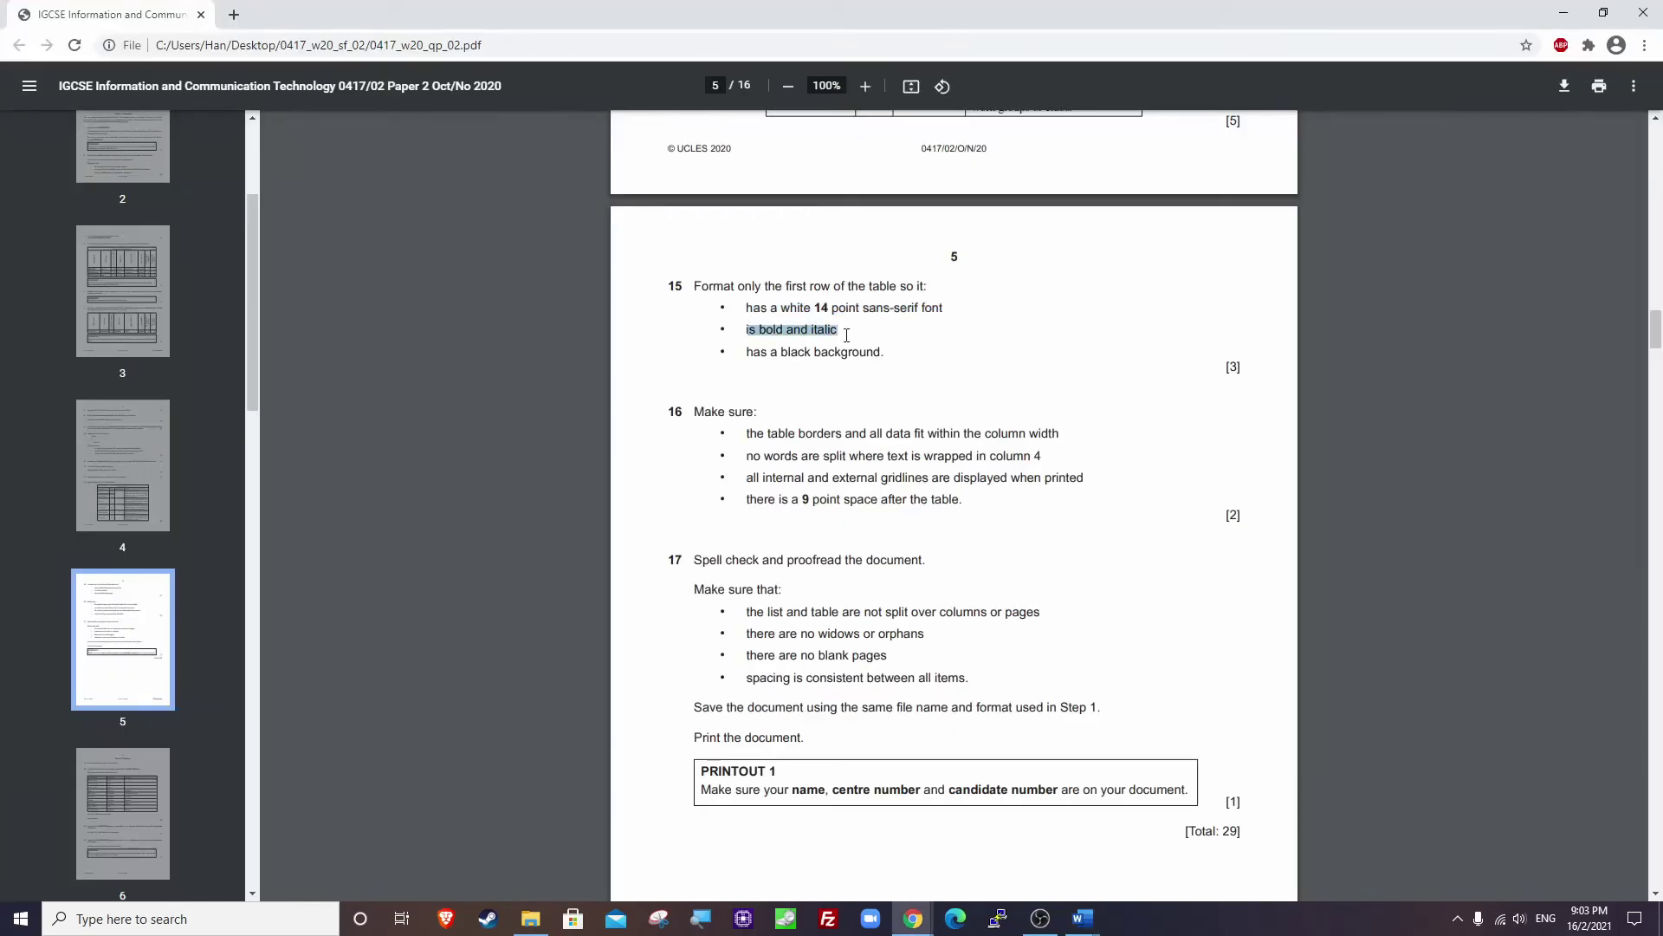
{"action": "key", "text": "alt+Tab"}
{"action": "left_click", "coordinate": [161, 105]}
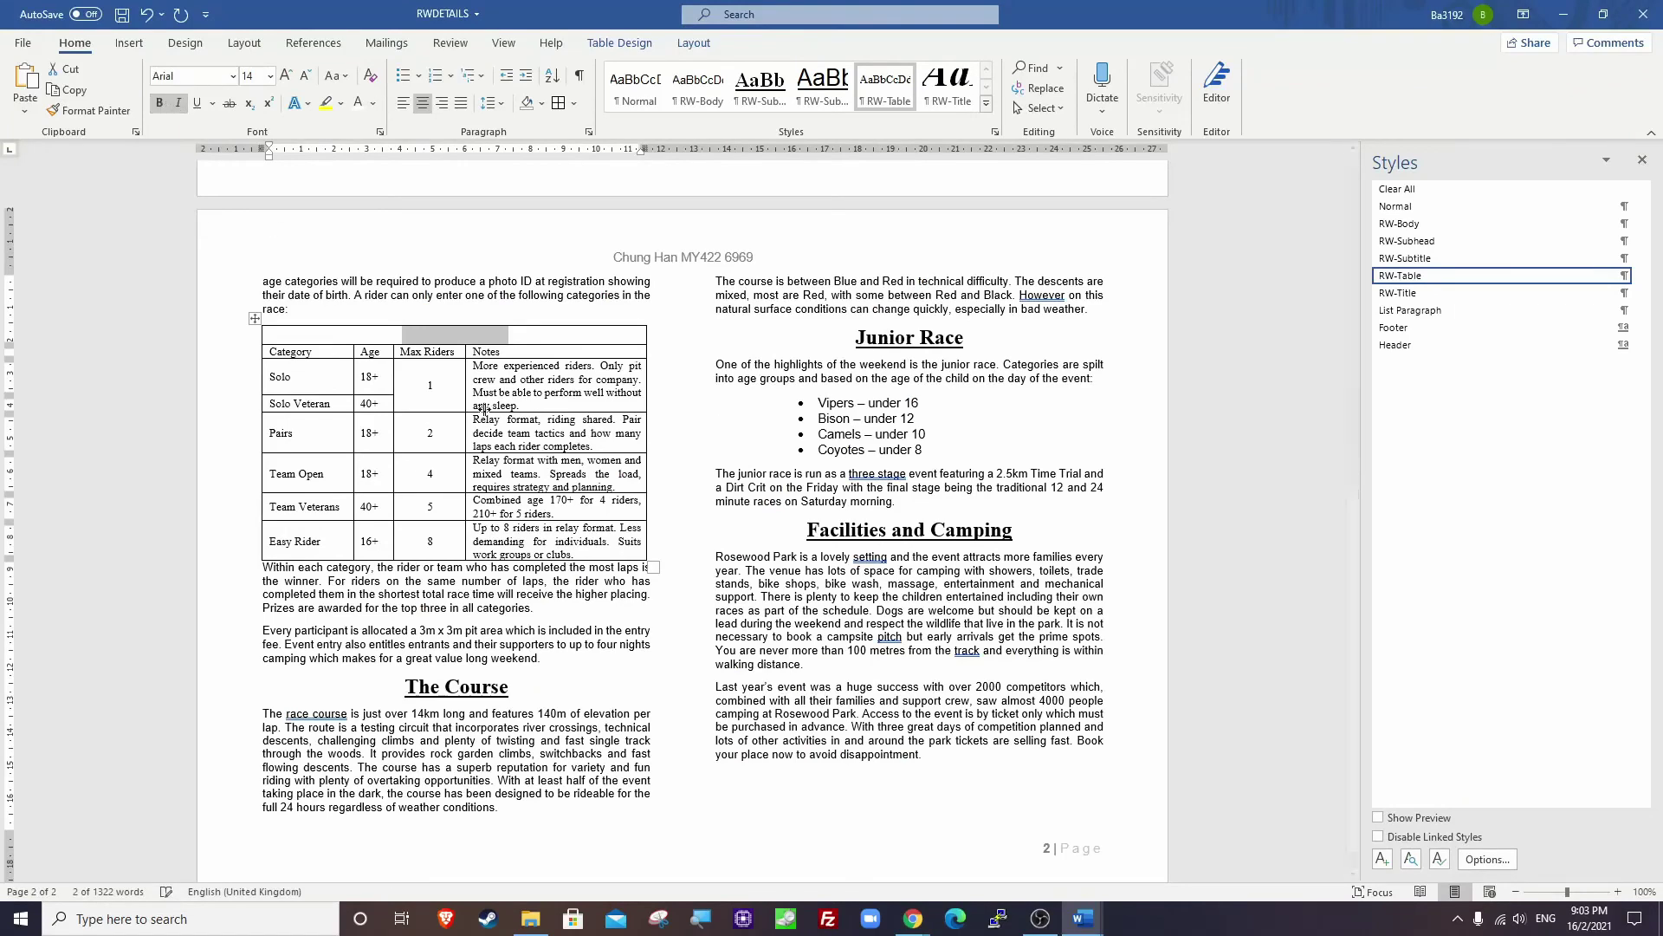
{"action": "key", "text": "alt+Tab"}
{"action": "left_click_drag", "start_coordinate": [746, 352], "coordinate": [894, 355]}
{"action": "key", "text": "alt+Tab"}
{"action": "left_click", "coordinate": [541, 103]}
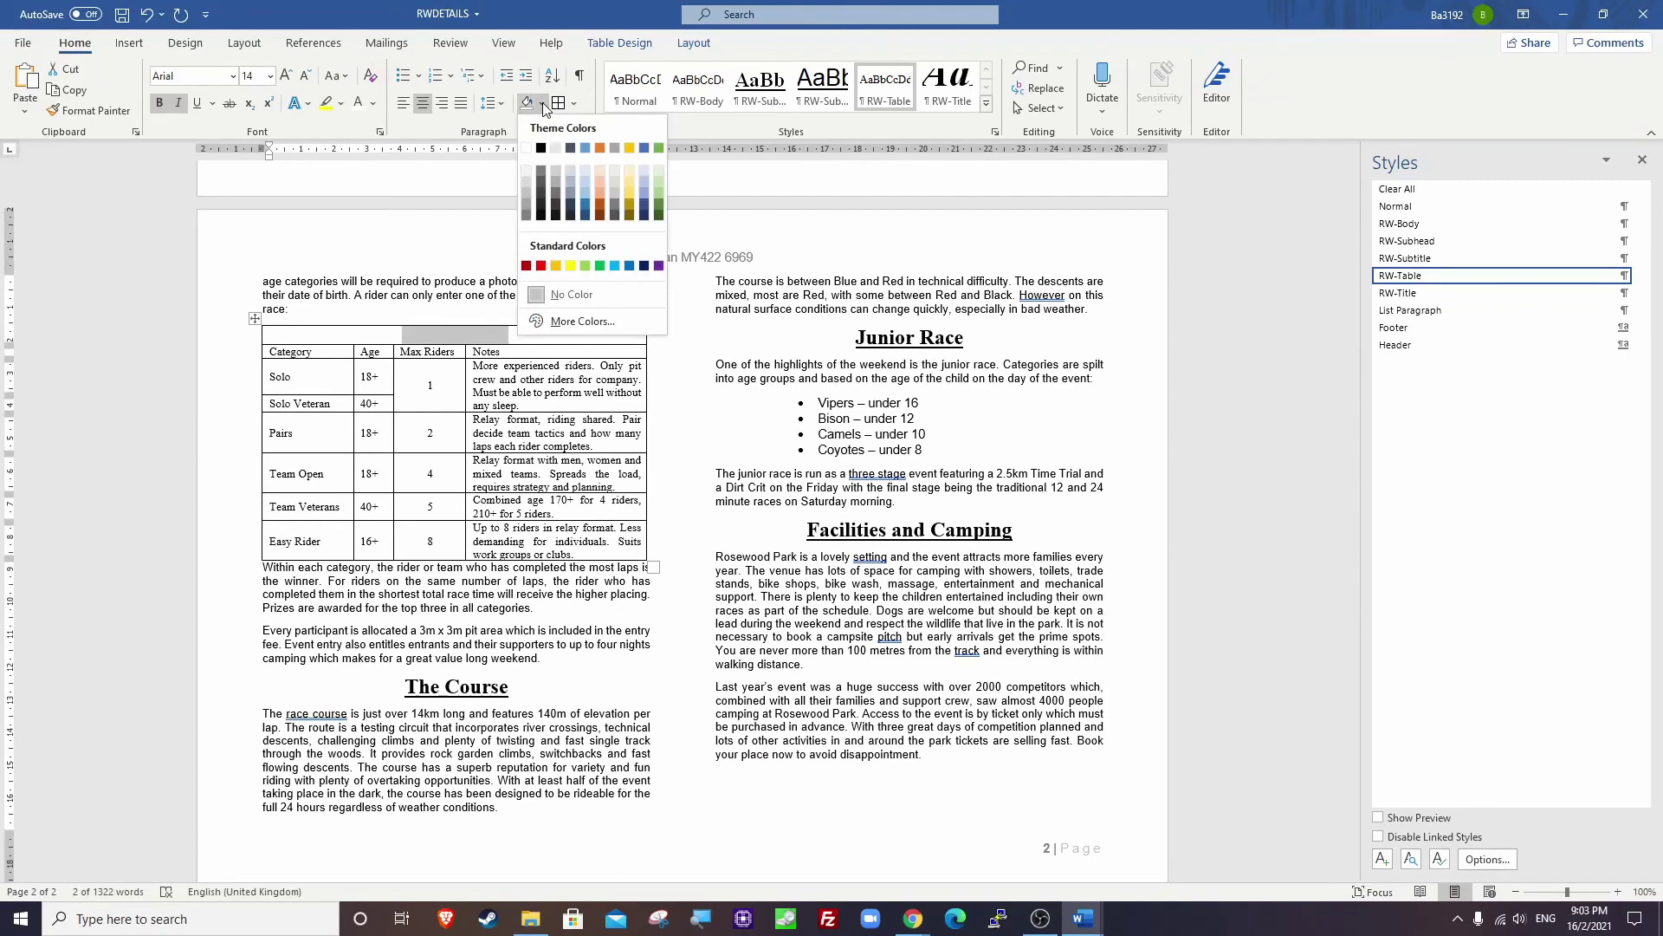
{"action": "left_click", "coordinate": [542, 149]}
{"action": "left_click", "coordinate": [429, 432]}
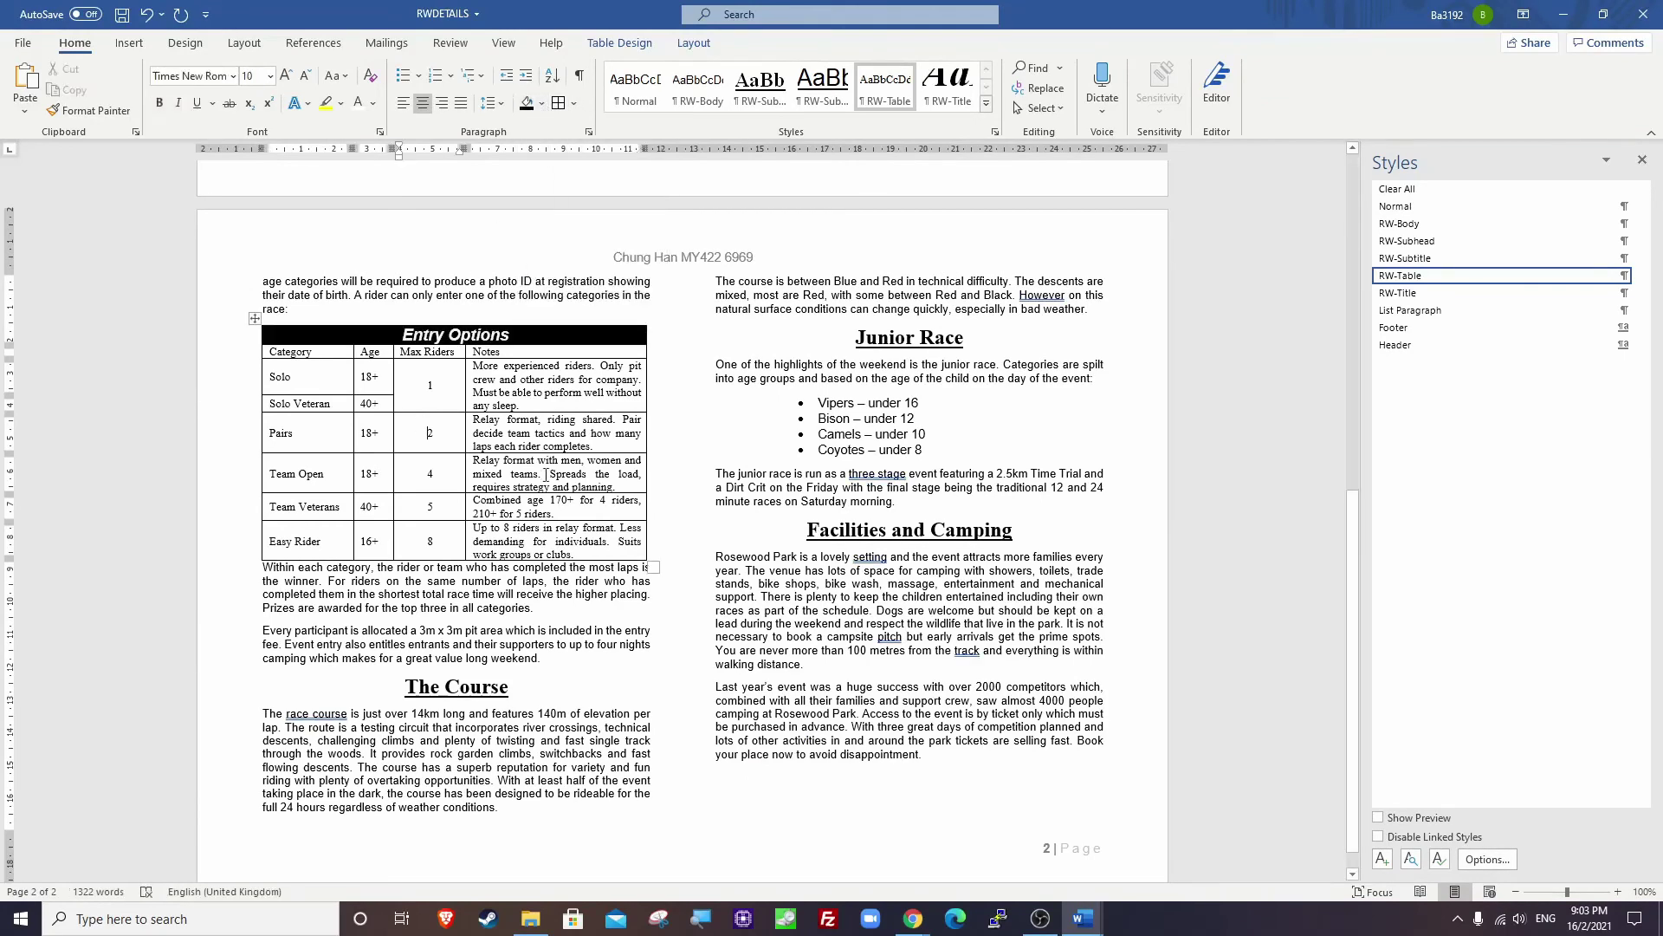
{"action": "key", "text": "alt+Tab"}
Highlight question 16's no-split-words, gridlines and 9 pt spacing requirements in the exam paper.
{"action": "scroll", "coordinate": [763, 500], "scroll_direction": "down", "scroll_amount": 1}
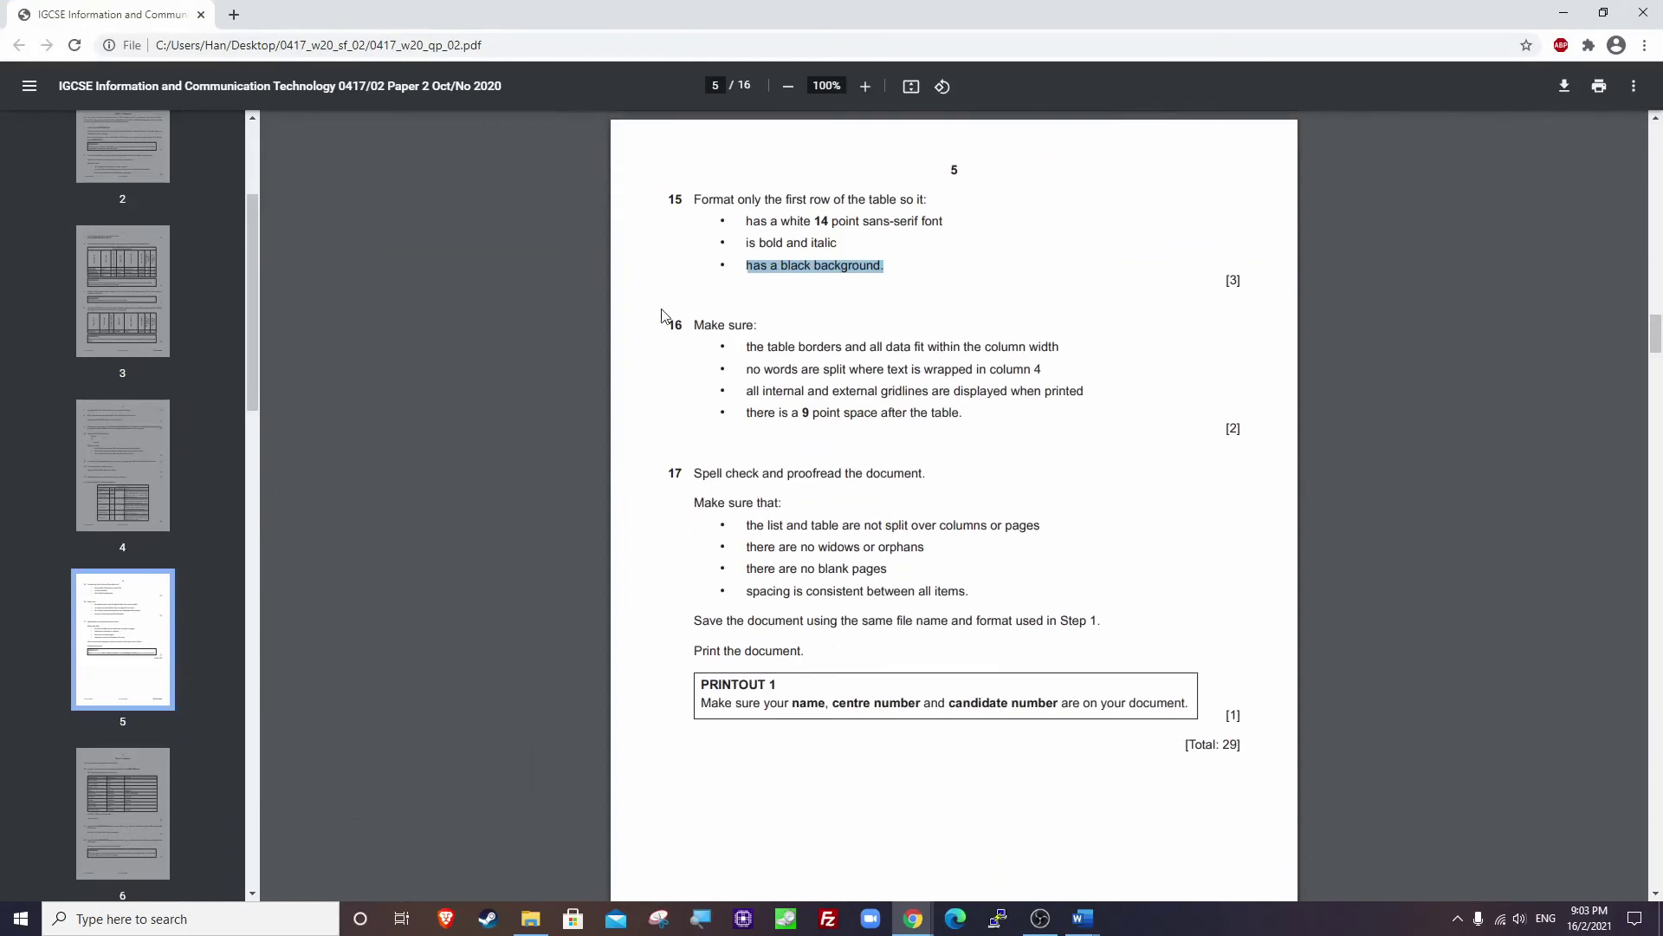
{"action": "left_click", "coordinate": [667, 317]}
{"action": "left_click_drag", "start_coordinate": [694, 325], "coordinate": [1062, 349]}
{"action": "left_click", "coordinate": [759, 347]}
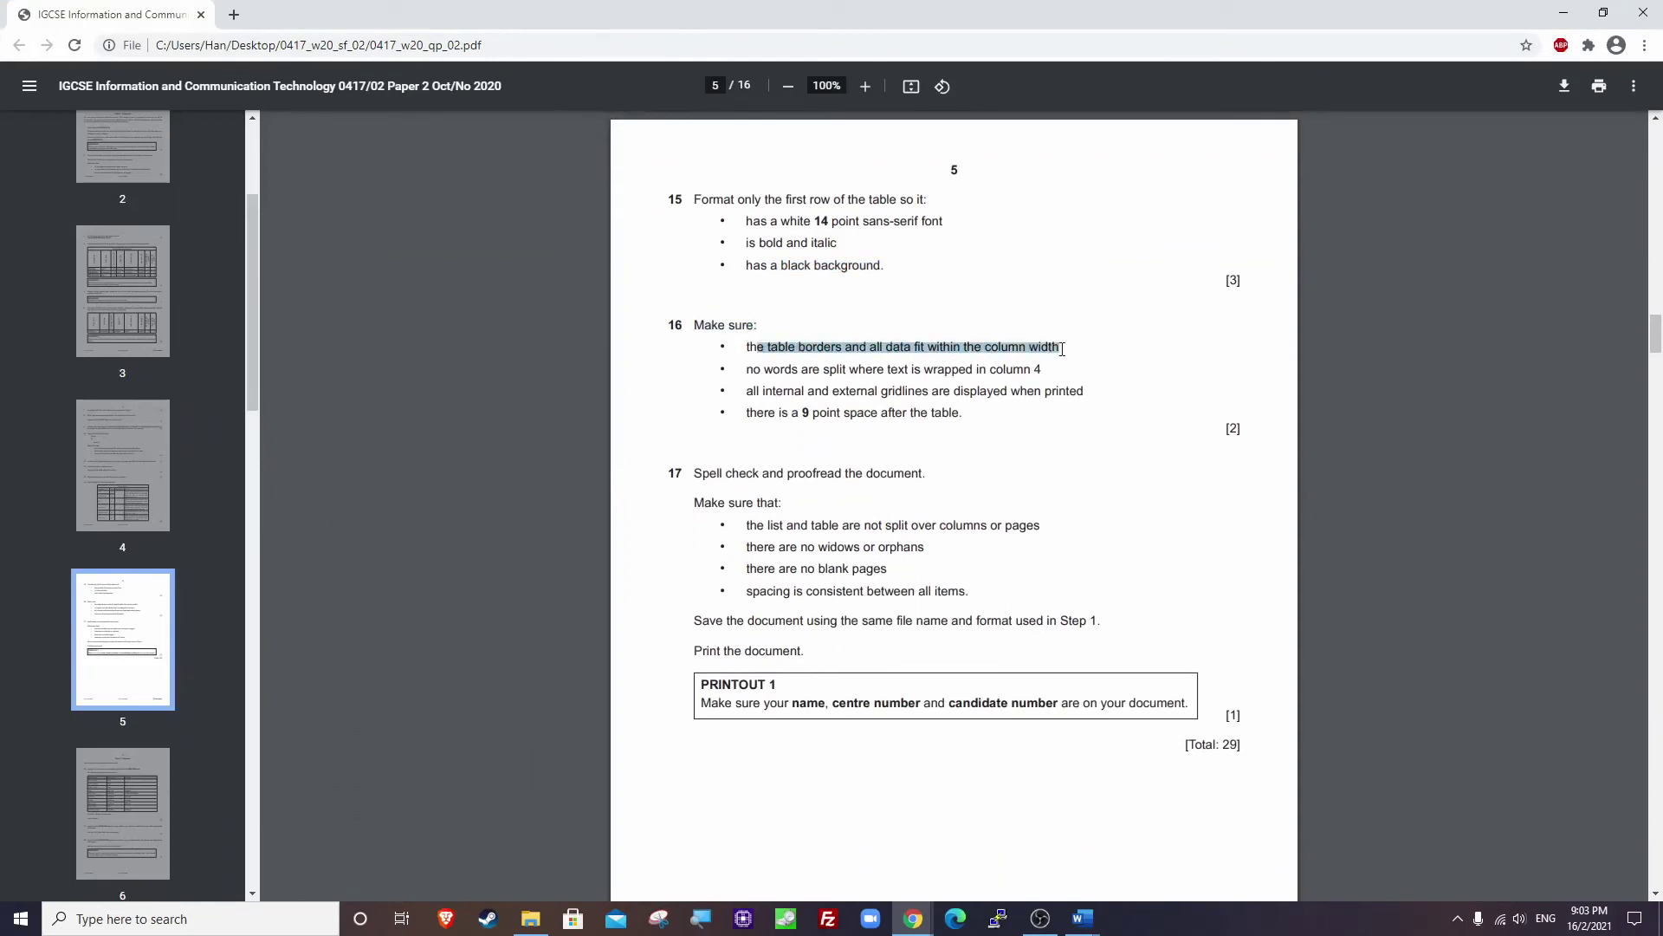
{"action": "left_click_drag", "start_coordinate": [766, 370], "coordinate": [1044, 371]}
{"action": "left_click_drag", "start_coordinate": [744, 396], "coordinate": [1106, 397]}
{"action": "left_click_drag", "start_coordinate": [748, 414], "coordinate": [972, 413]}
{"action": "key", "text": "alt+Tab"}
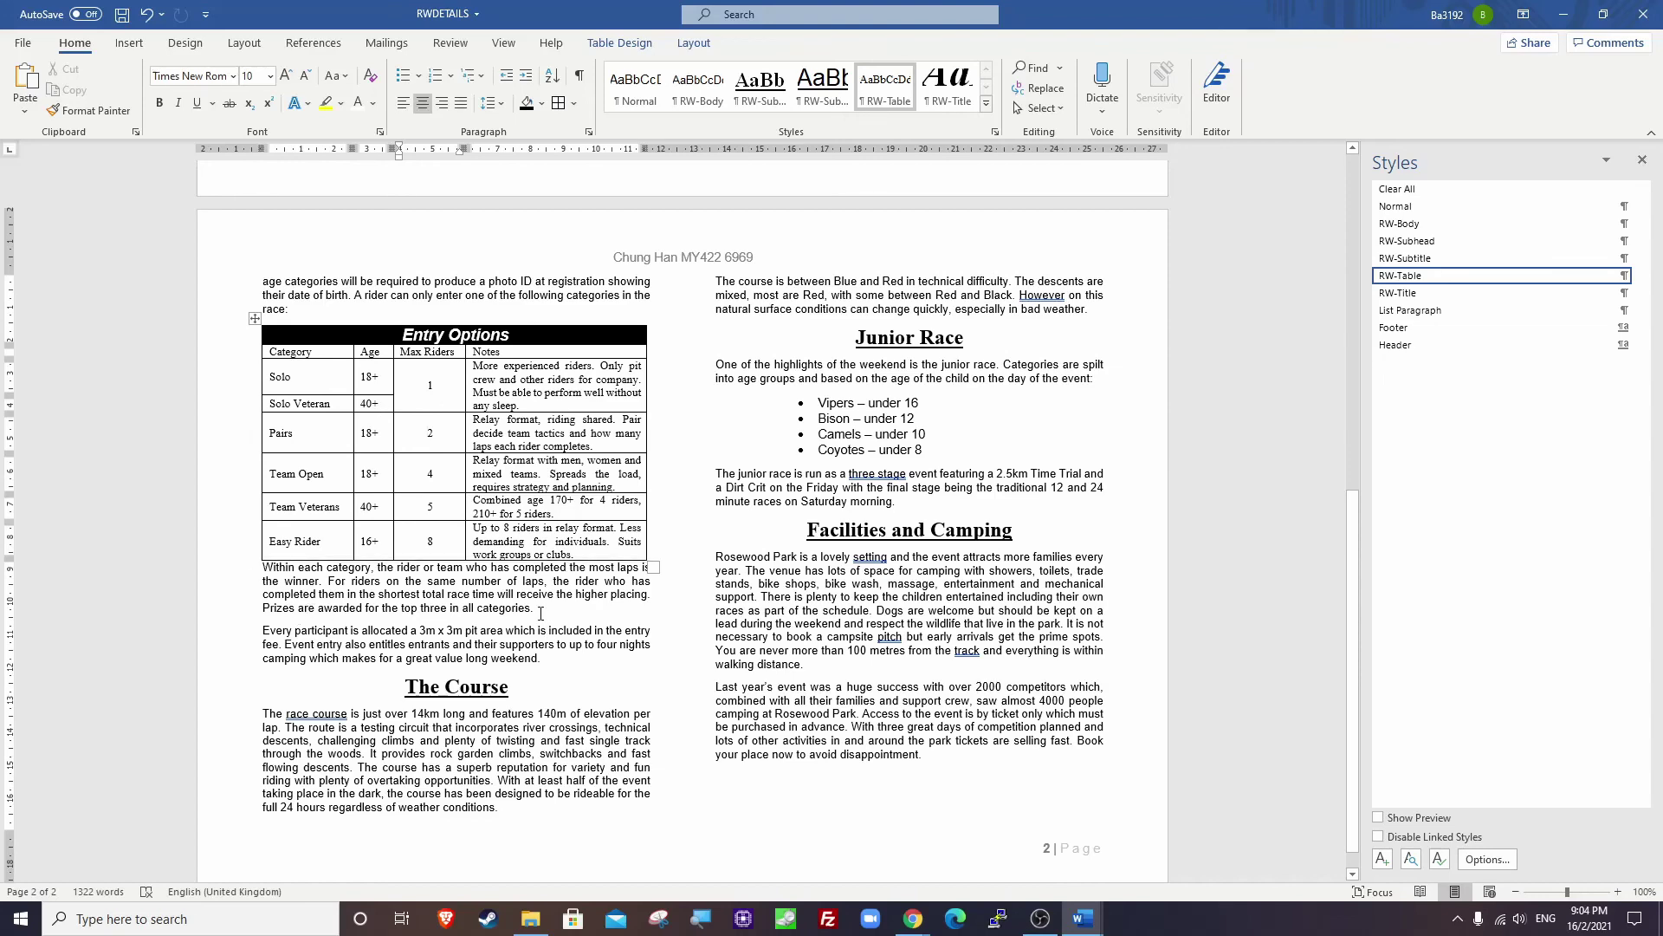
Set 9 pt spacing before the paragraph under the table, then note the spell-check instruction.
{"action": "left_click_drag", "start_coordinate": [539, 610], "coordinate": [271, 575]}
{"action": "right_click", "coordinate": [272, 575]}
{"action": "left_click", "coordinate": [312, 704]}
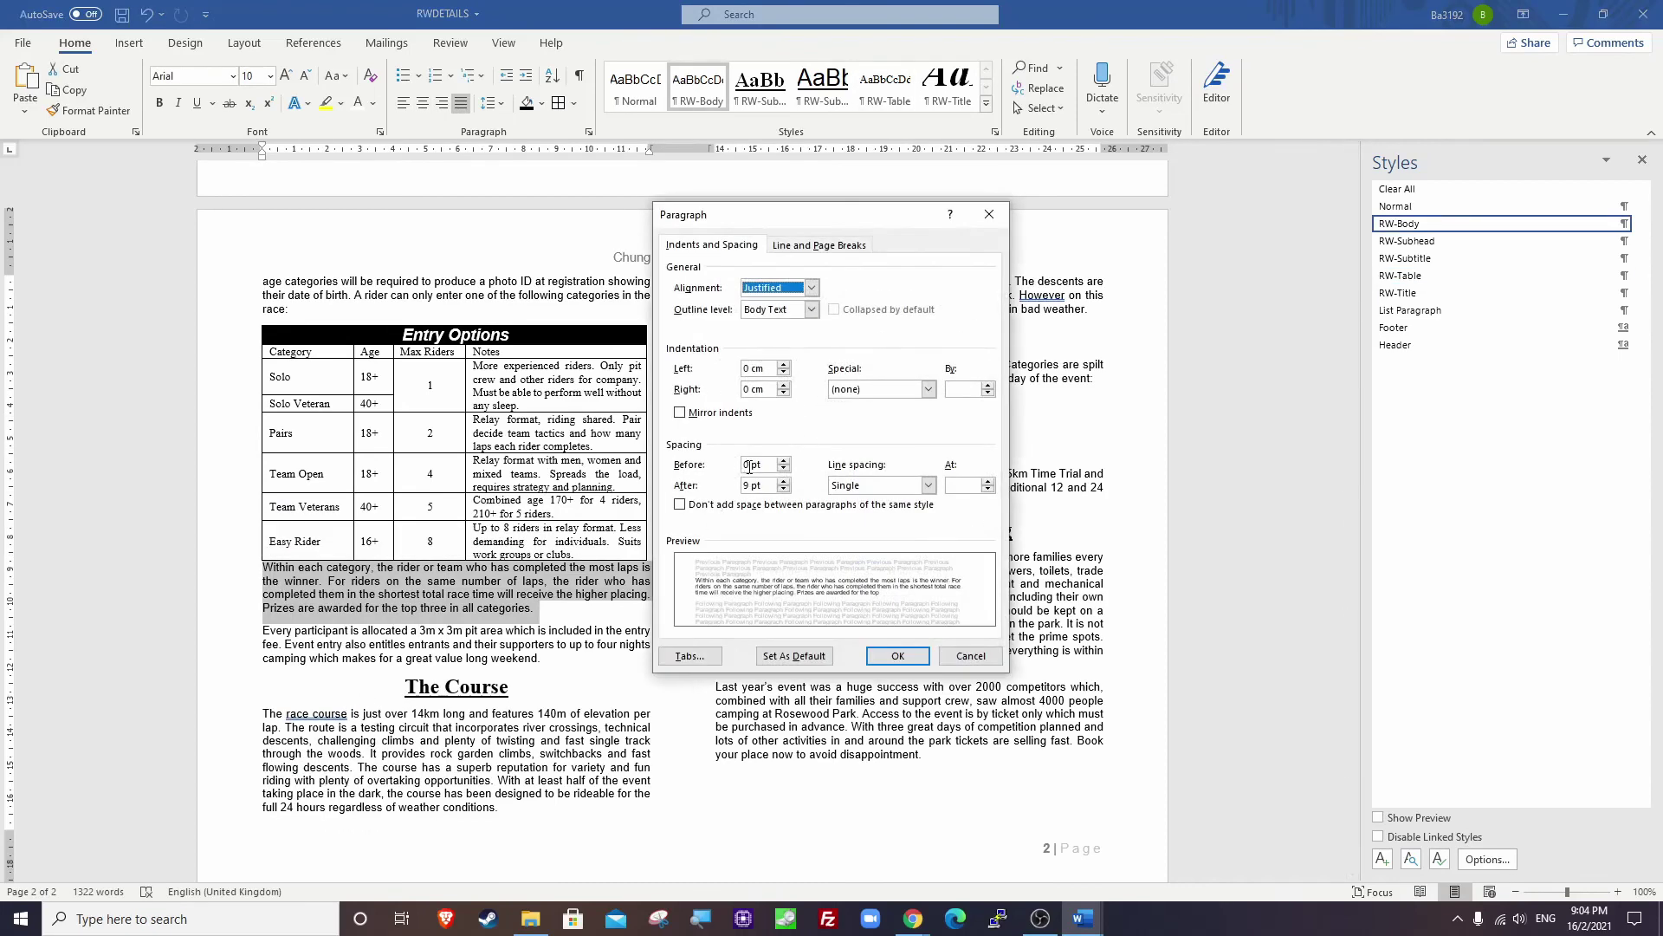
{"action": "left_click_drag", "start_coordinate": [751, 465], "coordinate": [742, 472]}
{"action": "type", "text": "9"}
{"action": "left_click", "coordinate": [897, 655]}
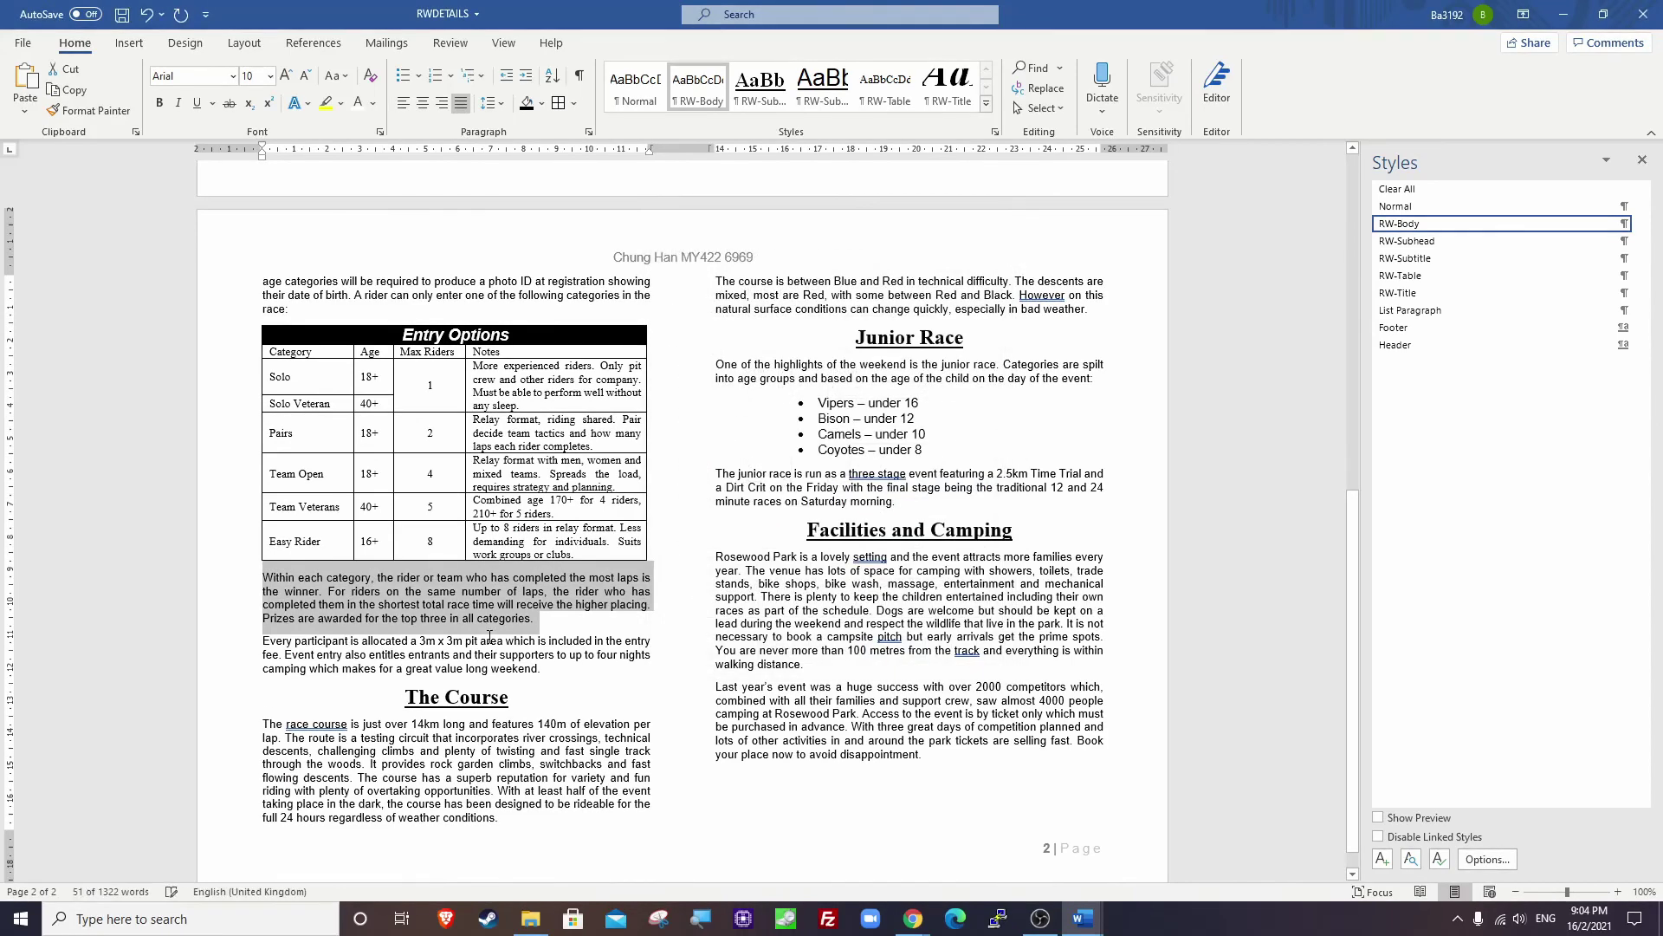
{"action": "left_click", "coordinate": [490, 637]}
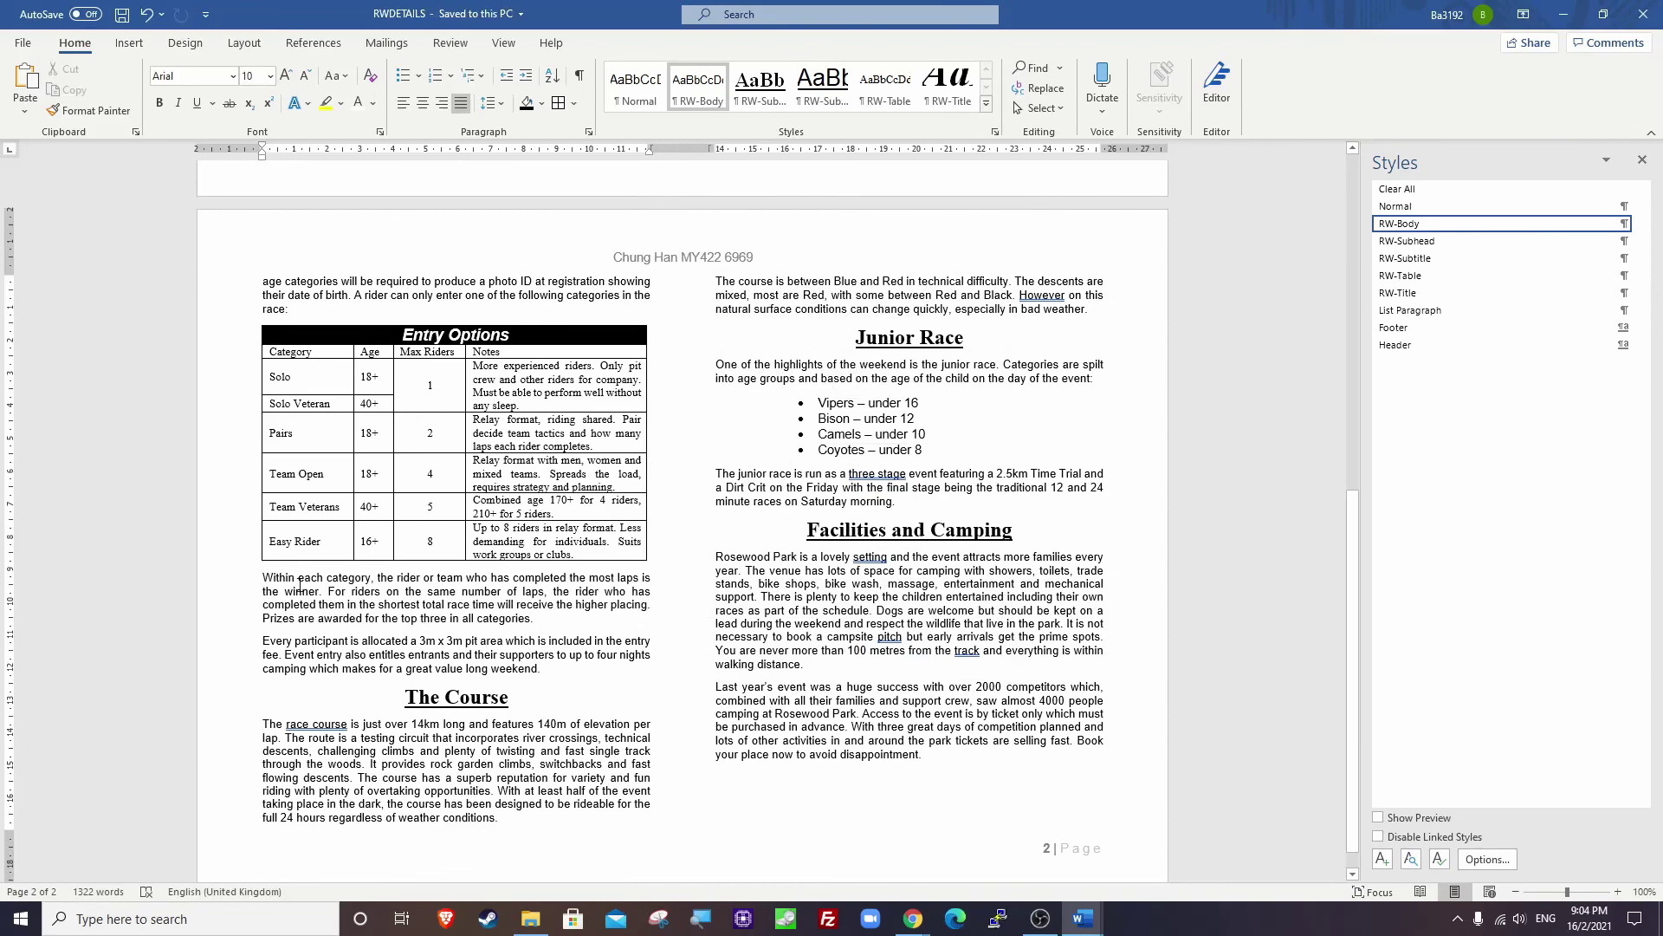
{"action": "key", "text": "alt+Tab"}
{"action": "left_click_drag", "start_coordinate": [696, 475], "coordinate": [939, 472]}
{"action": "left_click", "coordinate": [792, 487]}
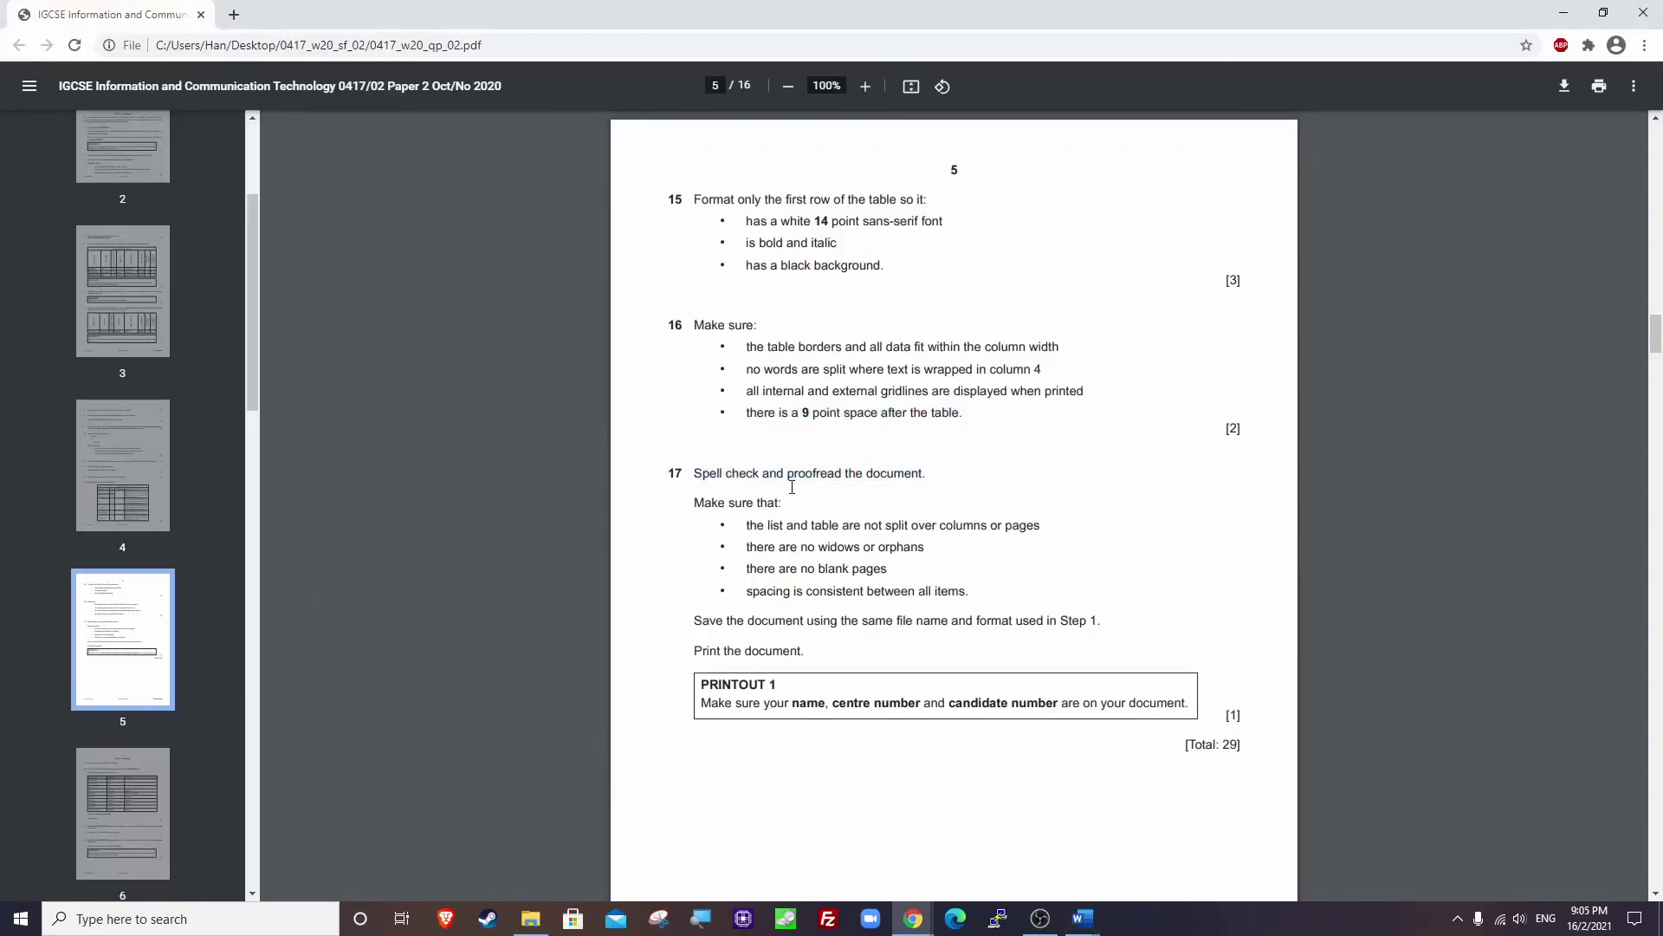
{"action": "left_click_drag", "start_coordinate": [741, 527], "coordinate": [1038, 526]}
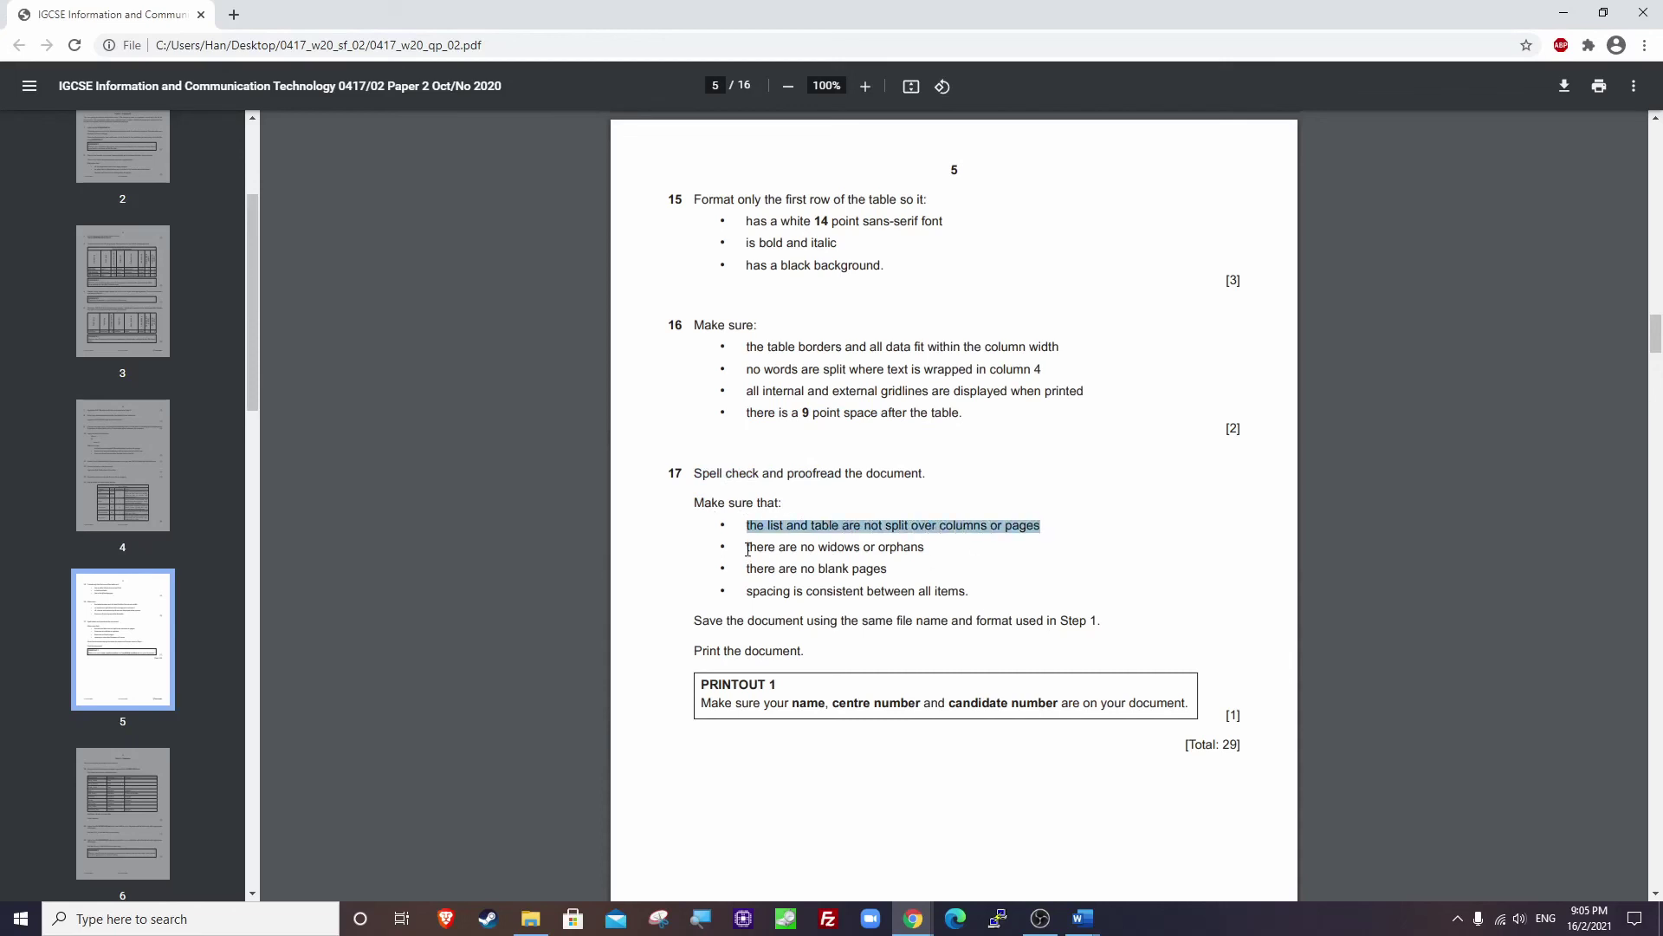
{"action": "left_click_drag", "start_coordinate": [748, 549], "coordinate": [917, 548]}
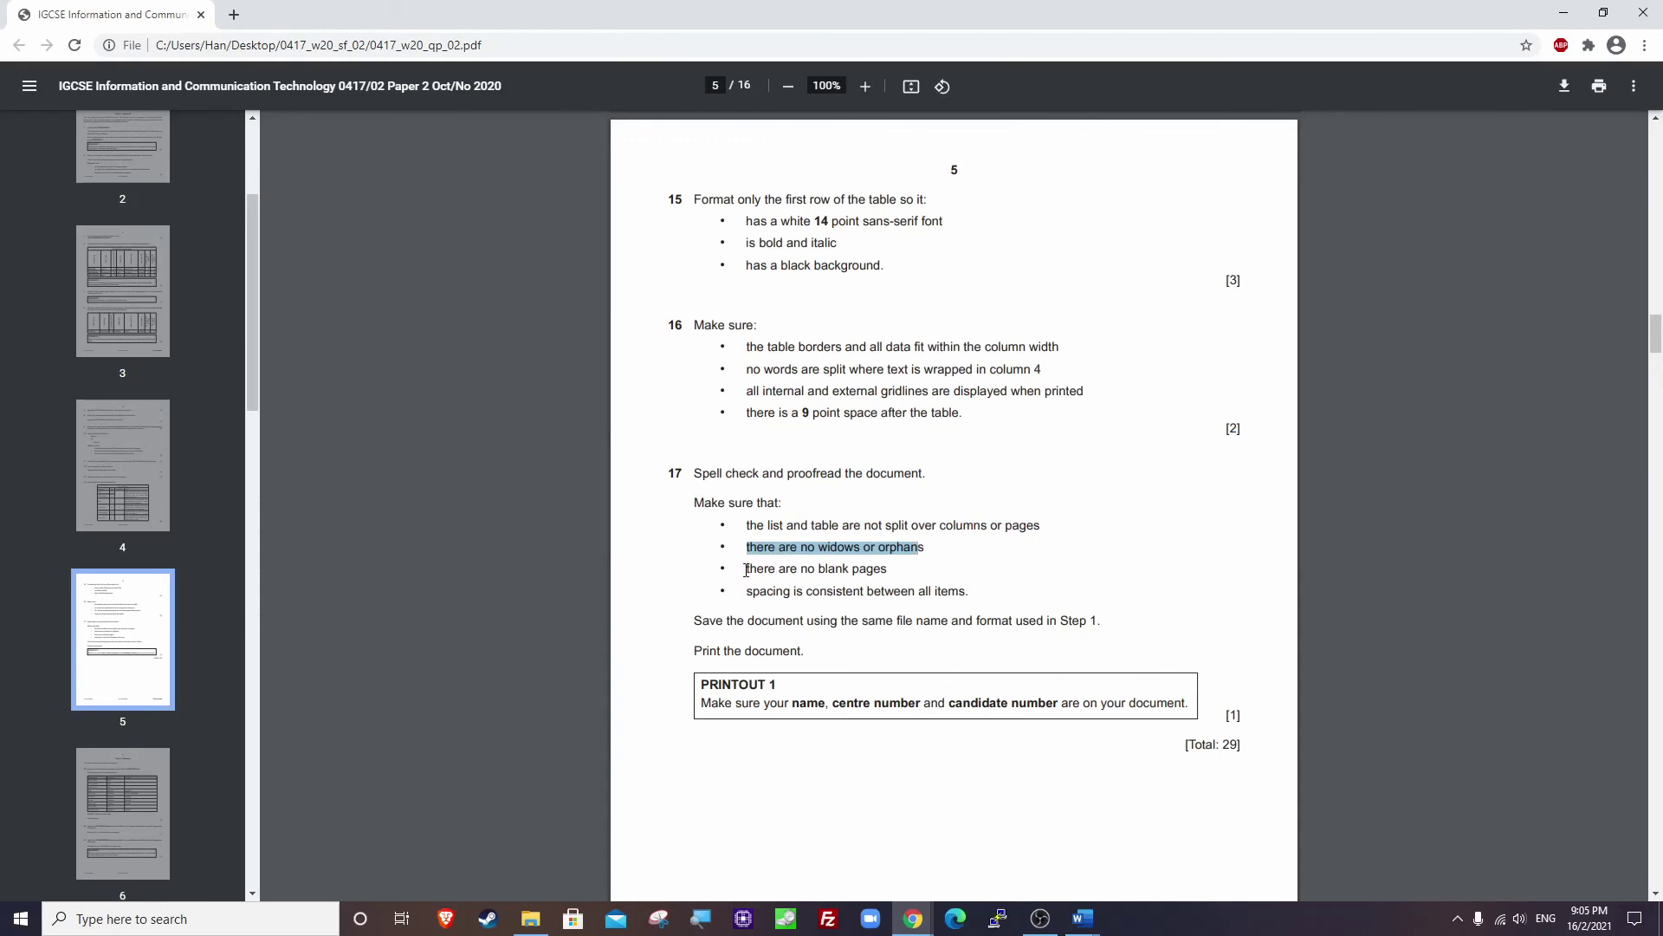
{"action": "left_click_drag", "start_coordinate": [747, 570], "coordinate": [973, 593]}
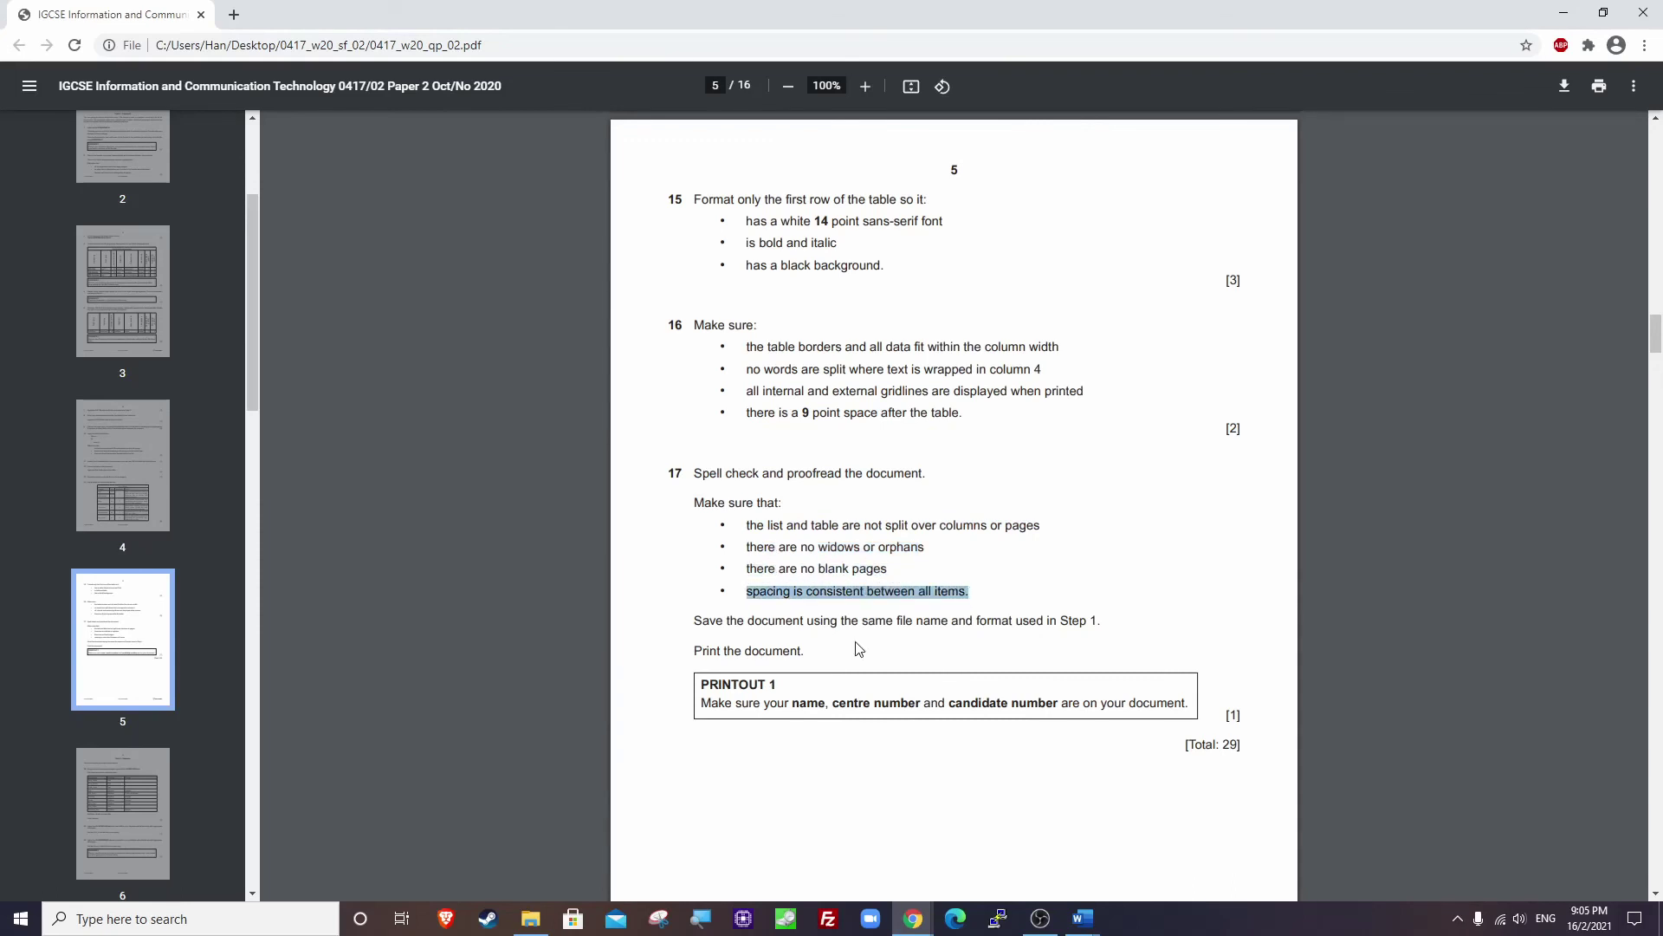
{"action": "left_click_drag", "start_coordinate": [689, 617], "coordinate": [1118, 624]}
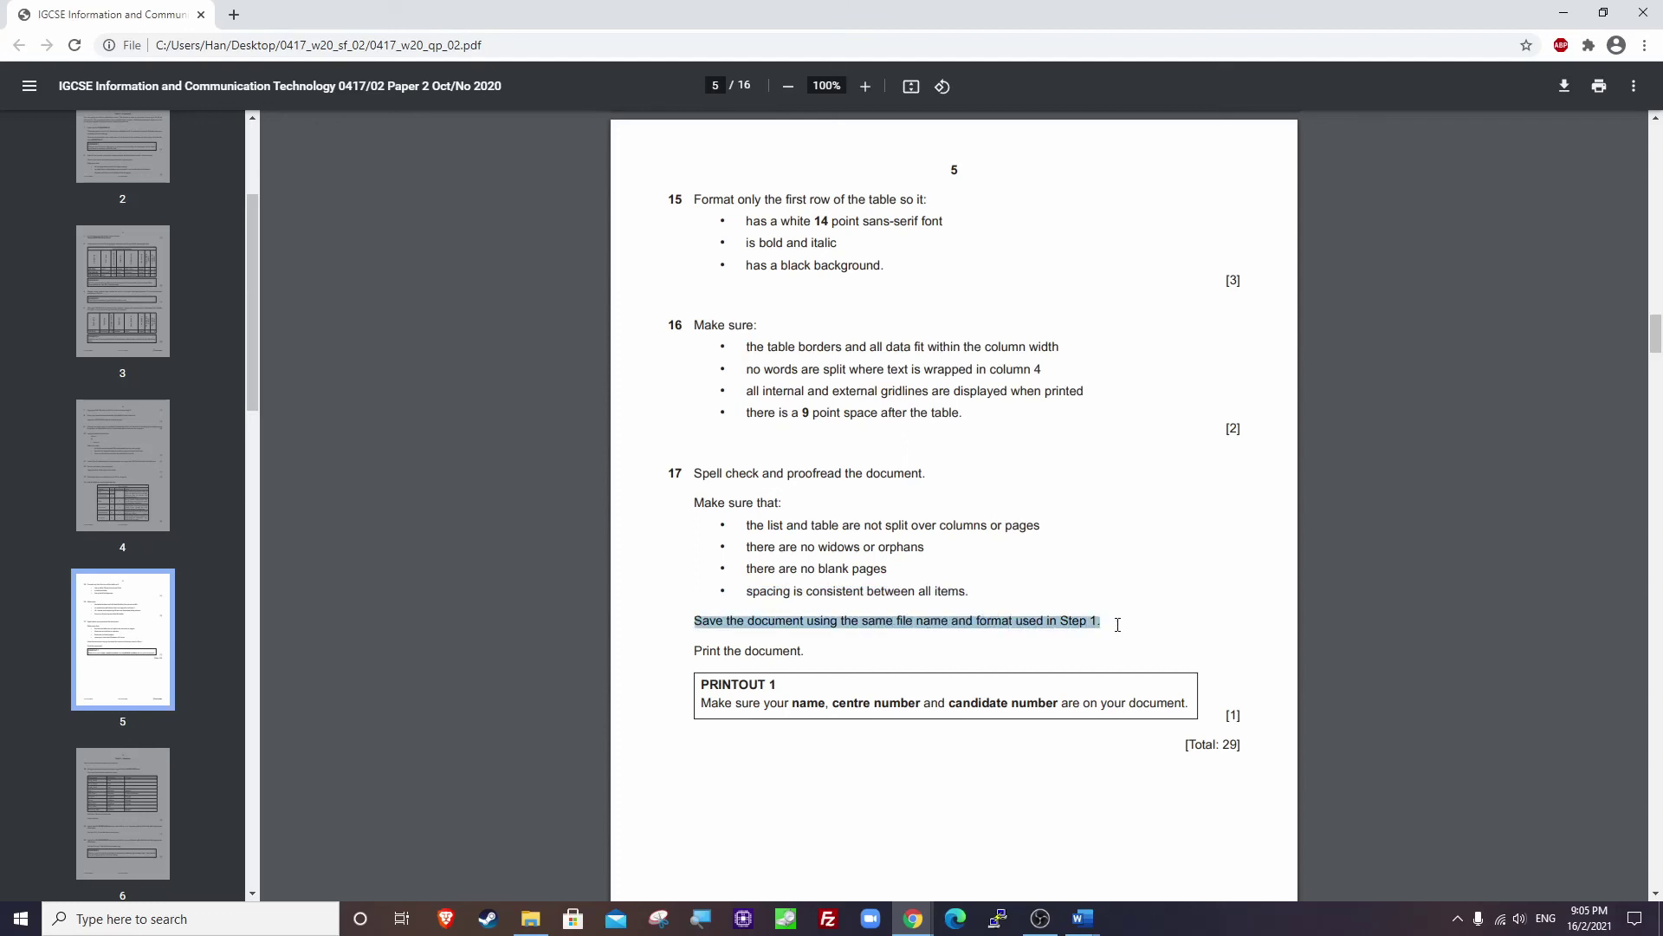
{"action": "left_click_drag", "start_coordinate": [691, 651], "coordinate": [818, 648]}
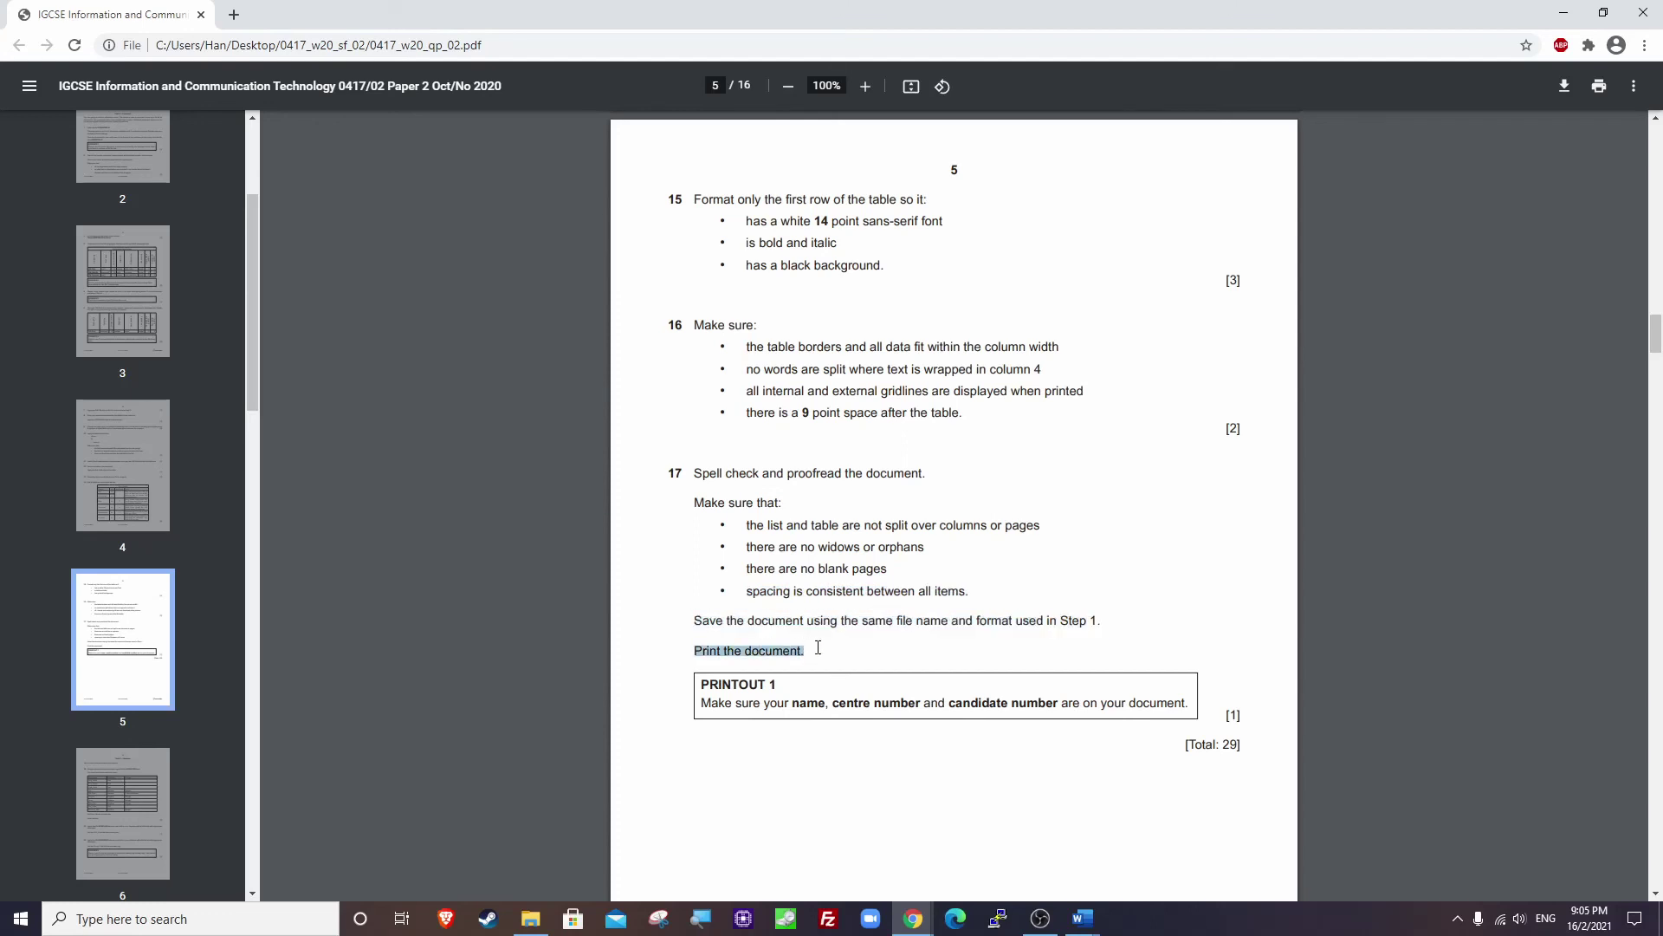
{"action": "left_click_drag", "start_coordinate": [700, 702], "coordinate": [1185, 702]}
Print the document with Microsoft Print to PDF, saving it as 'PRINTOUT 1'.
{"action": "left_click", "coordinate": [1564, 12]}
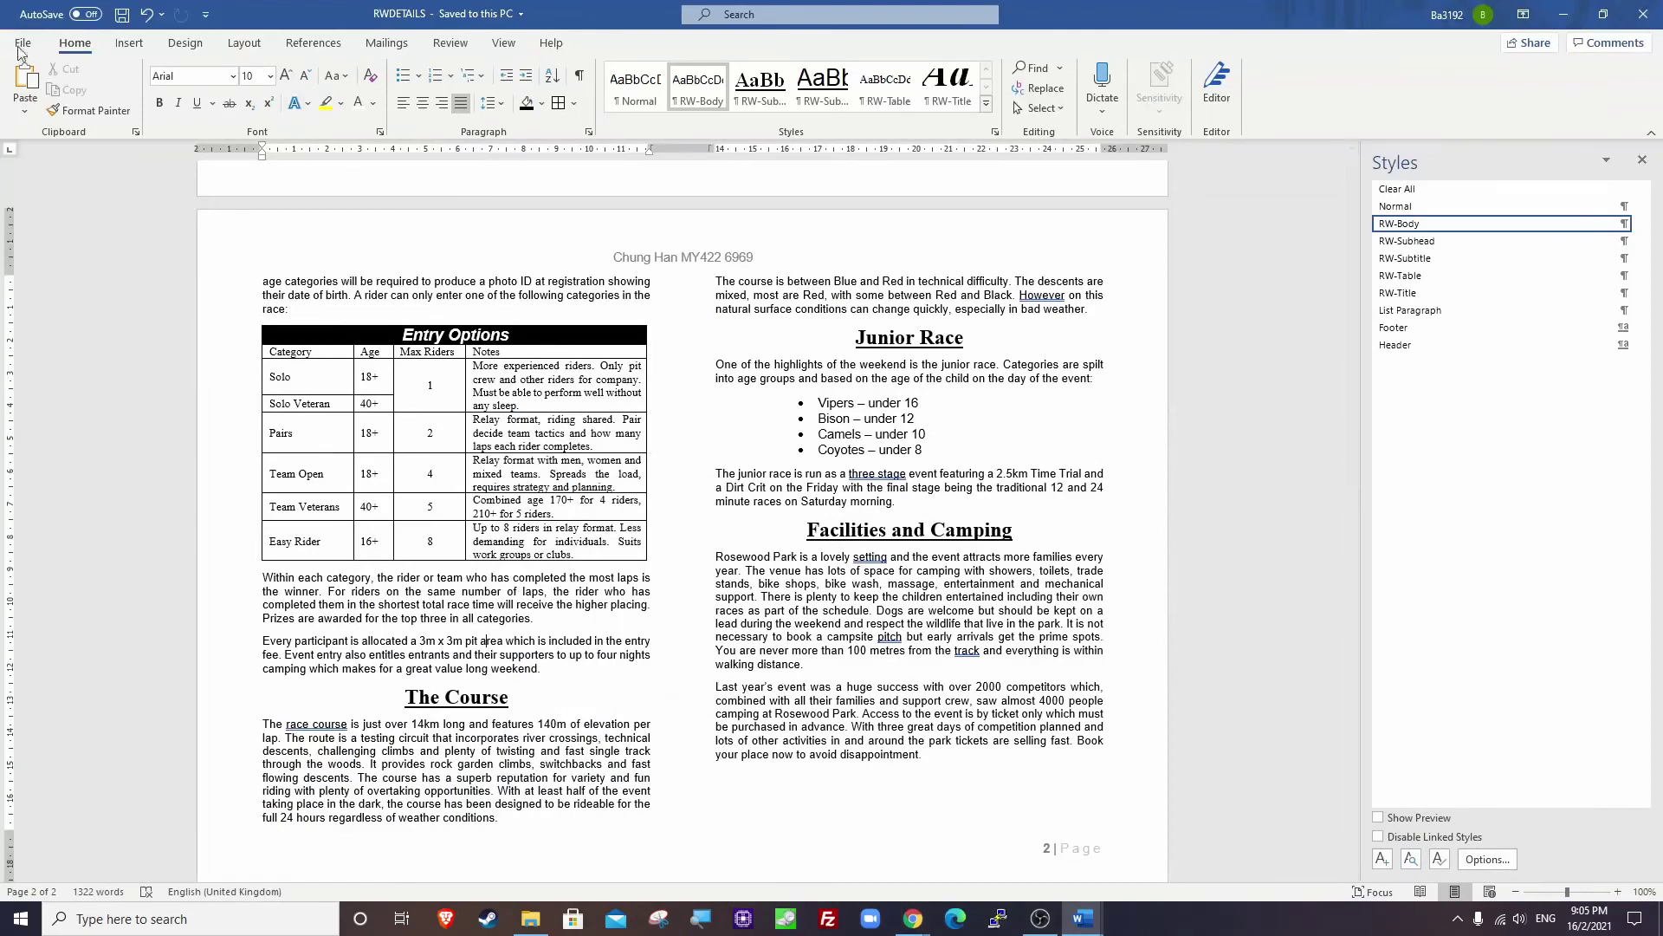
{"action": "left_click", "coordinate": [26, 41]}
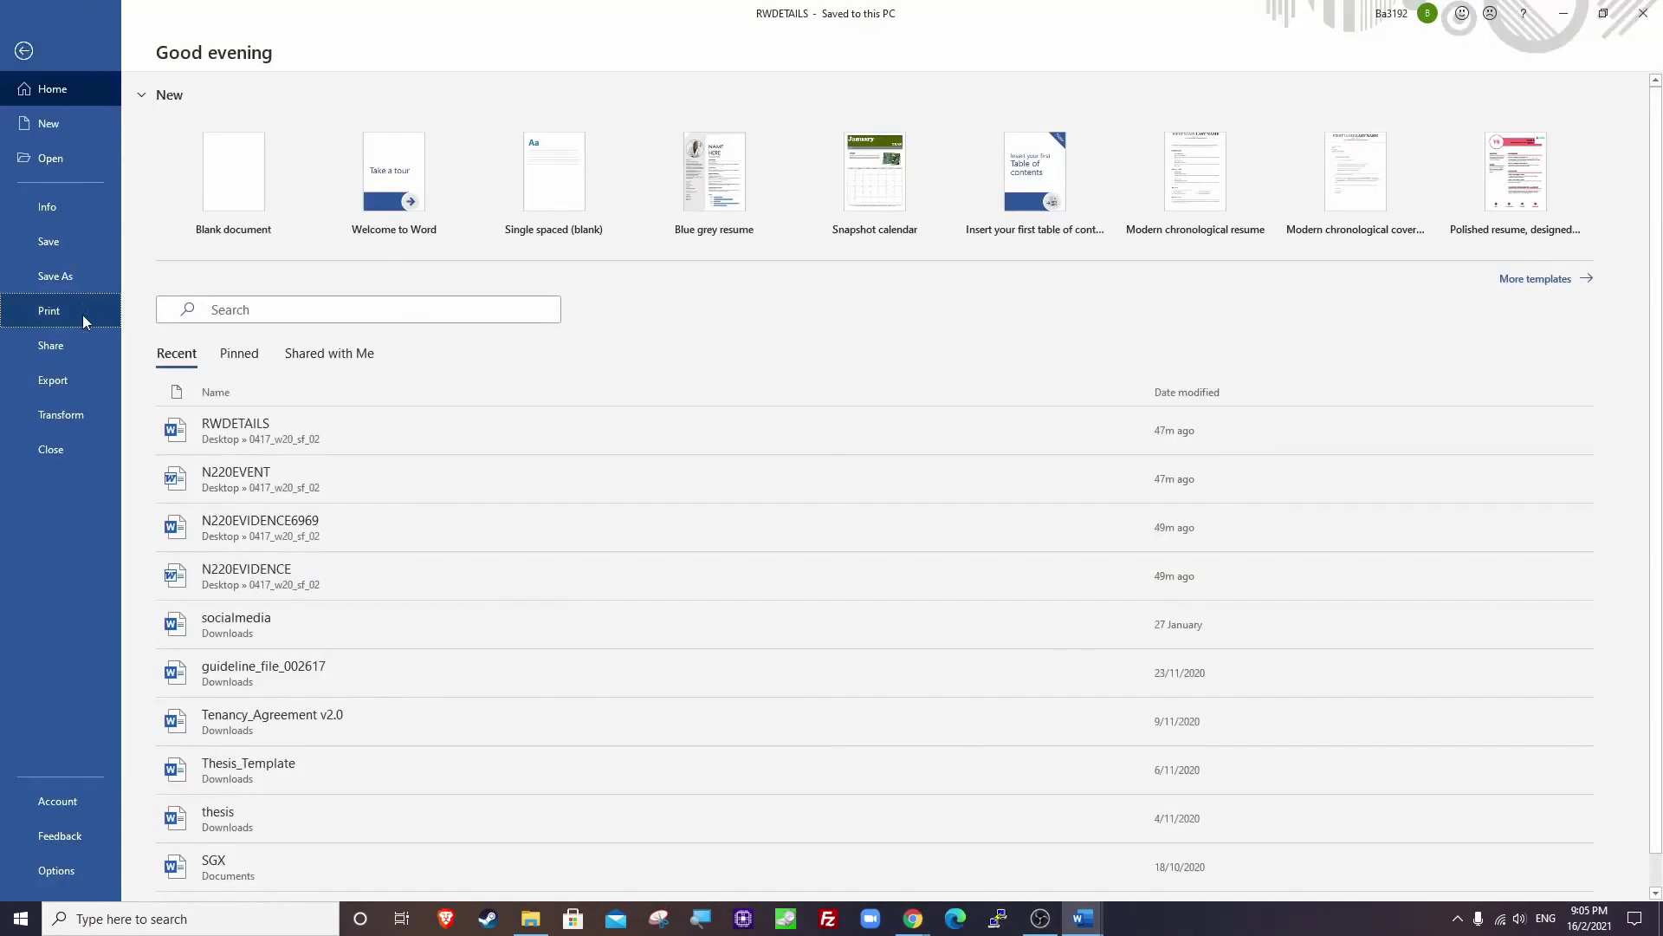
{"action": "left_click", "coordinate": [84, 325]}
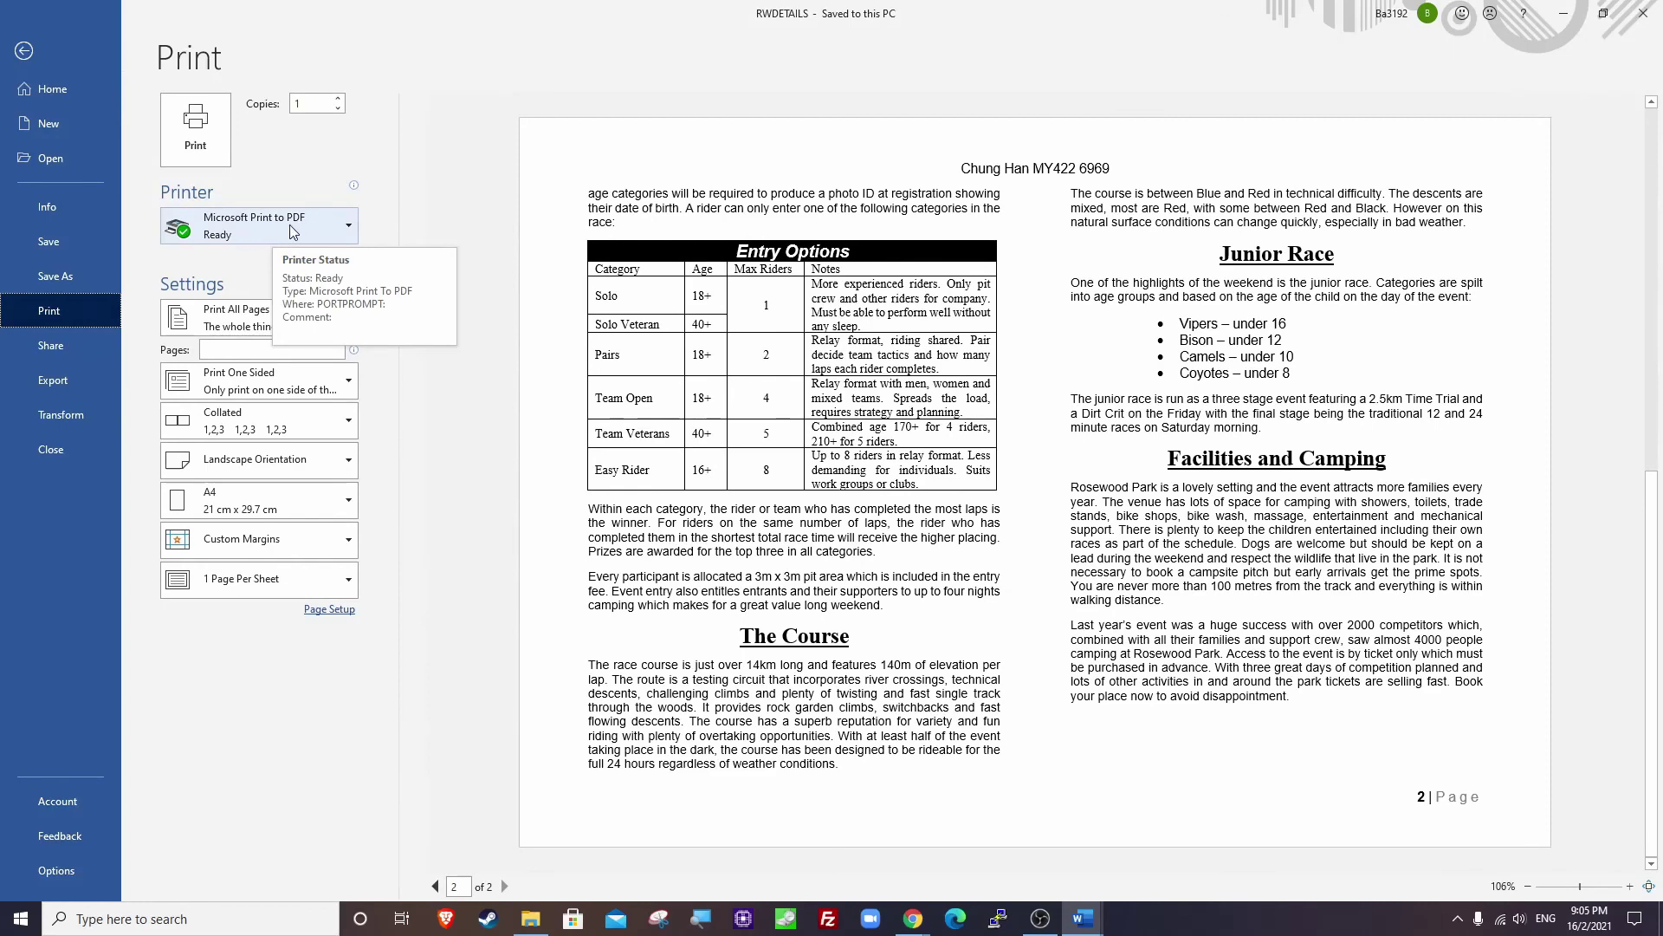
{"action": "key", "text": "Return"}
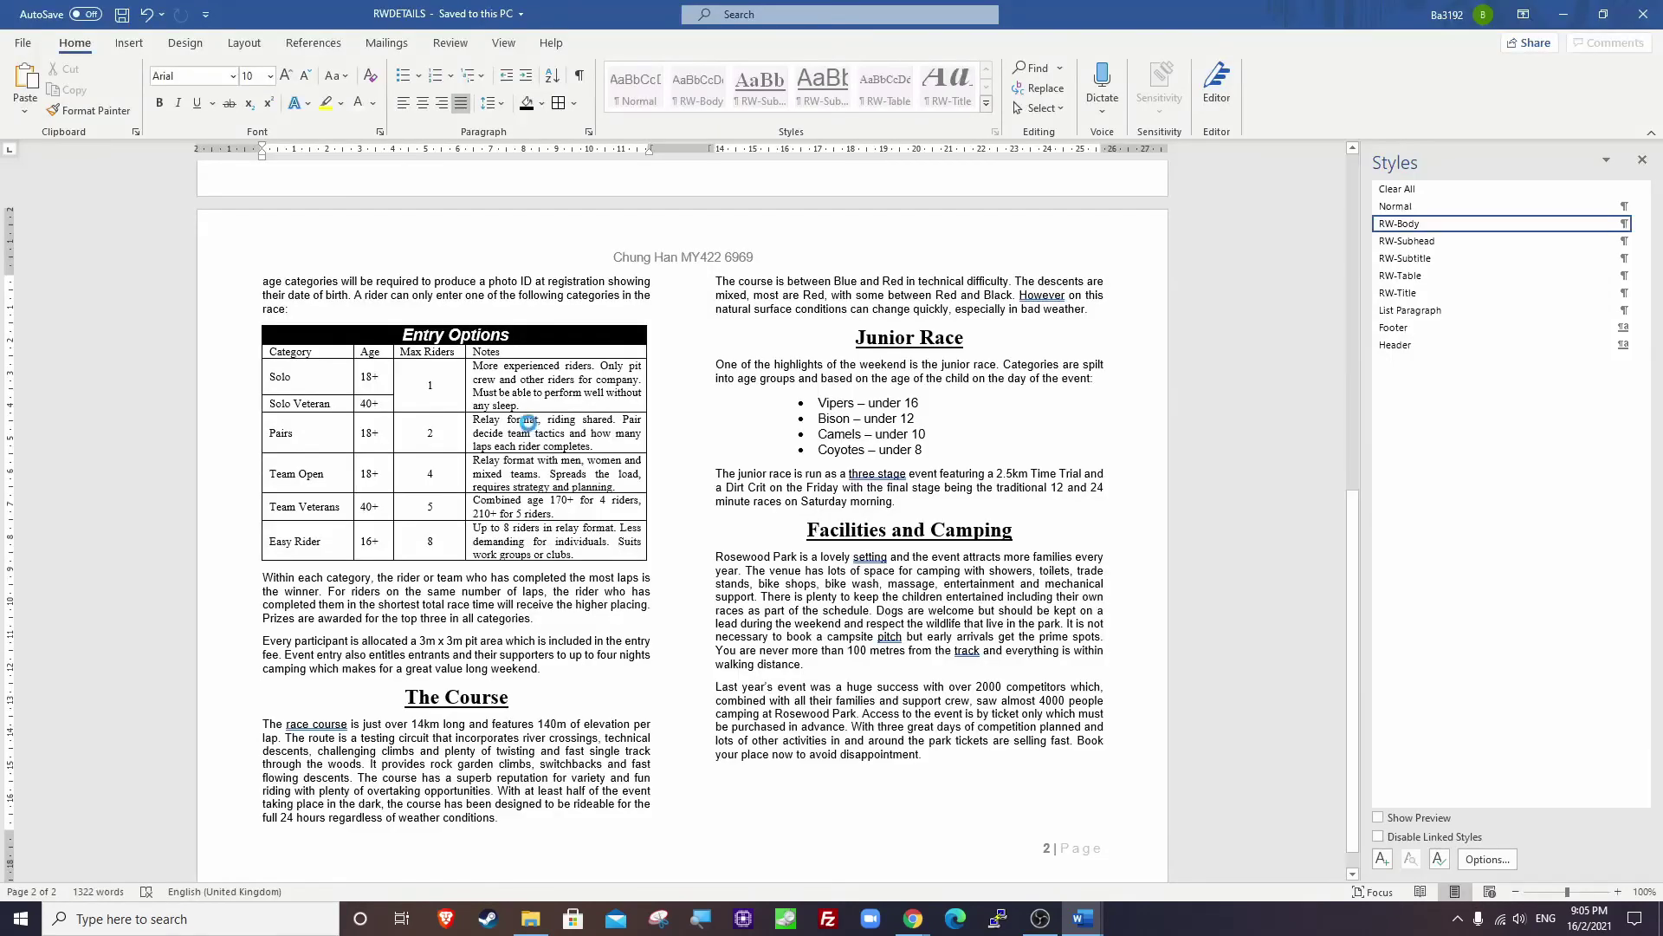
{"action": "left_click_drag", "start_coordinate": [441, 24], "coordinate": [813, 207]}
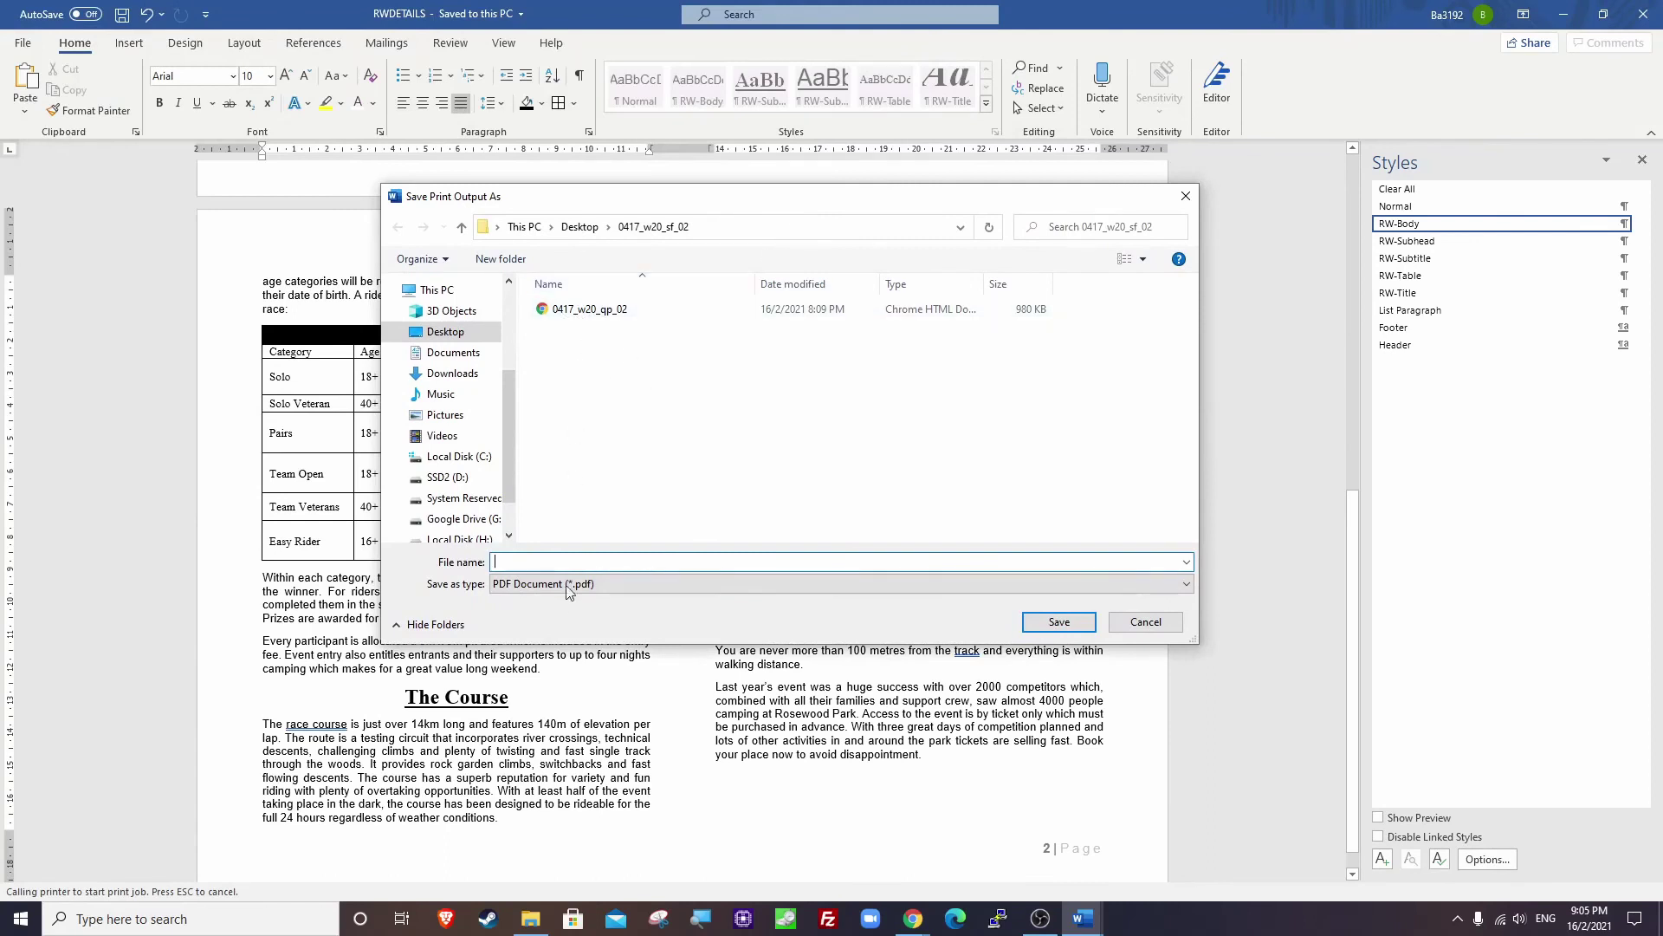
{"action": "type", "text": "PRINTOUT 1"}
{"action": "key", "text": "Return"}
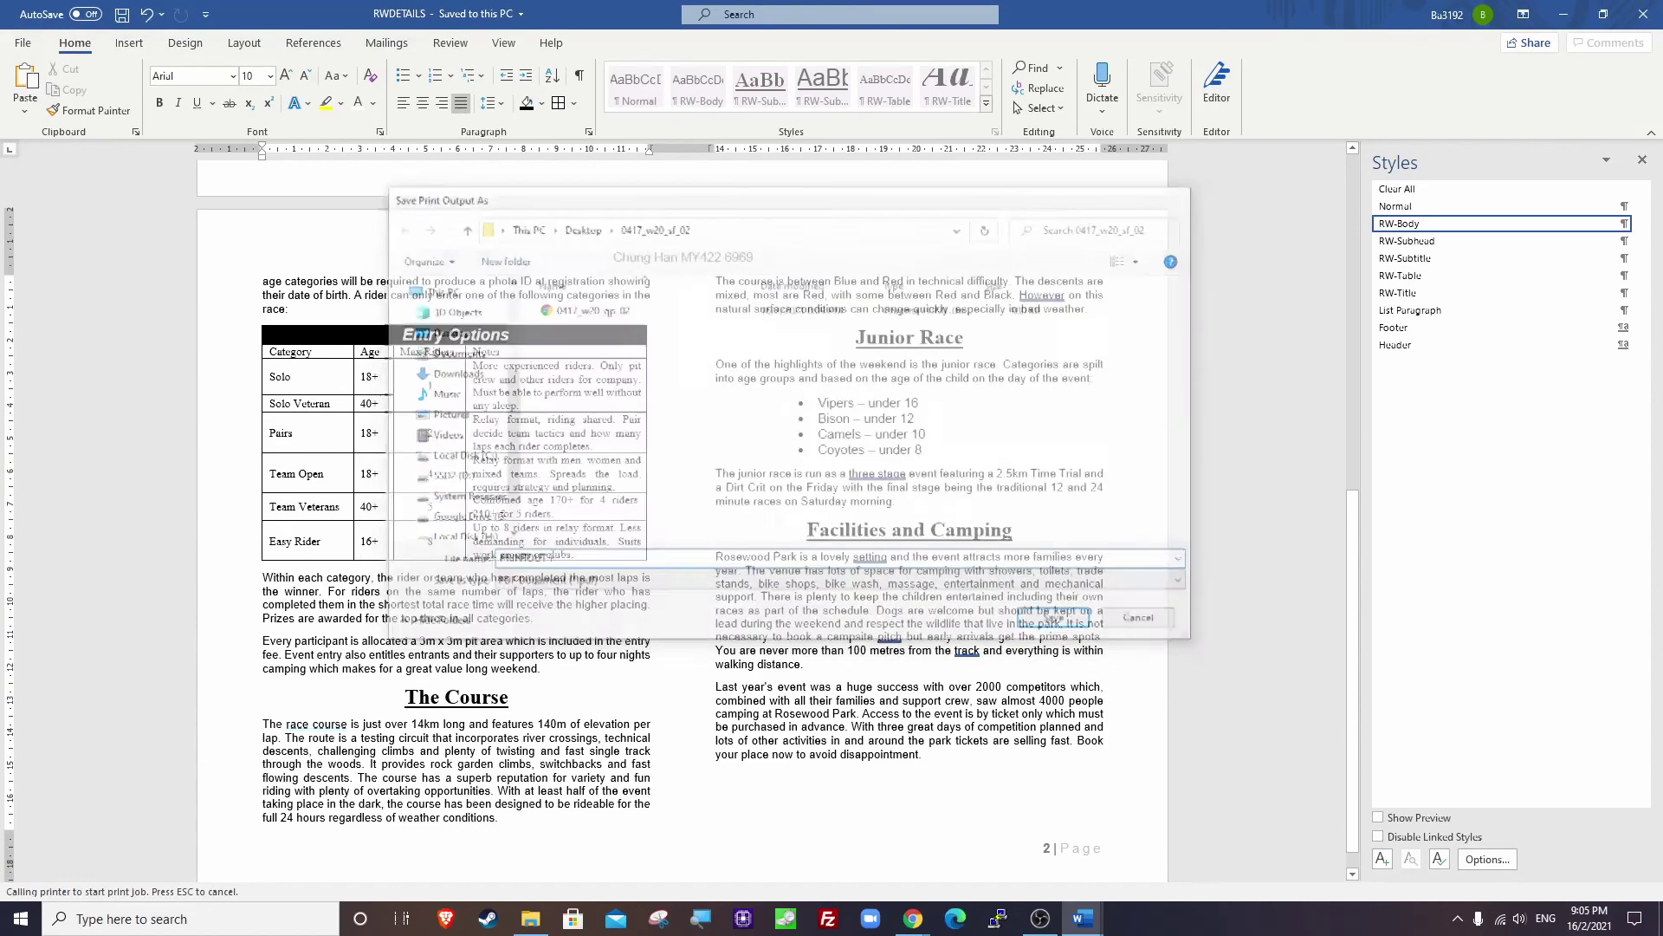
{"action": "left_click", "coordinate": [530, 918]}
Open PRINTOUT 1.pdf, scroll through both pages, then close it.
{"action": "left_click", "coordinate": [699, 469]}
{"action": "double_click", "coordinate": [698, 468]}
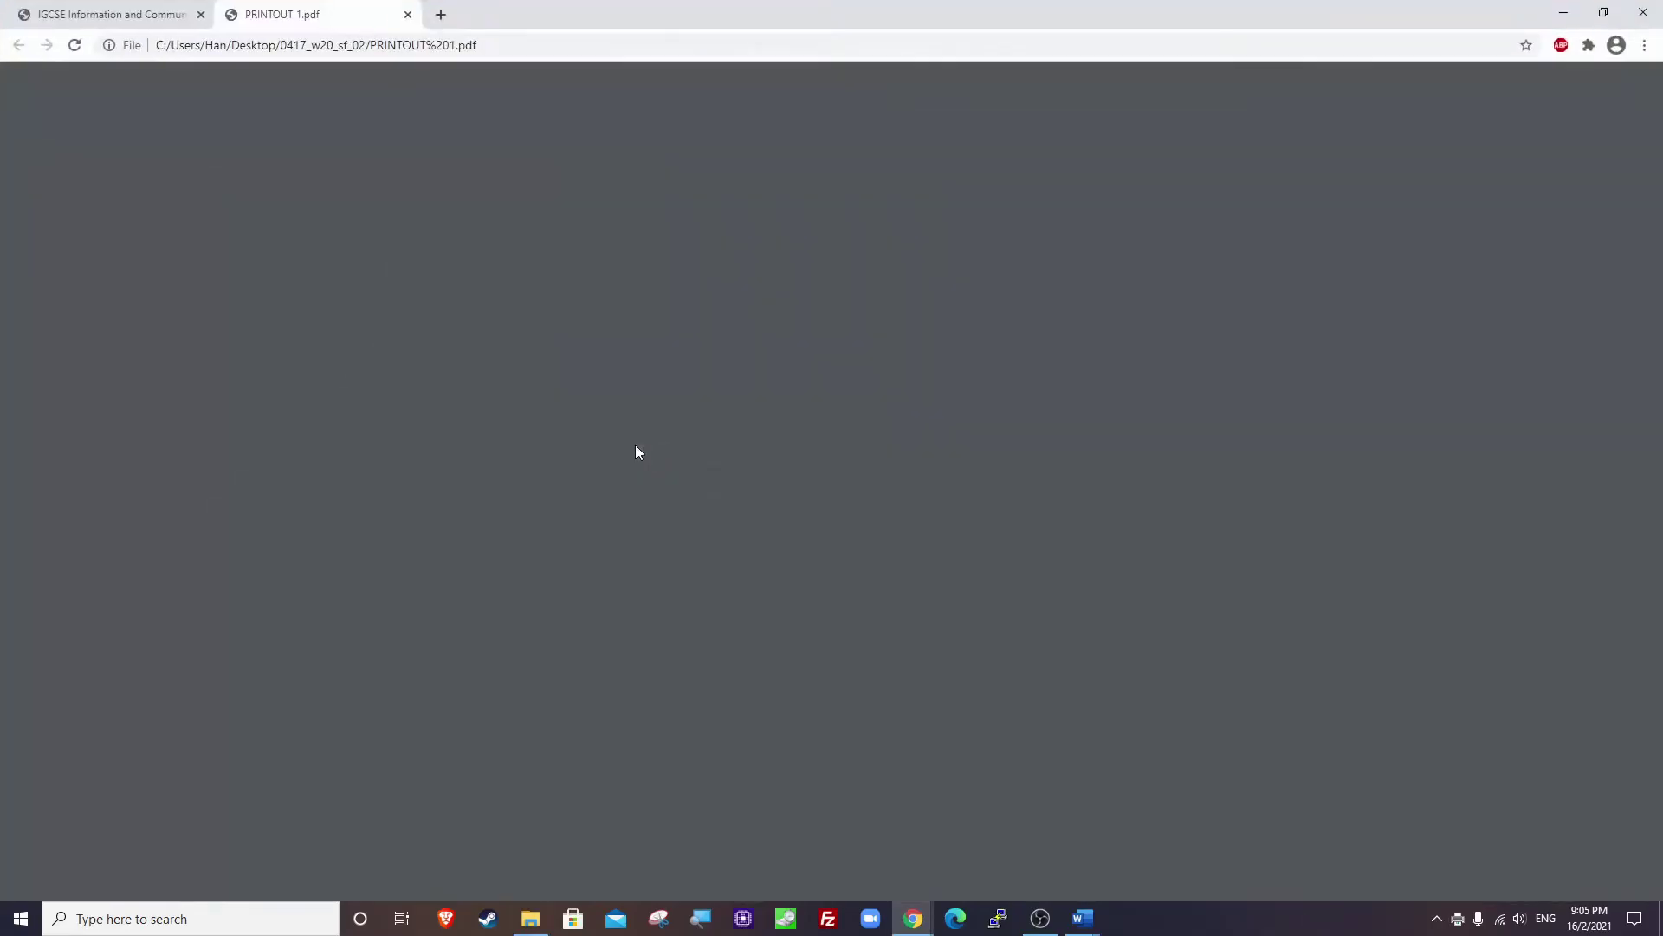
{"action": "scroll", "coordinate": [654, 498], "scroll_direction": "down", "scroll_amount": 7}
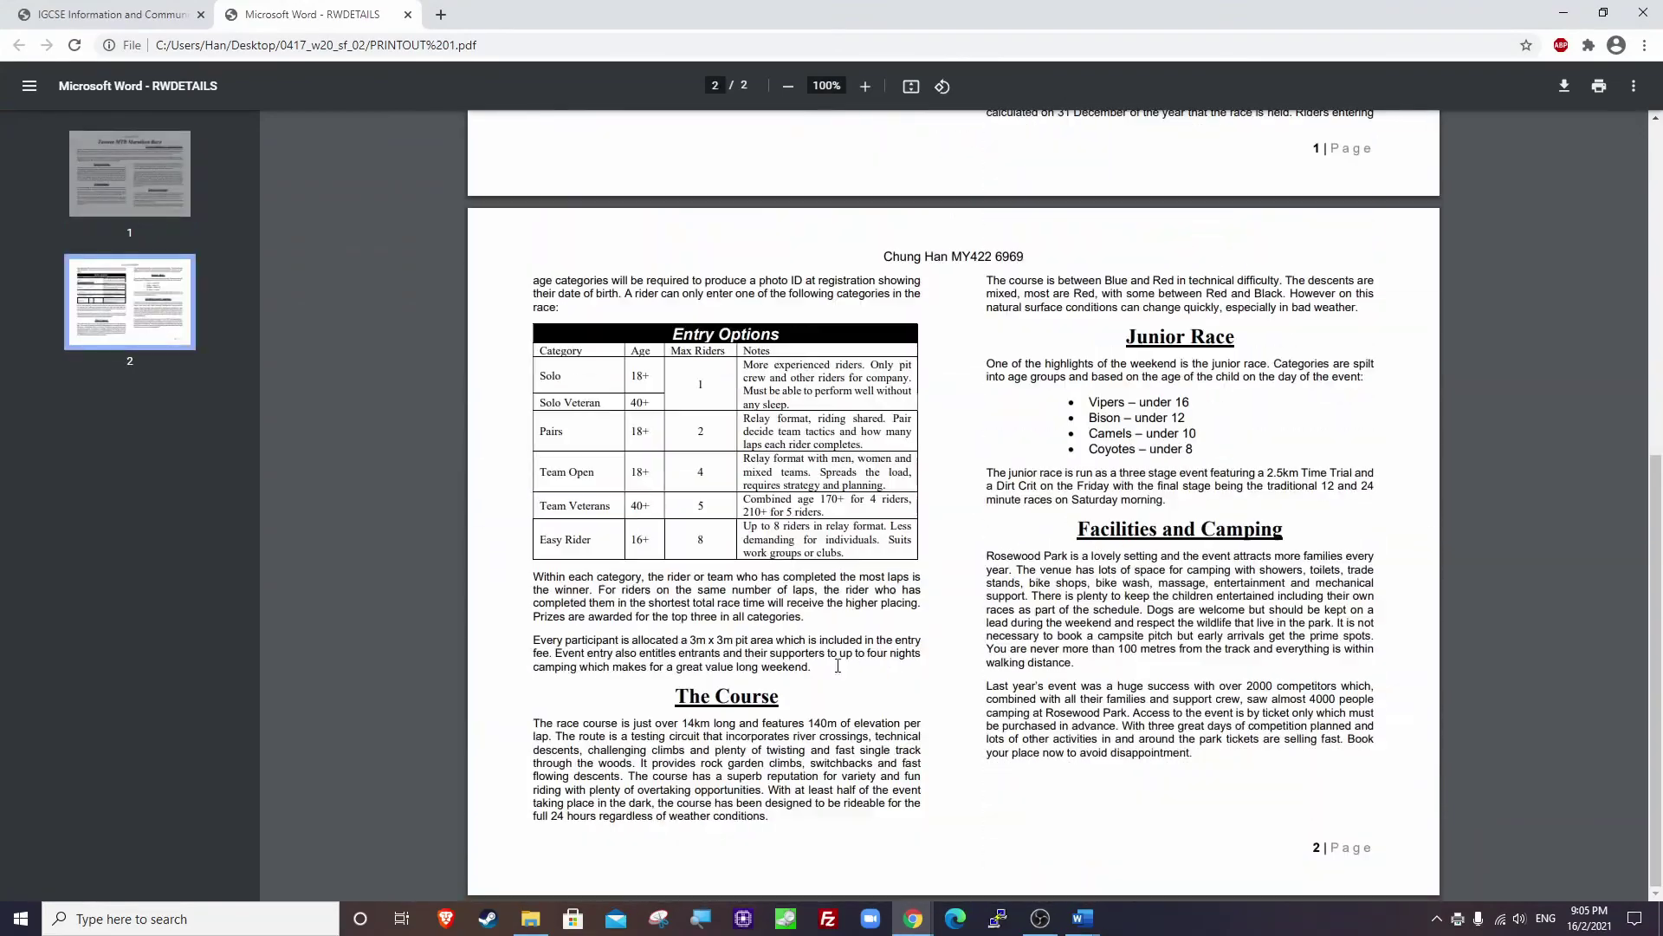
{"action": "scroll", "coordinate": [837, 658], "scroll_direction": "up", "scroll_amount": 7}
{"action": "scroll", "coordinate": [837, 652], "scroll_direction": "down", "scroll_amount": 7}
{"action": "scroll", "coordinate": [837, 652], "scroll_direction": "up", "scroll_amount": 7}
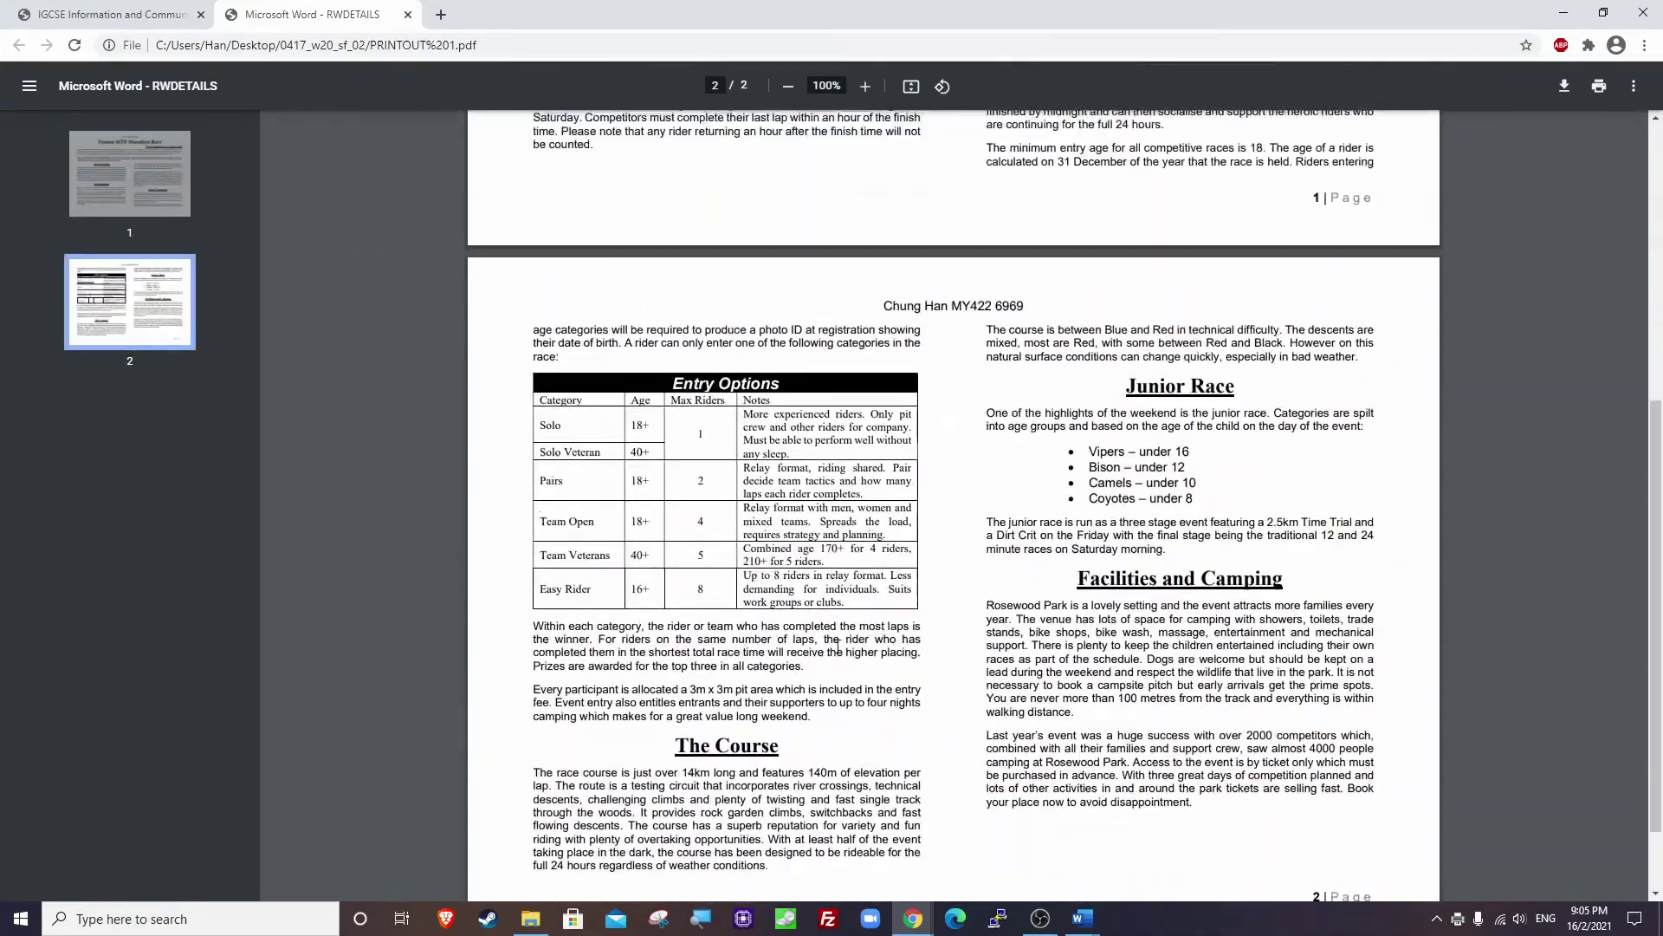
{"action": "left_click", "coordinate": [407, 14]}
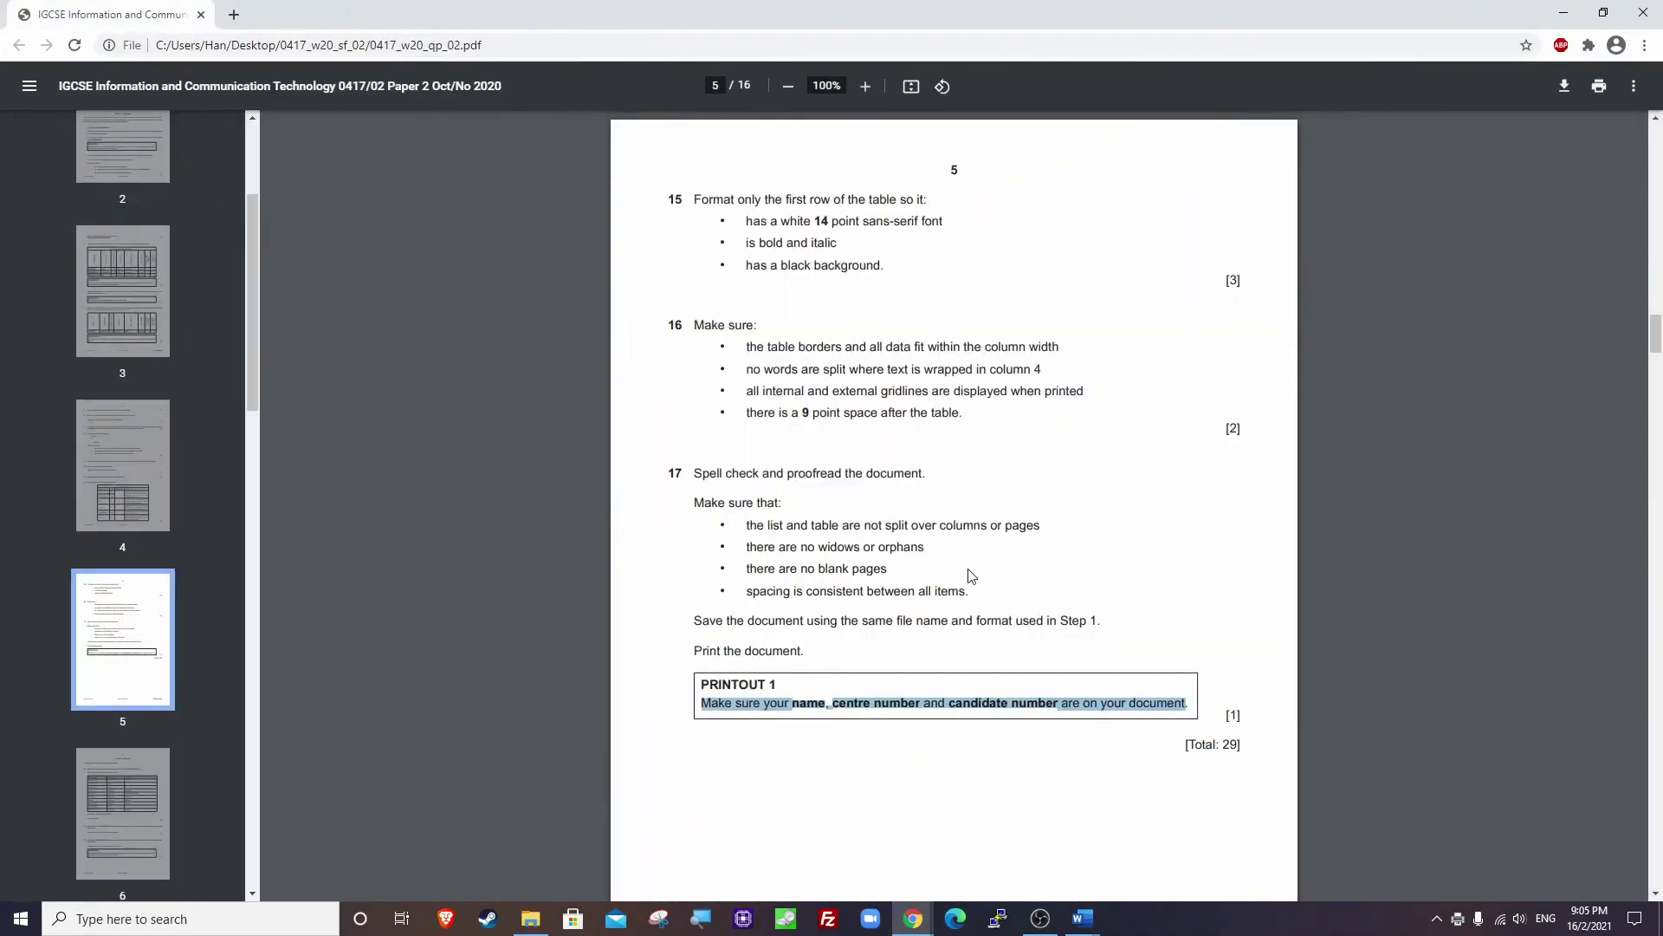
{"action": "scroll", "coordinate": [964, 519], "scroll_direction": "up", "scroll_amount": 2}
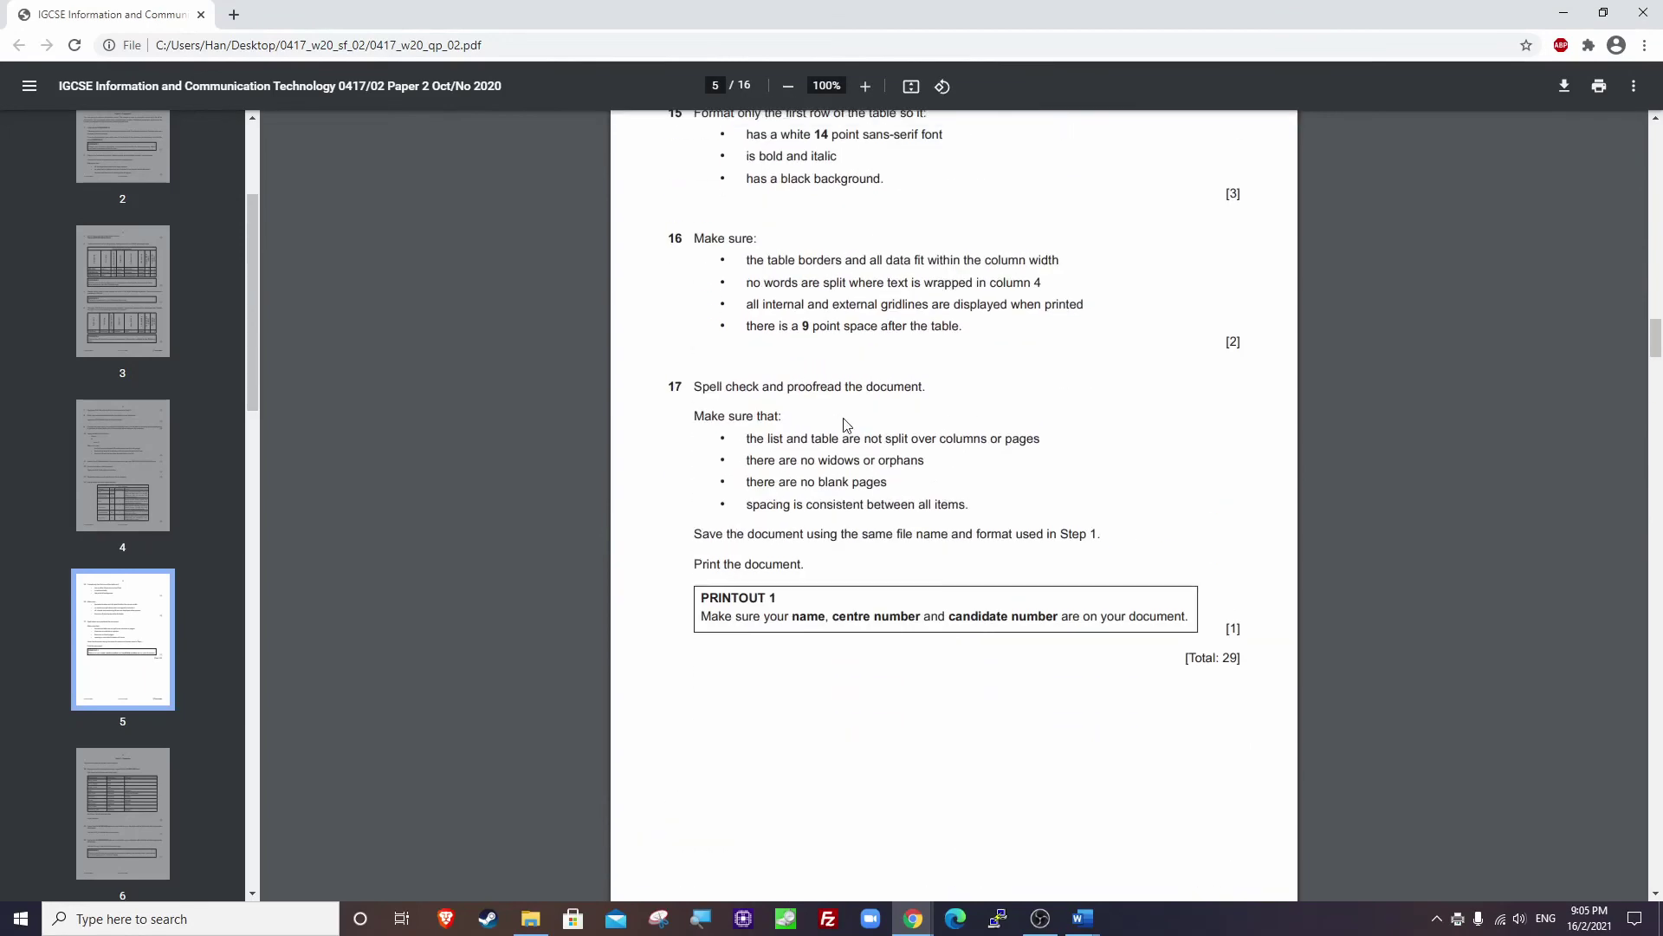